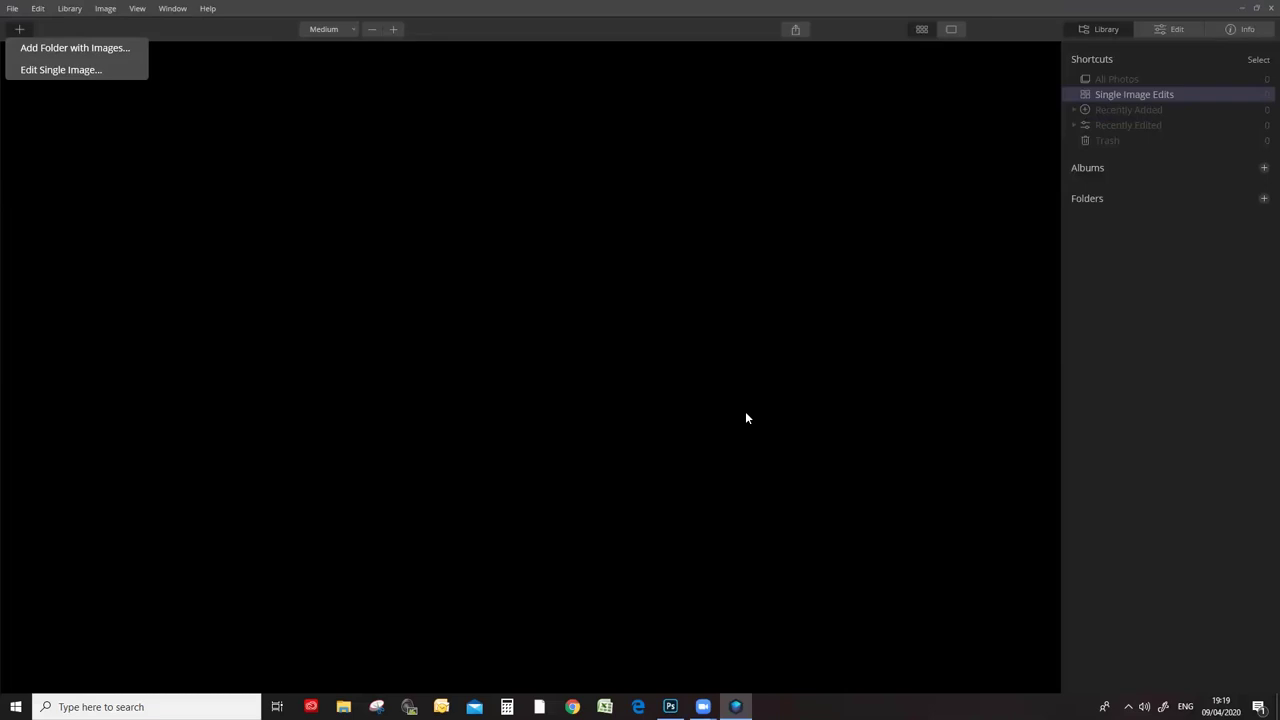
click(11, 9)
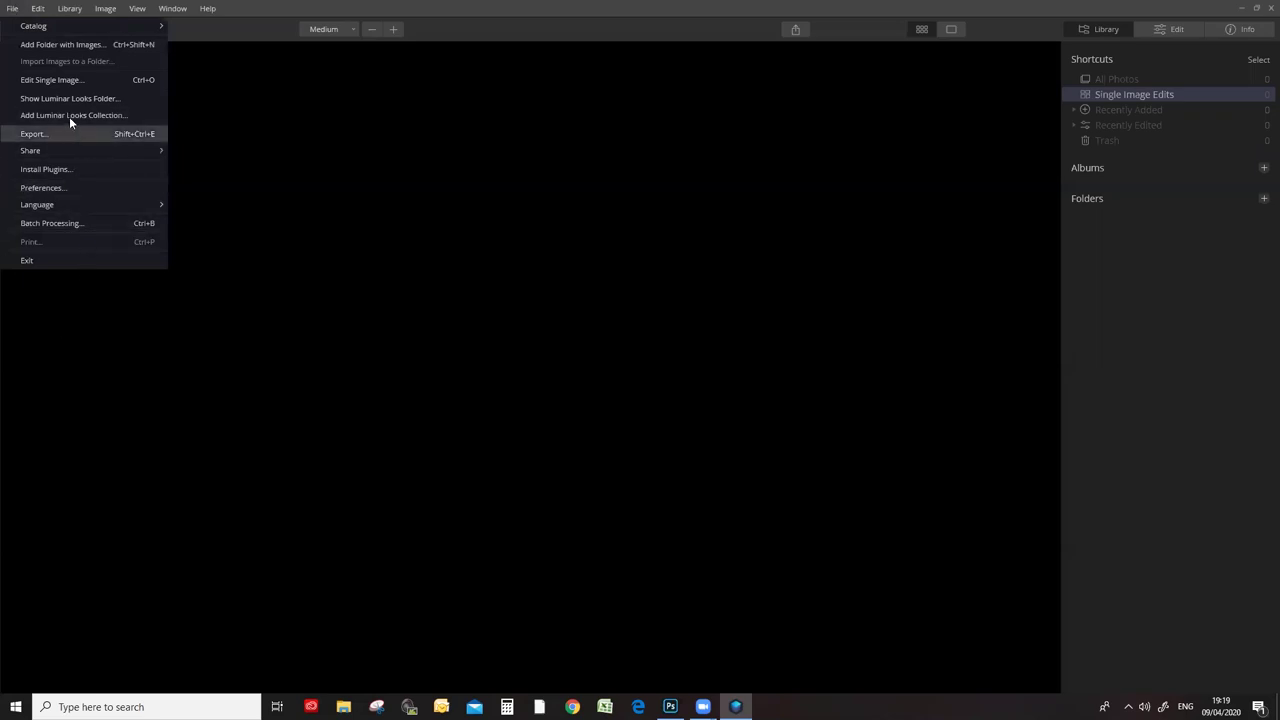
mouse_move(85, 149)
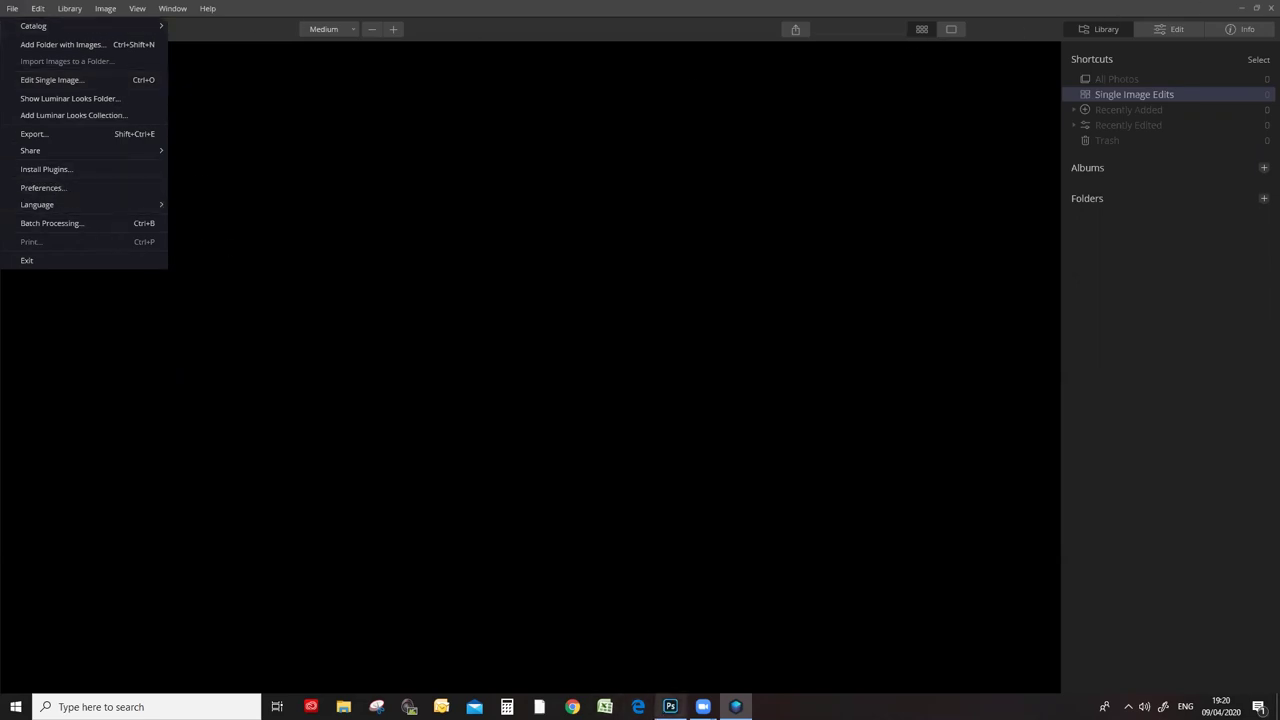
Switch to Photoshop and open the image 3__S8A1148a.TIF from the LUMINAR folder.
click(670, 707)
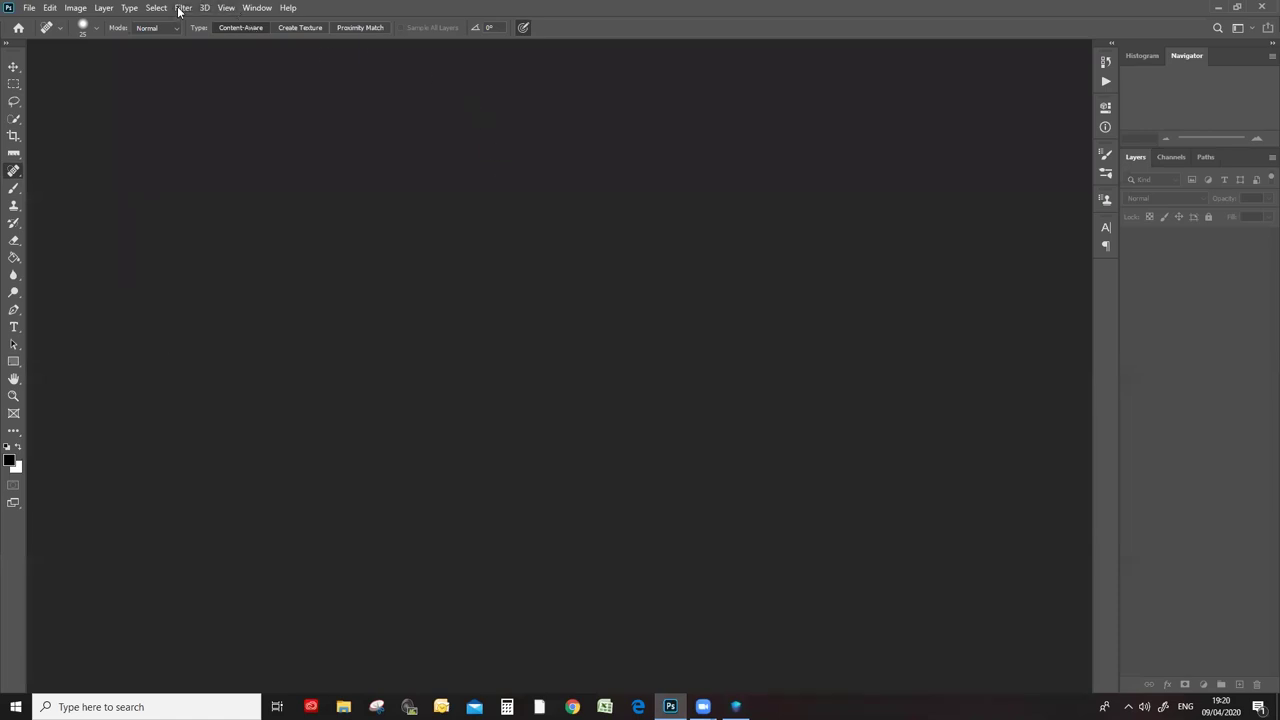
click(180, 9)
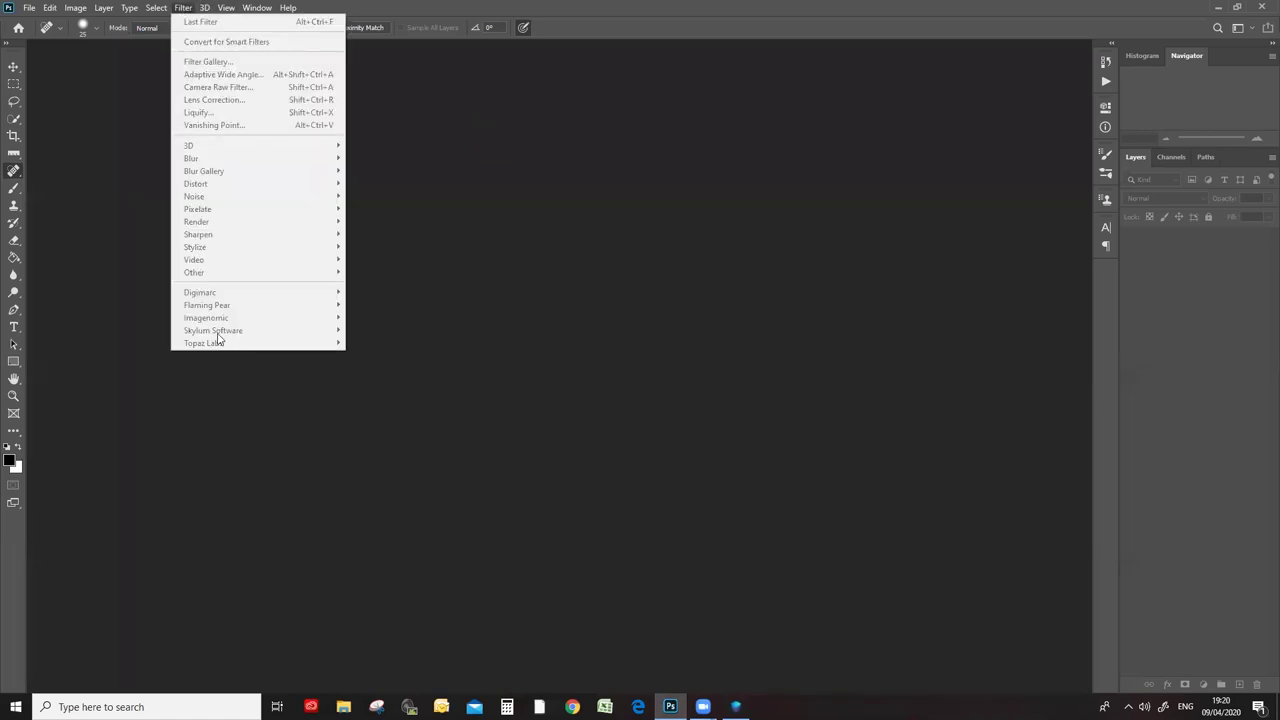
click(94, 95)
click(31, 9)
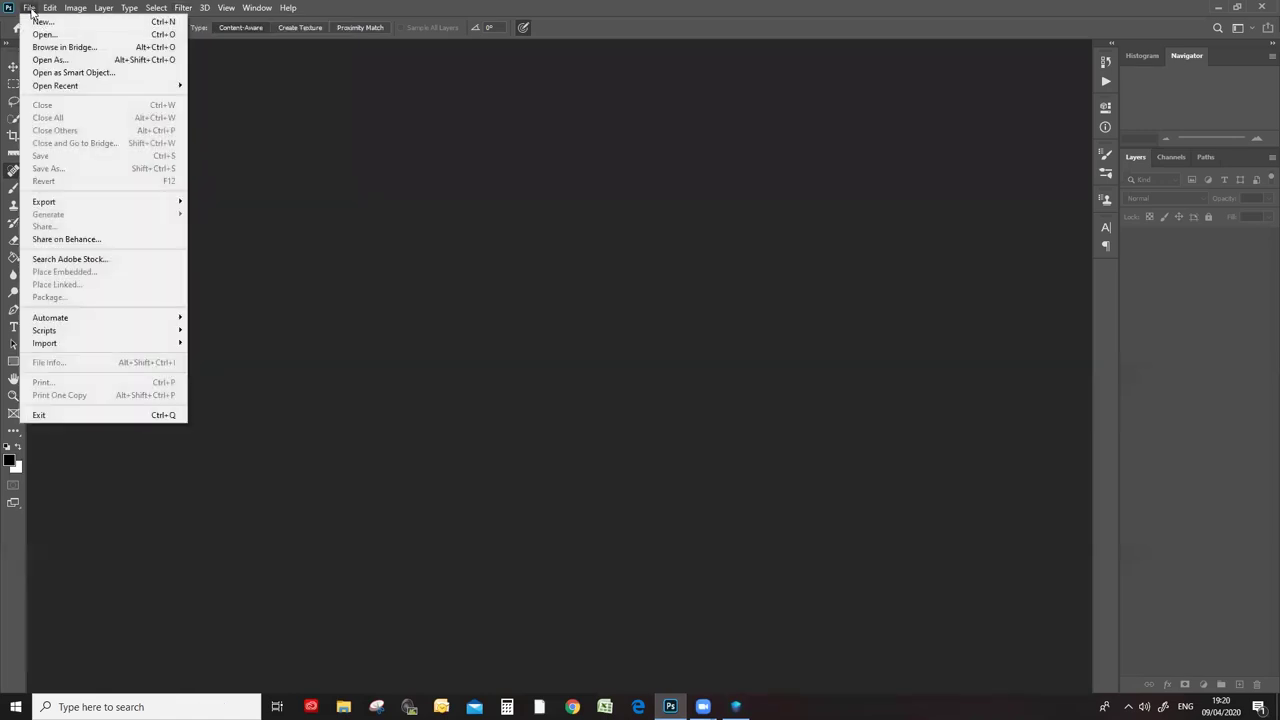
click(44, 34)
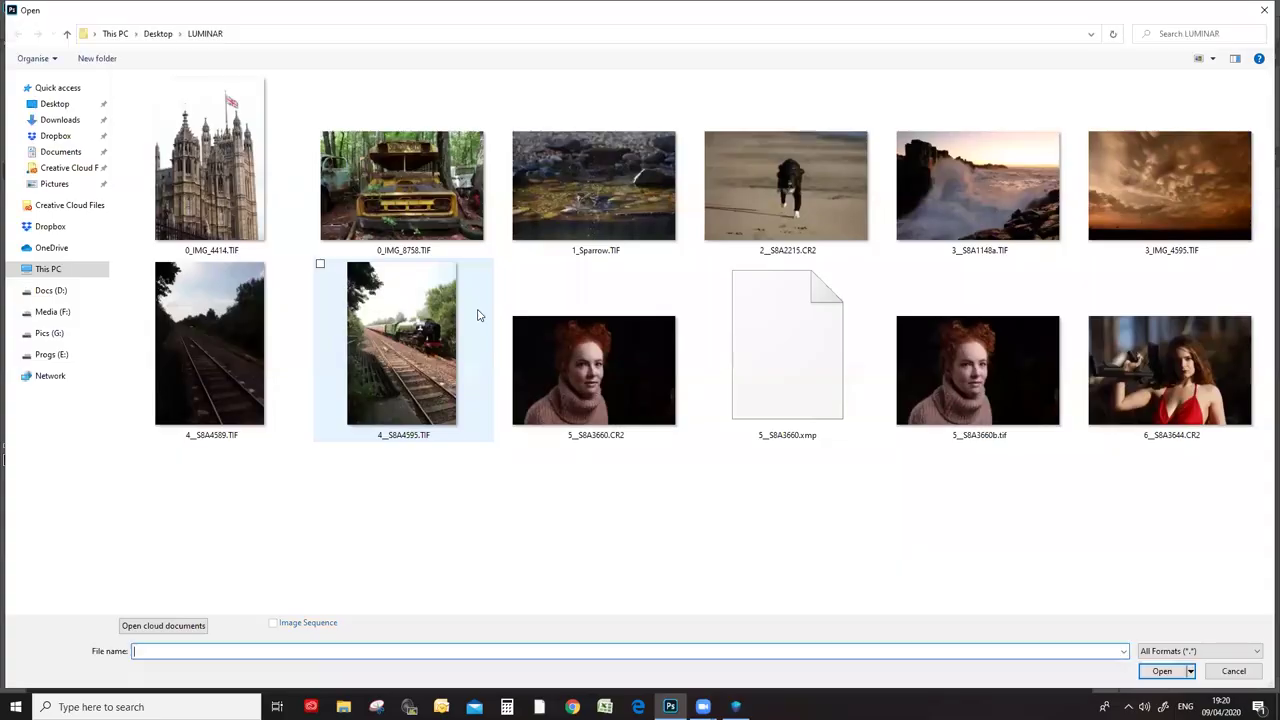
double_click(974, 192)
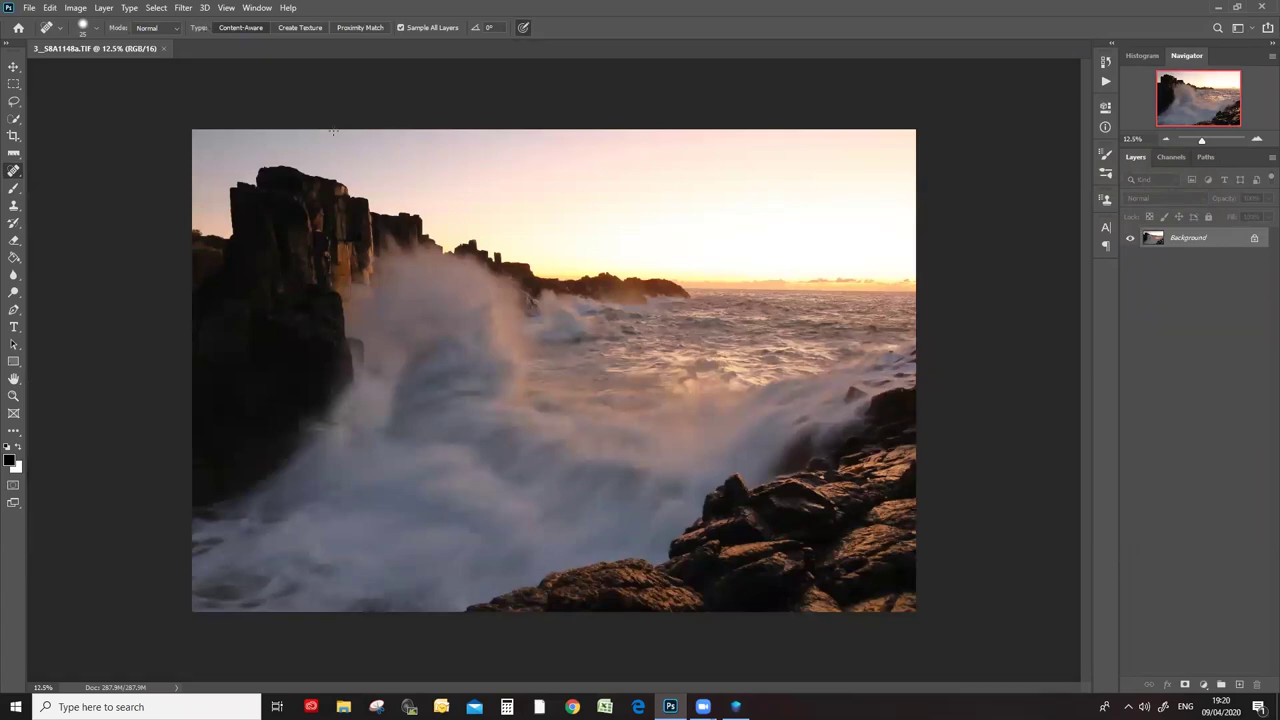
Find the Luminar 4 plugin among the Skylum Software filters, close the seascape image and return to Luminar 4.
click(185, 12)
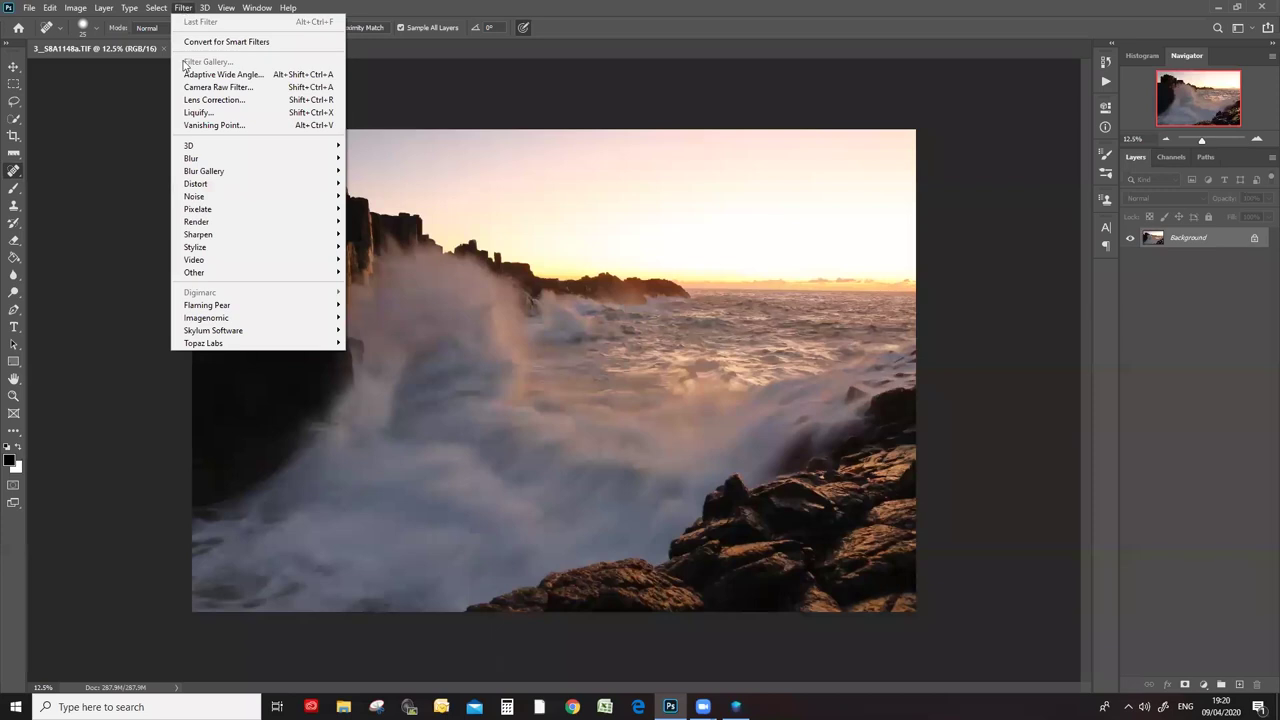
mouse_move(213, 331)
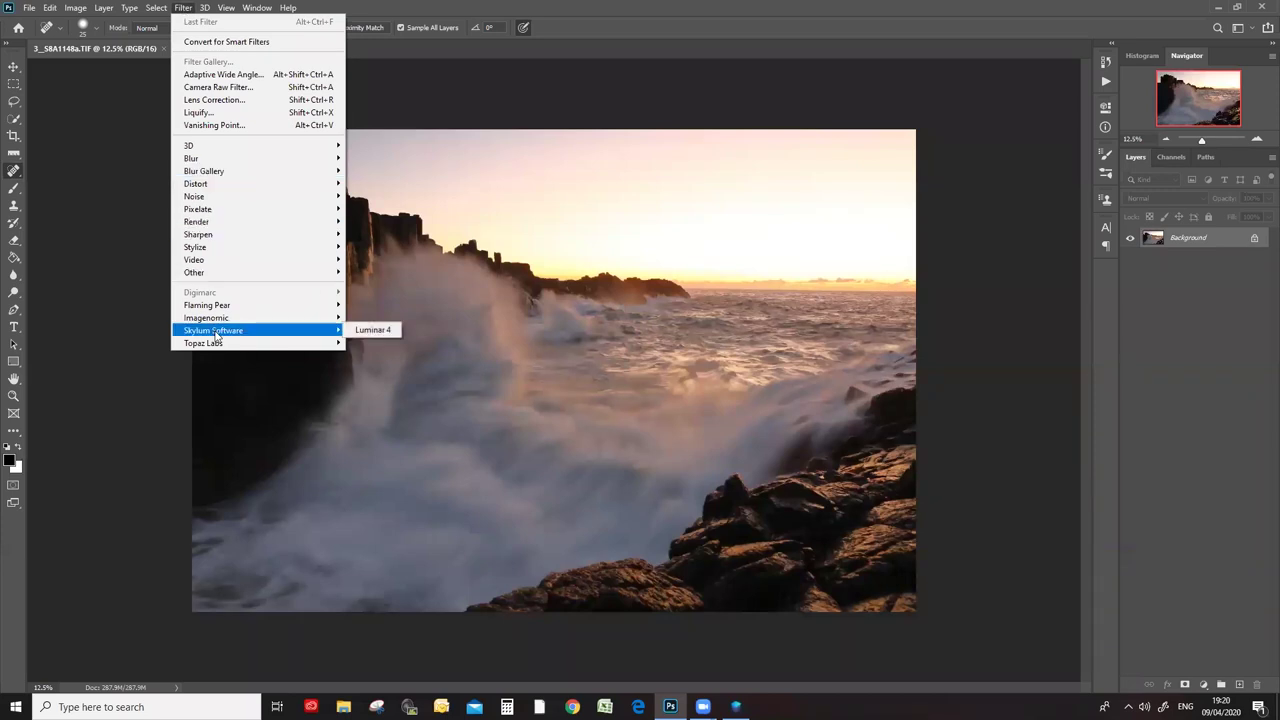
click(388, 331)
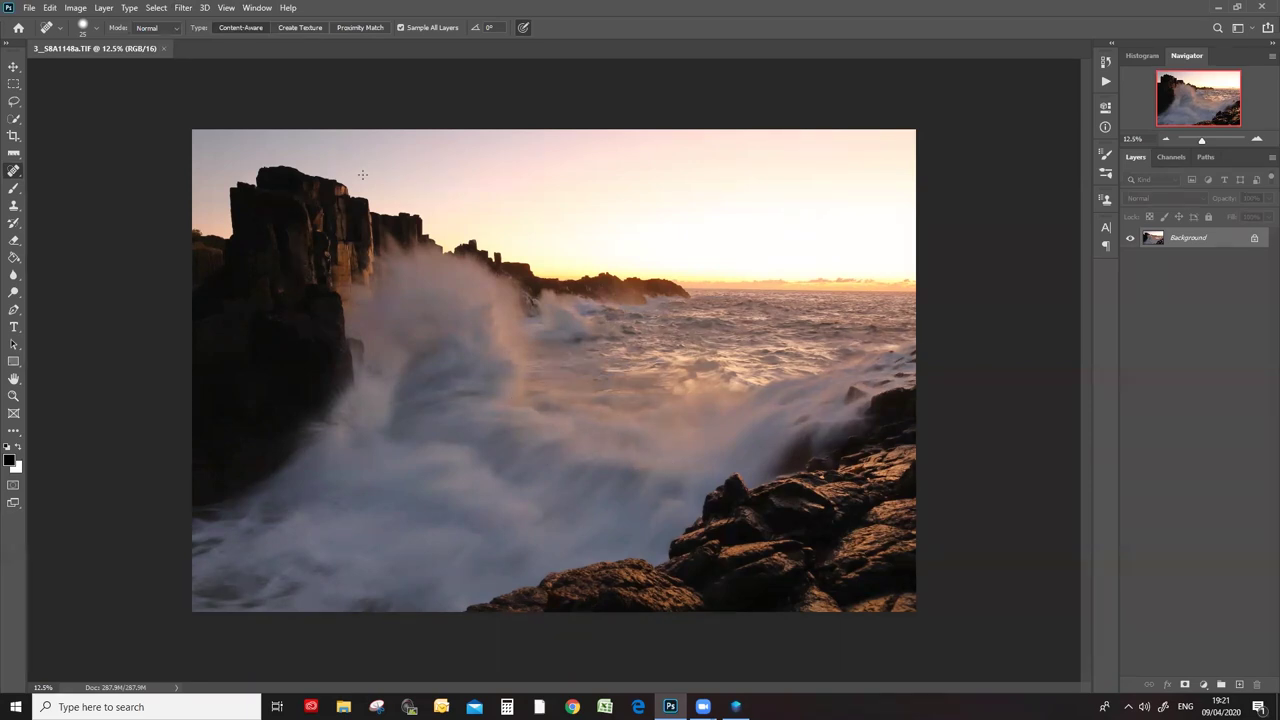
click(165, 48)
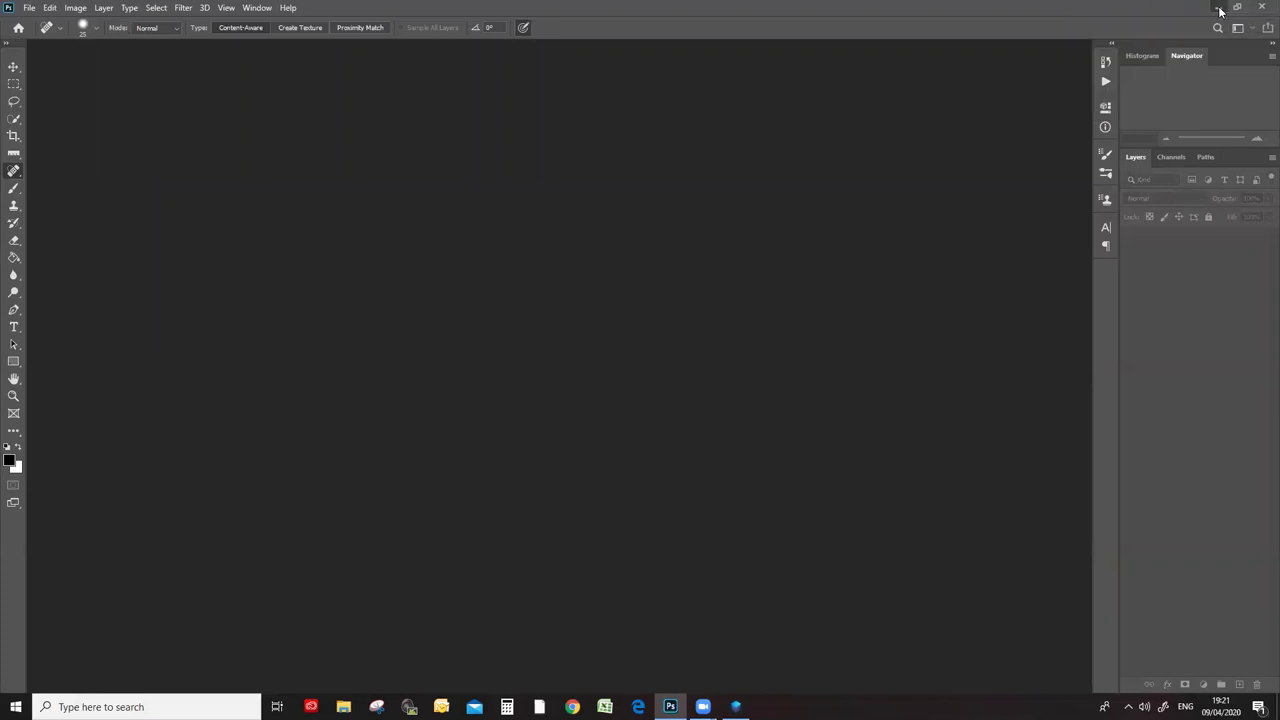
click(1219, 8)
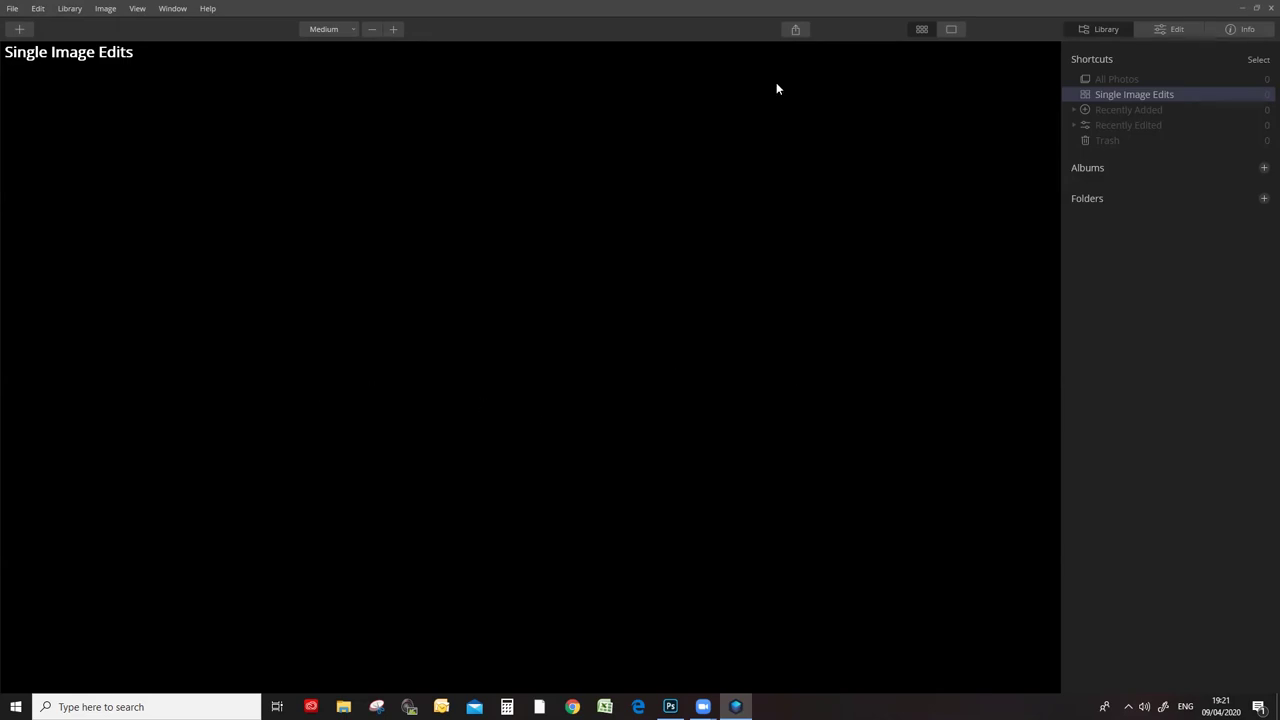
Open 1_Sparrow.TIF from the LUMINAR folder for single-image editing.
click(12, 8)
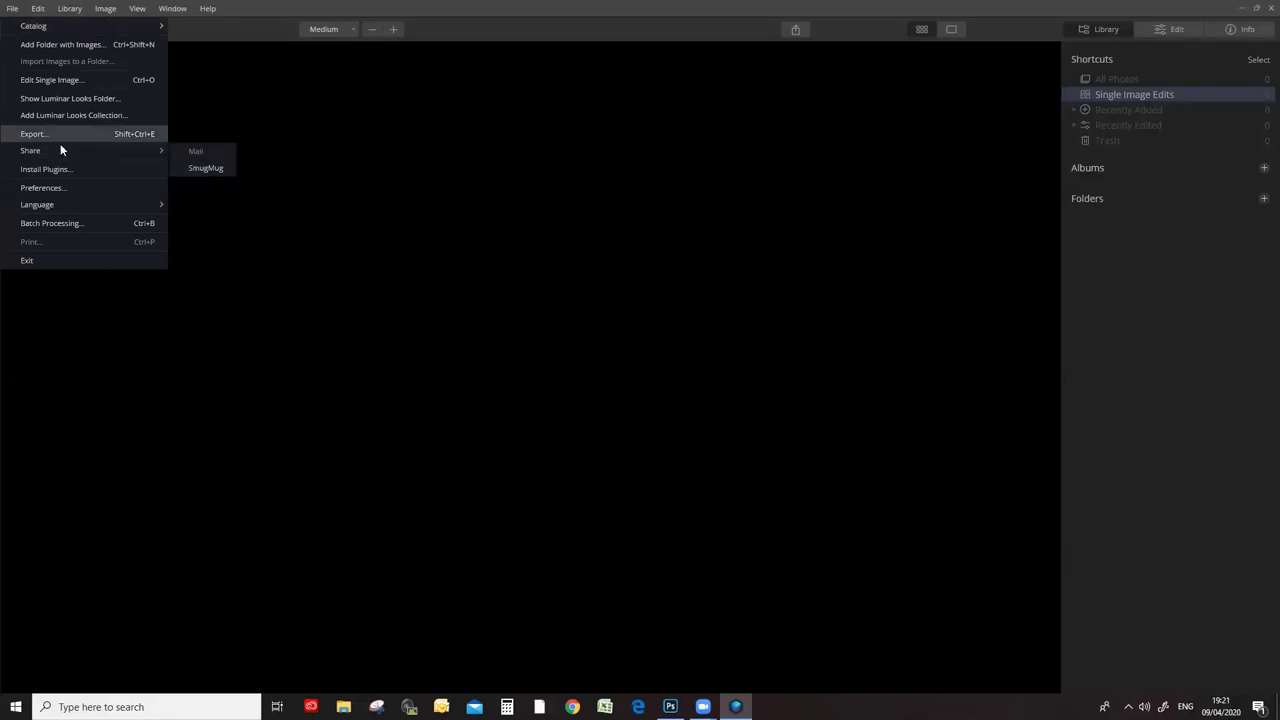
click(55, 80)
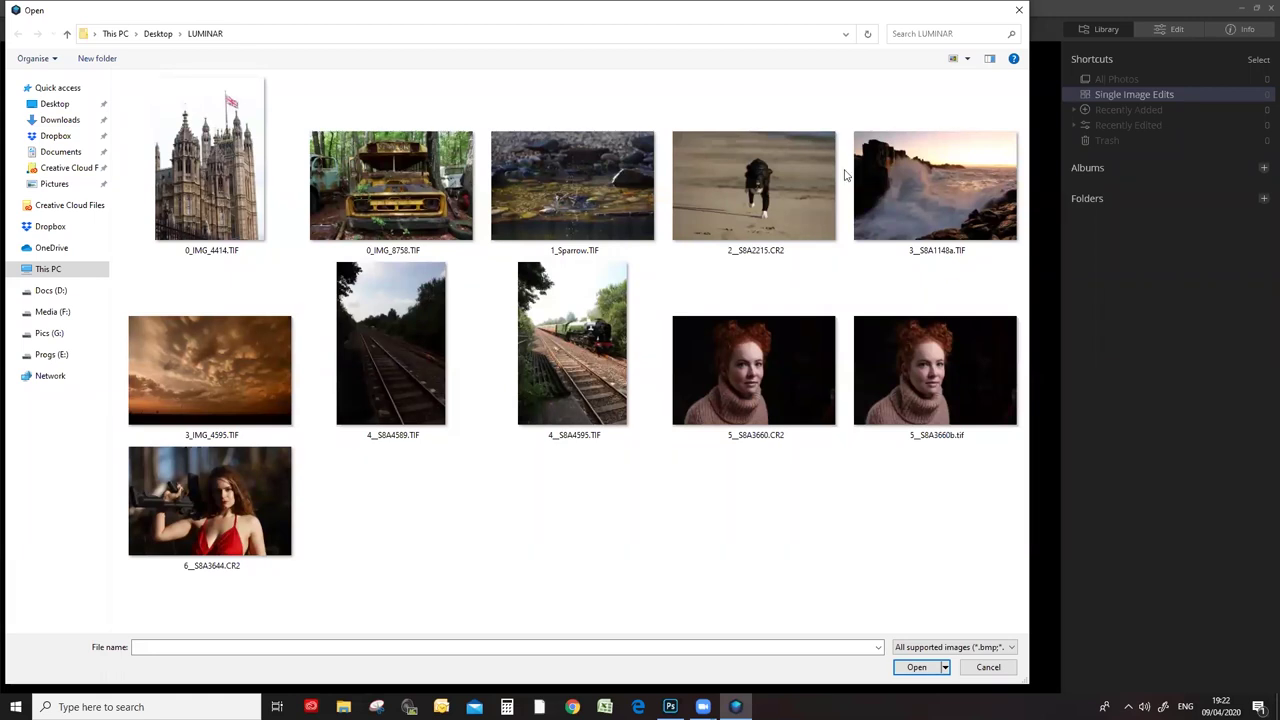
click(550, 184)
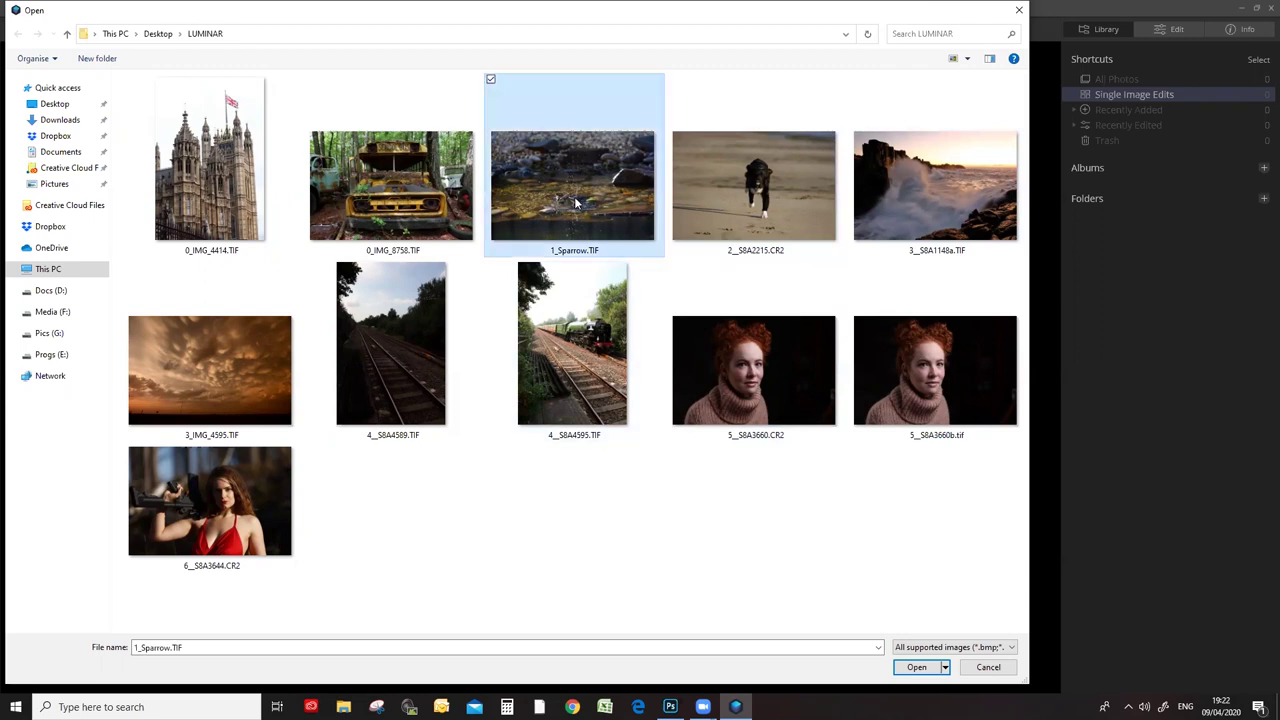
click(917, 667)
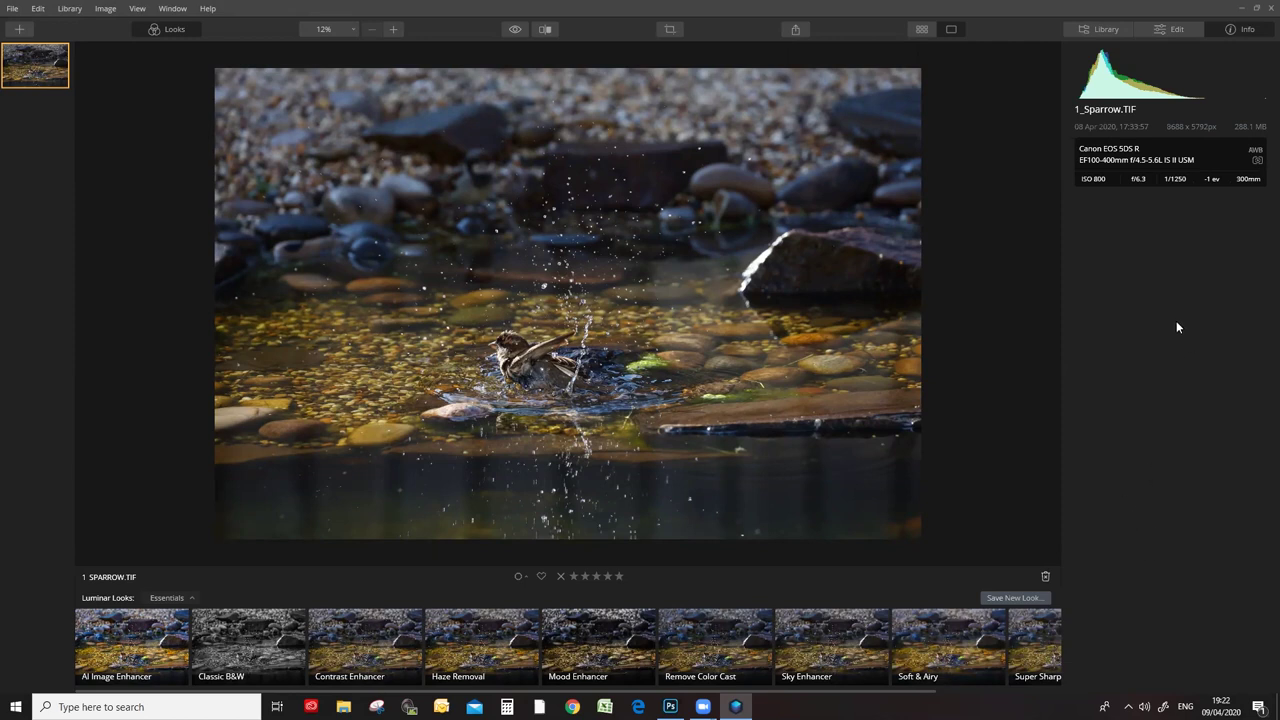
Examine the sparrow's head and feathers at 100% zoom and return to a view of the whole image.
click(392, 30)
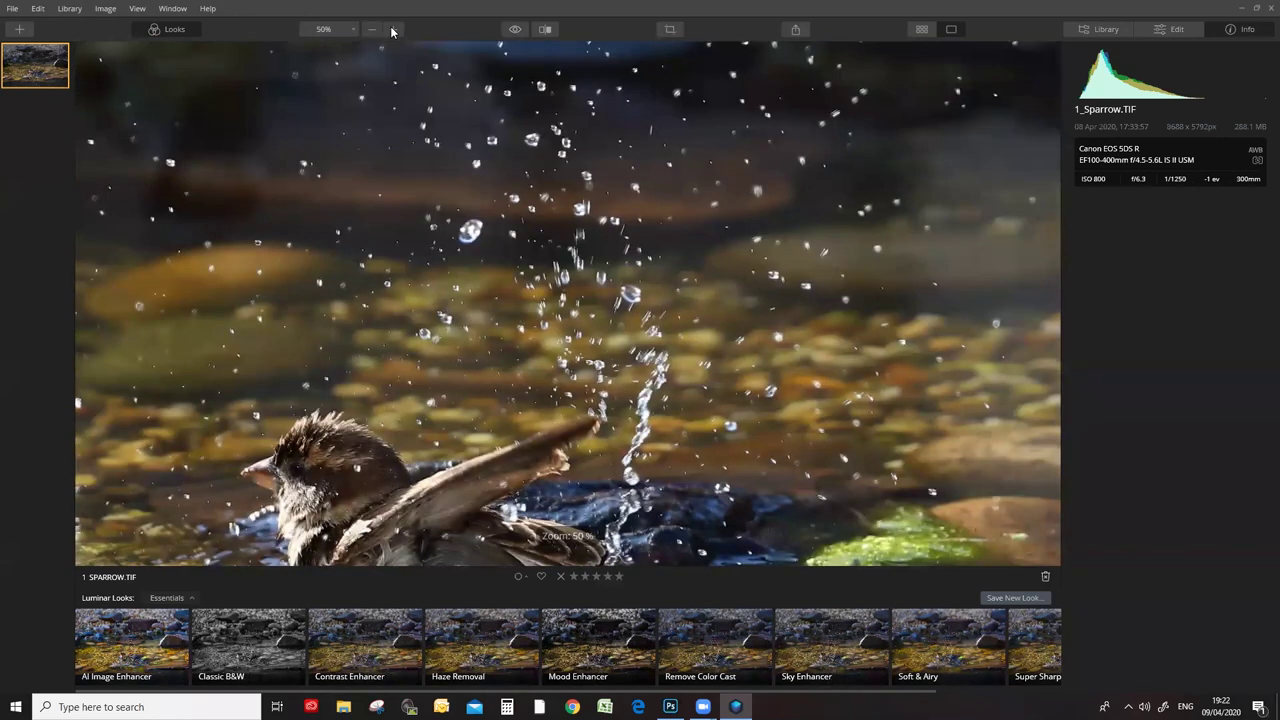
click(393, 29)
drag(576, 524, 624, 310)
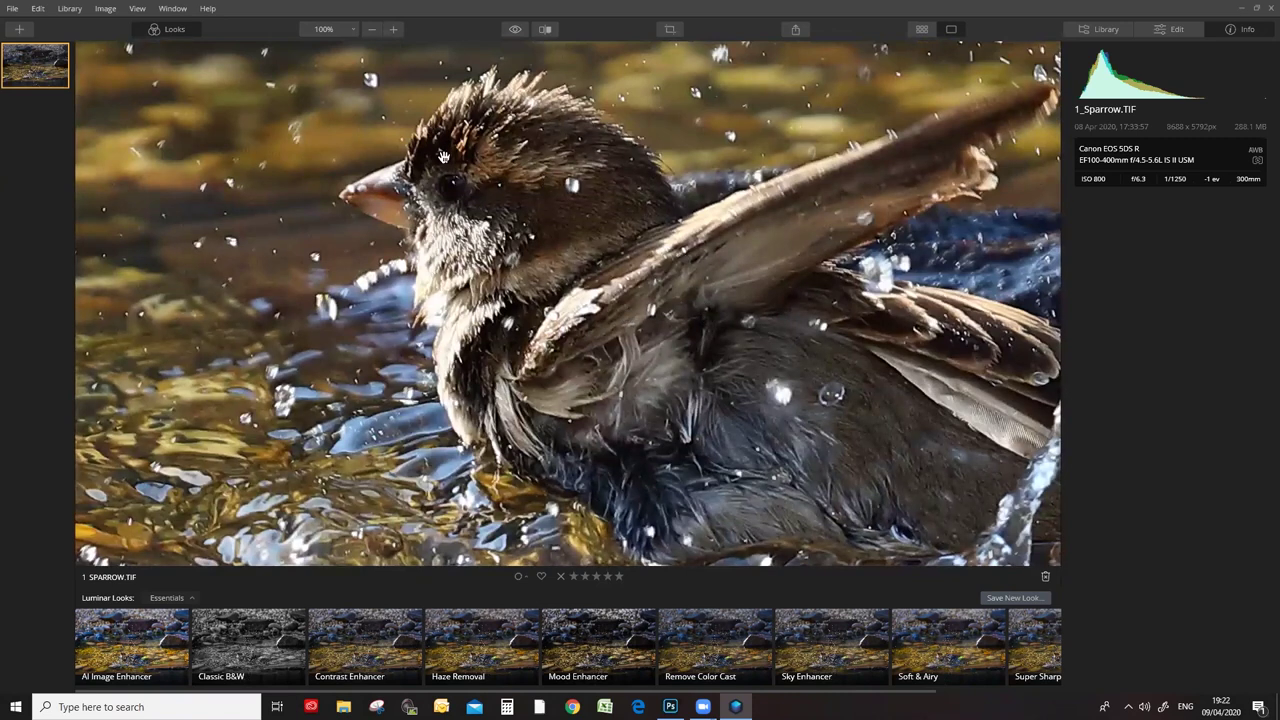
right_click(450, 202)
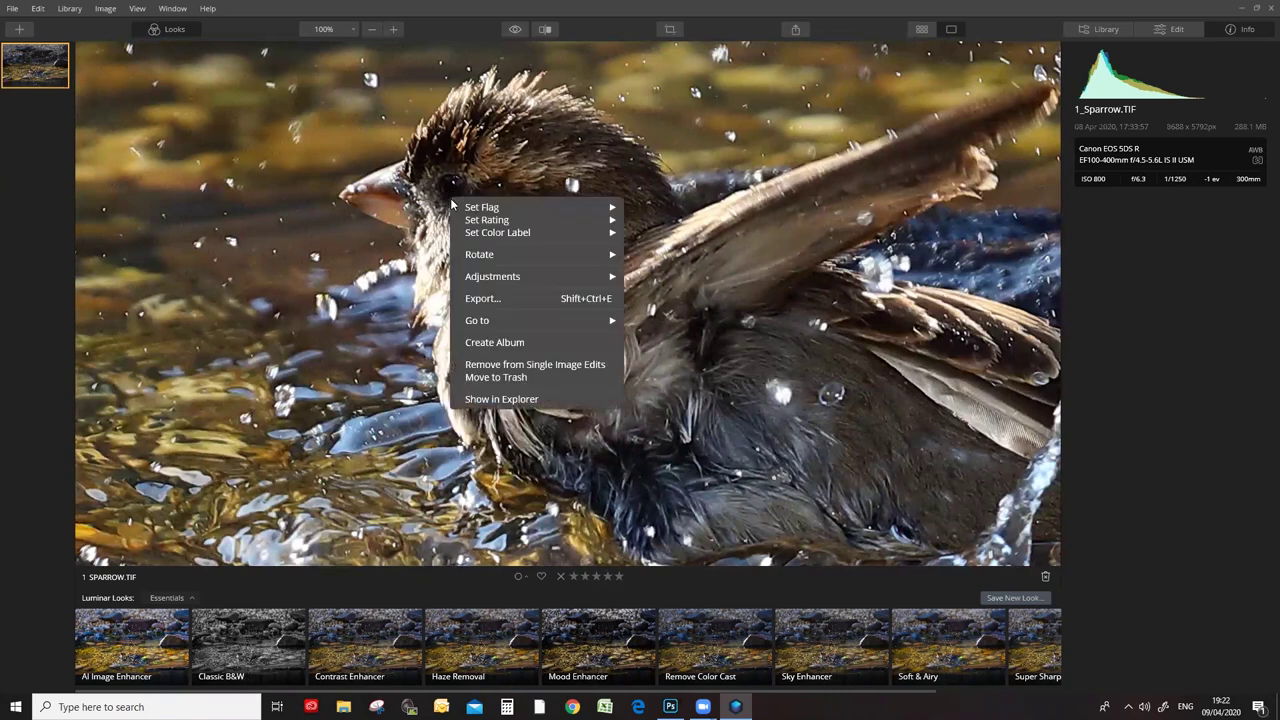
click(372, 29)
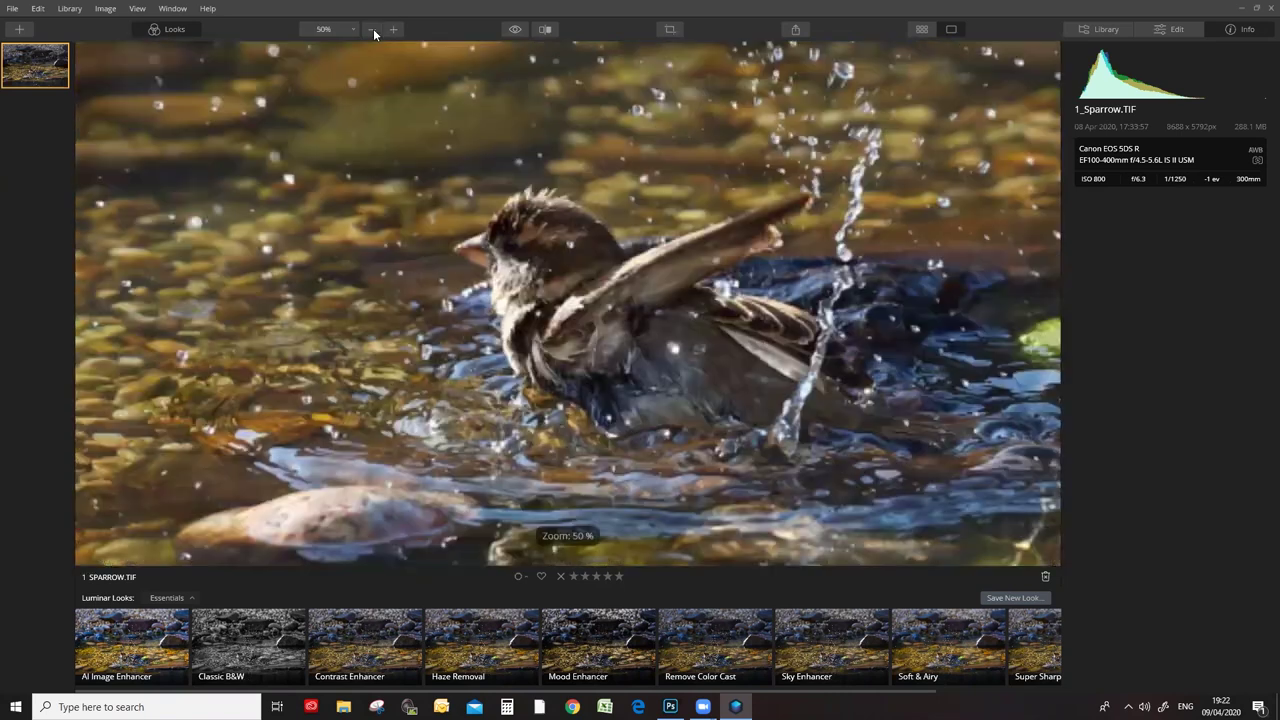
click(372, 29)
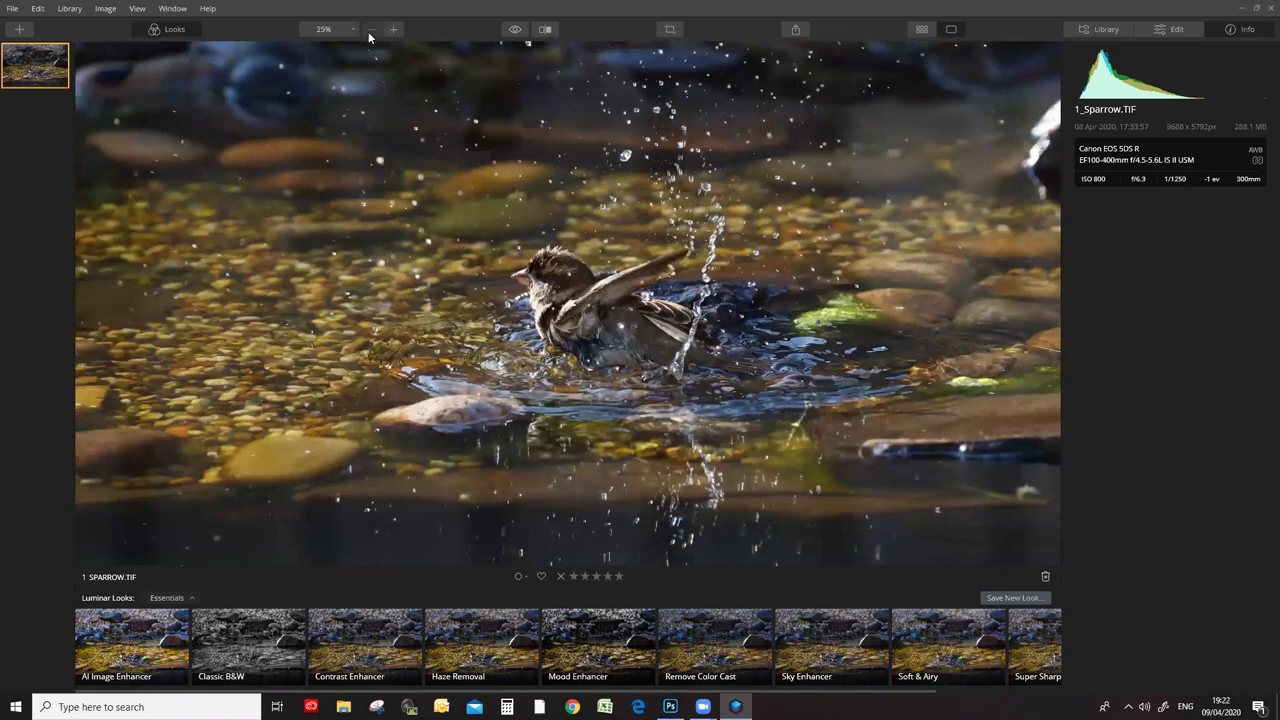
click(352, 29)
click(333, 43)
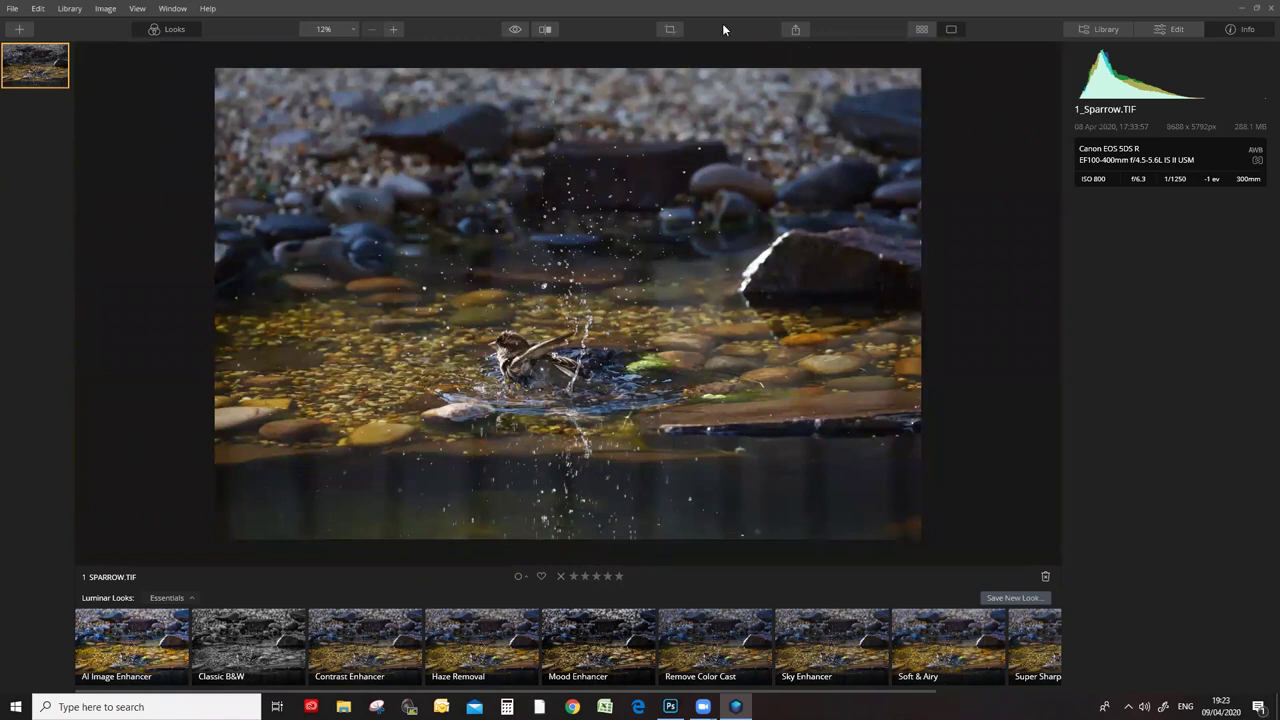
click(670, 30)
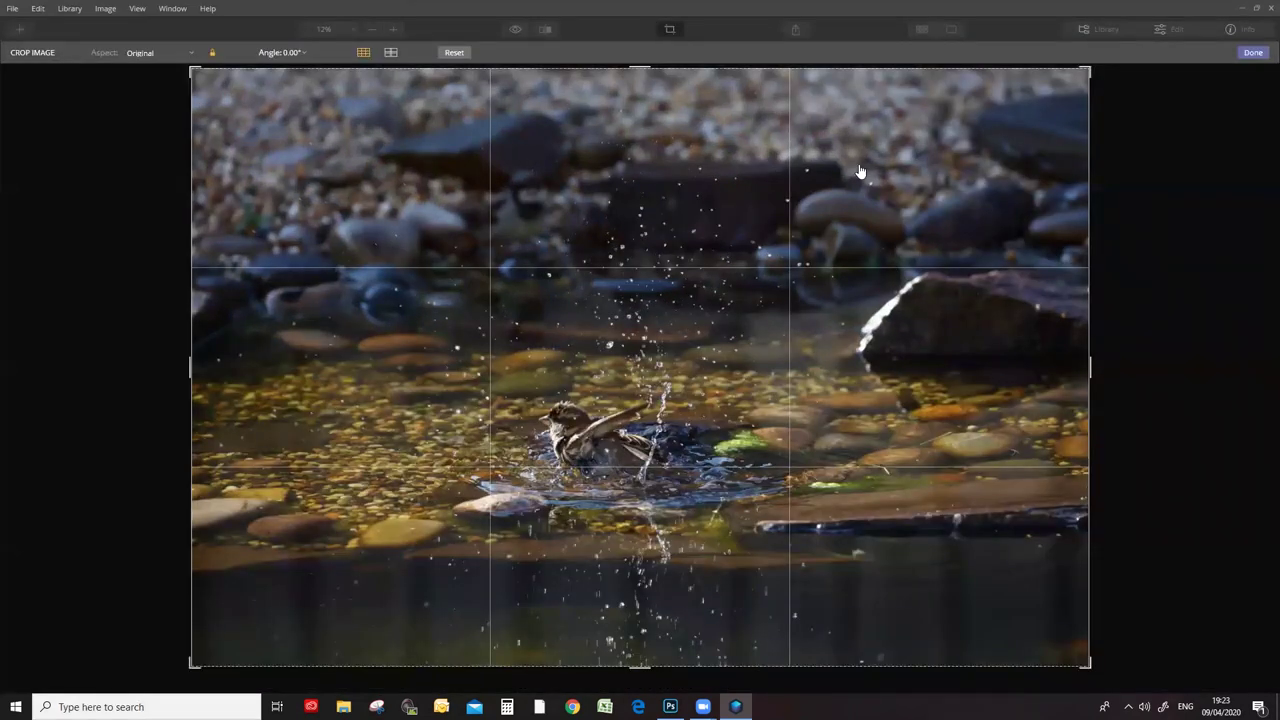
click(1260, 52)
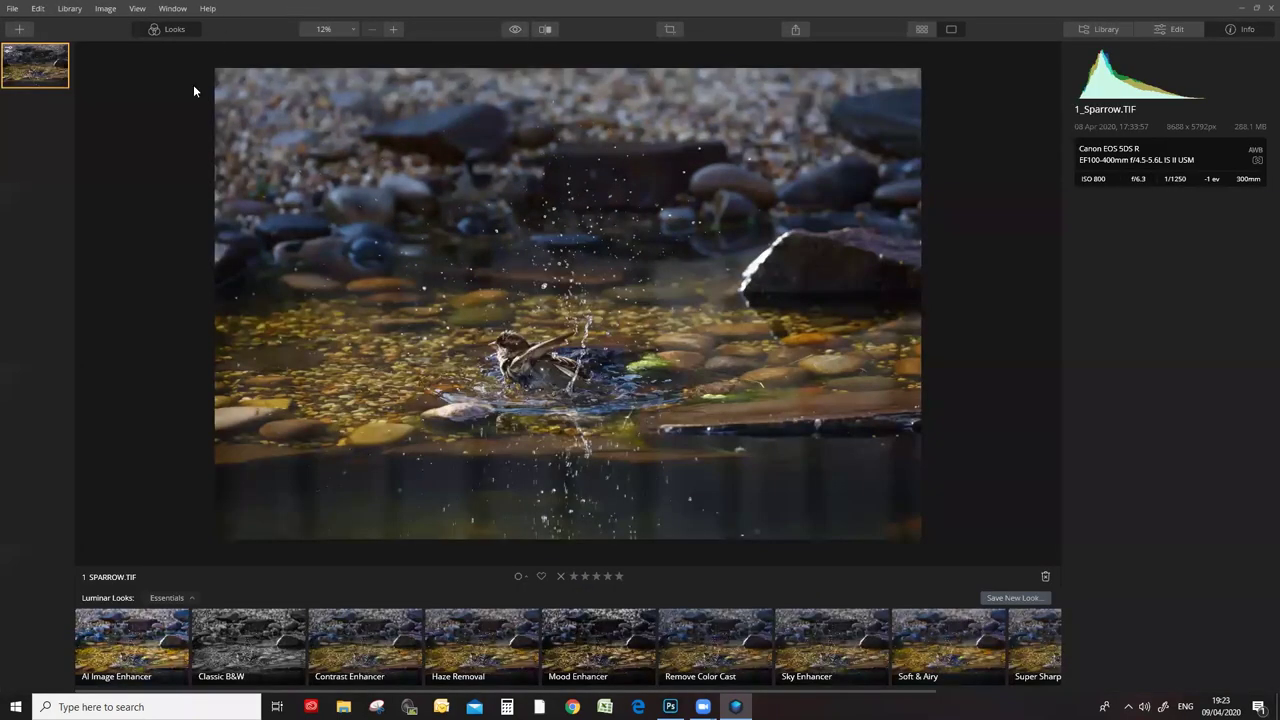
click(13, 9)
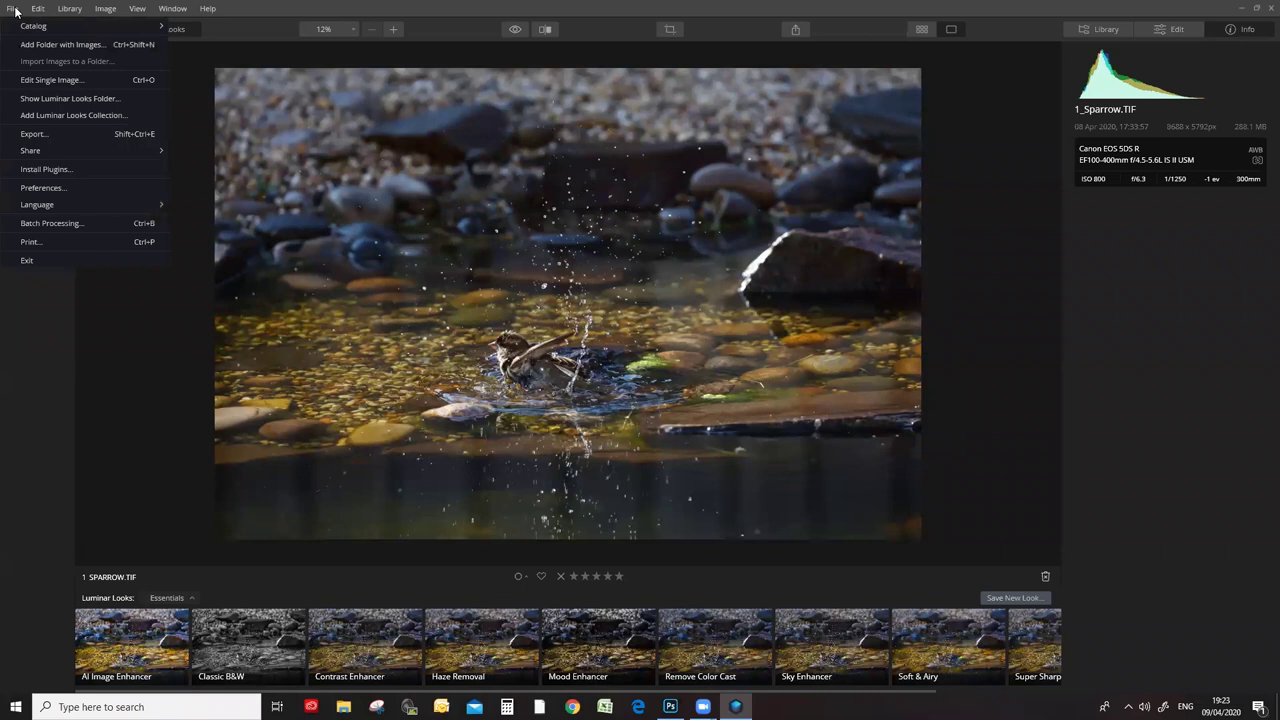
click(62, 79)
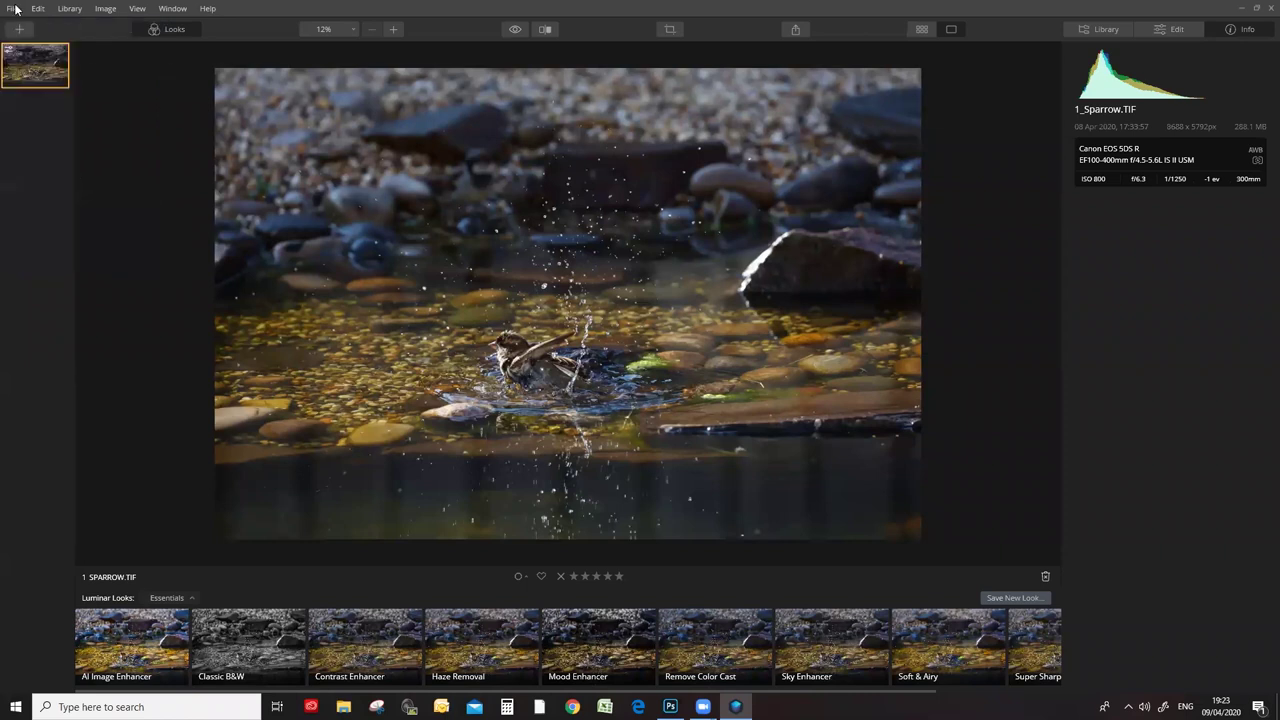
click(45, 10)
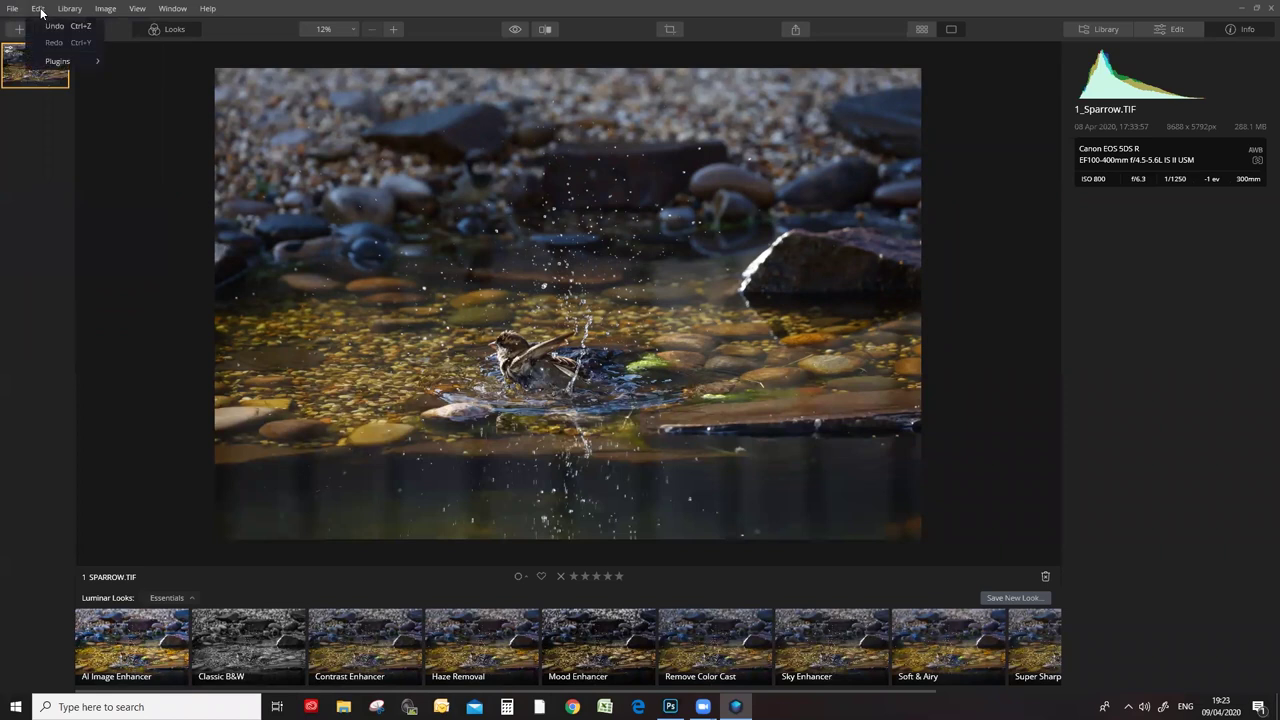
click(72, 12)
click(73, 11)
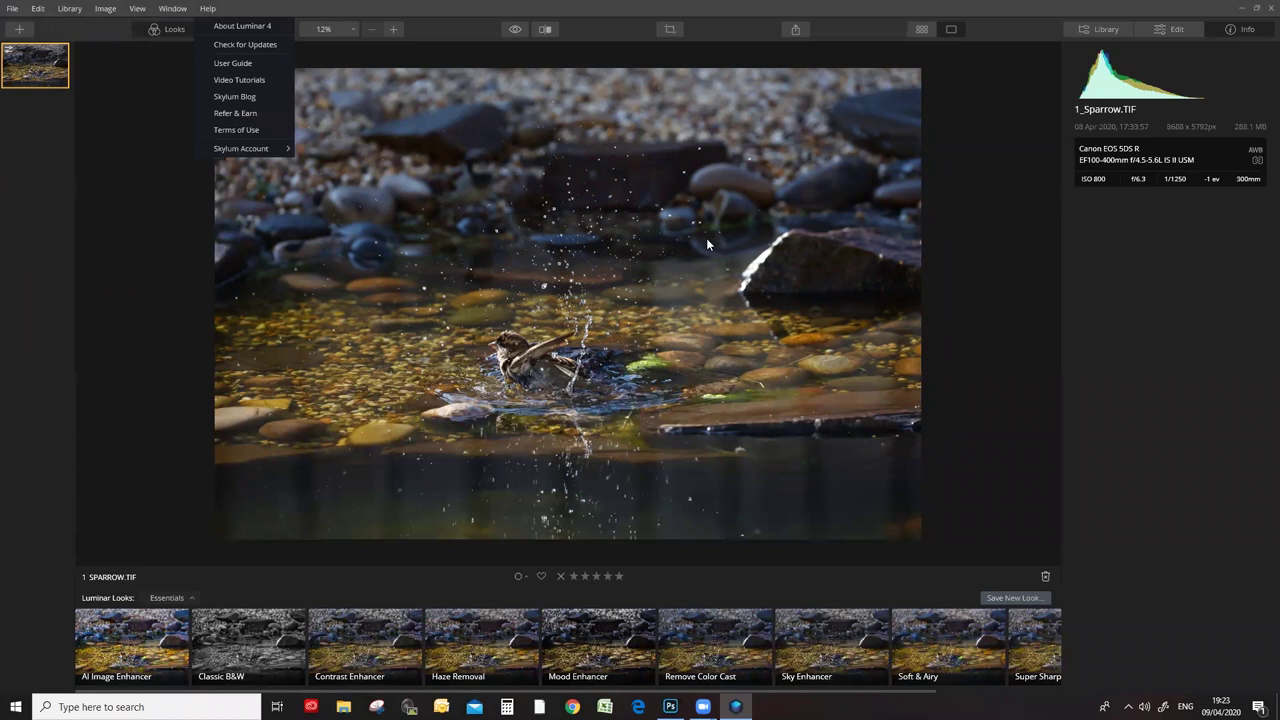
Try the split Before/After comparison and the original-image preview on the sparrow photo.
click(546, 30)
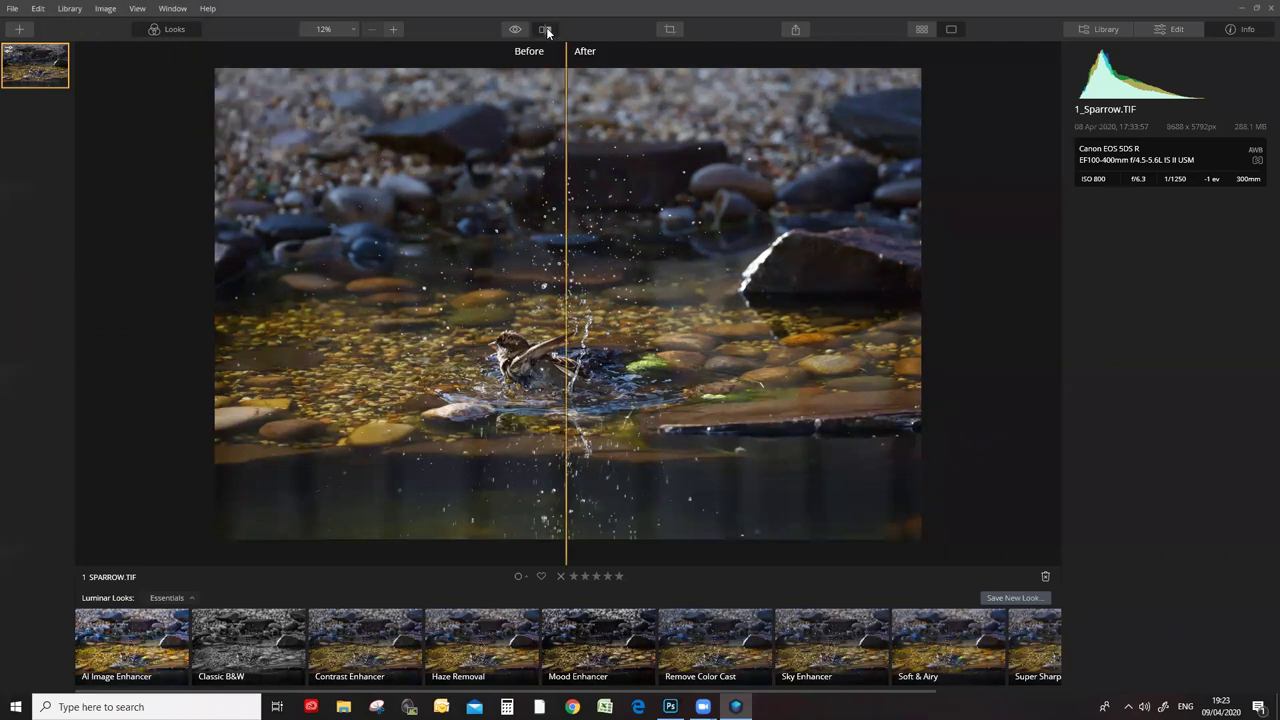
drag(567, 192, 566, 220)
click(545, 29)
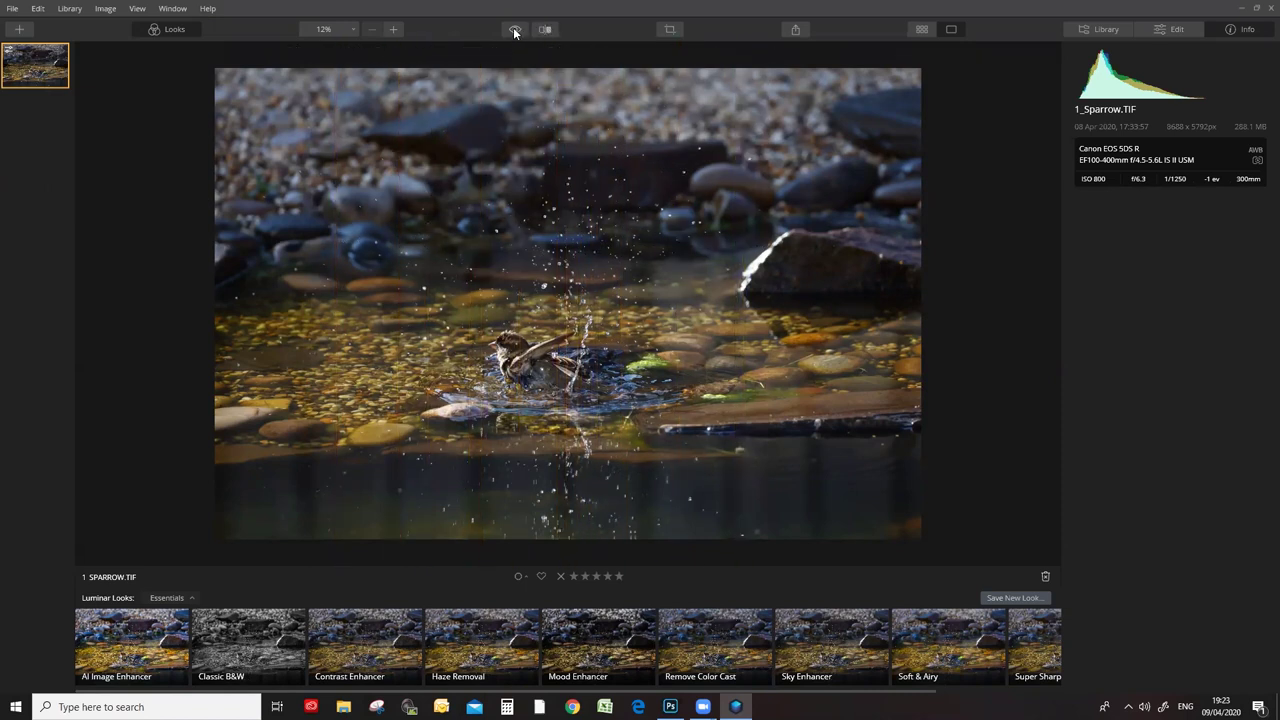
click(515, 31)
Set AI Accent to 52 in the AI Enhance adjustments for the sparrow photo.
click(1175, 30)
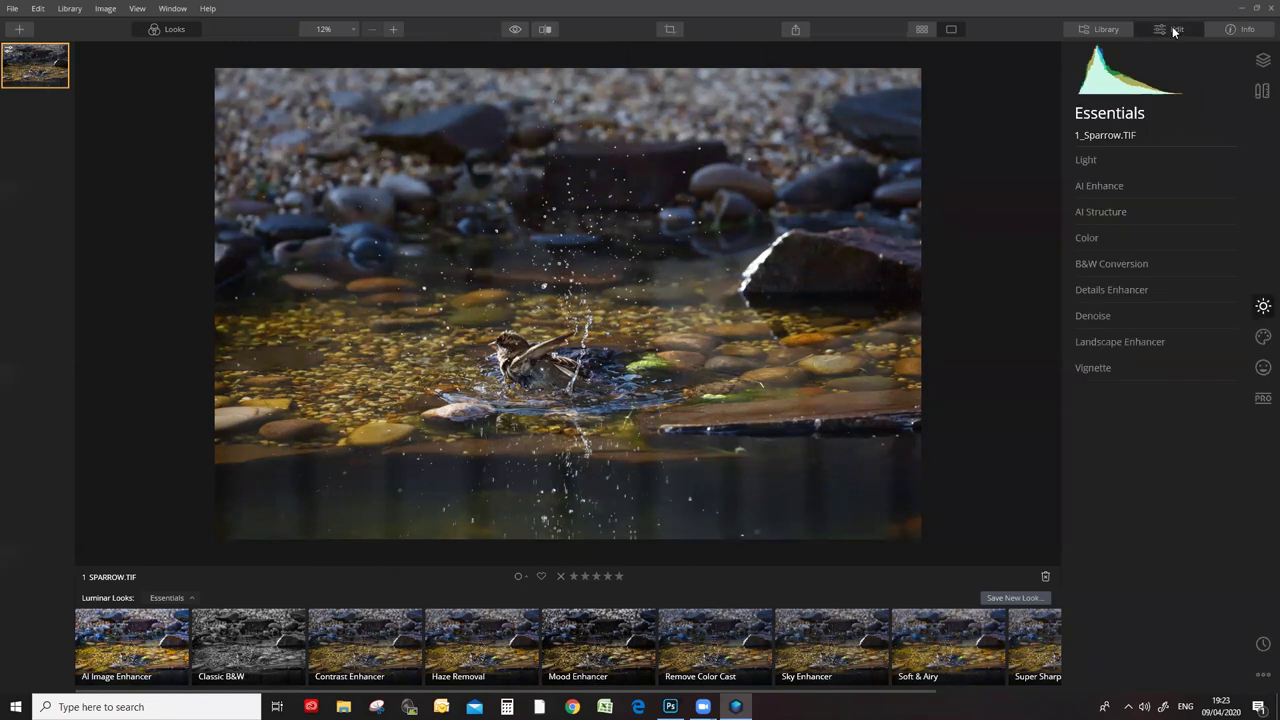
click(1103, 186)
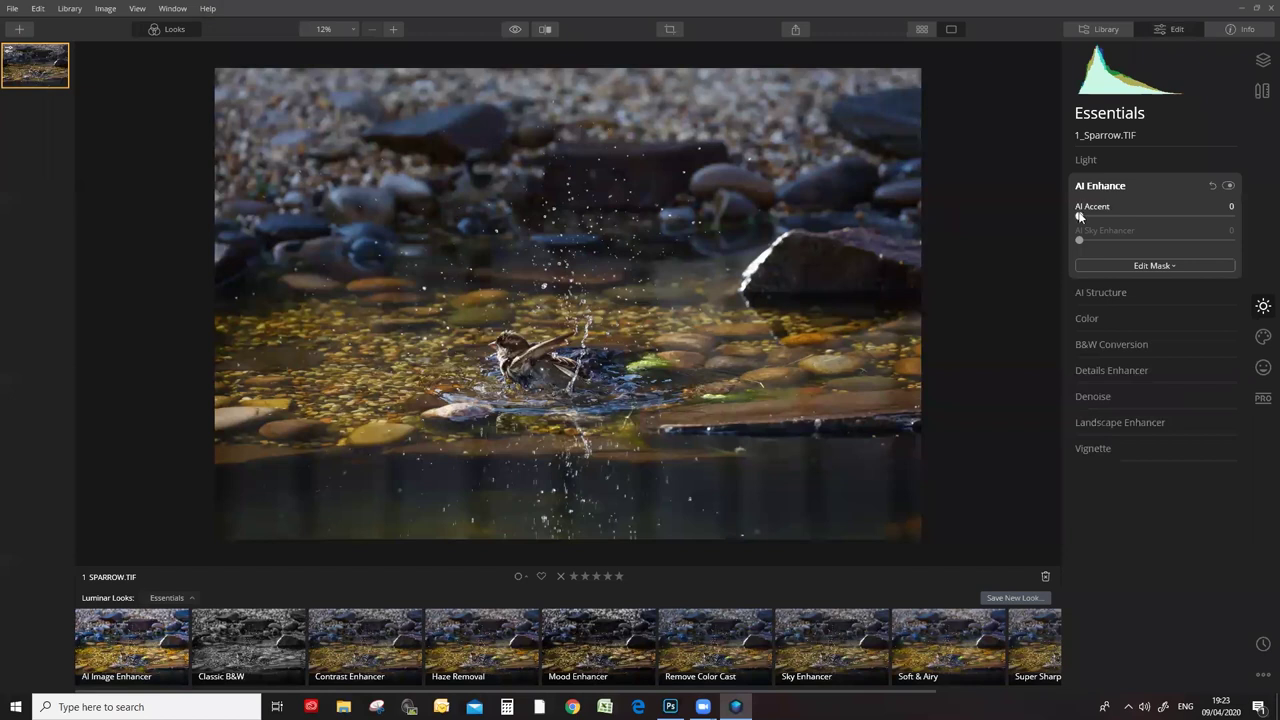
drag(1079, 217, 1159, 219)
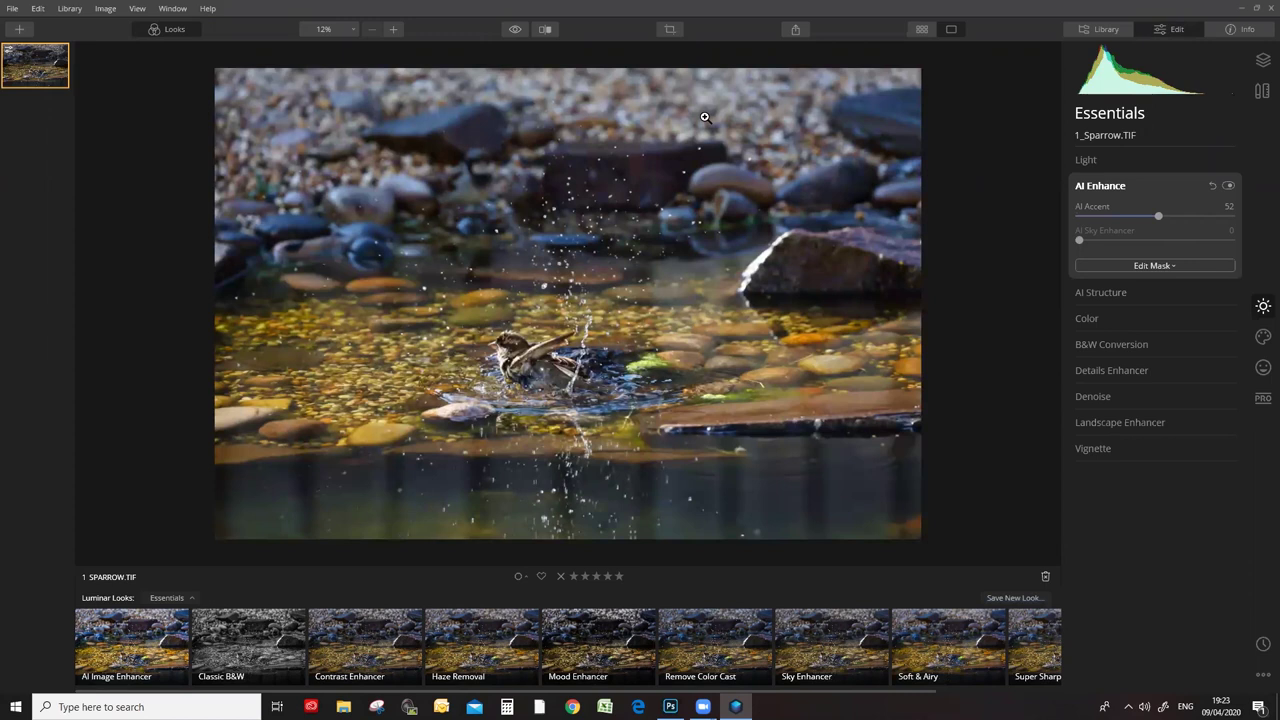
Compare the AI Accent edit with the original several times and show the split Before/After view.
click(514, 31)
click(514, 31)
click(514, 31)
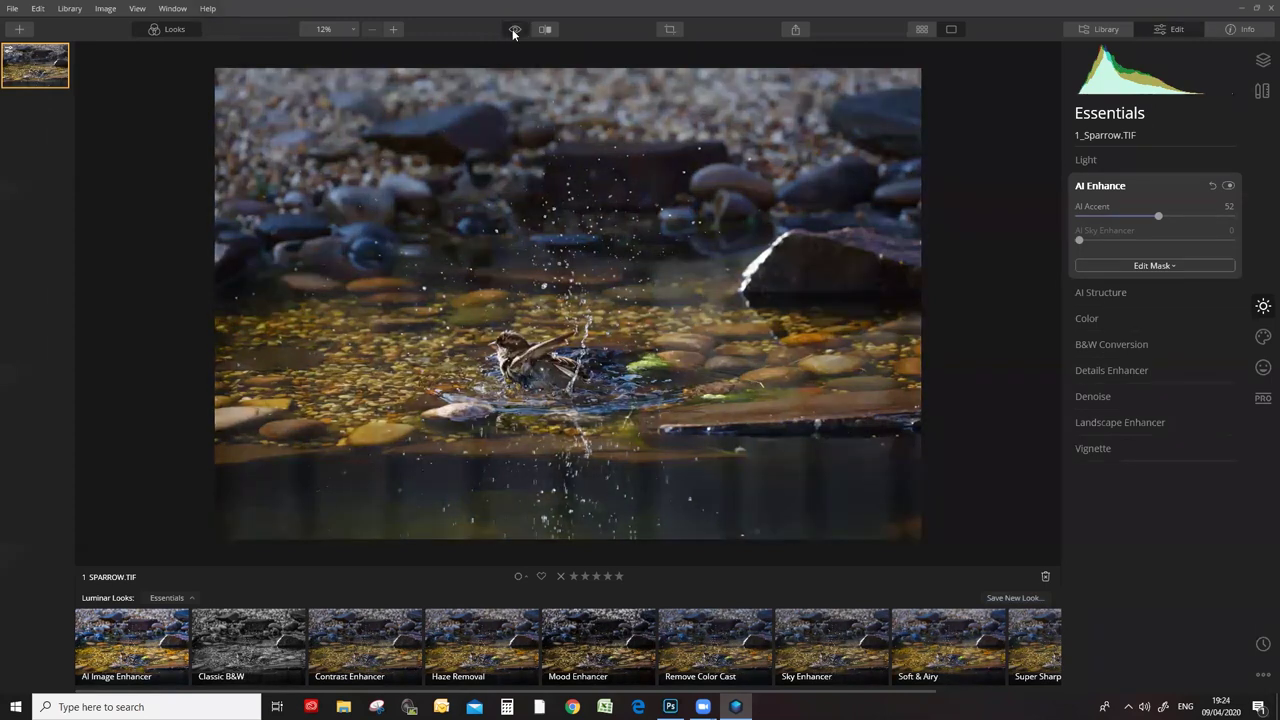
click(514, 31)
click(514, 31)
click(514, 31)
click(546, 31)
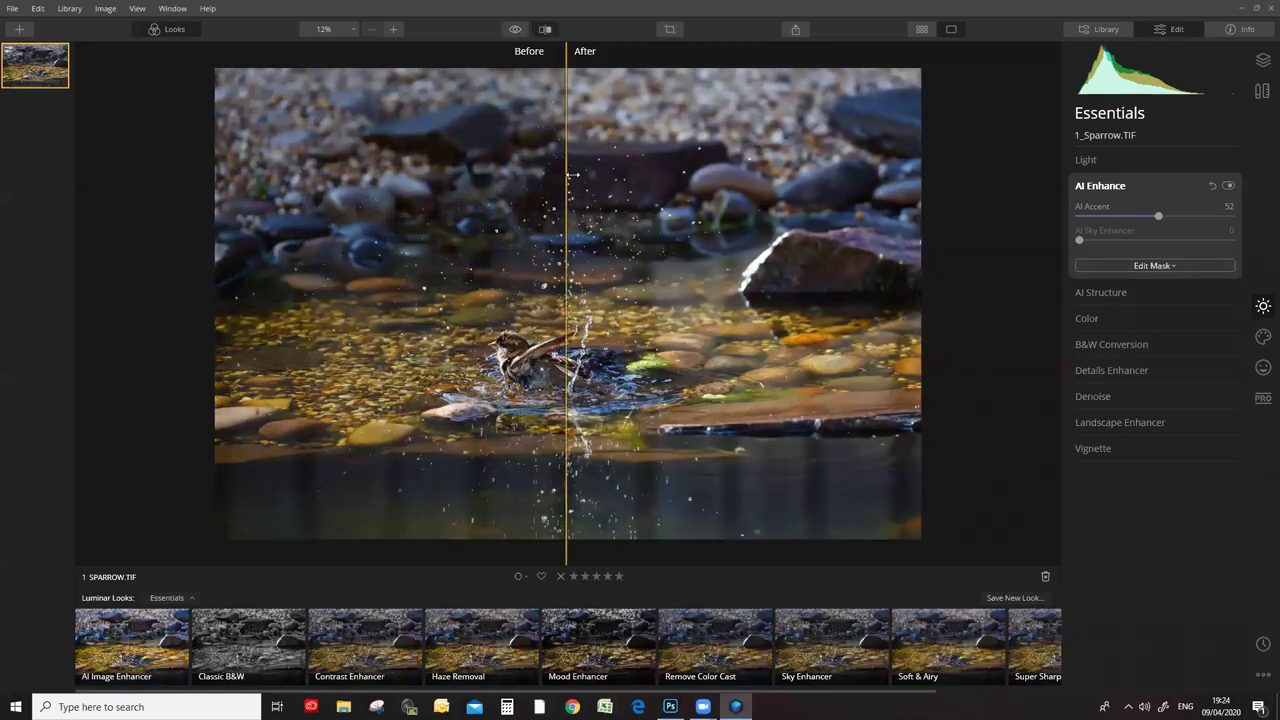
Sweep the Before/After divider across the sparrow photo to compare both versions, and leave the split comparison.
drag(570, 189, 346, 215)
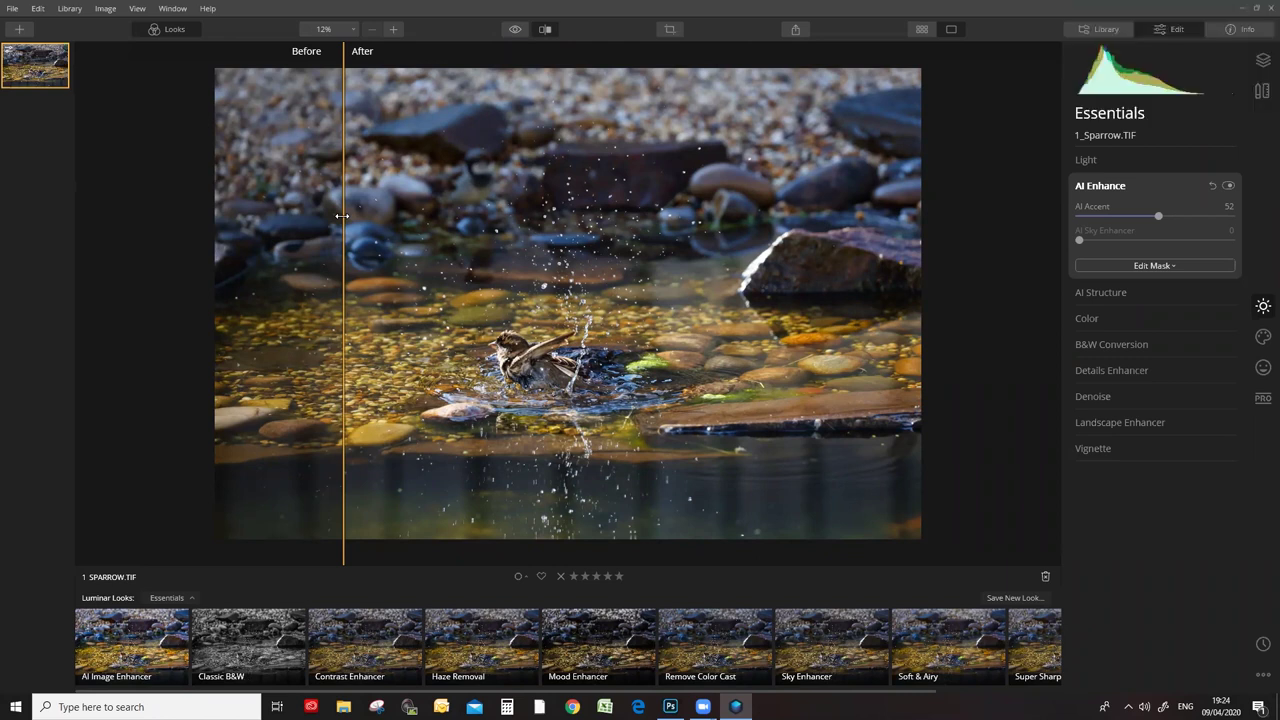
drag(342, 216, 813, 260)
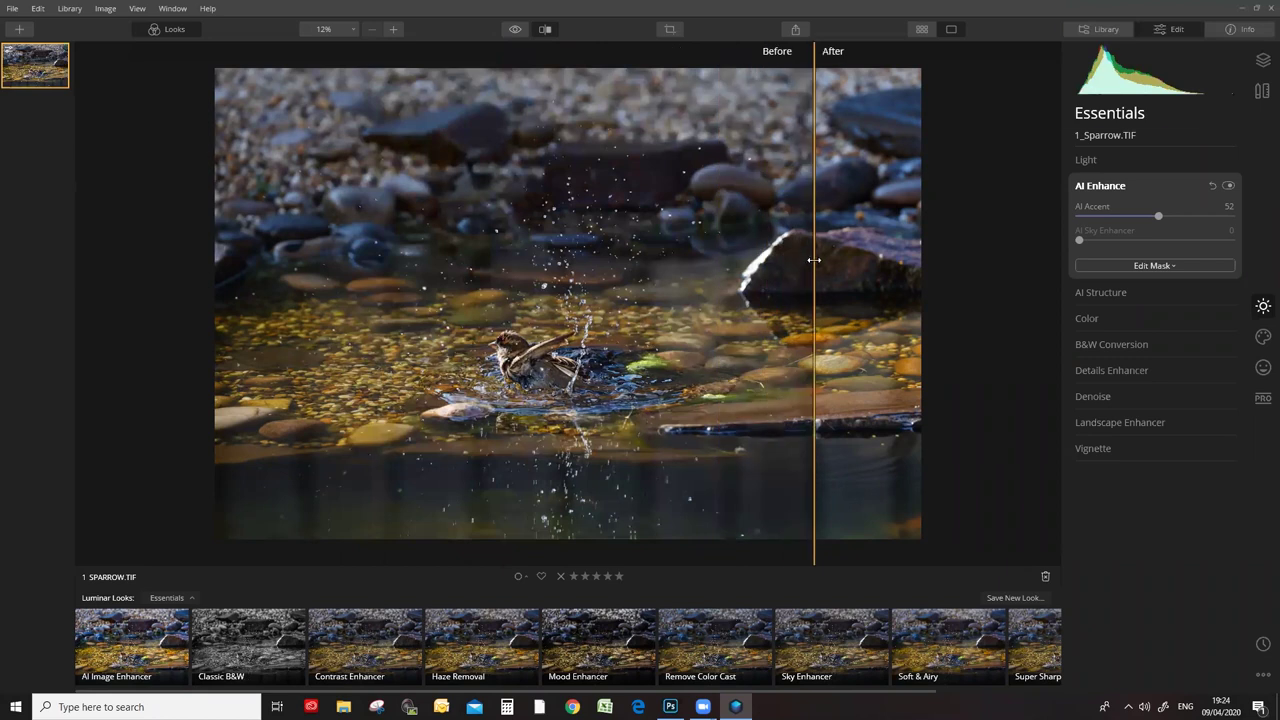
click(545, 30)
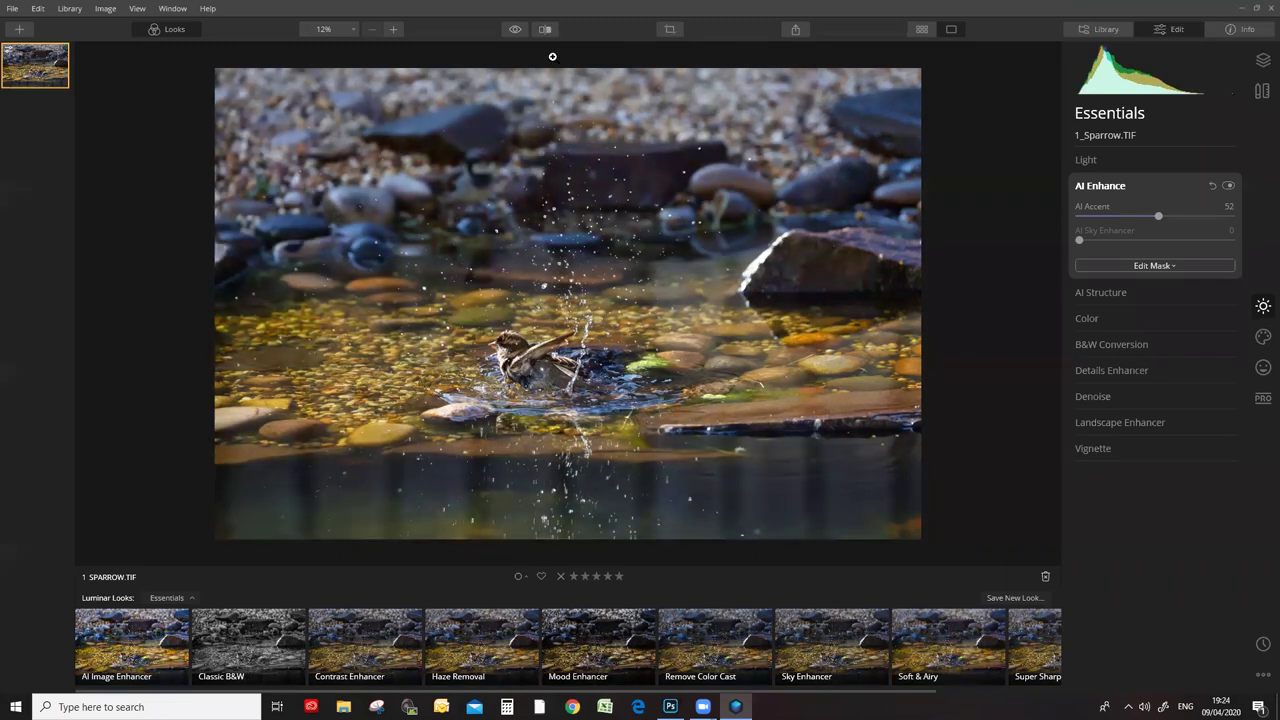
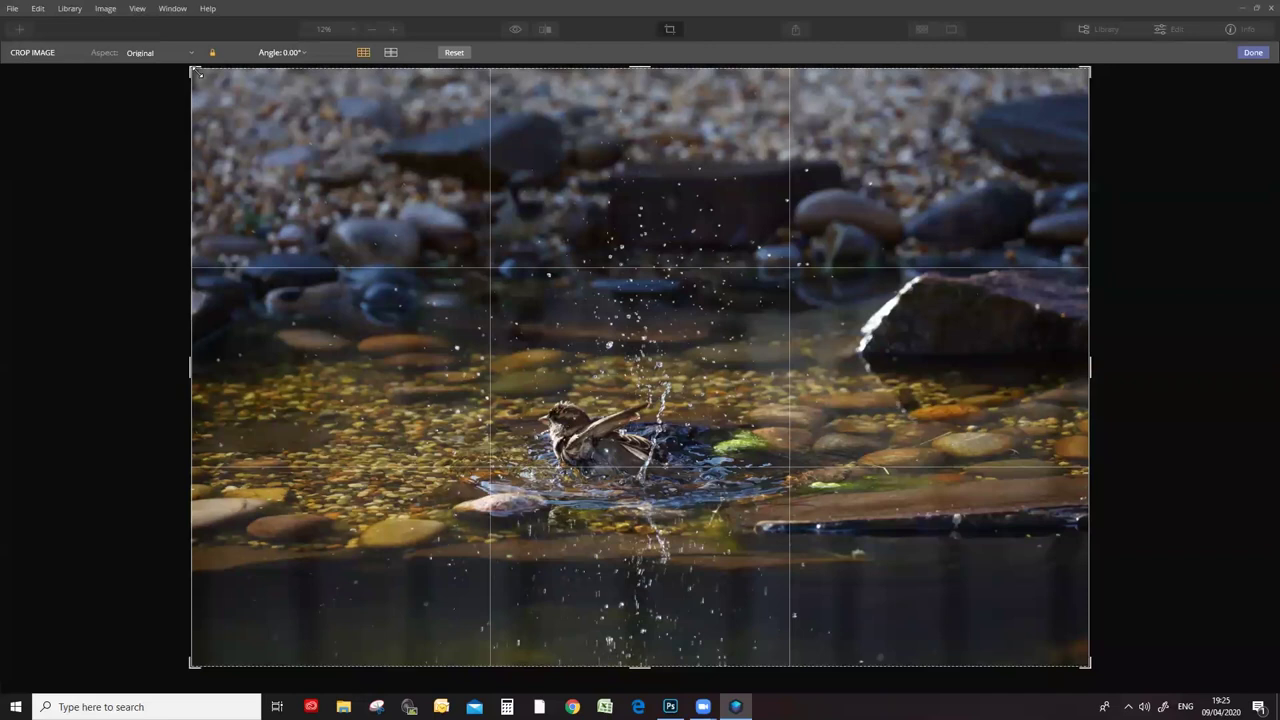
Start cropping the sparrow photo by trimming its upper-left corner in the original proportions, and set the crop aspect to Free.
drag(193, 72, 263, 203)
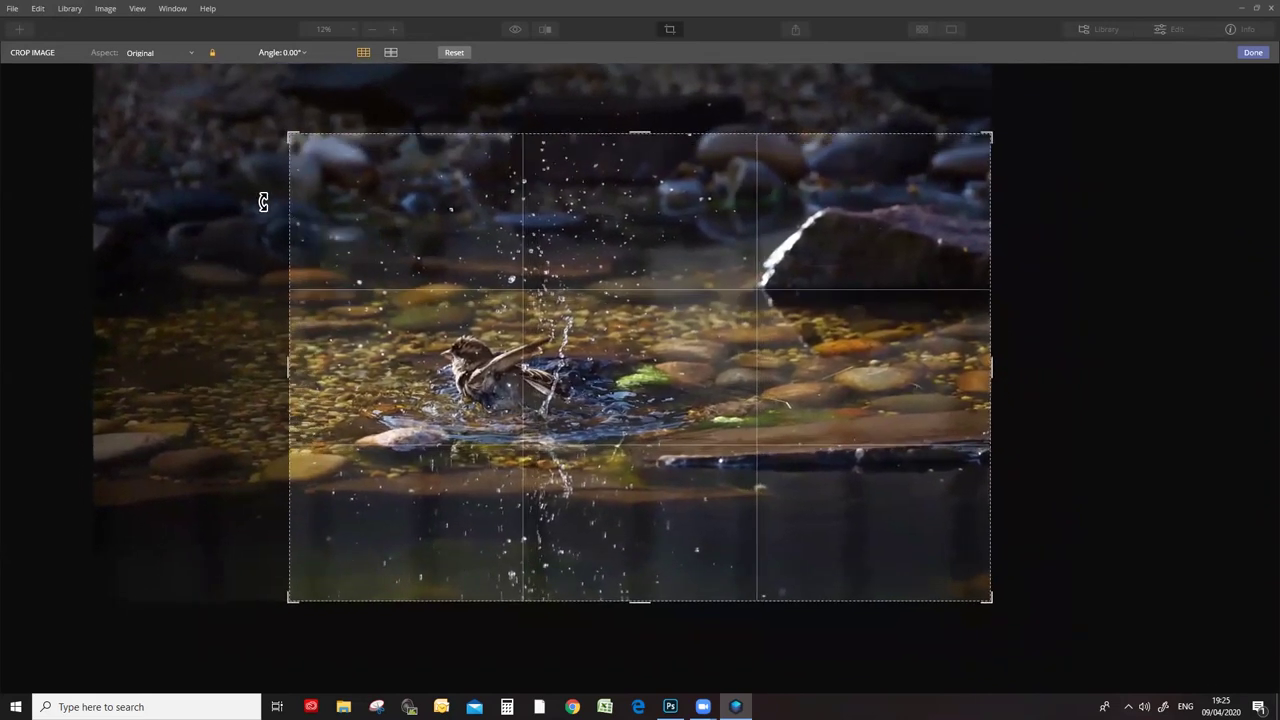
click(191, 51)
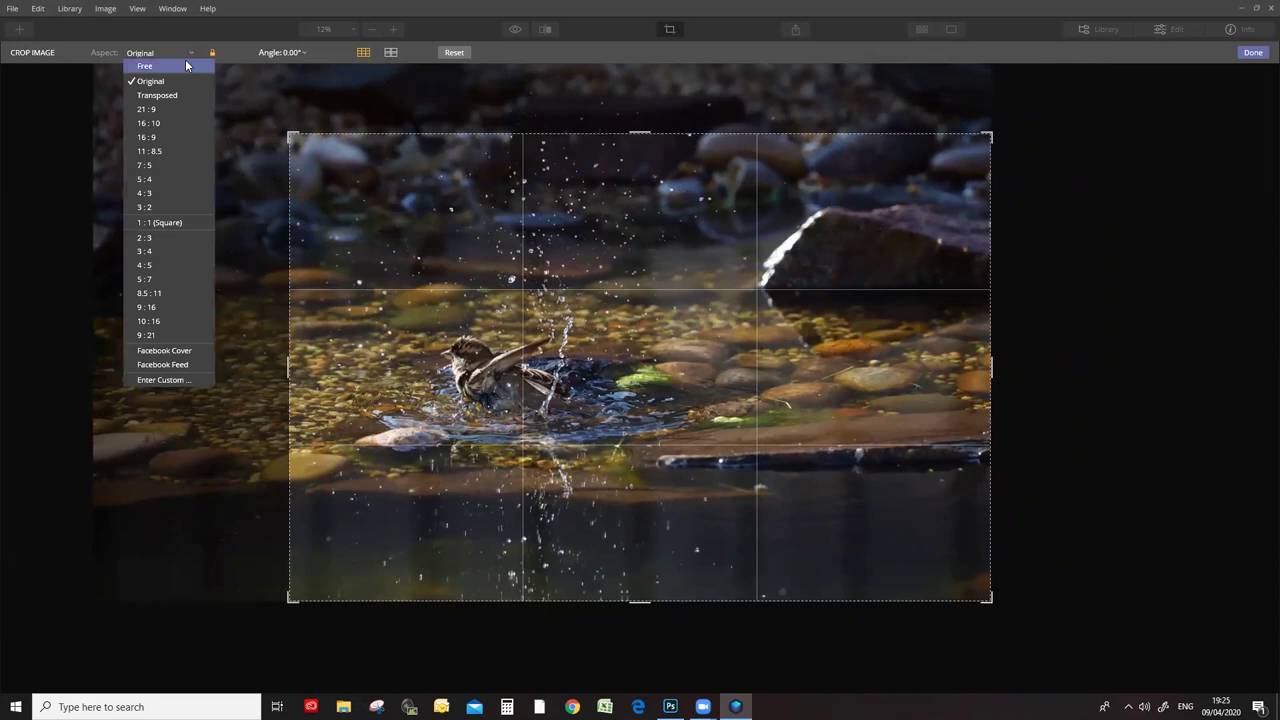
click(169, 66)
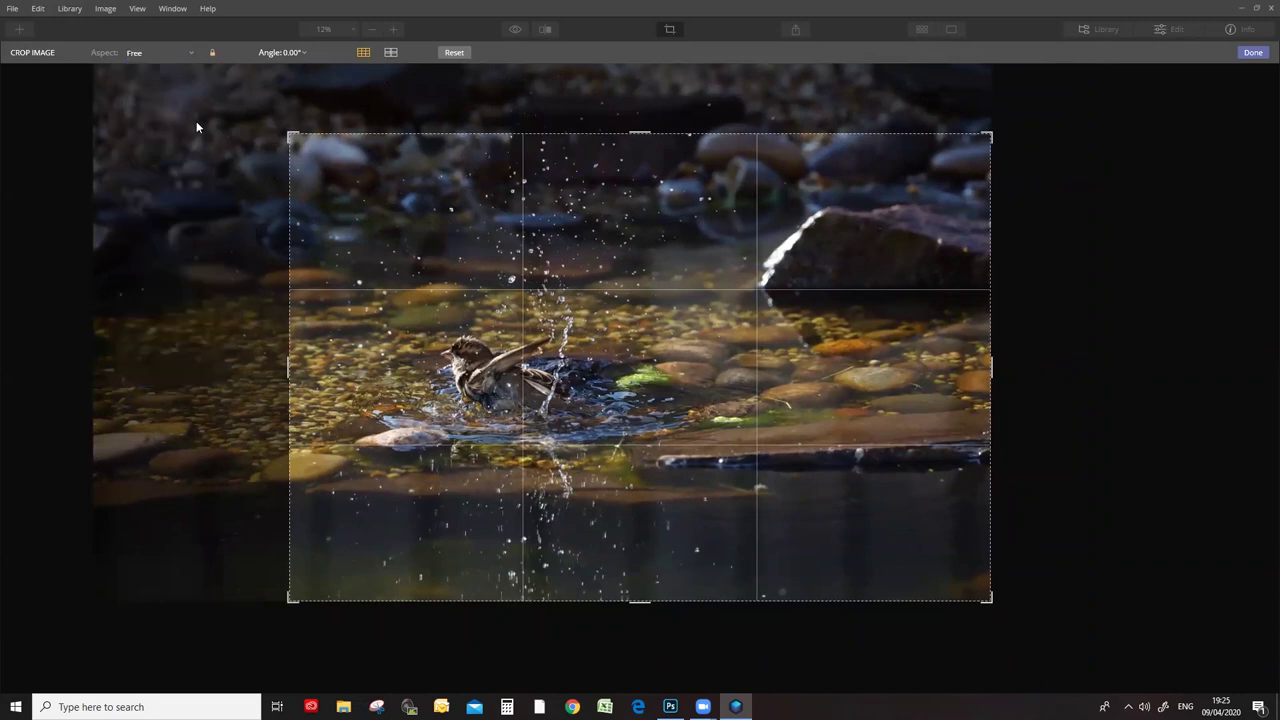
click(192, 51)
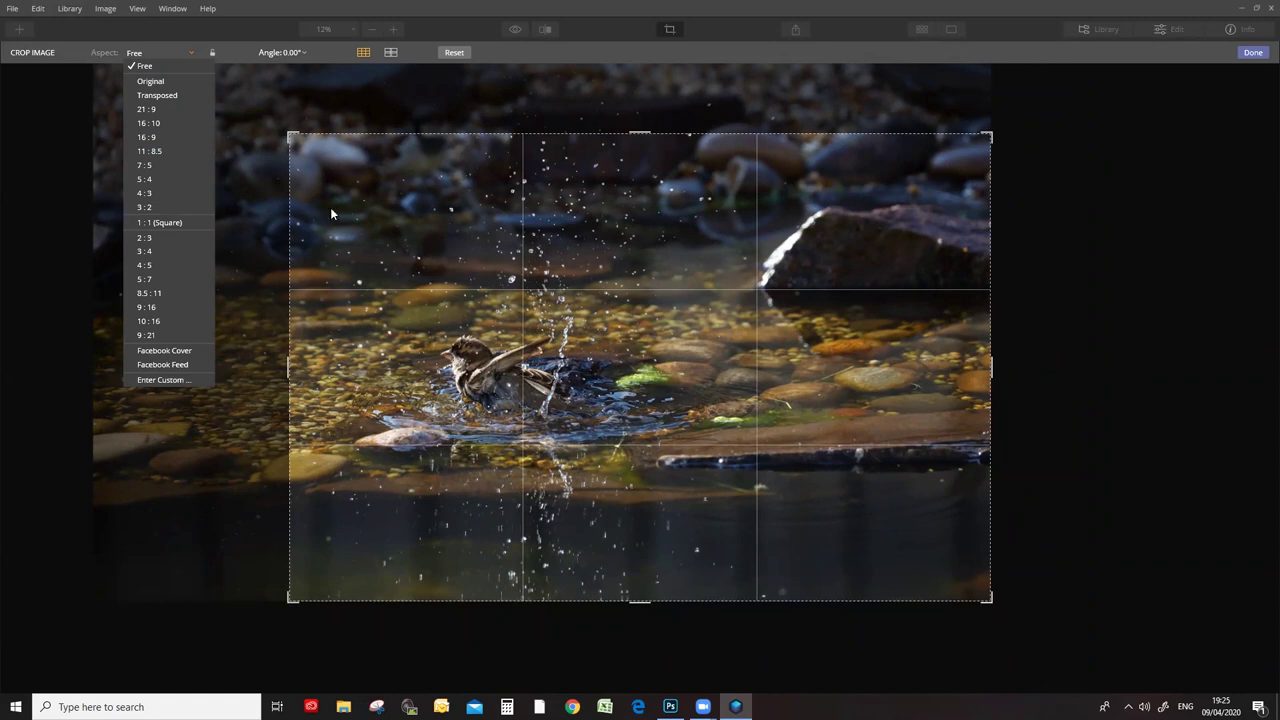
click(151, 67)
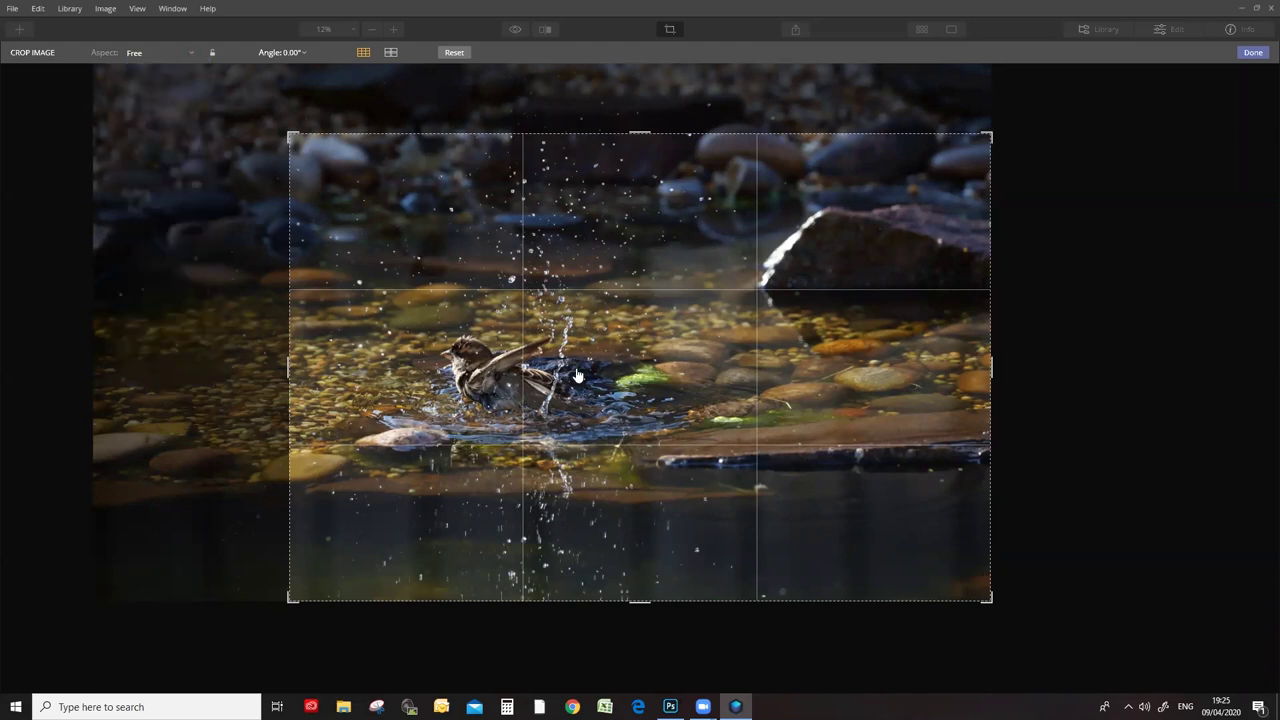
Tighten all four sides of the crop to a portrait frame around the sparrow and its splashes, and apply it.
drag(991, 376, 845, 377)
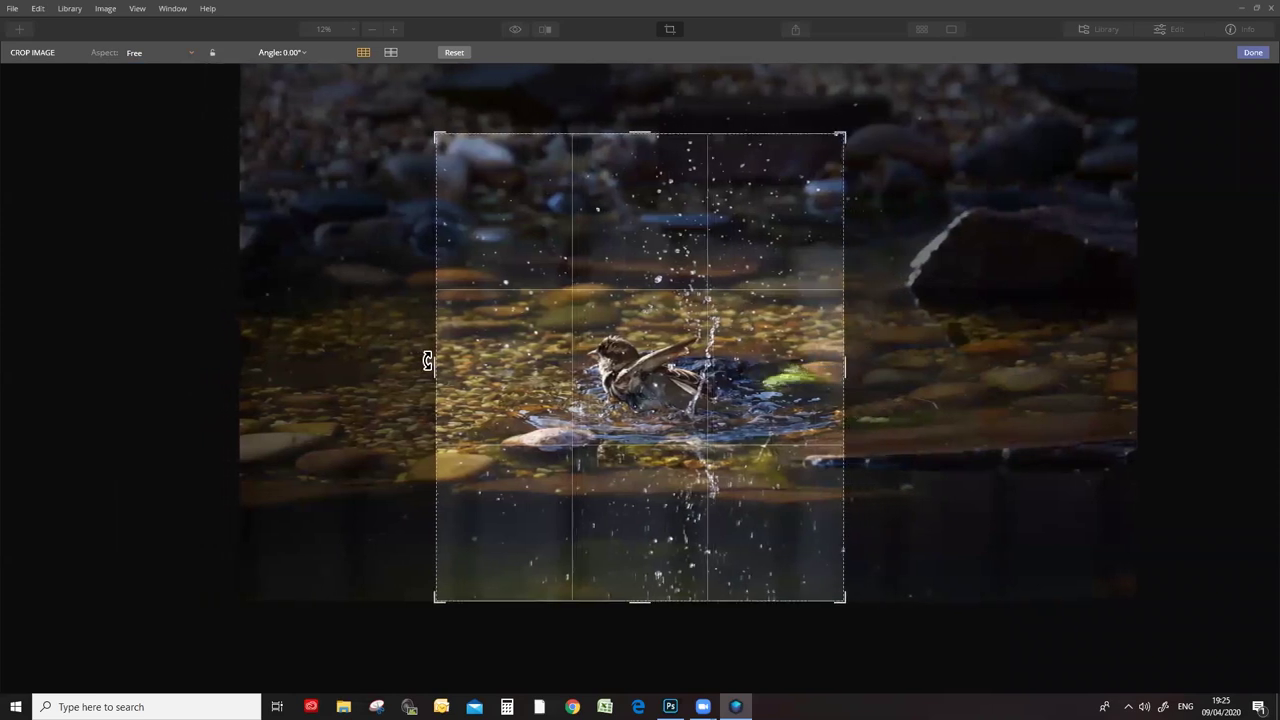
drag(430, 378, 457, 380)
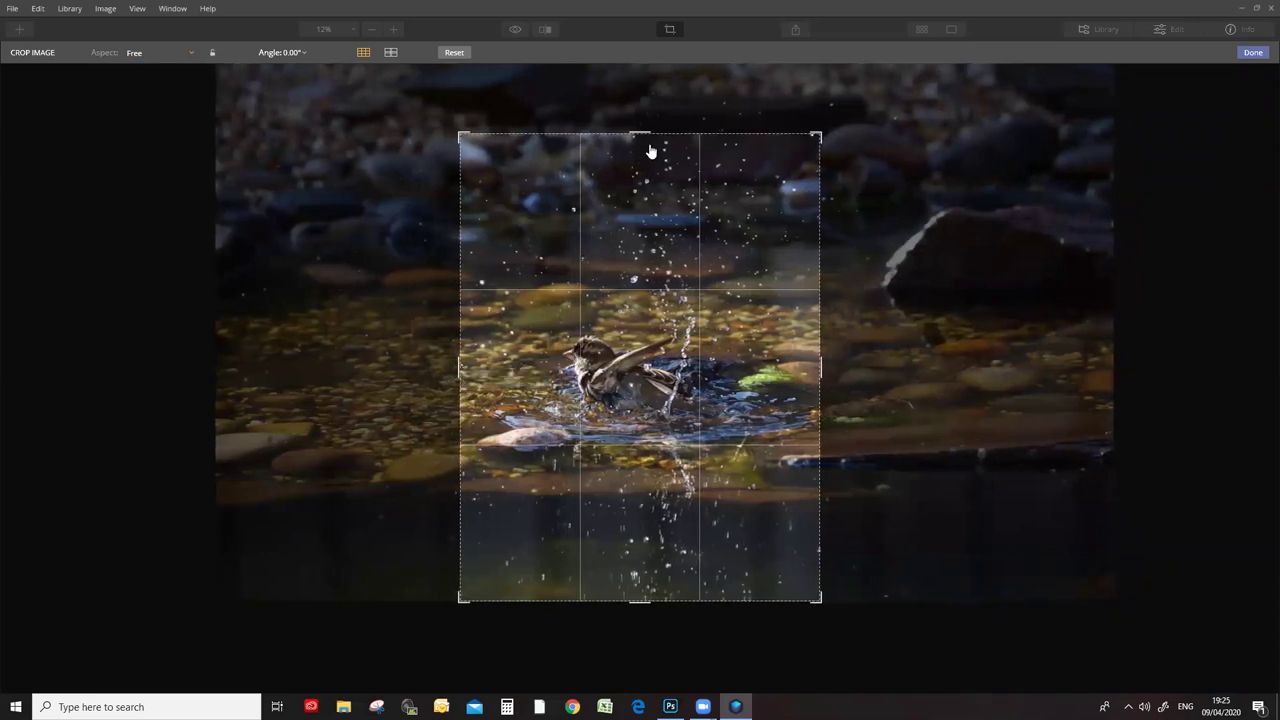
drag(638, 132, 638, 168)
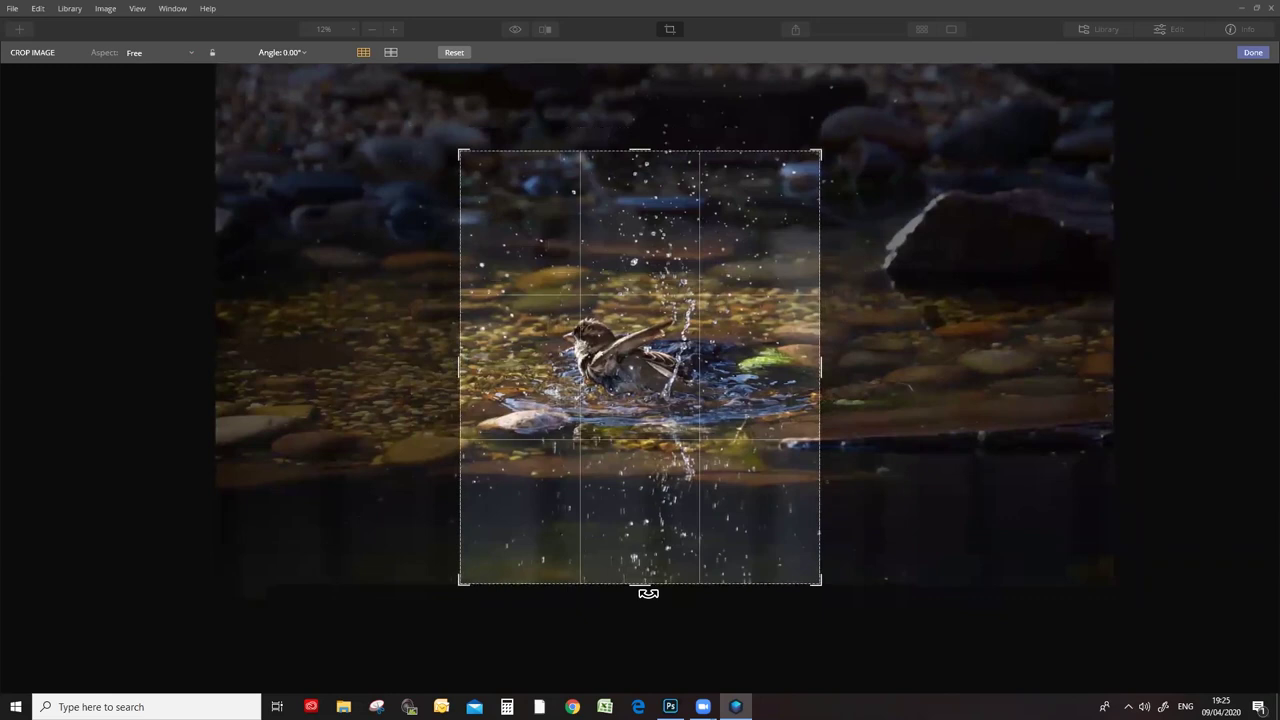
drag(640, 579, 651, 551)
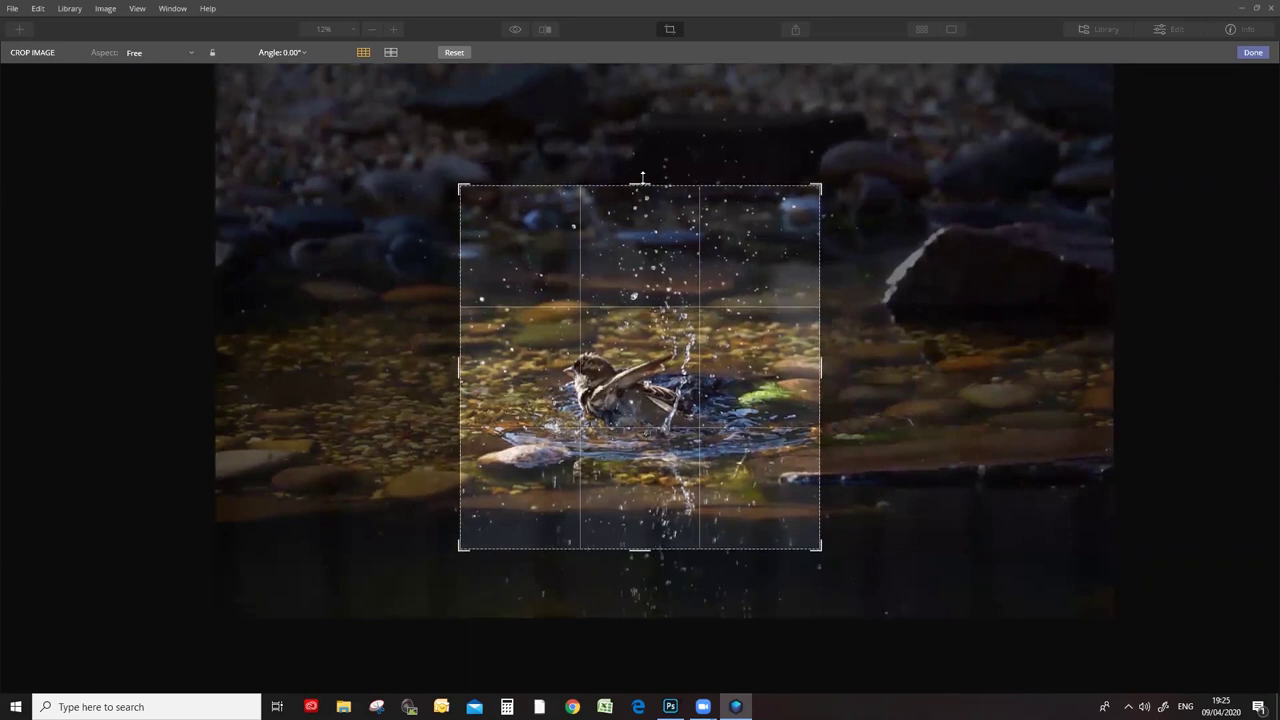
drag(460, 360, 481, 362)
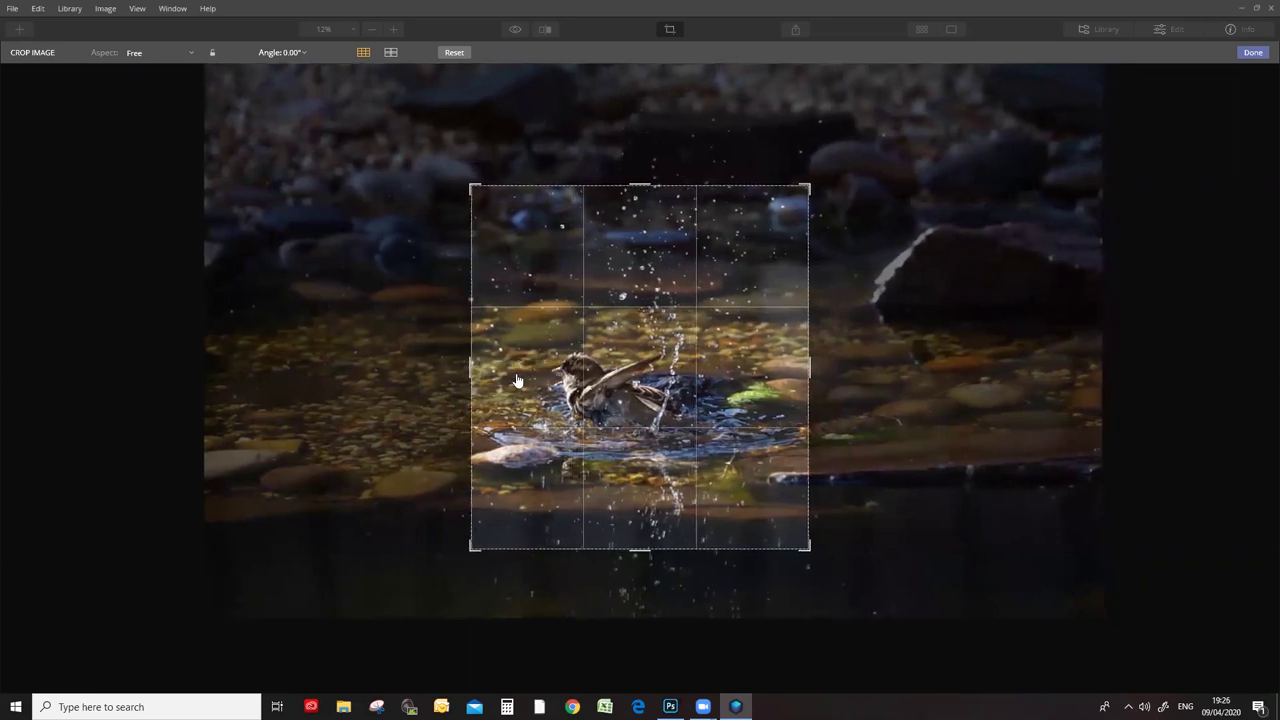
drag(812, 374, 786, 373)
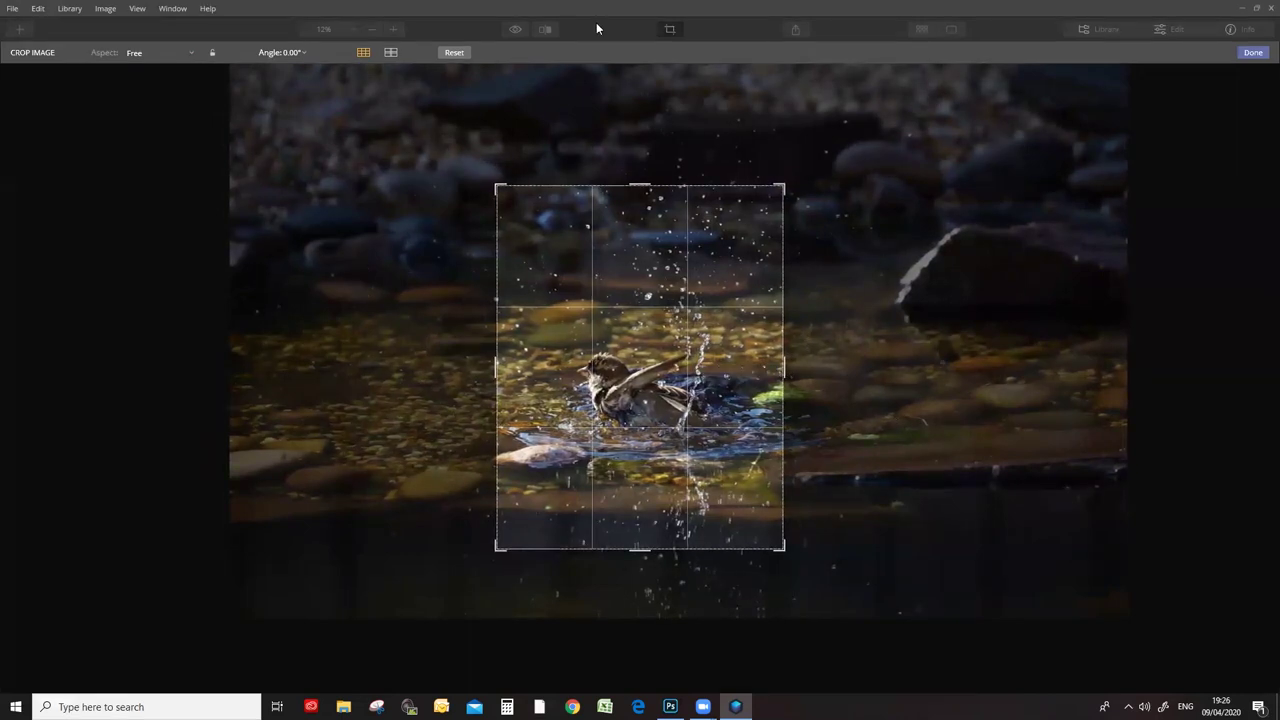
click(1253, 55)
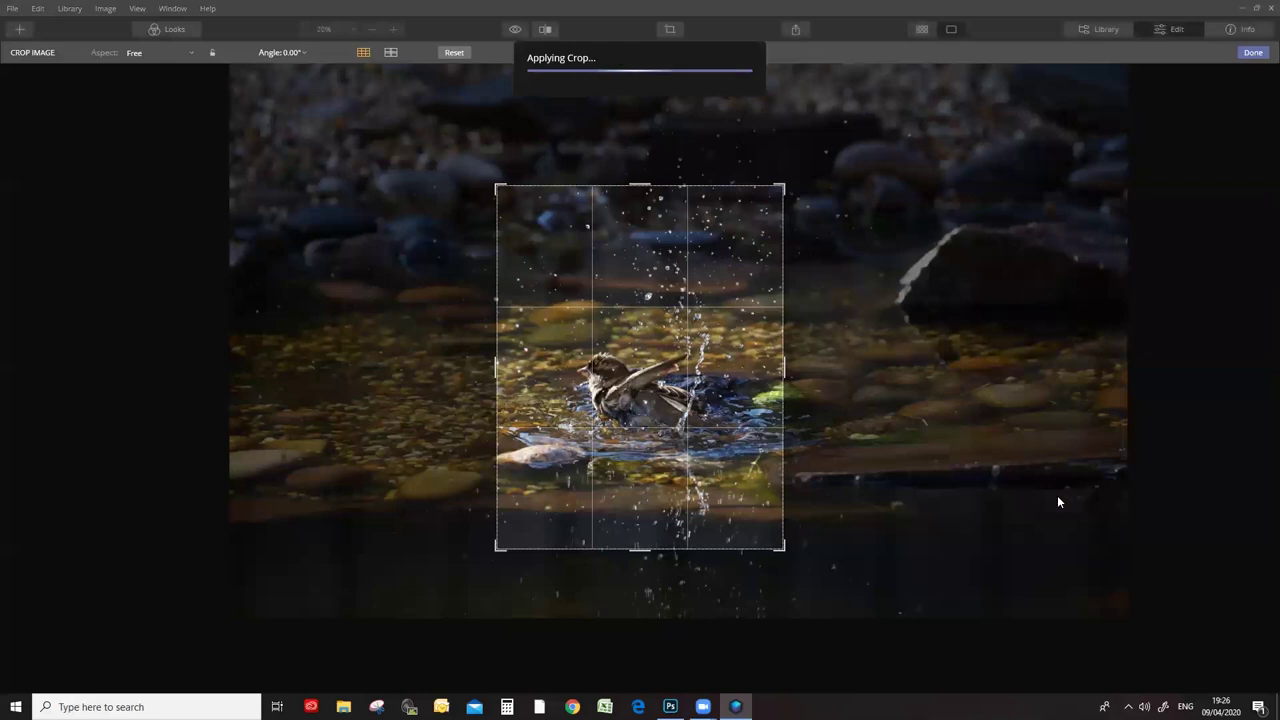
Set Shadows to 14 and lower Highlights slightly in the Light adjustments for the cropped photo.
click(396, 30)
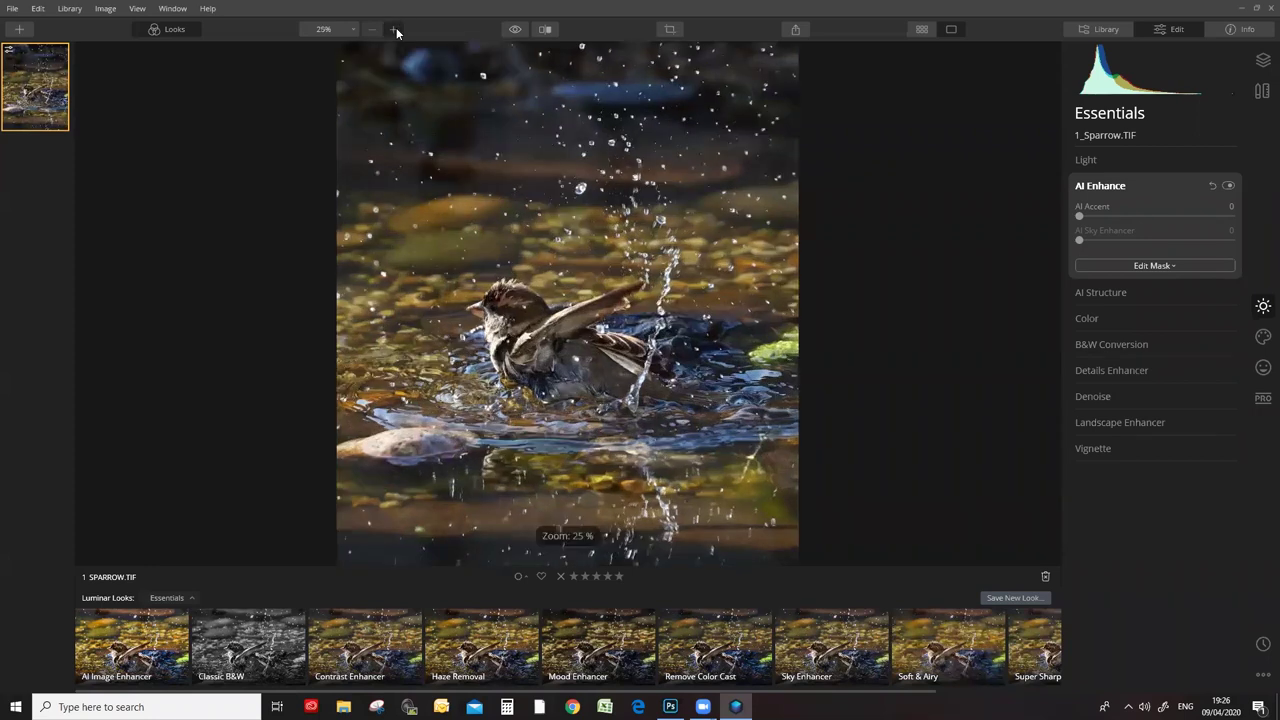
click(396, 30)
click(372, 29)
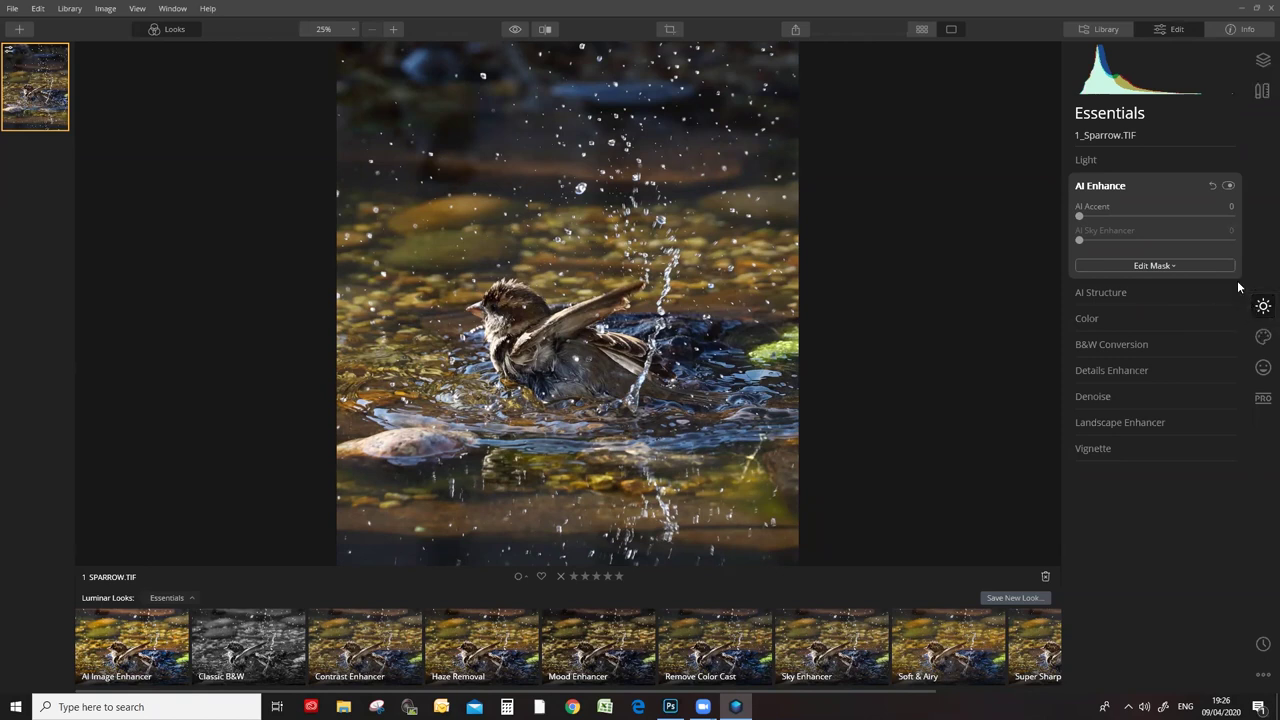
click(1085, 161)
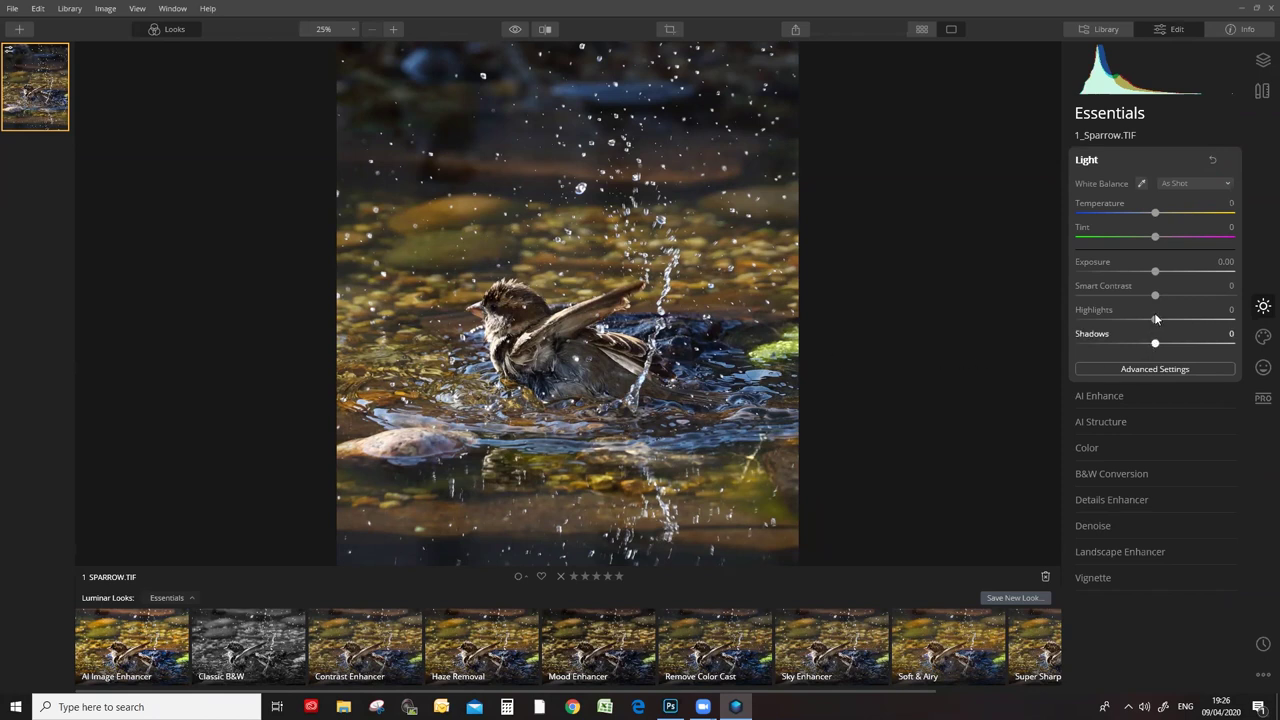
mouse_move(1155, 348)
mouse_down()
mouse_move(1248, 347)
mouse_move(1166, 345)
mouse_up()
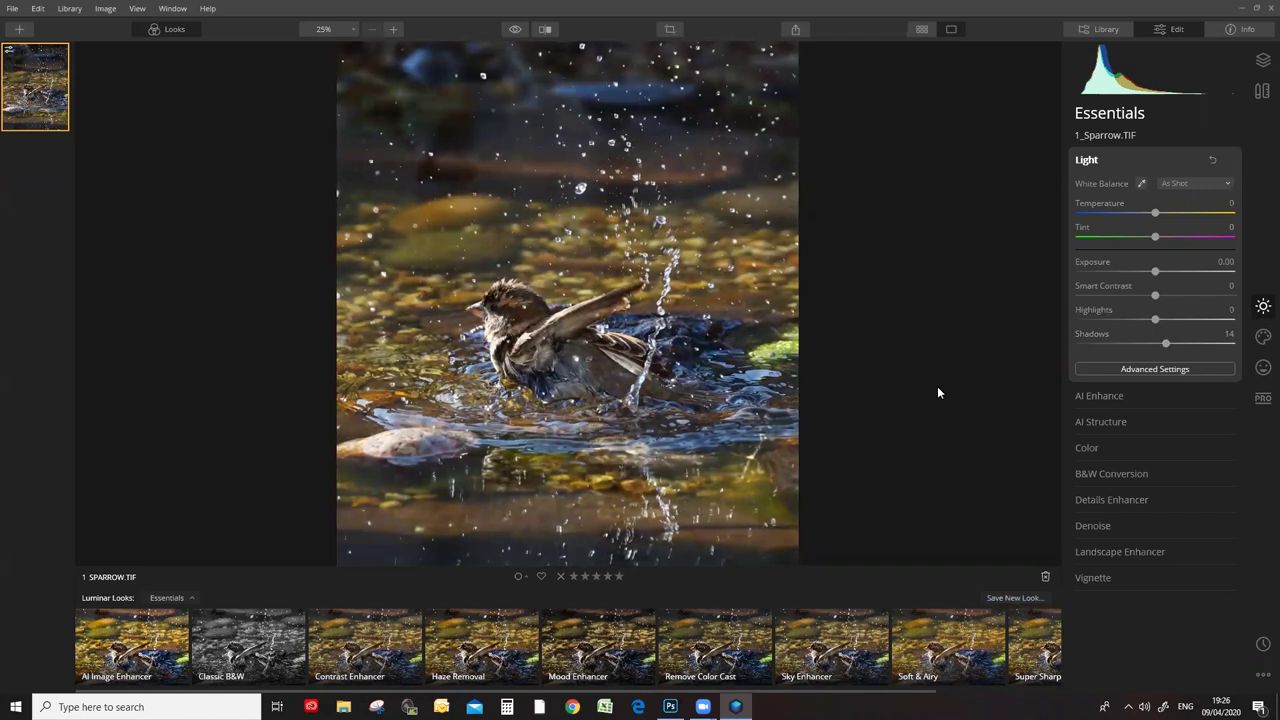
drag(1155, 319, 1142, 320)
click(1088, 161)
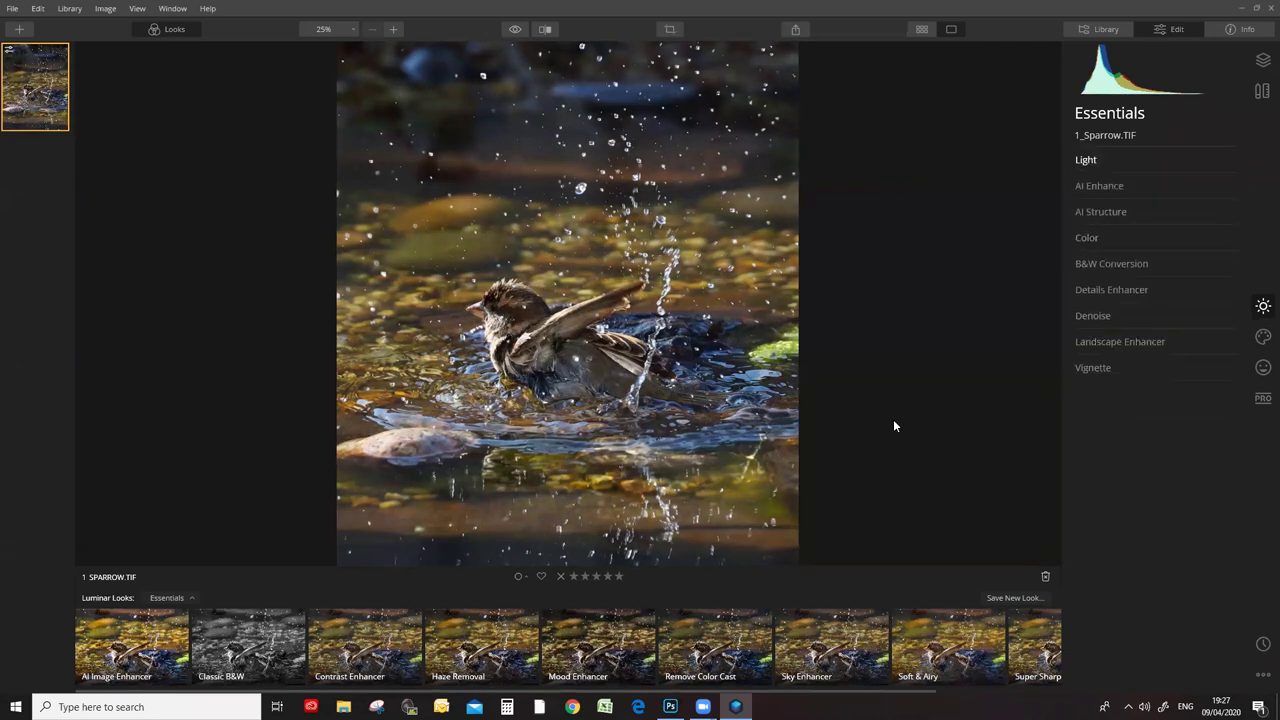
click(1092, 155)
click(1090, 152)
Set AI Accent to 13 in the AI Enhance adjustments for the cropped photo.
click(1112, 188)
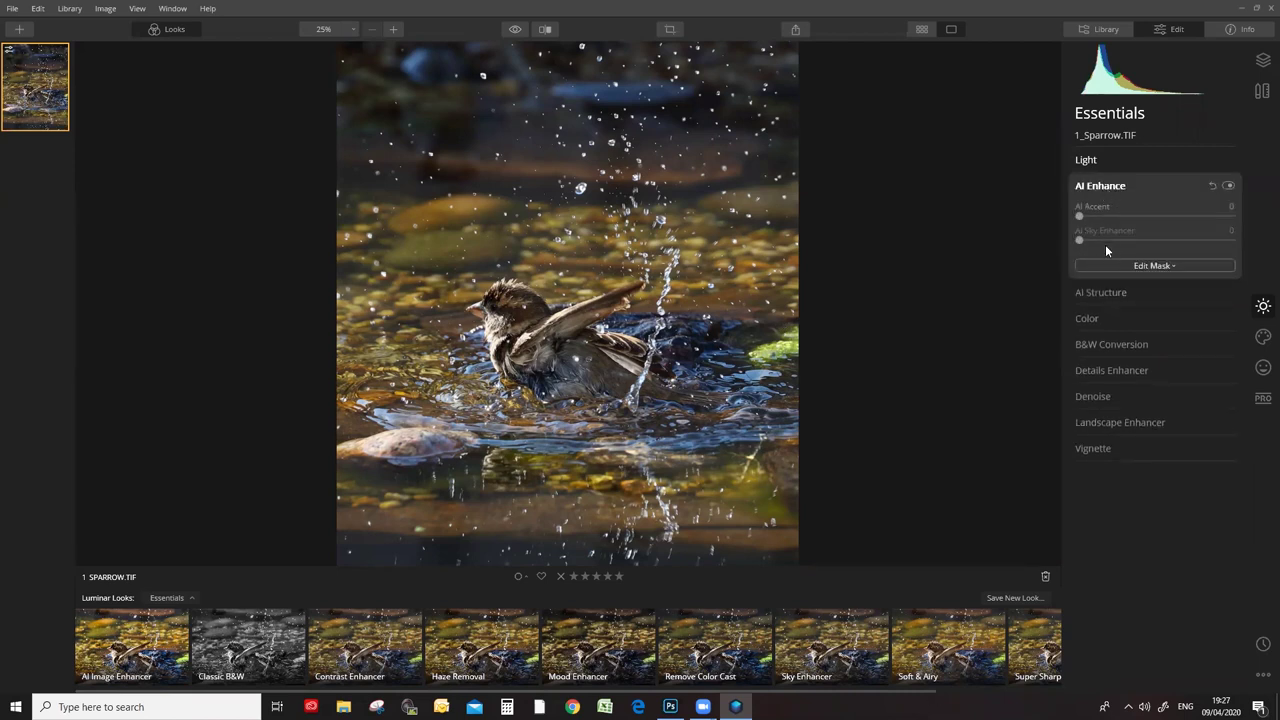
drag(1079, 218, 1105, 224)
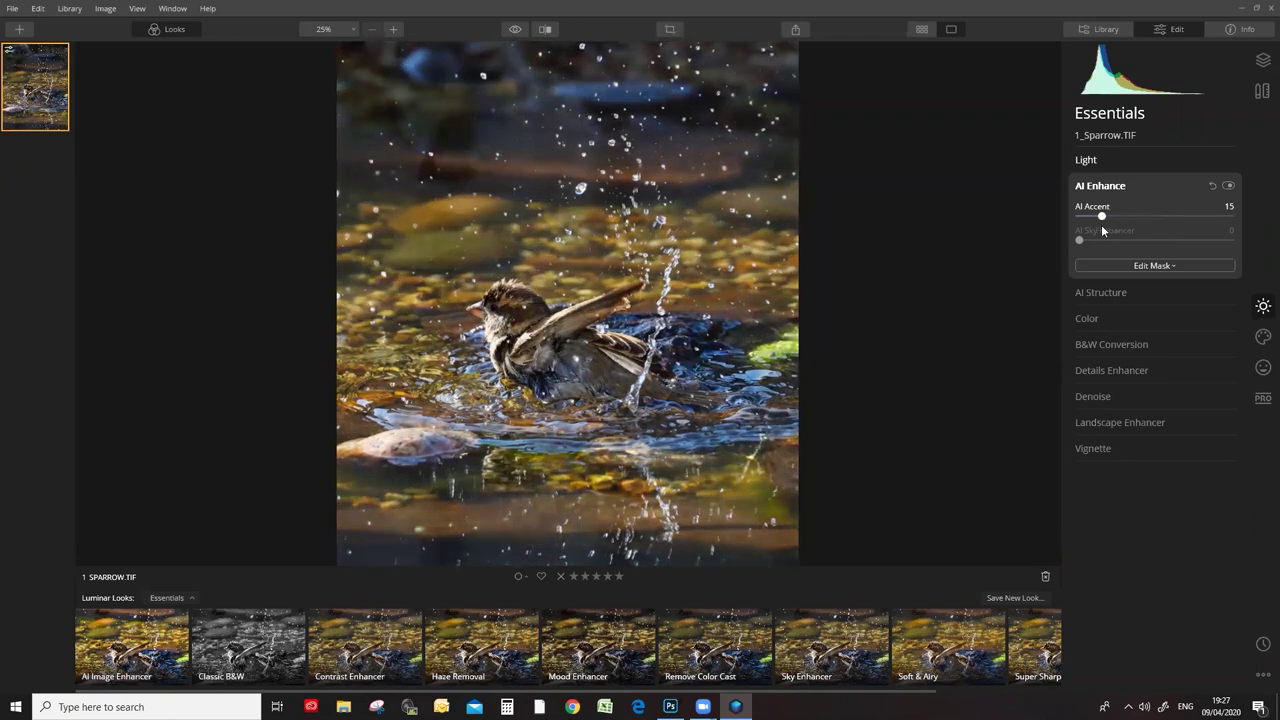
drag(1099, 222, 1098, 220)
click(1096, 187)
click(1093, 184)
Start a Brush mask for the AI Enhance adjustment.
click(1157, 264)
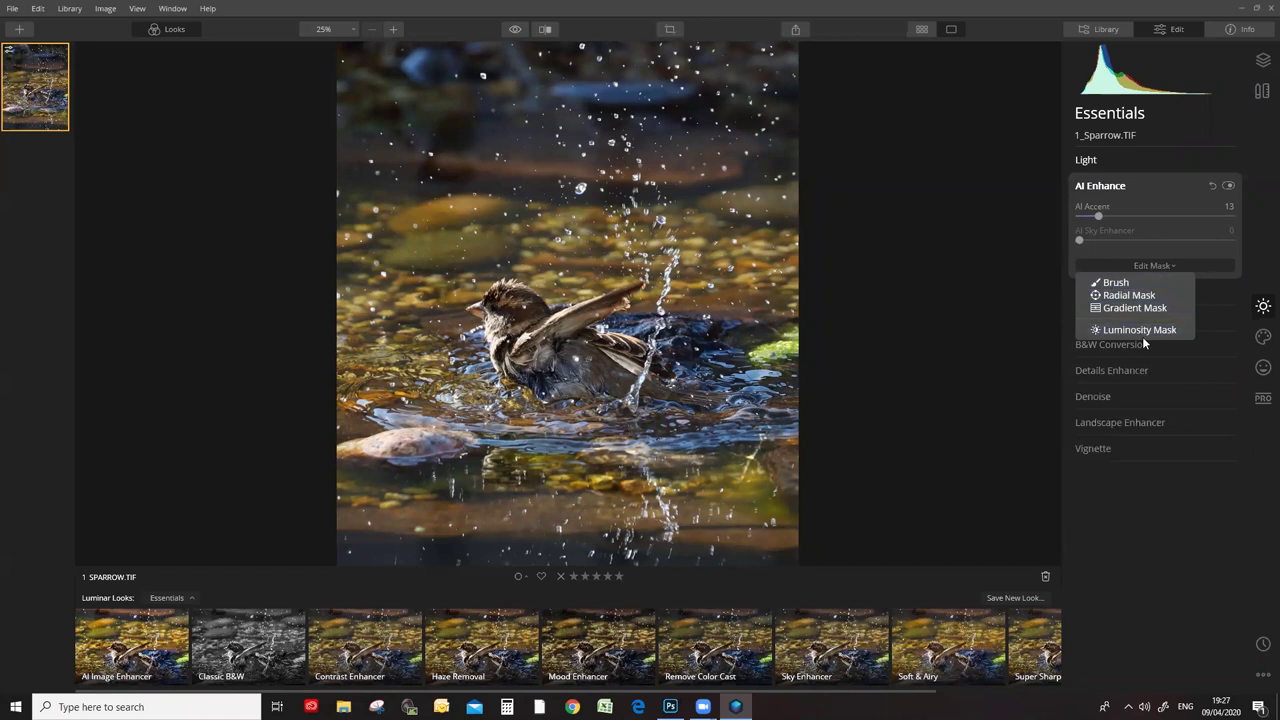
click(1114, 282)
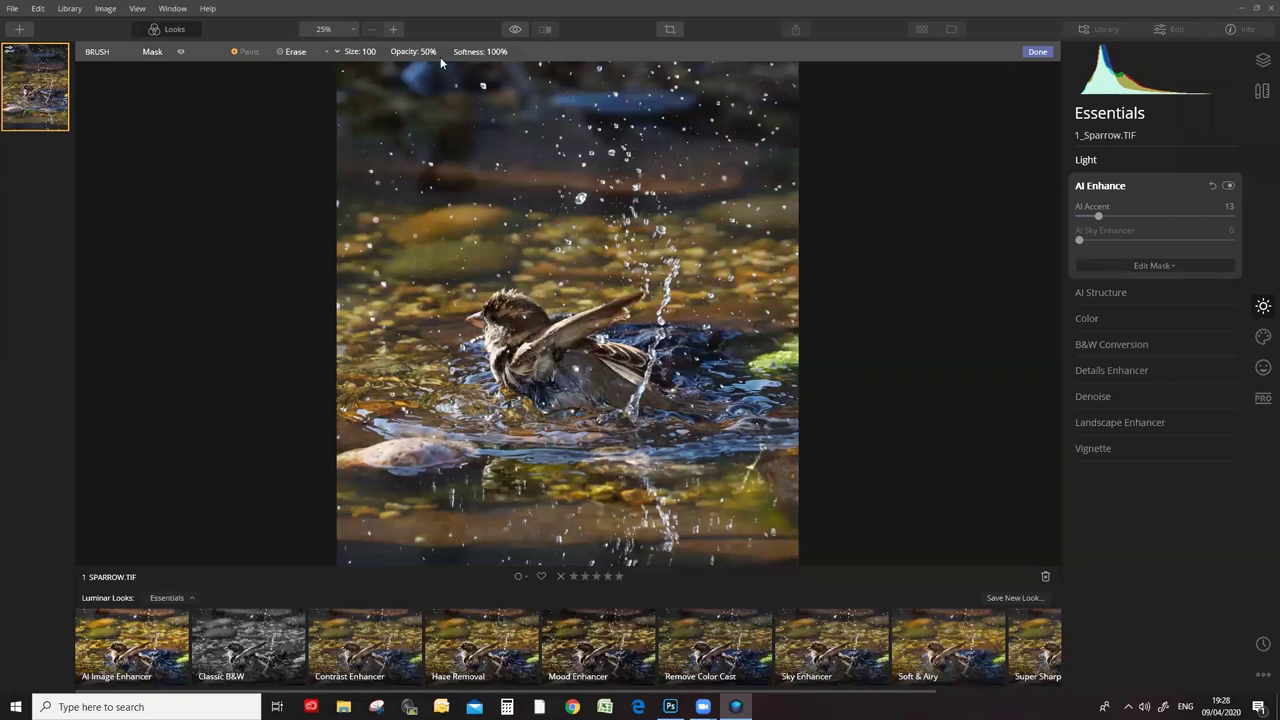
click(381, 53)
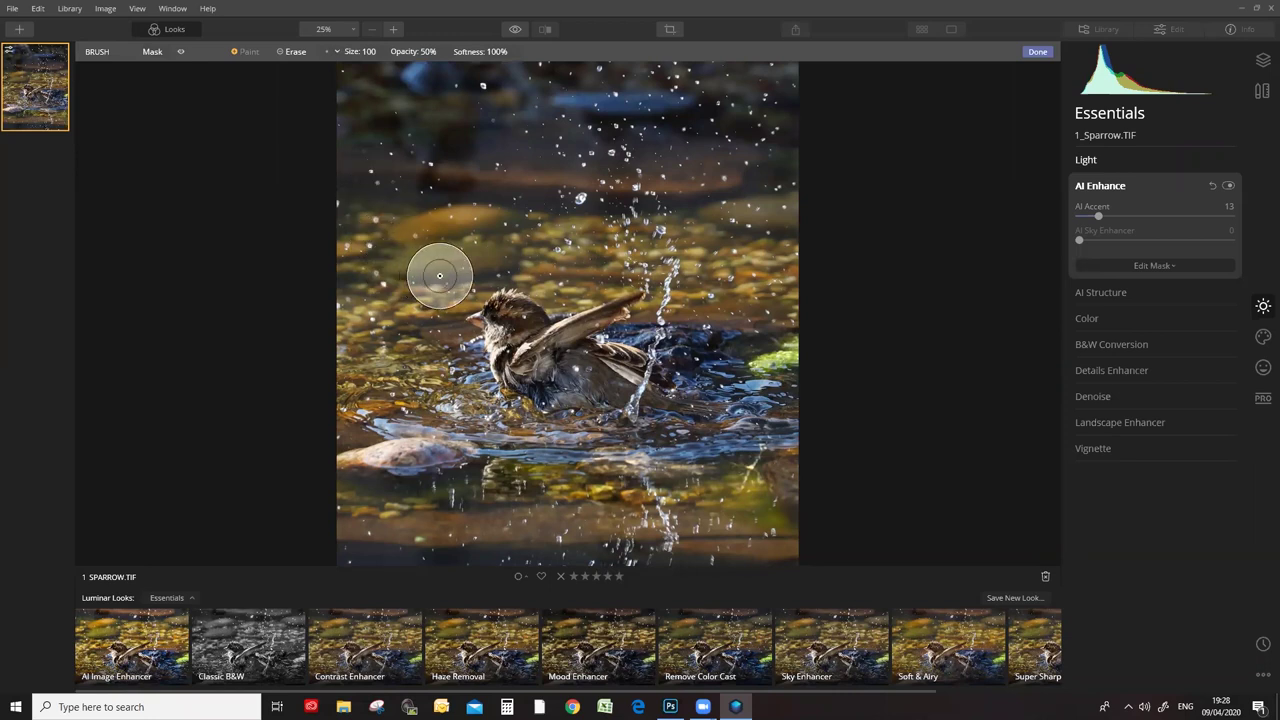
Try enlarging the mask brush to a size of 196 and return it to 100.
key(bracketright)
key(bracketright)
key(bracketright)
key(bracketright)
key(bracketright)
key(bracketright)
key(bracketright)
key(bracketright)
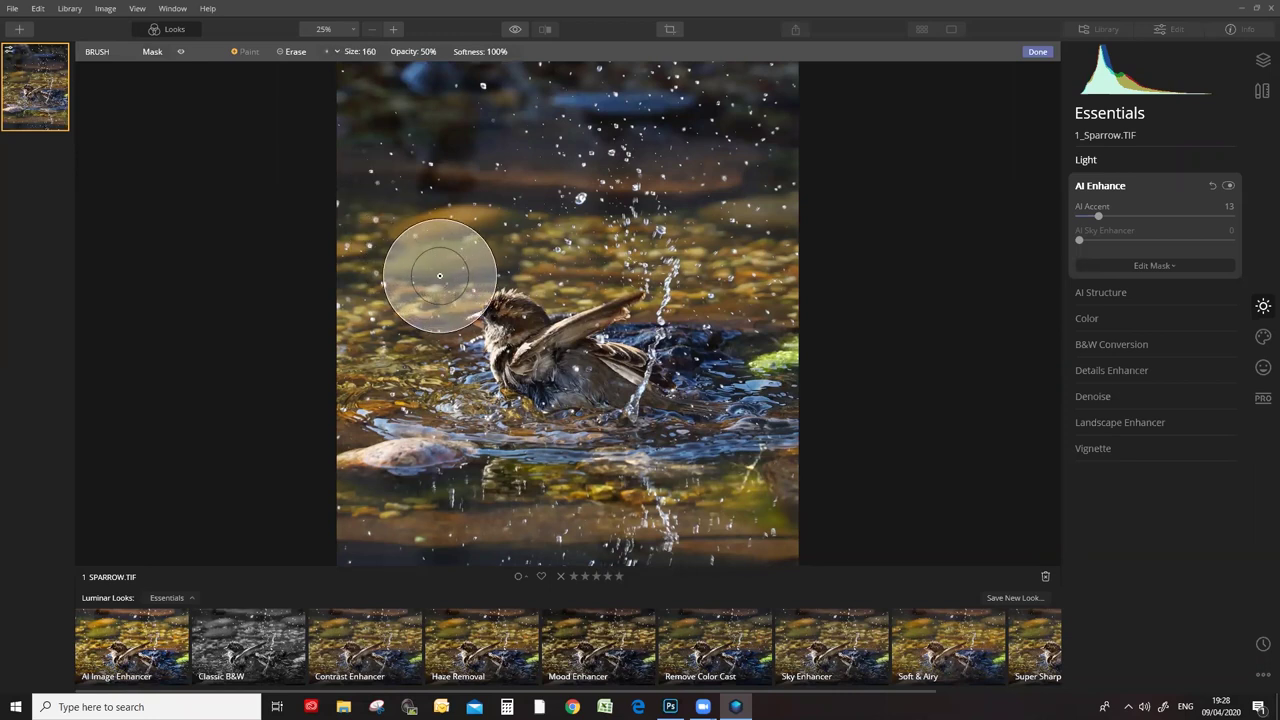
key(bracketright)
key(bracketright)
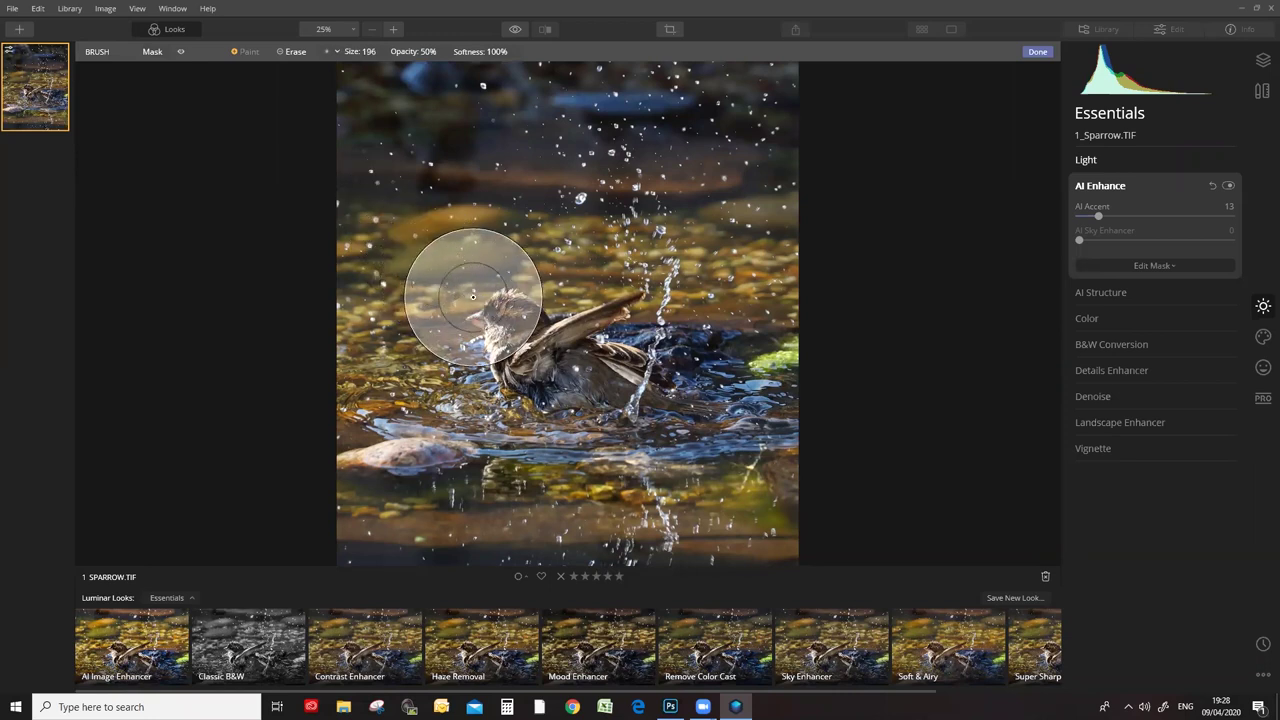
key(bracketleft)
key(bracketleft)
key(bracketleft)
key(bracketleft)
key(bracketleft)
key(bracketleft)
key(bracketleft)
key(bracketleft)
key(bracketleft)
key(bracketleft)
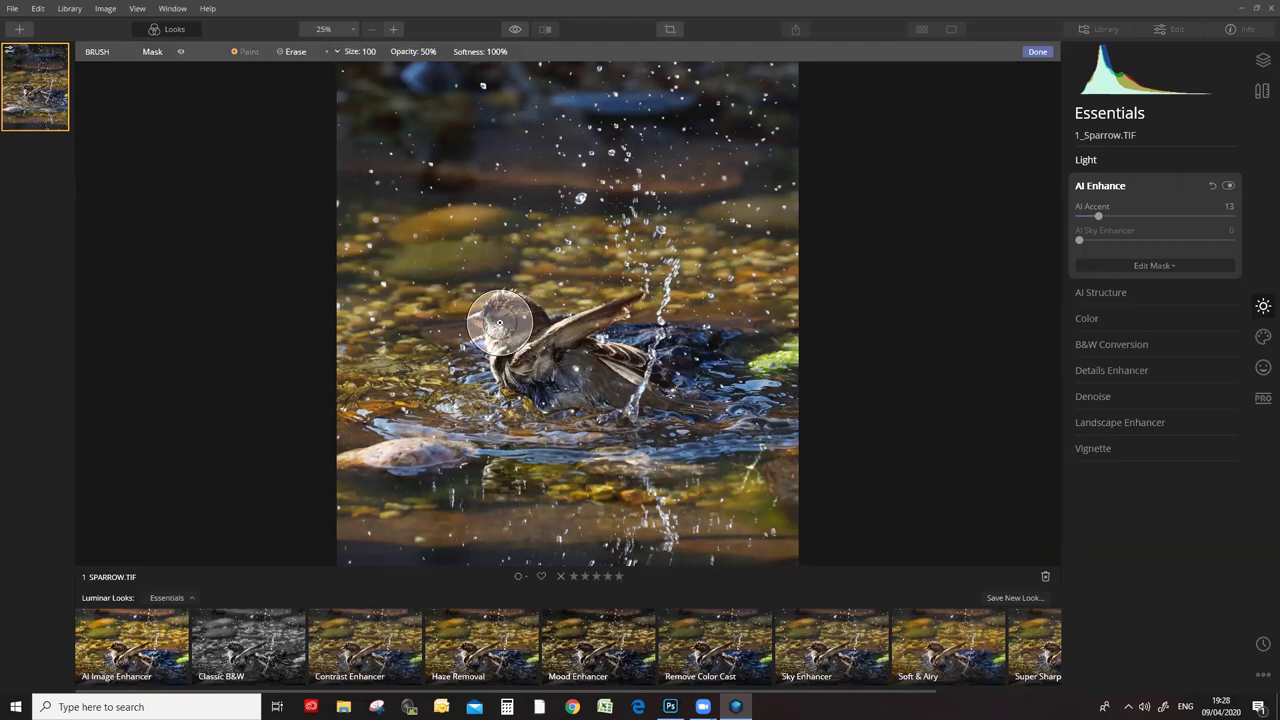
Paint the AI Enhance mask over the sparrow's head and body at 50% opacity, and switch the brush to Erase.
drag(524, 354, 497, 328)
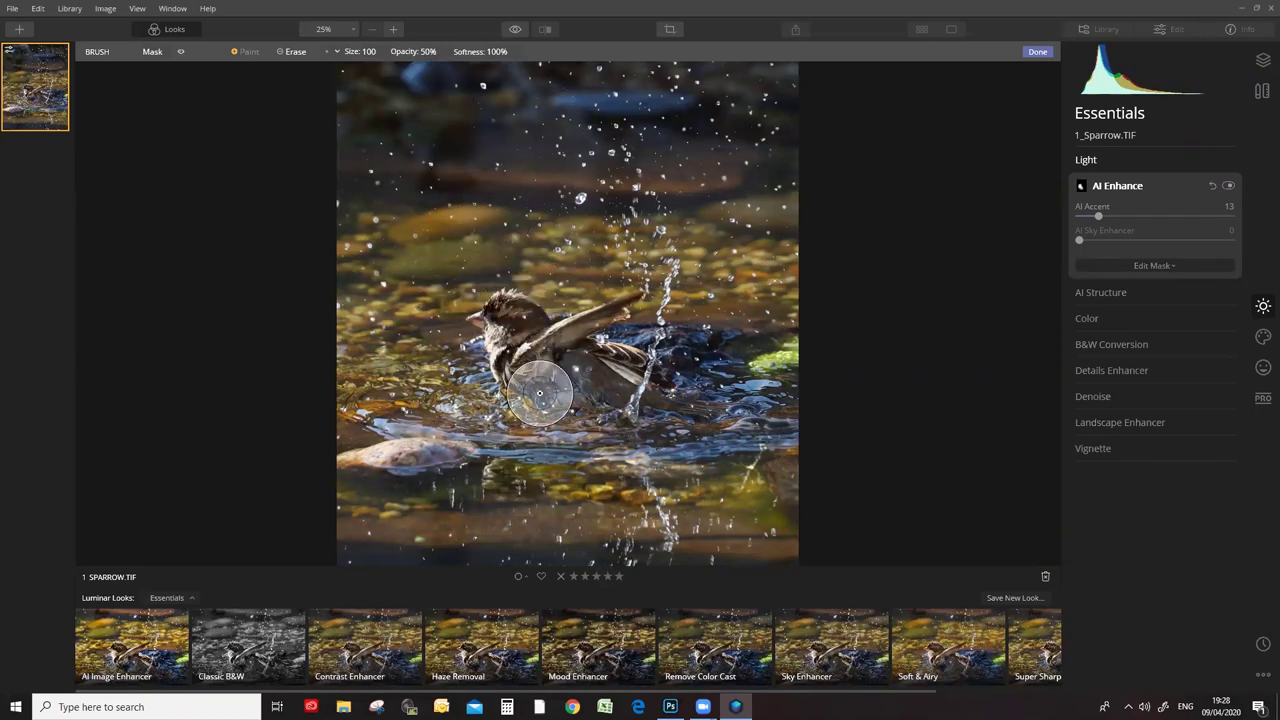
click(288, 52)
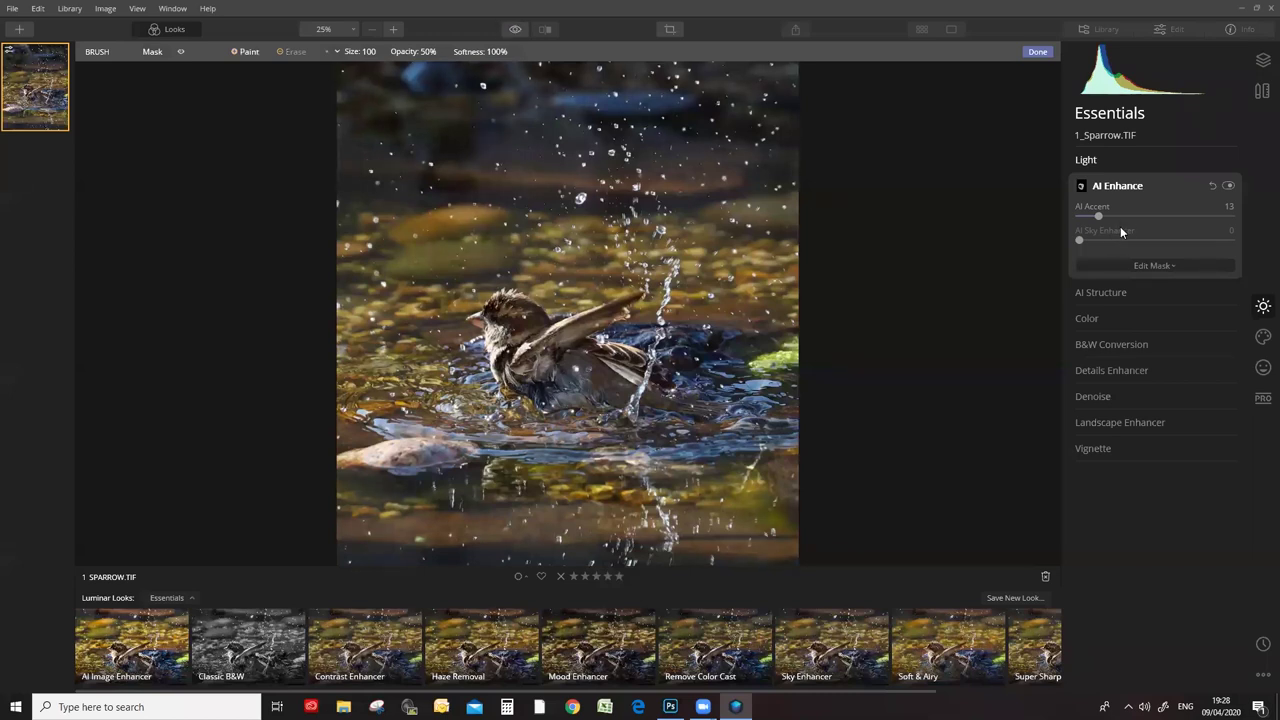
Set AI Accent to 100 for the masked area and compare the edit with the original several times.
drag(1158, 217, 1234, 217)
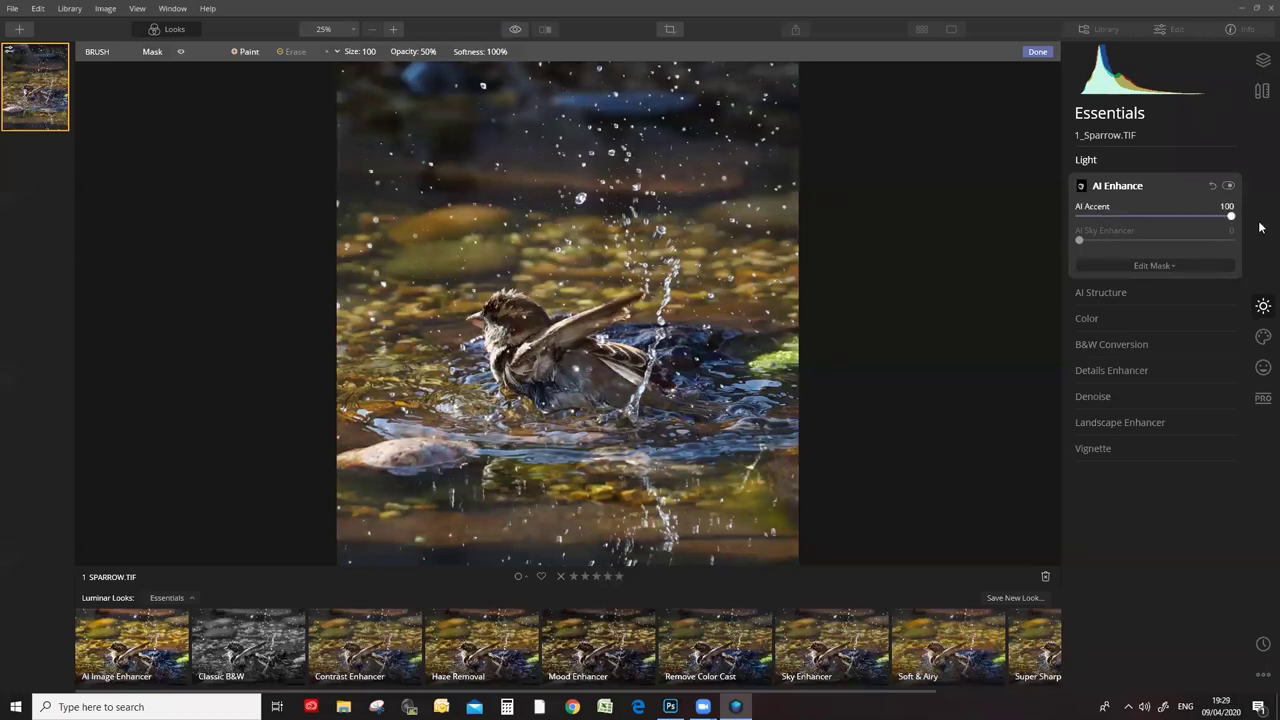
click(514, 30)
click(514, 30)
click(514, 30)
click(514, 31)
click(514, 31)
click(514, 31)
click(514, 31)
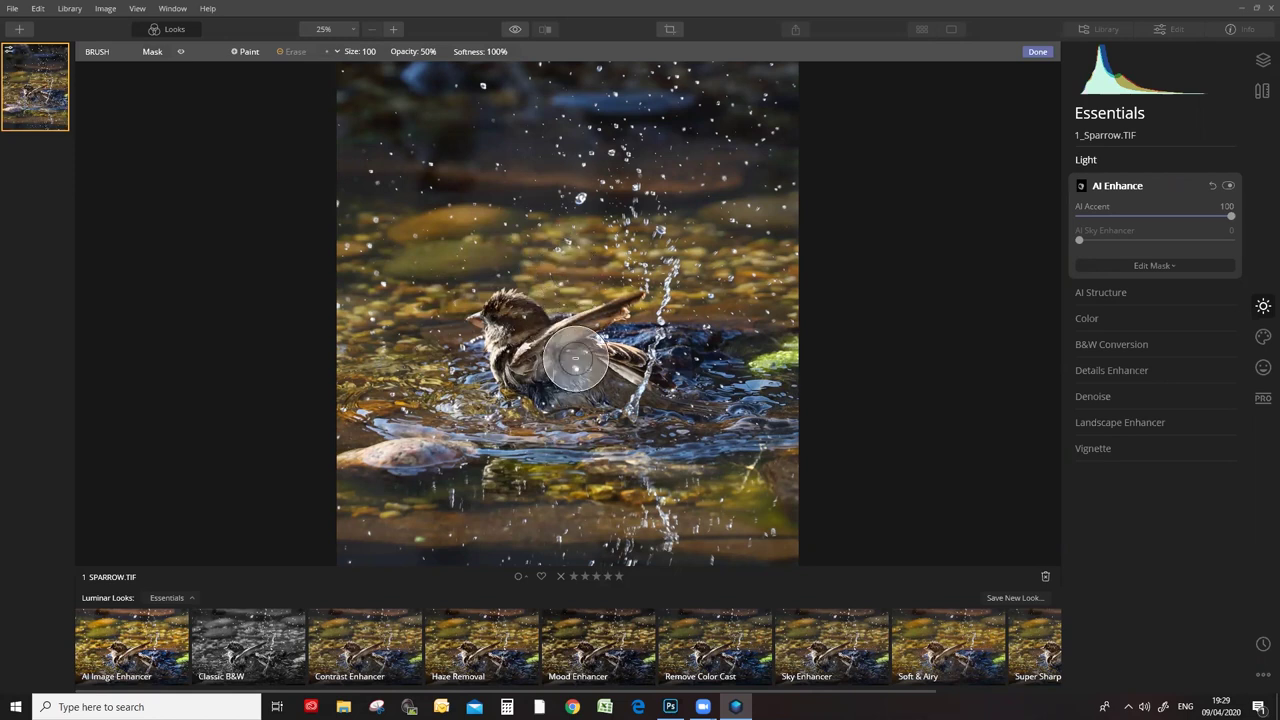
Switch the brush to Paint, extend the AI Enhance mask over the sparrow, and compare the result with the original.
click(249, 52)
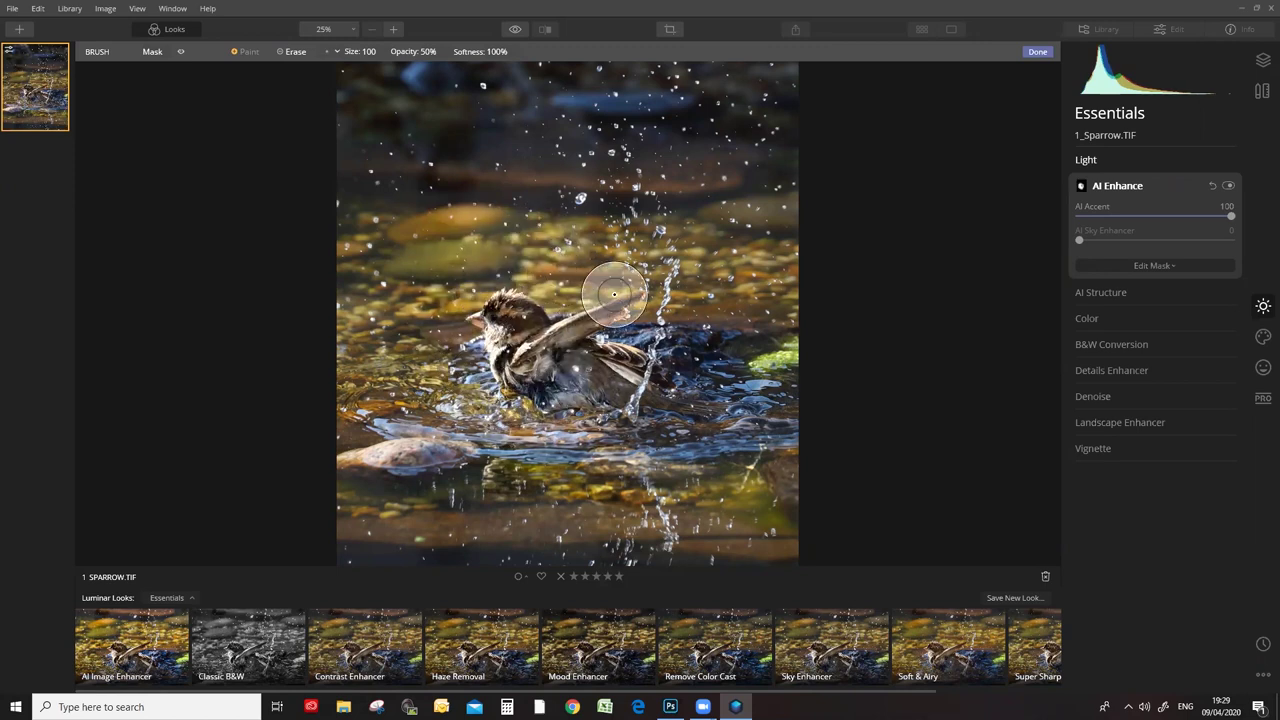
click(515, 30)
click(515, 30)
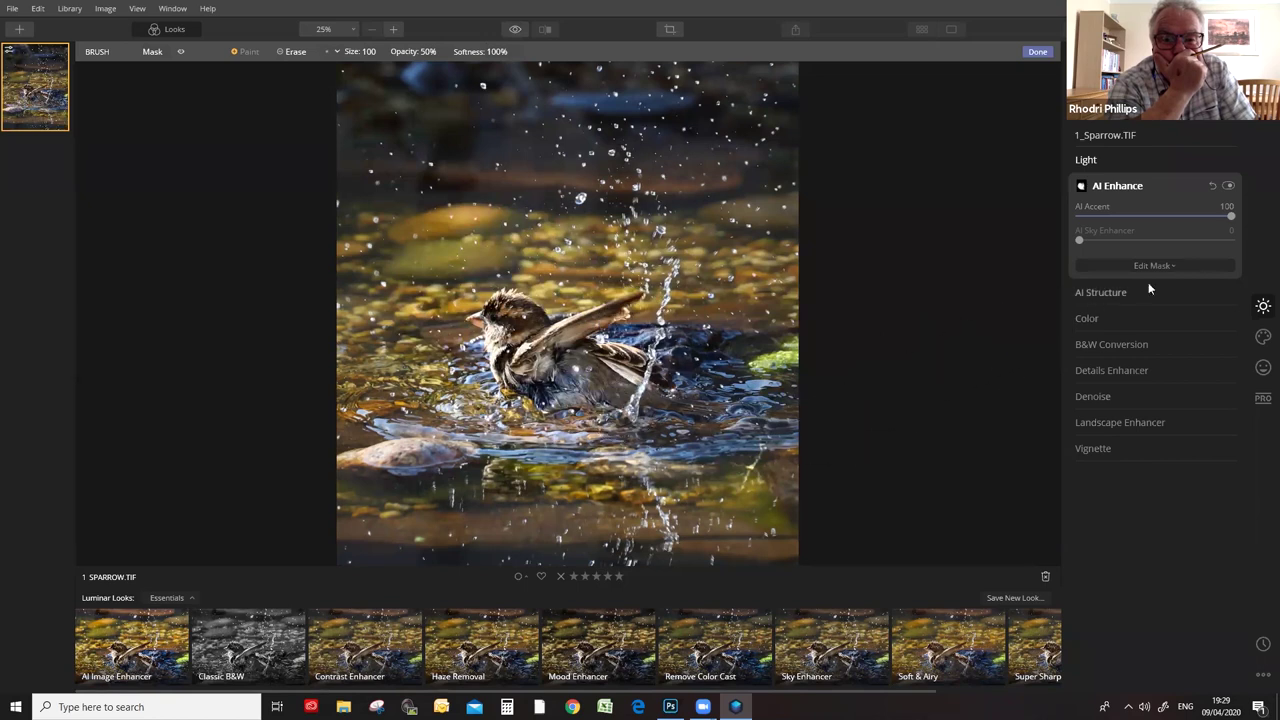
Reduce AI Accent to 47 for the masked sparrow and finish the AI Enhance adjustment.
drag(1231, 218, 1157, 218)
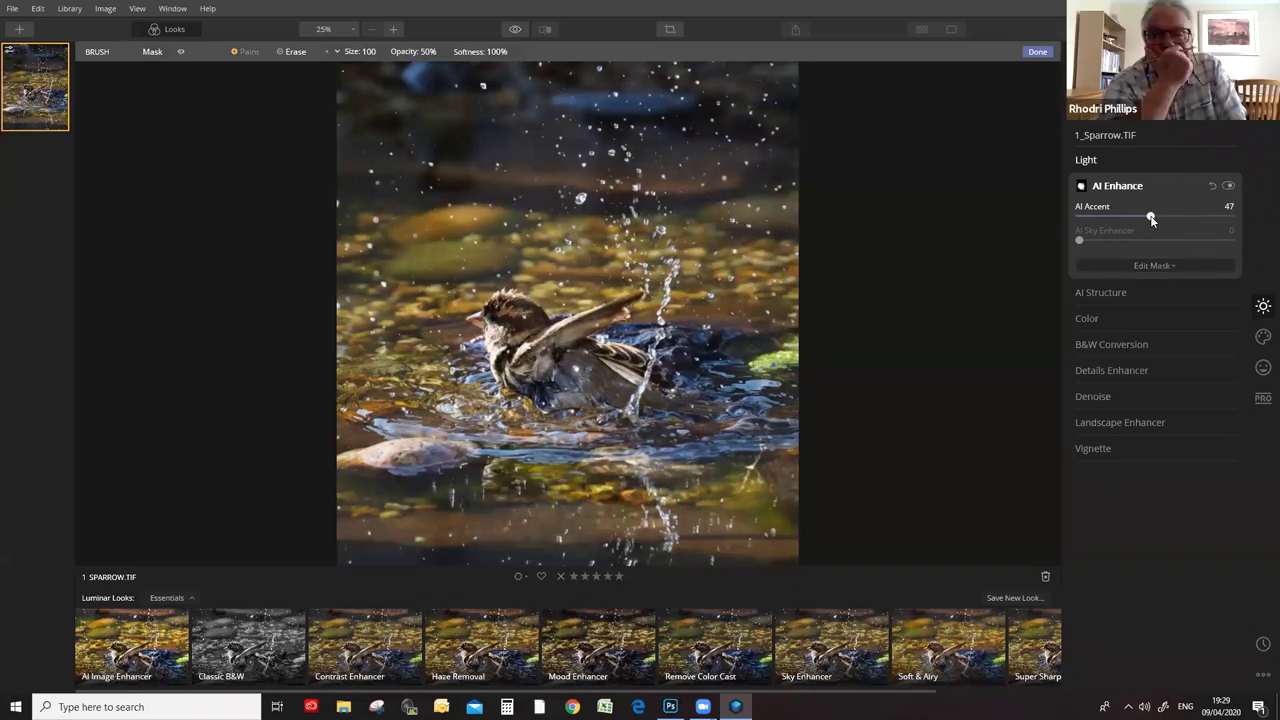
click(1121, 185)
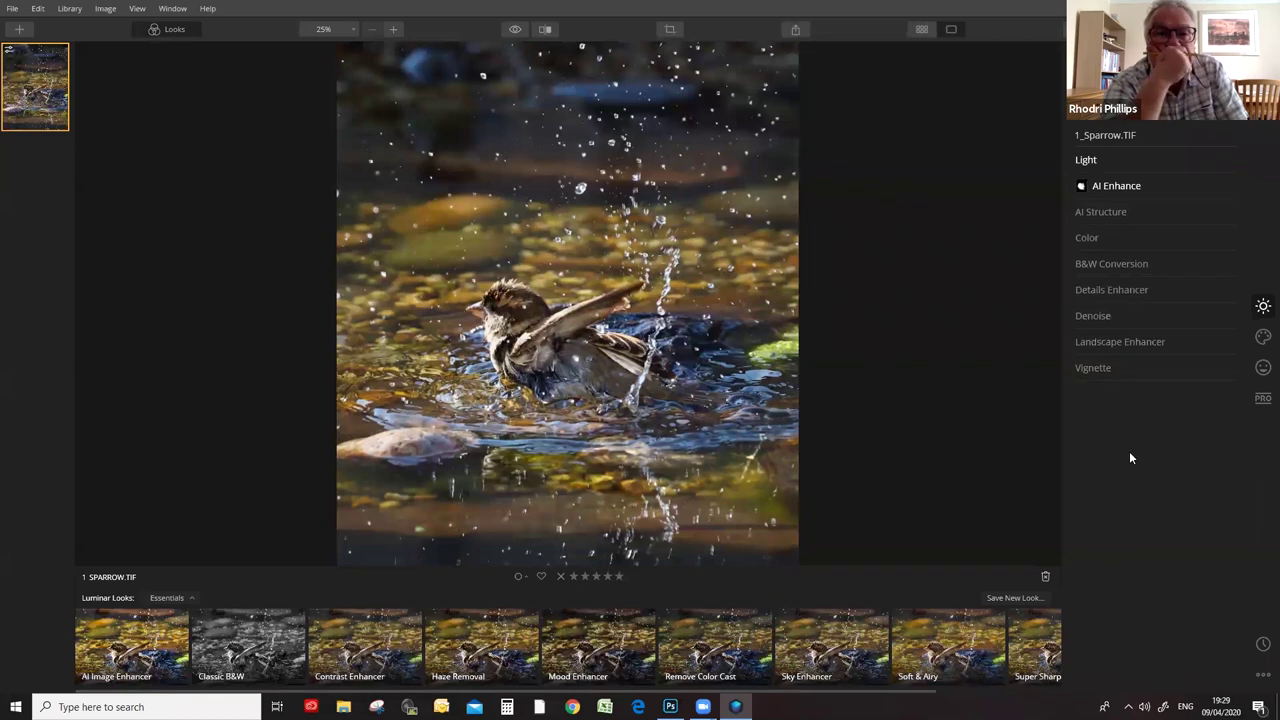
Try AI Structure on the sparrow with an Amount of 58, testing Boost and returning it to 0.
click(1104, 211)
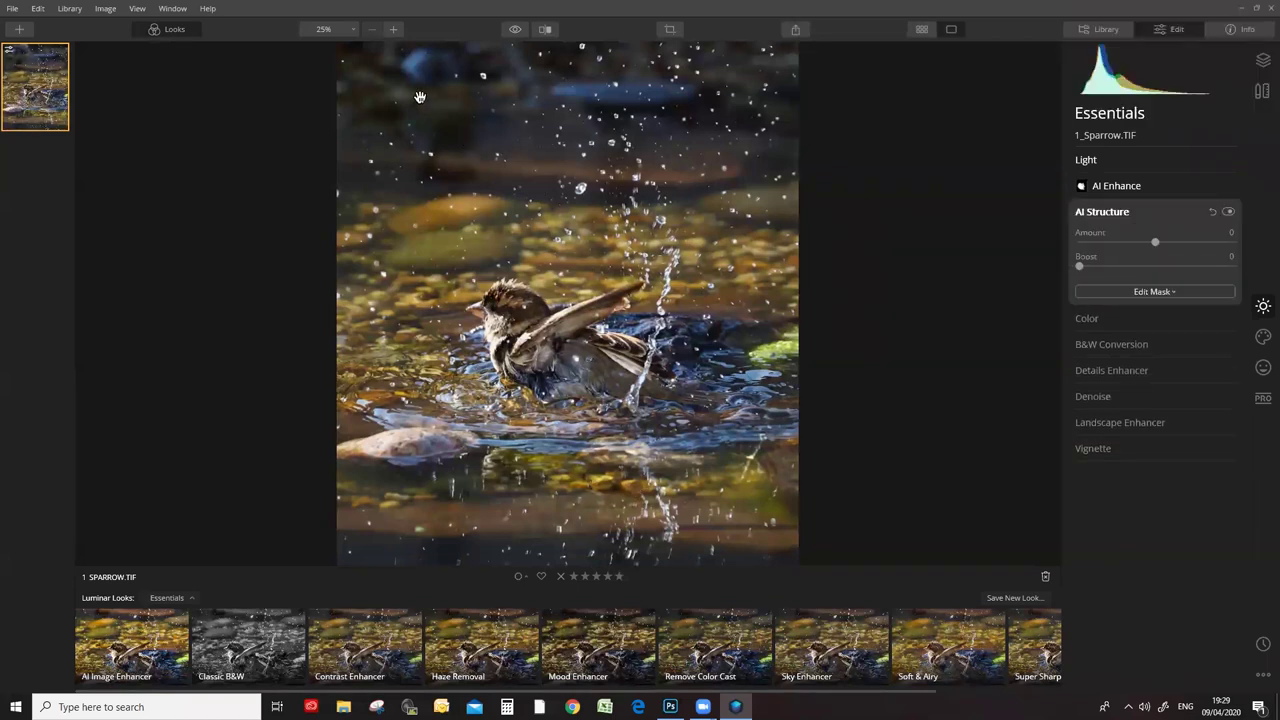
click(394, 29)
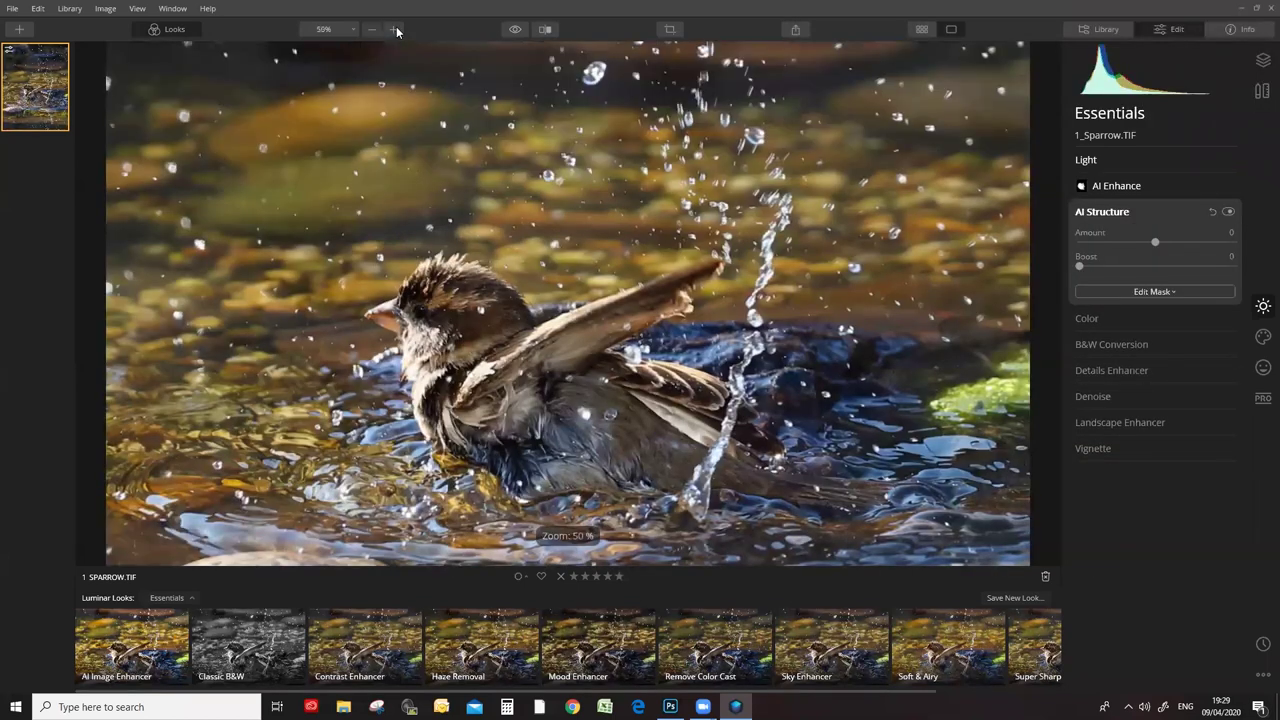
click(394, 29)
drag(377, 430, 510, 325)
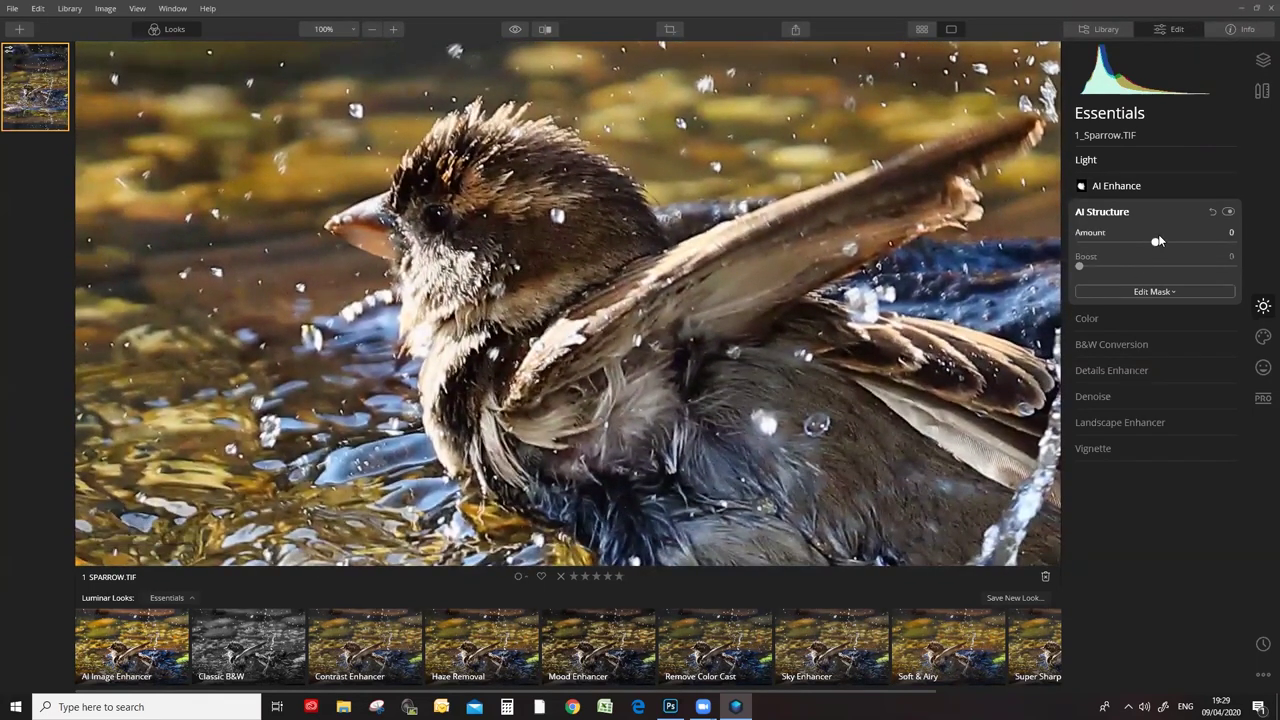
drag(1156, 245, 1200, 244)
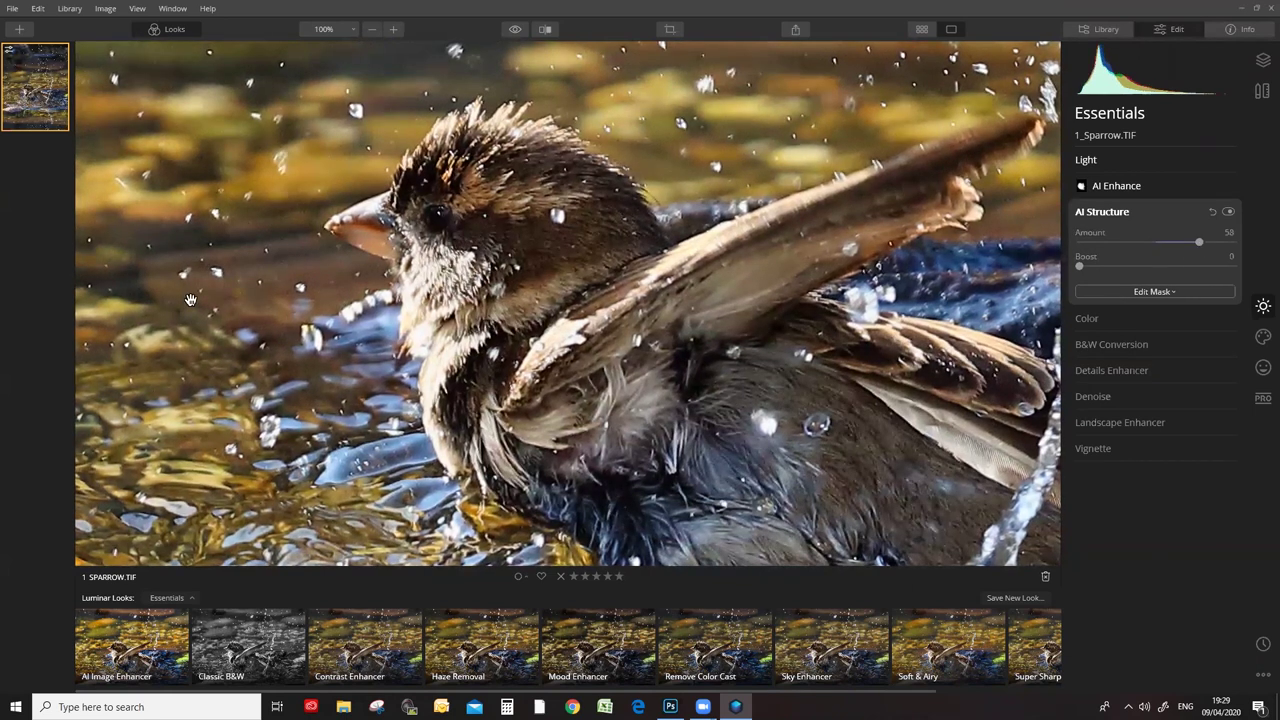
drag(1104, 266, 1076, 263)
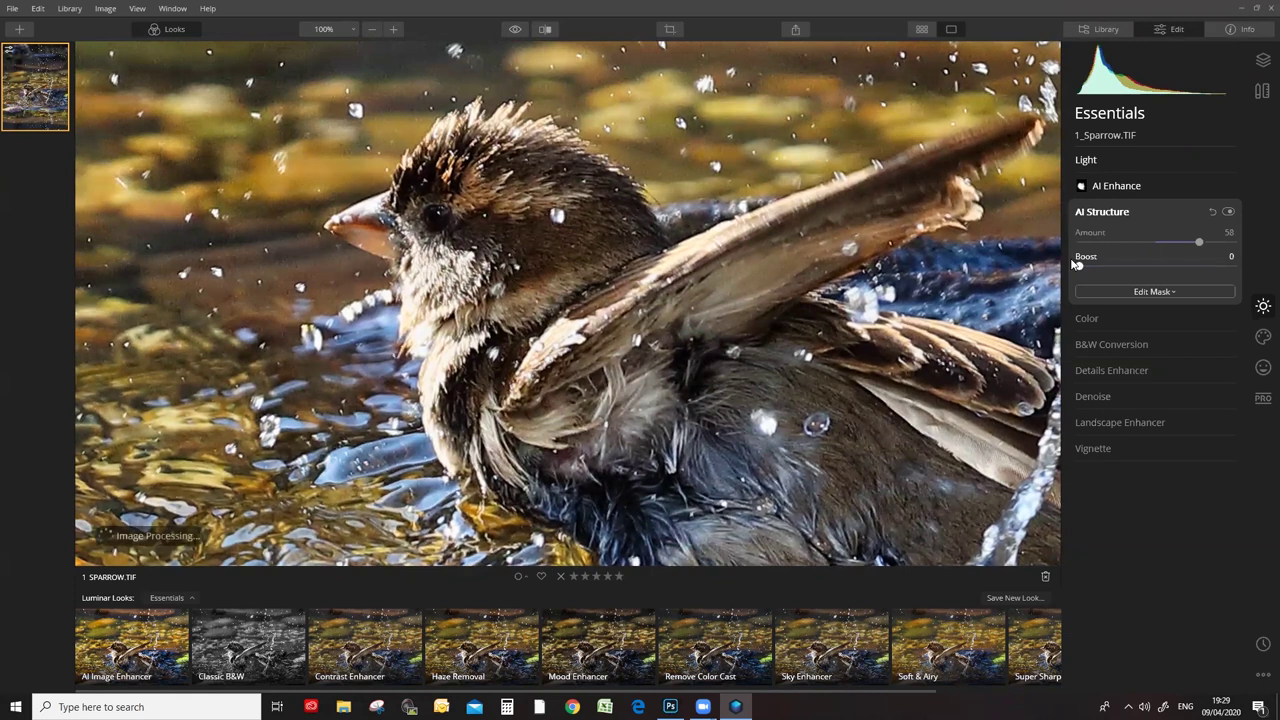
Lower the AI Structure Amount to 10 and finally to 6.
click(1165, 243)
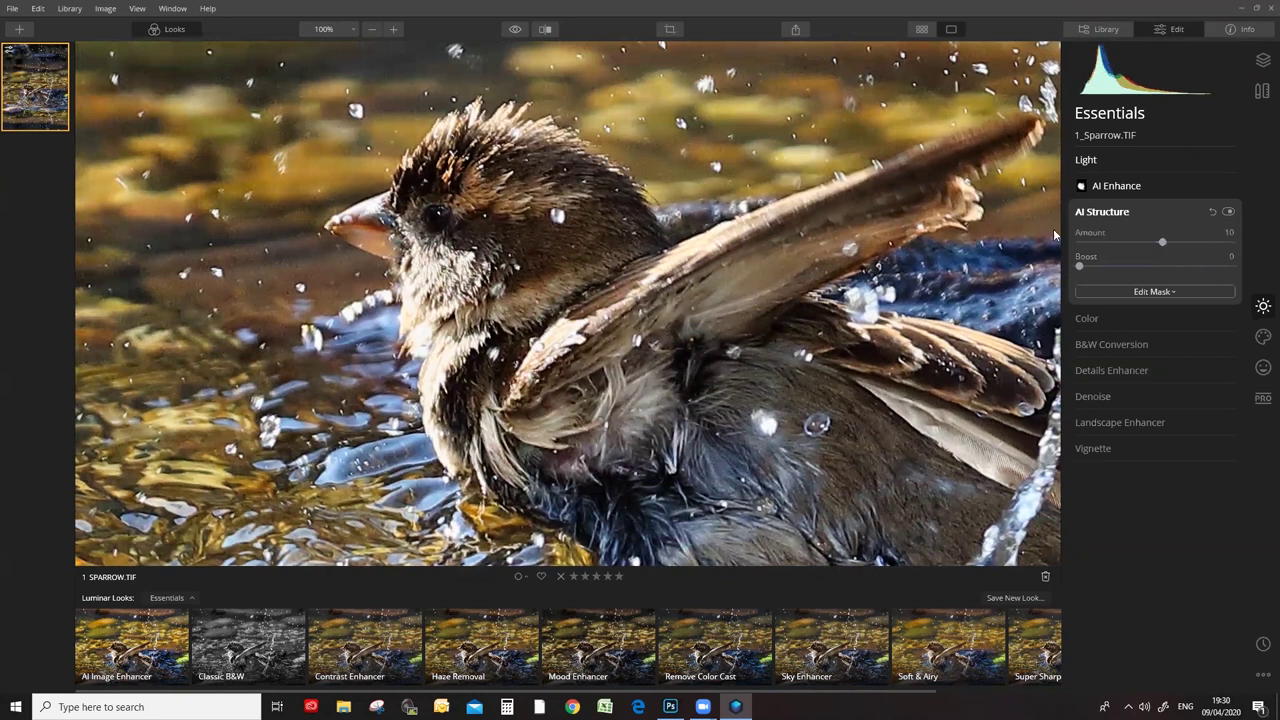
drag(1163, 245, 1158, 248)
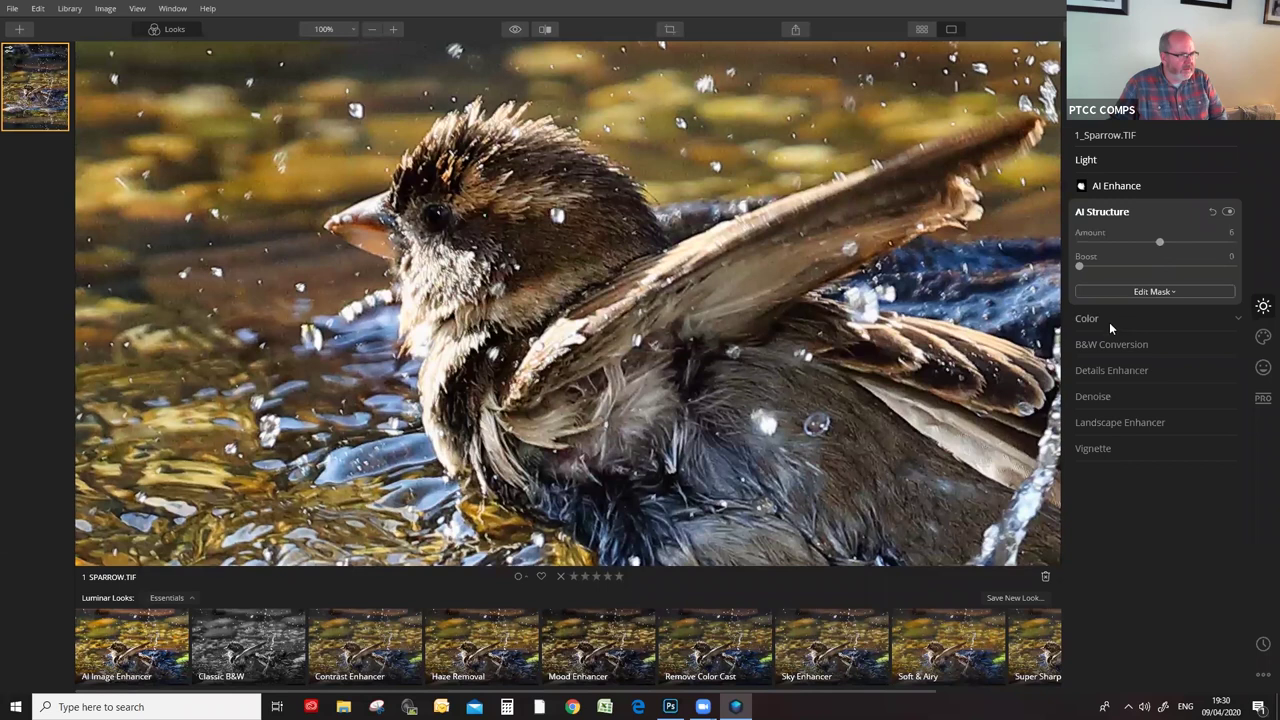
click(1105, 213)
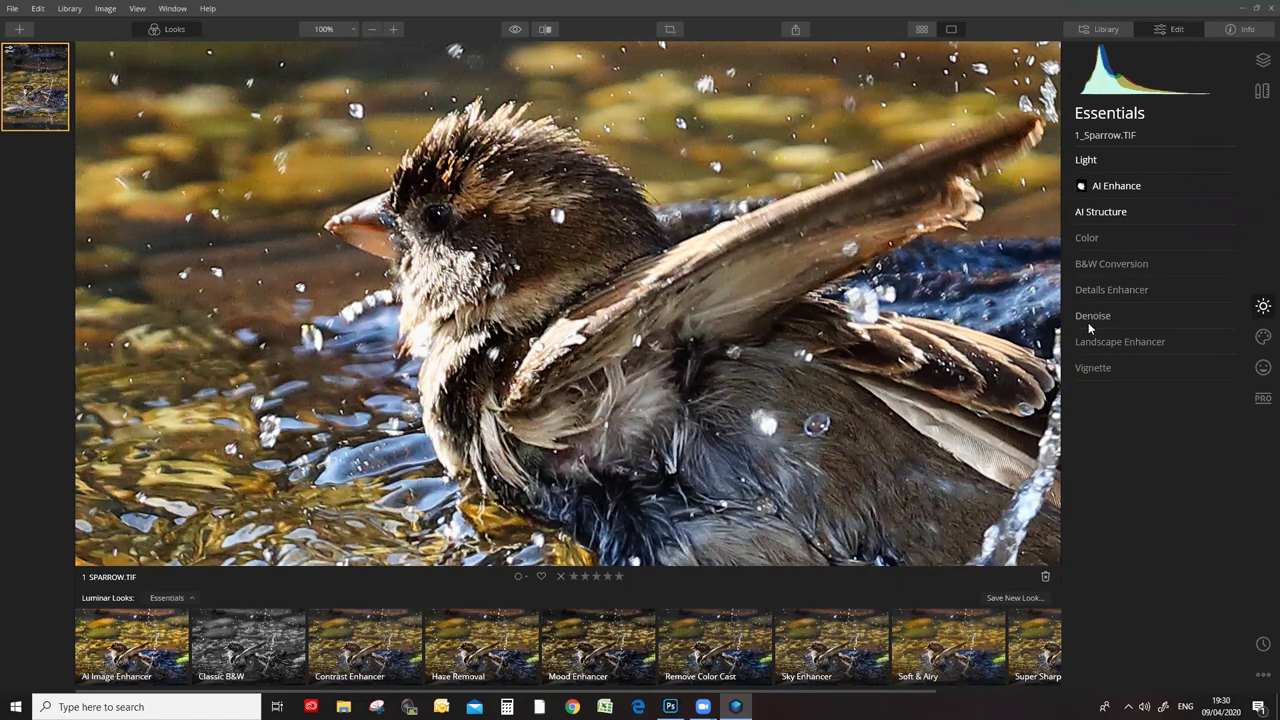
Switch off the AI Structure adjustment and check the AI Enhance settings.
click(1103, 293)
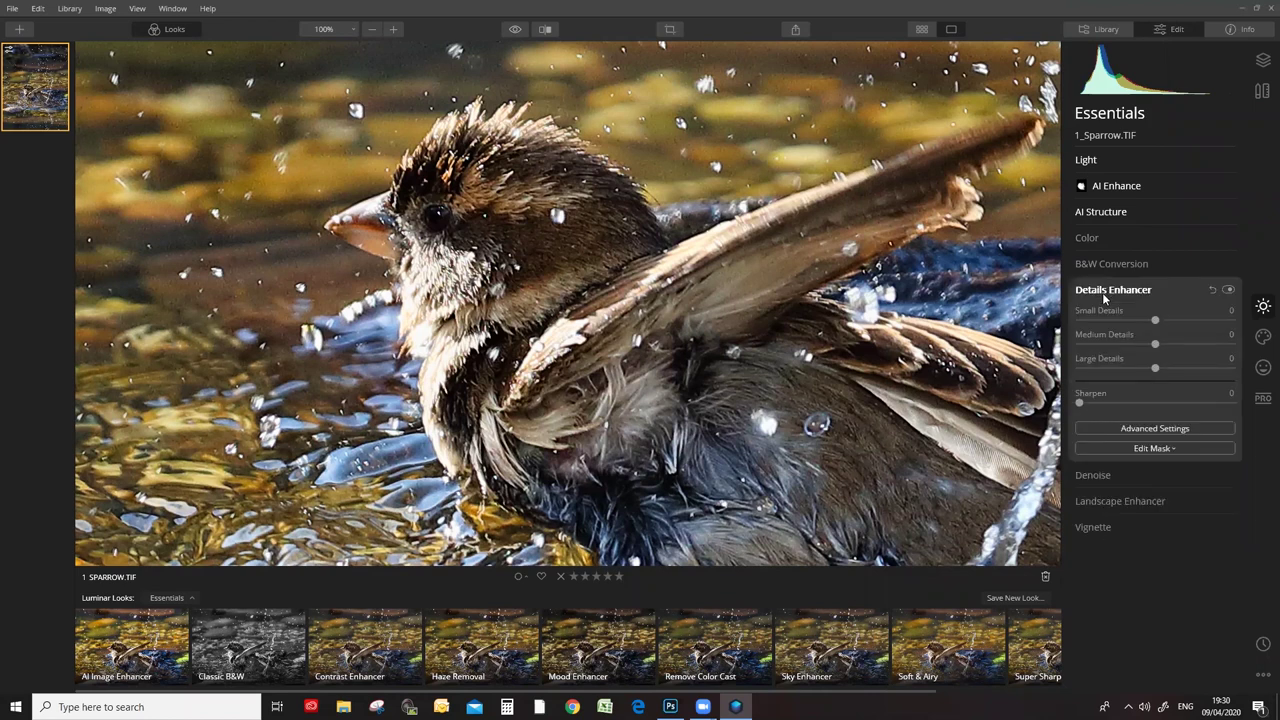
click(1104, 213)
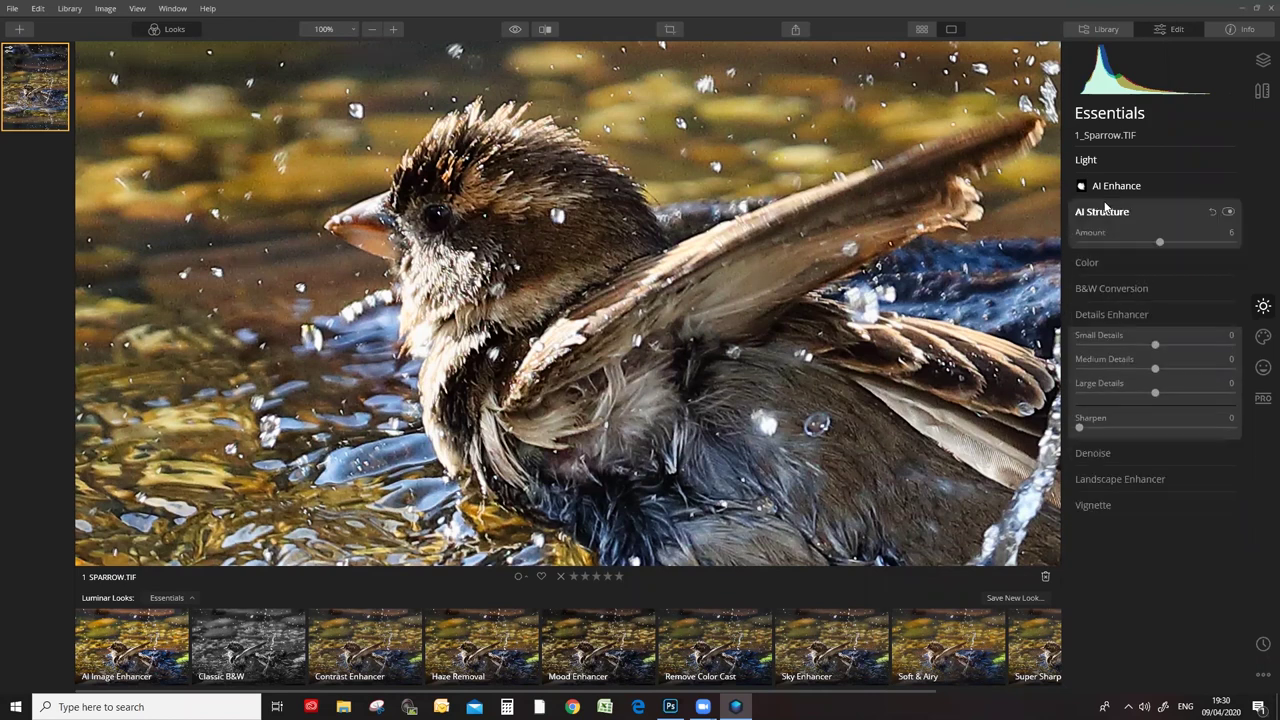
click(1228, 213)
click(1110, 186)
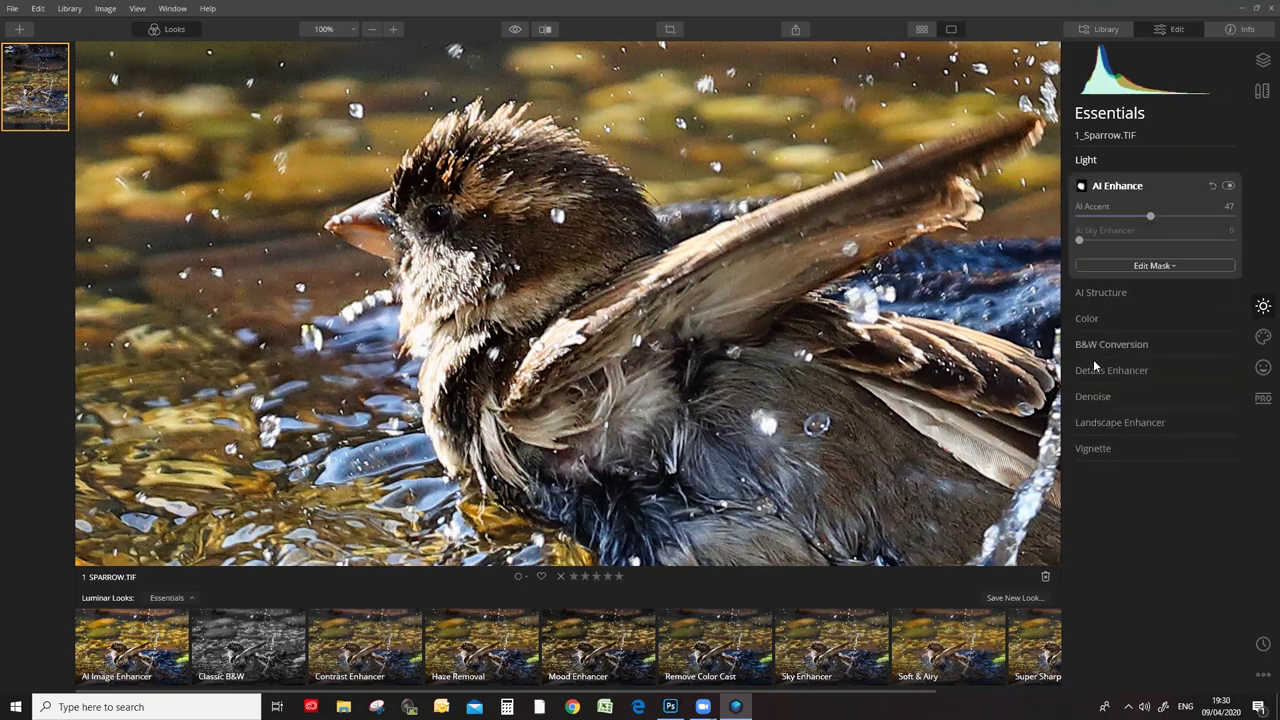
In Details Enhancer, set Small Details to 16, try Medium Details at 100 and bring it down to 22.
click(1094, 370)
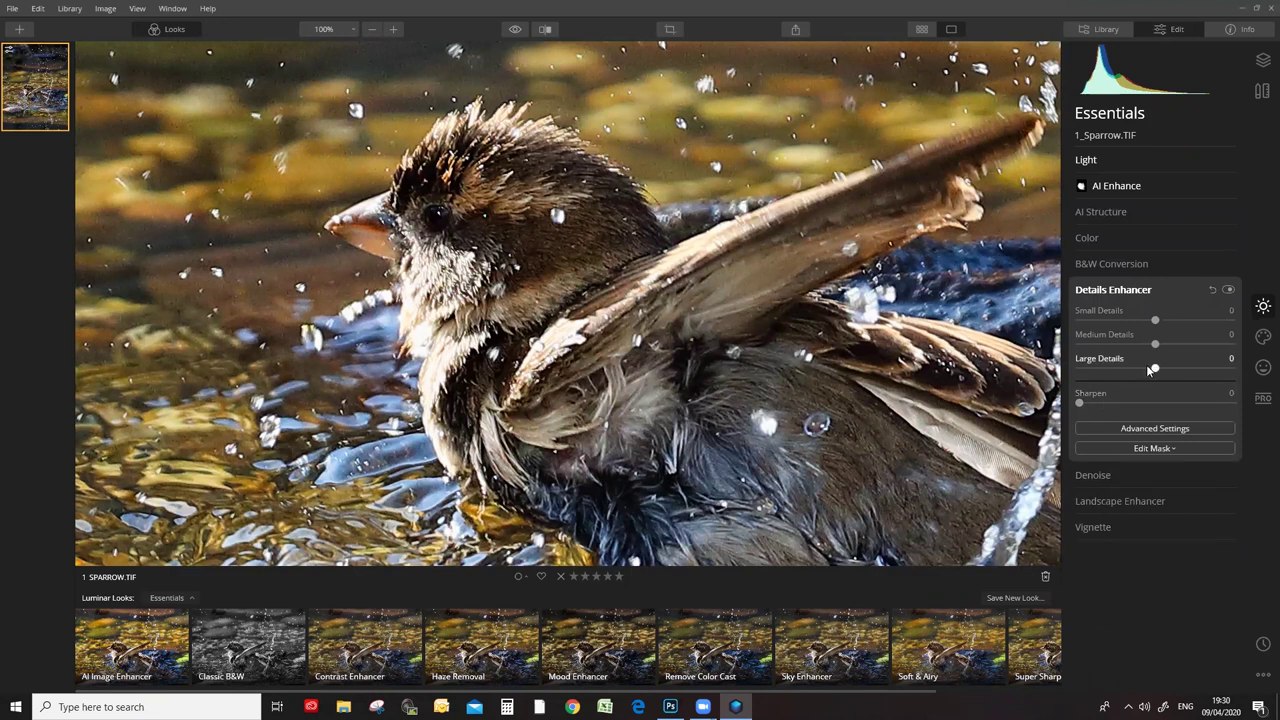
mouse_move(1155, 320)
mouse_down()
mouse_move(1246, 324)
mouse_move(1161, 324)
mouse_up()
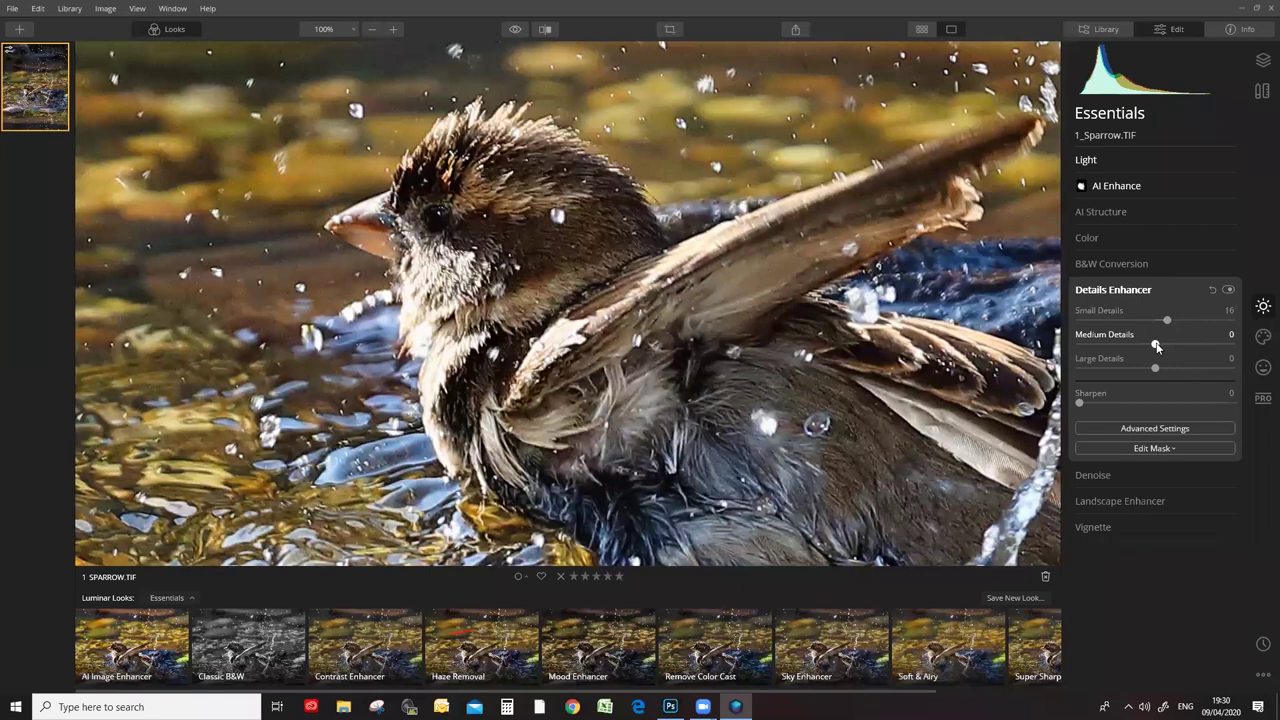
drag(1161, 345, 1231, 344)
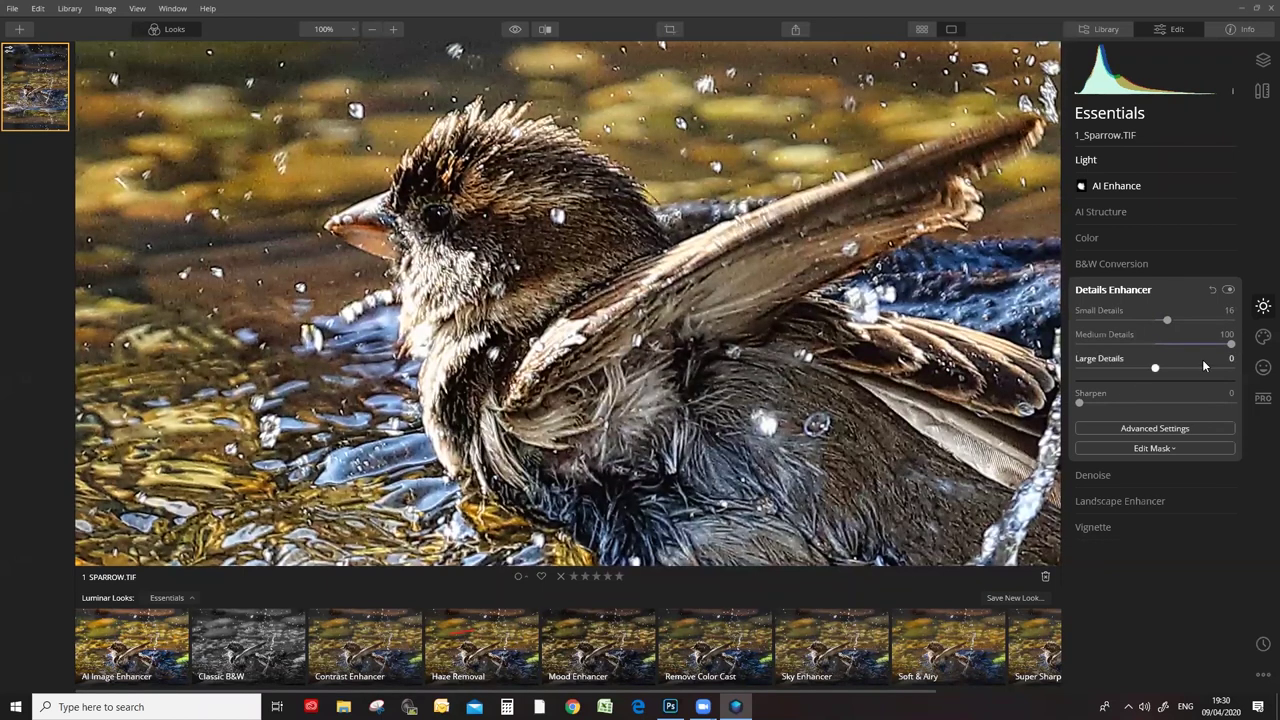
click(1176, 345)
drag(1176, 345, 1261, 344)
drag(1170, 347, 1172, 345)
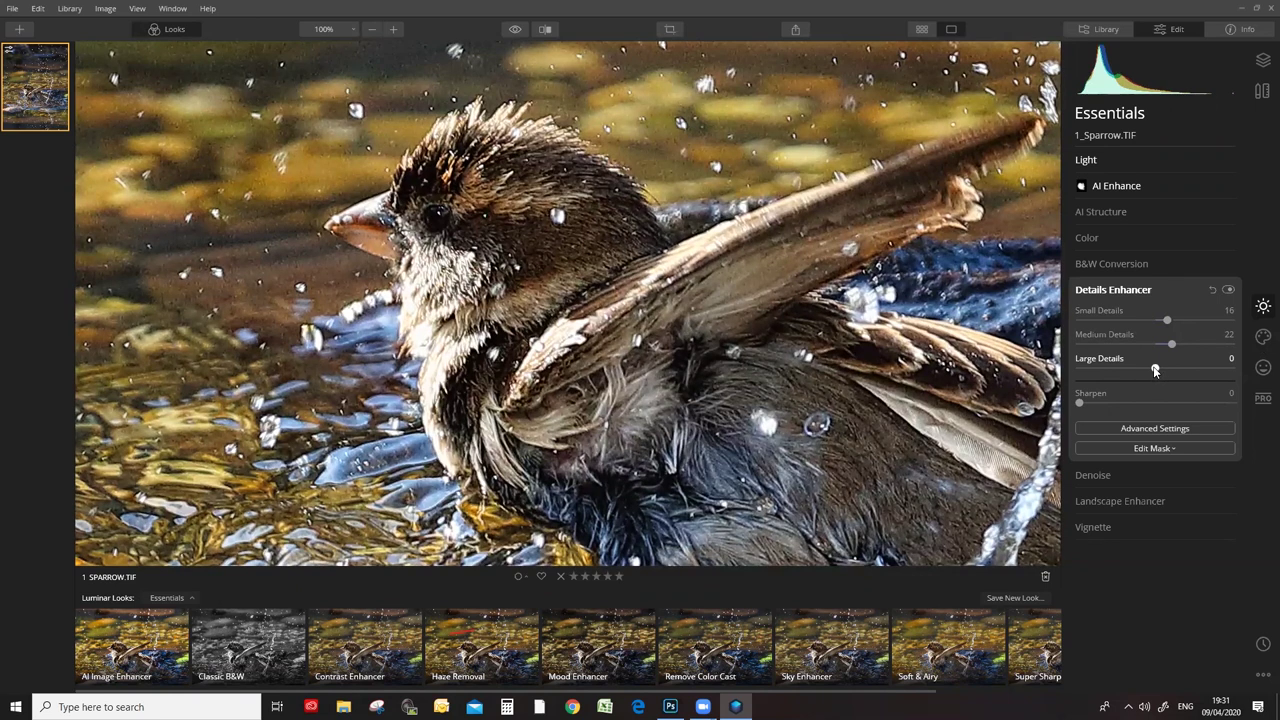
Test Large Details and reset it to 0, then reduce Medium Details to 19 and Small Details to 13.
mouse_move(1155, 370)
mouse_down()
mouse_move(1194, 364)
mouse_move(1132, 373)
mouse_move(1158, 374)
mouse_up()
text(0)
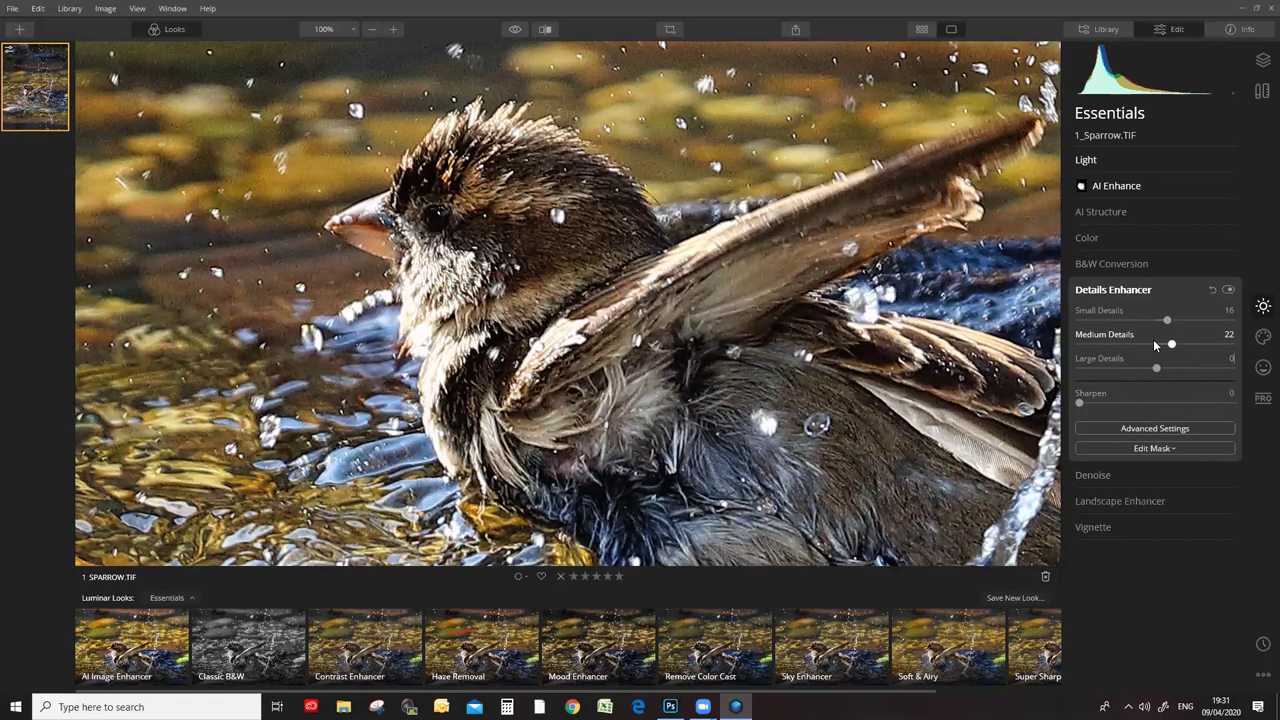
drag(1171, 346, 1165, 320)
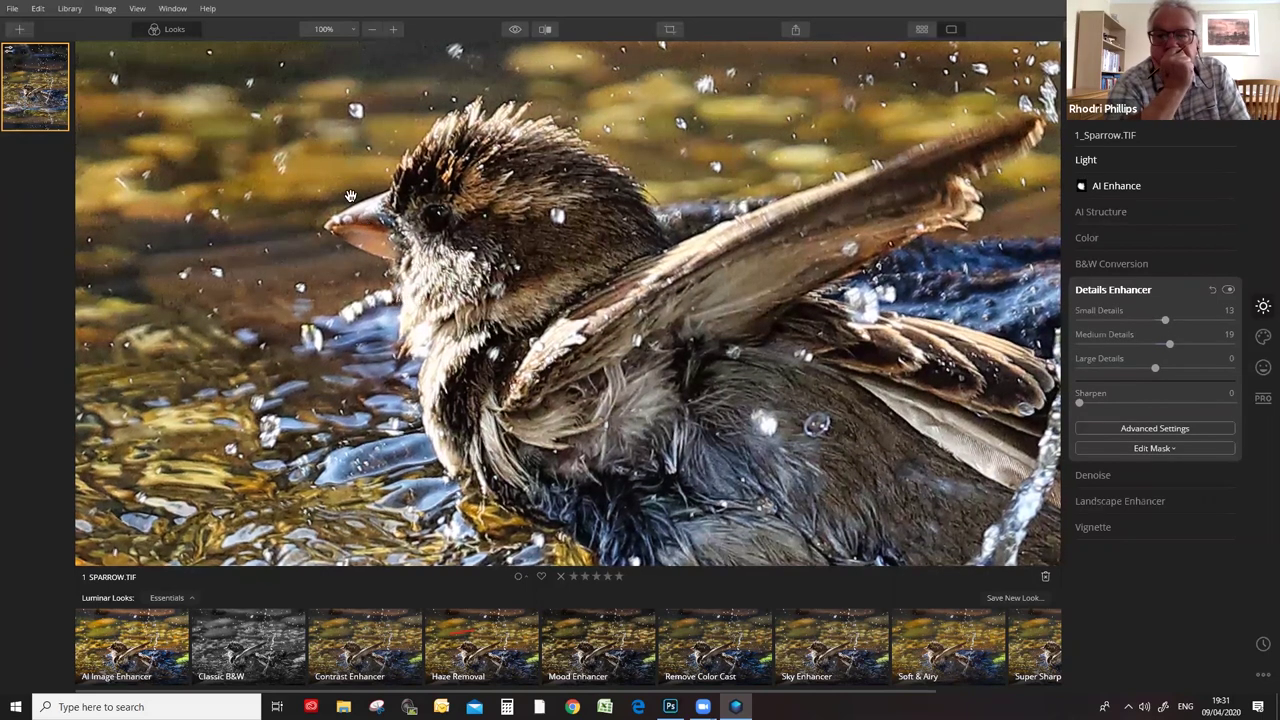
Compare the whole edited photo with the original, using the quick preview and the split before/after view.
click(371, 29)
click(371, 29)
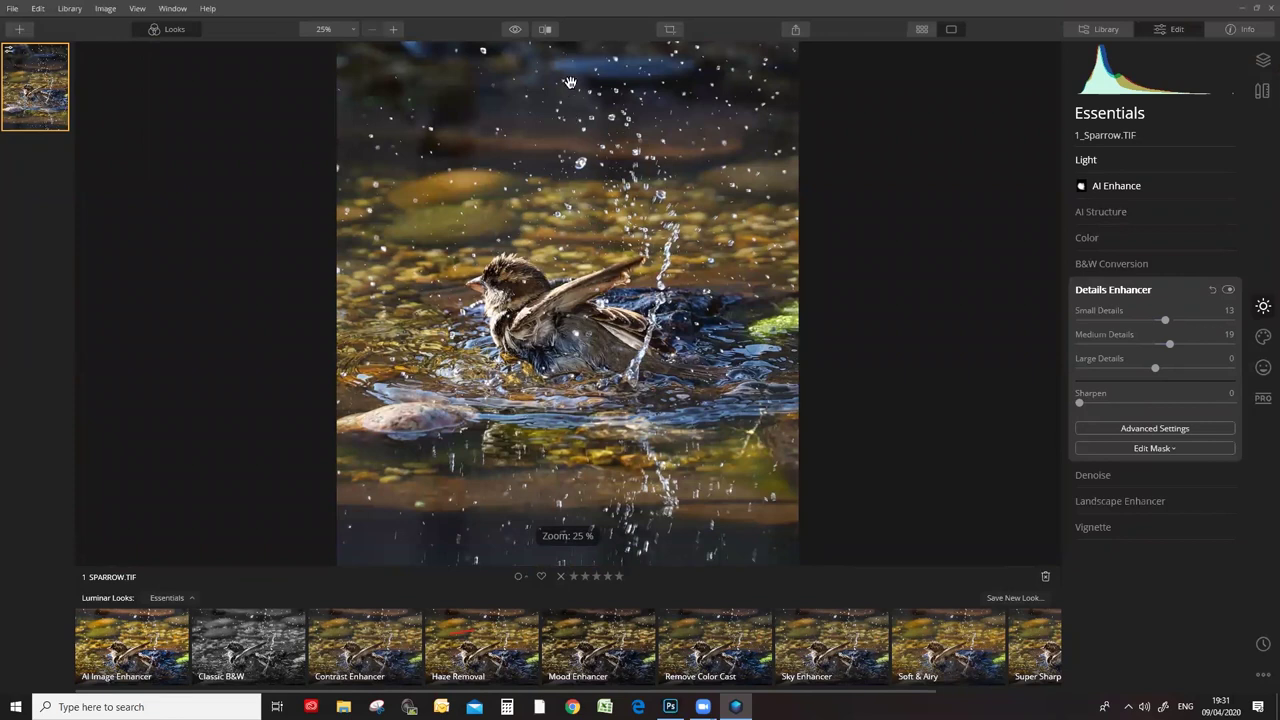
click(515, 31)
click(515, 31)
click(515, 31)
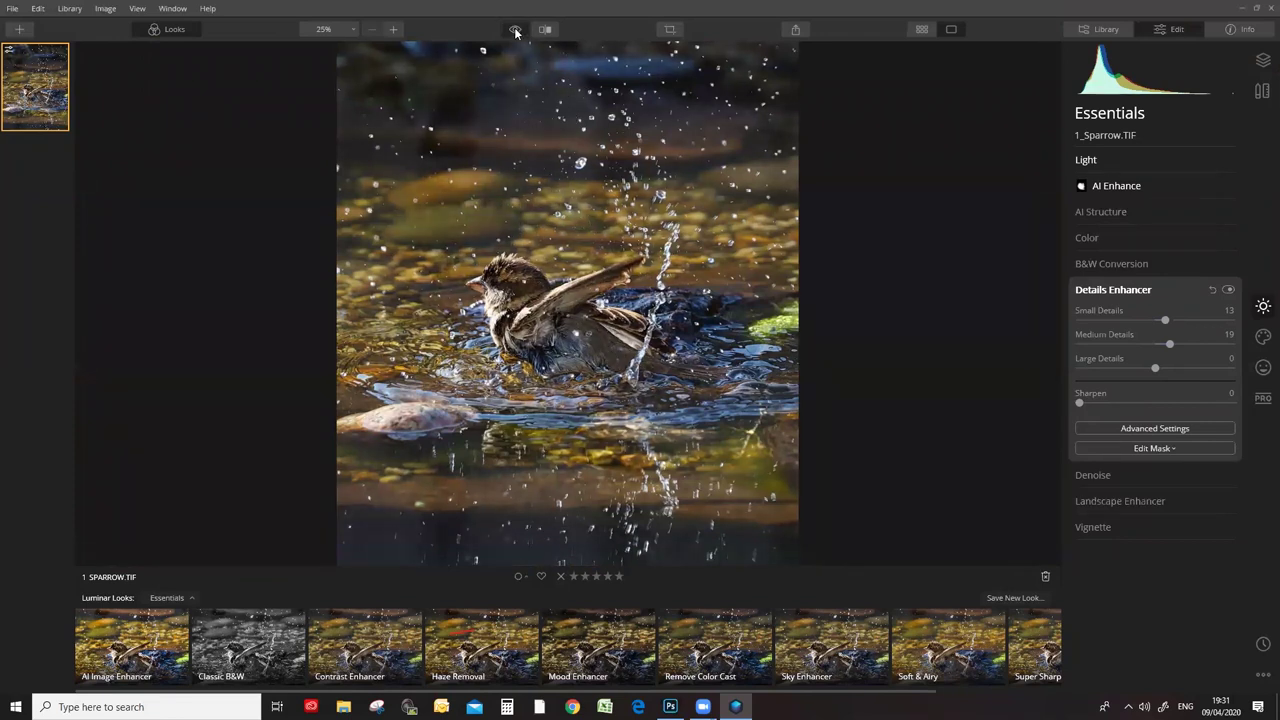
click(515, 31)
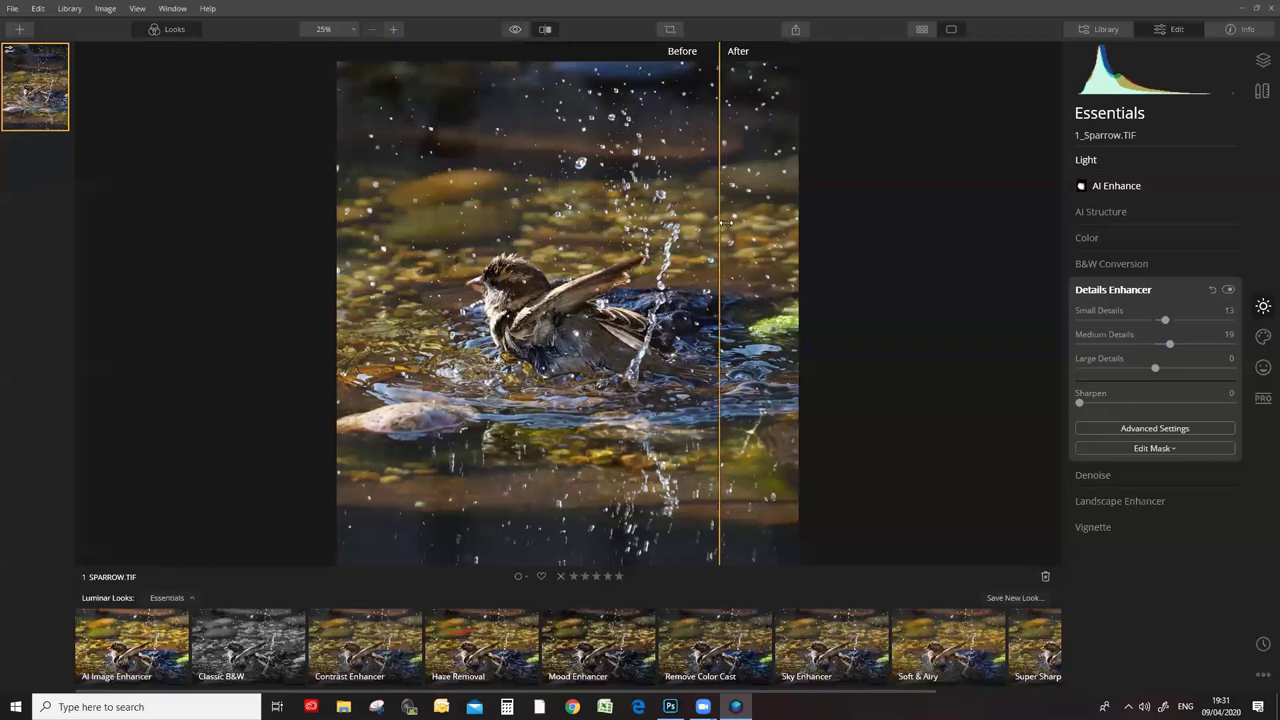
drag(722, 222, 396, 213)
click(511, 29)
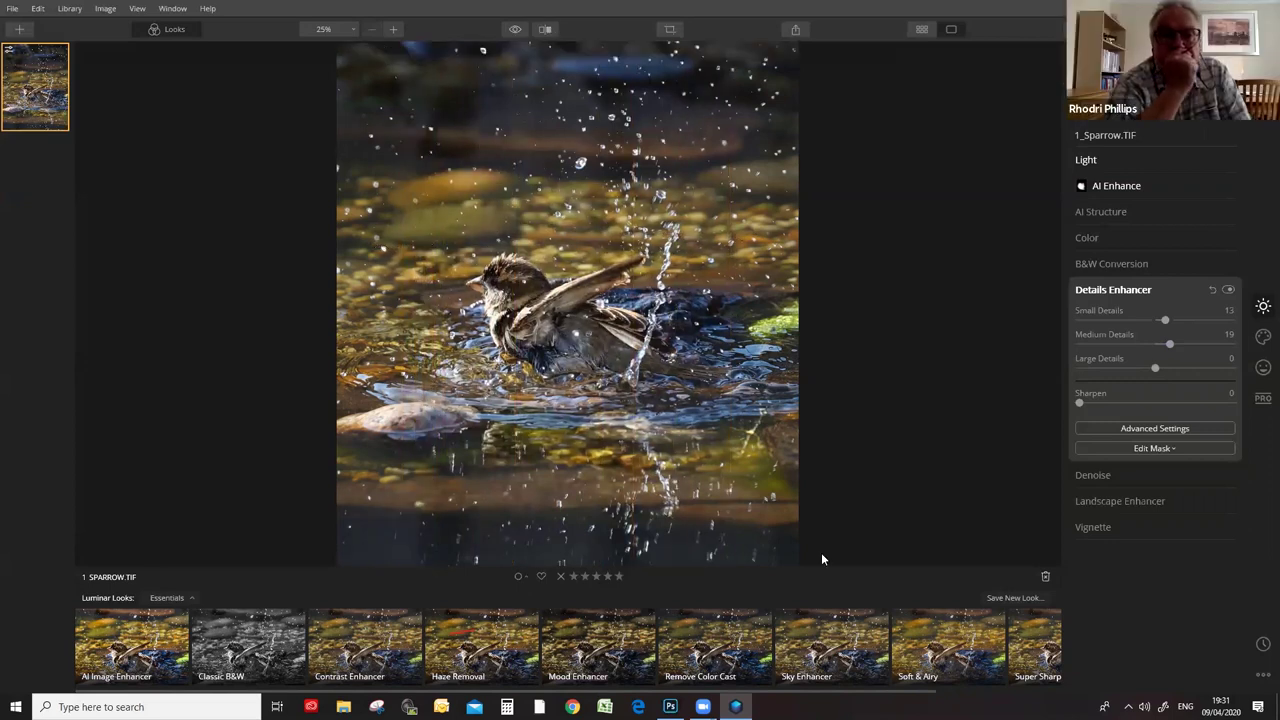
click(1104, 290)
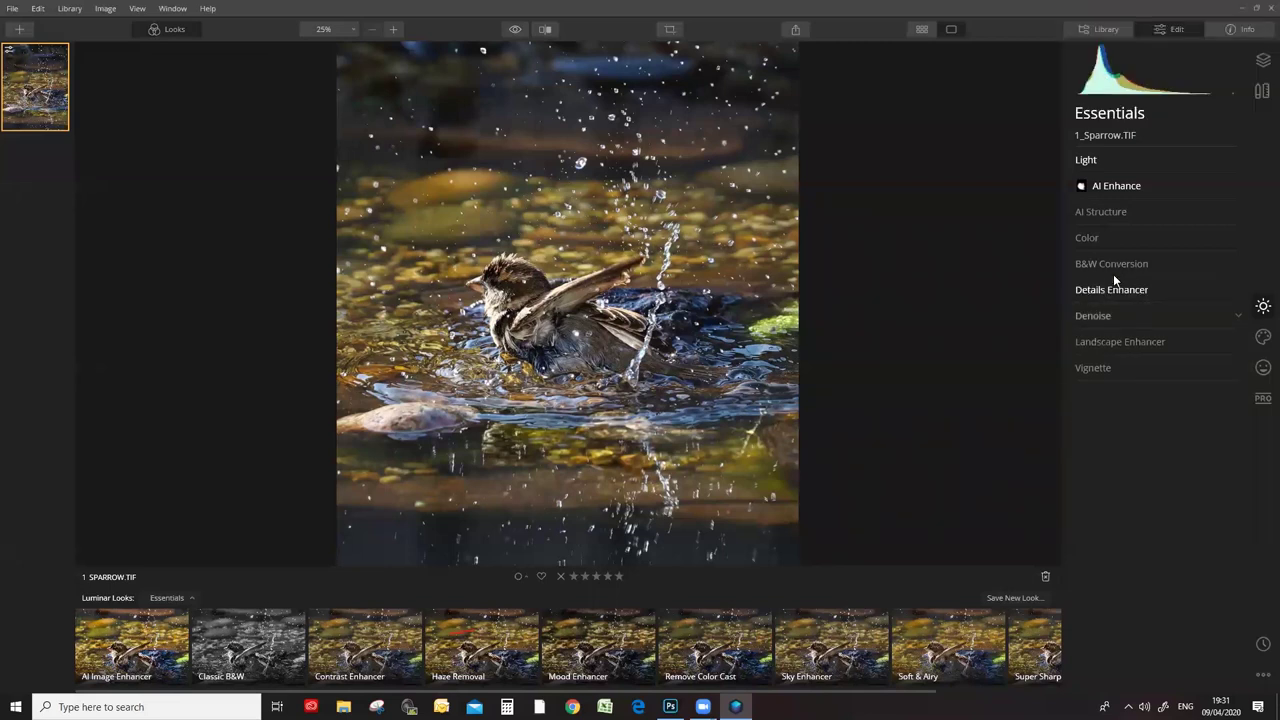
View the photo's camera and exposure information and examine the sparrow at 100% zoom.
right_click(519, 300)
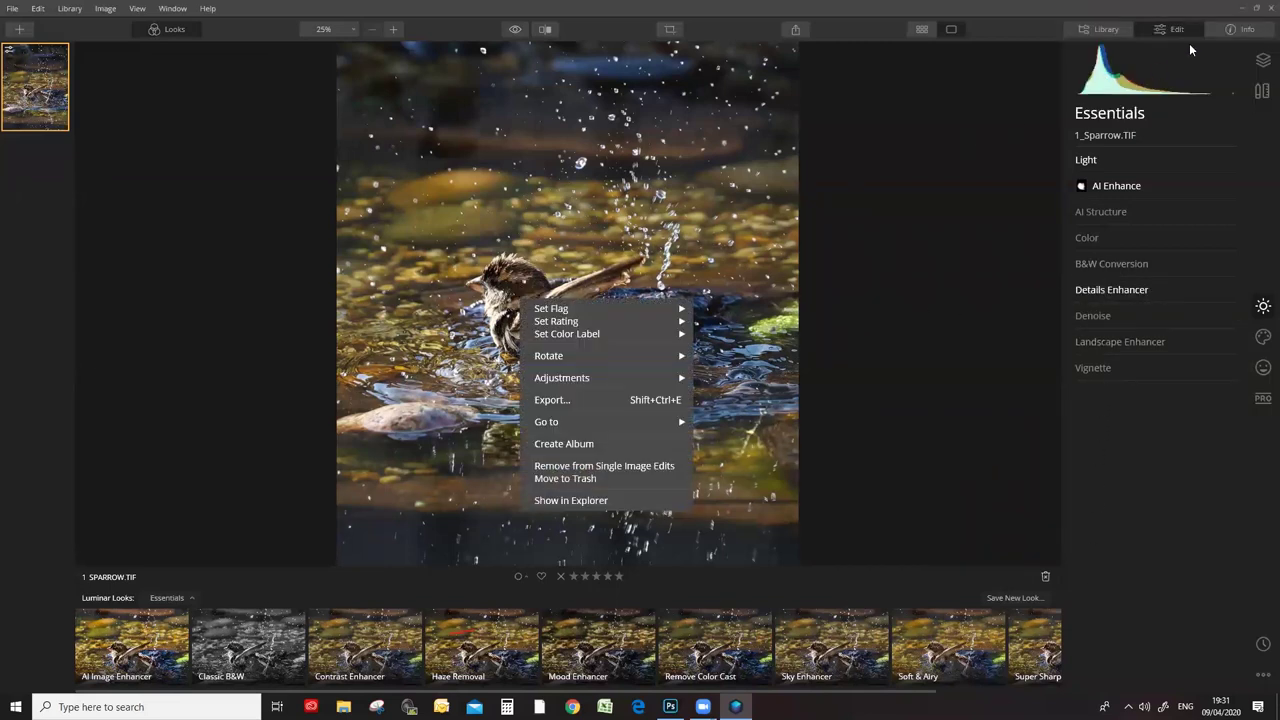
click(958, 132)
click(1243, 31)
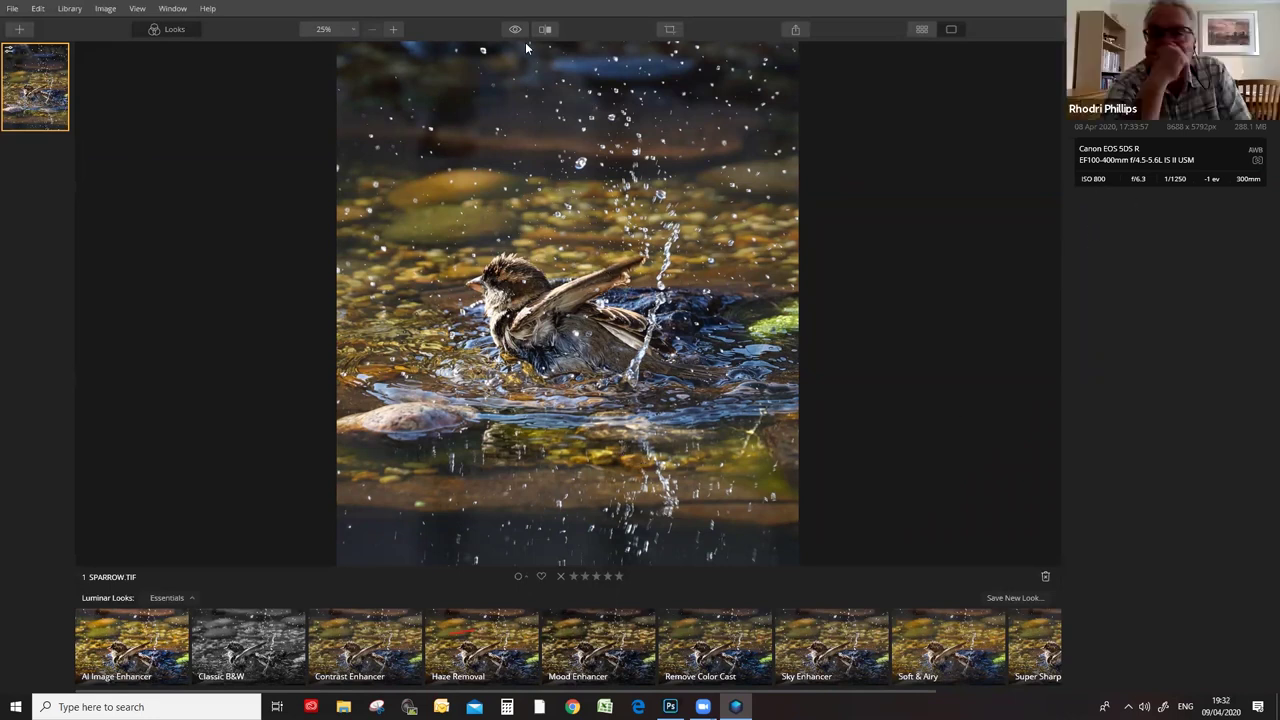
click(394, 29)
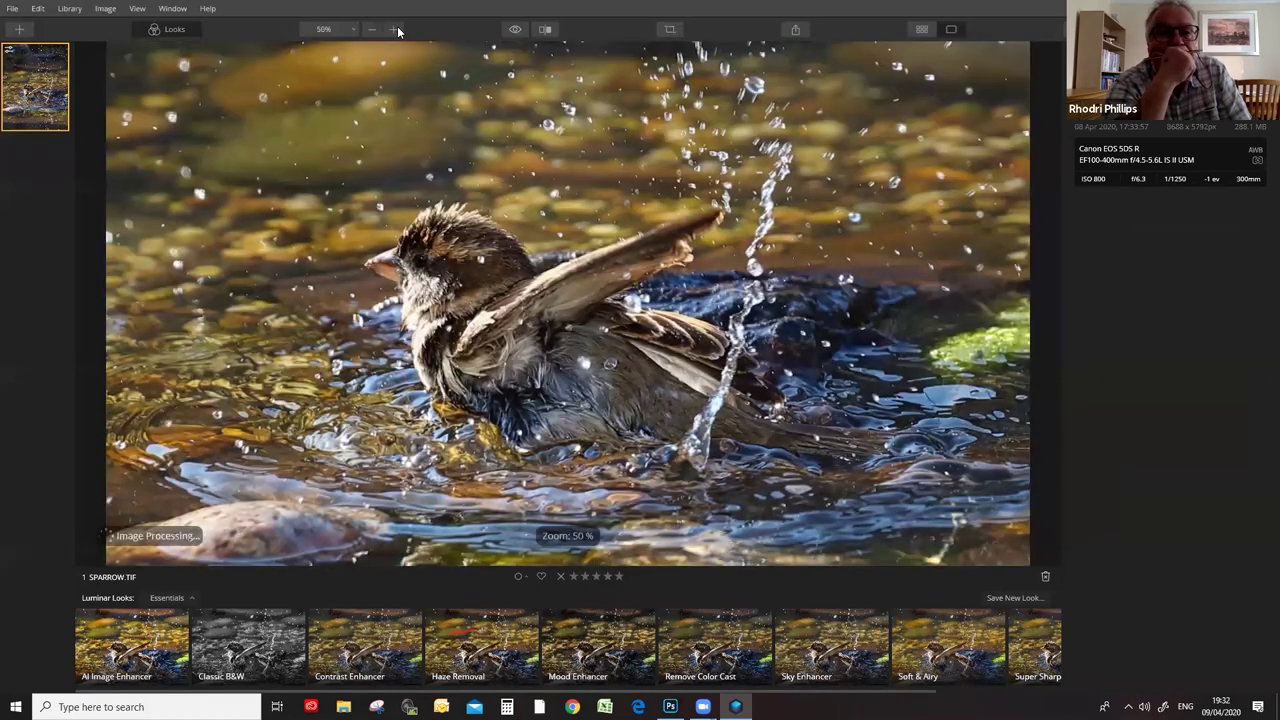
click(397, 31)
drag(95, 300, 316, 219)
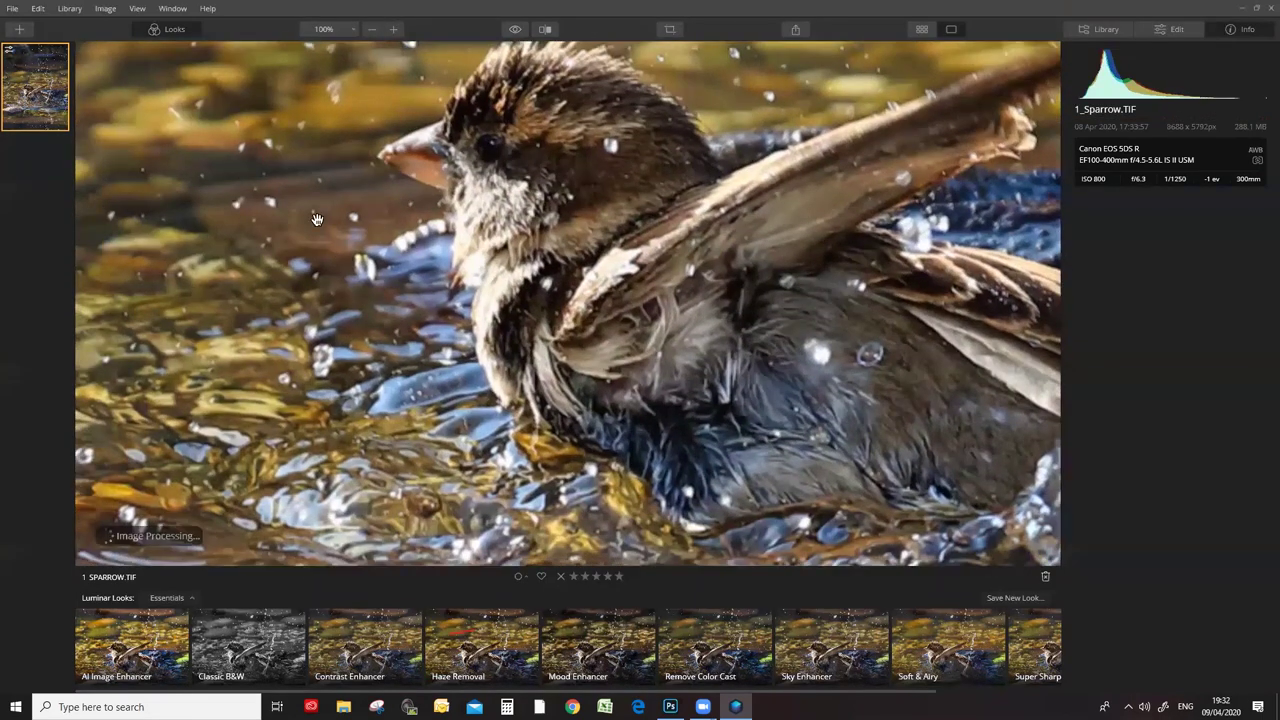
Apply Denoise with Luminosity Denoise 7 and Color Denoise 2, and inspect the sparrow at 100% zoom.
click(1170, 29)
click(1093, 316)
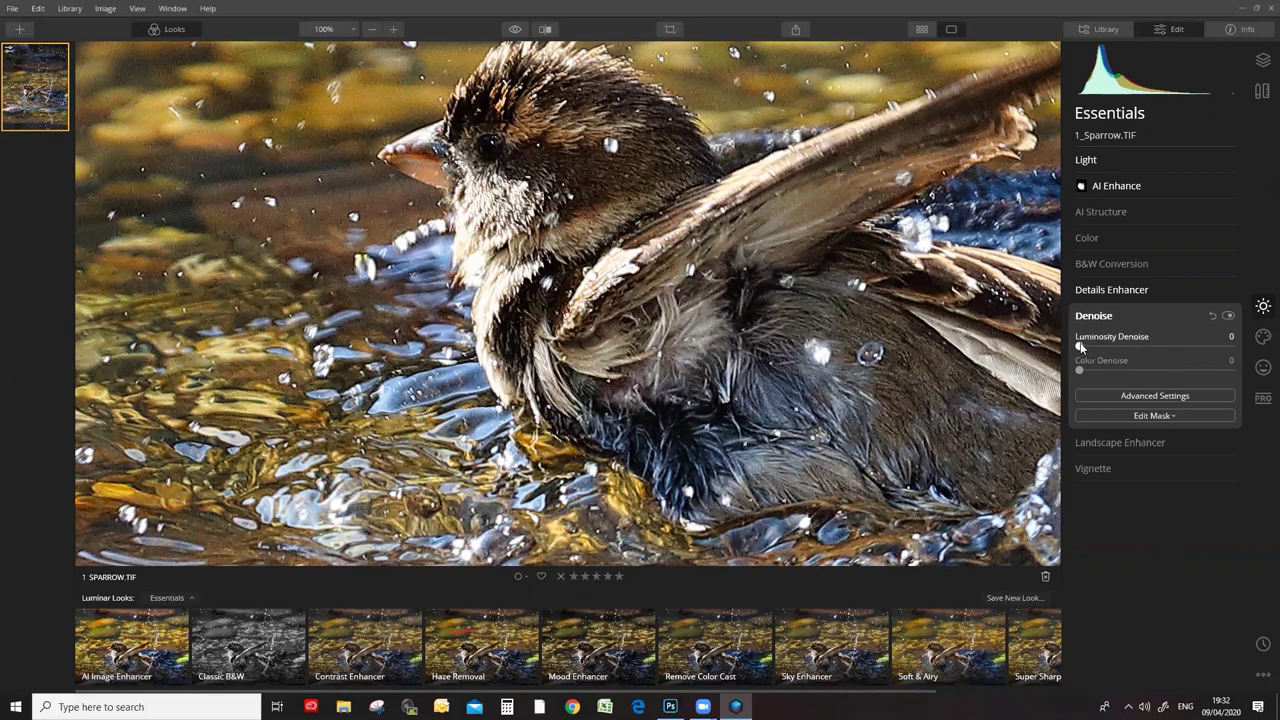
drag(1080, 346, 1098, 348)
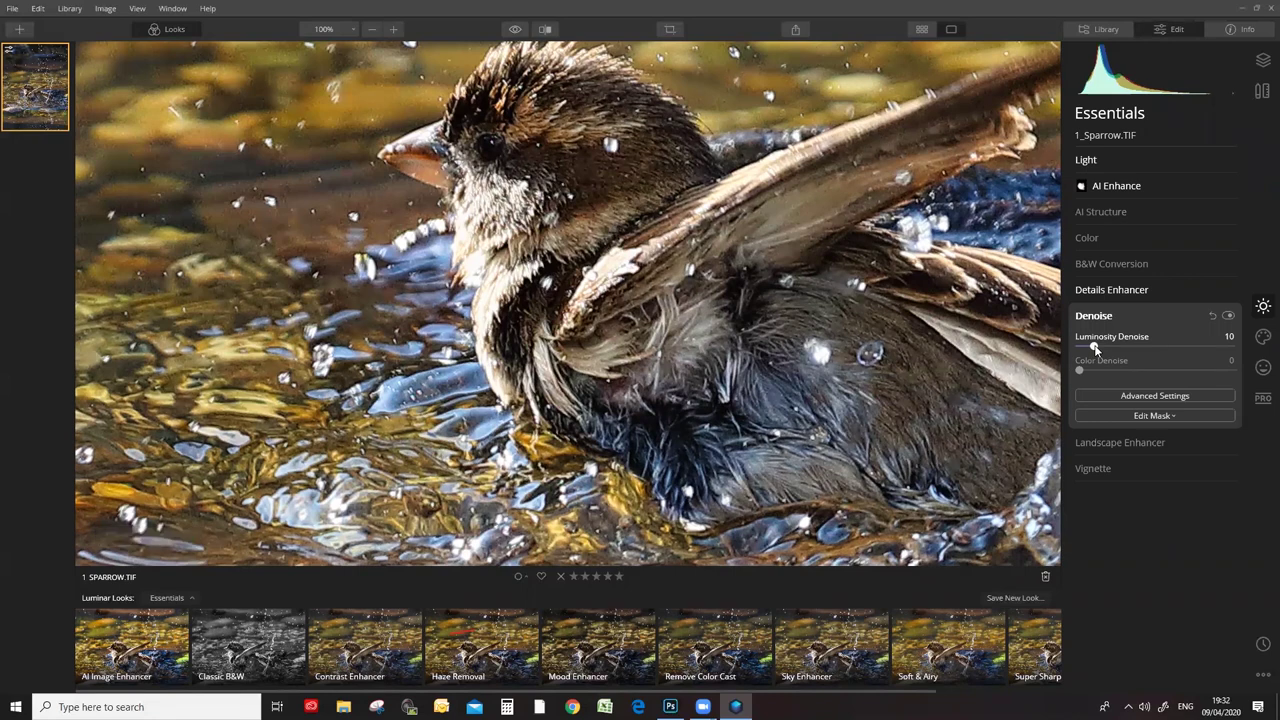
drag(1096, 347, 1092, 349)
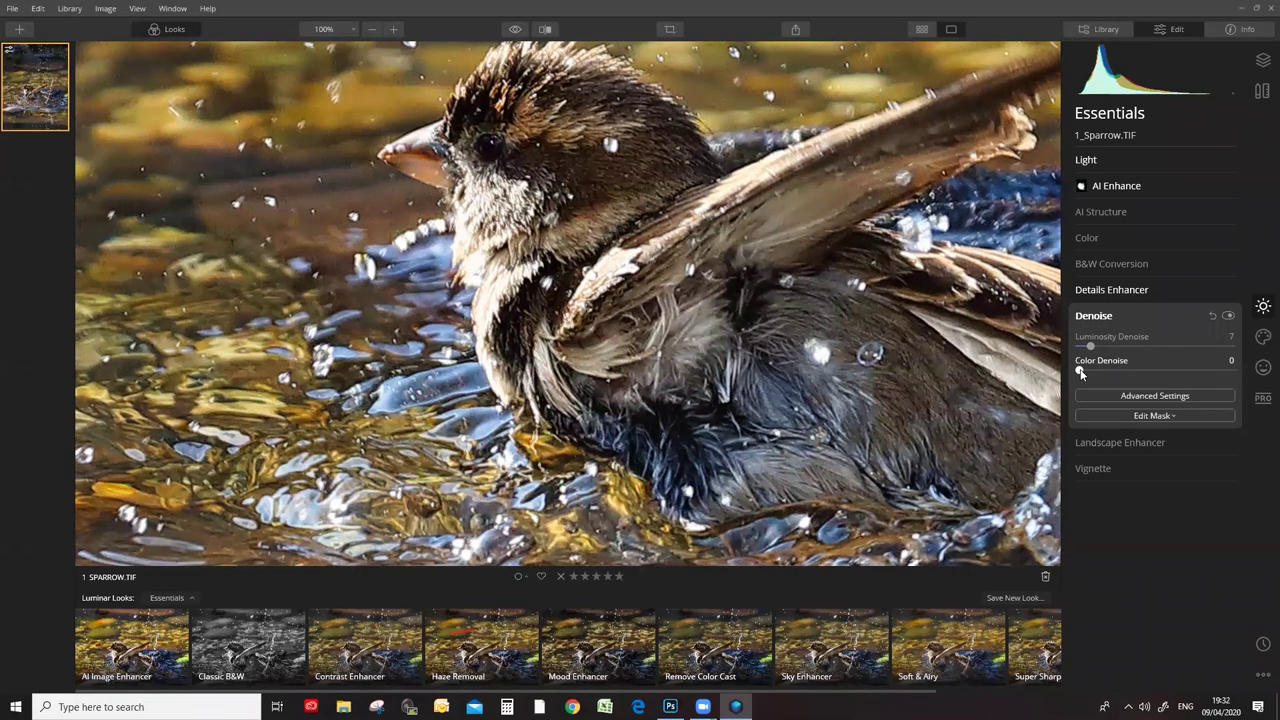
drag(1080, 372, 1084, 374)
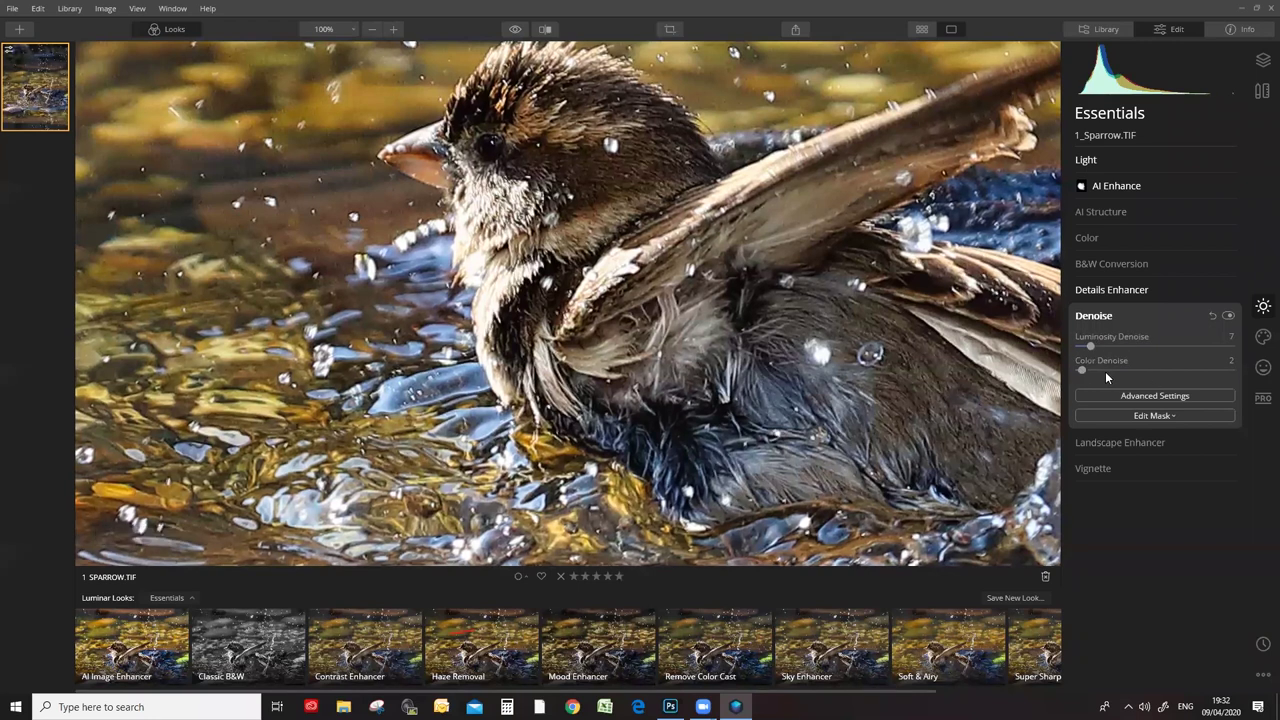
click(465, 237)
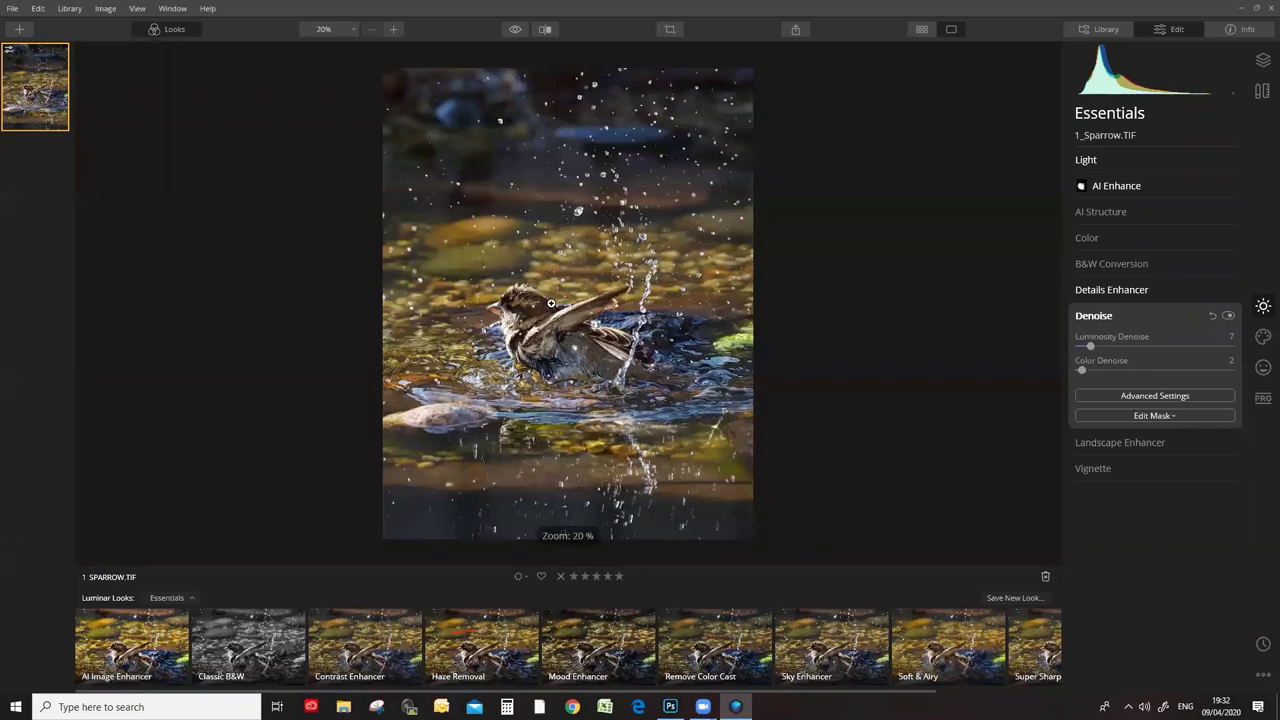
click(522, 311)
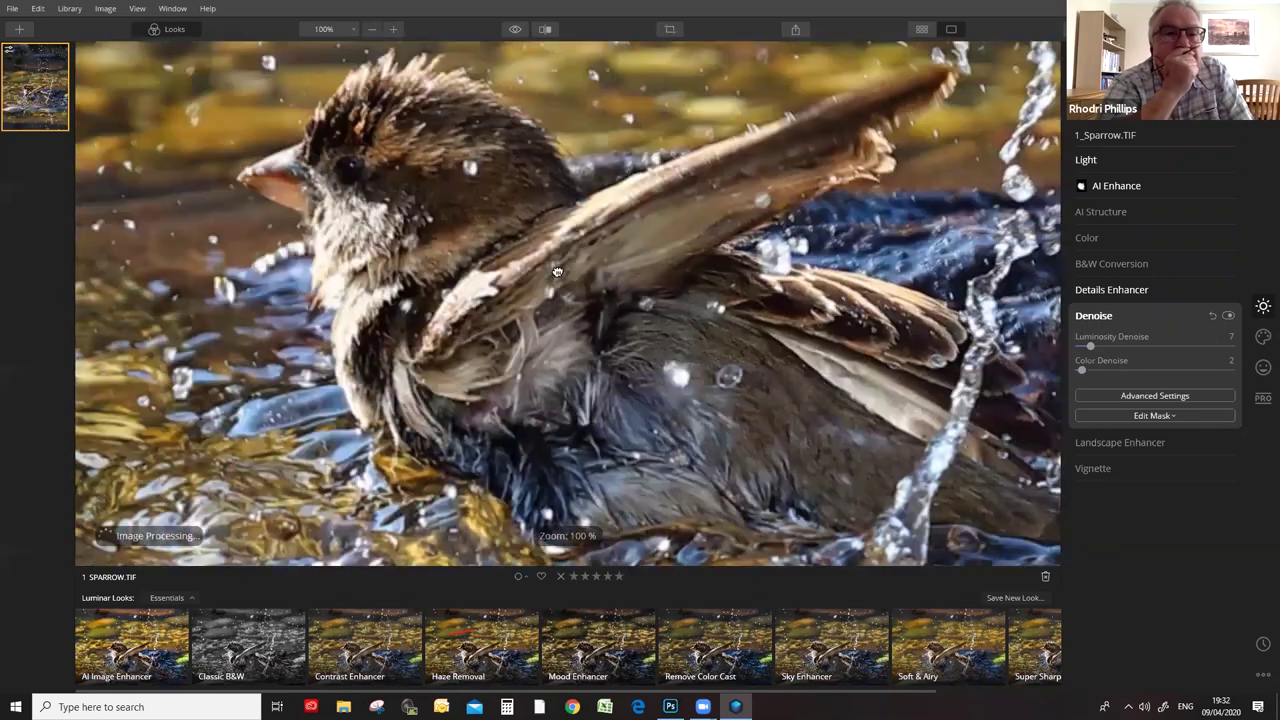
drag(557, 271, 721, 285)
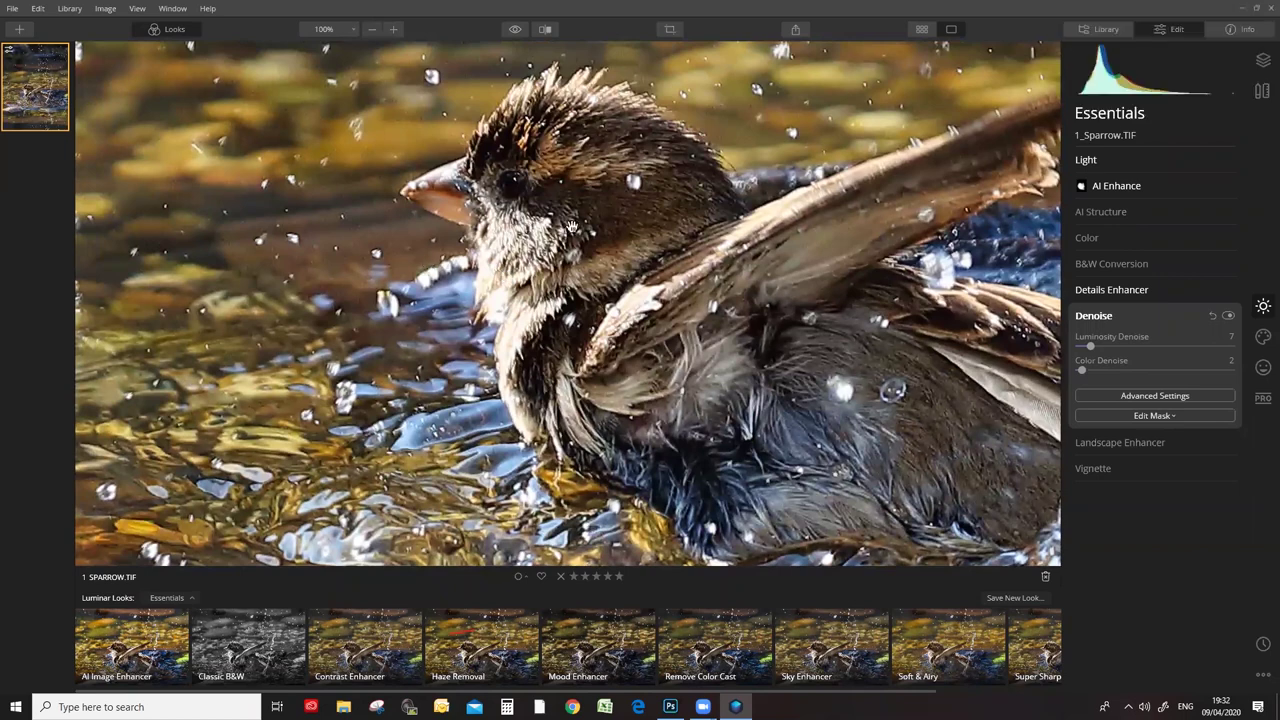
Compare the denoised sparrow with the original photo at 100% zoom using the quick preview.
click(515, 30)
click(515, 30)
click(515, 30)
click(515, 30)
click(515, 30)
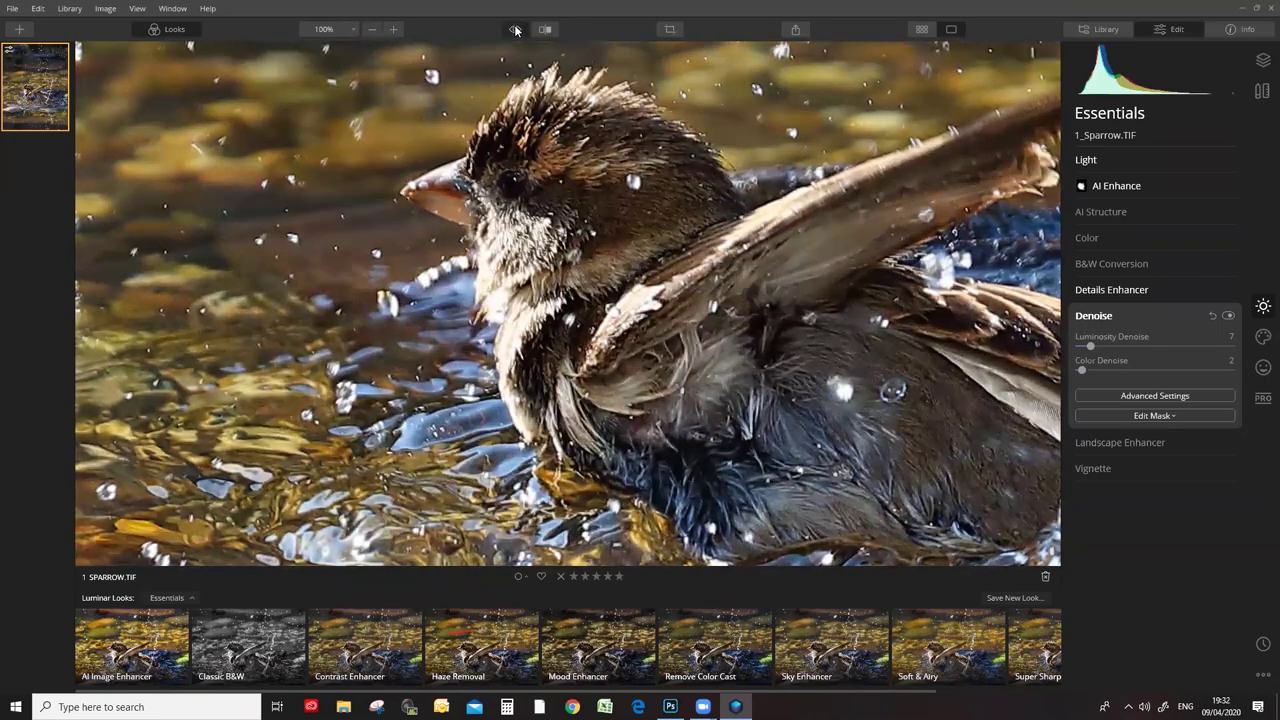
click(515, 30)
click(515, 30)
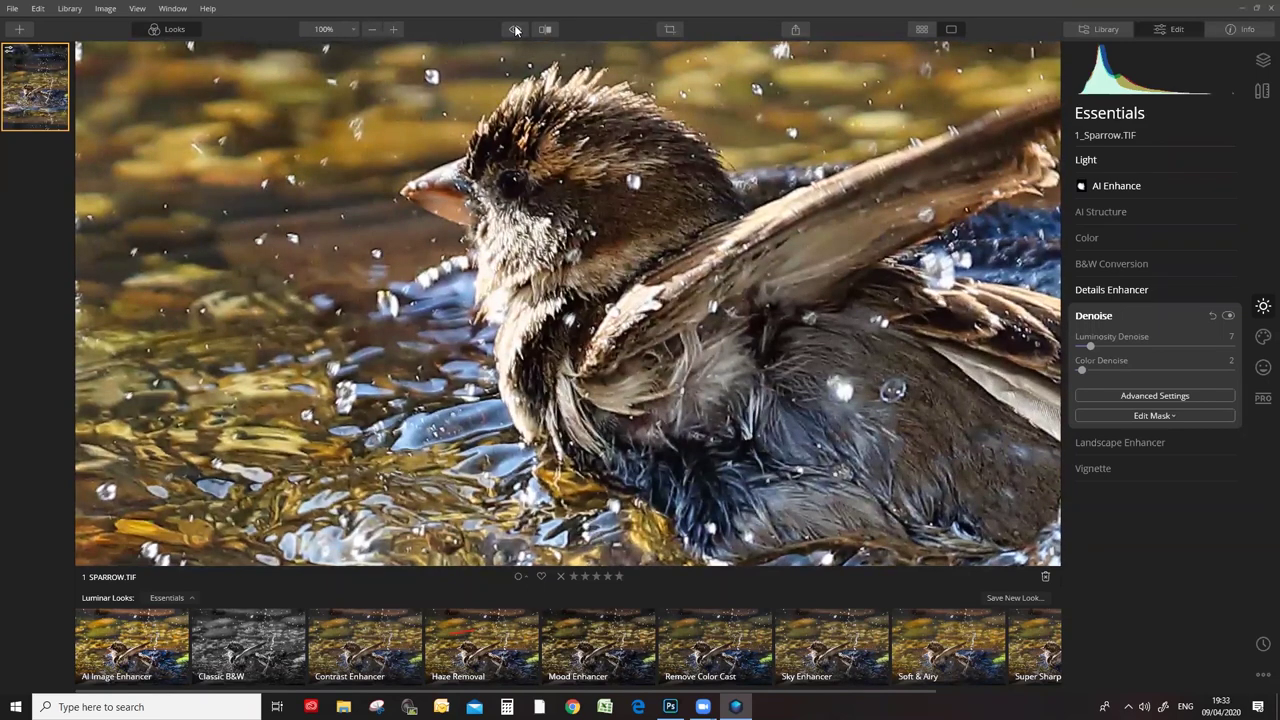
Review the Details Enhancer, Landscape Enhancer and Denoise settings.
click(1113, 290)
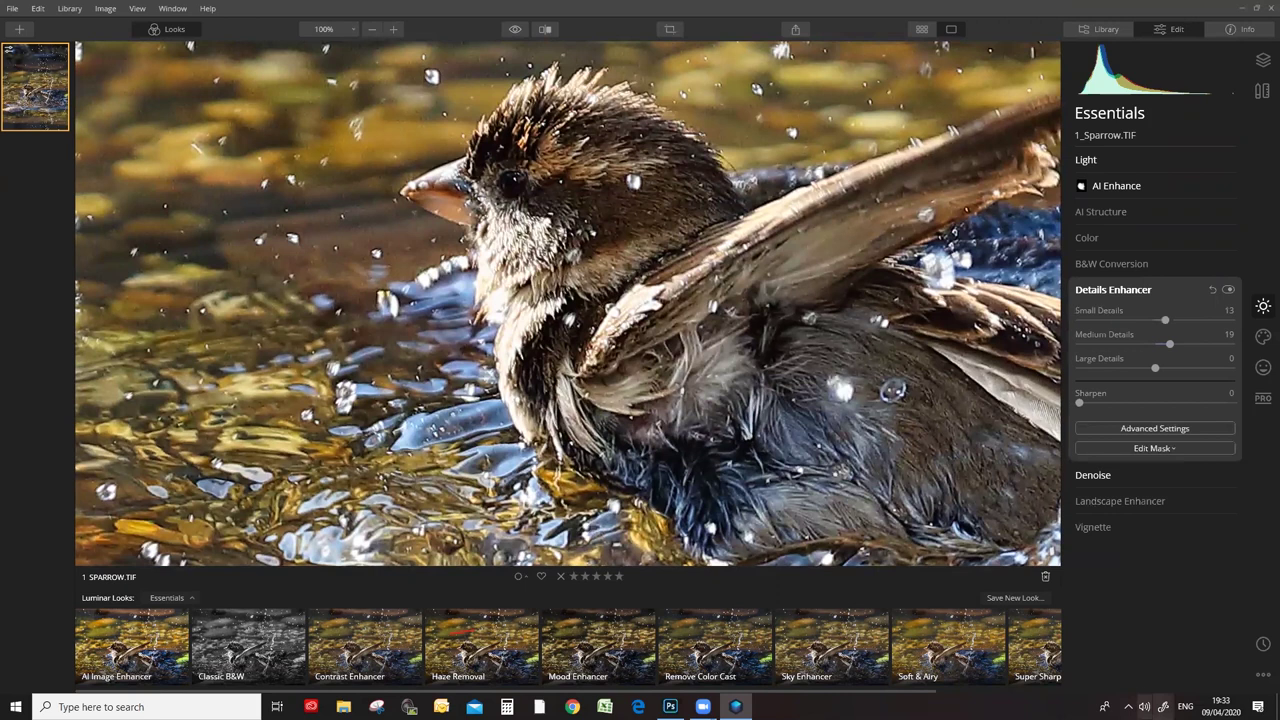
click(1094, 502)
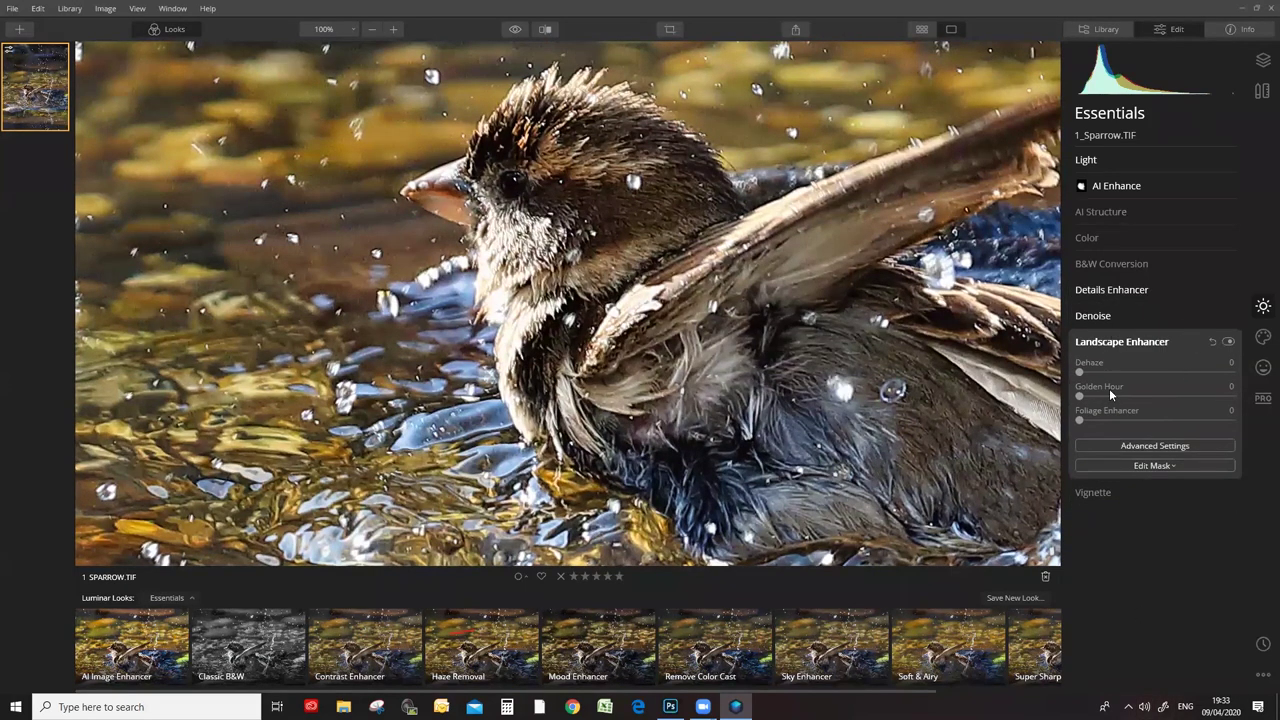
click(1085, 315)
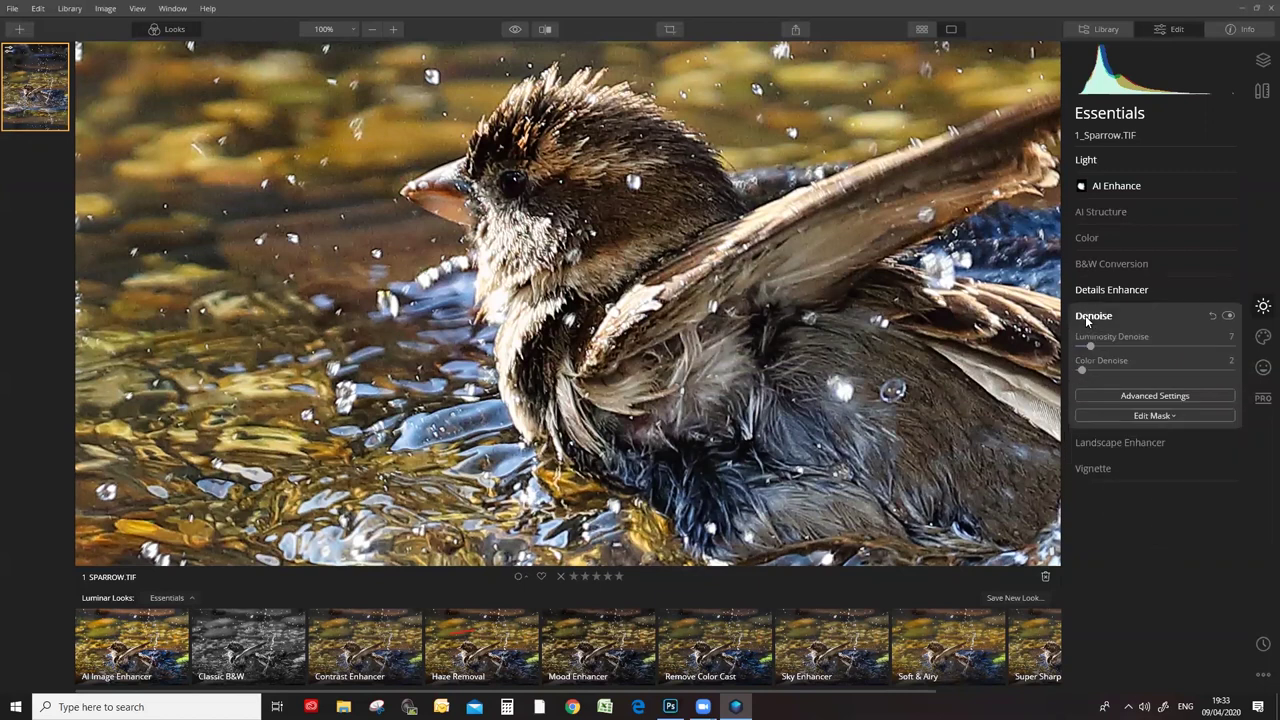
click(1085, 315)
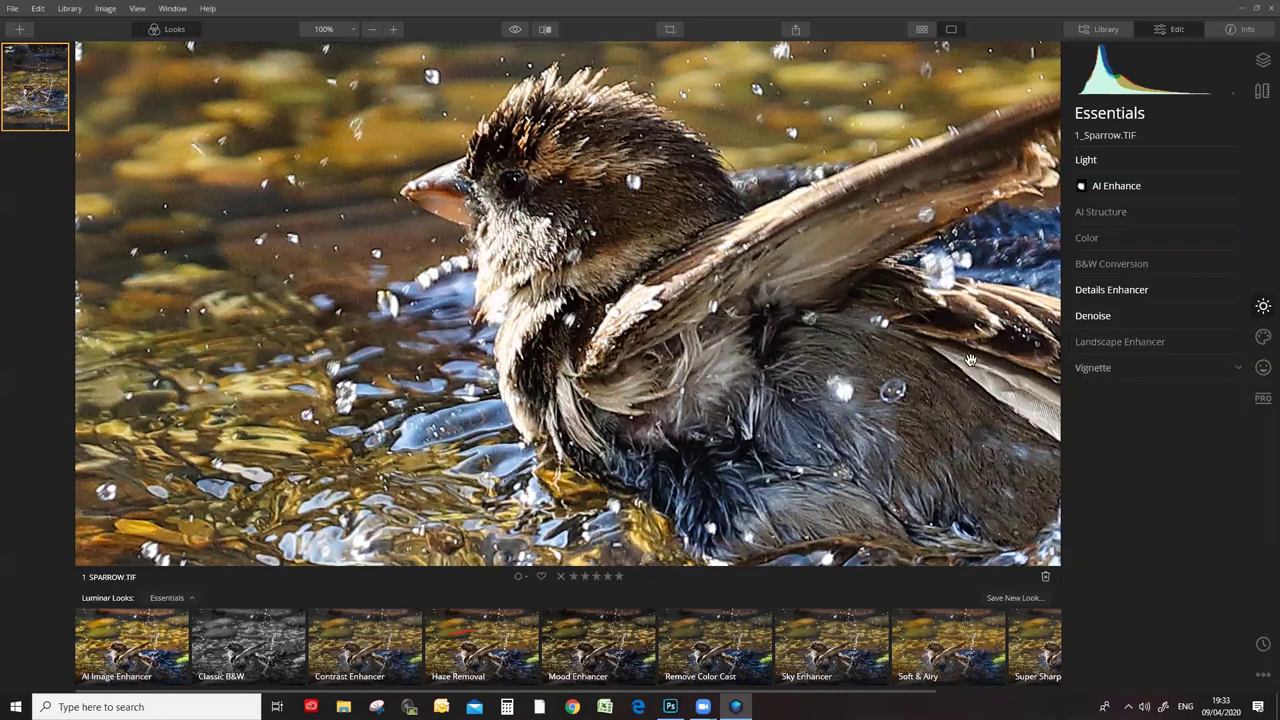
With the whole photo fitted to the screen, apply a Vignette with Amount -46 and Size 55.
click(352, 30)
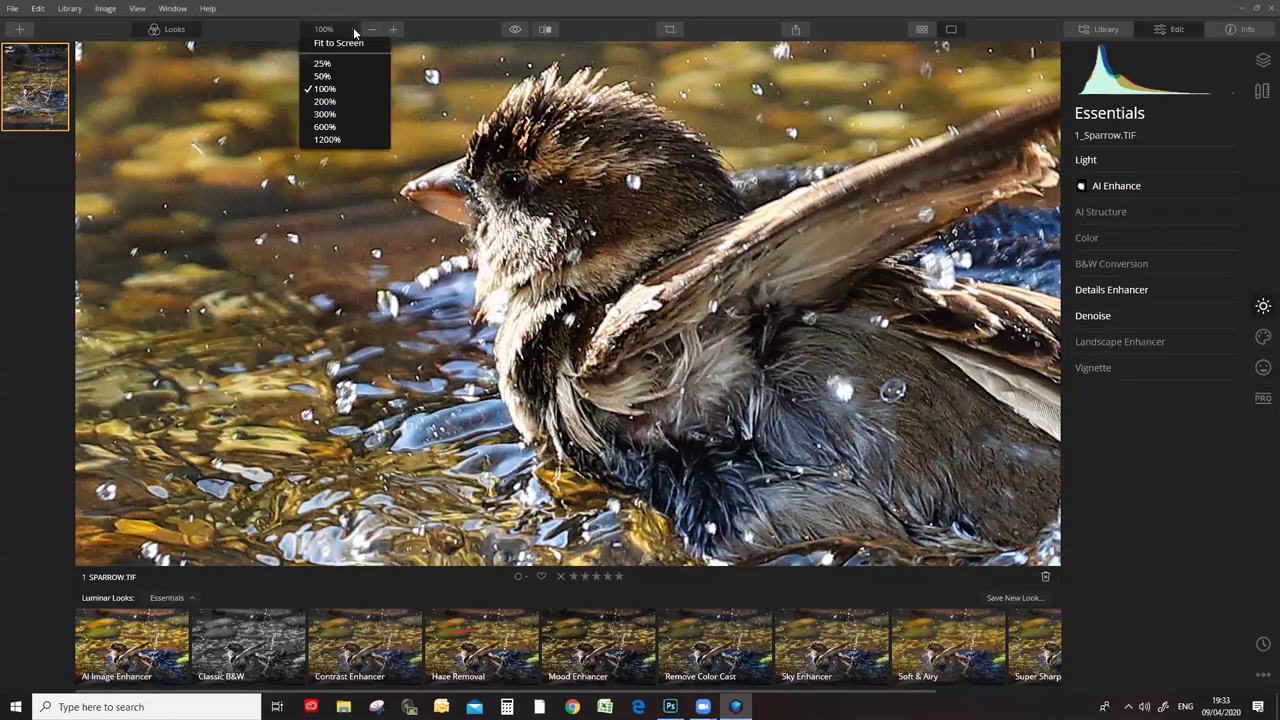
click(340, 44)
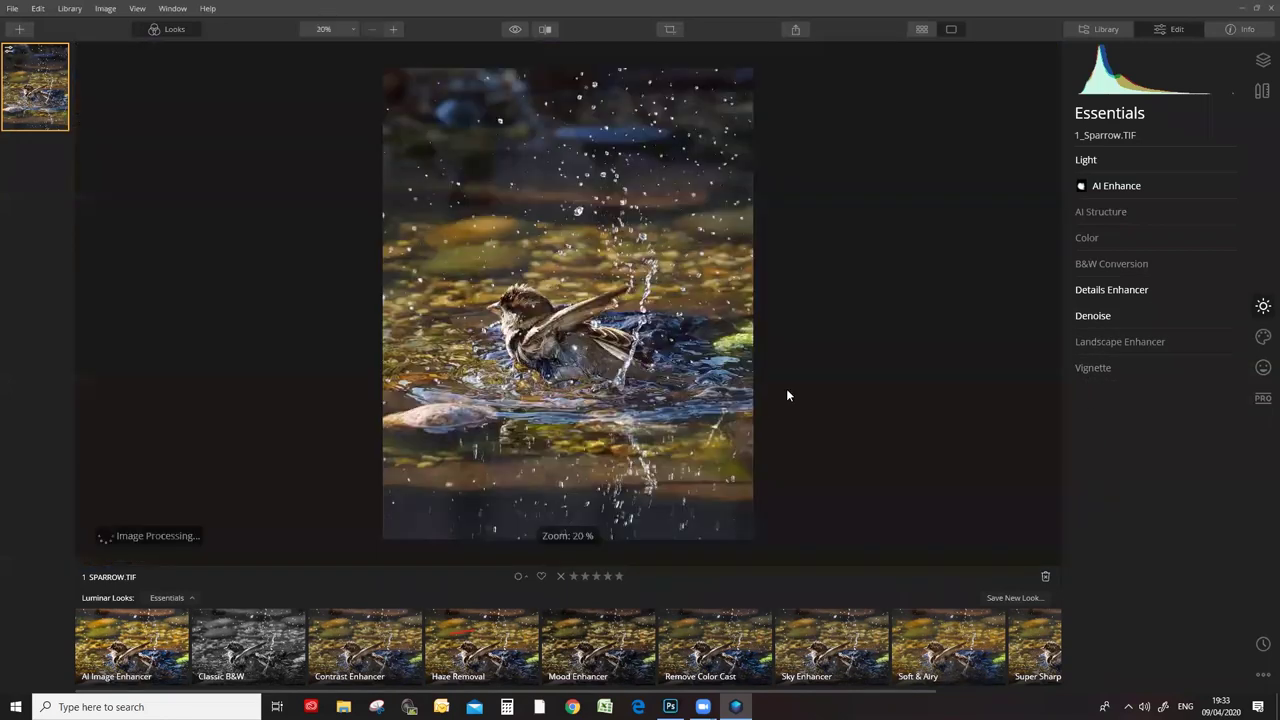
click(1093, 368)
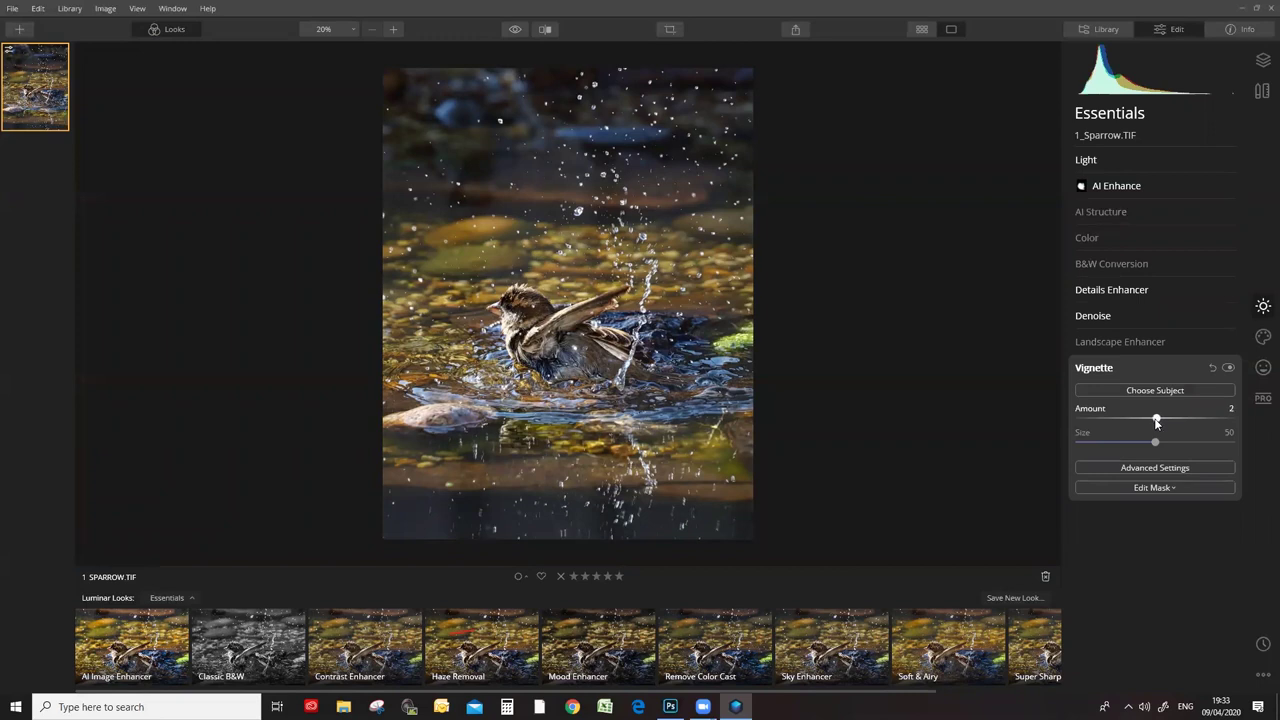
drag(1156, 420, 1118, 420)
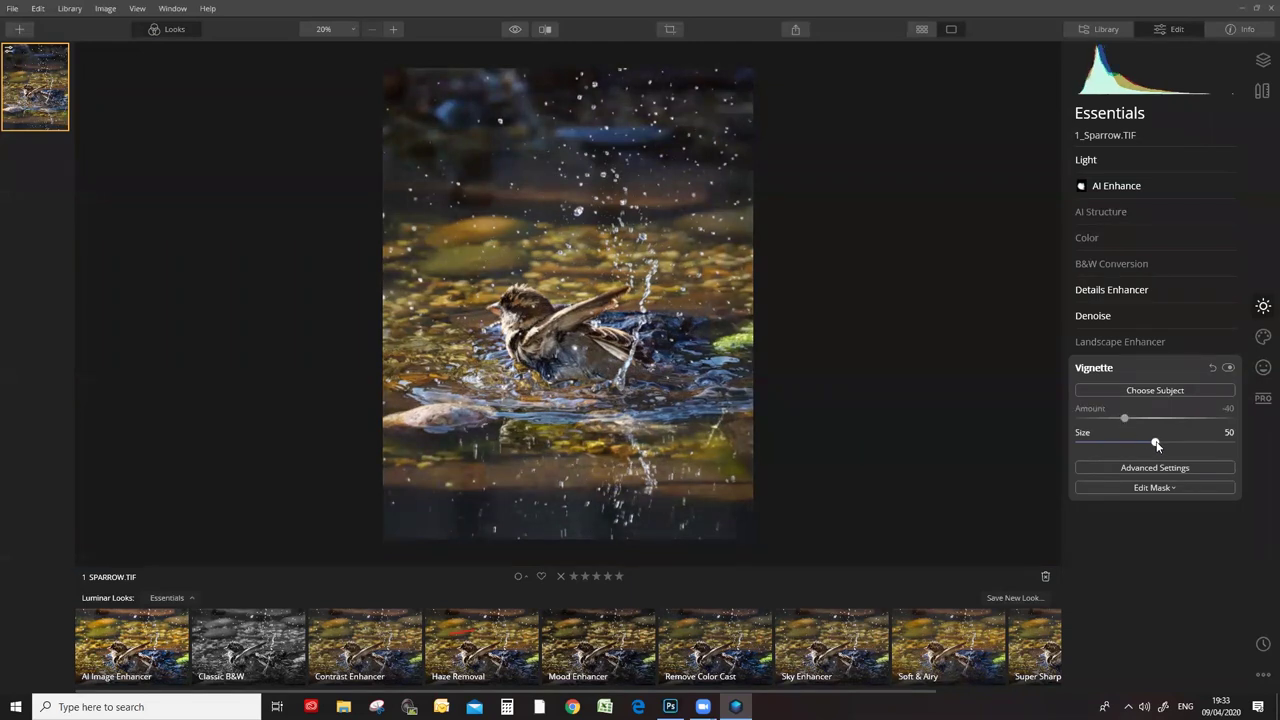
drag(1188, 440, 1163, 458)
drag(1125, 420, 1121, 422)
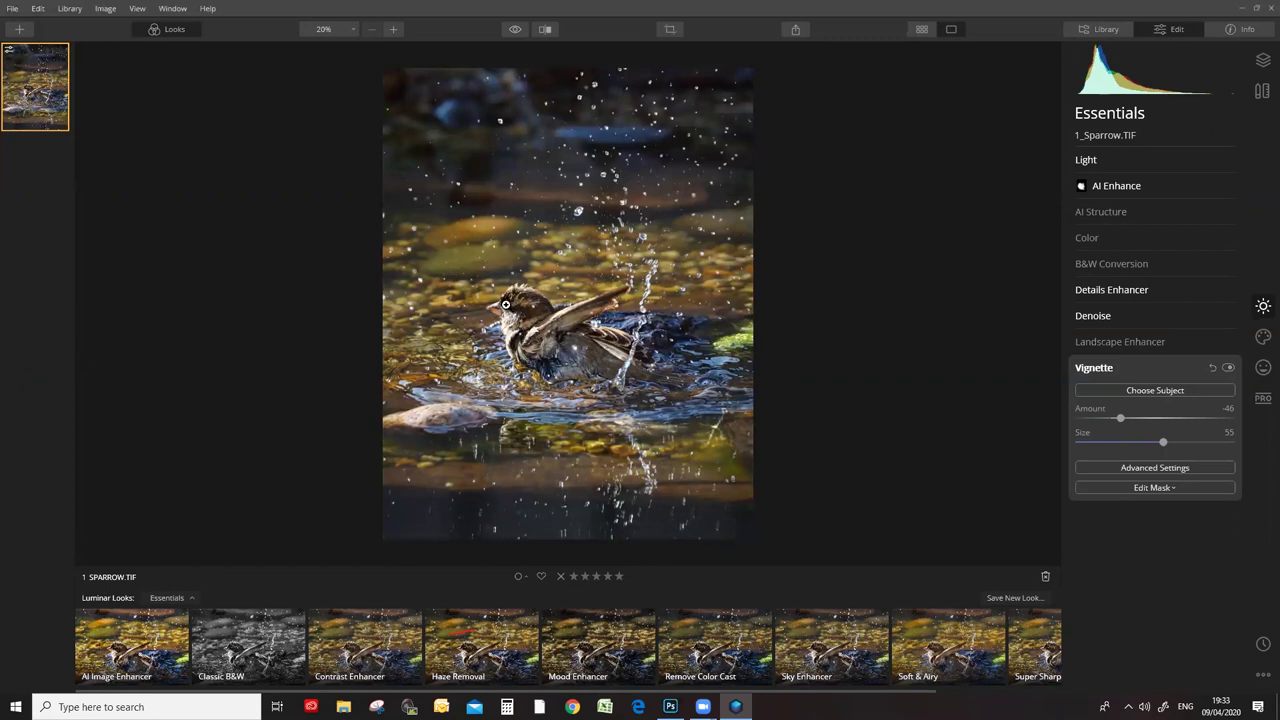
Examine the vignetted sparrow and the surrounding water at 50% zoom.
click(394, 30)
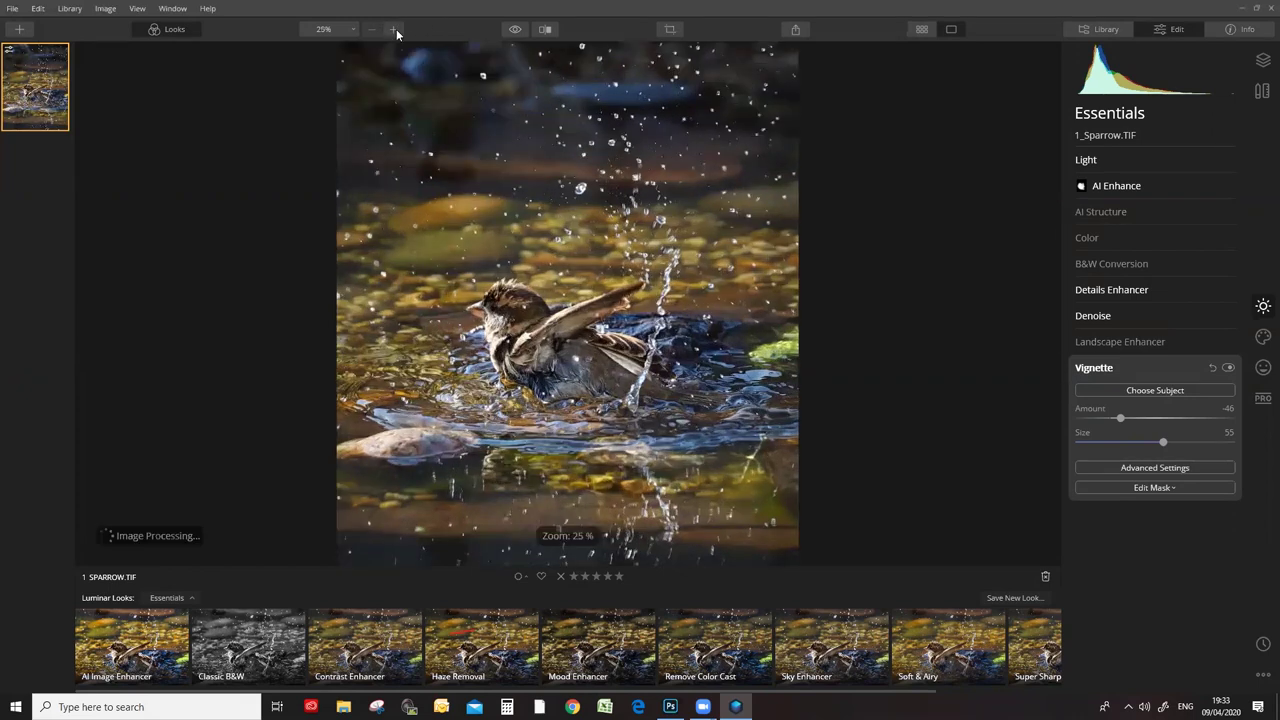
click(395, 31)
drag(620, 432, 620, 280)
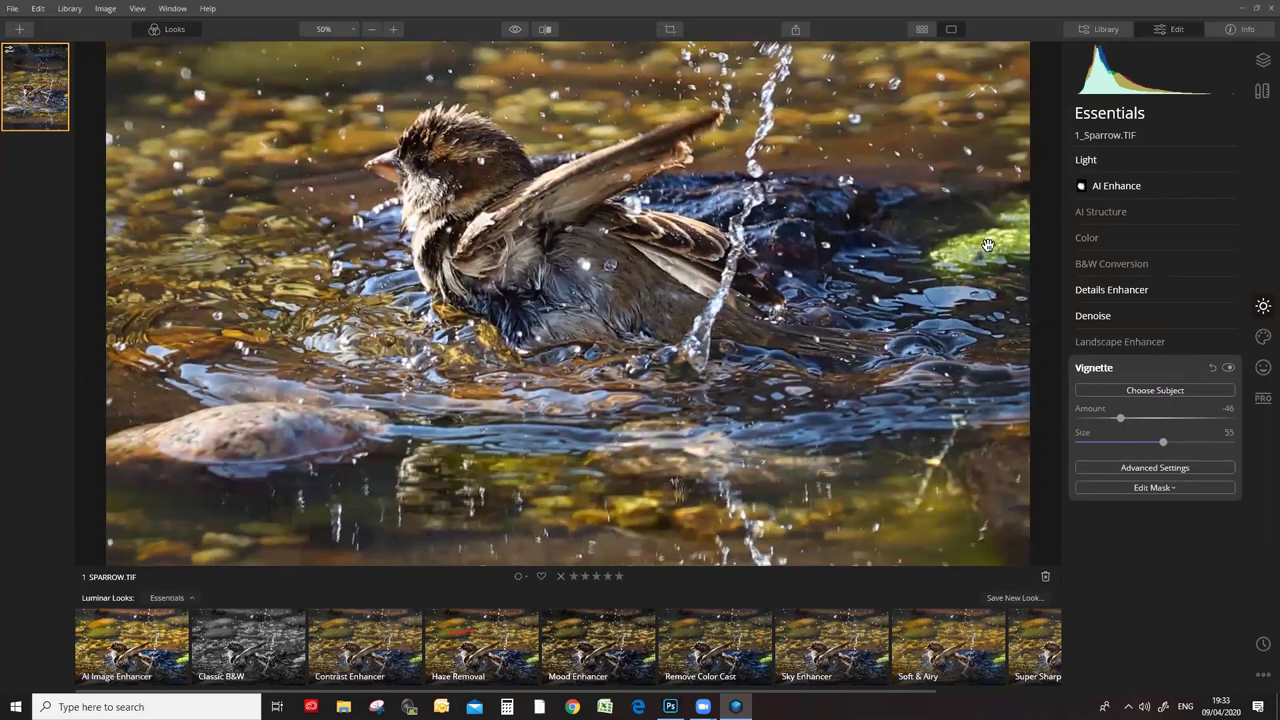
click(1098, 368)
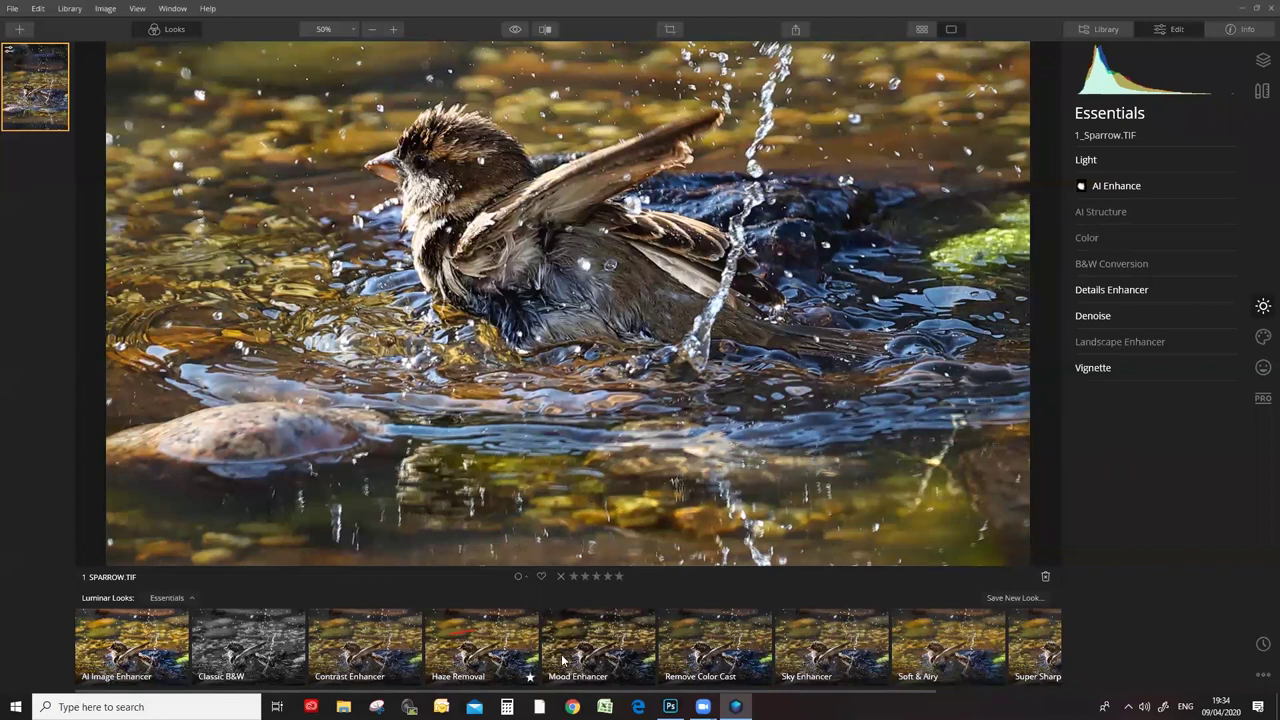
Try out the Essentials looks on the photo, including Soft & Airy, Haze Removal and Super Sharp.
click(990, 656)
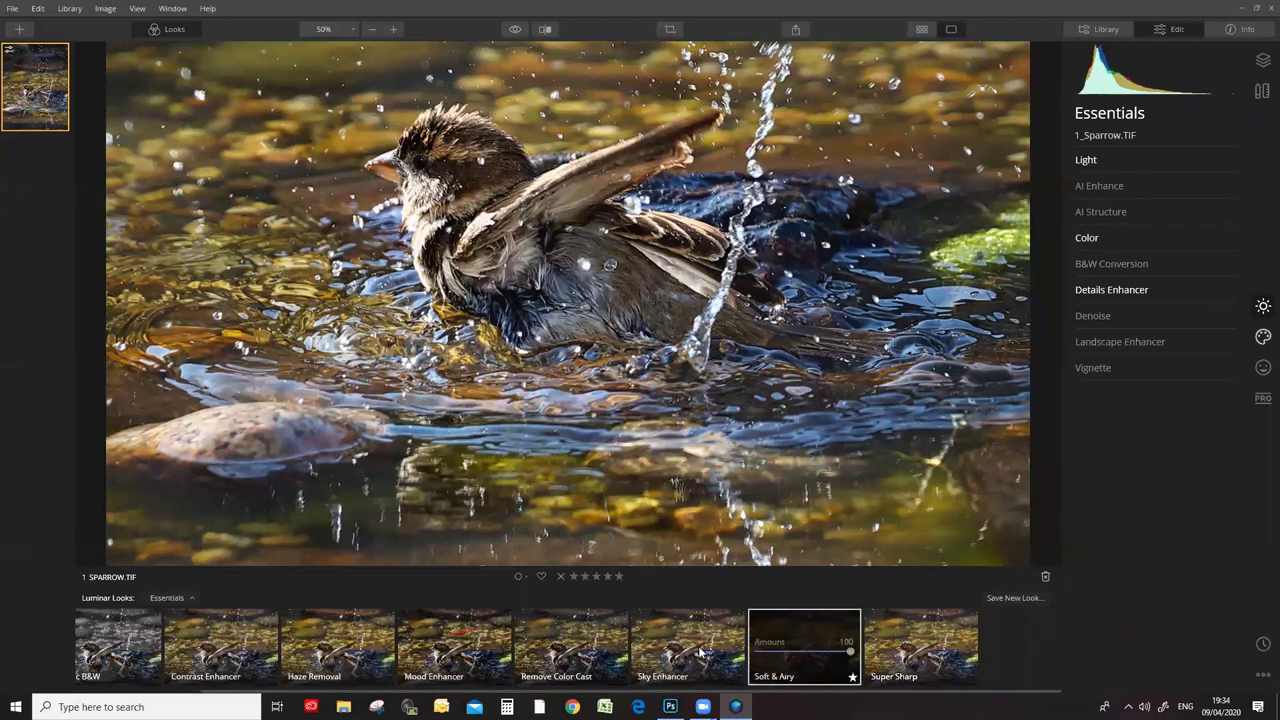
click(700, 652)
key(Left)
key(Left)
key(Left)
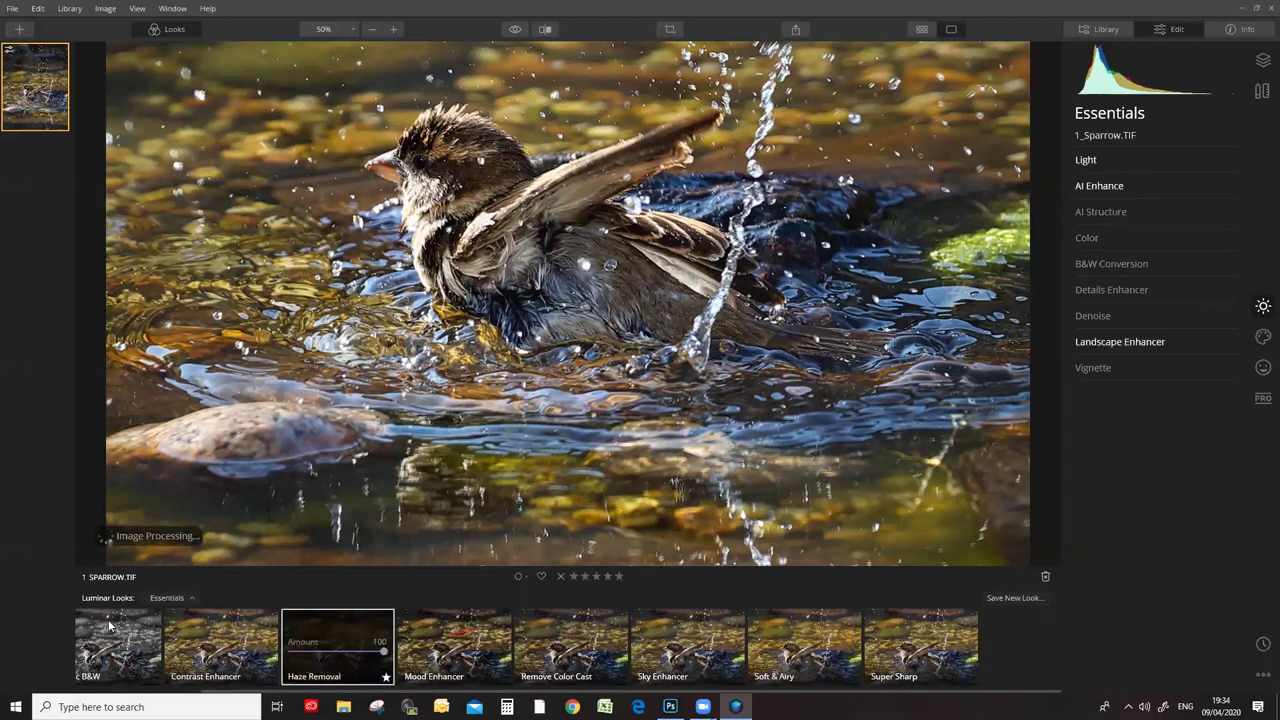
key(Right)
key(Right)
key(Right)
key(Right)
key(Right)
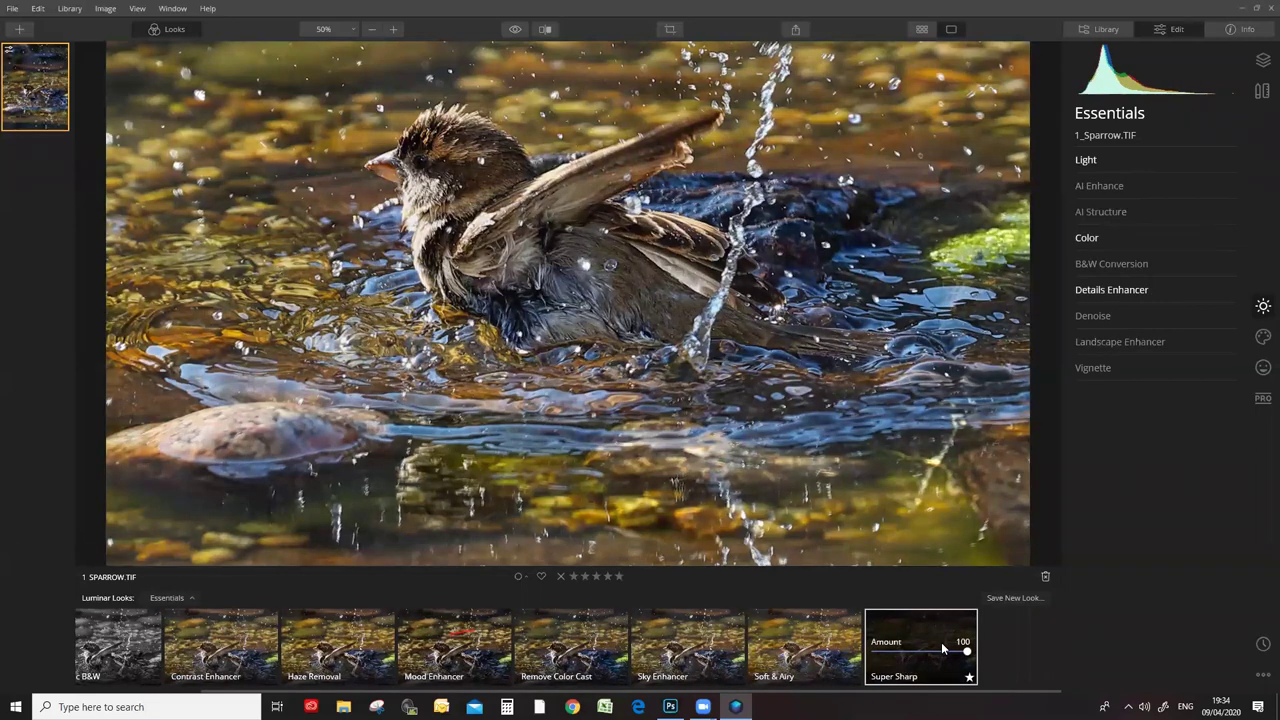
key(Left)
key(Left)
key(Left)
key(Left)
key(Left)
key(Left)
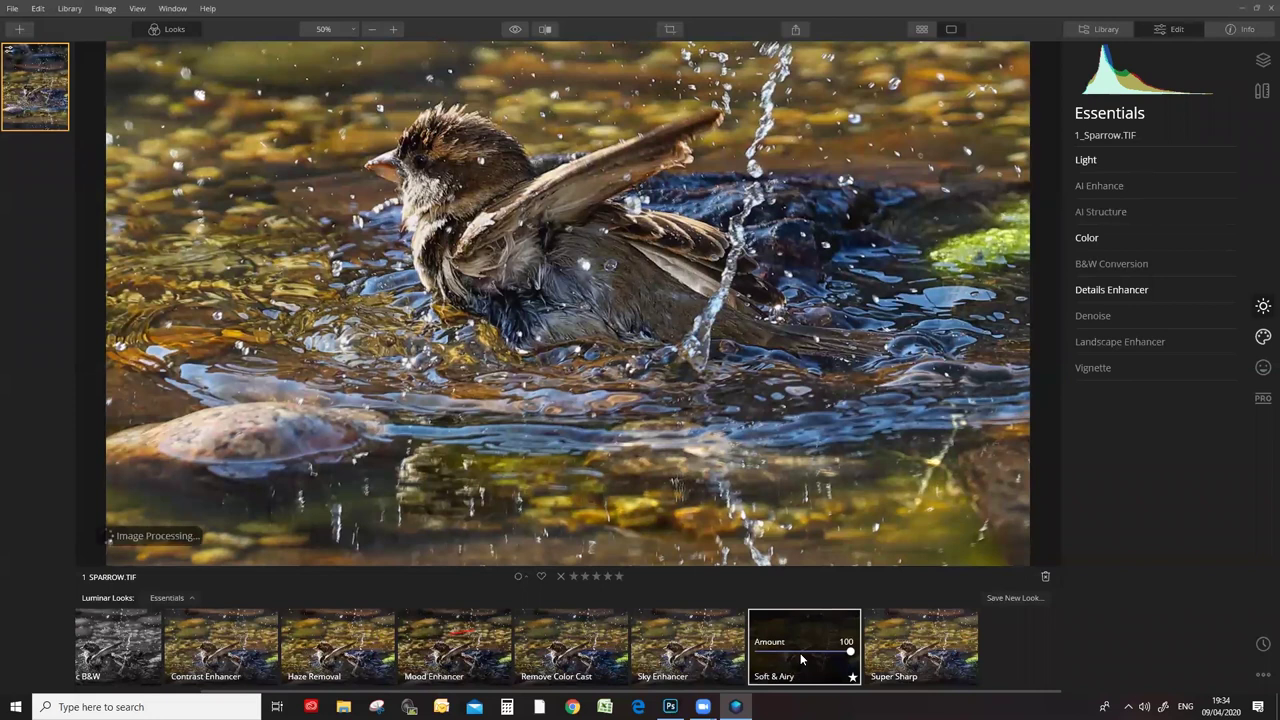
Apply the AI Image Enhancer look with Amount 36, trying Classic B&W for comparison.
click(90, 651)
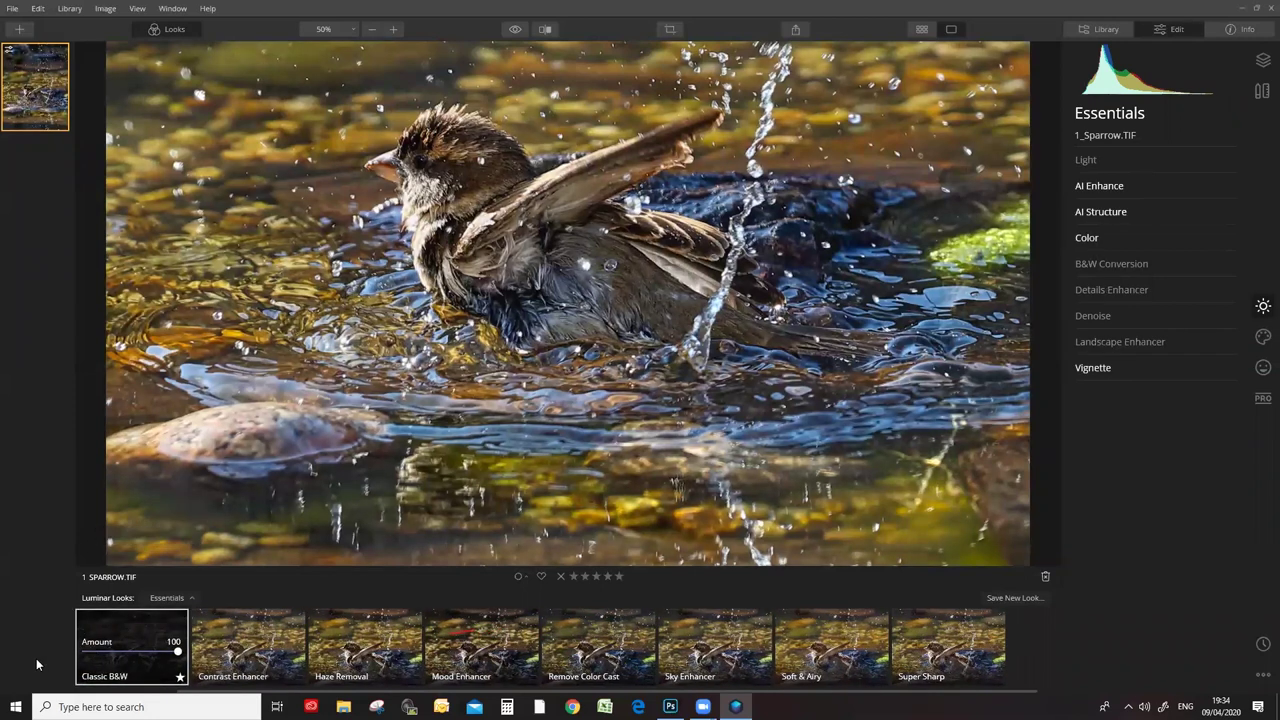
key(Left)
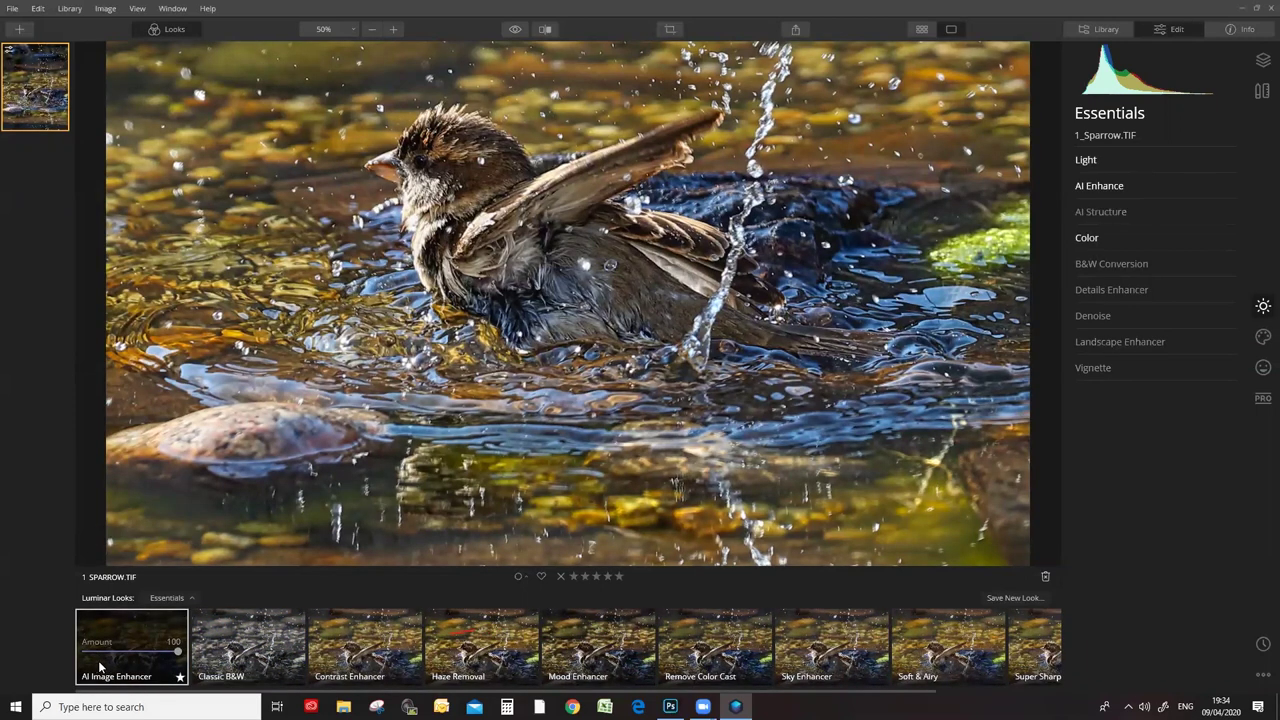
click(204, 678)
drag(177, 651, 118, 651)
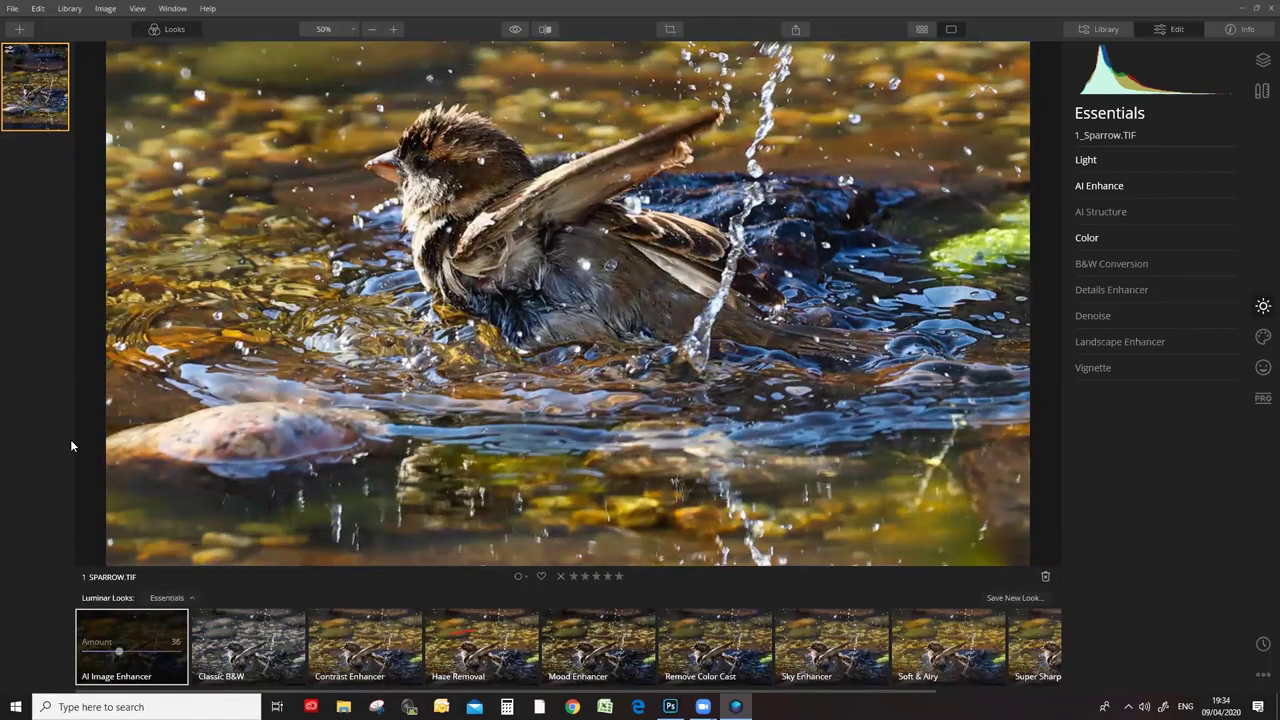
click(246, 650)
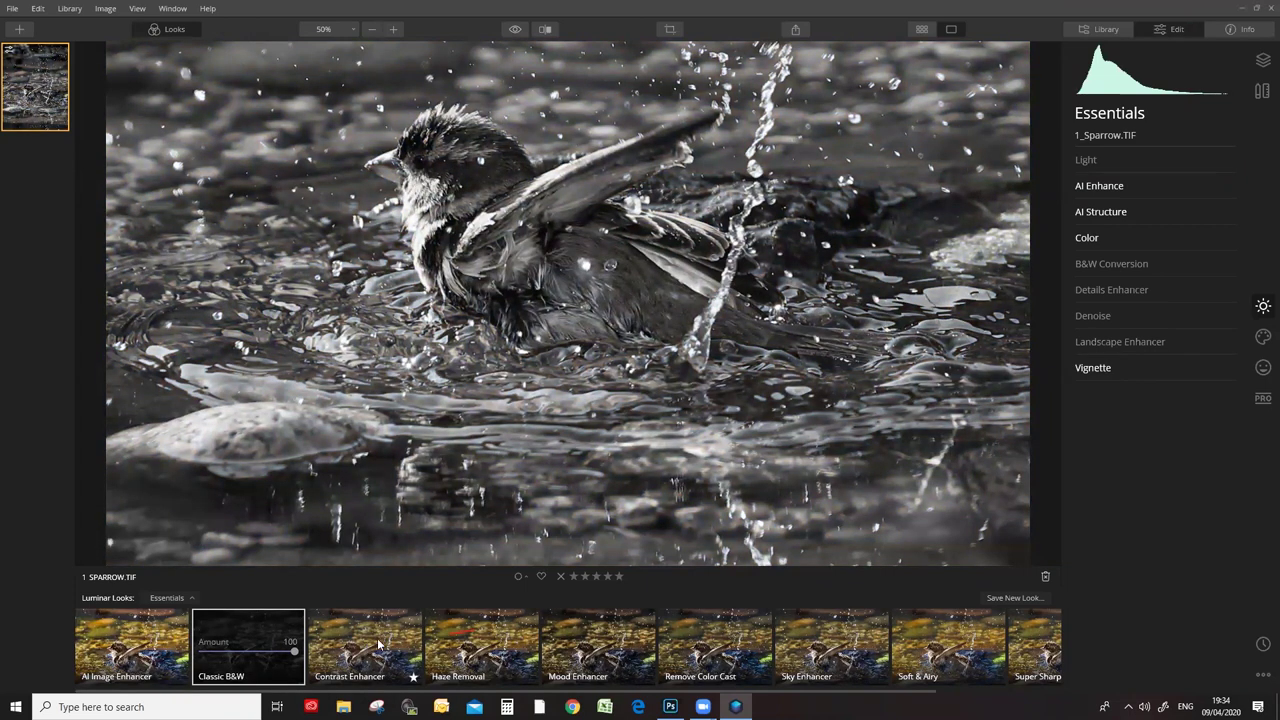
click(140, 636)
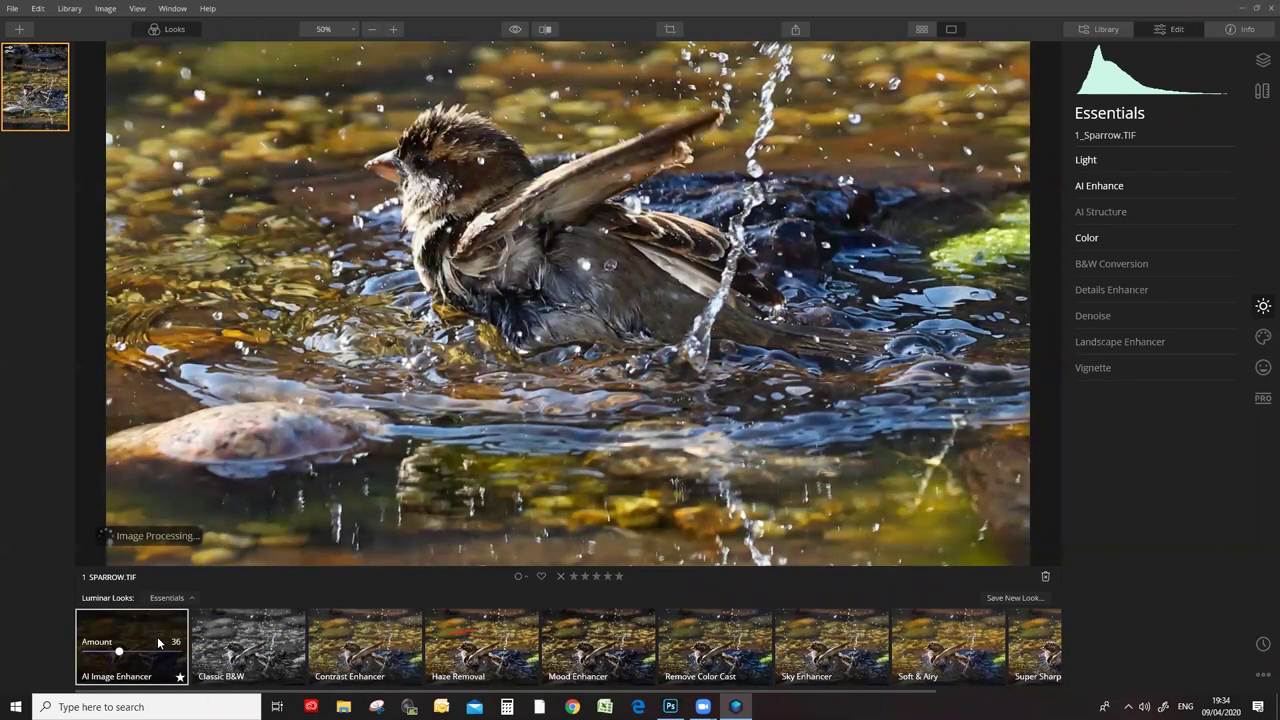
Fit the photo to the screen and compare it with the AI Enhance adjustment switched on and off.
right_click(710, 152)
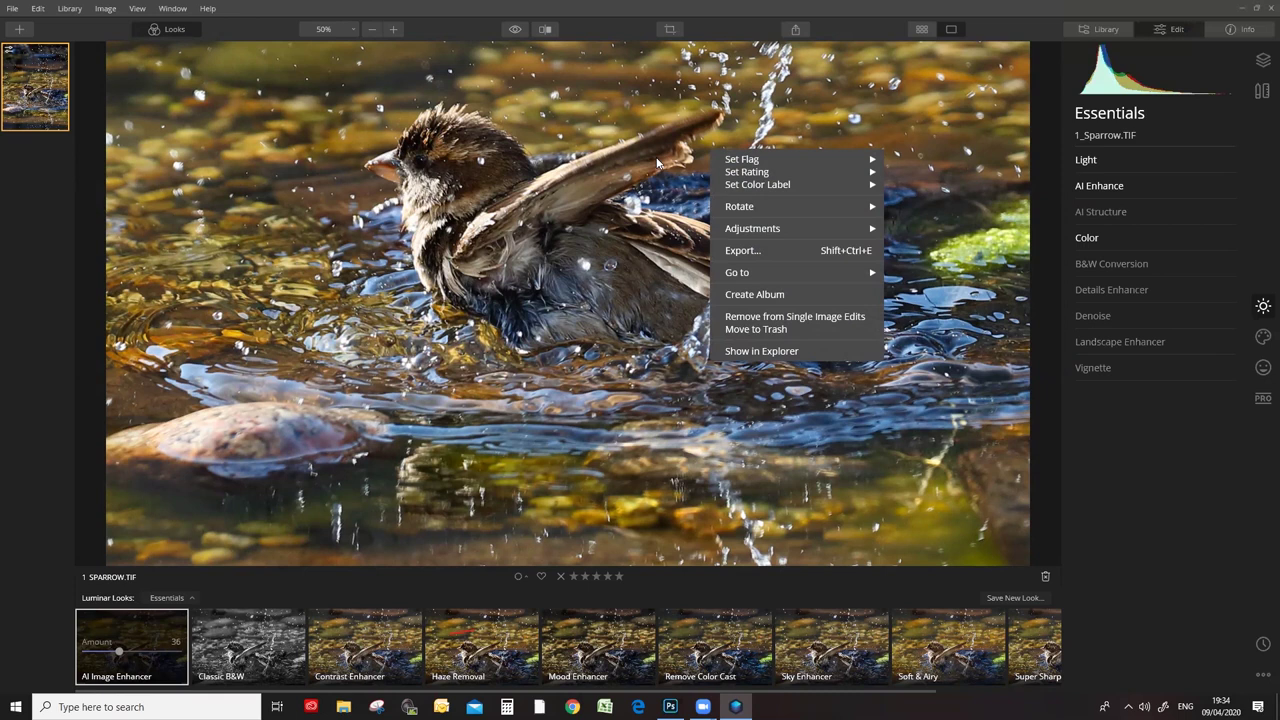
click(353, 28)
click(345, 44)
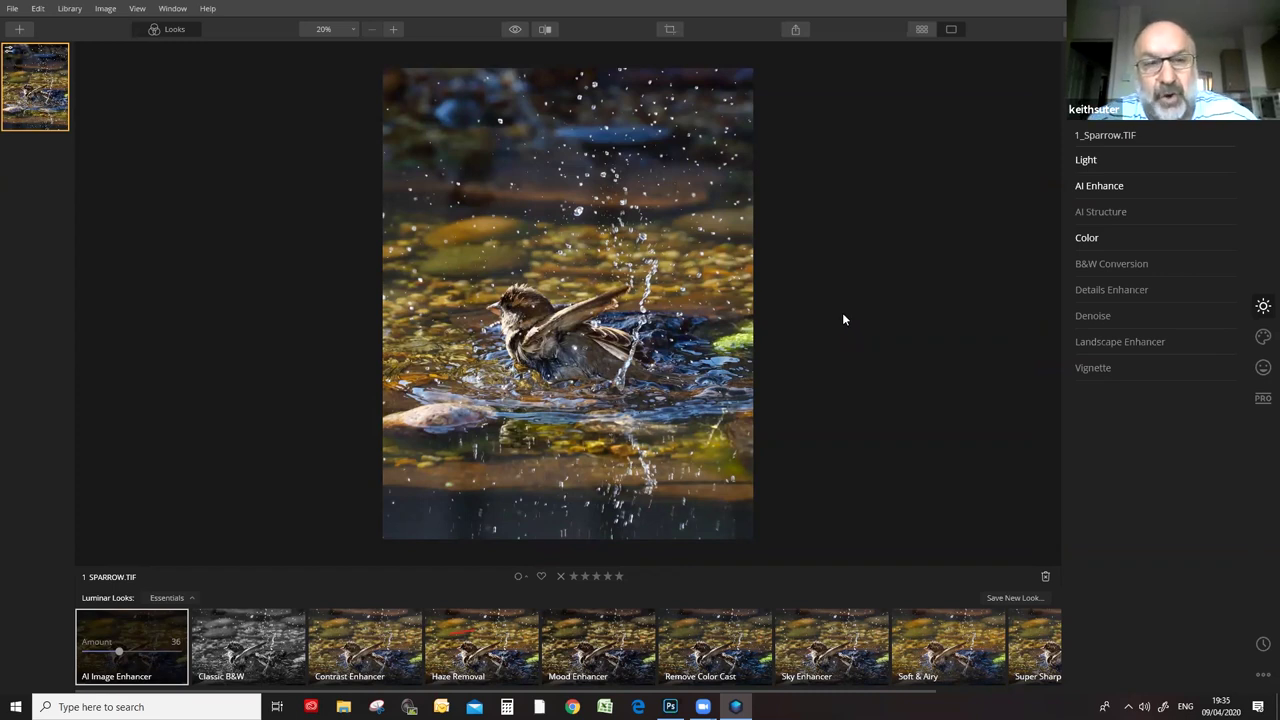
click(1087, 162)
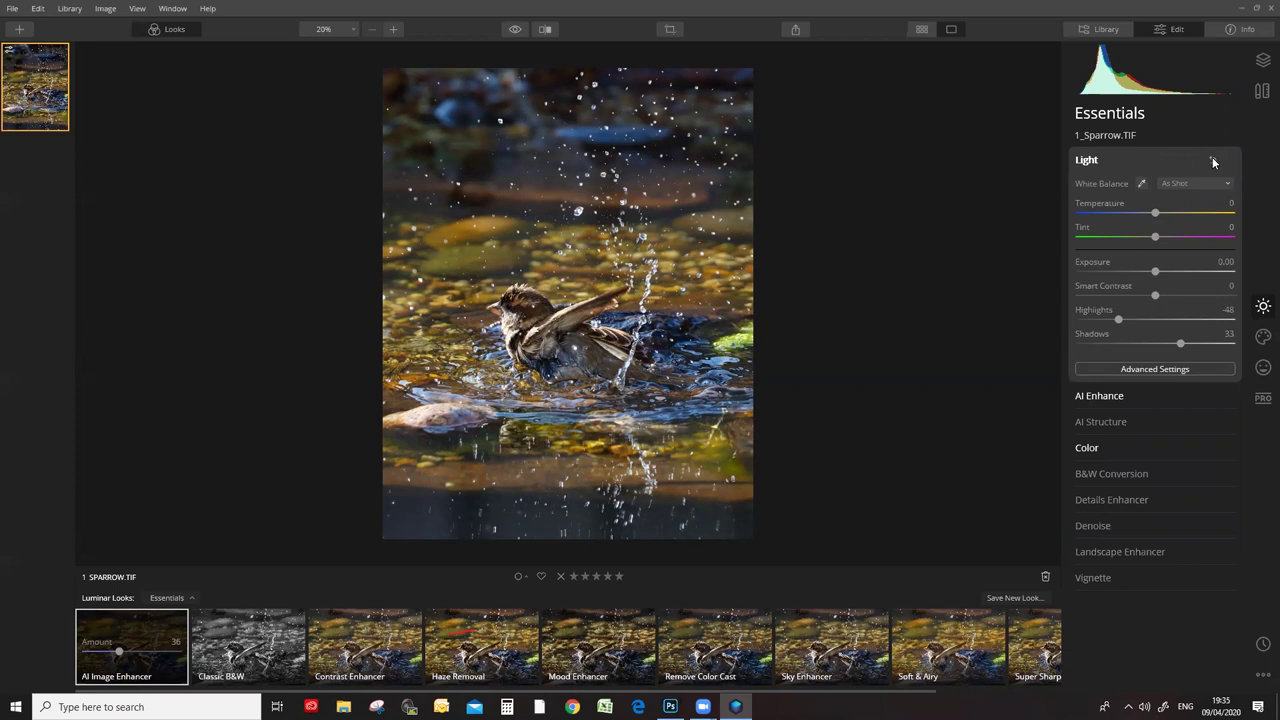
click(1097, 396)
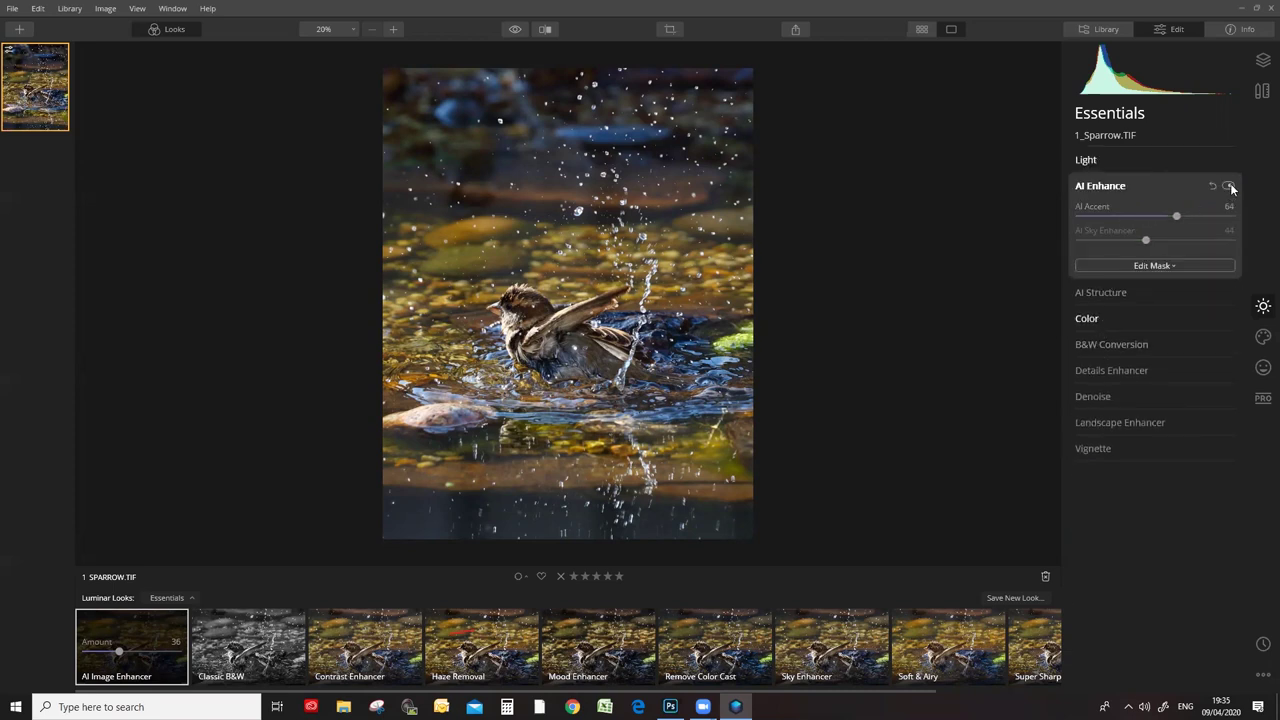
click(1229, 186)
click(1229, 186)
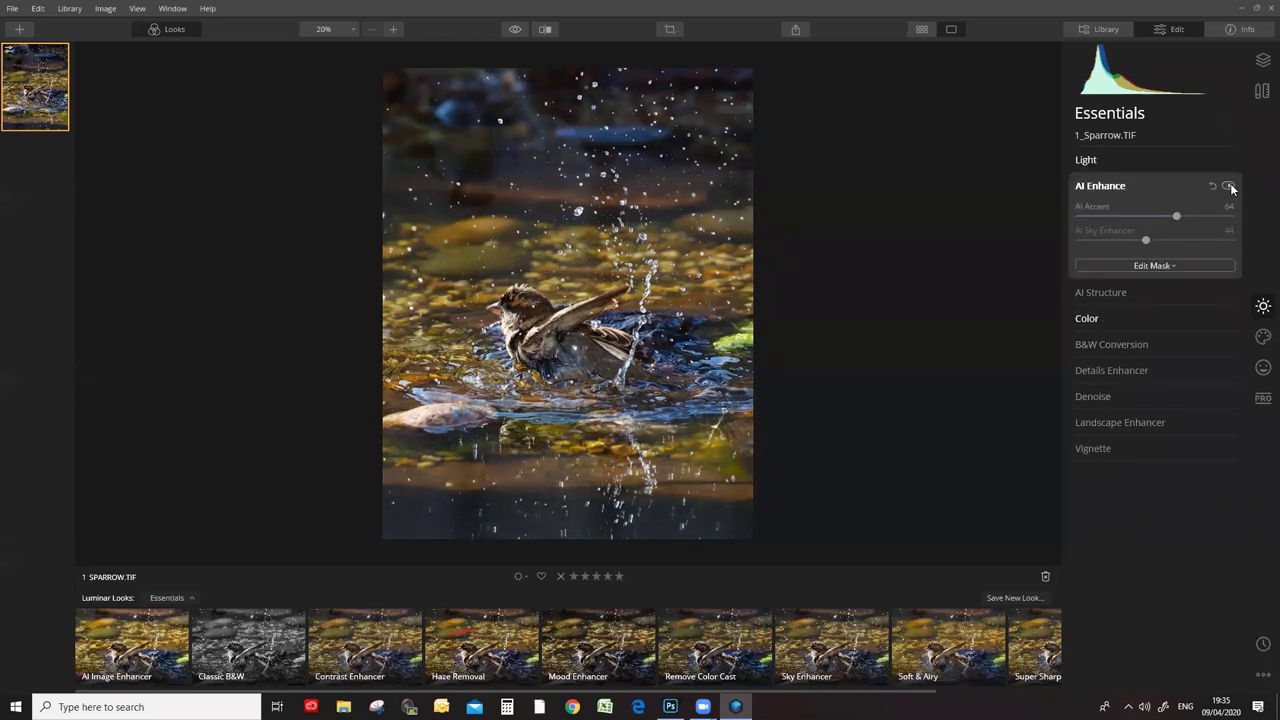
click(1229, 186)
click(1229, 186)
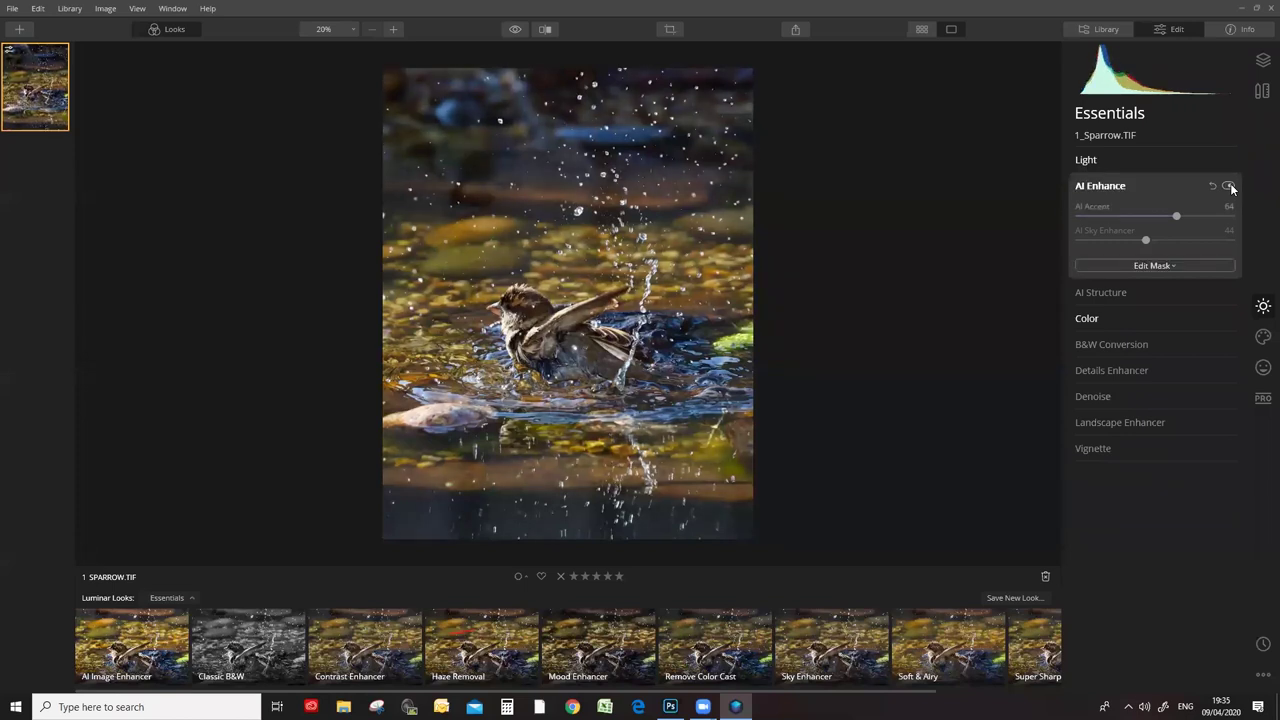
click(1229, 186)
click(1229, 186)
click(1229, 186)
click(1229, 186)
click(1229, 186)
click(1229, 186)
click(1090, 185)
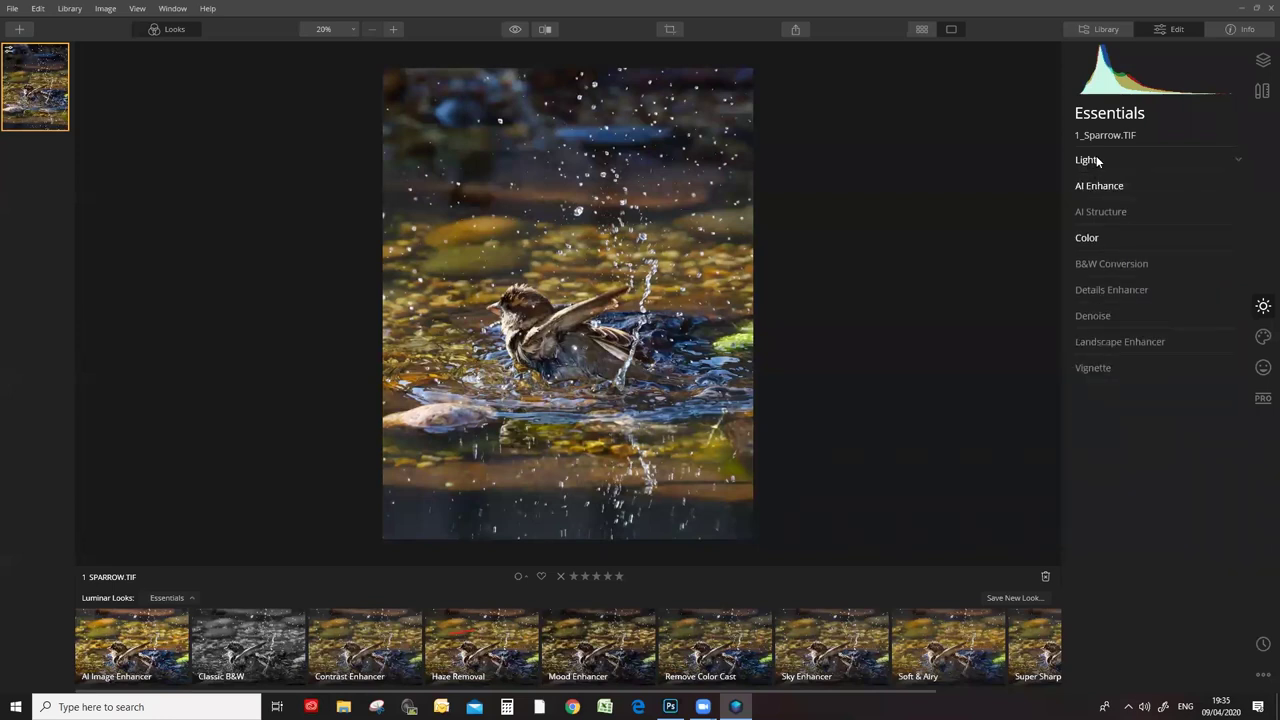
Cool the photo's white balance in the Light adjustments by setting Temperature to -16.
click(1098, 158)
click(1098, 160)
click(1098, 160)
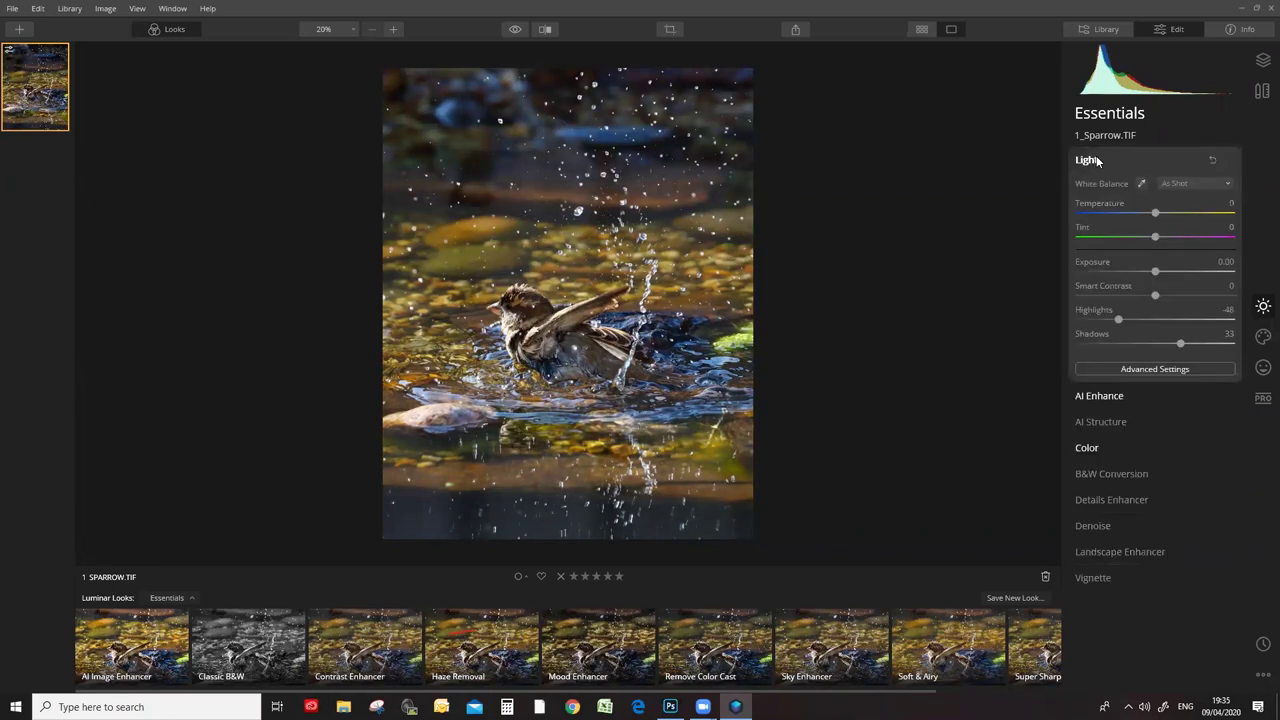
click(1098, 160)
click(1098, 160)
drag(1155, 215, 1122, 221)
drag(1121, 218, 1128, 218)
drag(1128, 217, 1131, 217)
drag(1136, 218, 1142, 217)
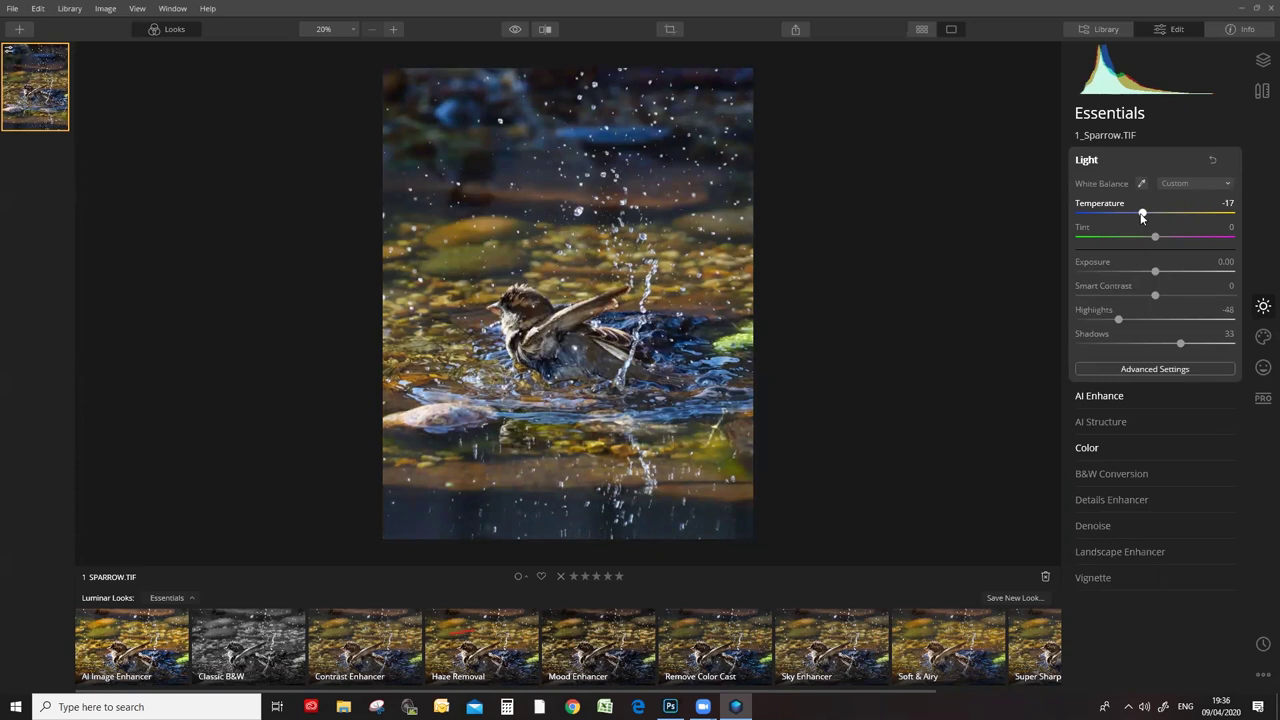
Test a higher Exposure on the photo and reset it to 0.00.
drag(1154, 272, 1218, 270)
double_click(1141, 270)
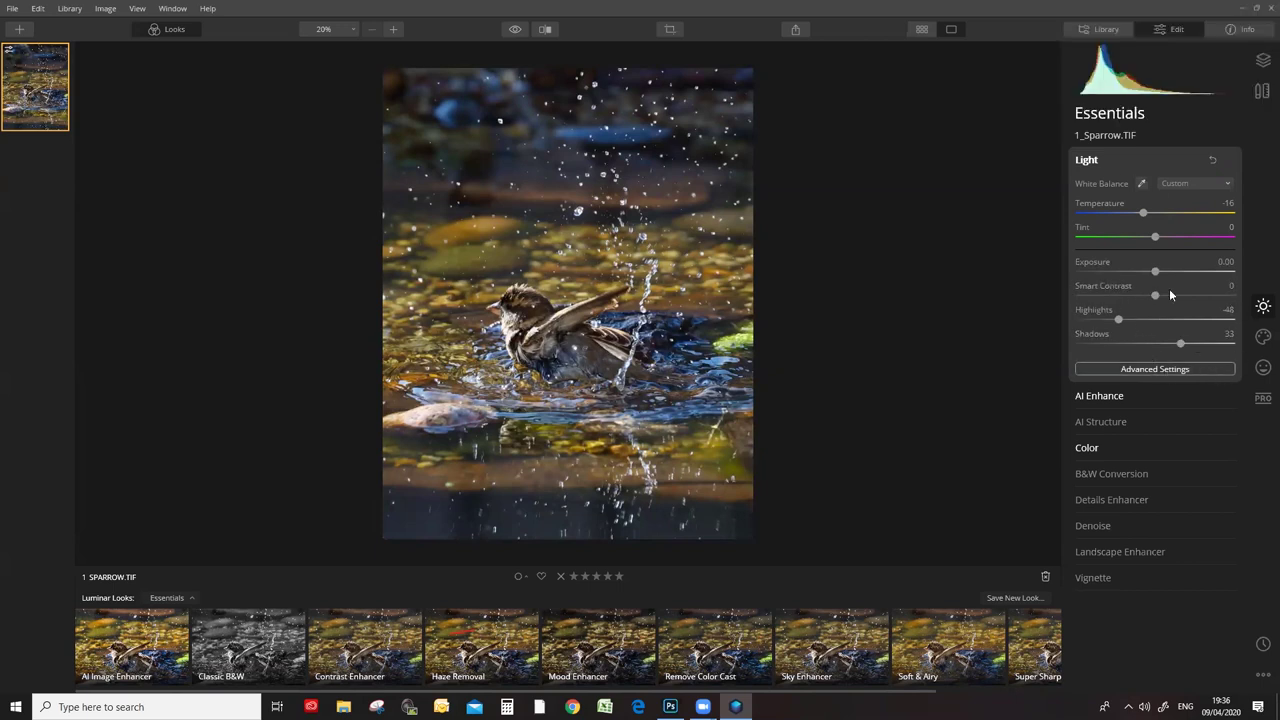
click(1086, 160)
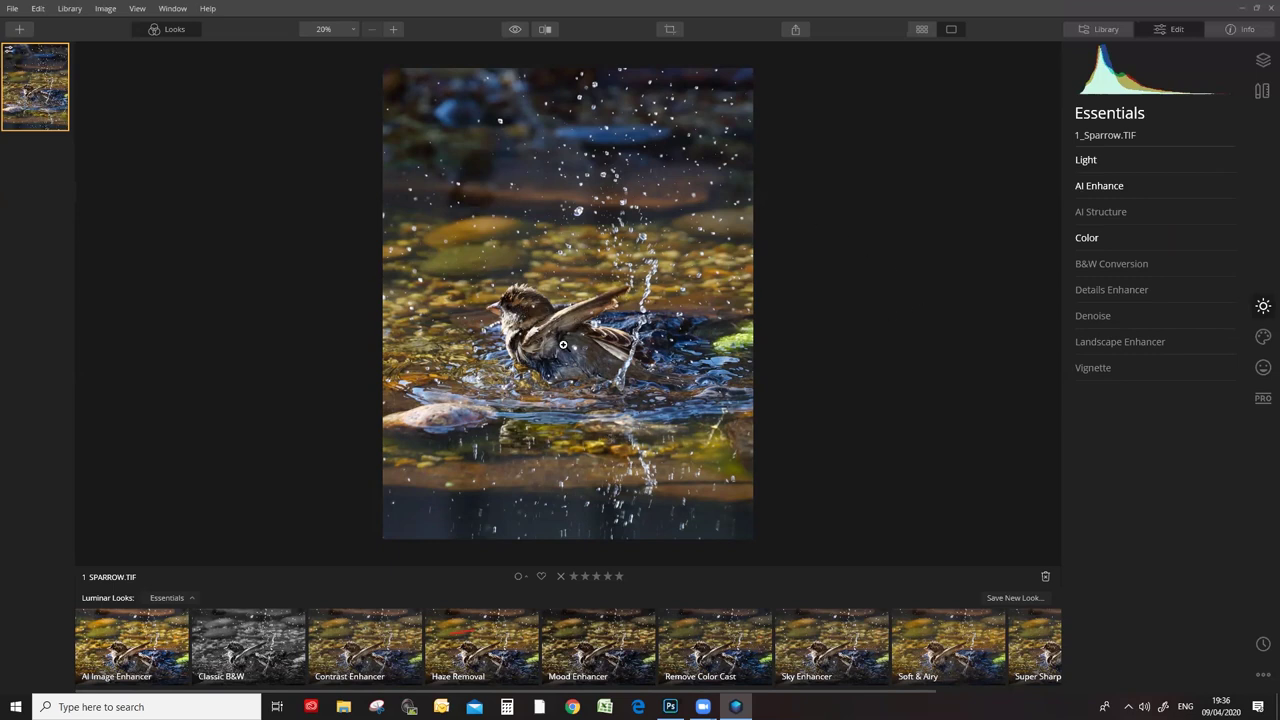
Try export settings of TIFF format, sRGB colour space and 16-bit depth for the photo, and cancel the export.
click(12, 9)
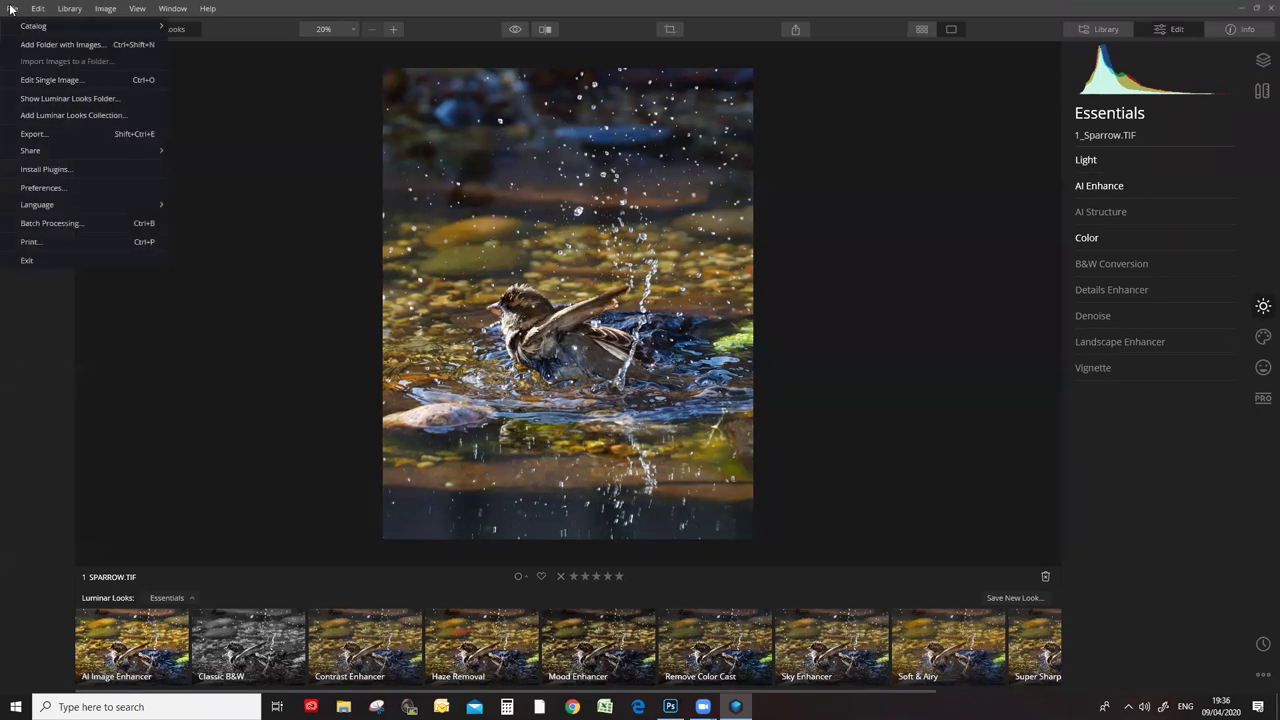
click(49, 132)
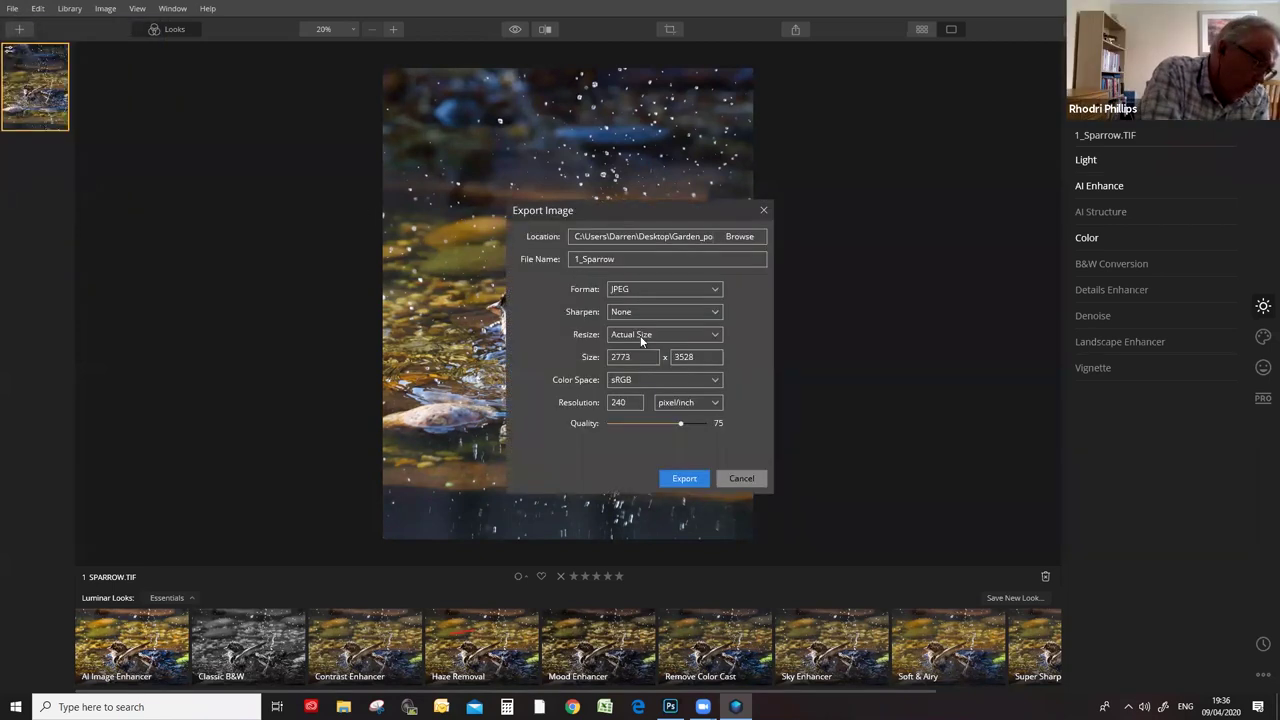
click(664, 284)
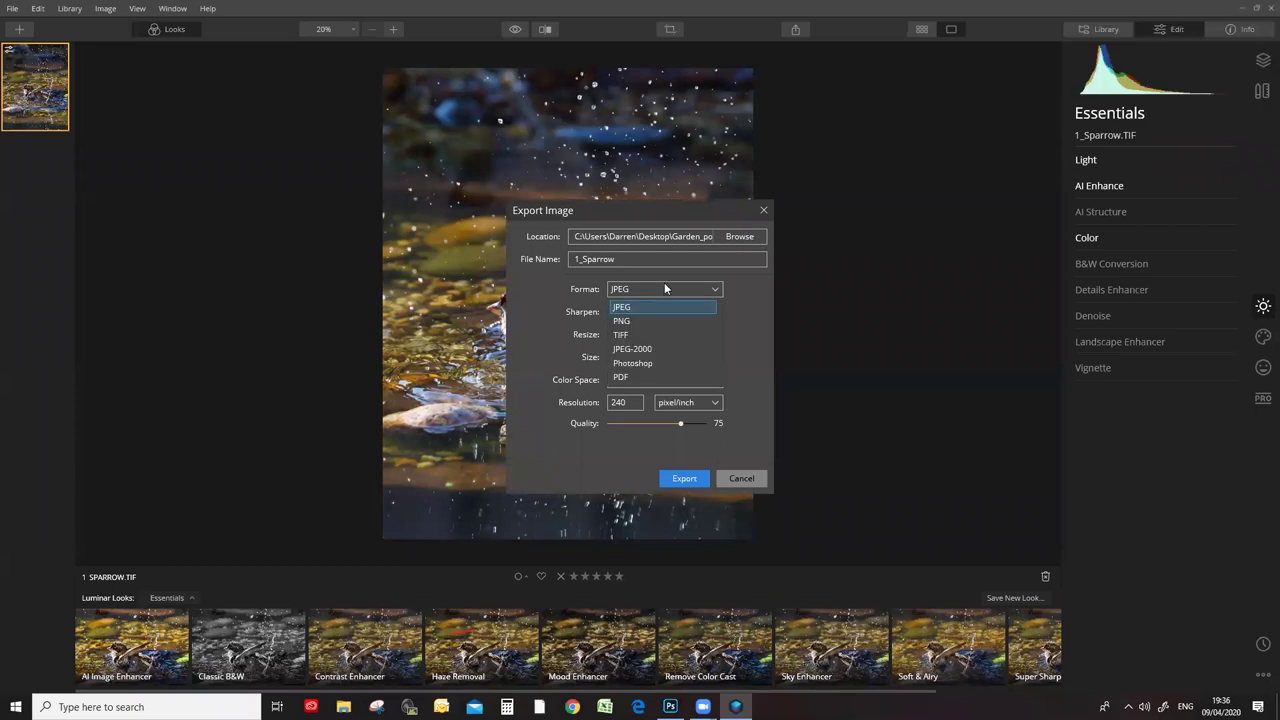
click(628, 335)
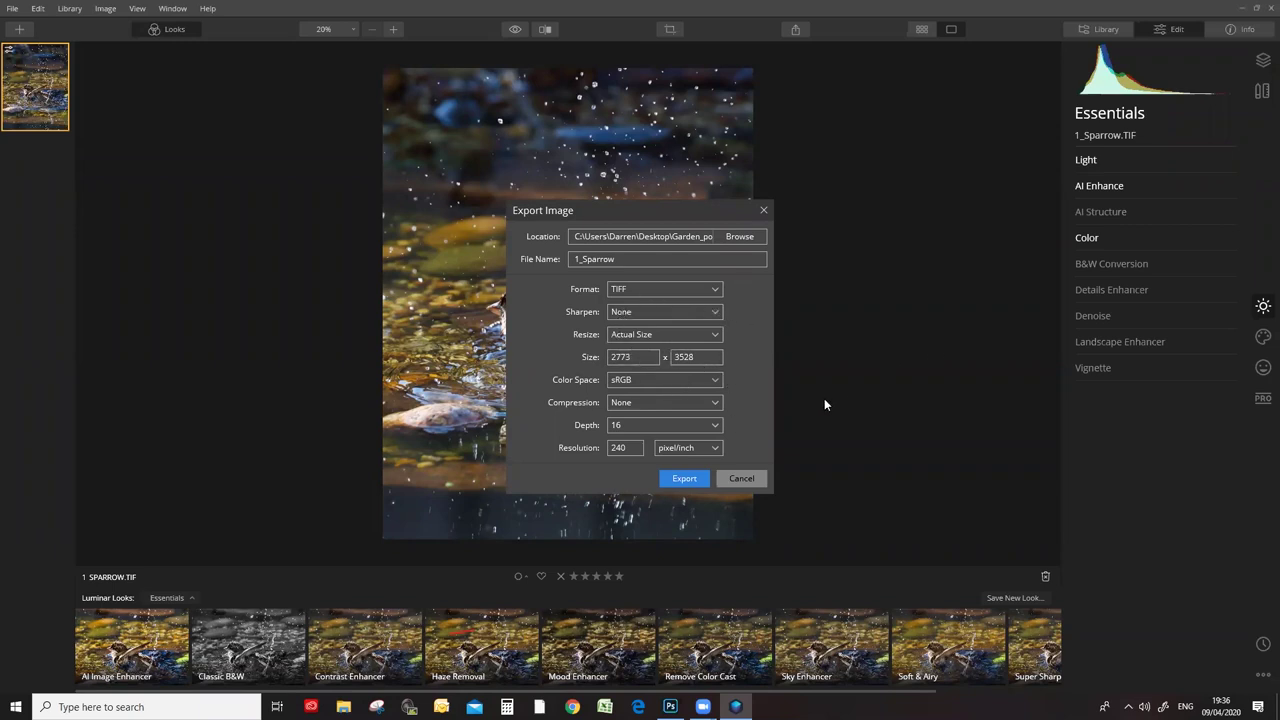
click(646, 379)
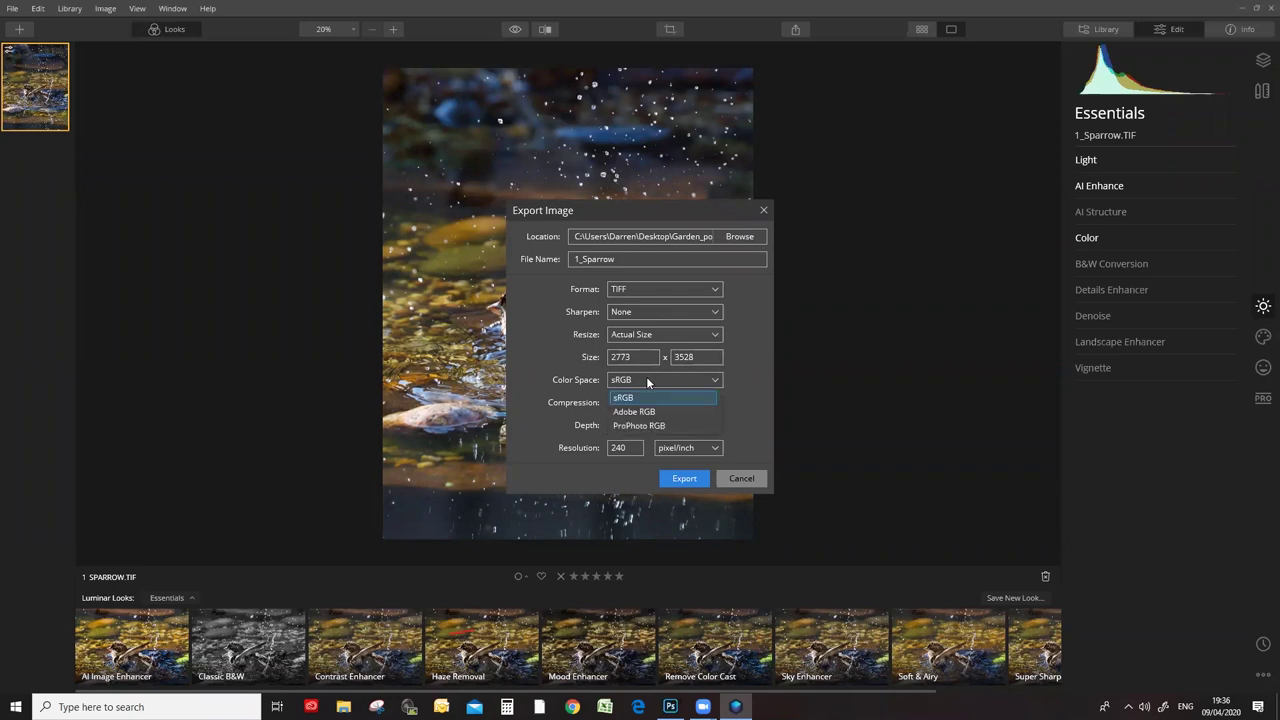
click(643, 398)
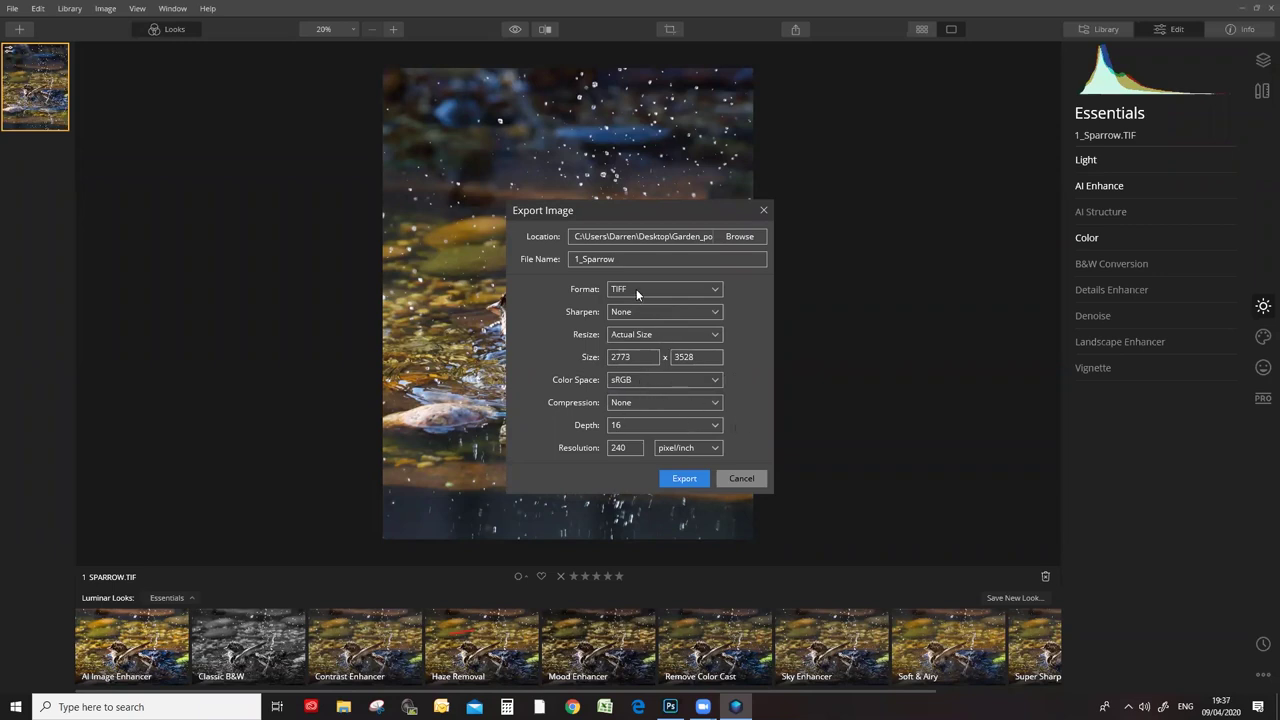
click(628, 425)
click(628, 425)
click(741, 478)
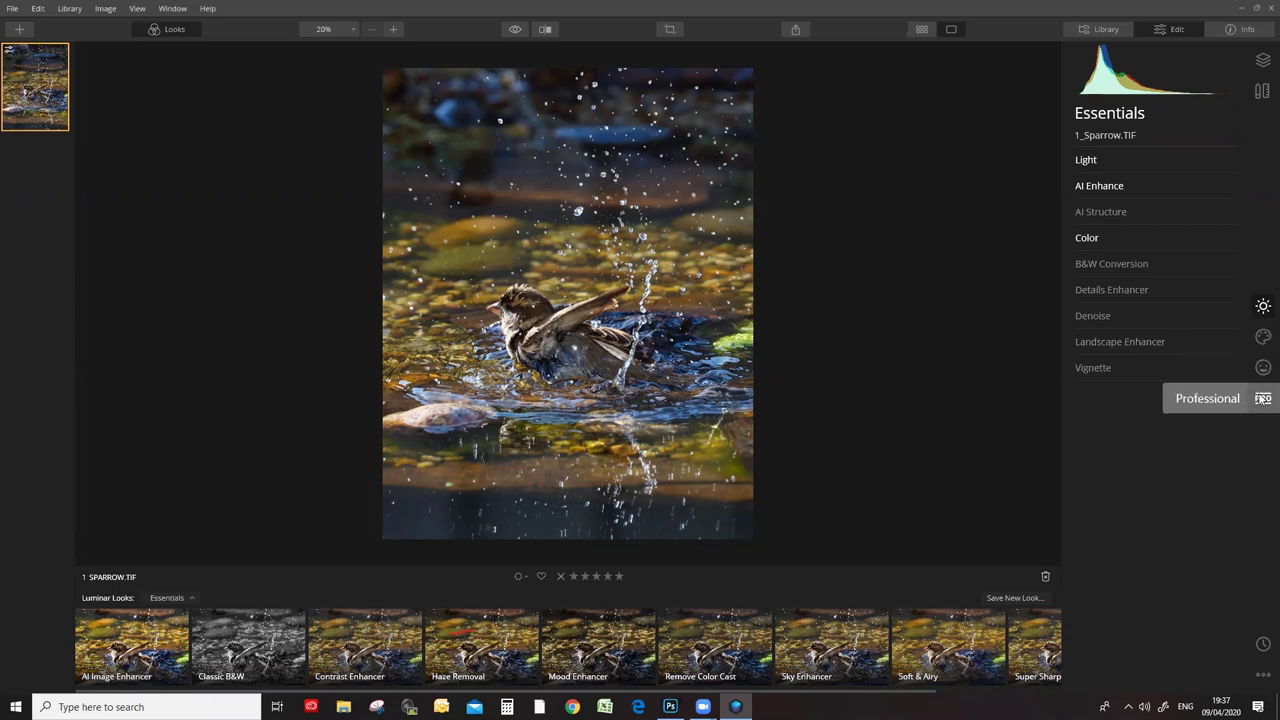
Test the Creative Matte Look on the photo at Amount 60 and return the Amount to 0.
click(1263, 336)
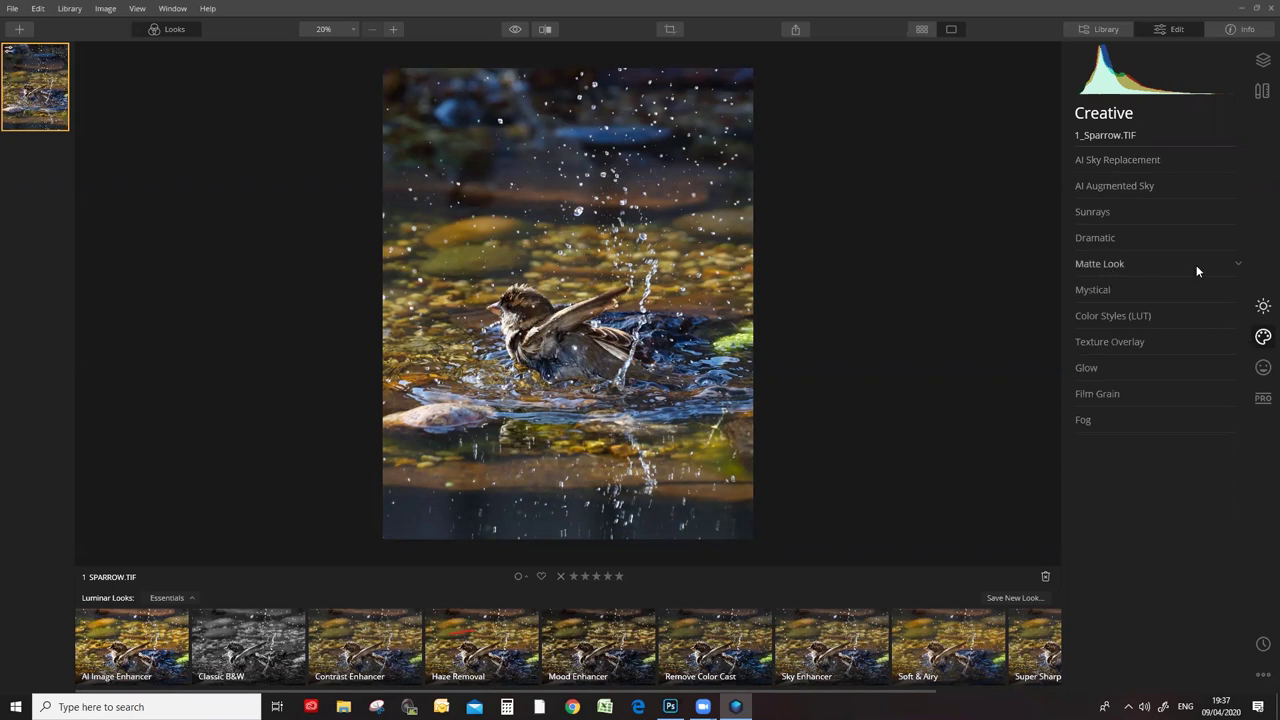
click(1109, 263)
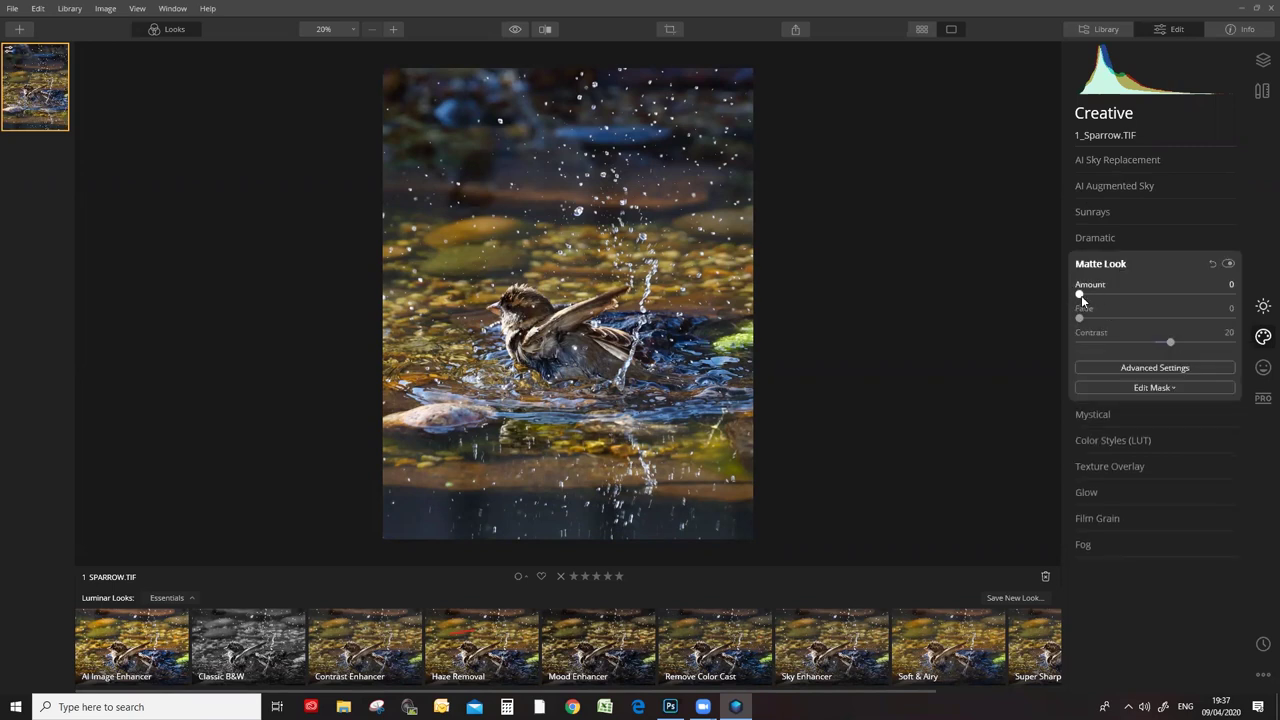
drag(1078, 297, 1171, 306)
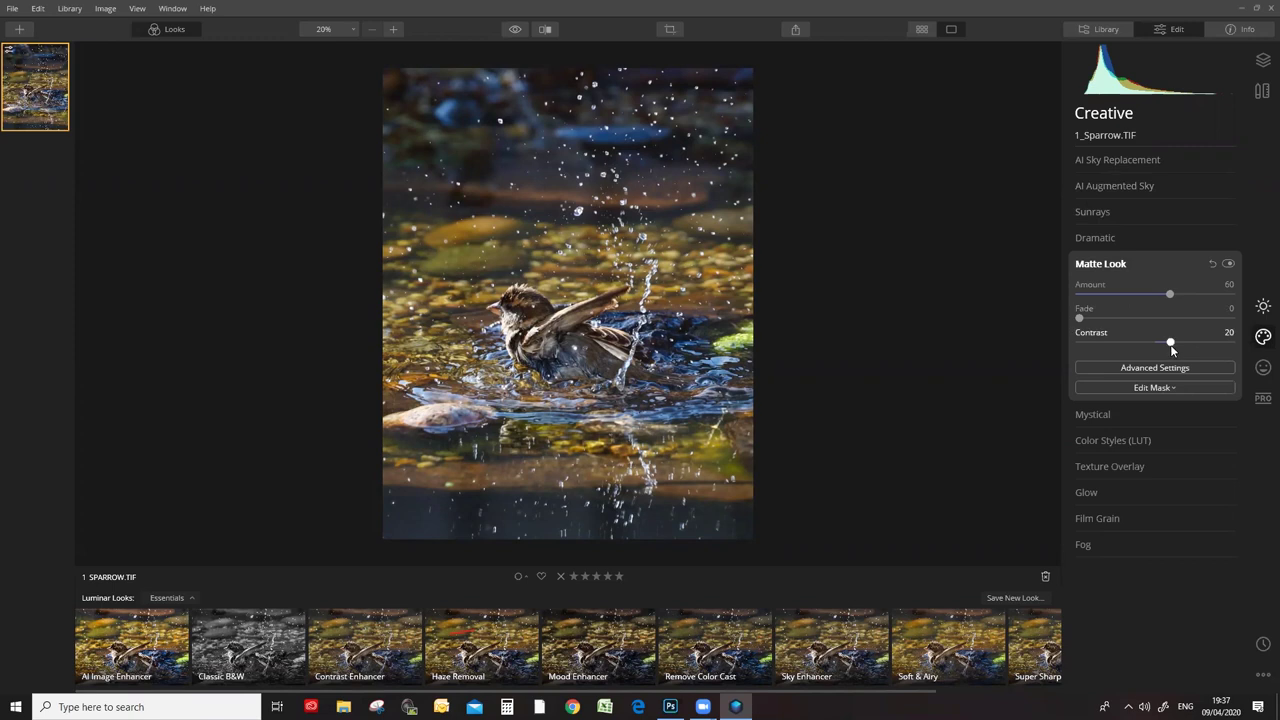
drag(1169, 294, 1043, 290)
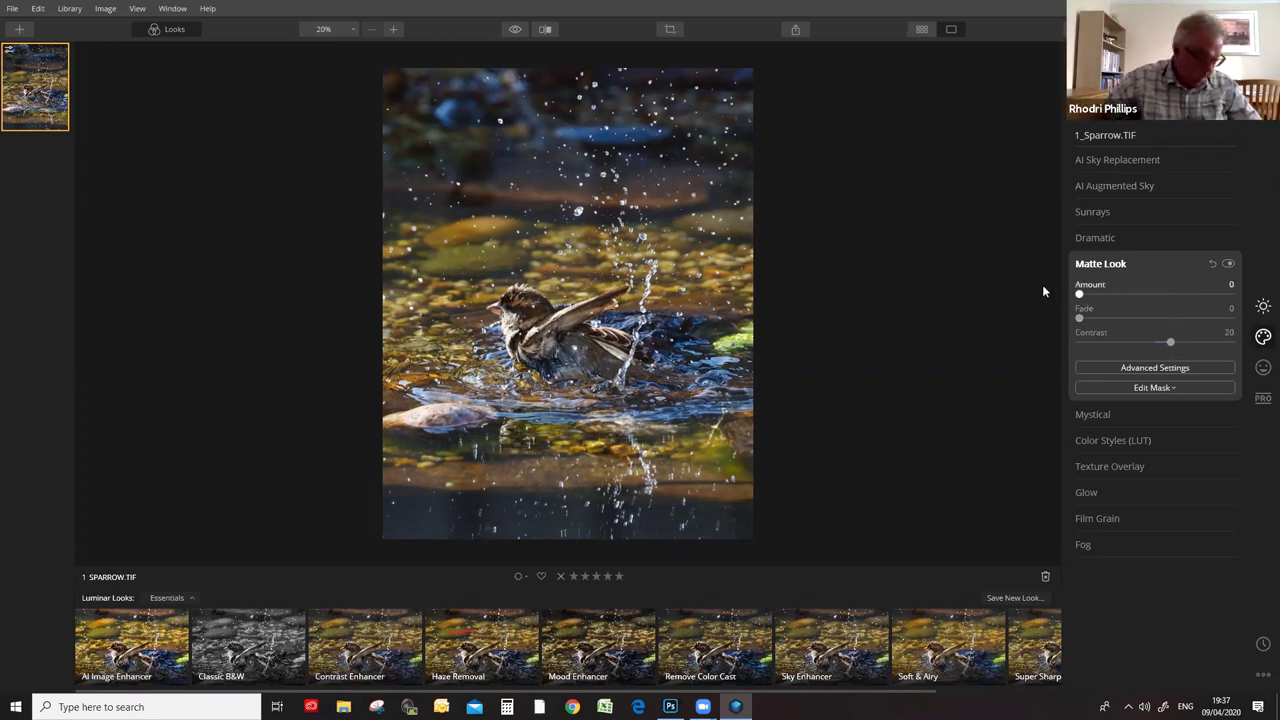
click(1099, 262)
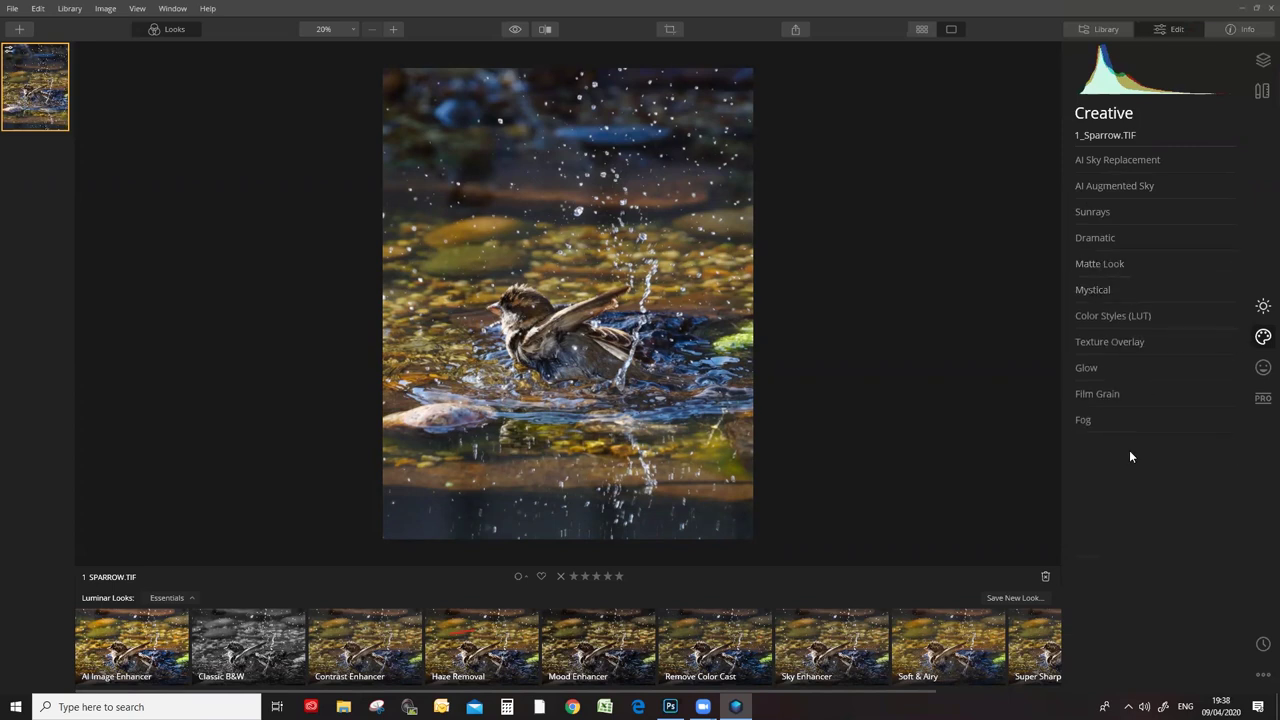
Examine the Texture Overlay options and inspect the sparrow at 100% zoom.
click(1111, 342)
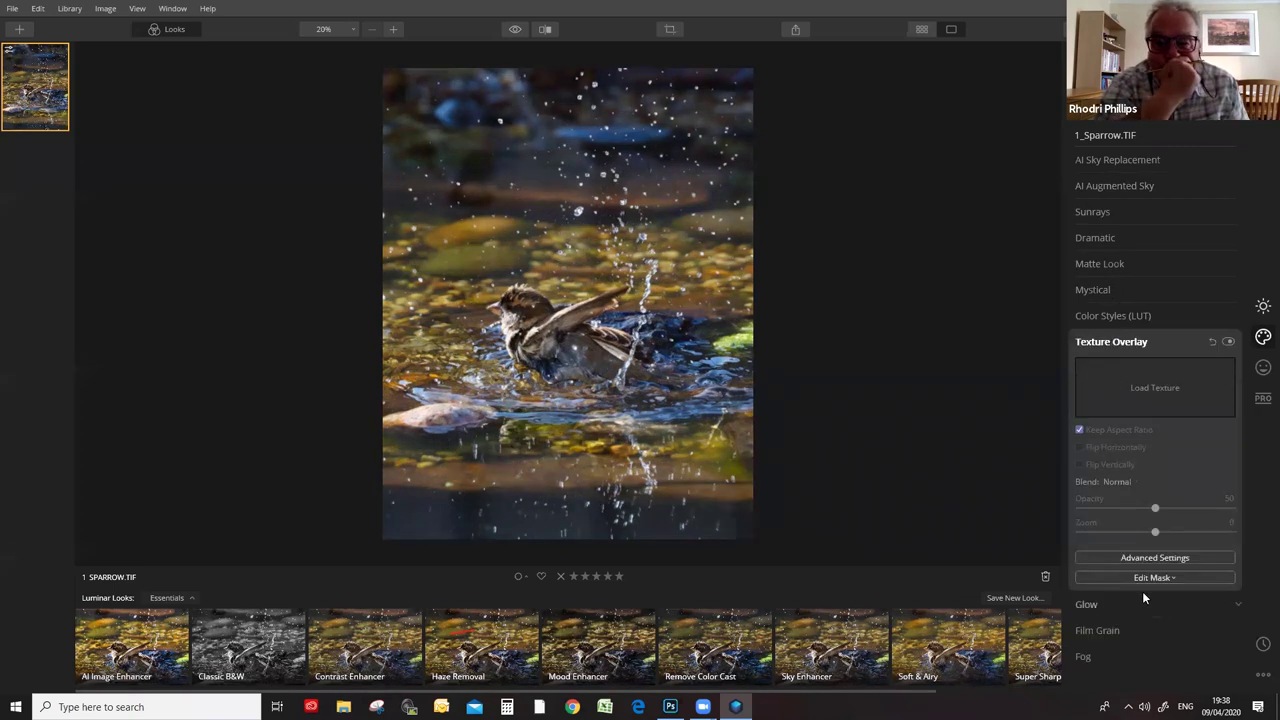
click(1133, 341)
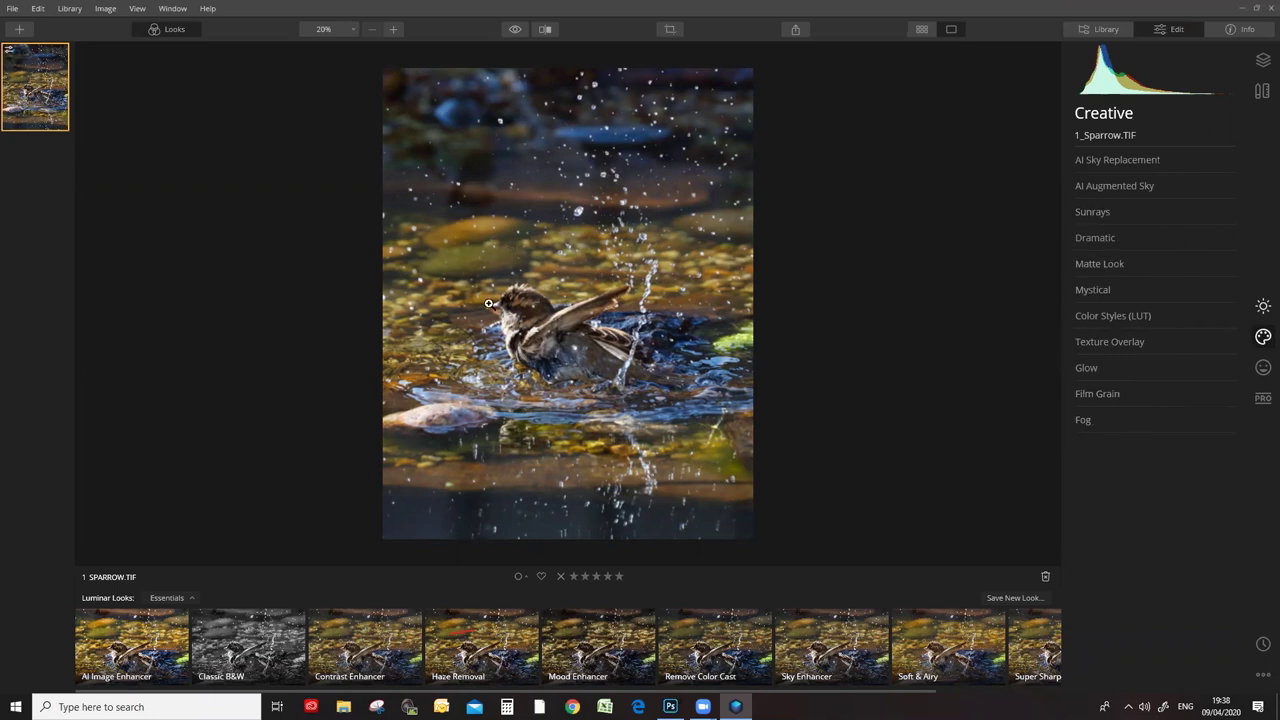
click(397, 29)
click(396, 29)
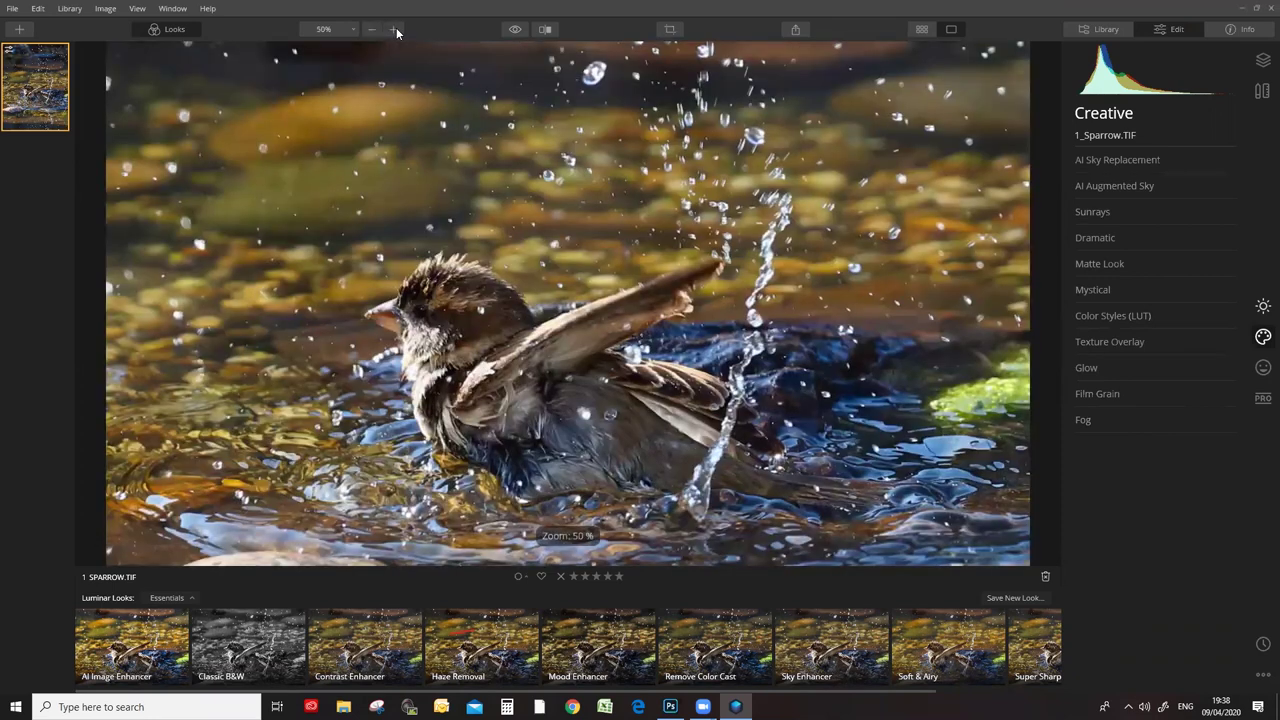
click(396, 29)
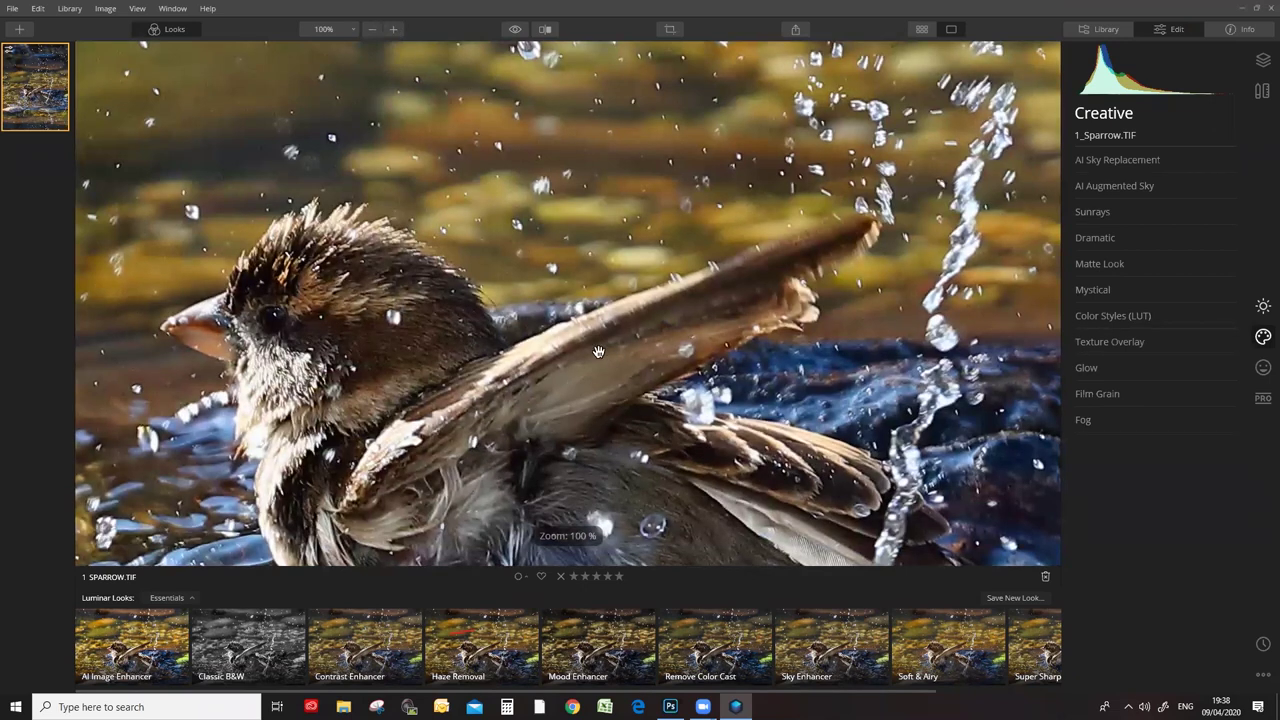
click(371, 29)
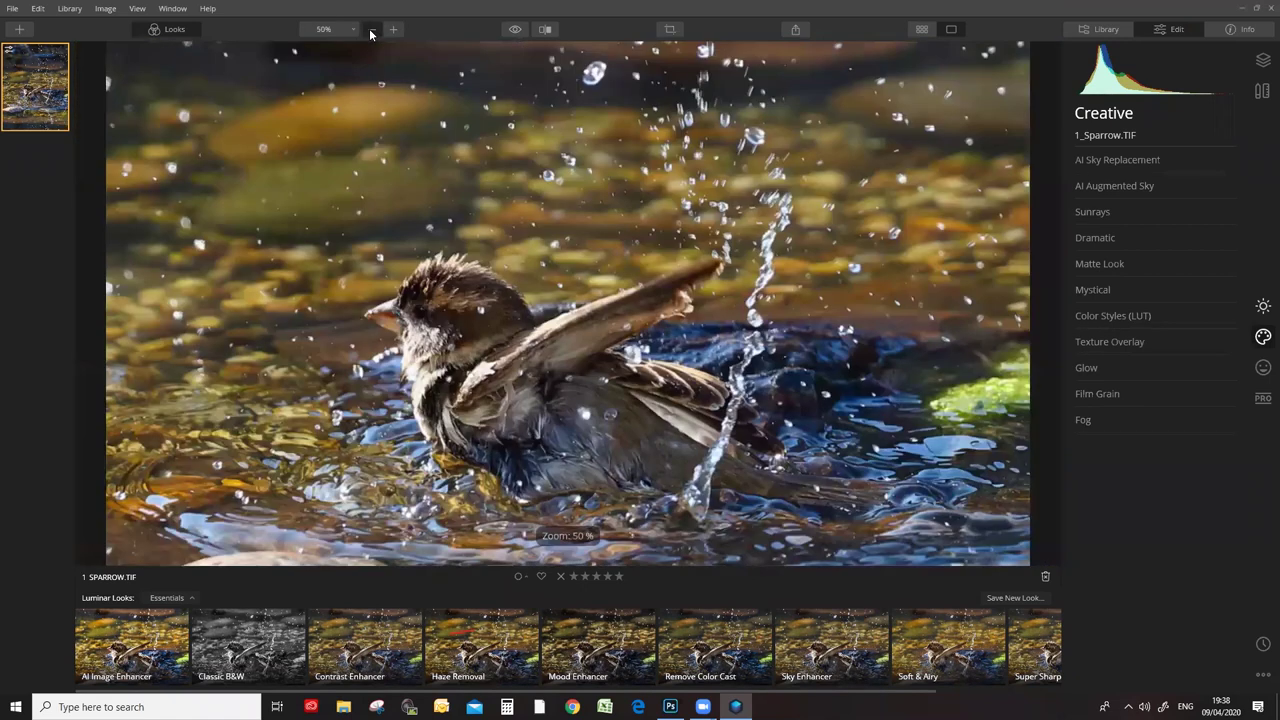
click(371, 29)
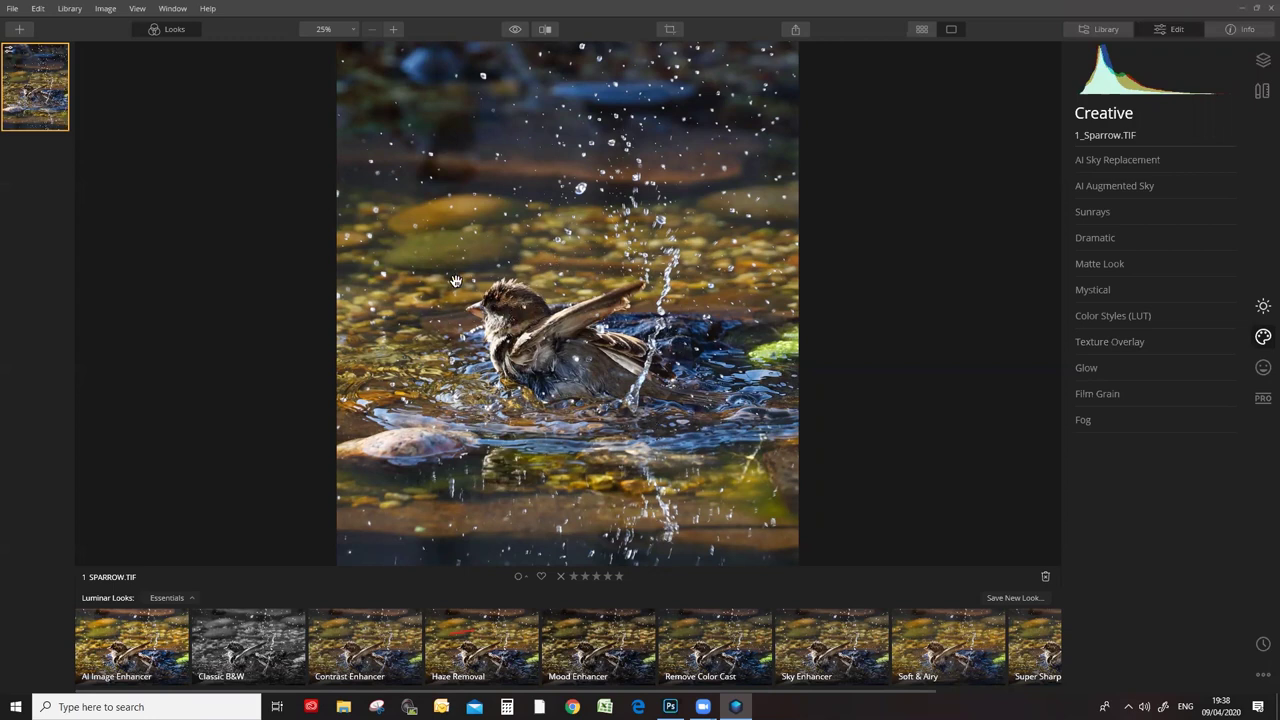
Lighten the sparrow's head with the Professional Dodge & Burn brush at size 76 and 5% strength.
click(1263, 398)
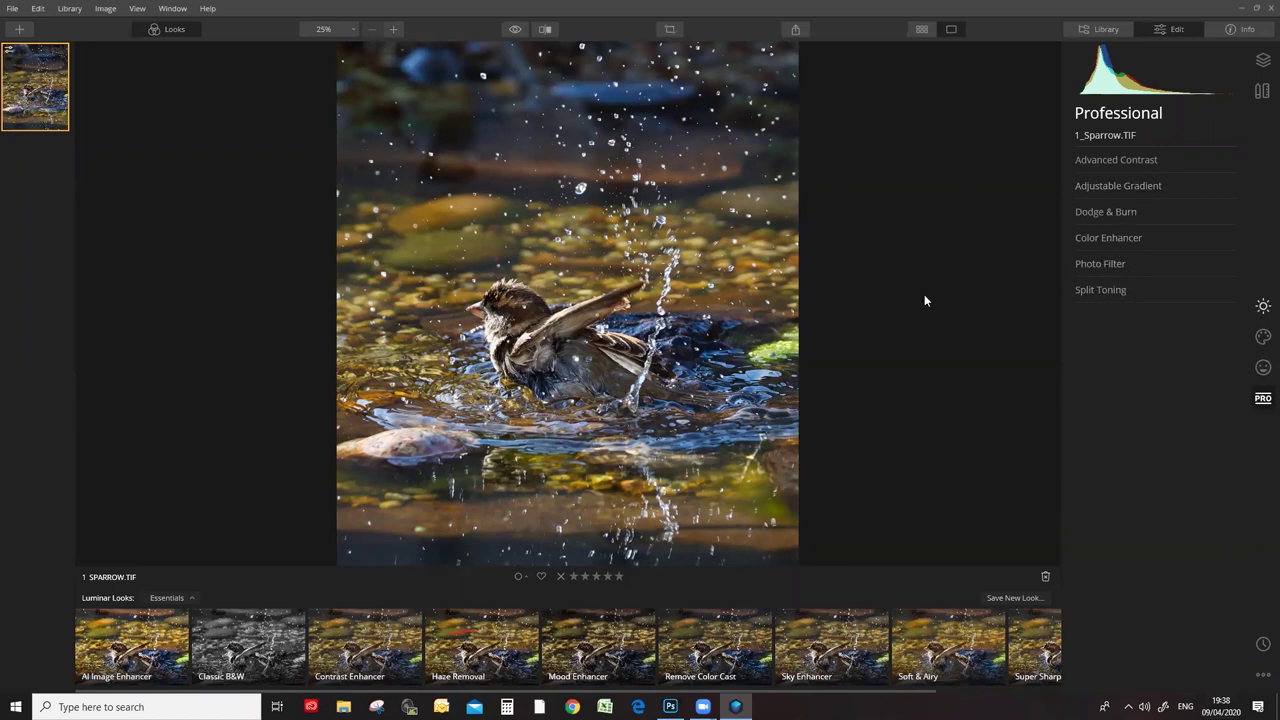
click(1105, 211)
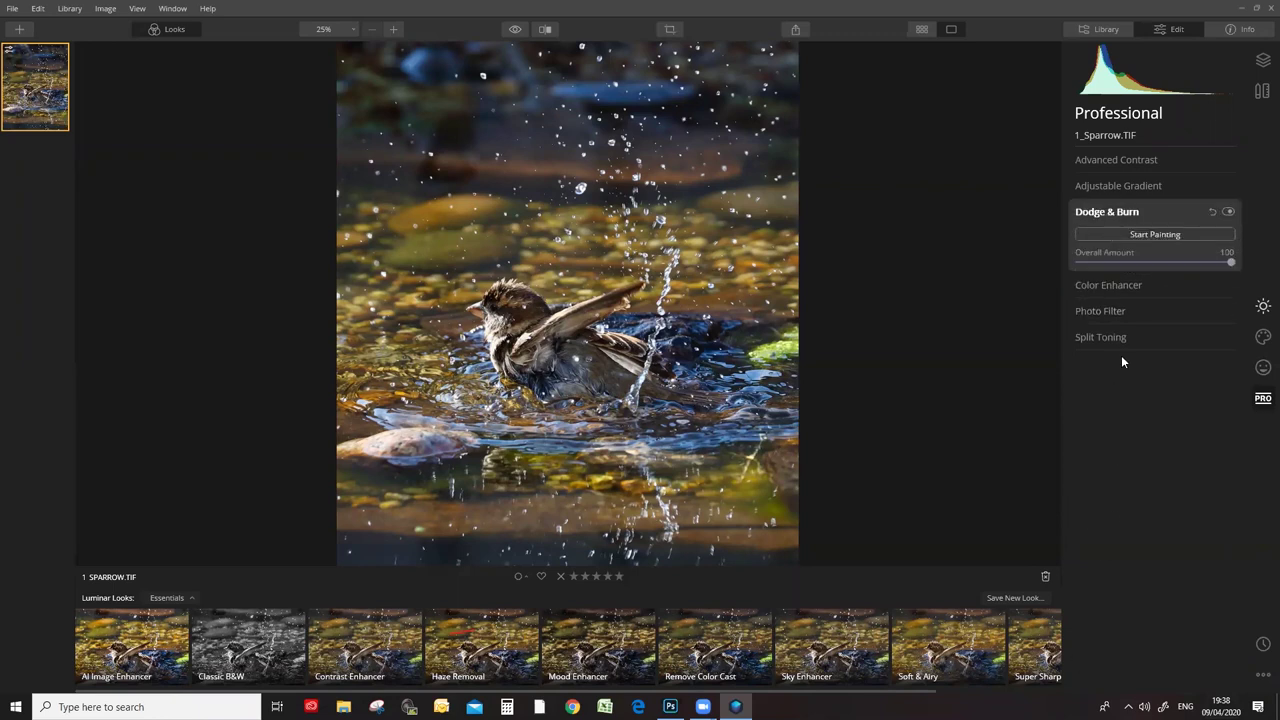
click(1153, 234)
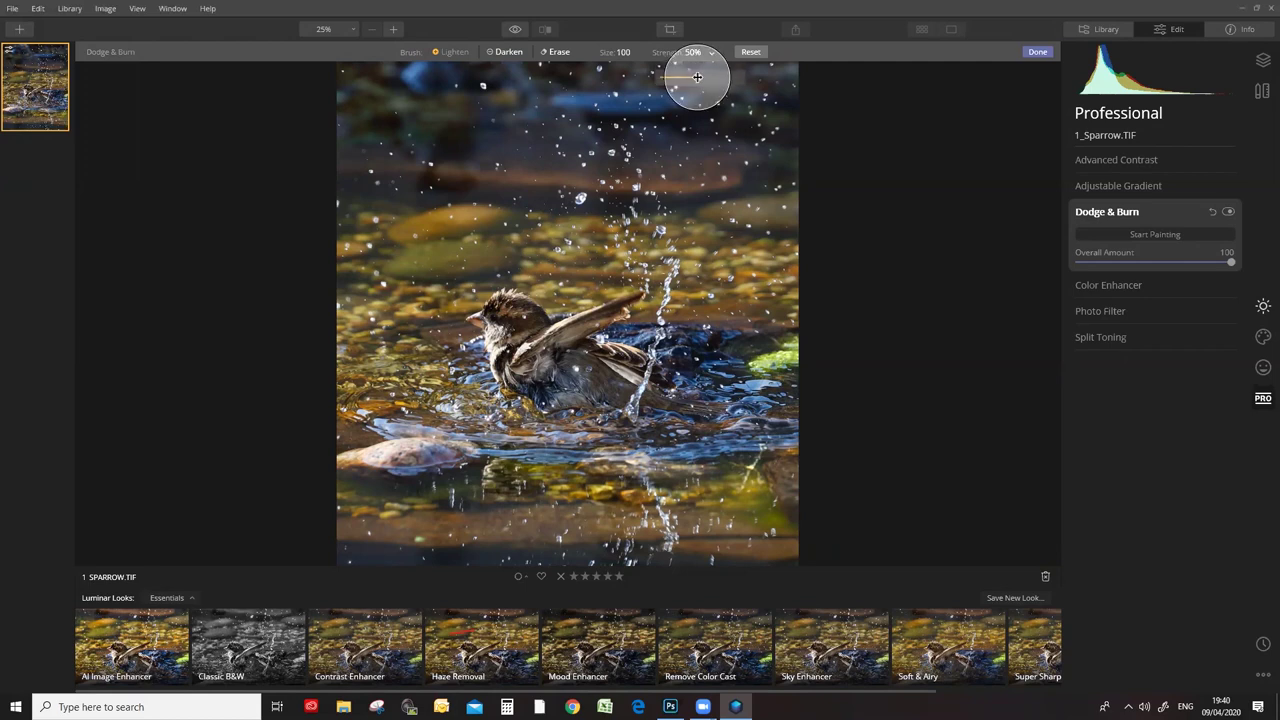
drag(700, 78, 668, 88)
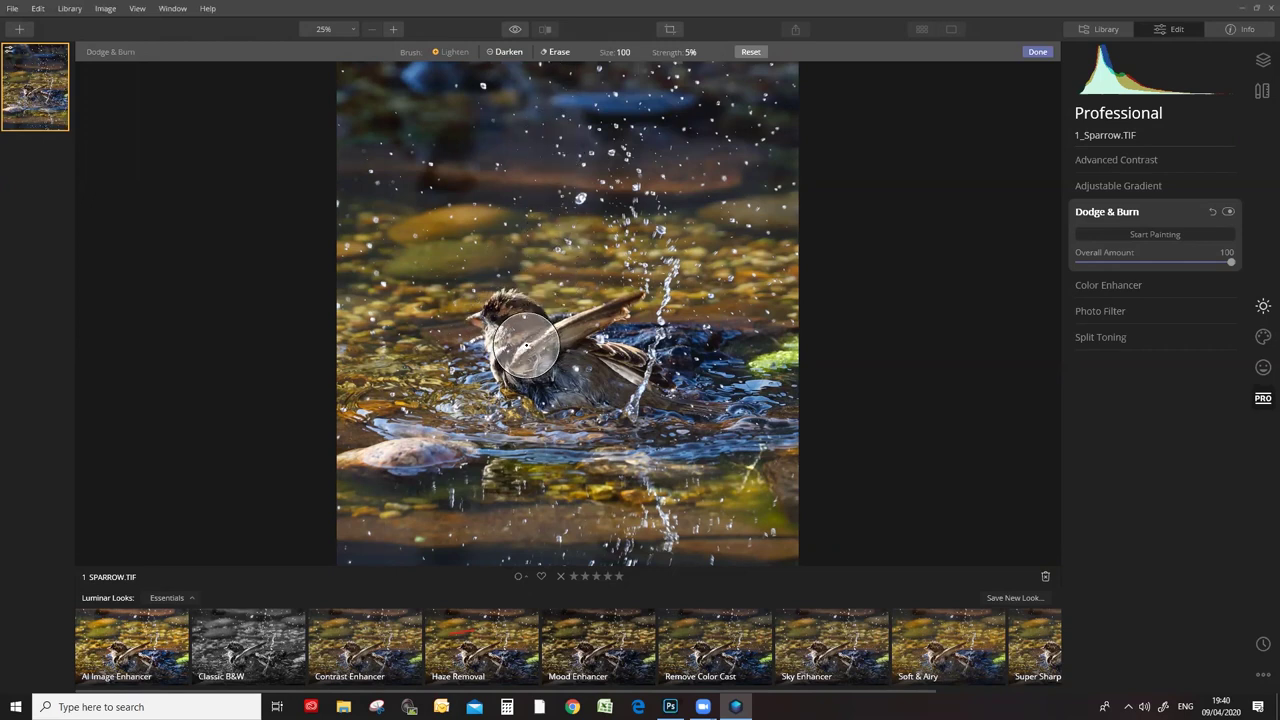
key(bracketleft)
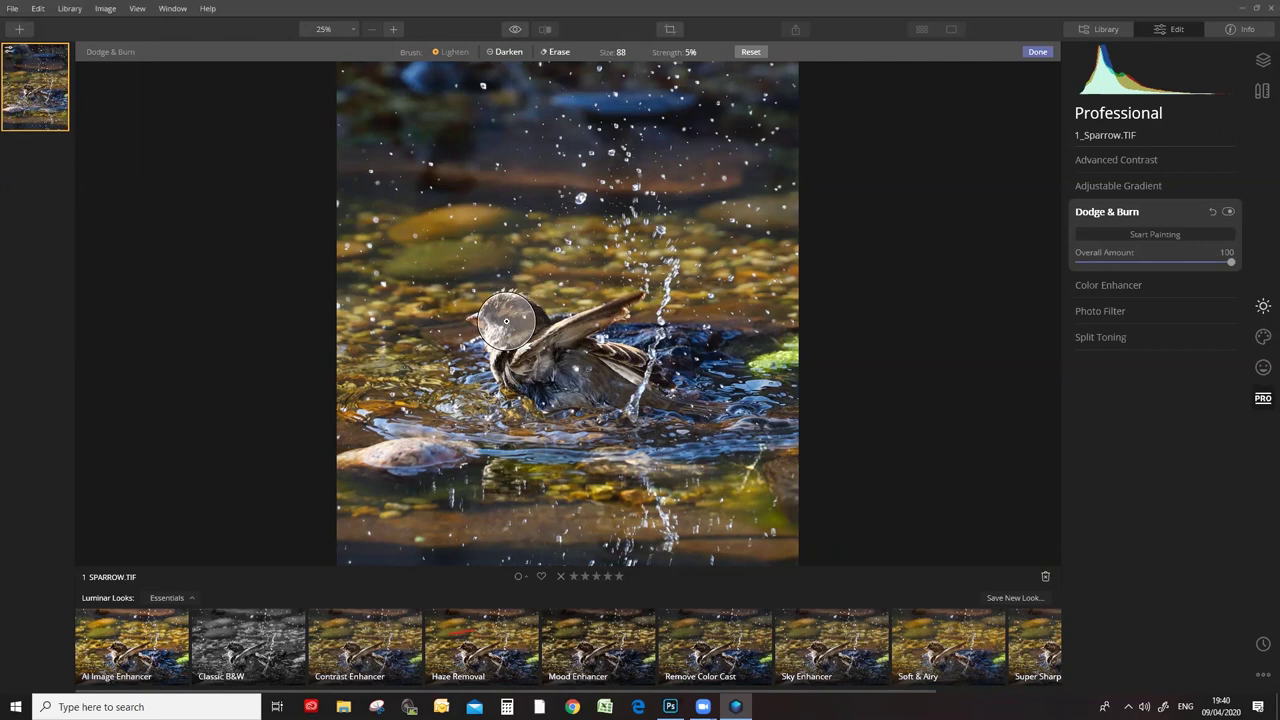
key(bracketleft)
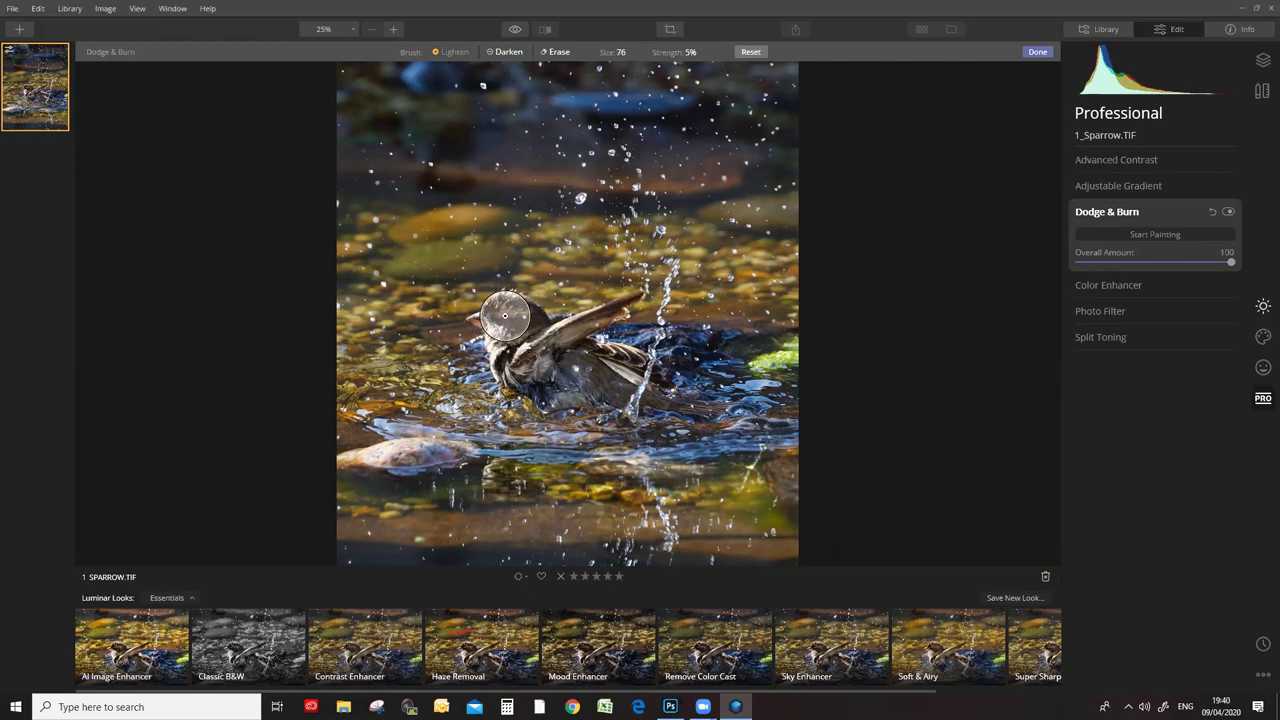
drag(508, 316, 505, 321)
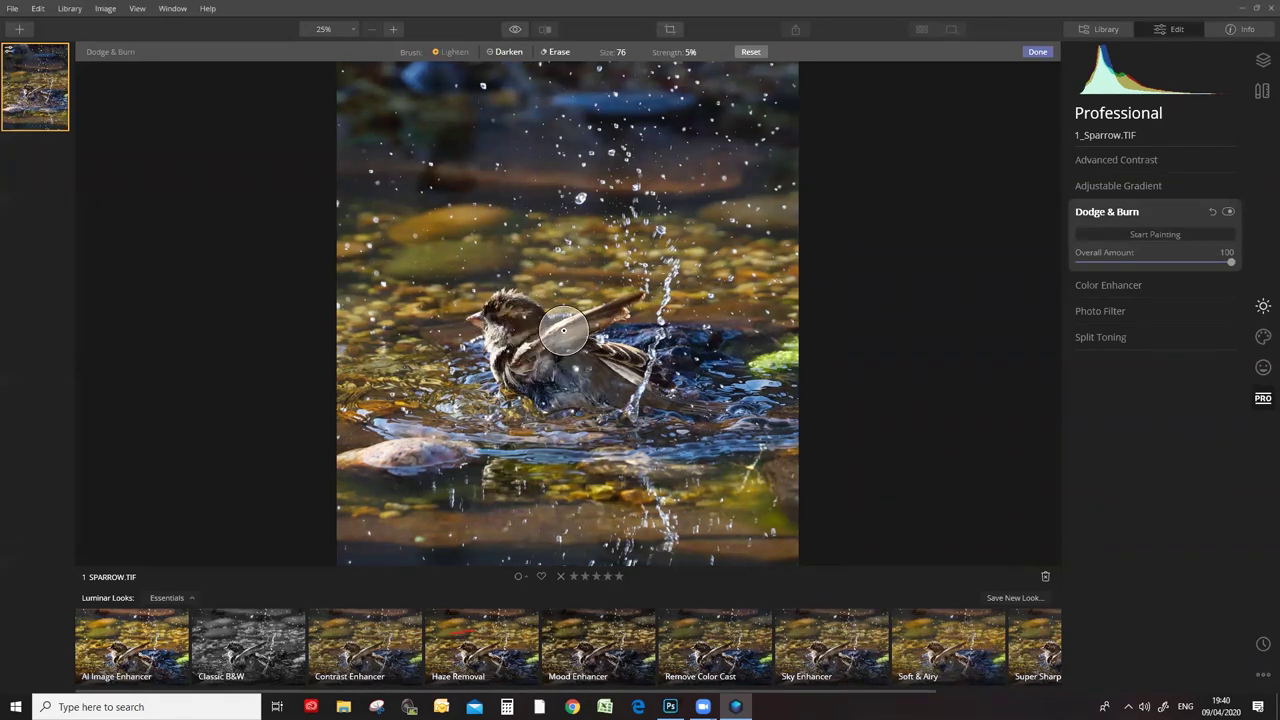
Darken the background around the sparrow with the Dodge & Burn brush at size 184 and 5% strength, and finish painting.
key(bracketright)
key(bracketright)
key(bracketright)
key(bracketright)
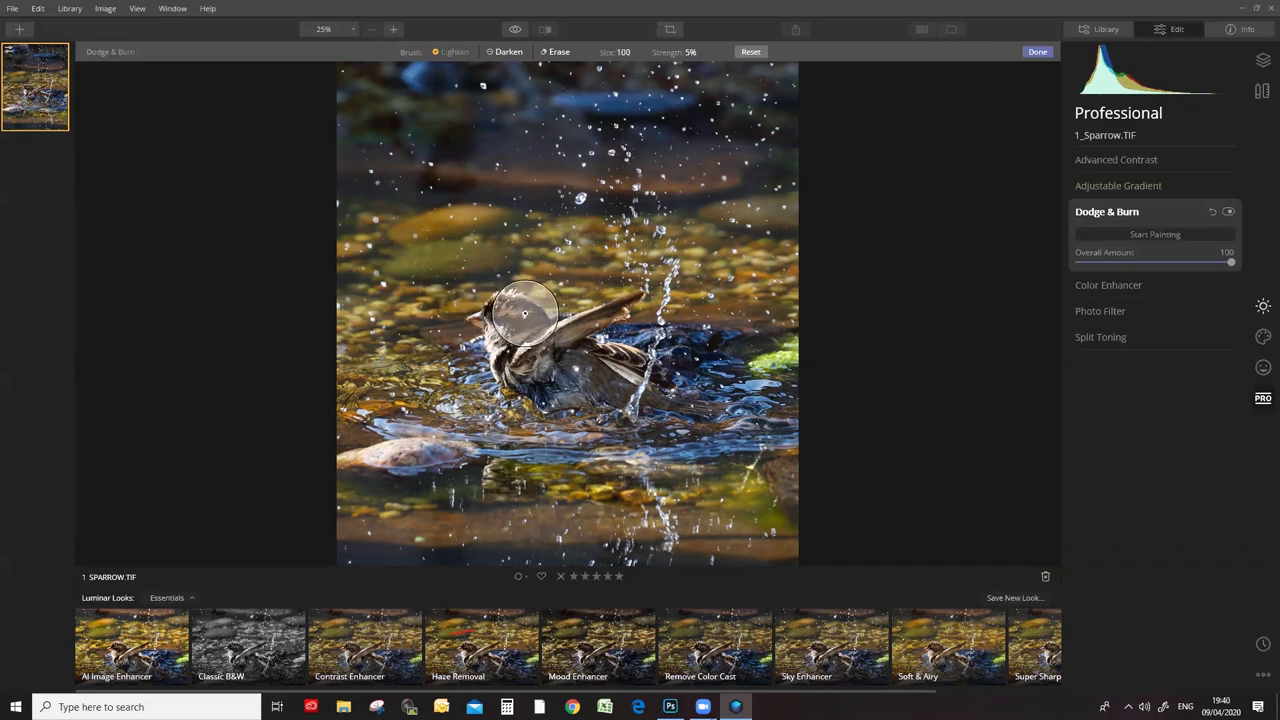
key(bracketright)
key(bracketright)
key(bracketright)
key(bracketright)
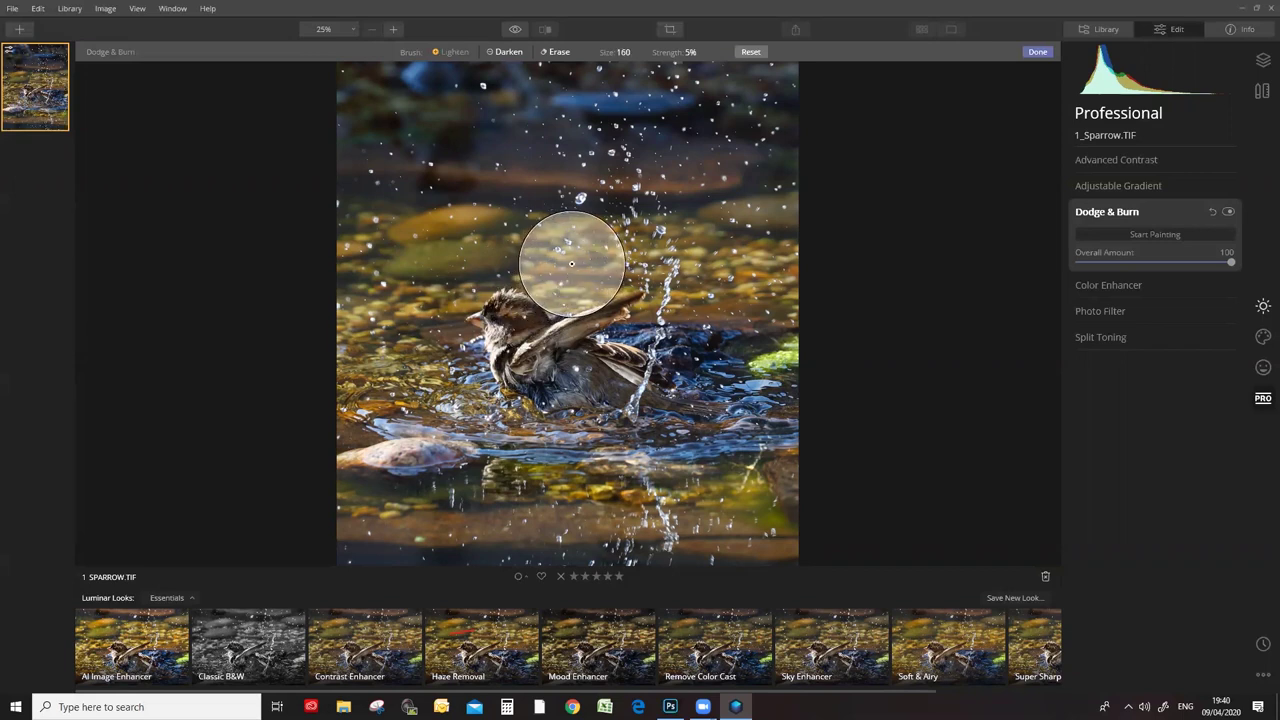
key(bracketright)
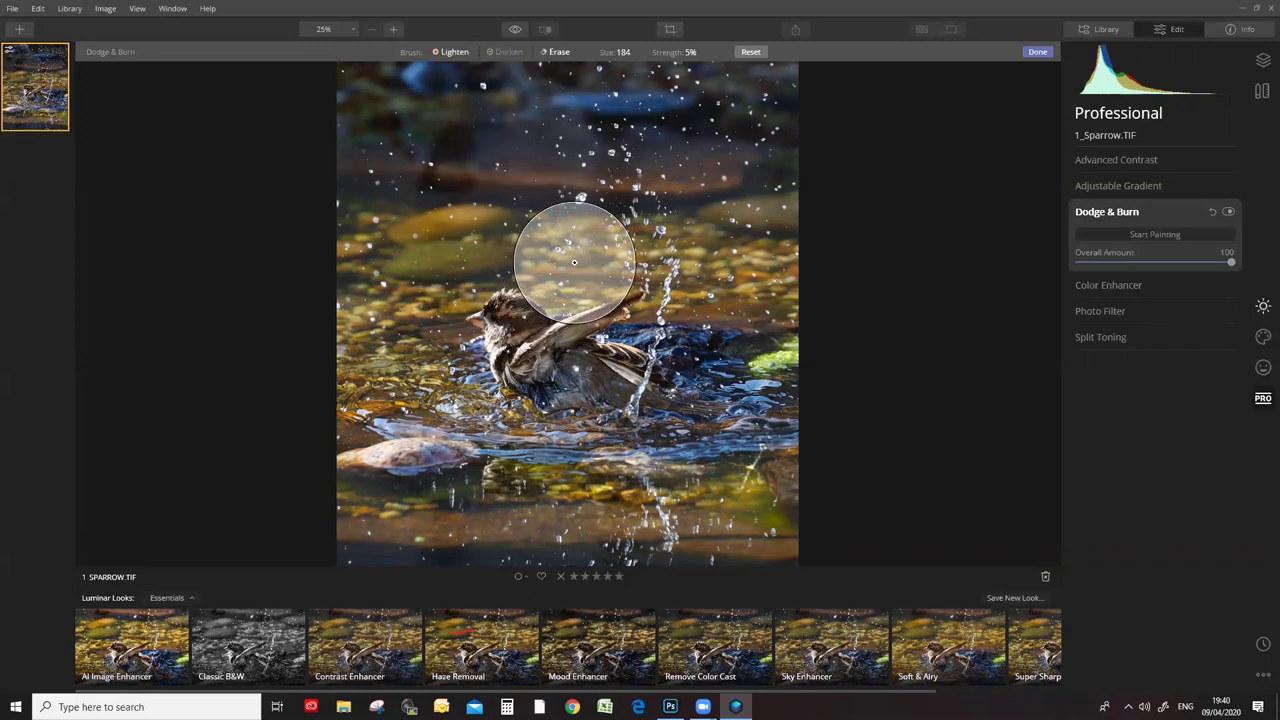
mouse_move(575, 260)
mouse_down()
mouse_move(671, 263)
mouse_move(601, 260)
mouse_up()
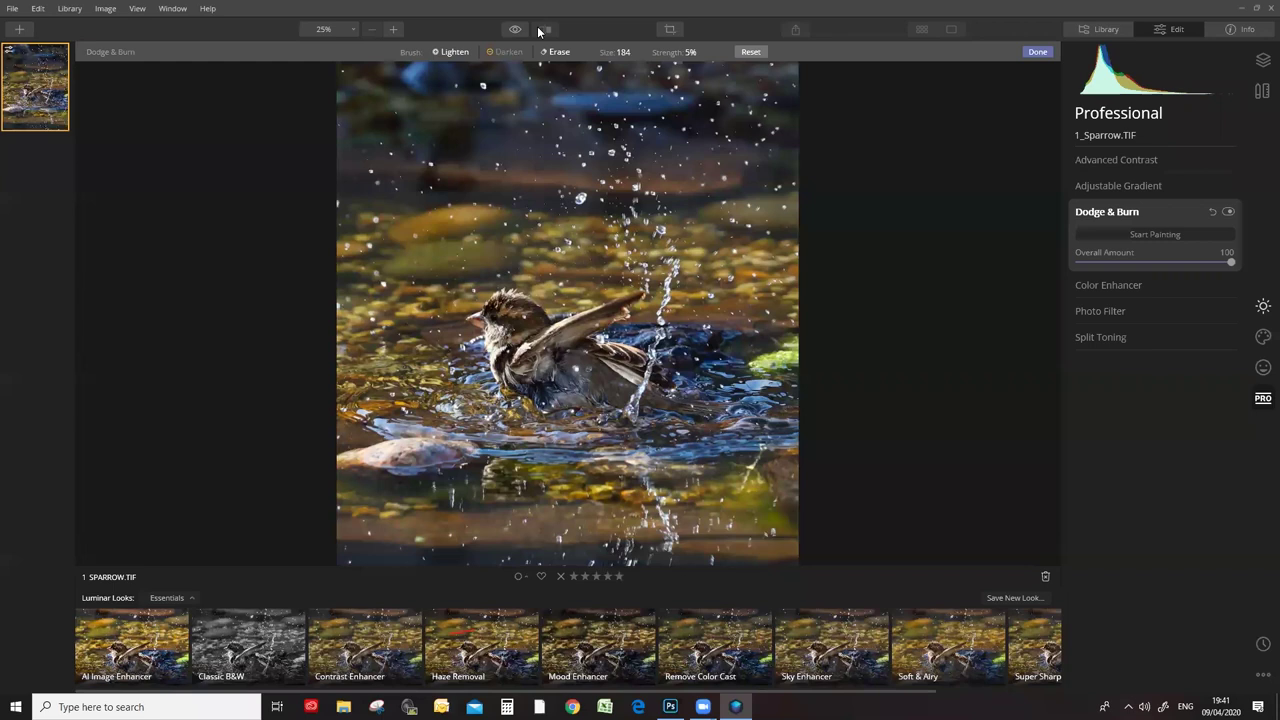
click(1037, 53)
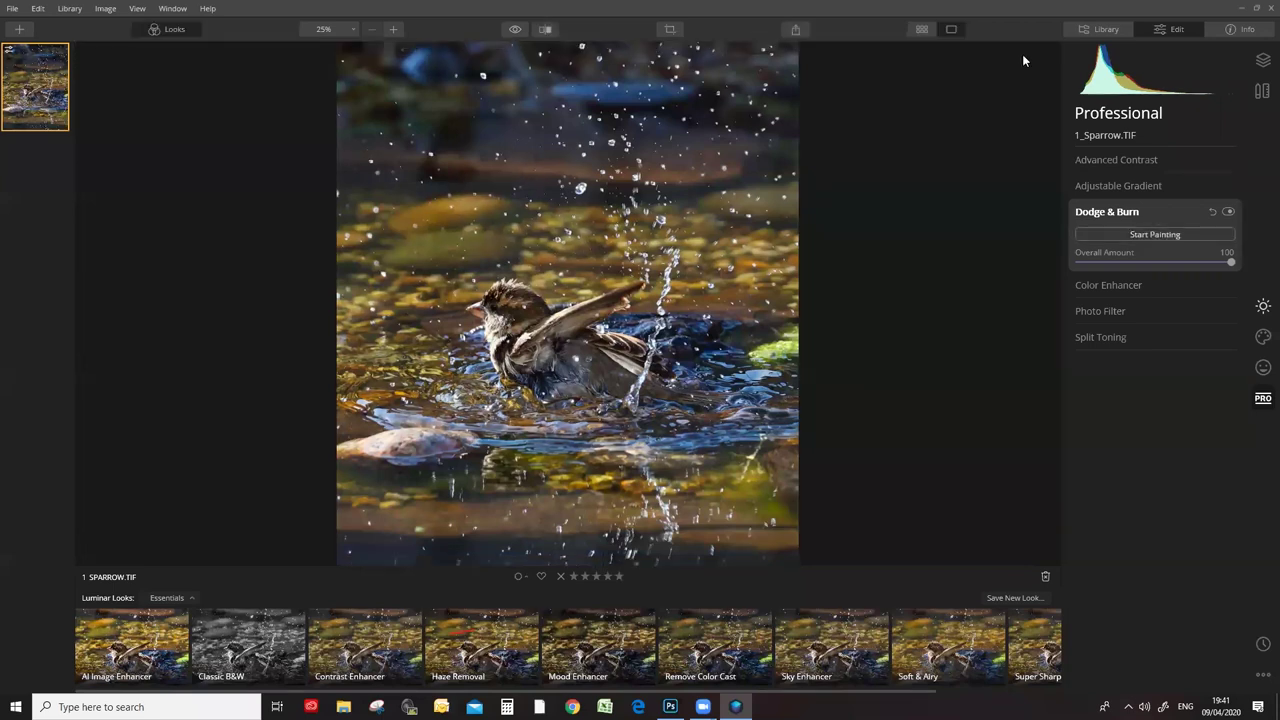
Compare the edited photo with the original in the split before/after view and by toggling the full-image preview.
click(547, 30)
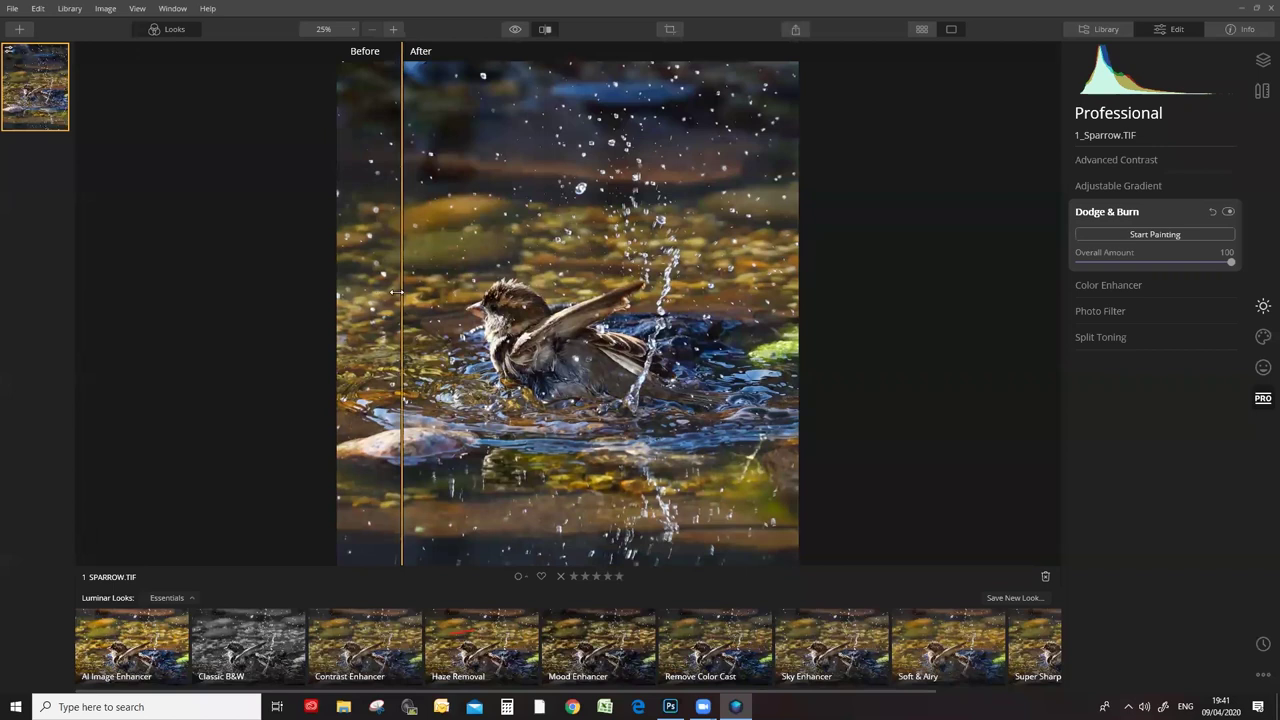
drag(441, 297, 372, 333)
click(546, 29)
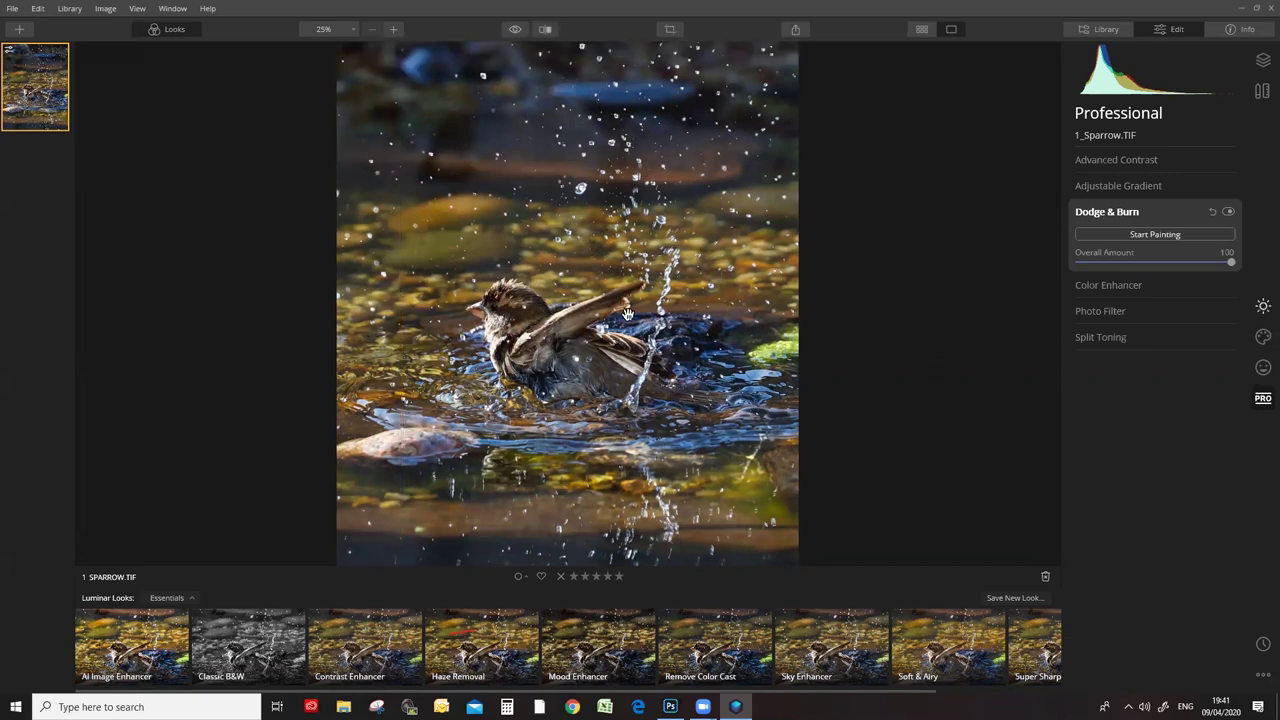
click(517, 29)
click(516, 29)
click(515, 30)
click(515, 30)
click(515, 30)
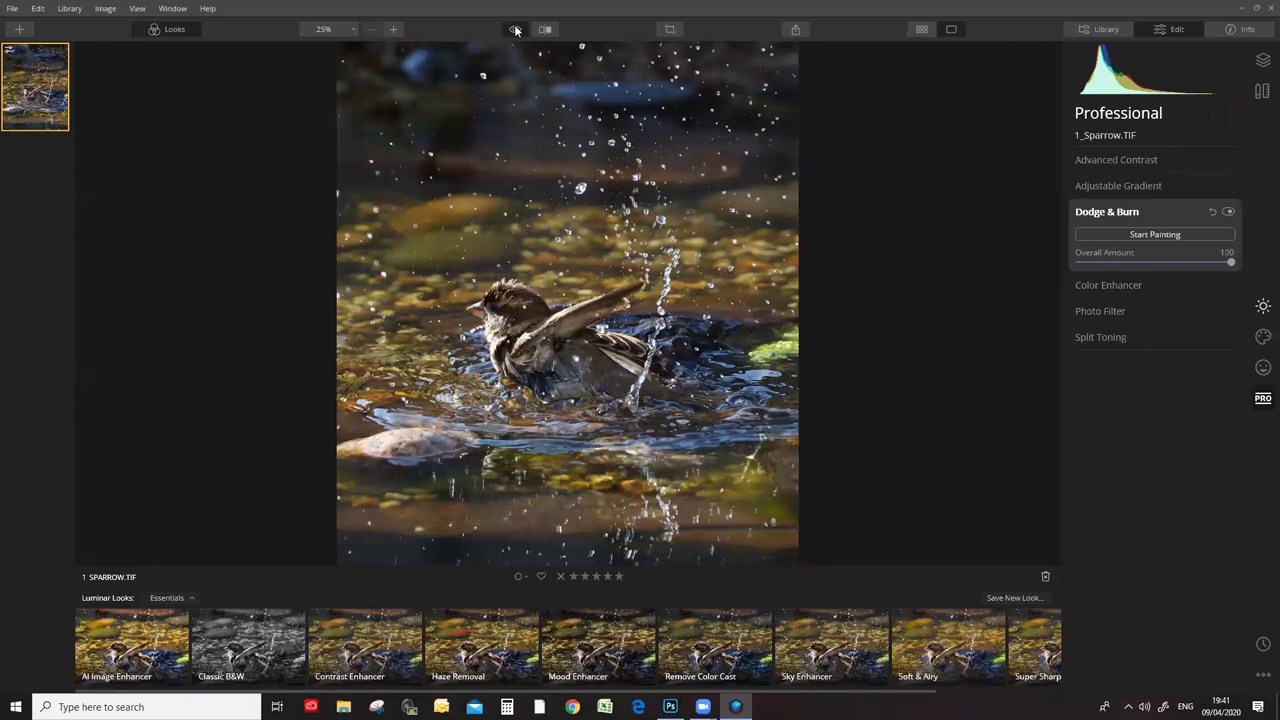
click(515, 30)
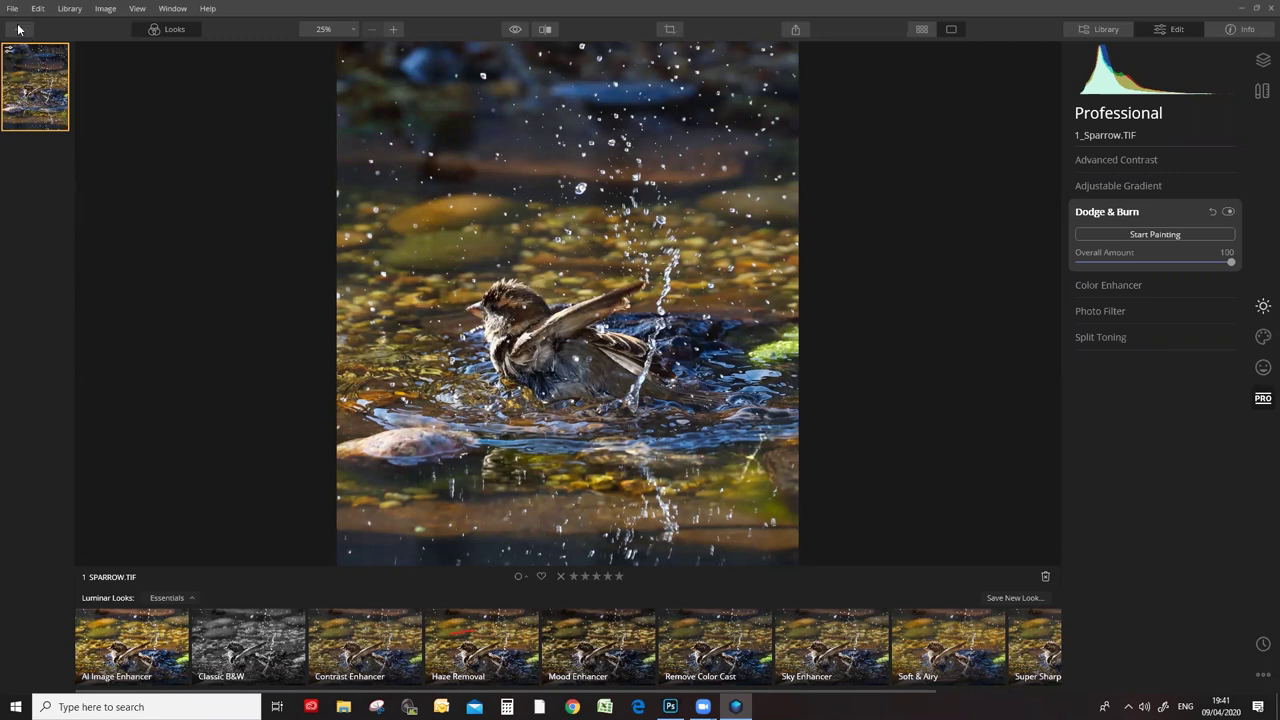
Start exporting the sparrow photo and browse to the LUMINAR folder on the Desktop as the export location.
right_click(34, 91)
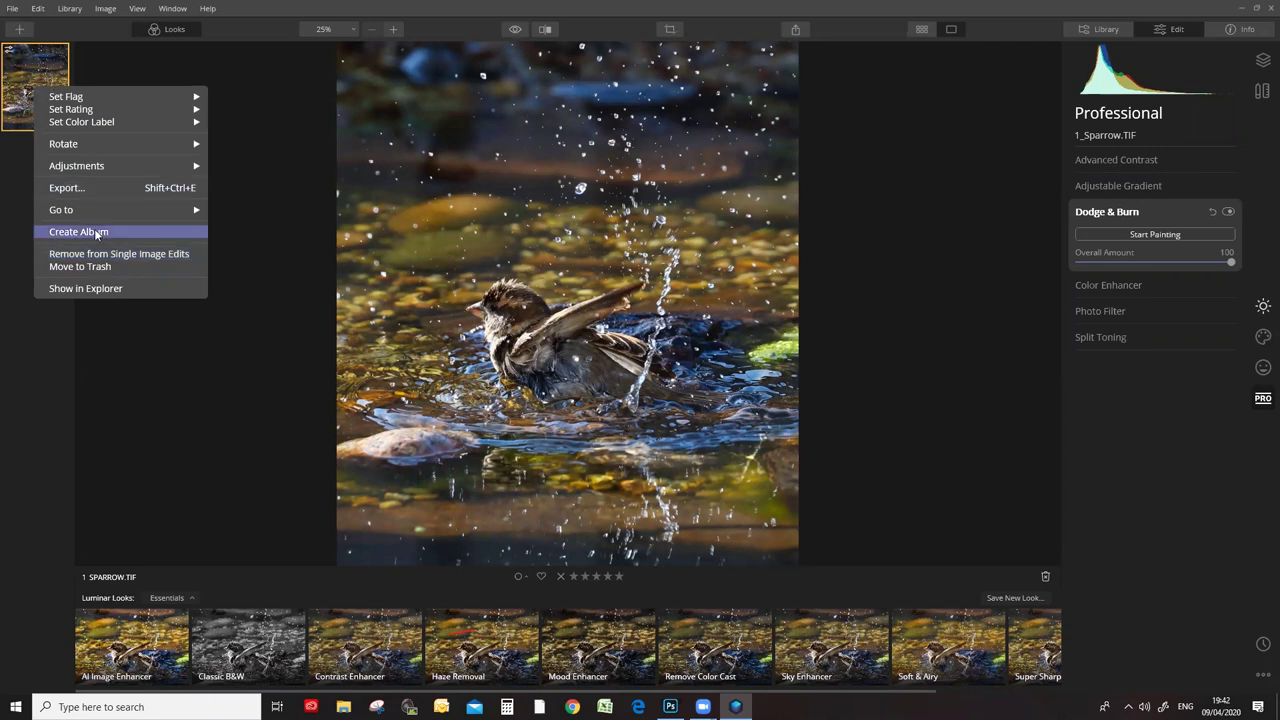
click(105, 190)
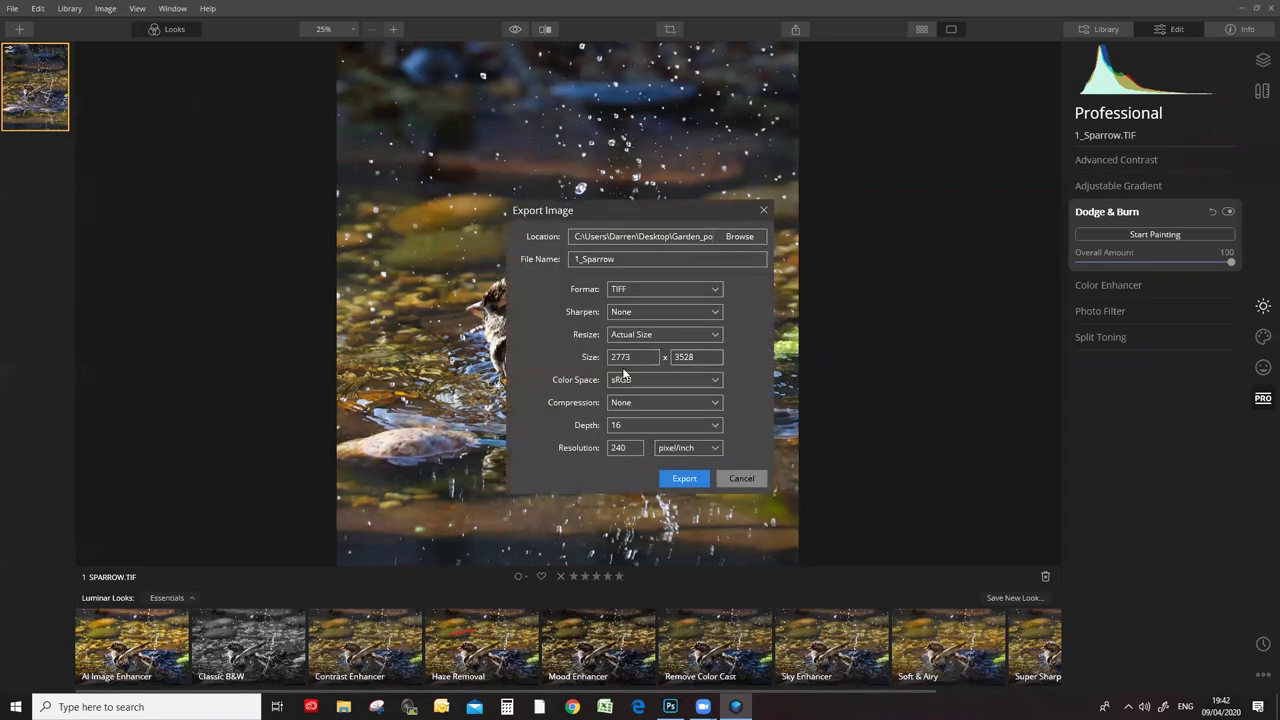
click(740, 237)
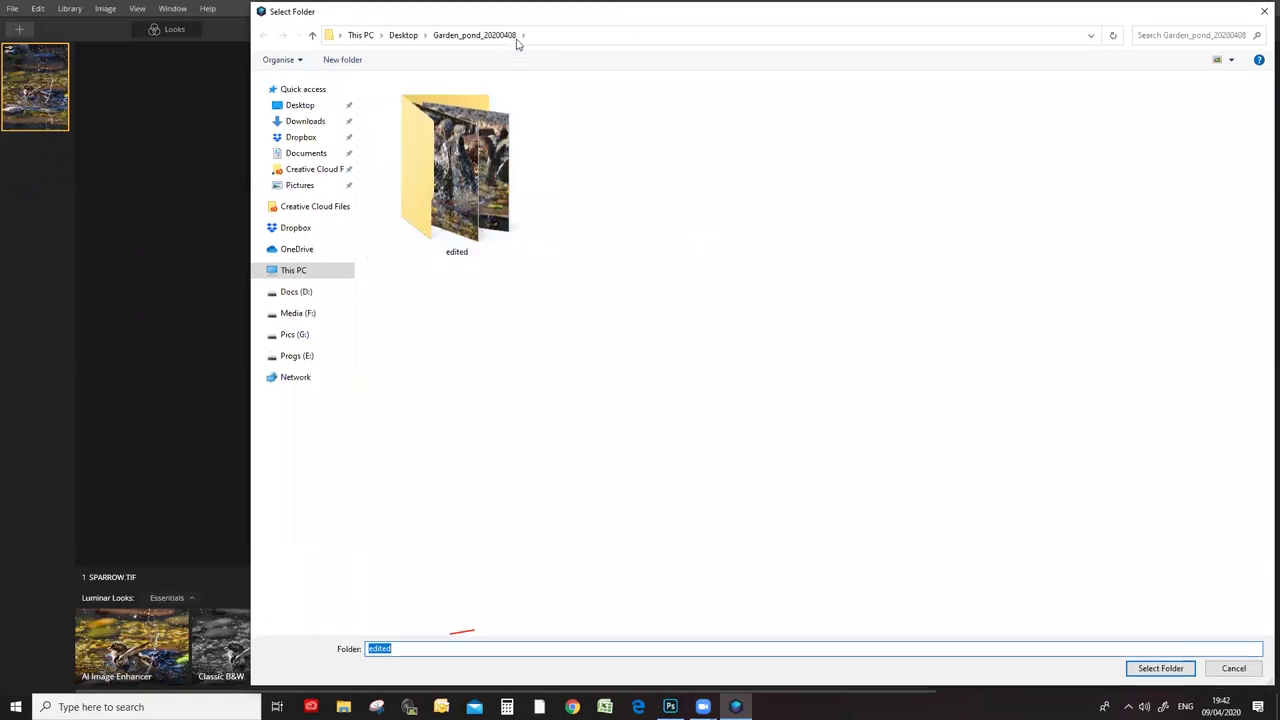
click(403, 37)
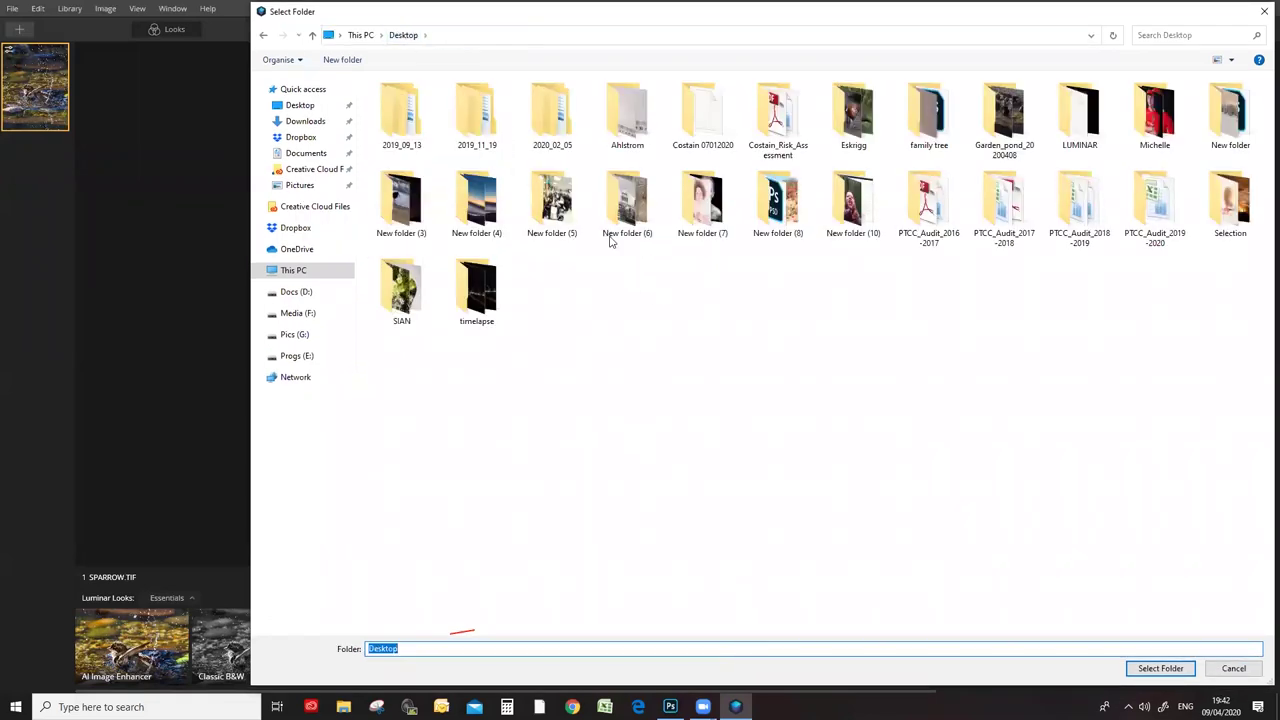
click(1093, 133)
double_click(1093, 133)
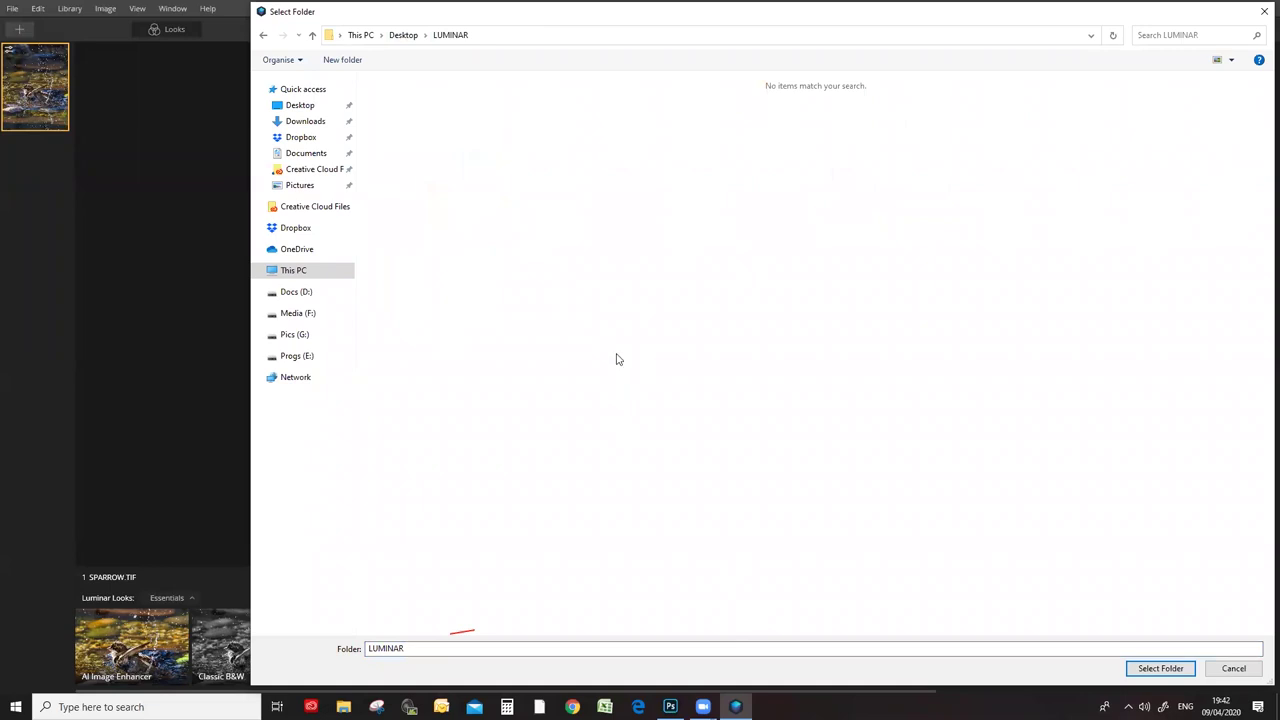
Create a folder named edits inside LUMINAR, choose it as the location, and export 1_Sparrow as a 16-bit TIFF.
right_click(615, 335)
mouse_move(550, 459)
click(648, 459)
text(edits)
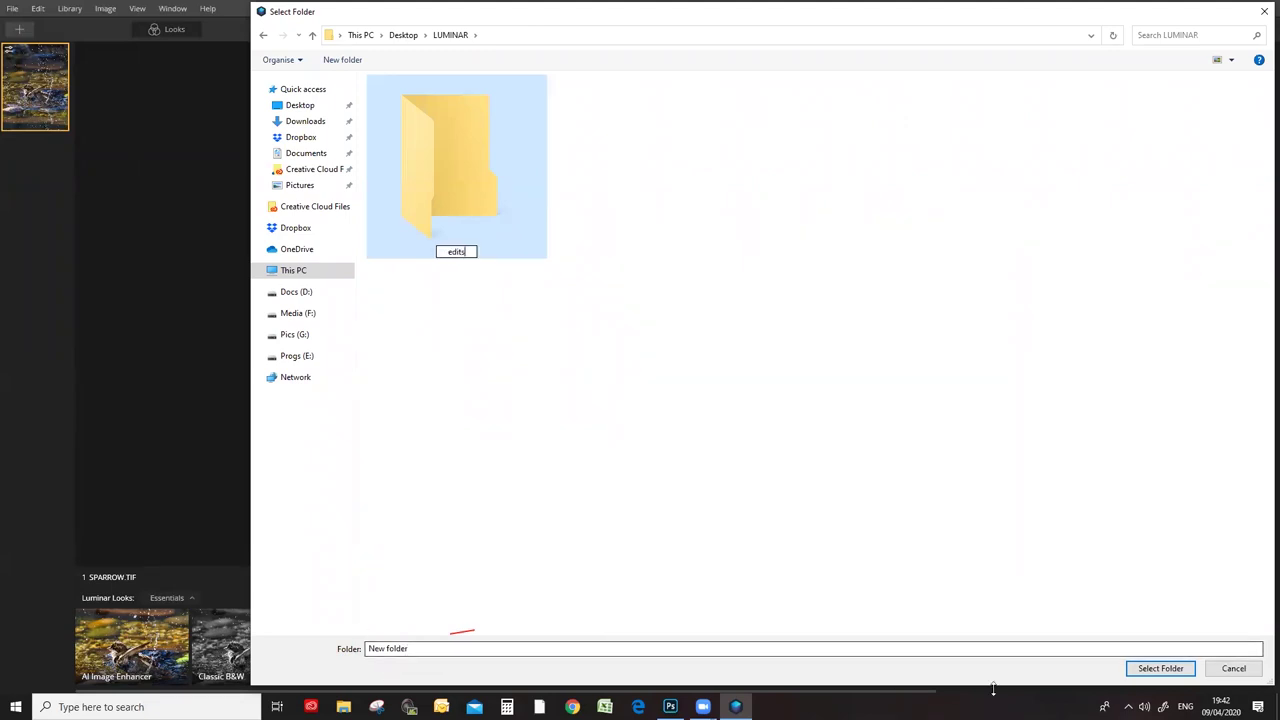
click(1158, 669)
click(1158, 669)
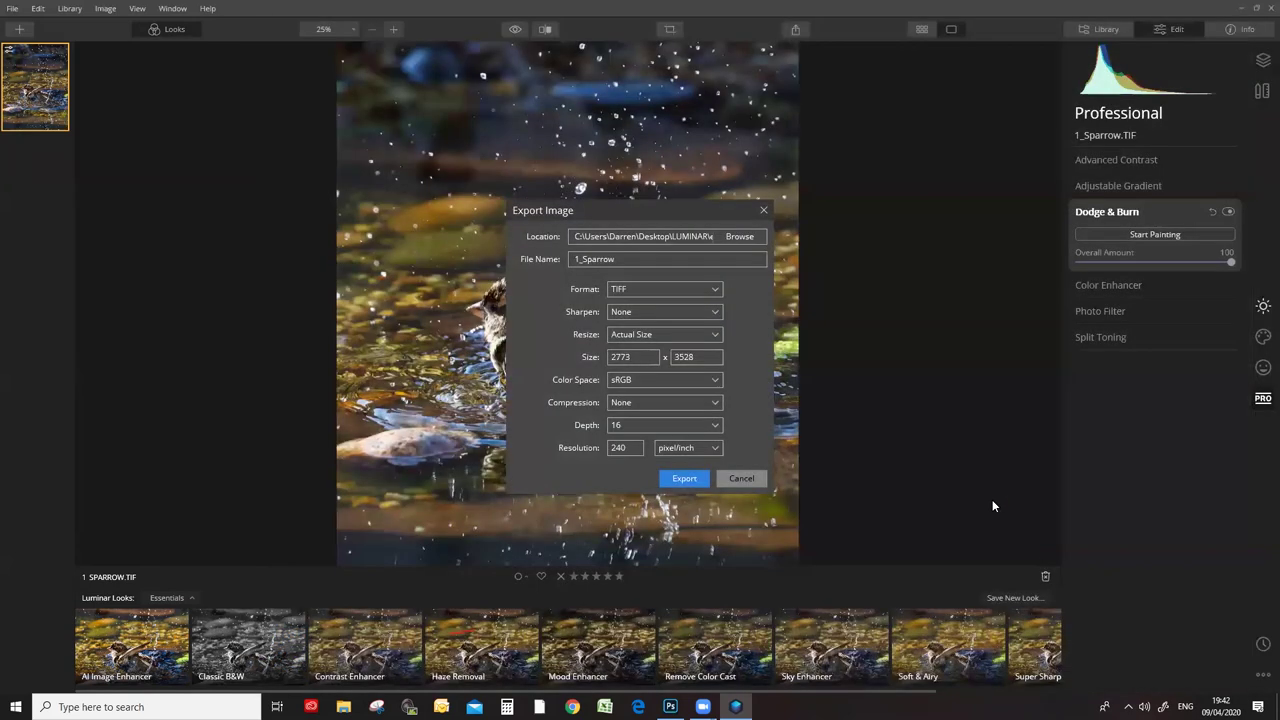
click(689, 480)
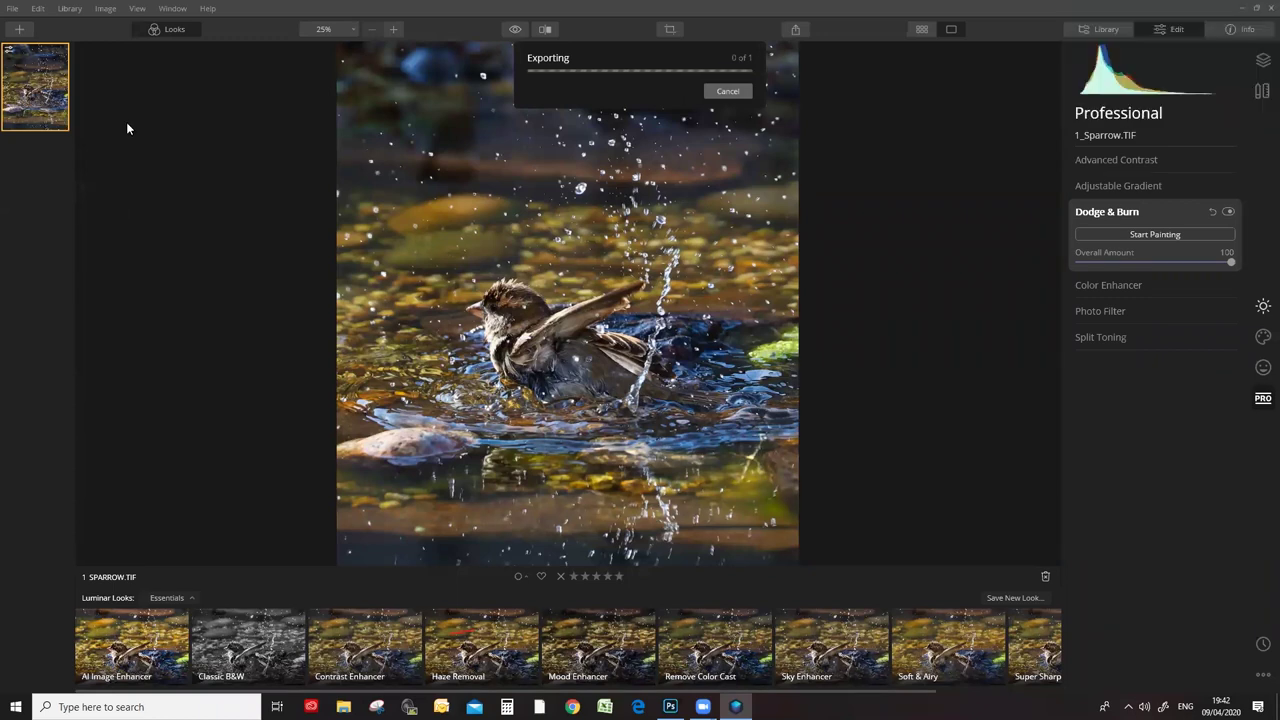
Remove the sparrow photo from Single Image Edits.
right_click(43, 91)
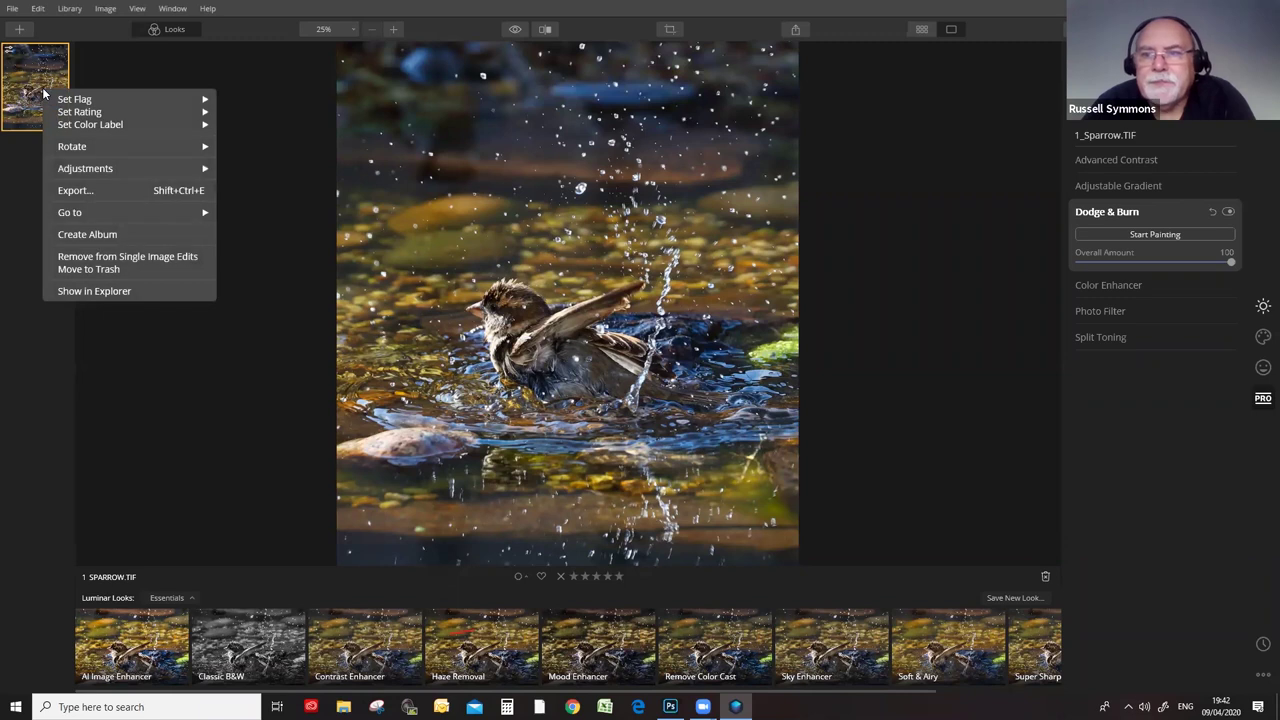
click(94, 290)
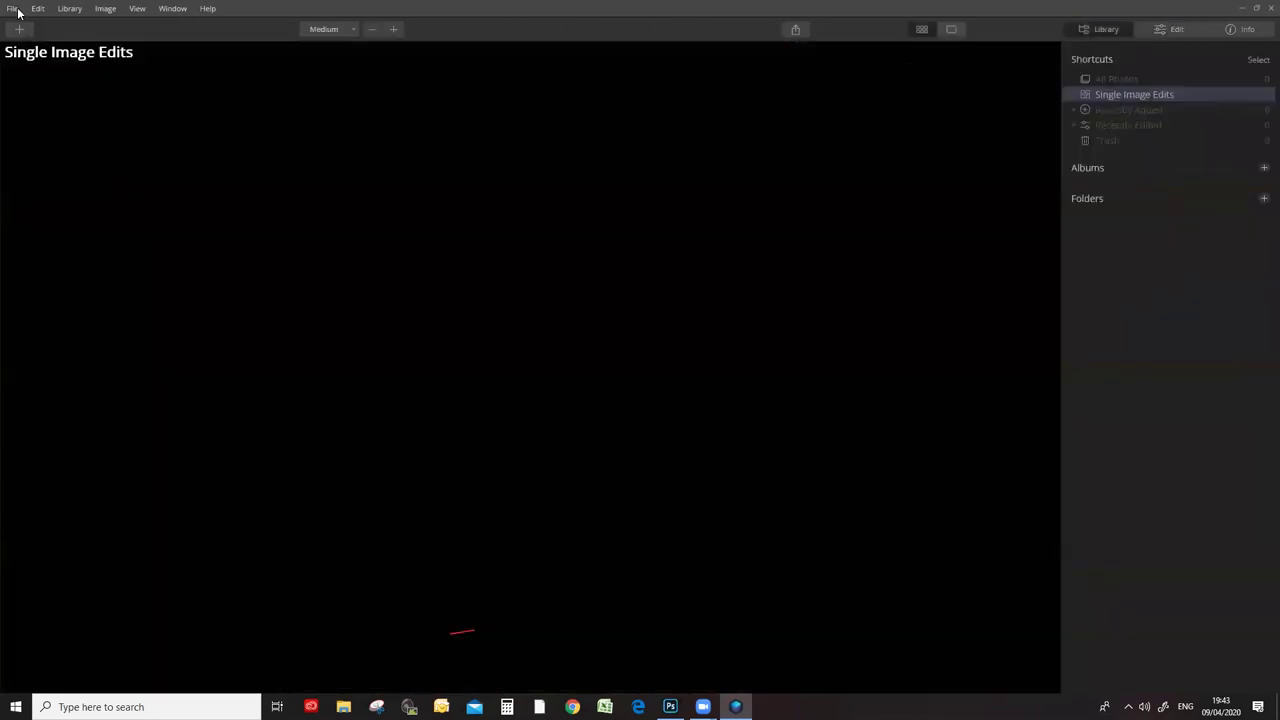
Open the dog photo 2__S8A2215.CR2 from the LUMINAR folder for single image editing.
click(14, 10)
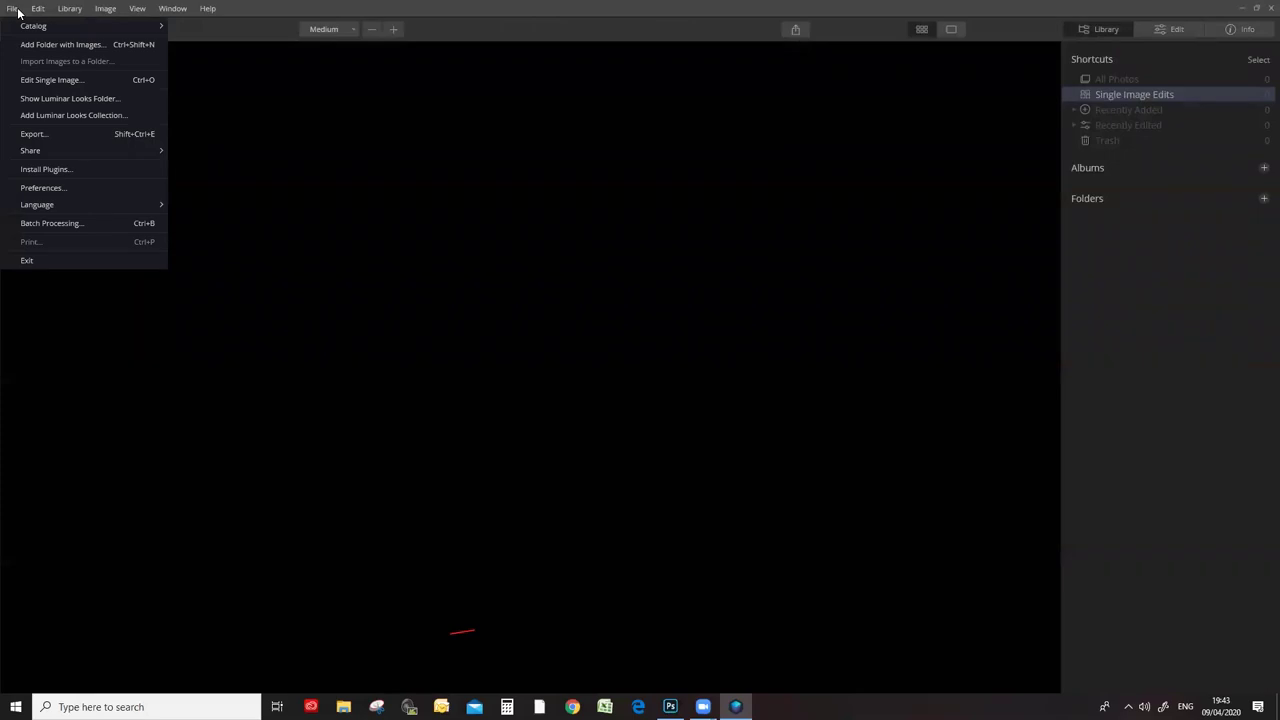
click(14, 9)
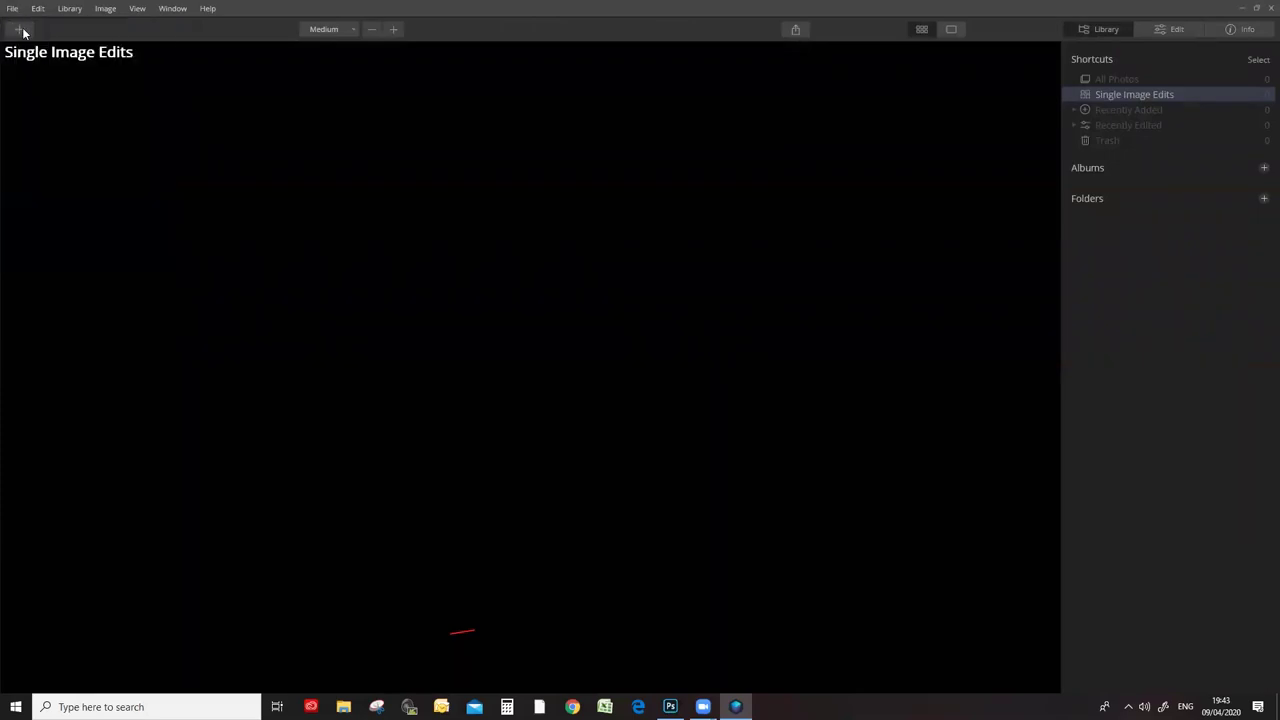
click(20, 30)
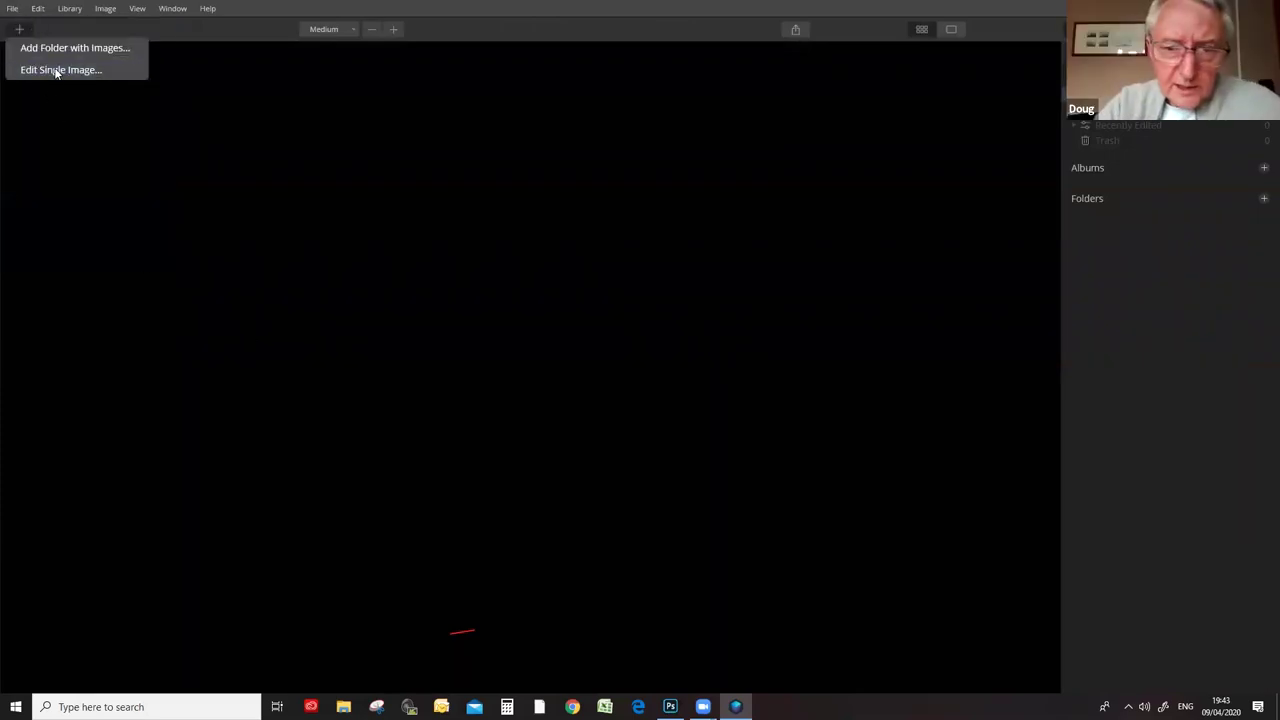
click(57, 70)
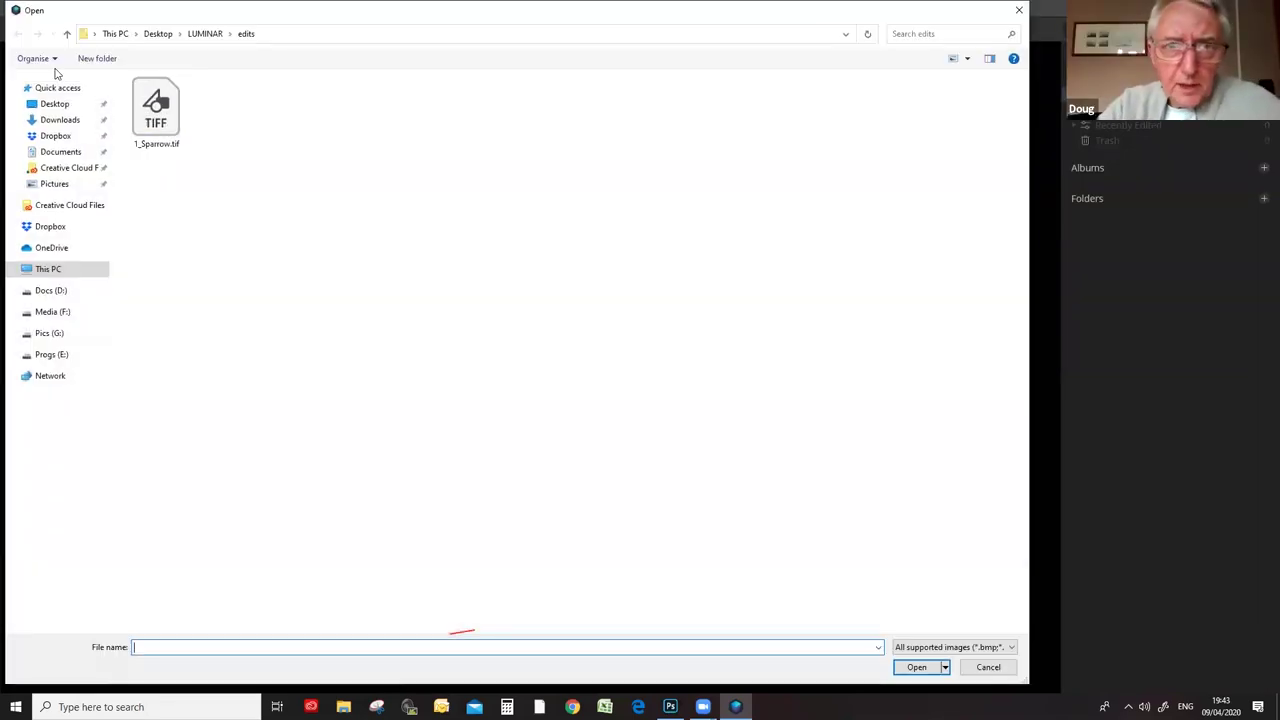
click(205, 33)
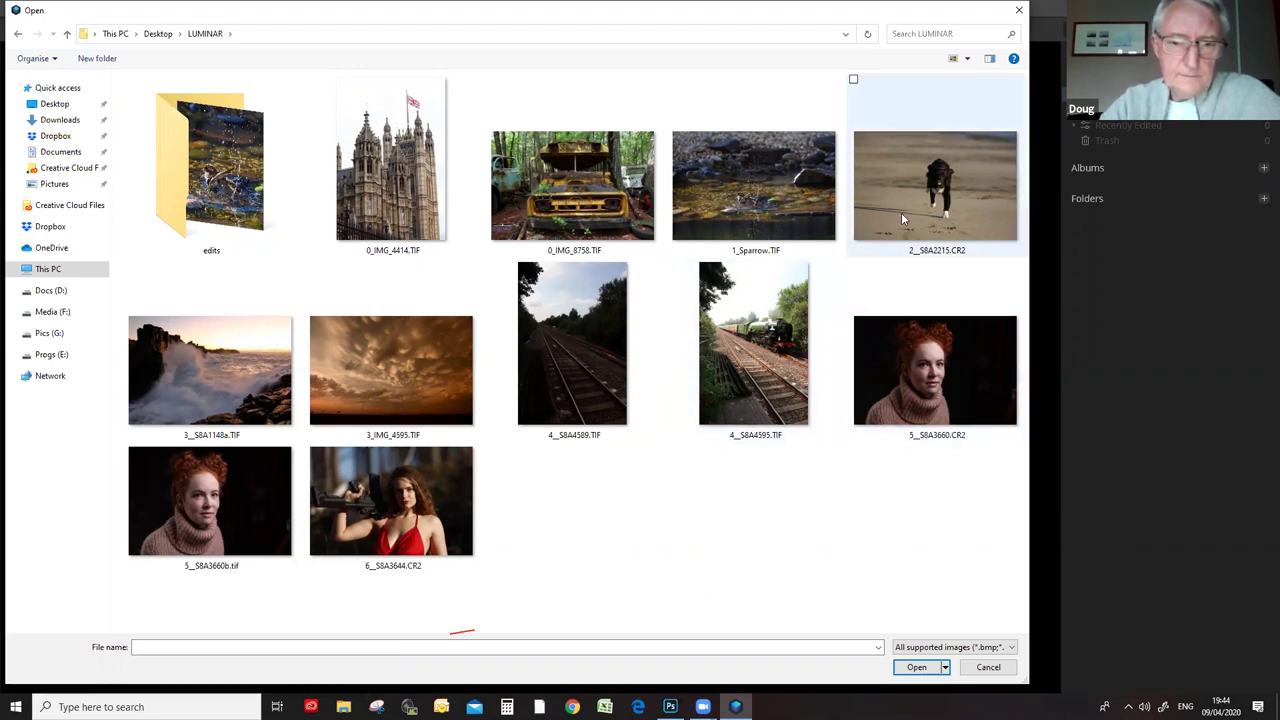
click(944, 203)
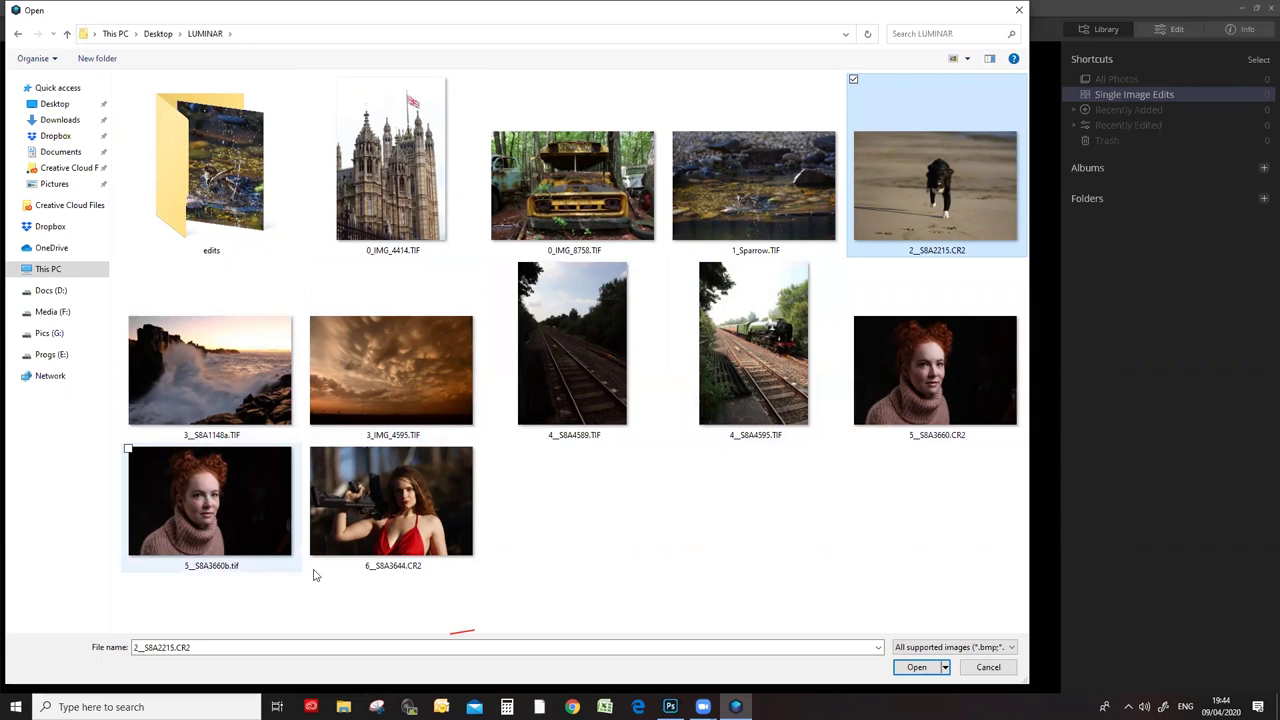
double_click(937, 210)
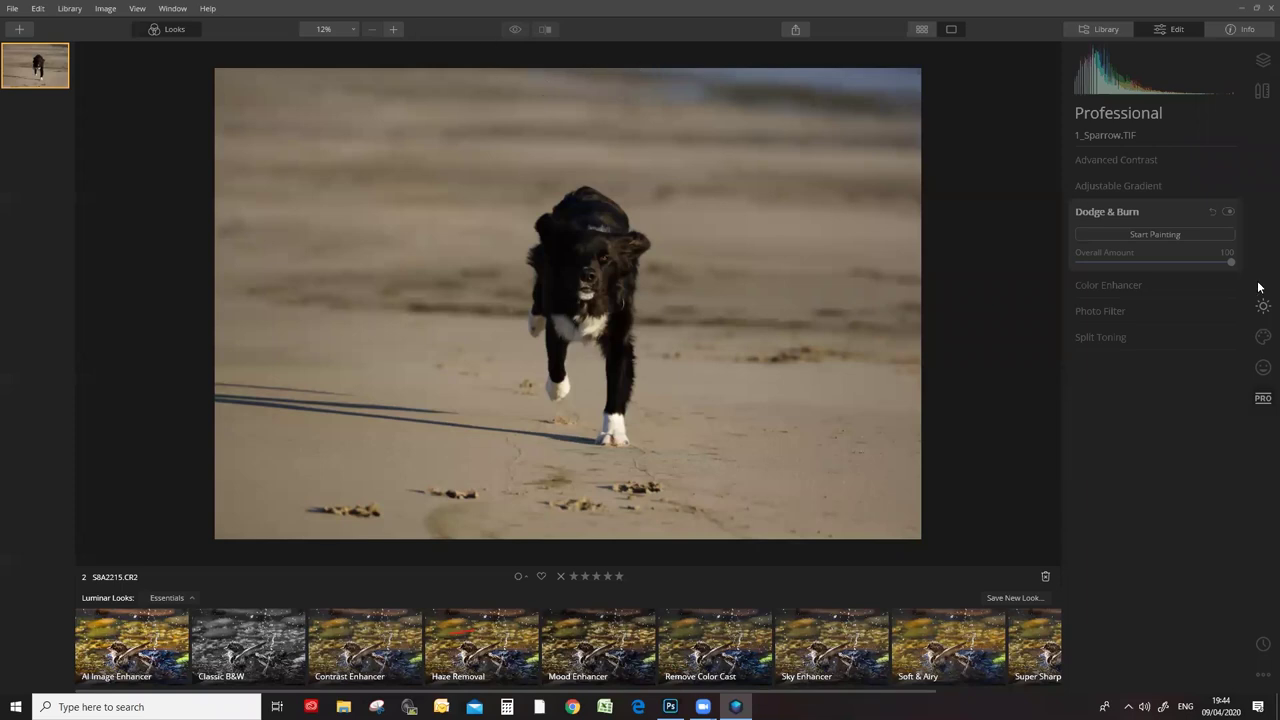
Bring up the Essentials editing tools for the dog photo.
click(1178, 31)
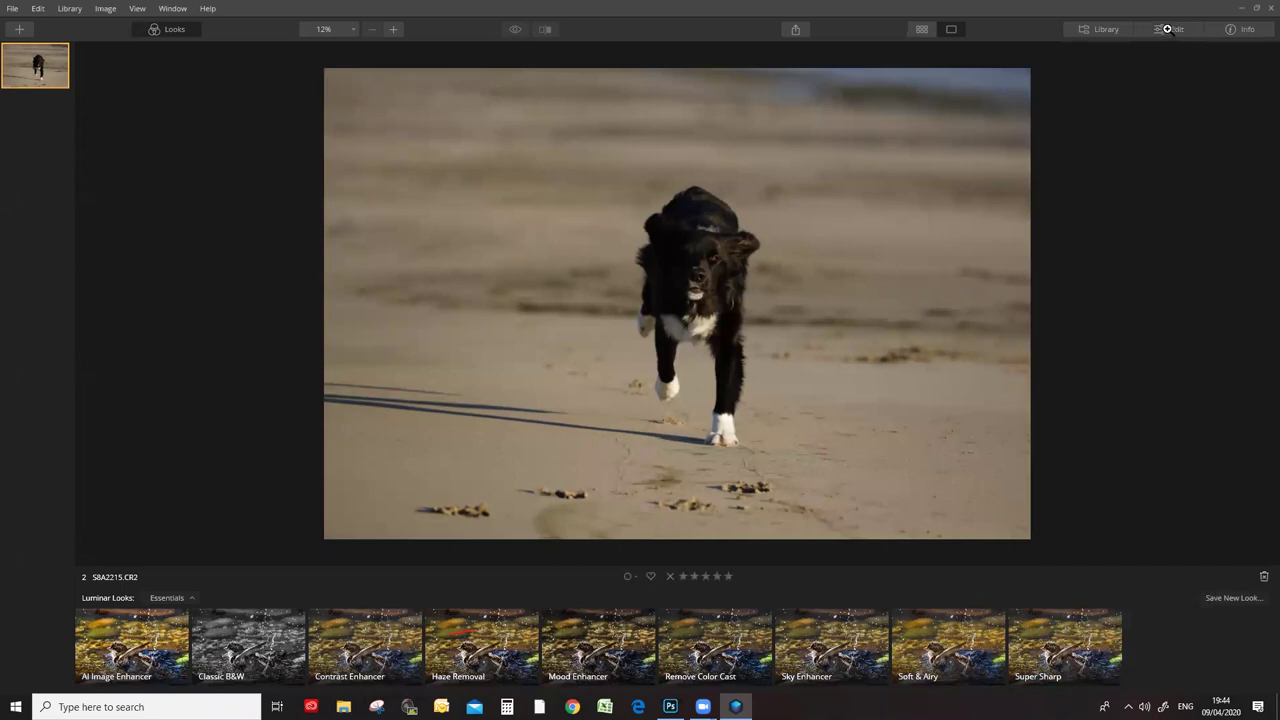
click(1166, 38)
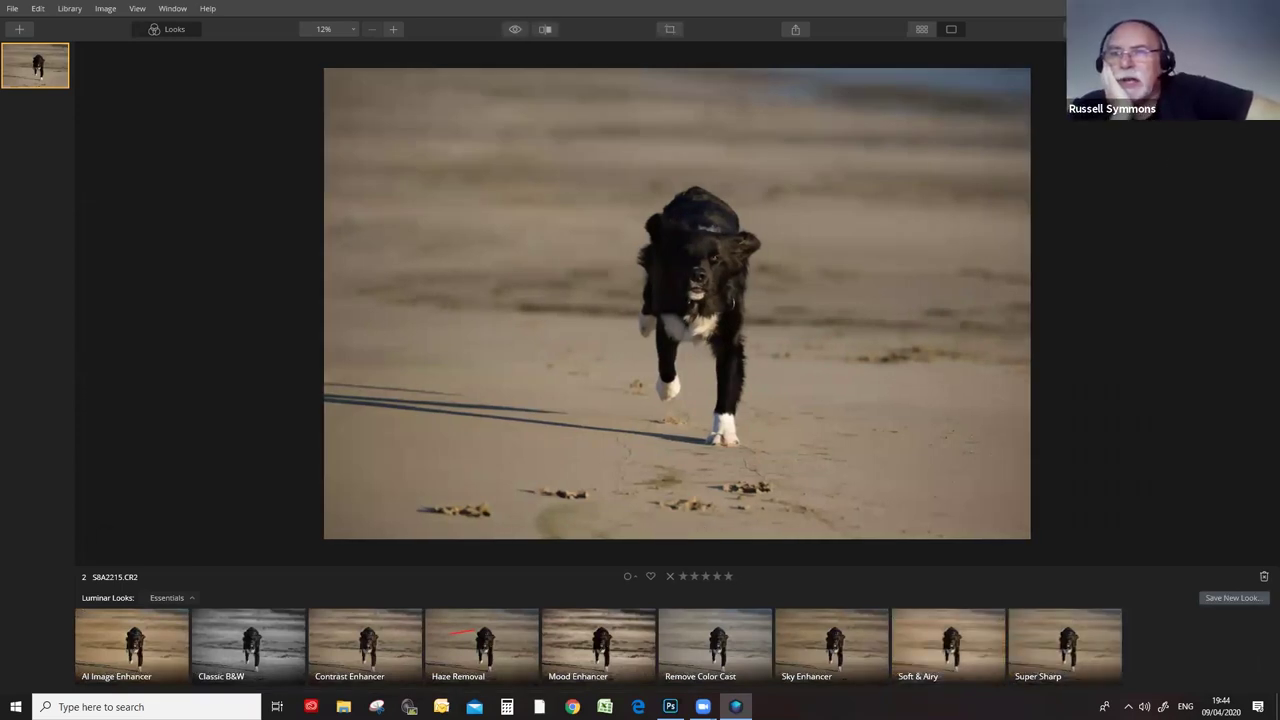
click(1166, 38)
click(1263, 308)
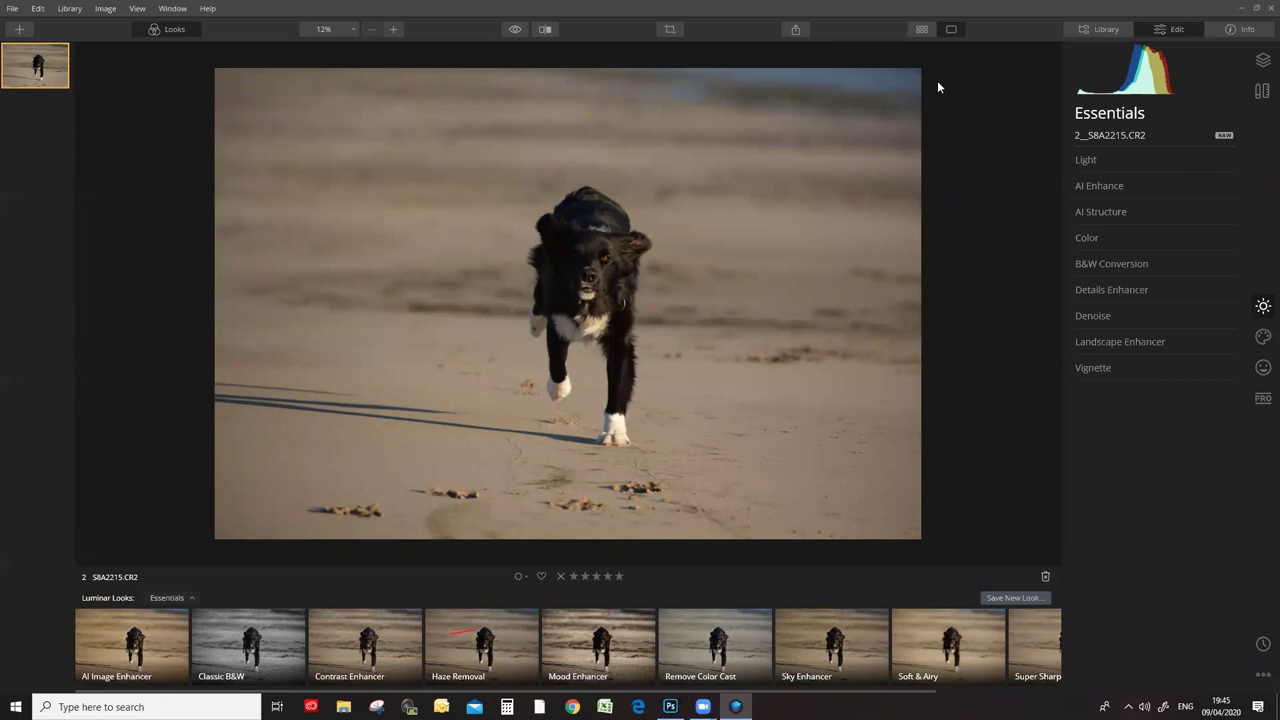
Start cropping the dog photo with the Free aspect, trimming the top and right side so the dog sits off-centre.
click(670, 29)
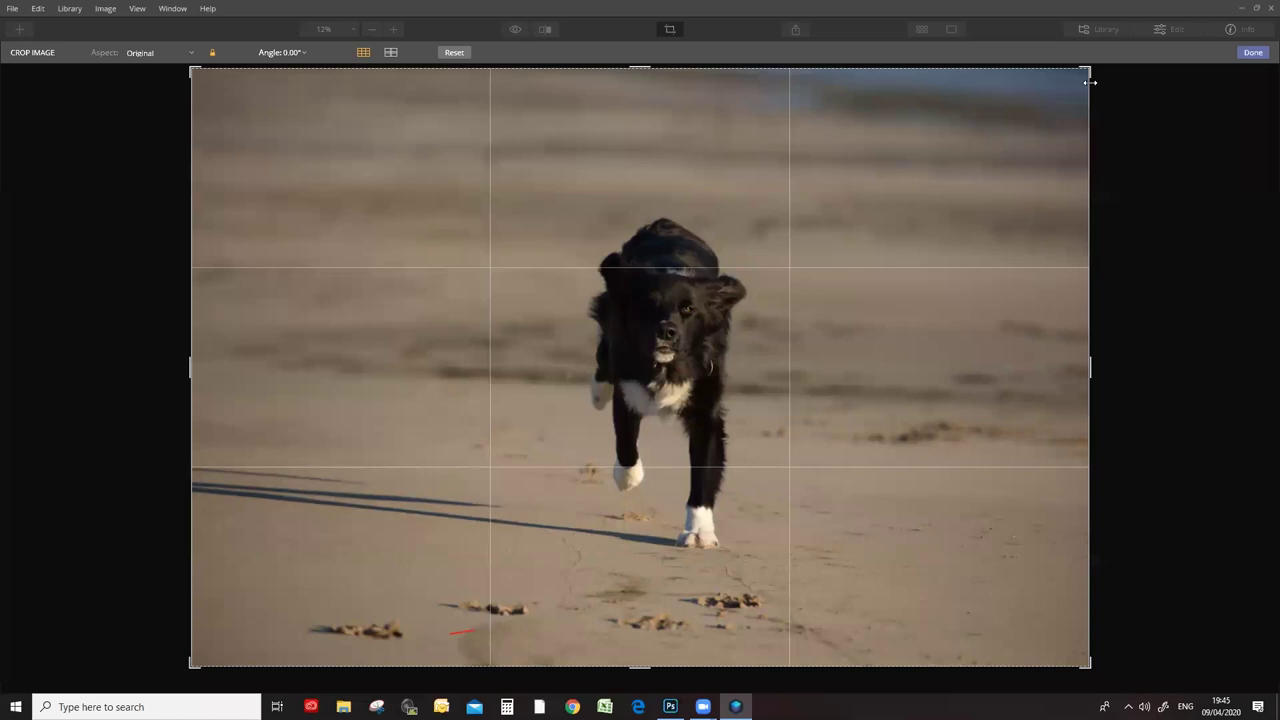
click(140, 53)
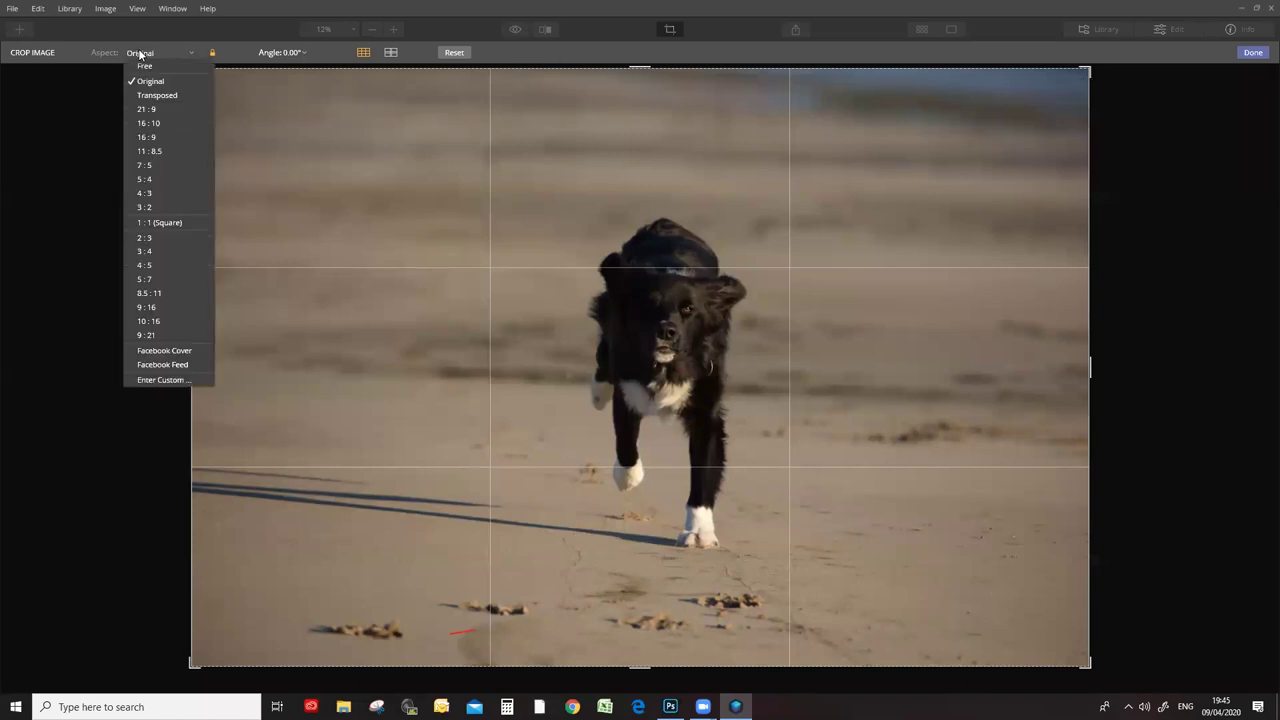
click(144, 66)
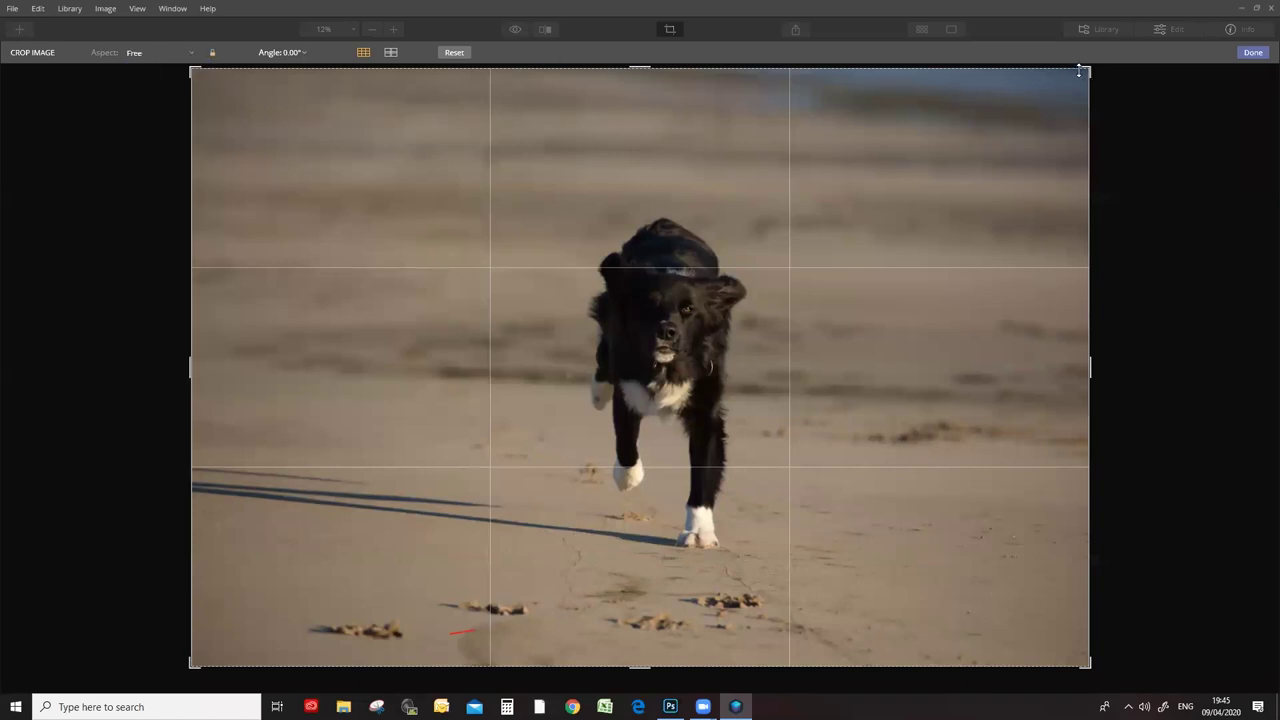
drag(1080, 70, 995, 118)
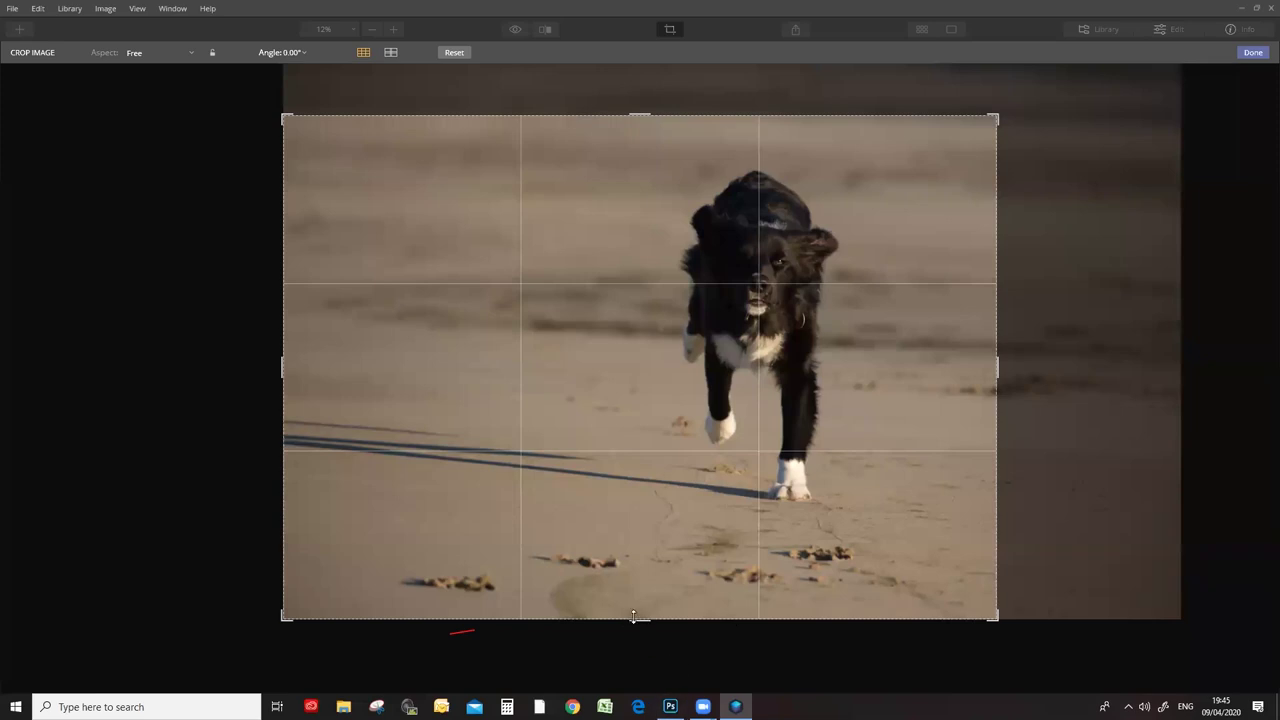
drag(637, 620, 637, 618)
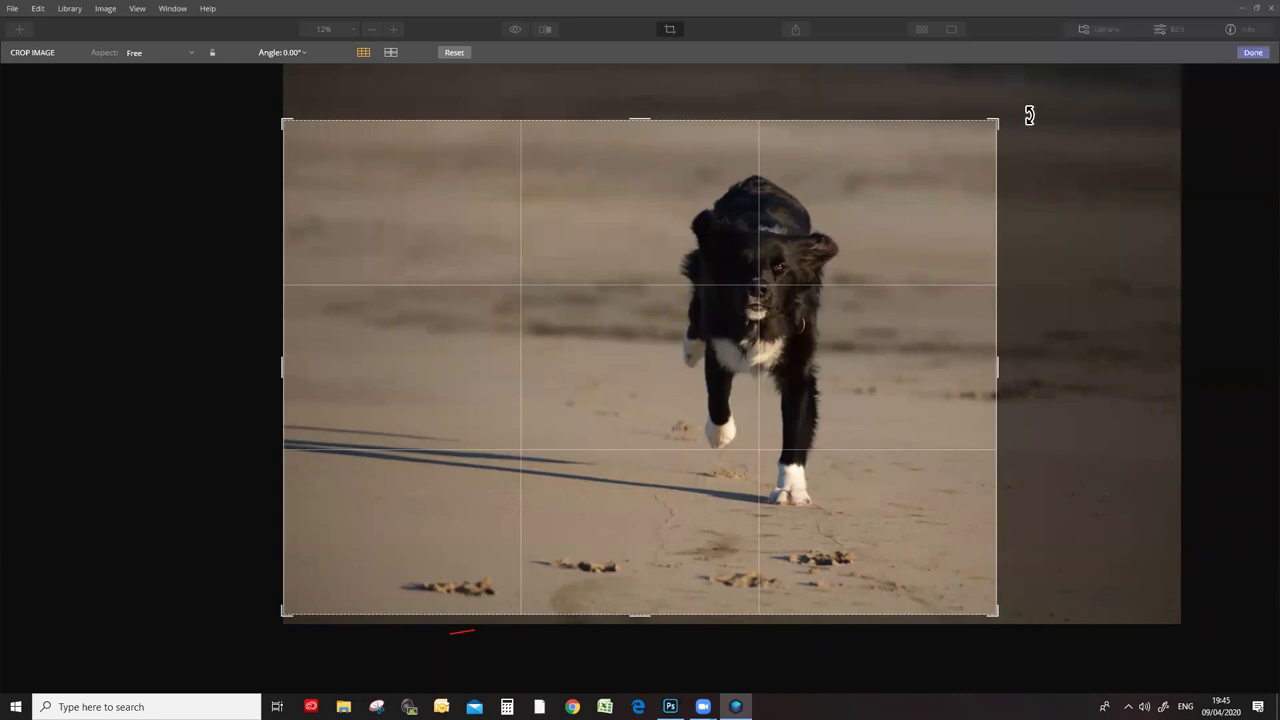
Rotate the crop to -1.25°, trim its right edge slightly, and apply the crop.
drag(1029, 115, 1027, 112)
drag(997, 367, 990, 368)
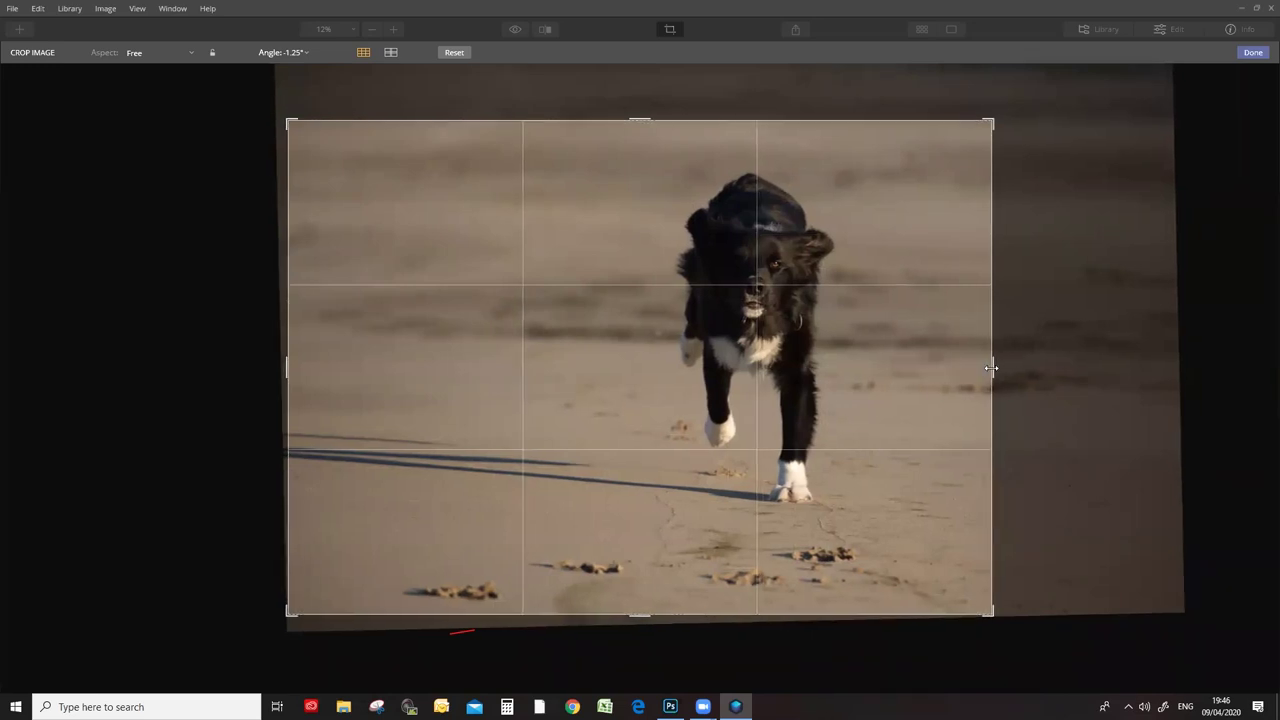
click(1244, 56)
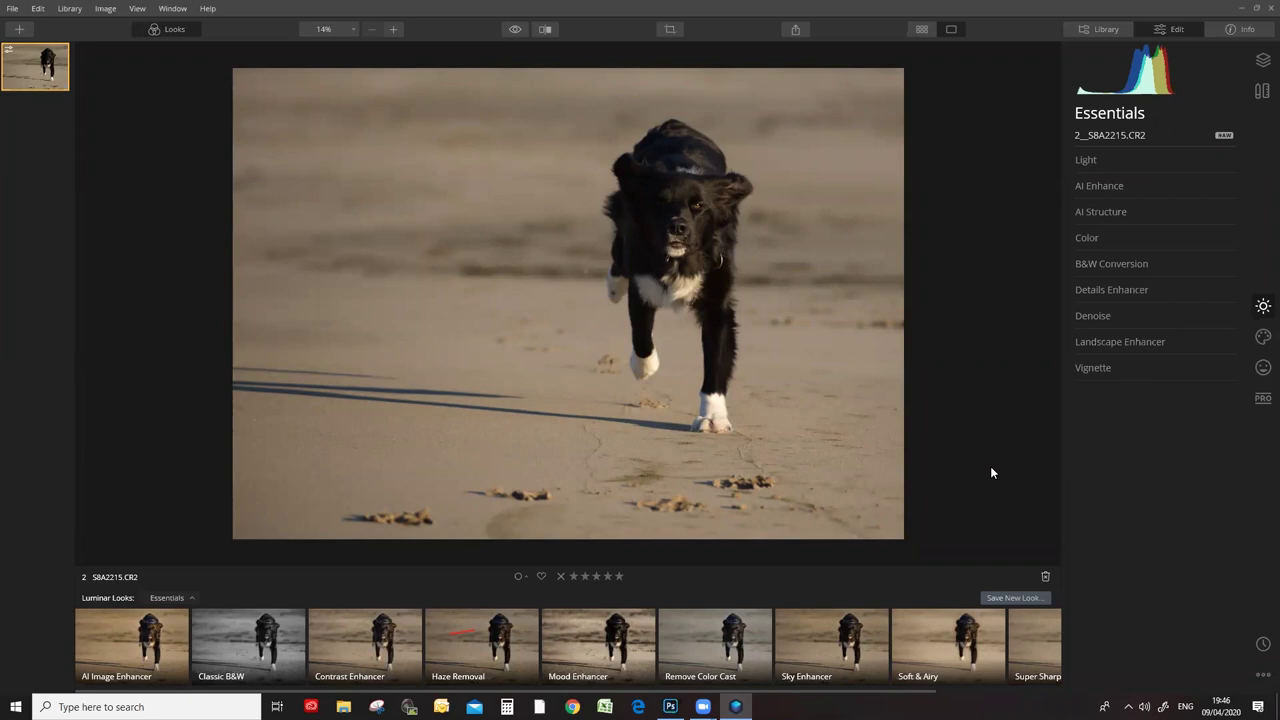
Set Shadows to 26 in the Light tool while checking the dog's face at 100% zoom.
click(1104, 163)
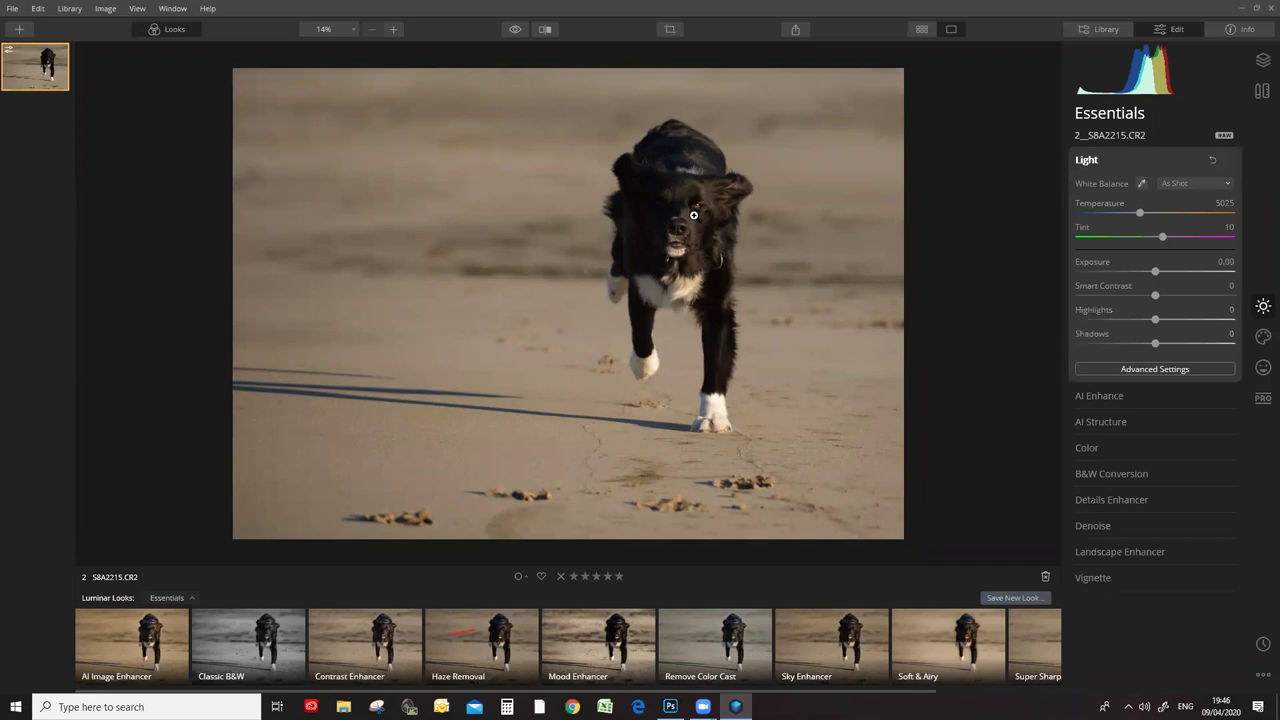
click(672, 220)
drag(557, 131, 685, 411)
mouse_move(697, 200)
mouse_down()
mouse_move(671, 237)
mouse_move(677, 200)
mouse_up()
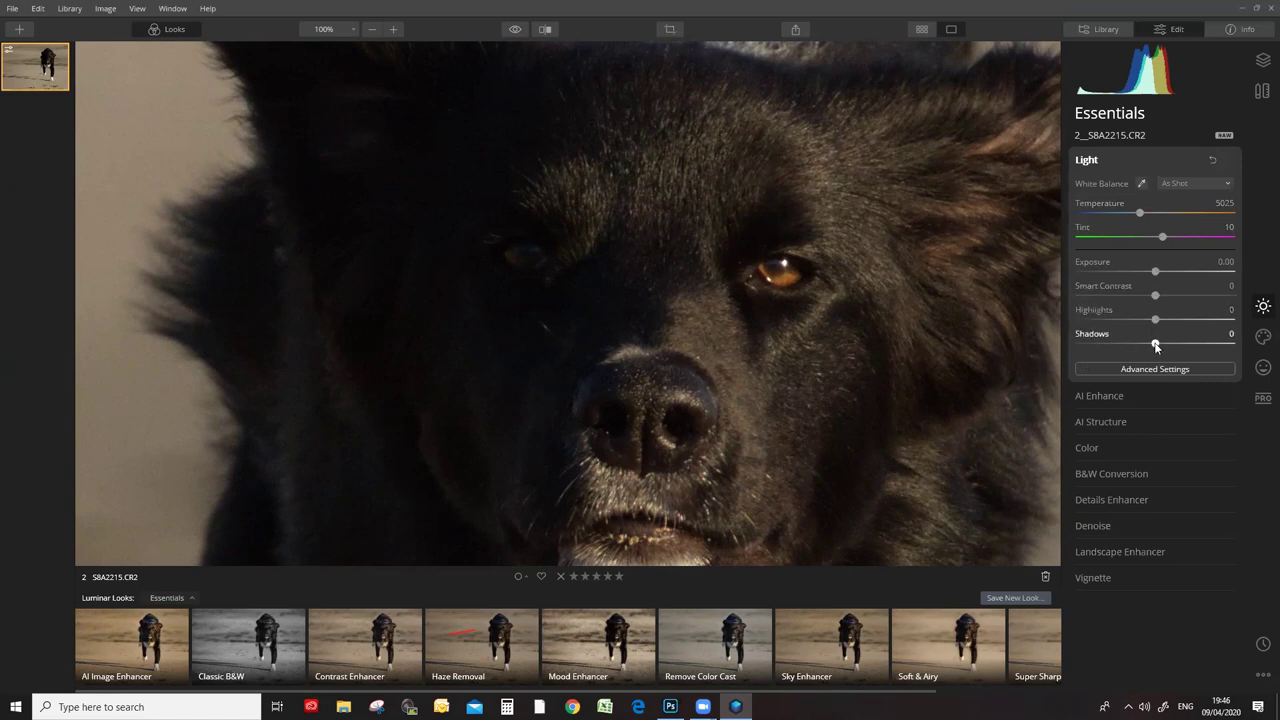
drag(1169, 346, 1182, 346)
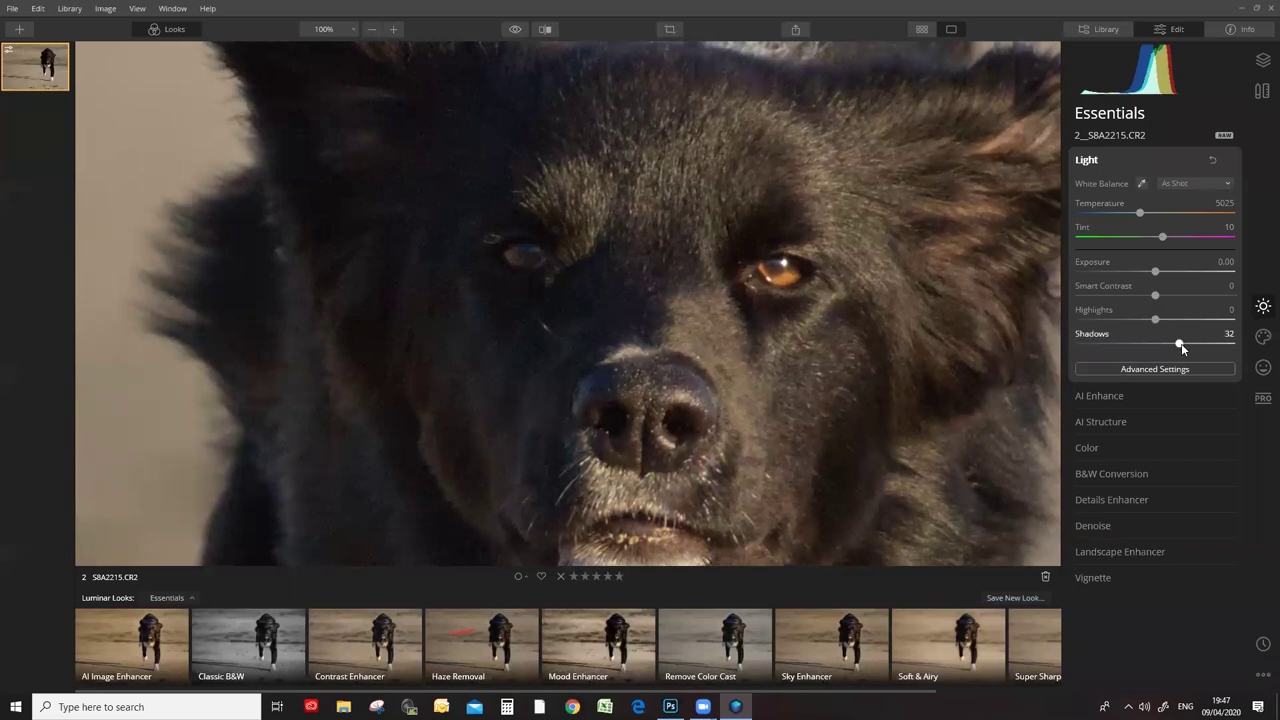
drag(1181, 344, 1178, 348)
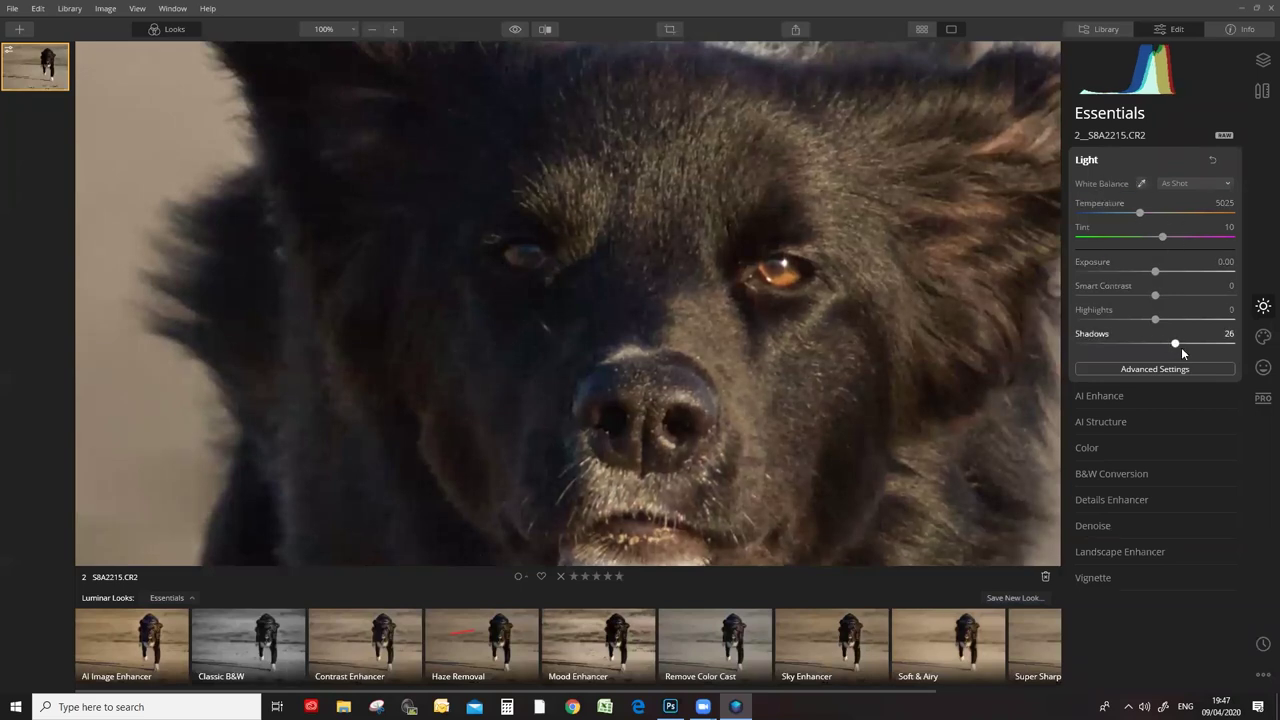
Fit the whole dog photo in view and lower the Light tool's Highlights slightly.
click(354, 33)
click(340, 42)
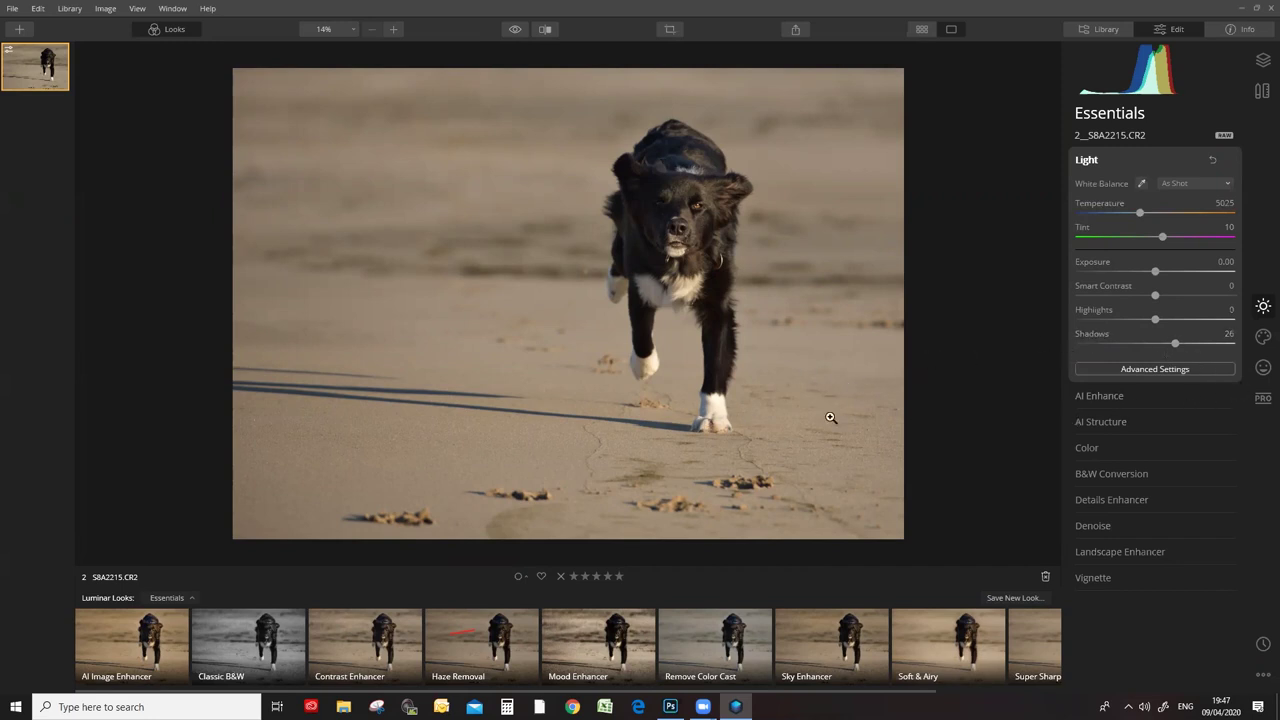
drag(1155, 320, 1149, 323)
click(1082, 161)
Test AI Accent at 100 in AI Enhance and reduce it to 13.
click(1099, 186)
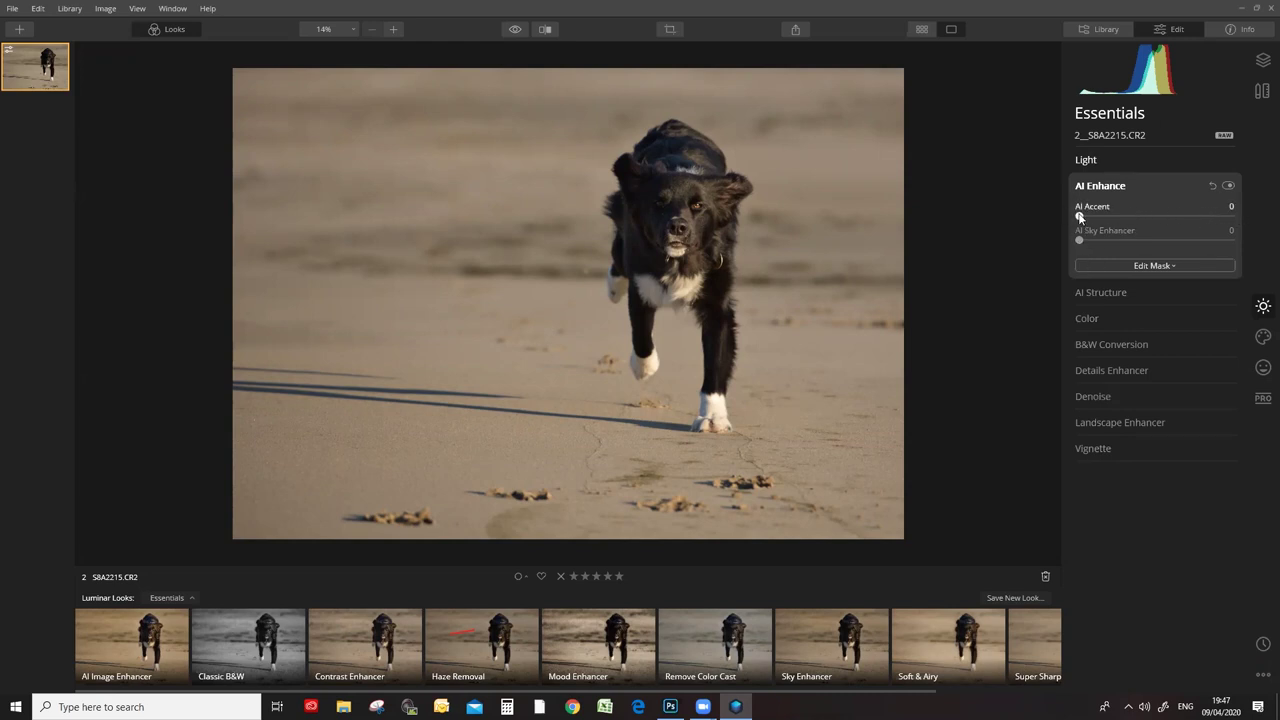
drag(1080, 217, 1246, 223)
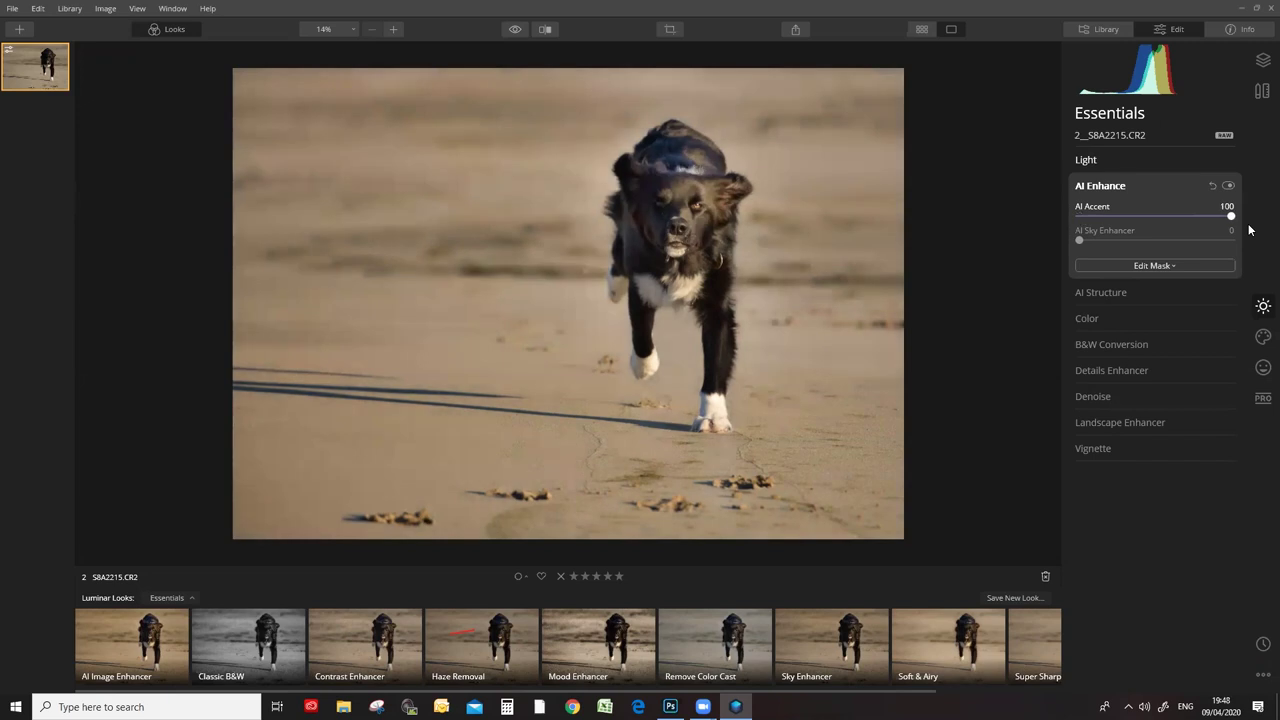
click(1209, 217)
drag(1198, 216, 1102, 227)
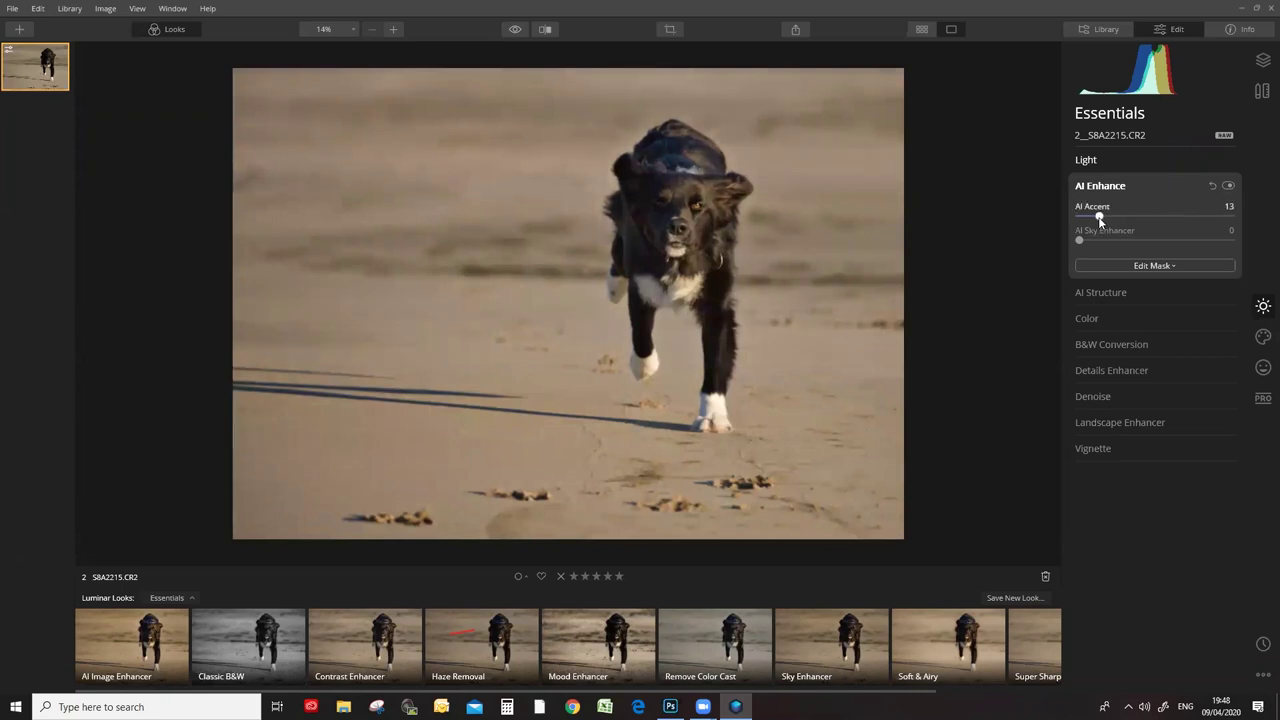
Review the Light settings and try an Amount of 55 in the AI Structure tool.
click(1082, 159)
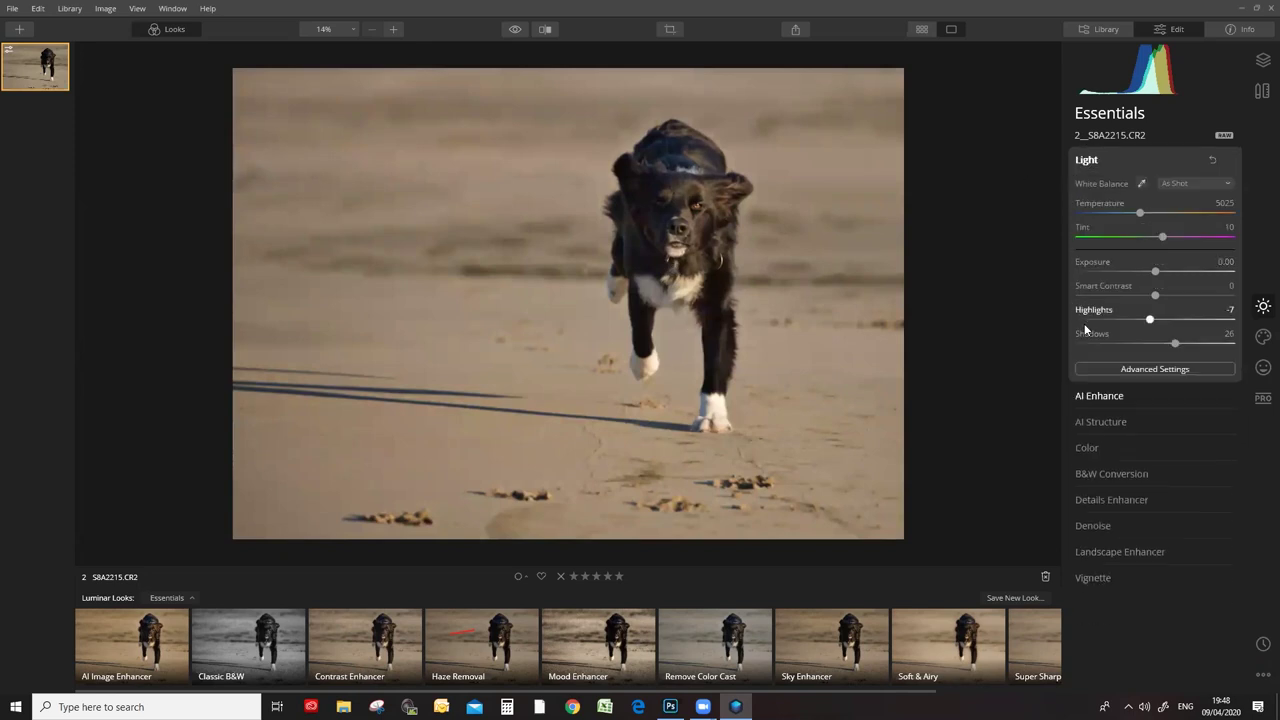
click(1093, 161)
click(1098, 213)
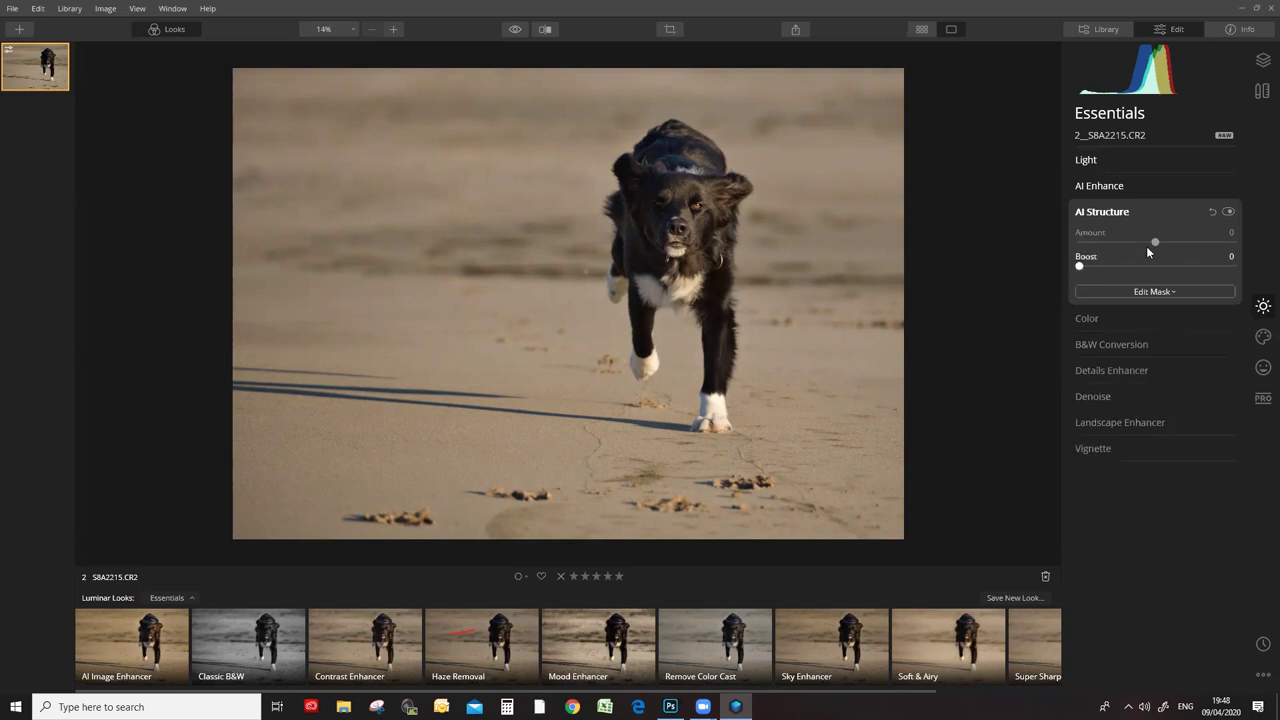
click(1164, 242)
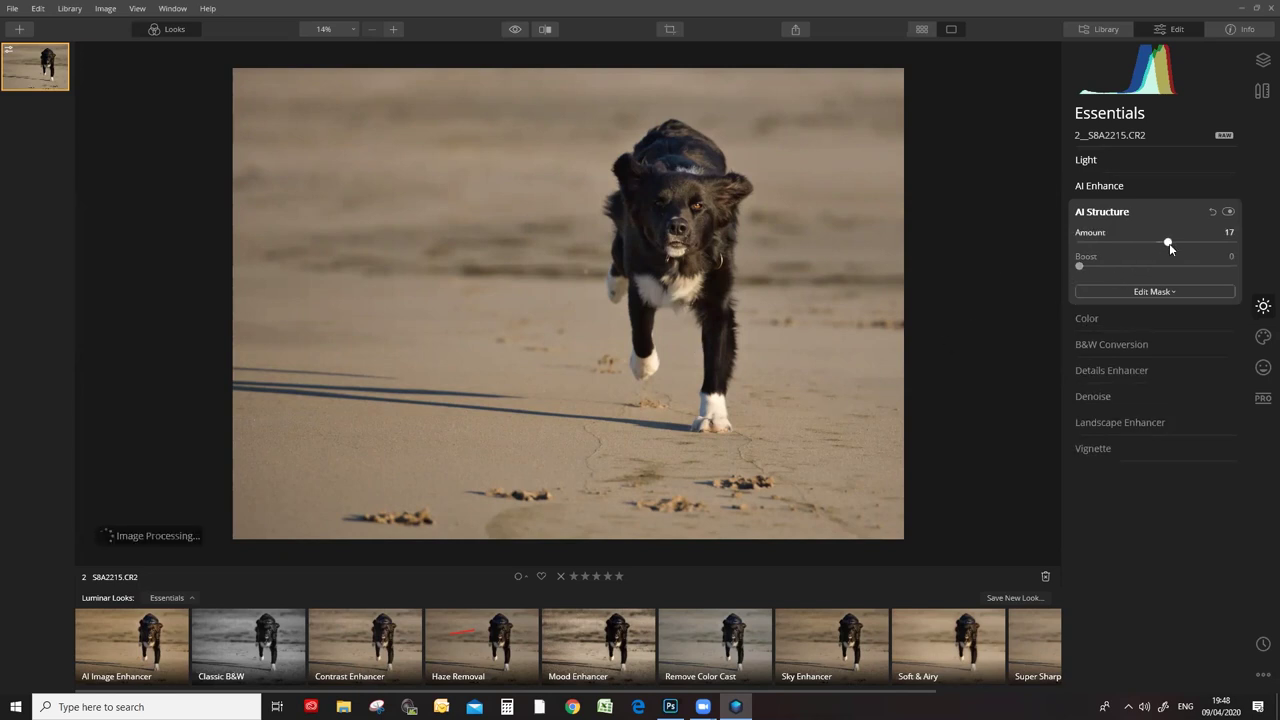
drag(1169, 243, 1181, 244)
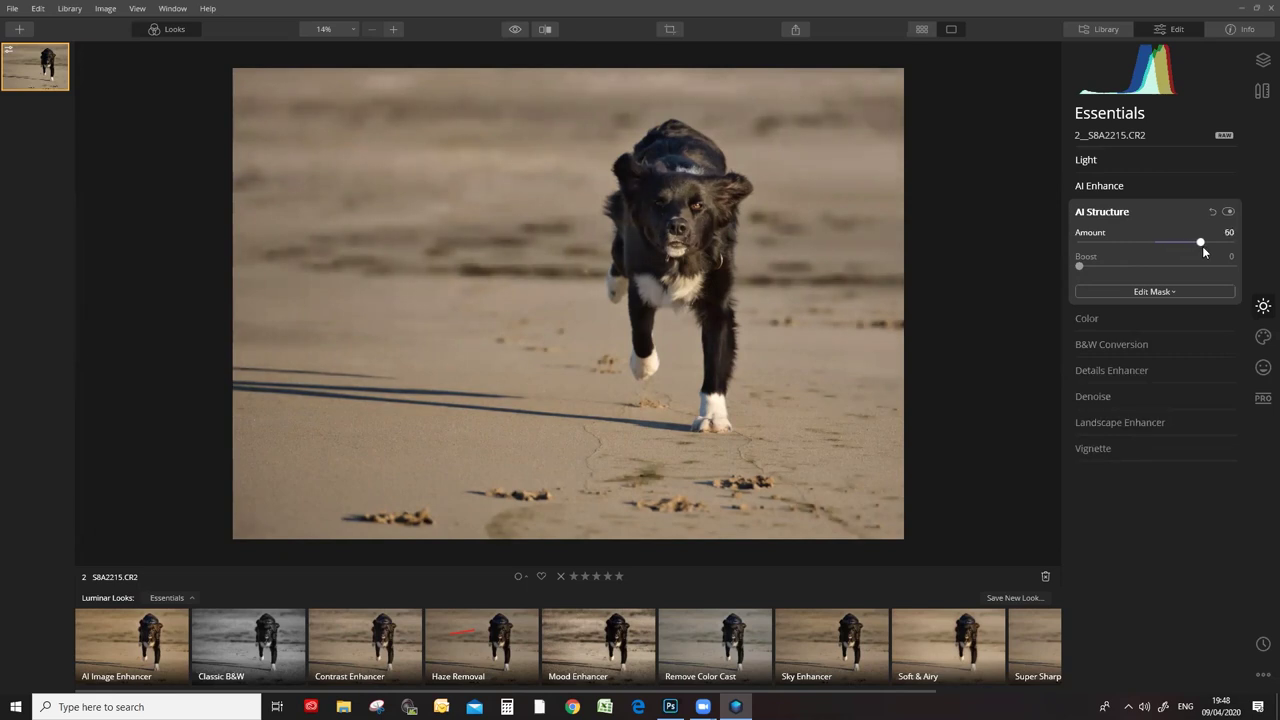
drag(1202, 246, 1198, 246)
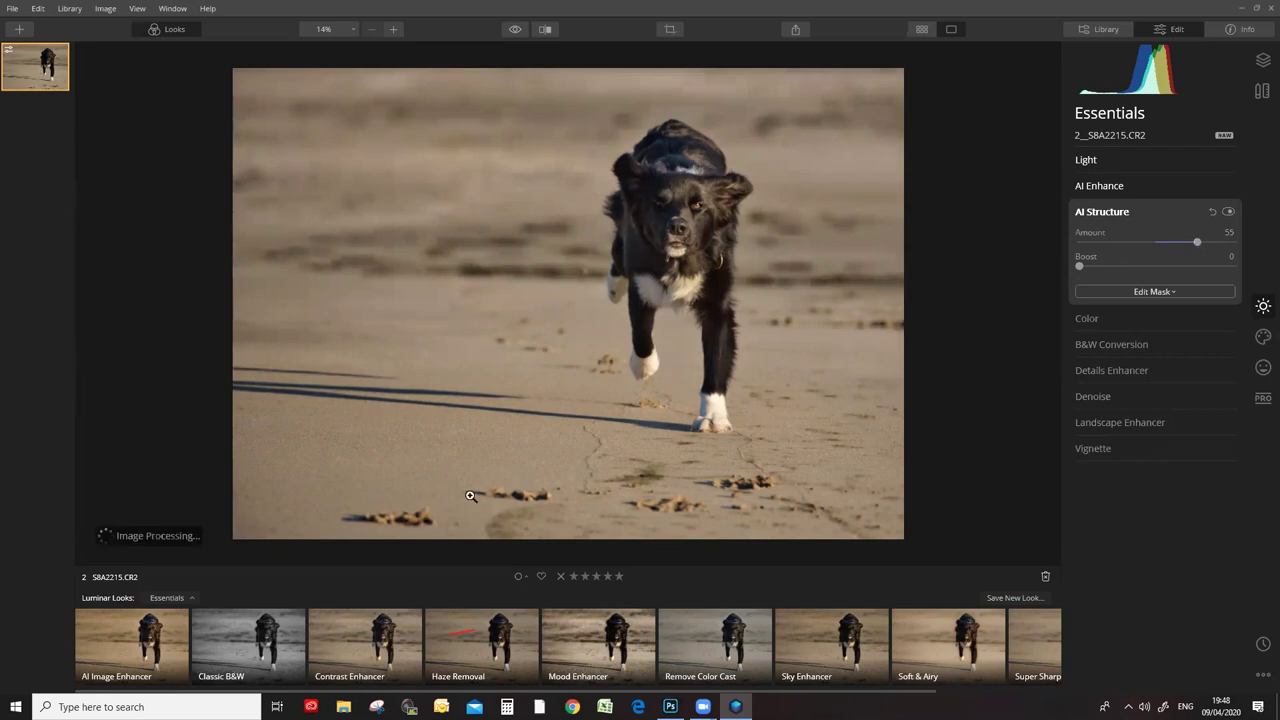
Compare the dog photo with its original and set AI Structure's Amount to 23 and Boost to 20.
click(512, 30)
click(510, 31)
click(511, 30)
click(511, 30)
click(511, 30)
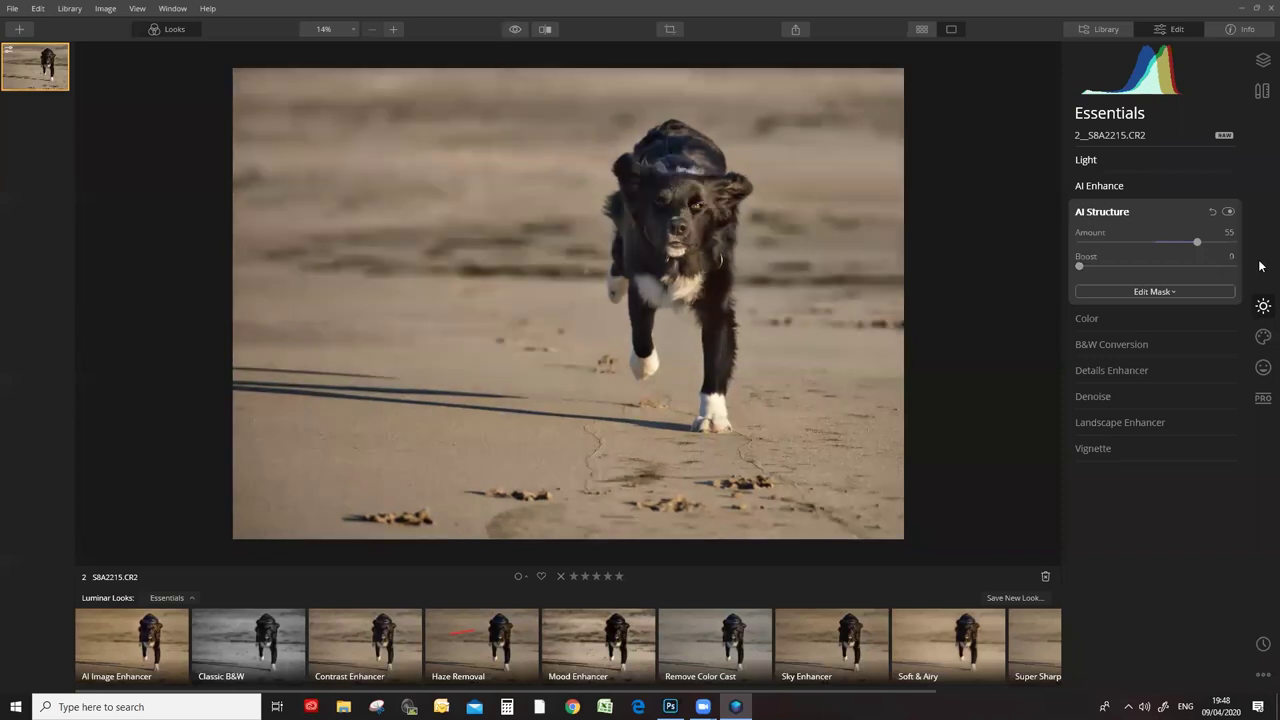
drag(1181, 246, 1171, 249)
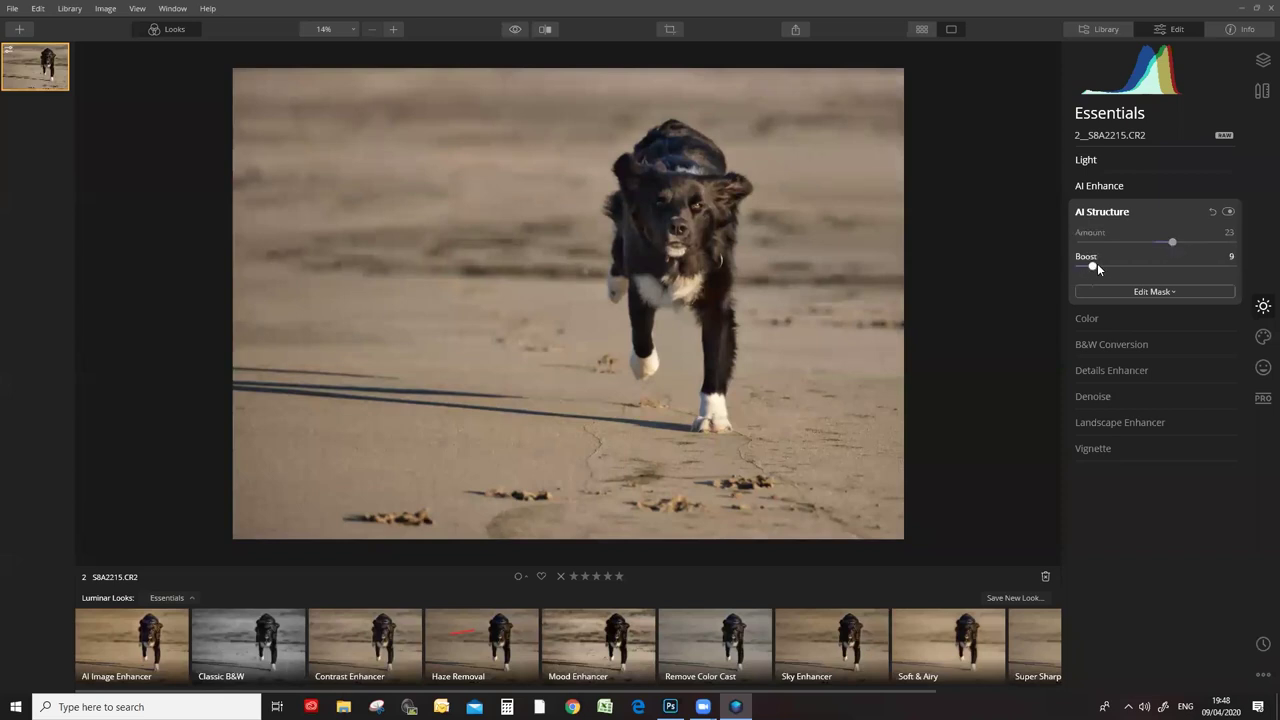
drag(1093, 266, 1101, 266)
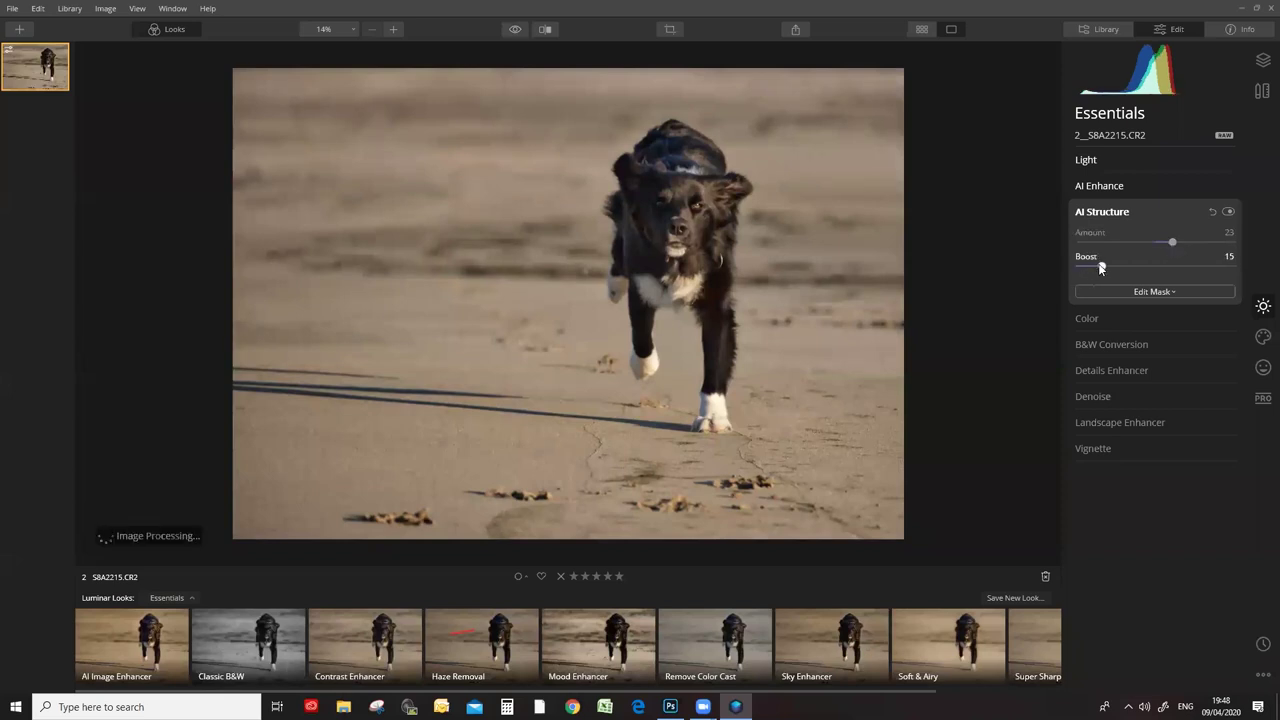
Examine the sand at 100% zoom, switching between the original and edited versions, and return to the whole photo.
click(581, 381)
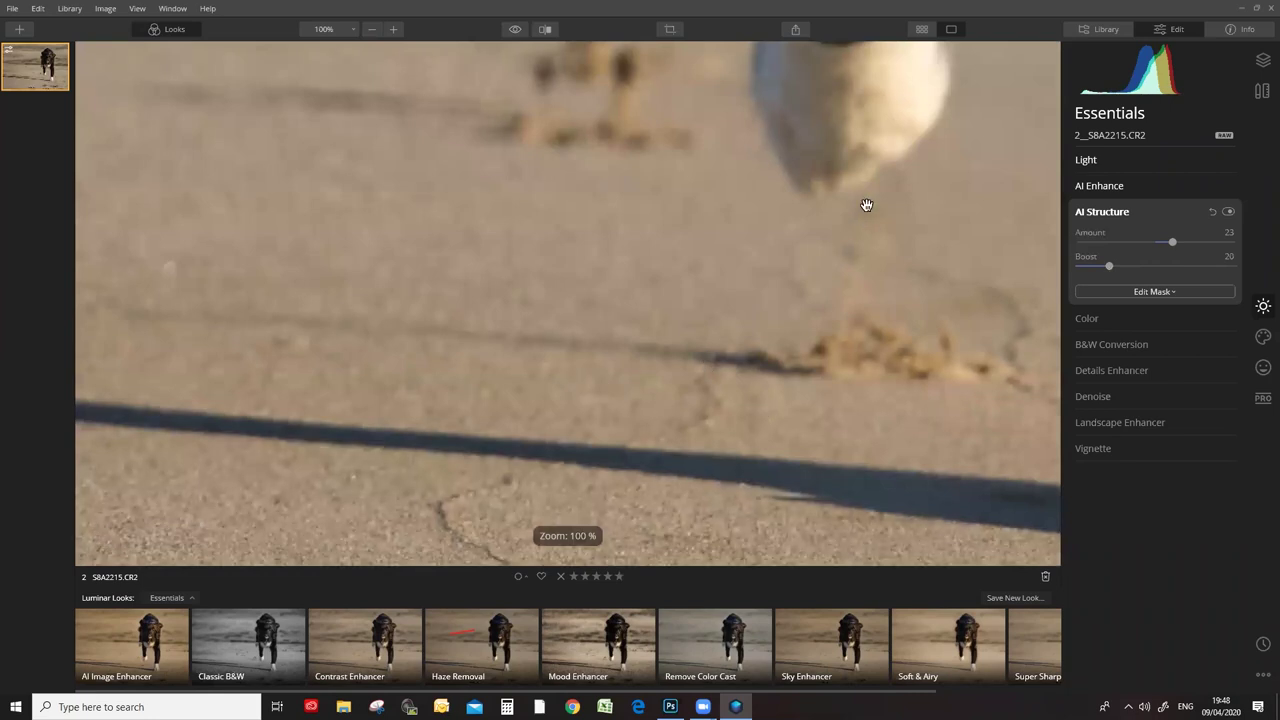
drag(643, 509, 692, 289)
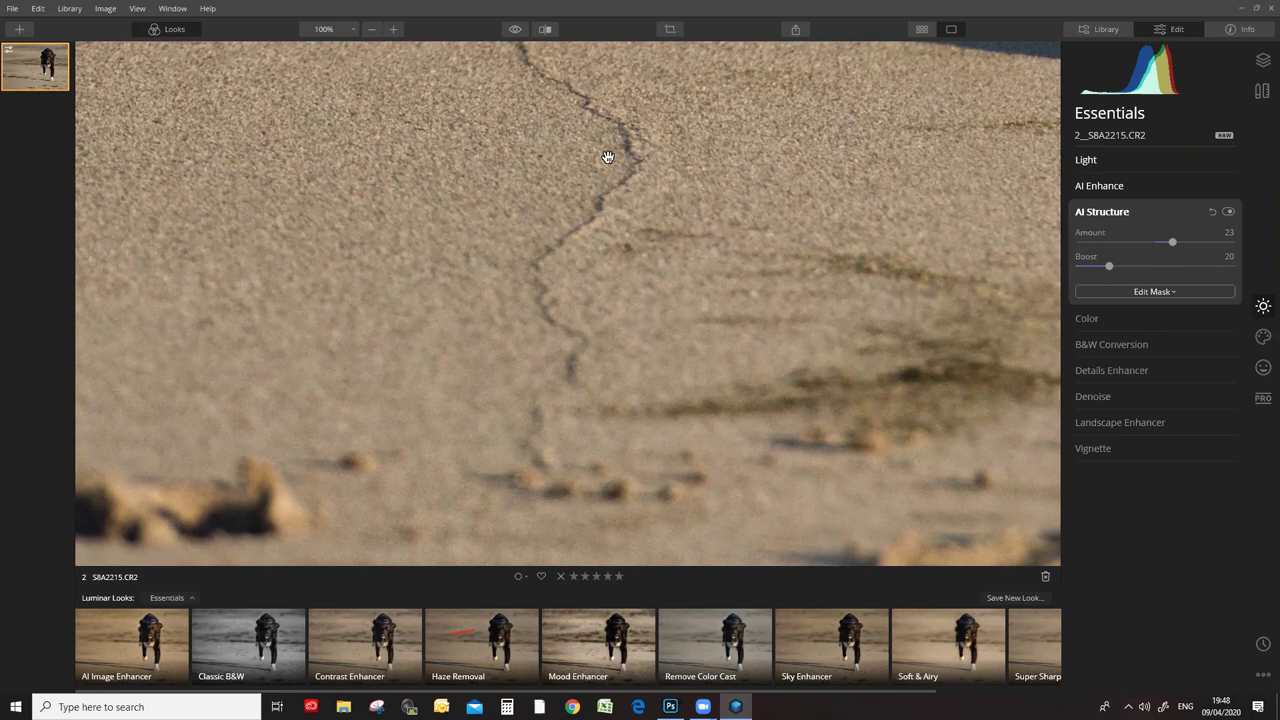
click(514, 31)
click(514, 31)
click(514, 31)
click(514, 31)
click(514, 31)
click(514, 31)
click(514, 31)
click(514, 31)
click(354, 31)
click(350, 46)
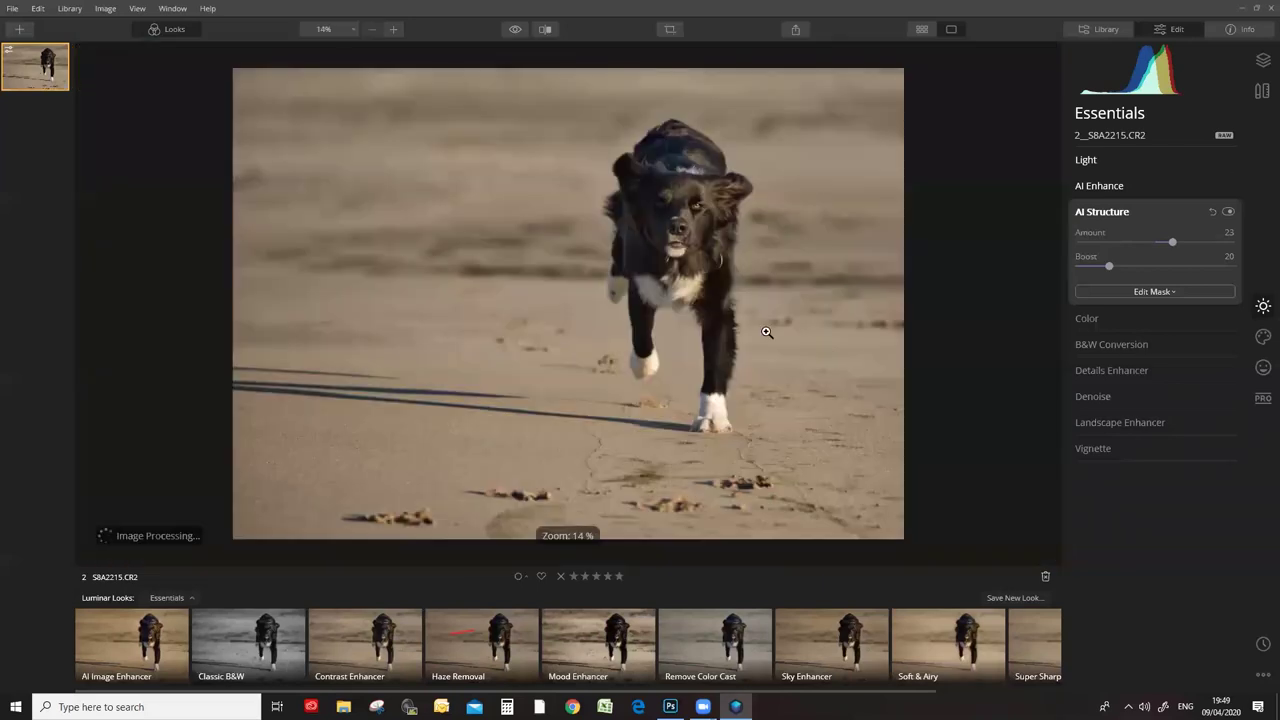
Raise the Vibrance moderately in the Color tool.
click(1085, 218)
click(1088, 238)
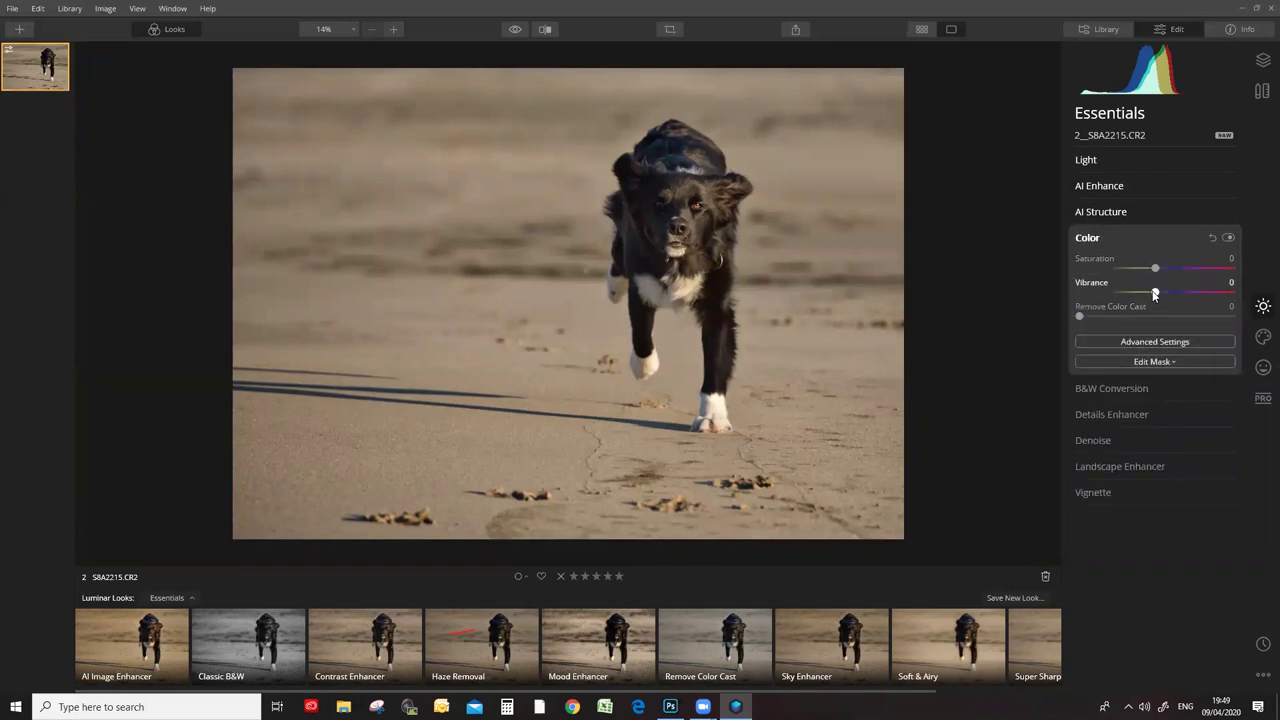
drag(1155, 292, 1178, 294)
click(1088, 238)
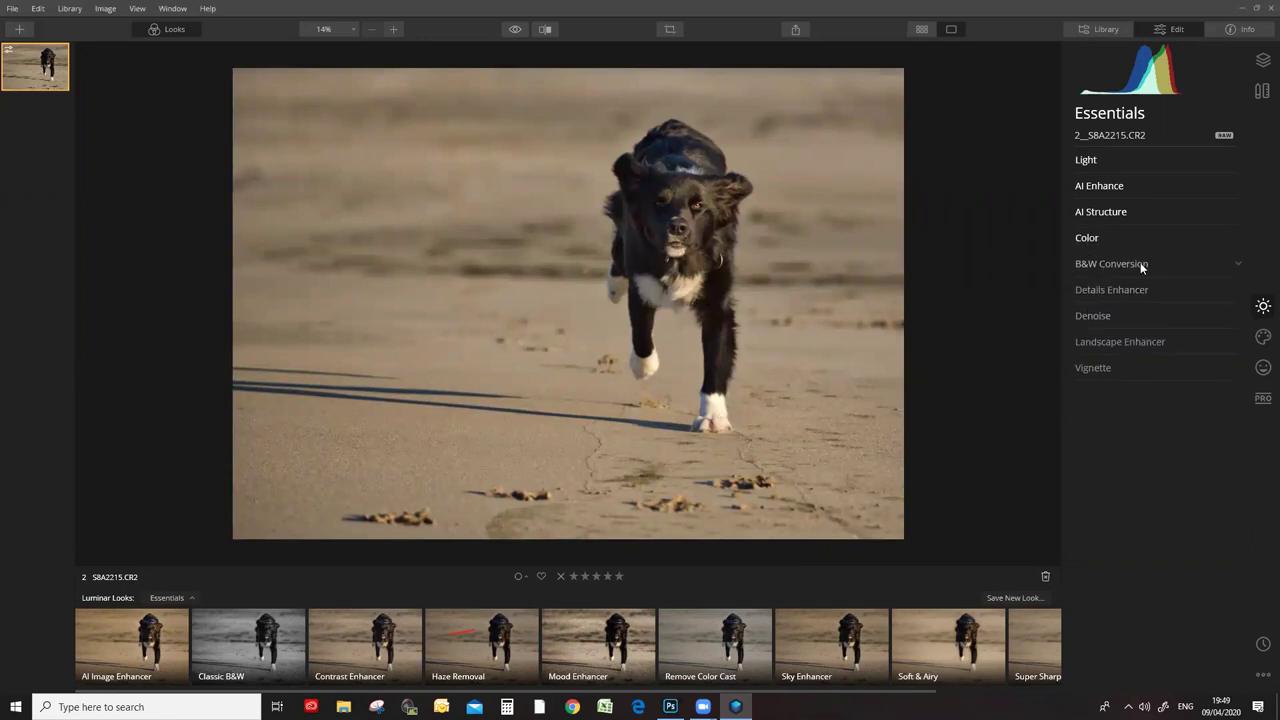
Set Small Details to 23 in the Details Enhancer, judging the dog's face at 50% zoom against the original.
click(1118, 289)
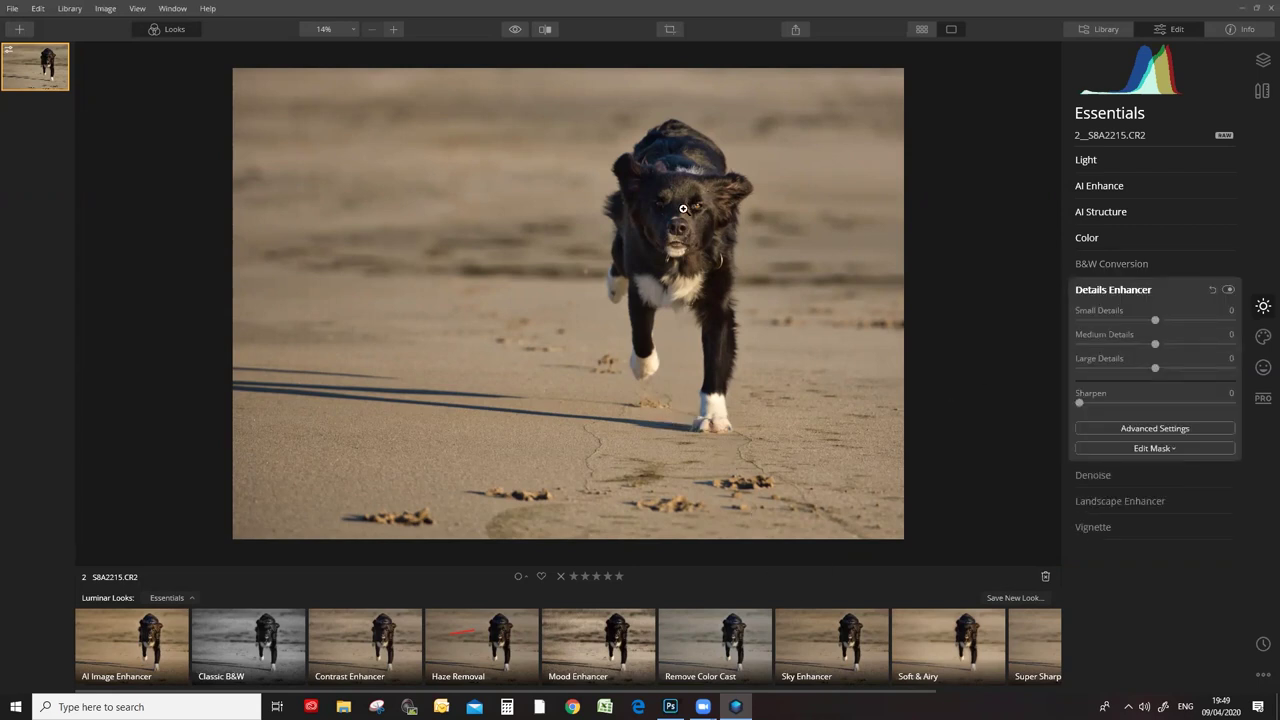
click(396, 29)
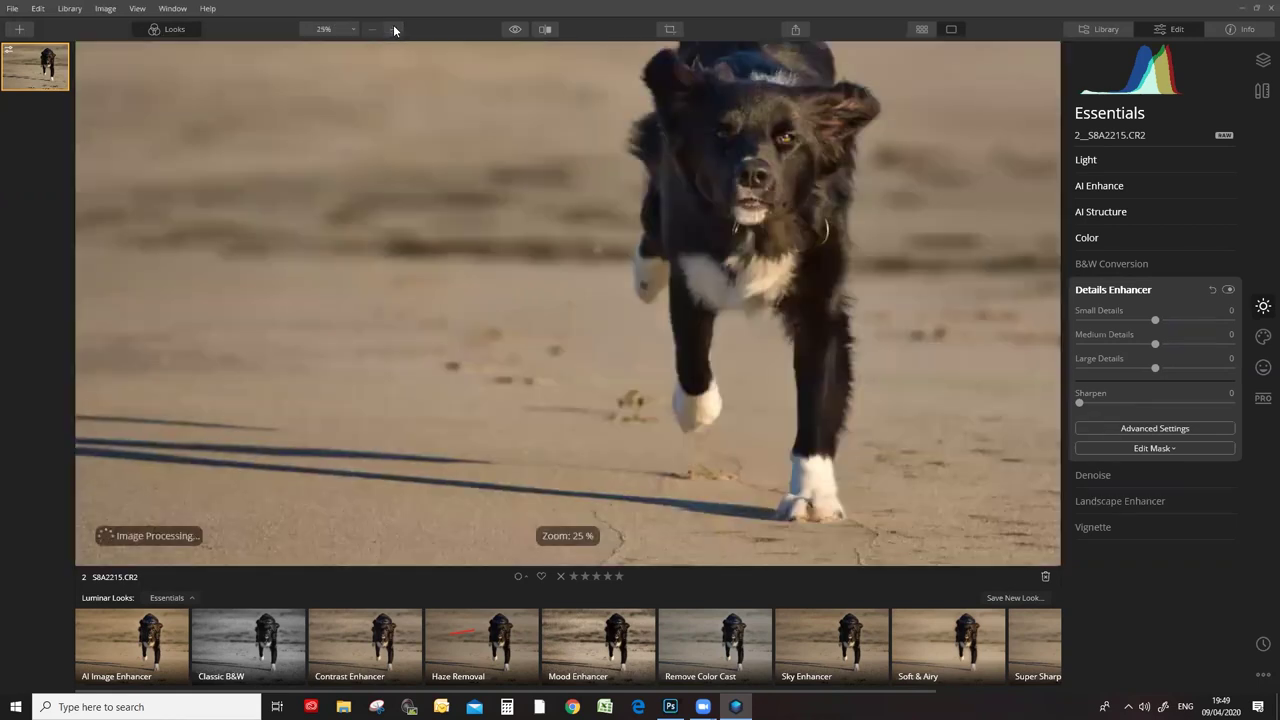
click(396, 29)
drag(526, 300, 566, 412)
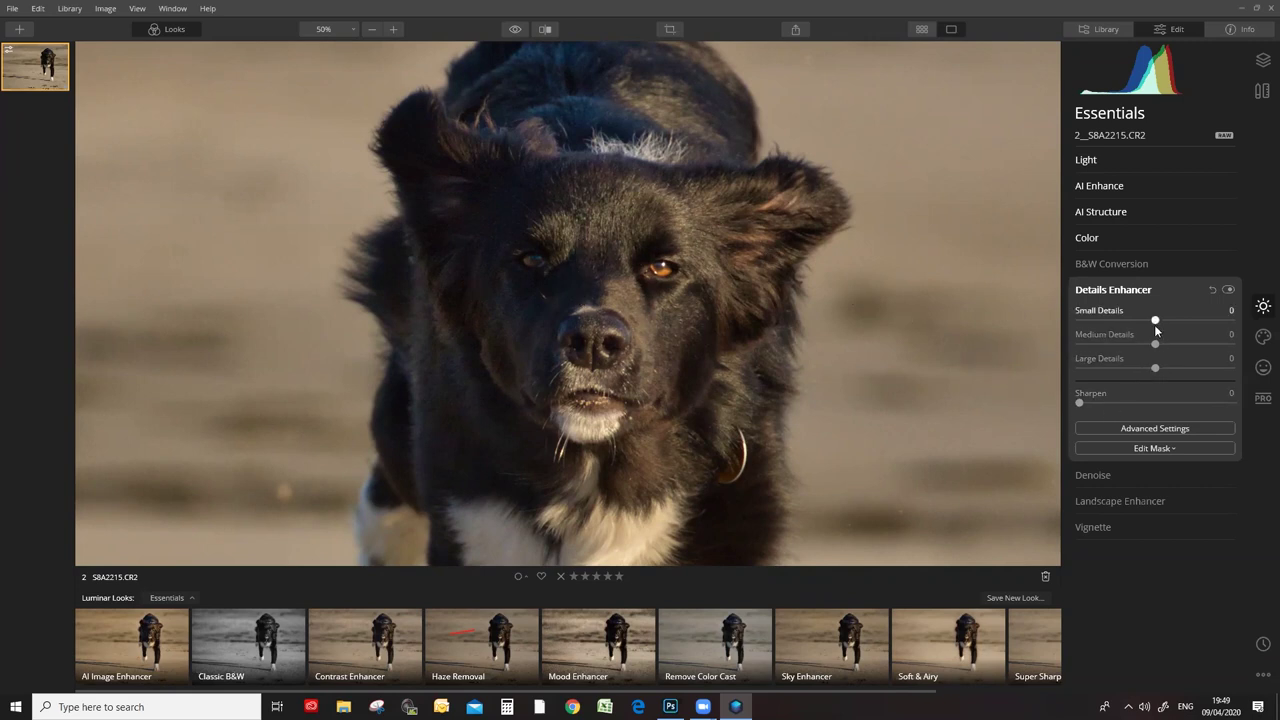
drag(1155, 324, 1258, 325)
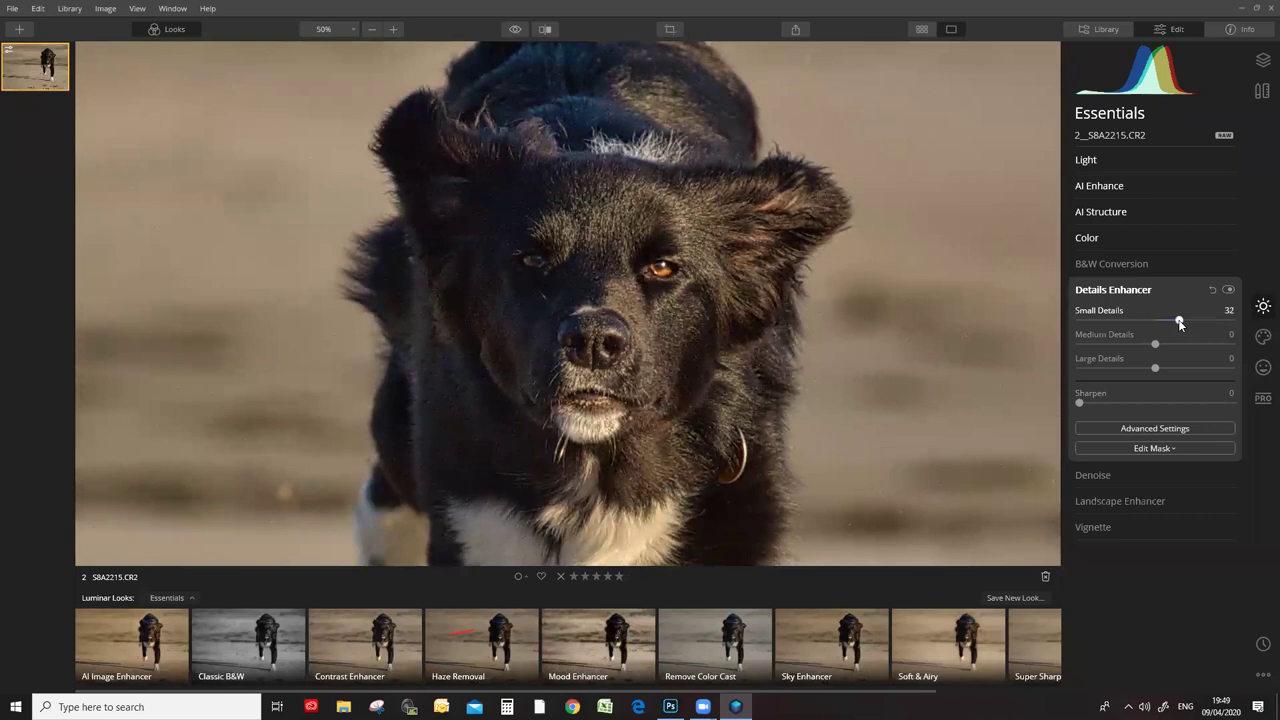
drag(1178, 324, 1176, 325)
drag(1174, 323, 1172, 323)
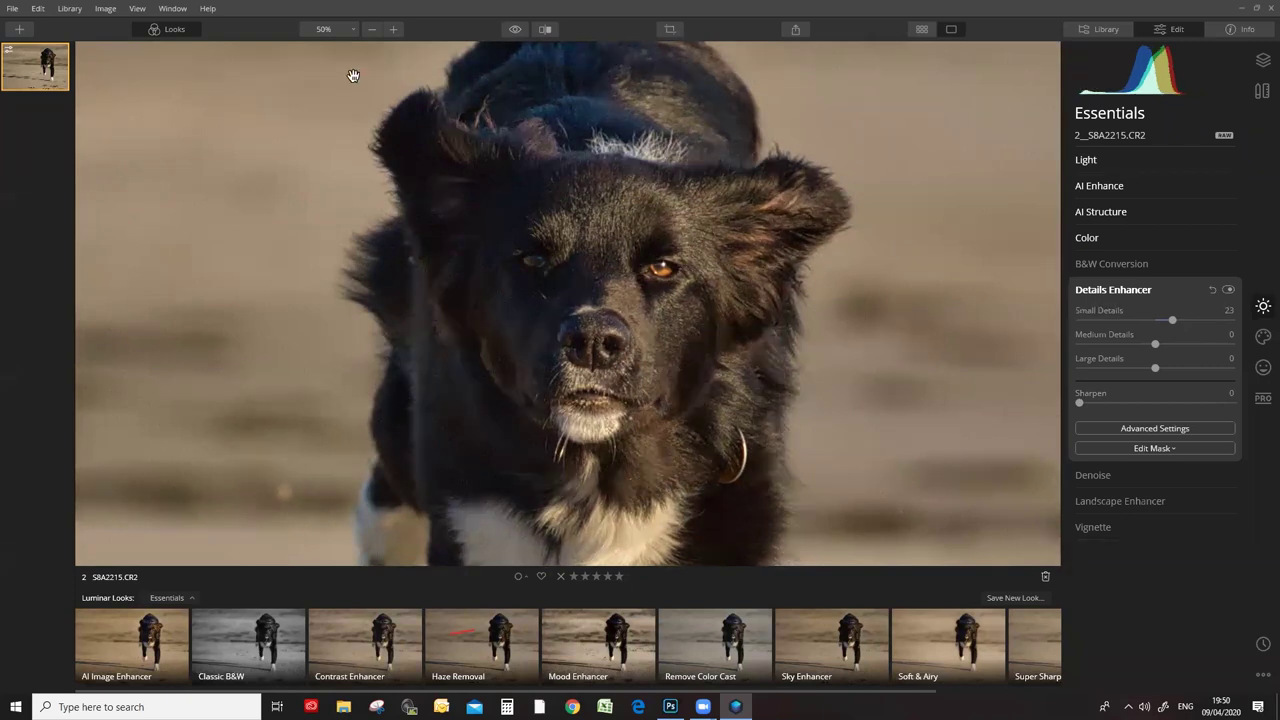
click(513, 31)
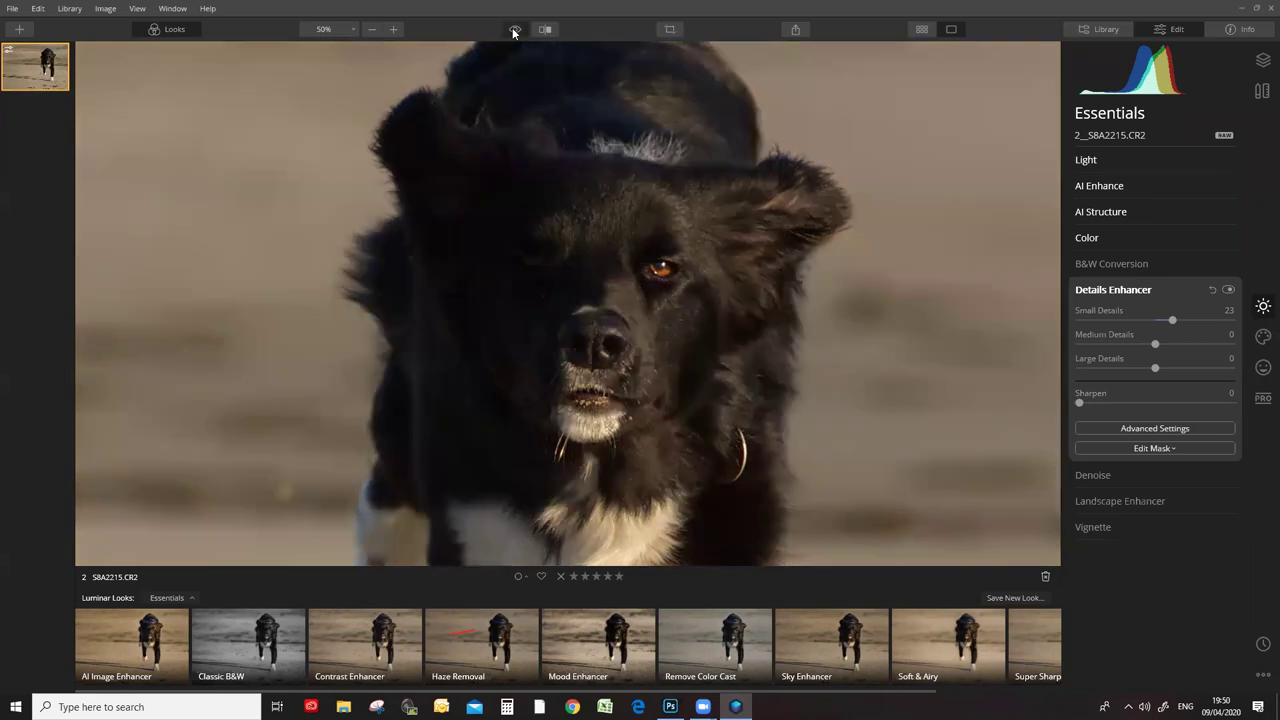
click(513, 31)
click(513, 31)
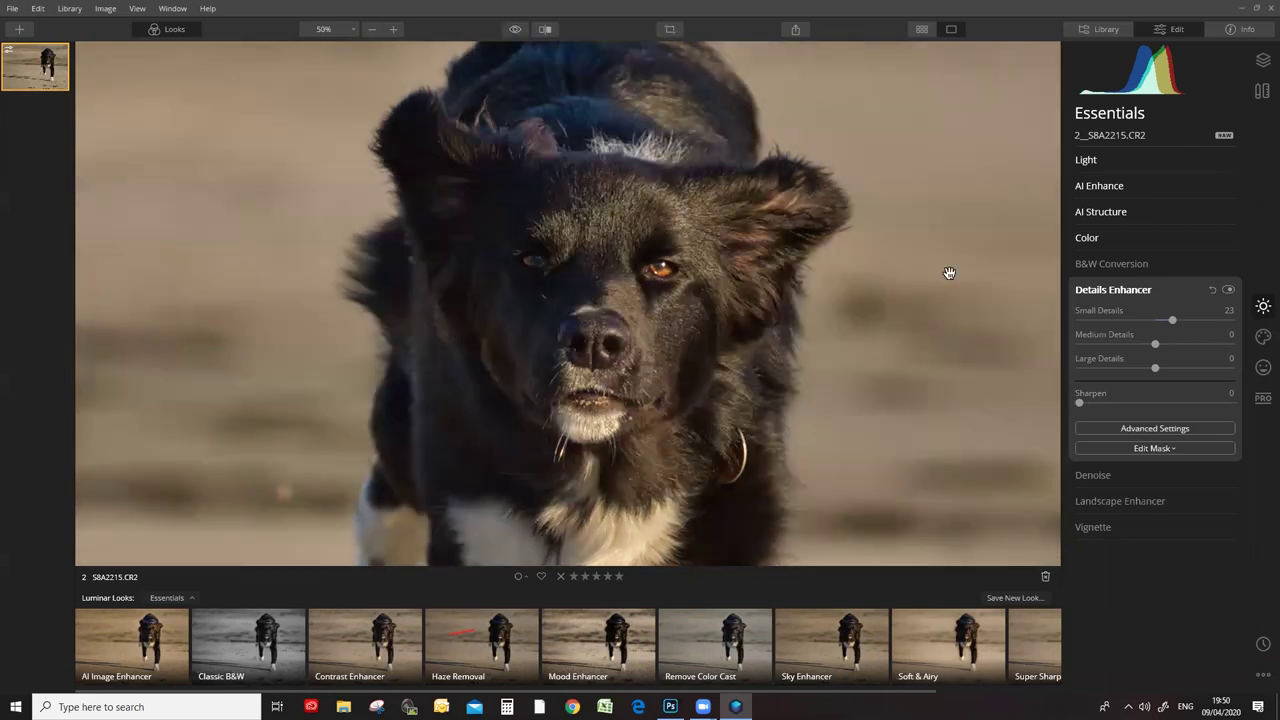
Set the Details Enhancer's Medium Details to 35, Large Details to 0 and Sharpen to 2, and compare with the original.
drag(1156, 344, 1182, 345)
drag(1232, 366, 1260, 368)
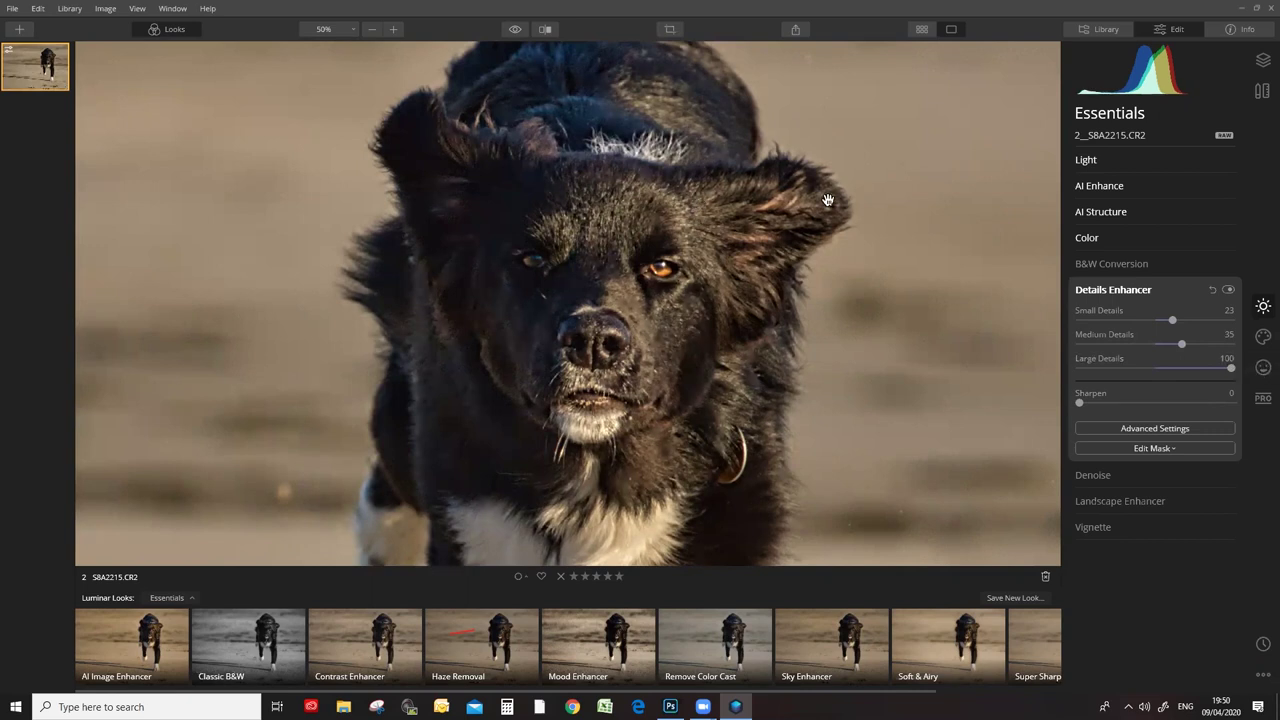
drag(1185, 368, 1155, 373)
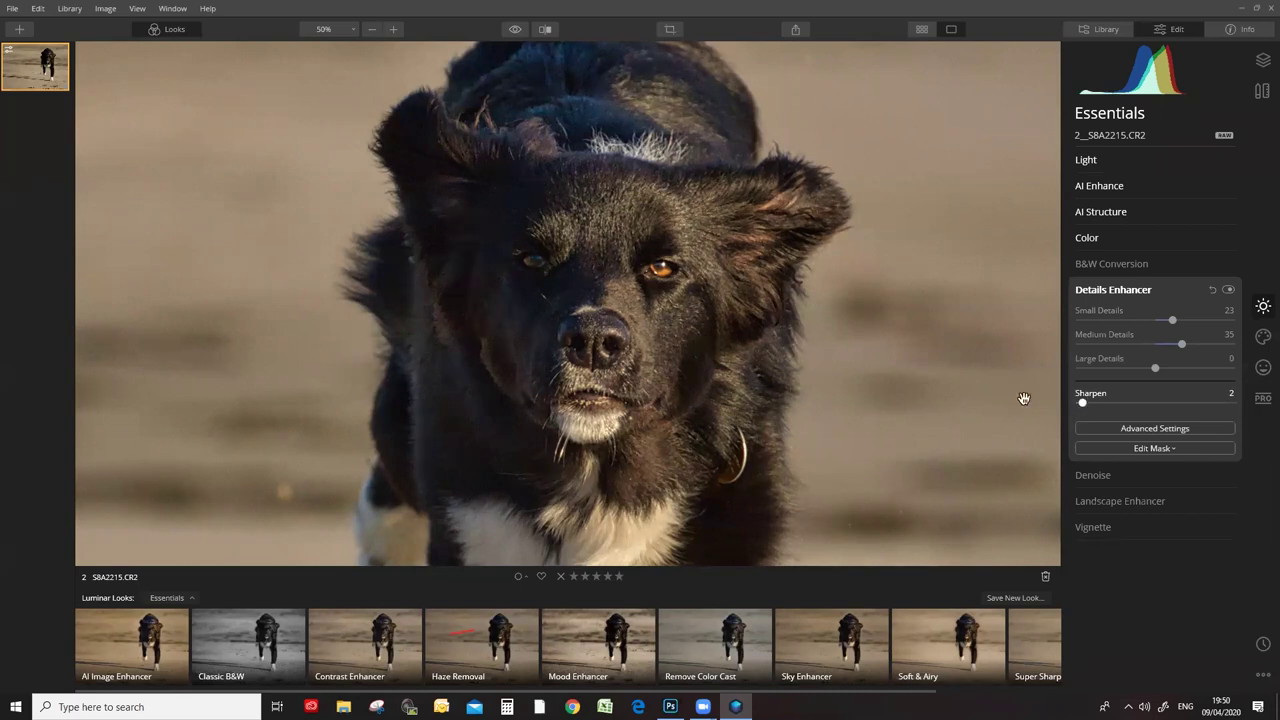
click(515, 30)
click(515, 30)
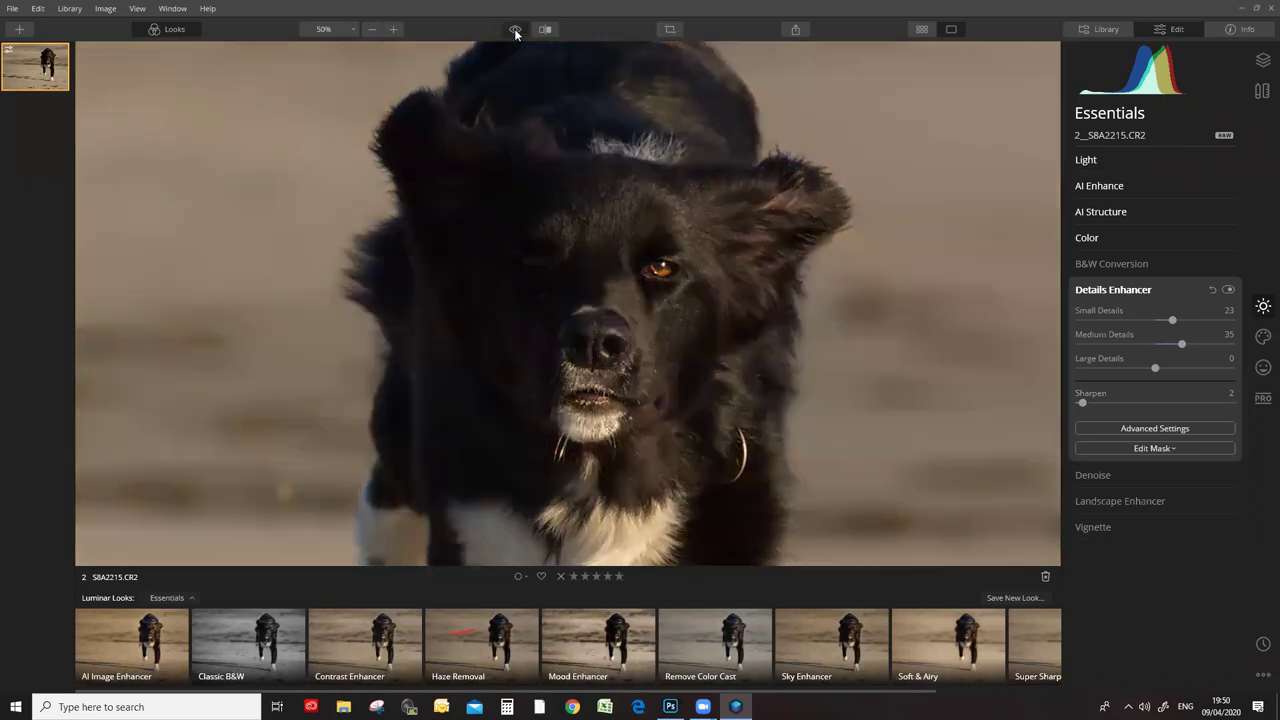
click(515, 30)
click(515, 30)
click(515, 30)
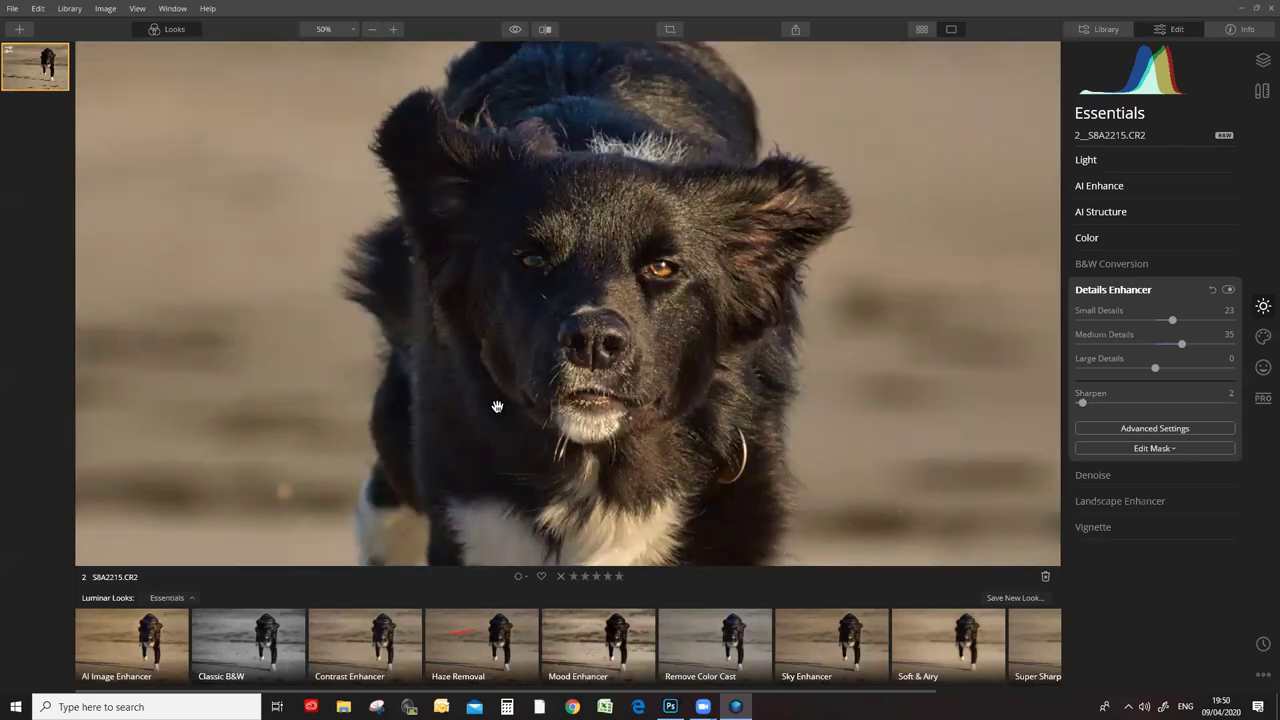
click(1115, 290)
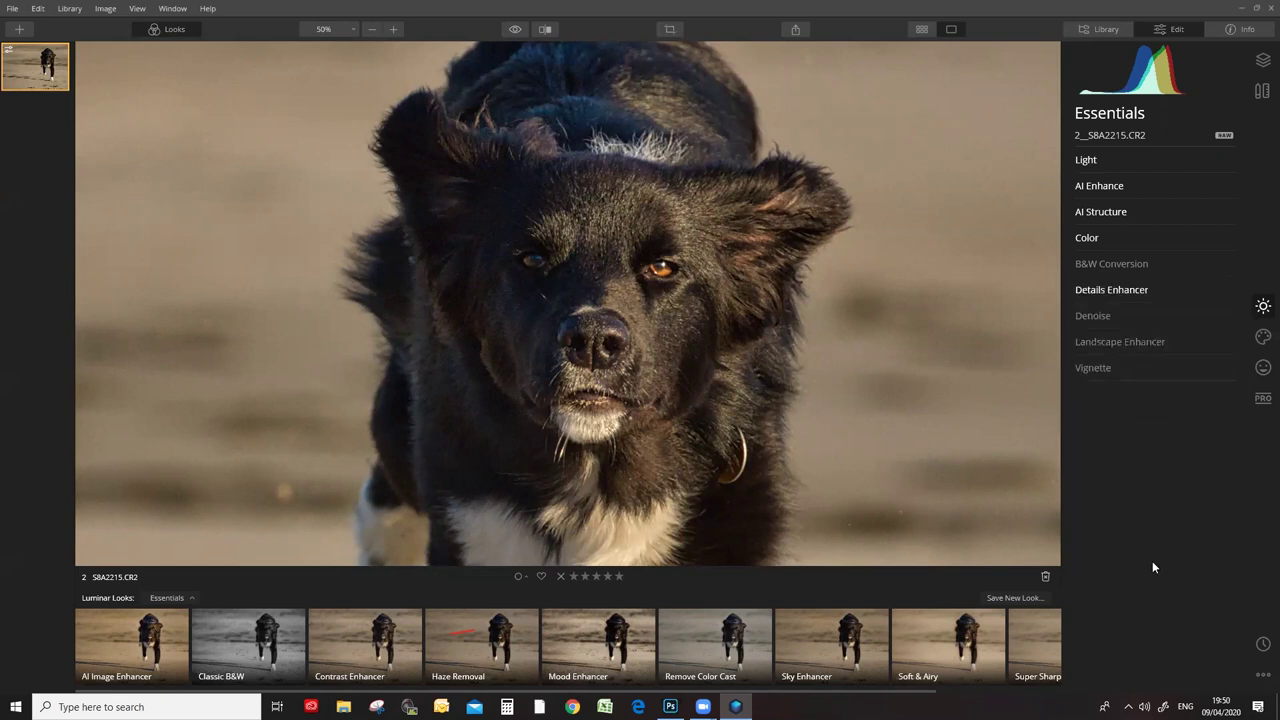
Set Luminosity Denoise to 15 in the Denoise tool after testing stronger amounts.
click(1093, 316)
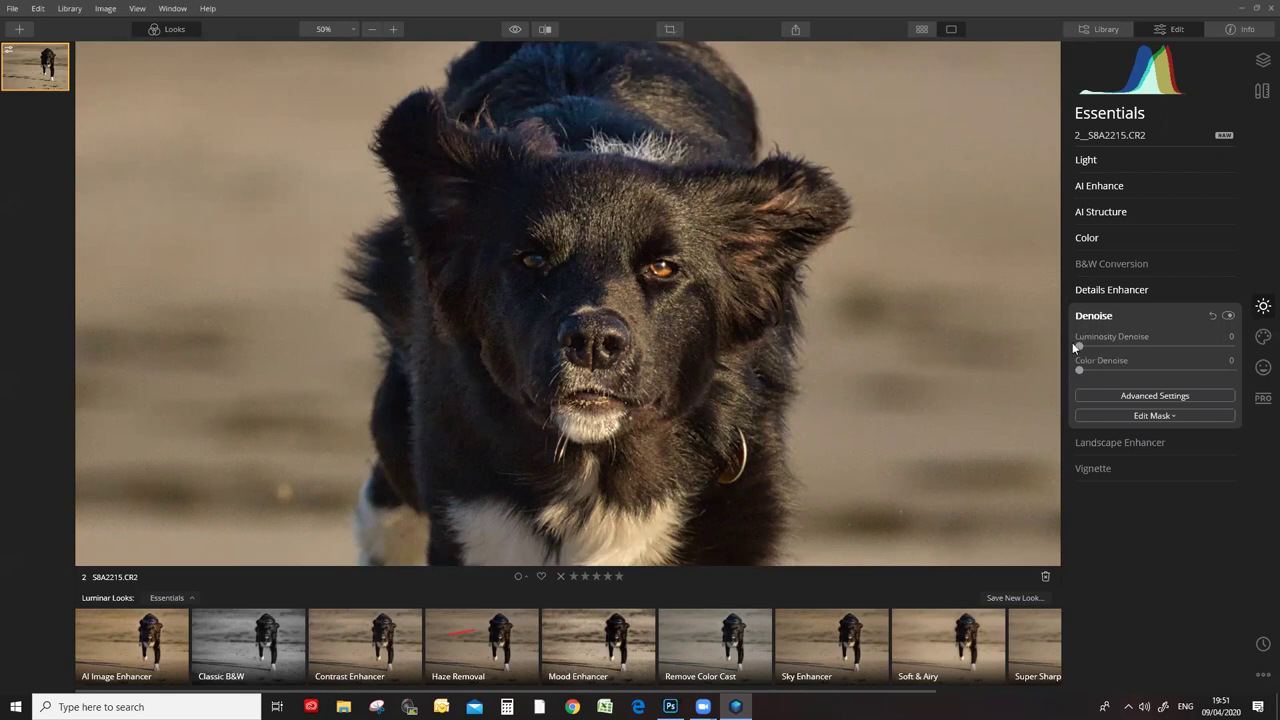
drag(1080, 348, 1133, 349)
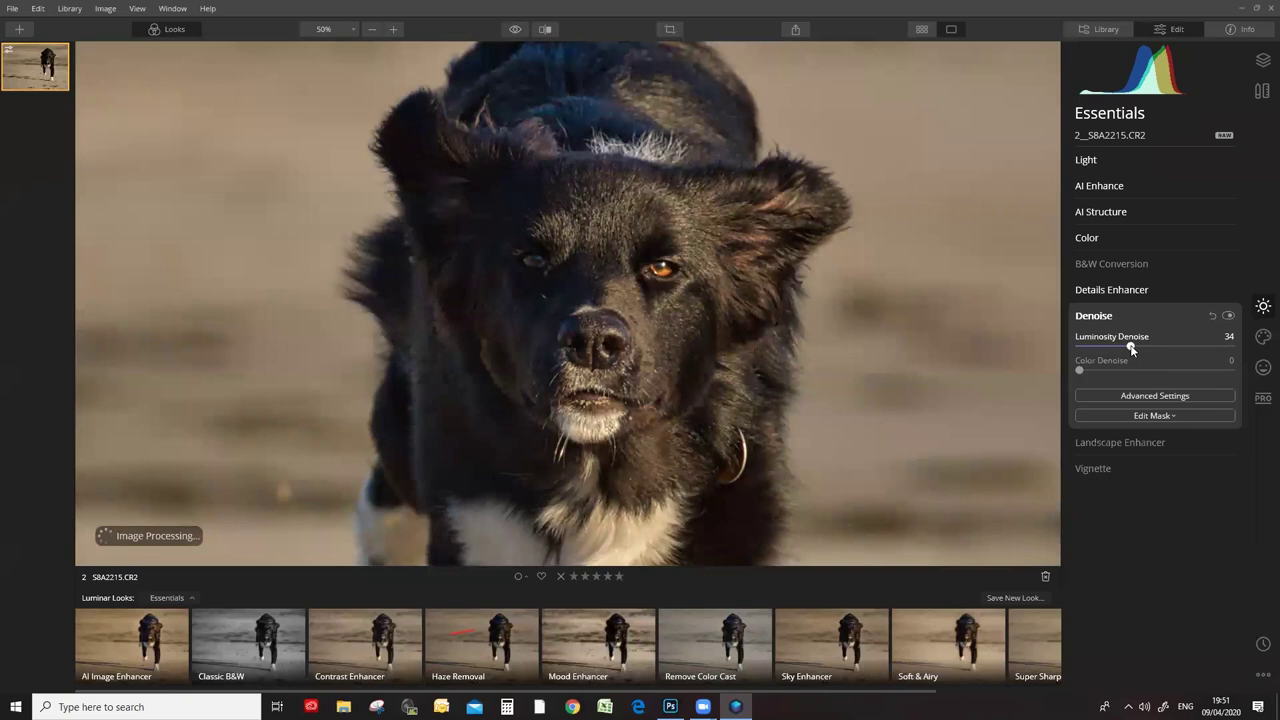
drag(1131, 348, 1126, 350)
drag(1101, 347, 1095, 347)
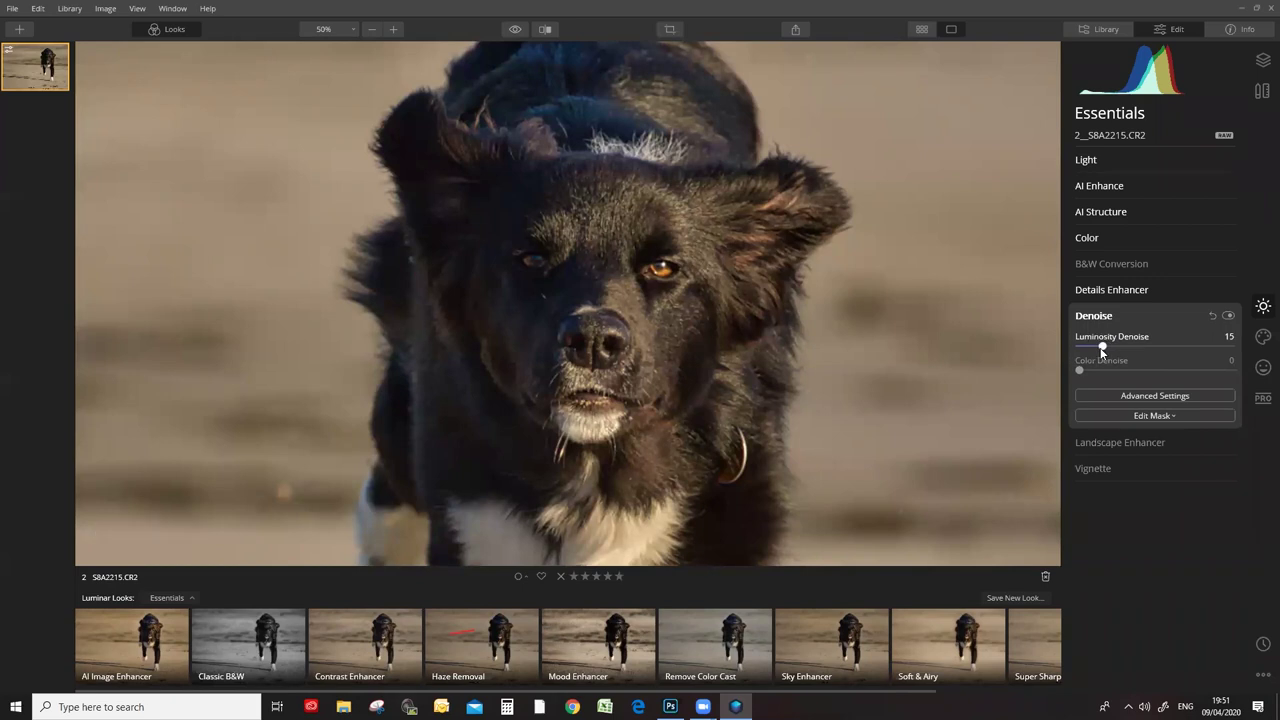
click(927, 305)
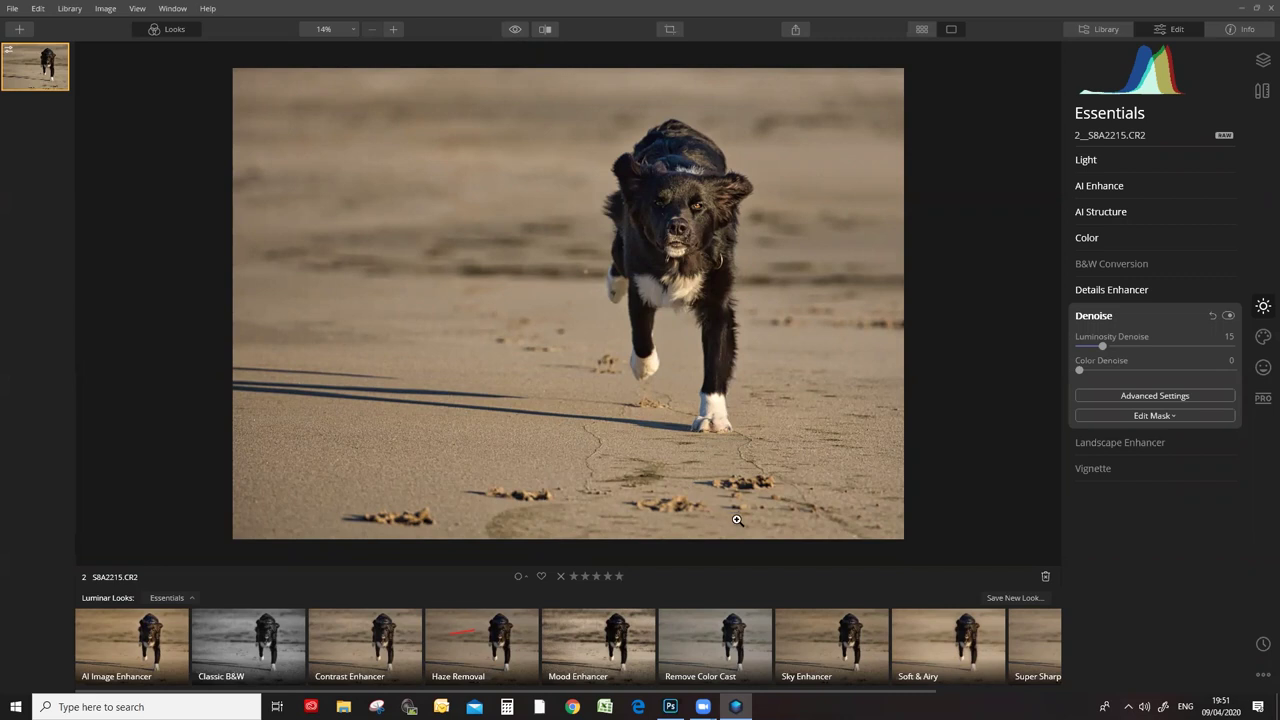
click(1094, 316)
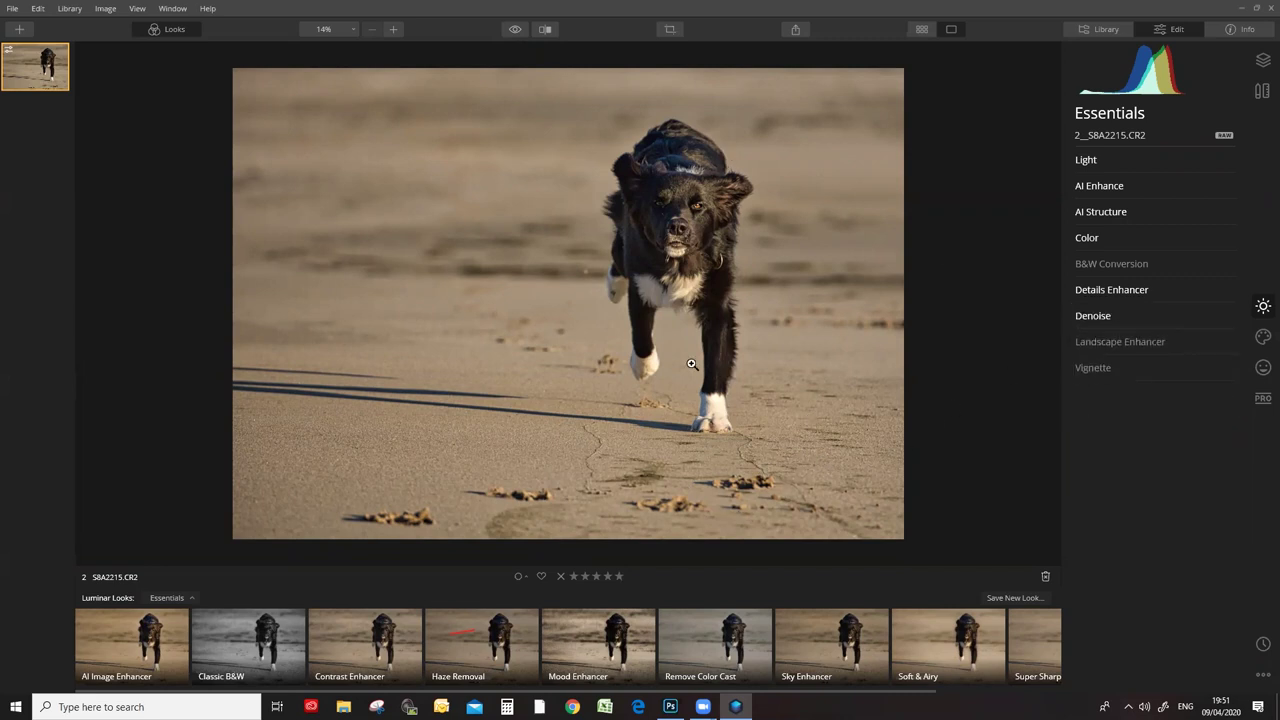
Darken the photo's edges with a Vignette of Amount -47 and Size 65, toggling the effect to compare.
click(1094, 369)
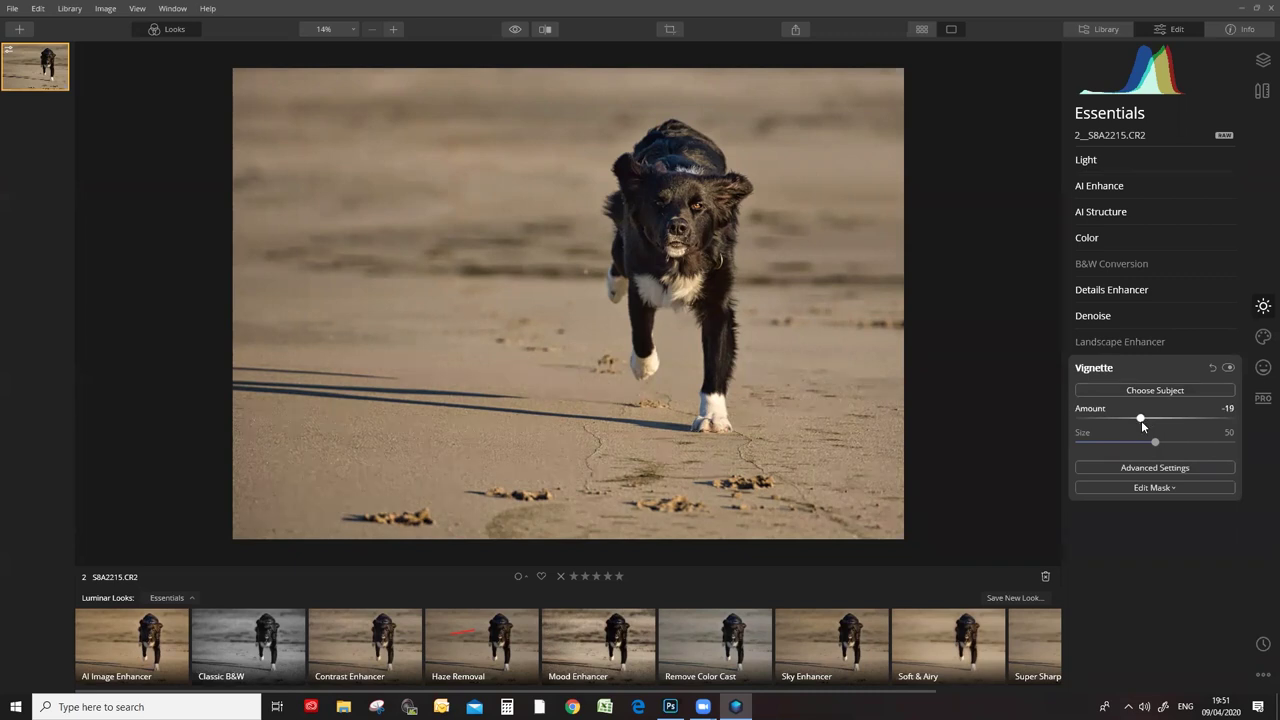
drag(1142, 426, 1122, 422)
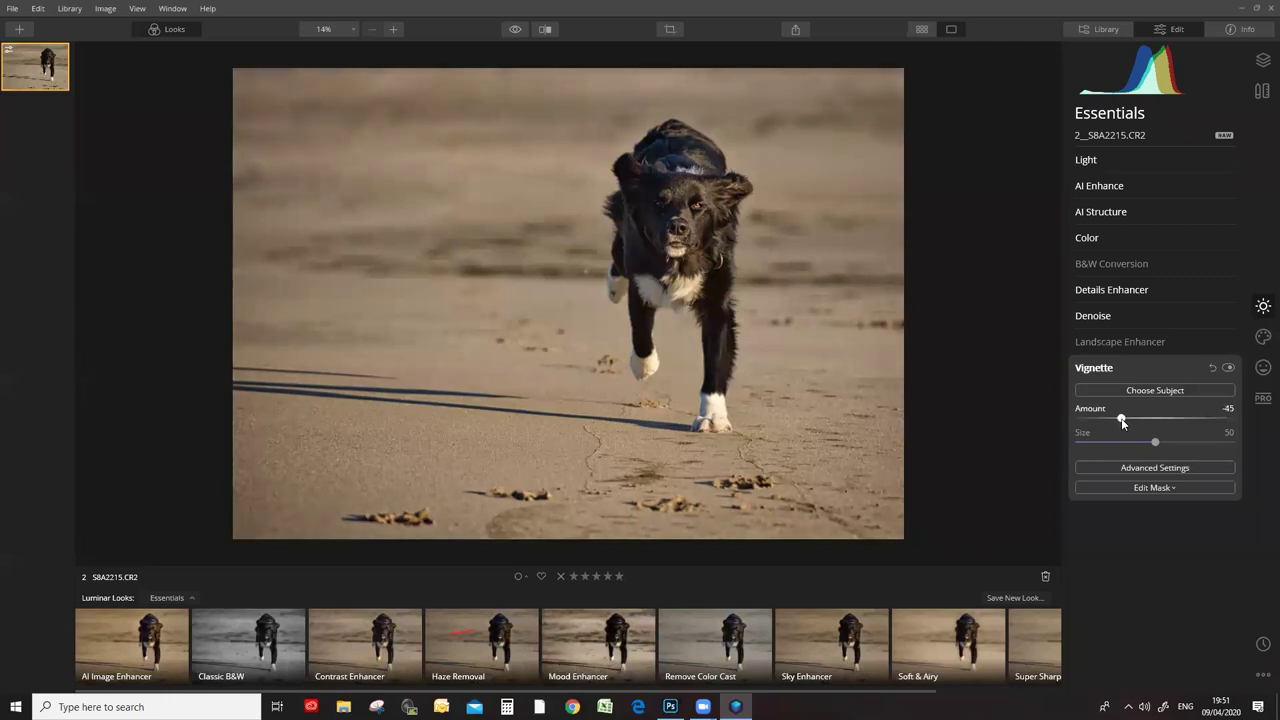
click(1228, 368)
click(1228, 368)
click(1228, 368)
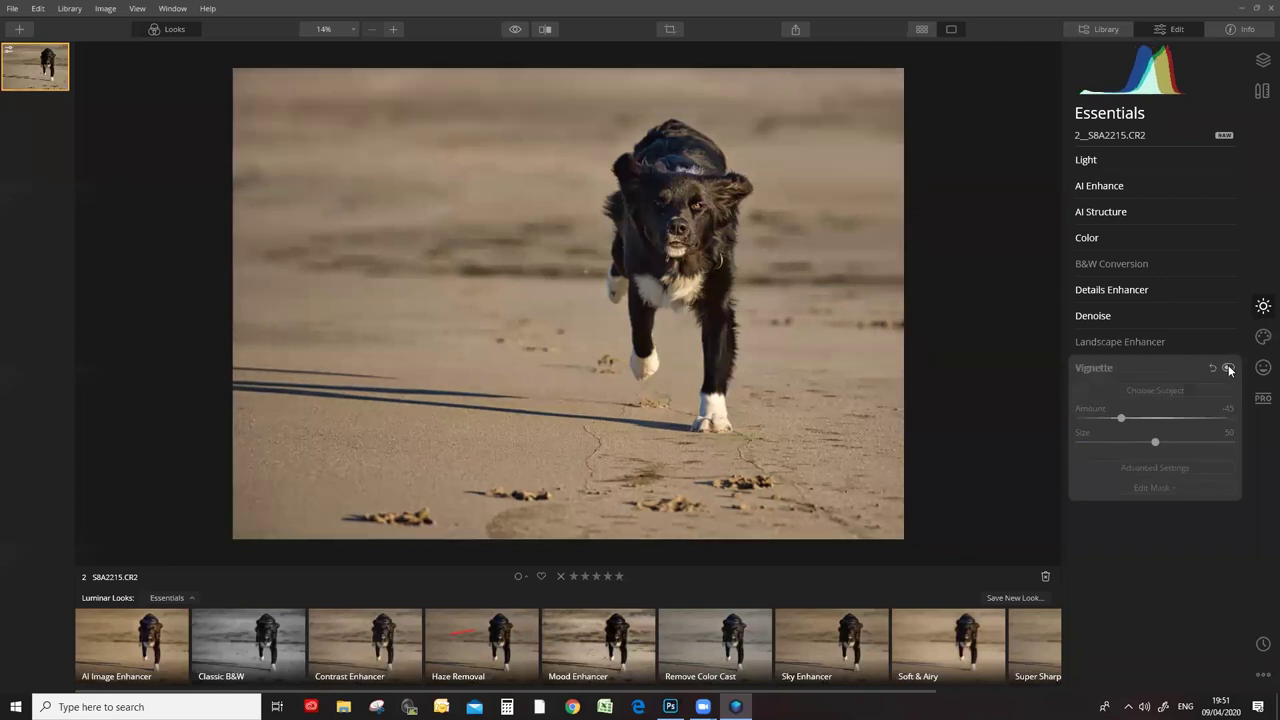
click(1228, 368)
click(1228, 368)
click(1228, 368)
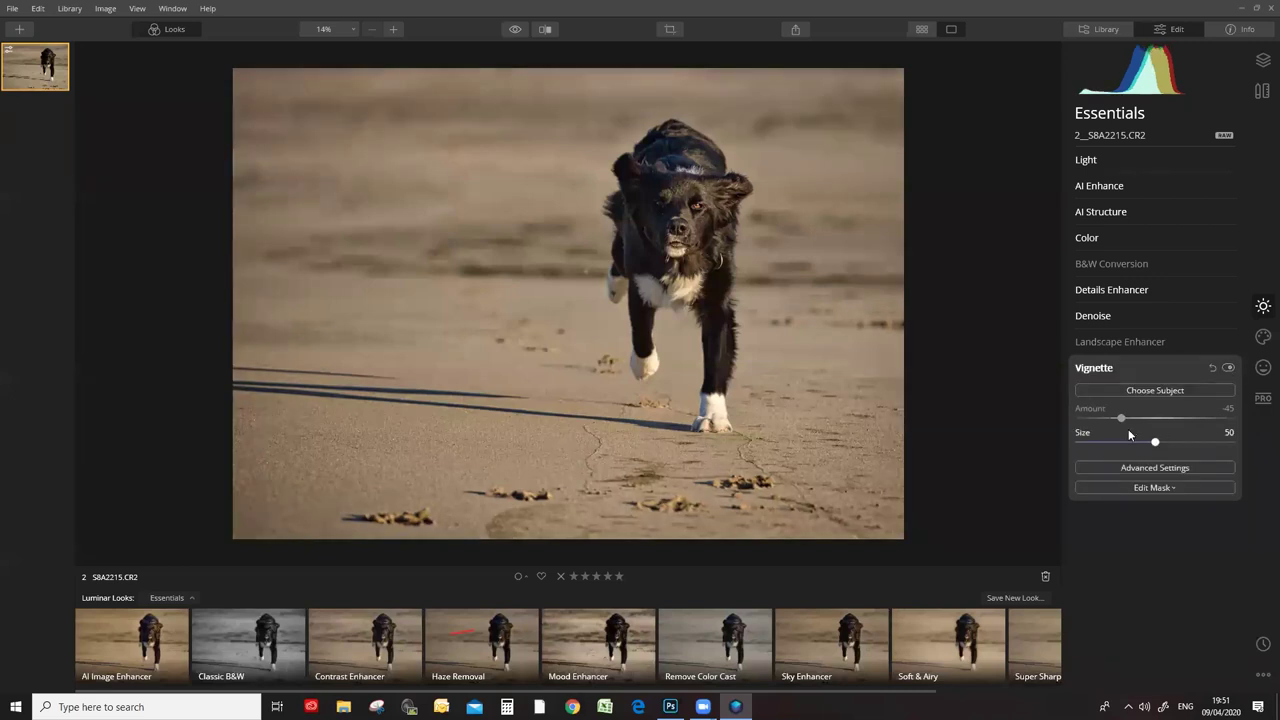
drag(1157, 443, 1119, 422)
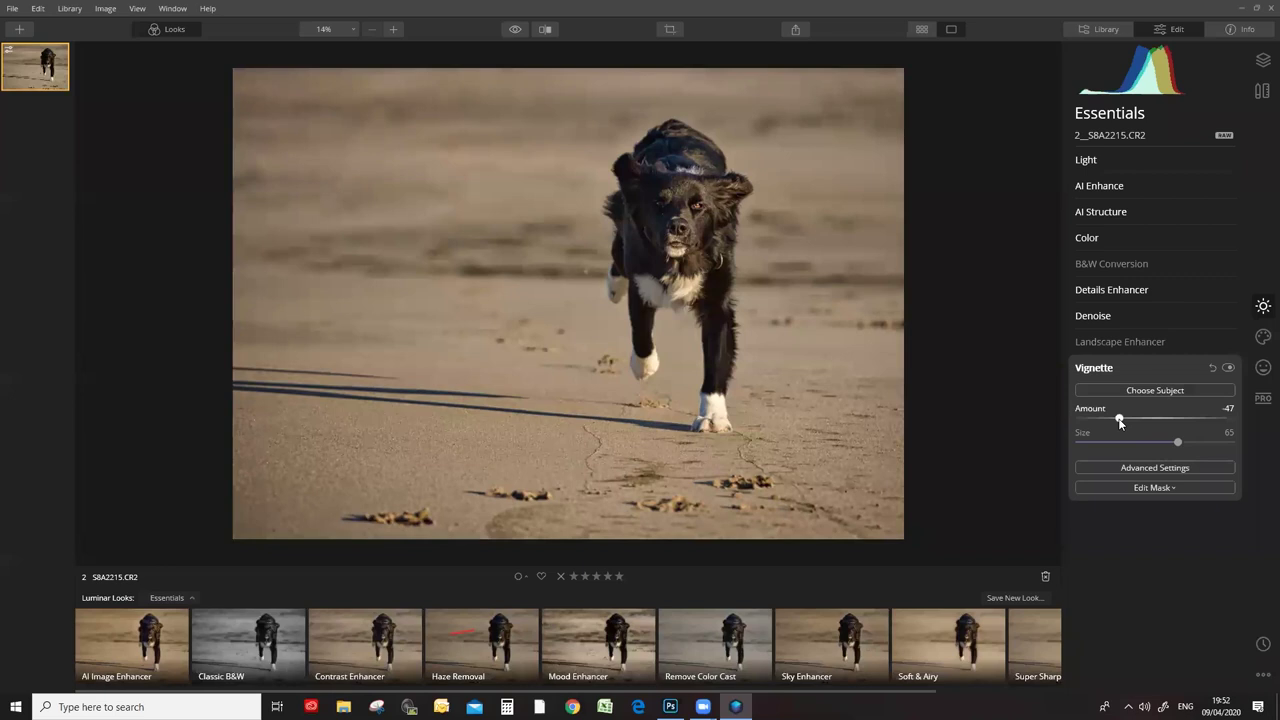
Compare the photo with and without the Vignette effect, then collapse the Vignette tool.
click(1228, 368)
click(1228, 368)
click(1228, 368)
click(1228, 368)
click(1100, 369)
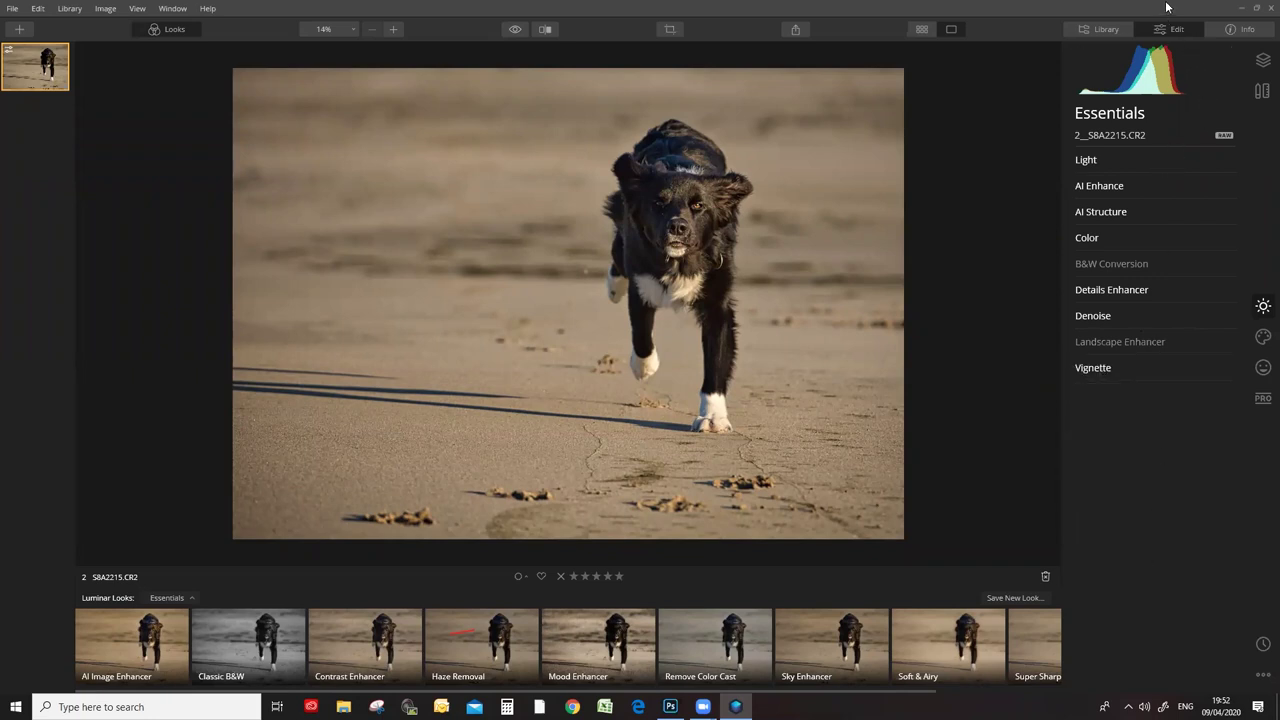
Start painting with the Professional Dodge & Burn tool, using a brush of size 256 and strength 5%.
click(1262, 402)
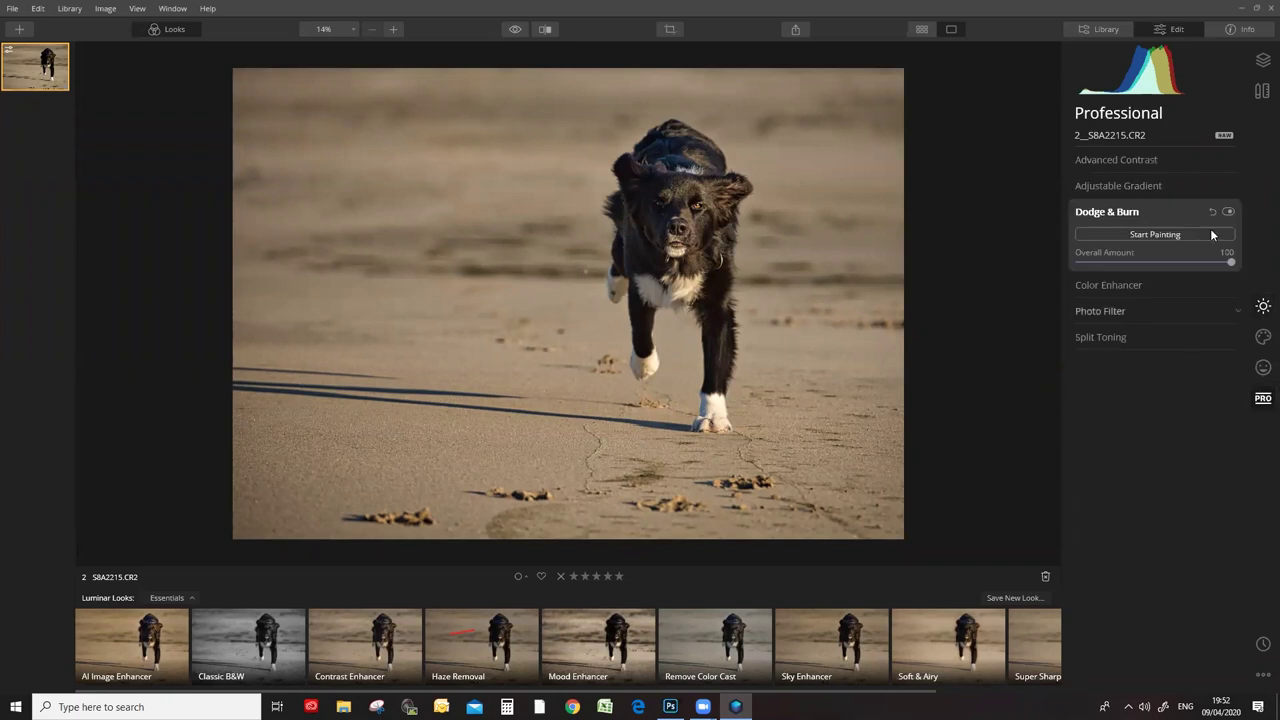
click(1155, 234)
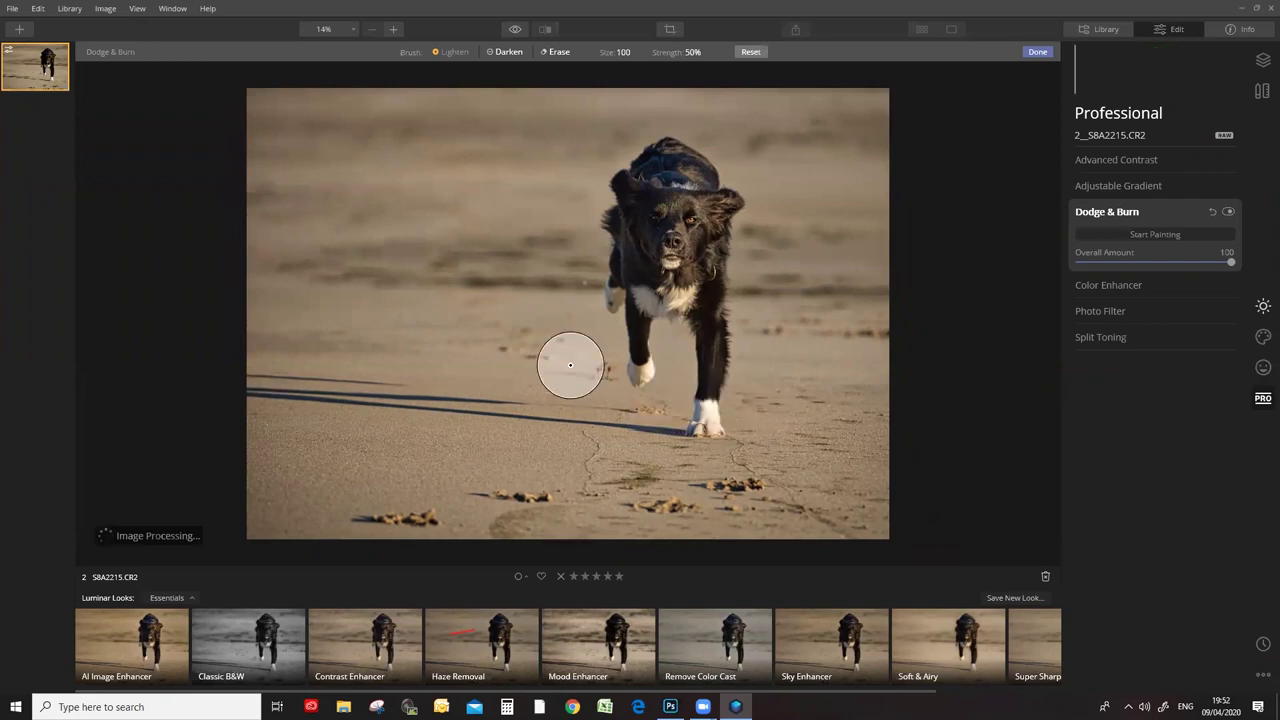
key(bracketright)
key(bracketright)
key(bracketright)
key(bracketright)
key(bracketright)
key(bracketright)
key(bracketright)
key(bracketright)
key(bracketright)
key(bracketright)
key(bracketright)
key(bracketright)
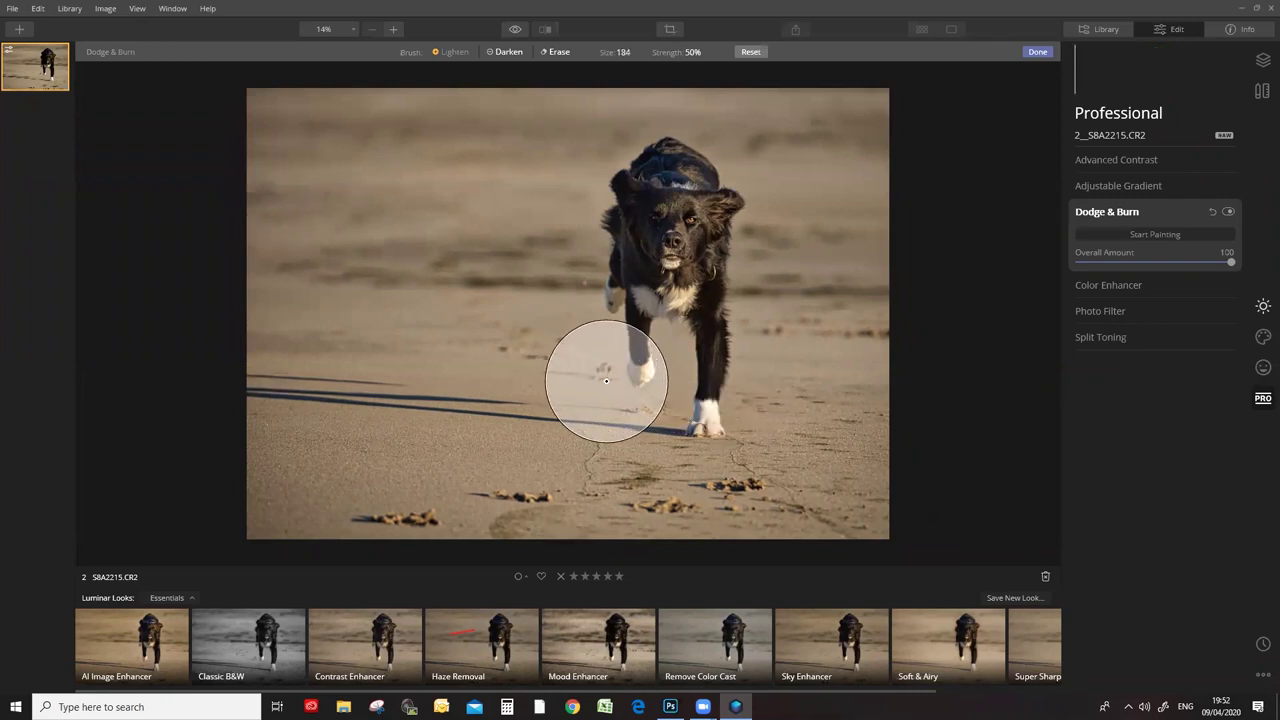
key(bracketright)
key(bracketright)
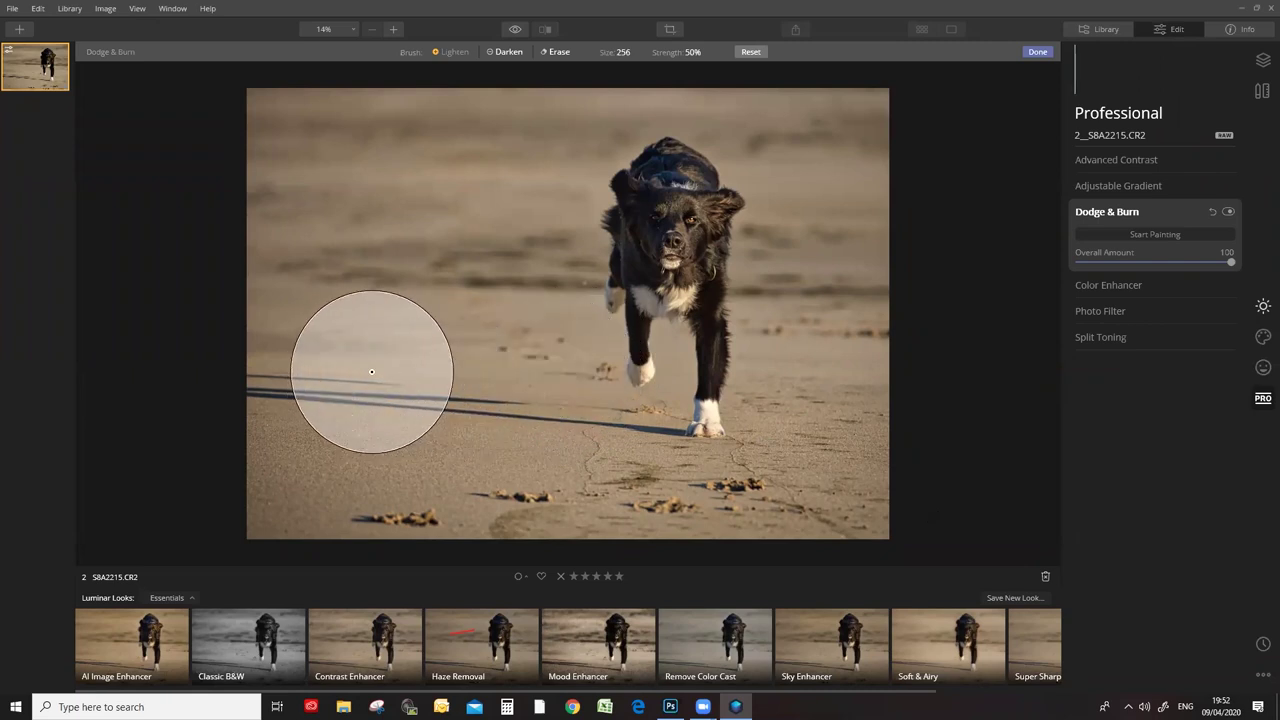
click(695, 51)
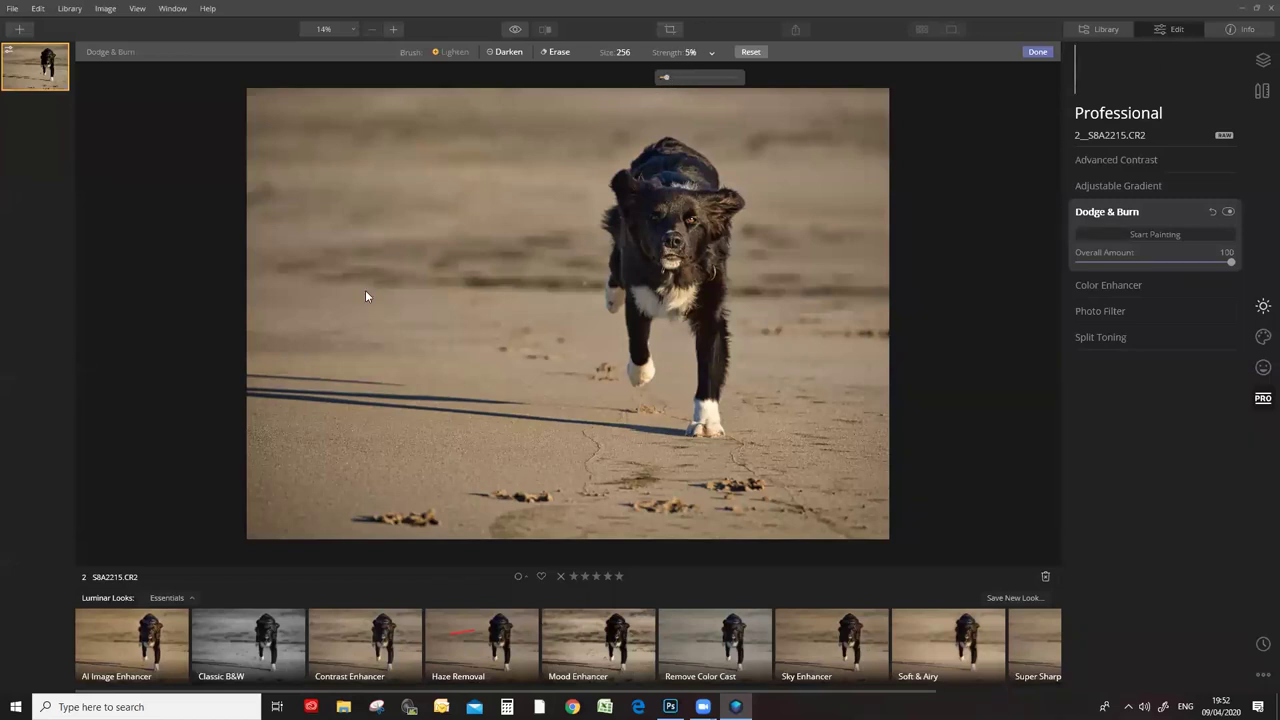
Darken the sand around the dog with the Darken brush, reducing the brush size to 100 for areas close to the dog.
click(511, 53)
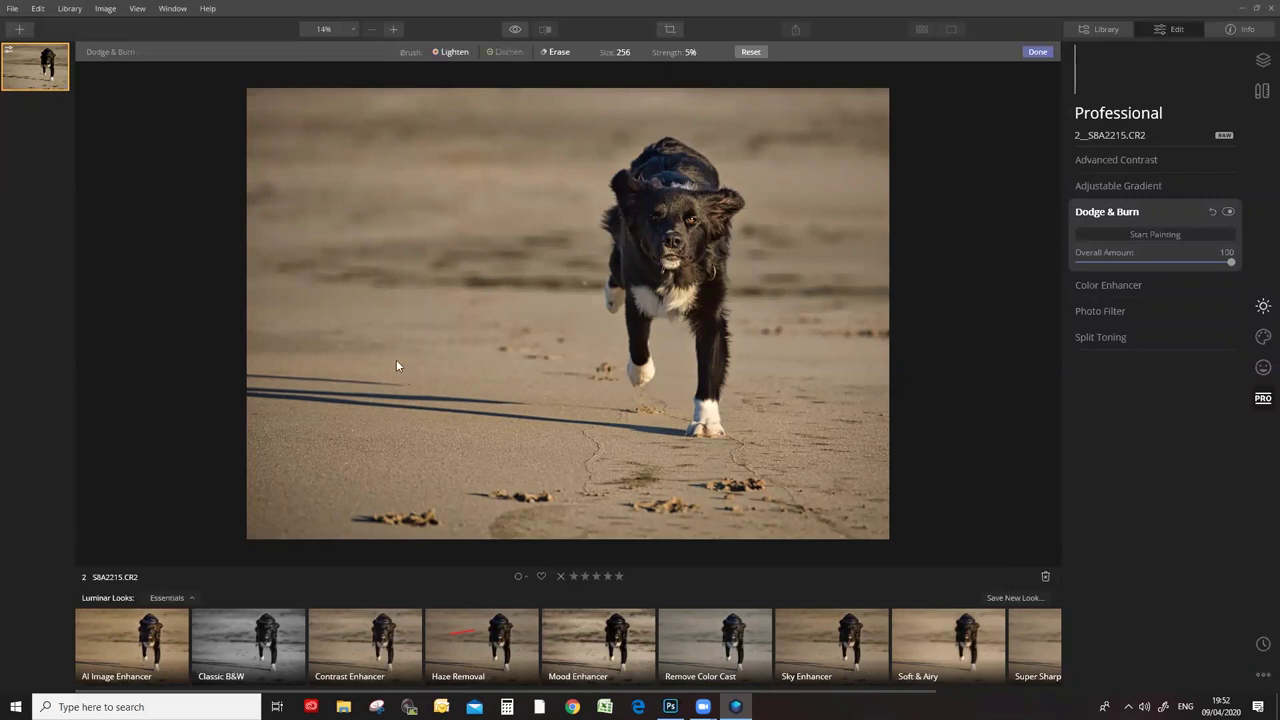
drag(564, 371, 552, 388)
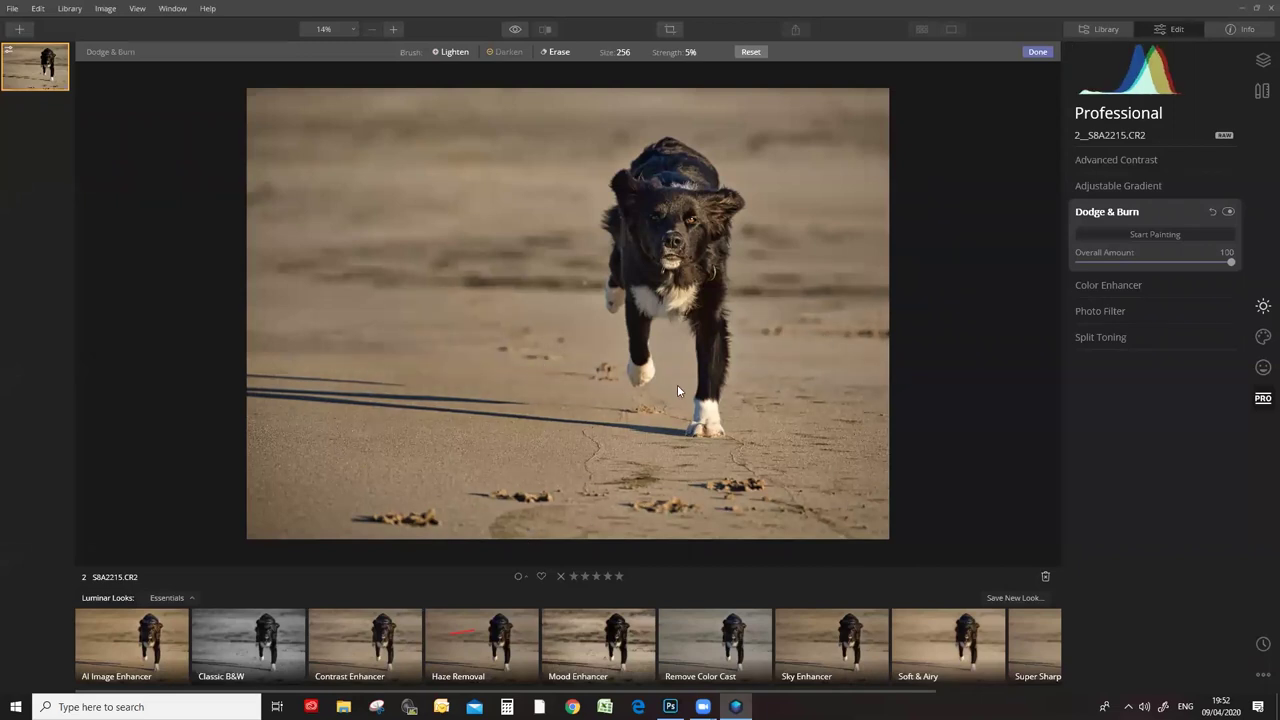
key(bracketleft)
key(bracketleft)
key(bracketleft)
key(bracketleft)
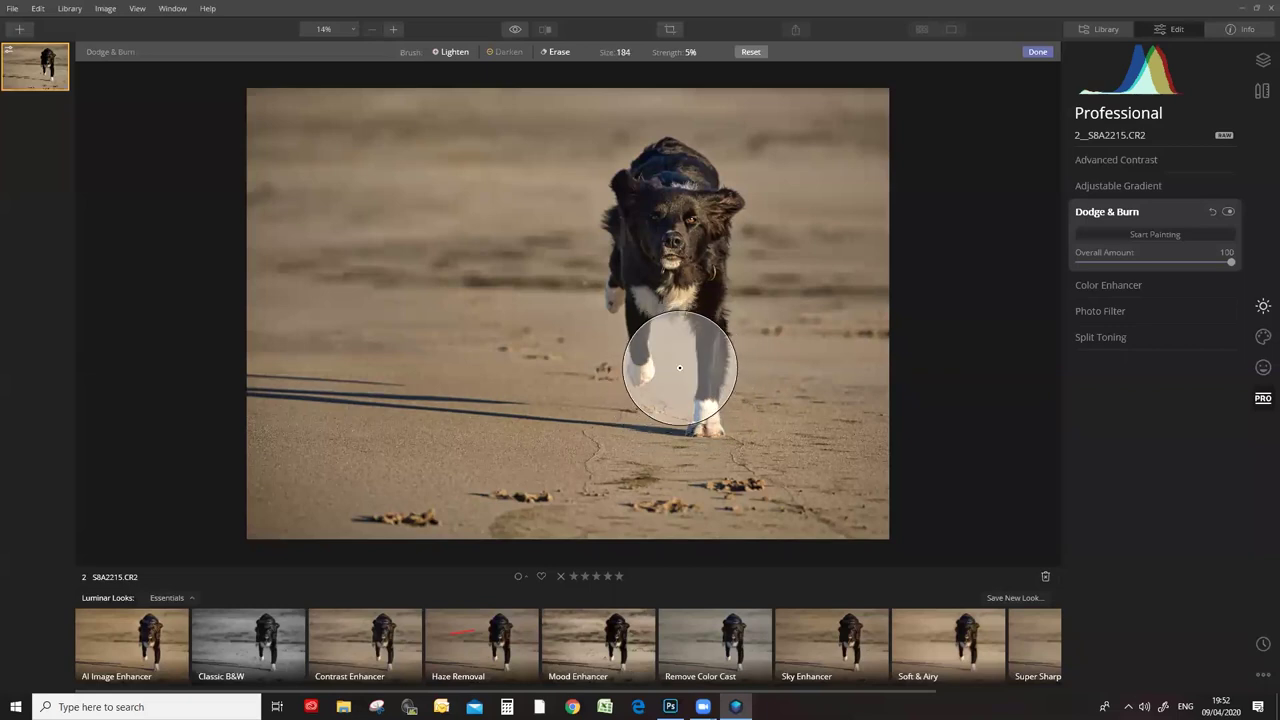
key(bracketleft)
key(bracketleft)
key(bracketleft)
key(bracketleft)
key(bracketleft)
key(bracketleft)
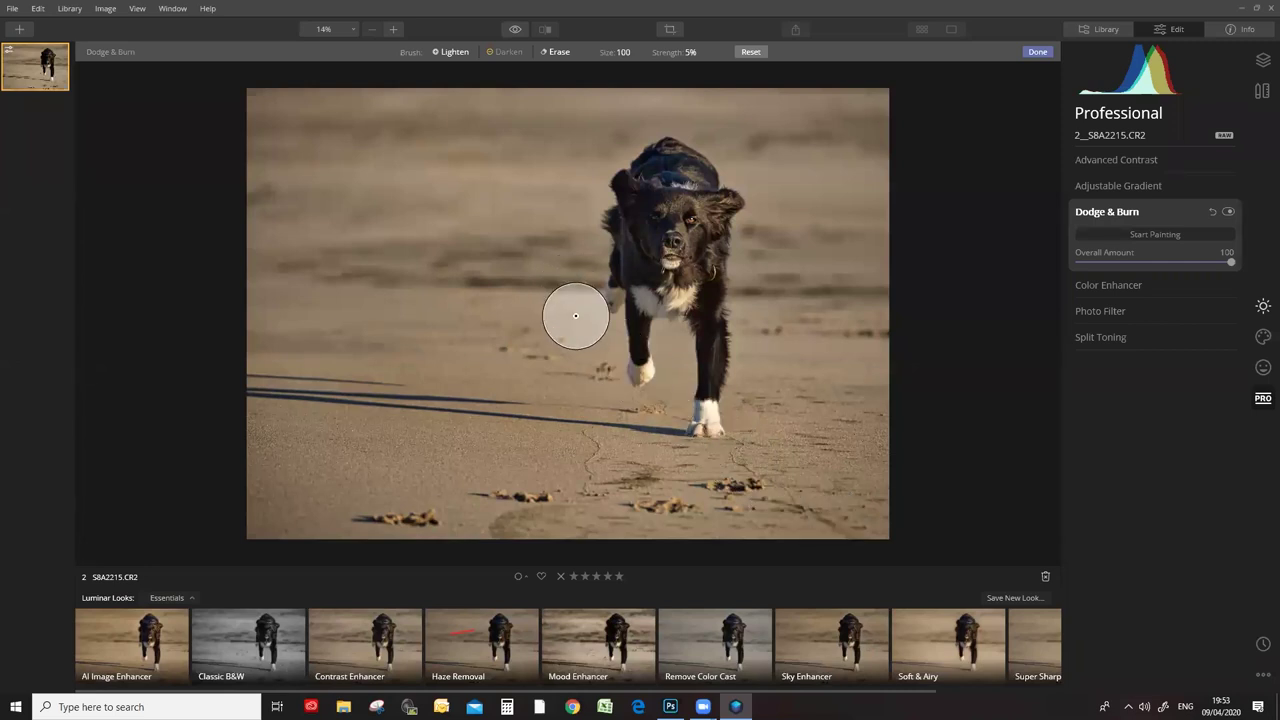
Continue darkening the sand with a size 184 brush and toggle Dodge & Burn to compare.
key(bracketright)
key(bracketright)
key(bracketright)
key(bracketright)
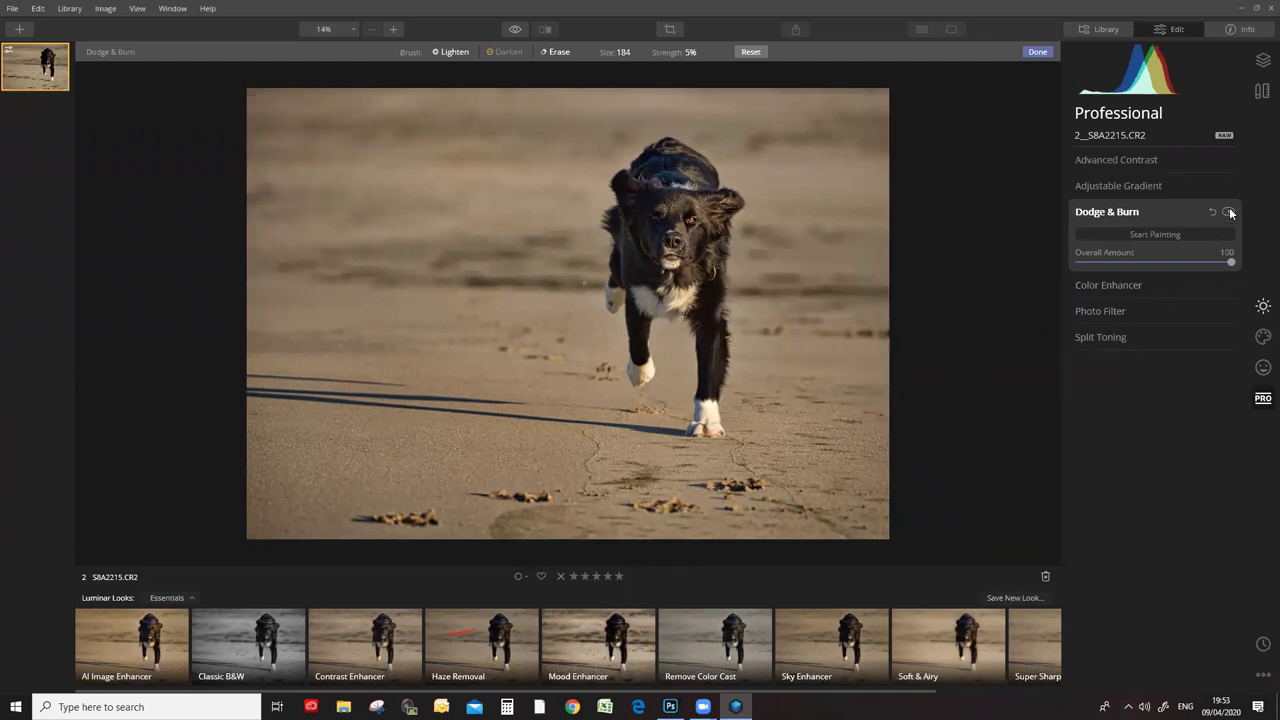
click(1230, 213)
click(1230, 213)
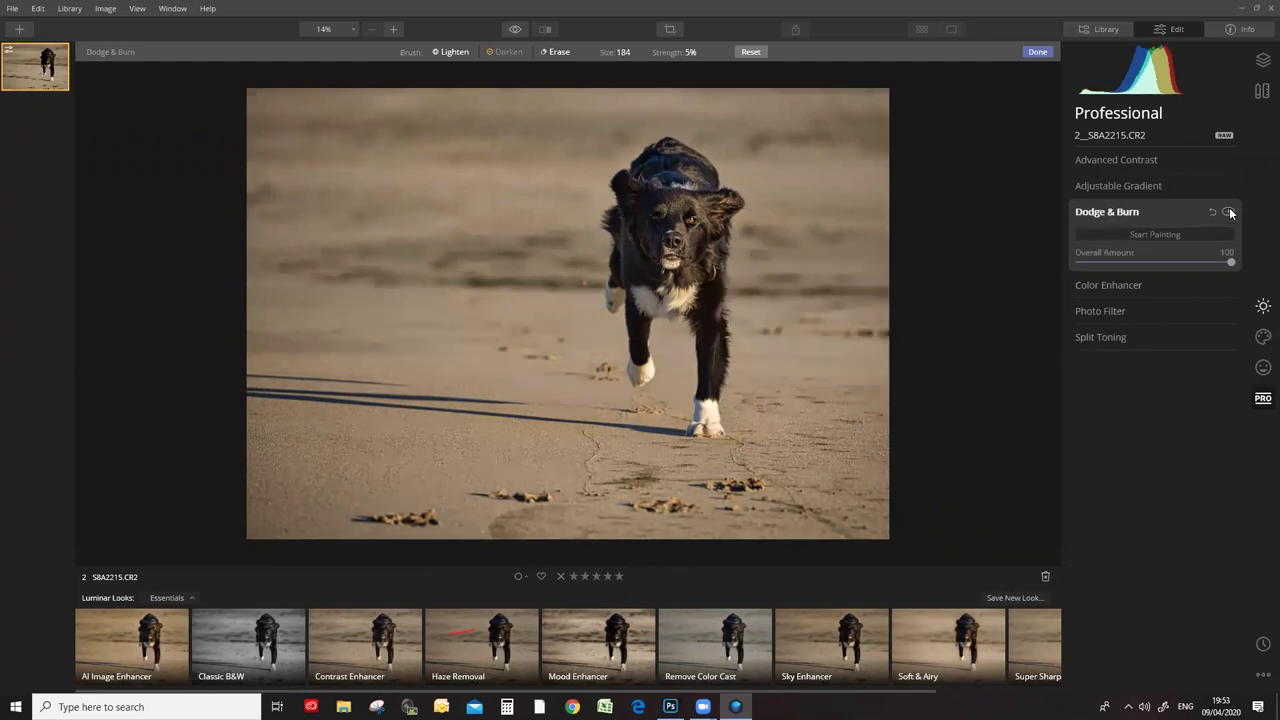
click(1230, 213)
click(1230, 213)
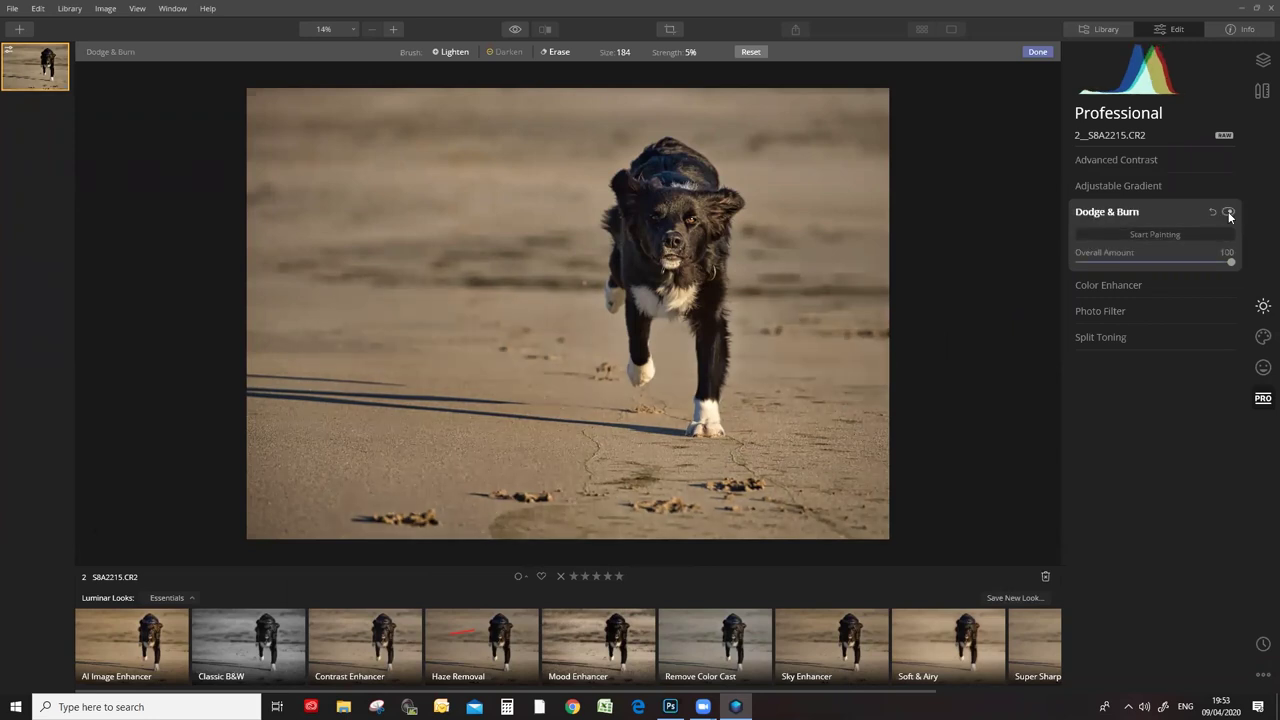
Darken the sand between the dog's front legs with a size 76 brush and toggle Dodge & Burn to compare.
key(bracketleft)
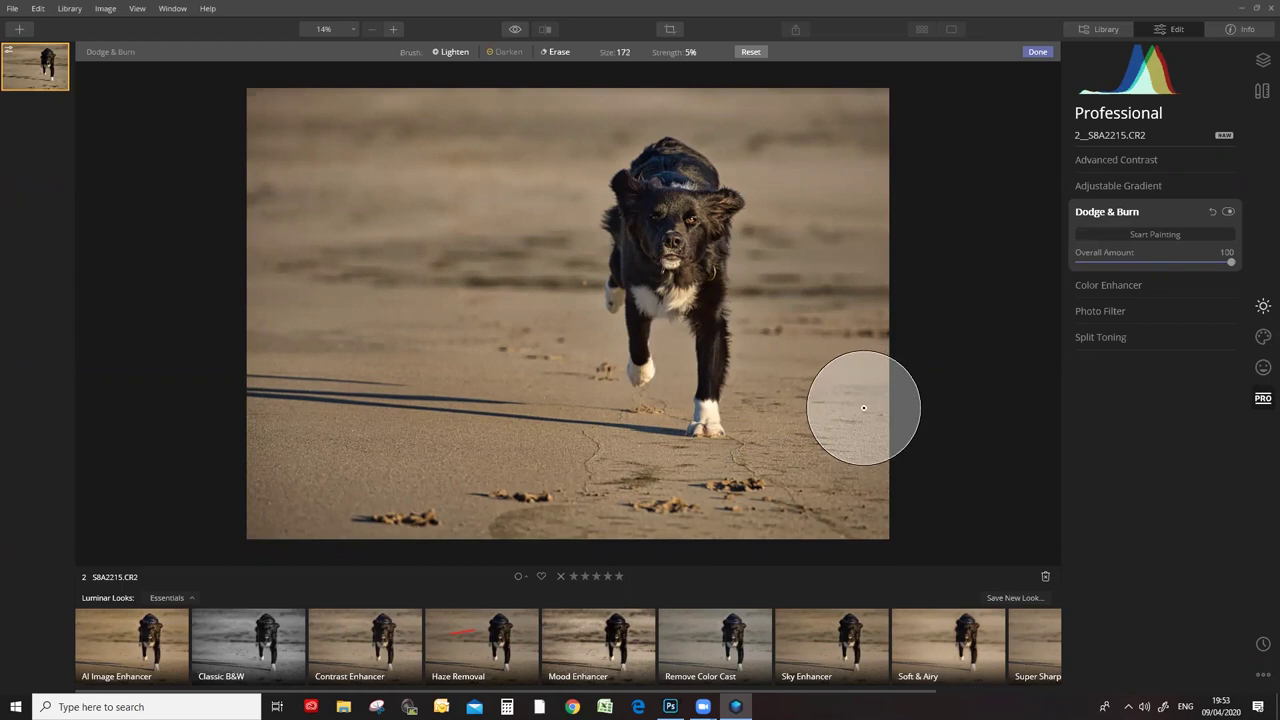
key(bracketleft)
key(bracketleft)
key(bracketleft)
key(bracketleft)
key(bracketleft)
key(bracketleft)
key(bracketleft)
key(bracketleft)
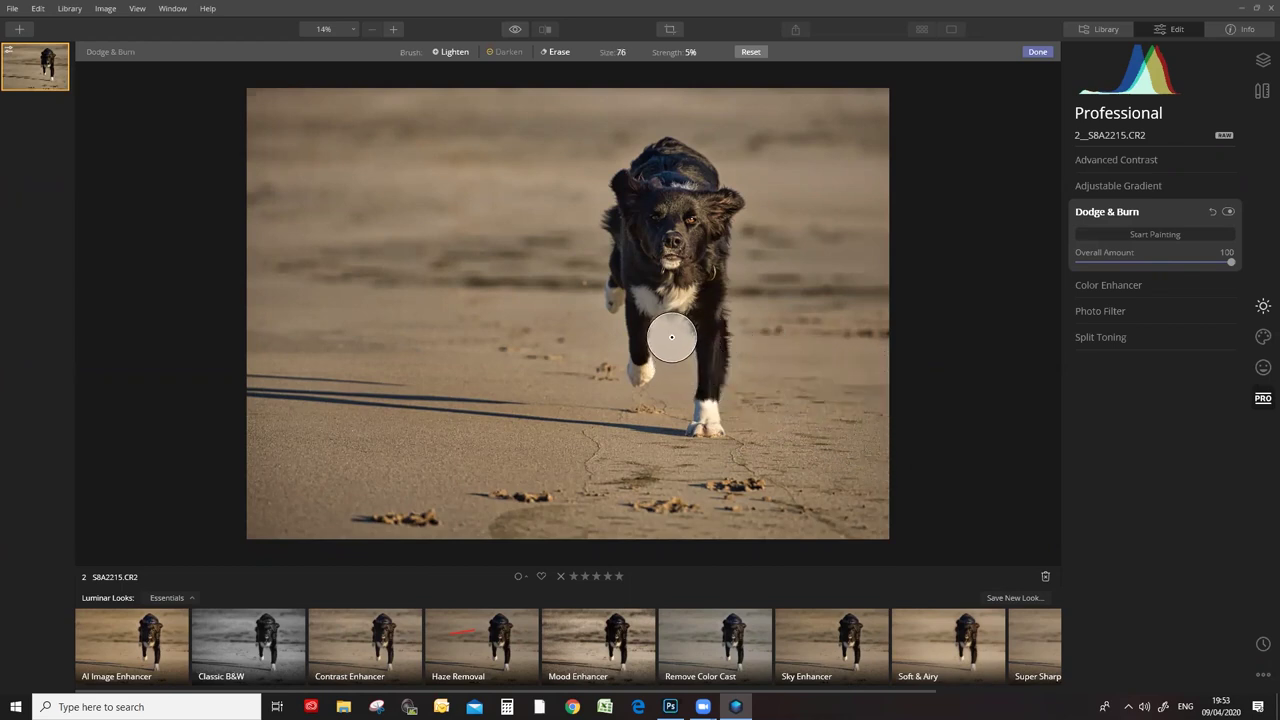
drag(671, 337, 669, 374)
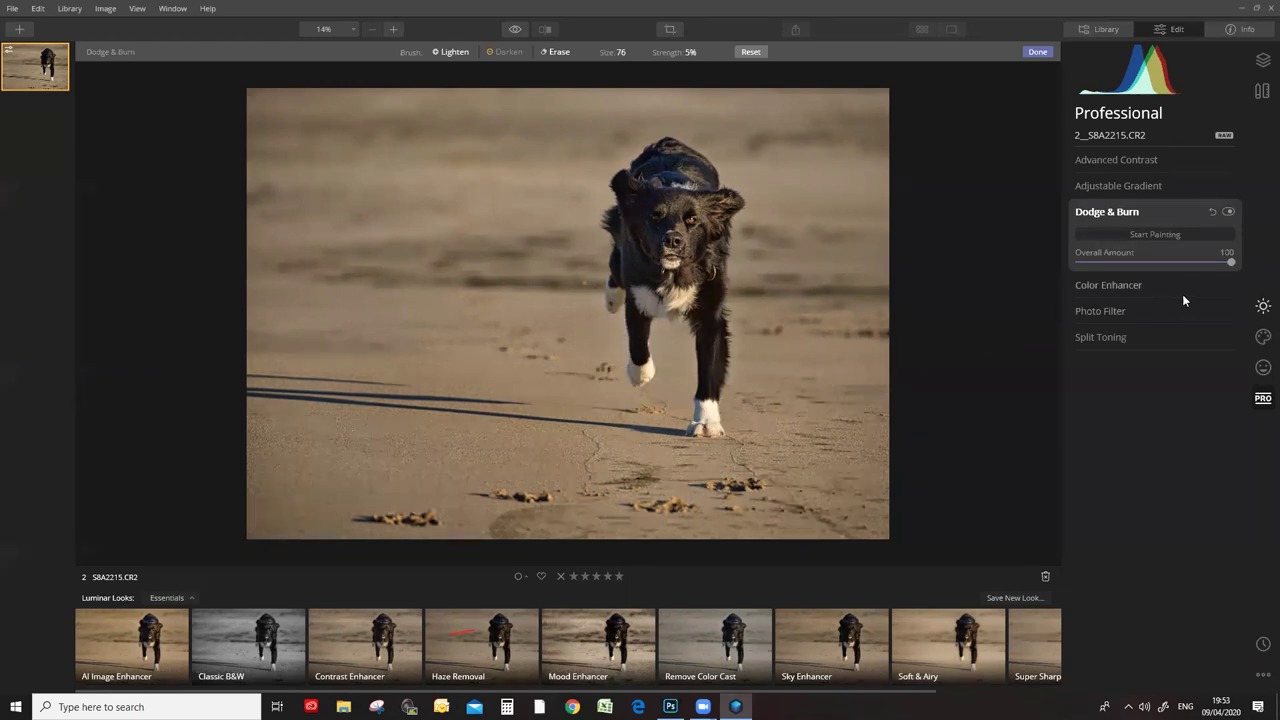
click(1229, 213)
click(1229, 213)
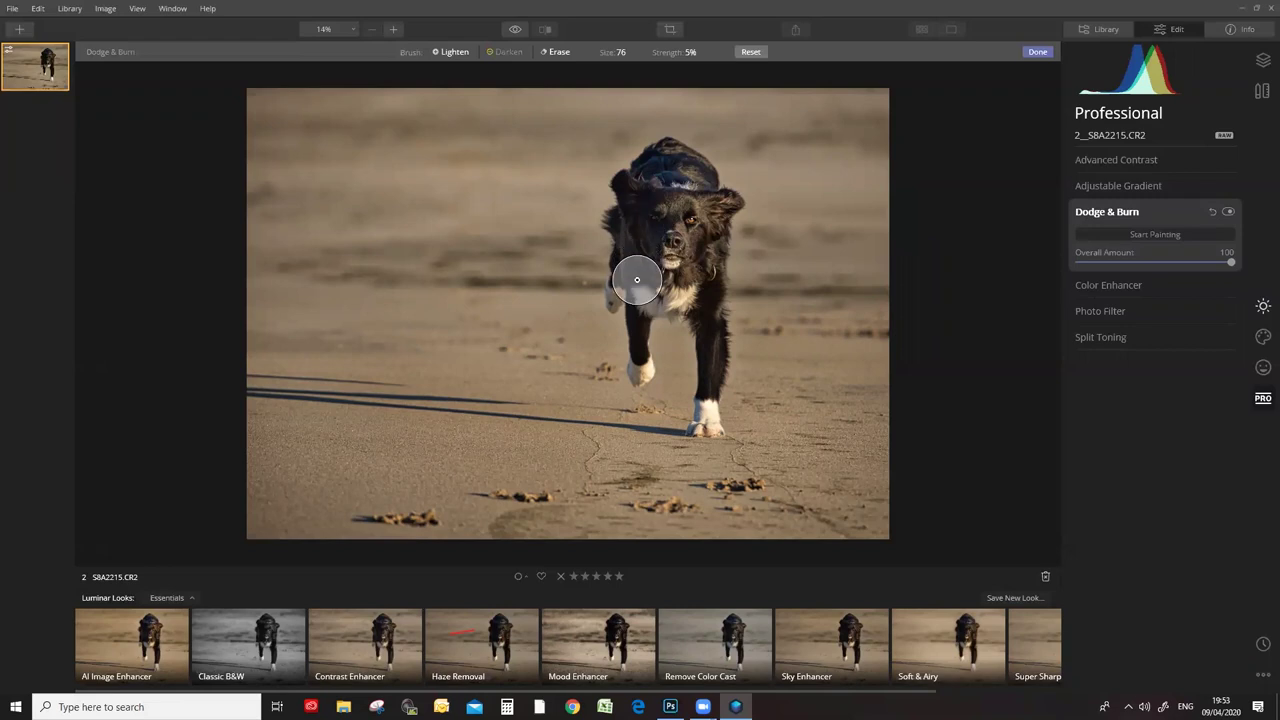
Brighten parts of the dog with the Lighten brush at size 76 and strength 5%, comparing with the unedited photo.
click(505, 51)
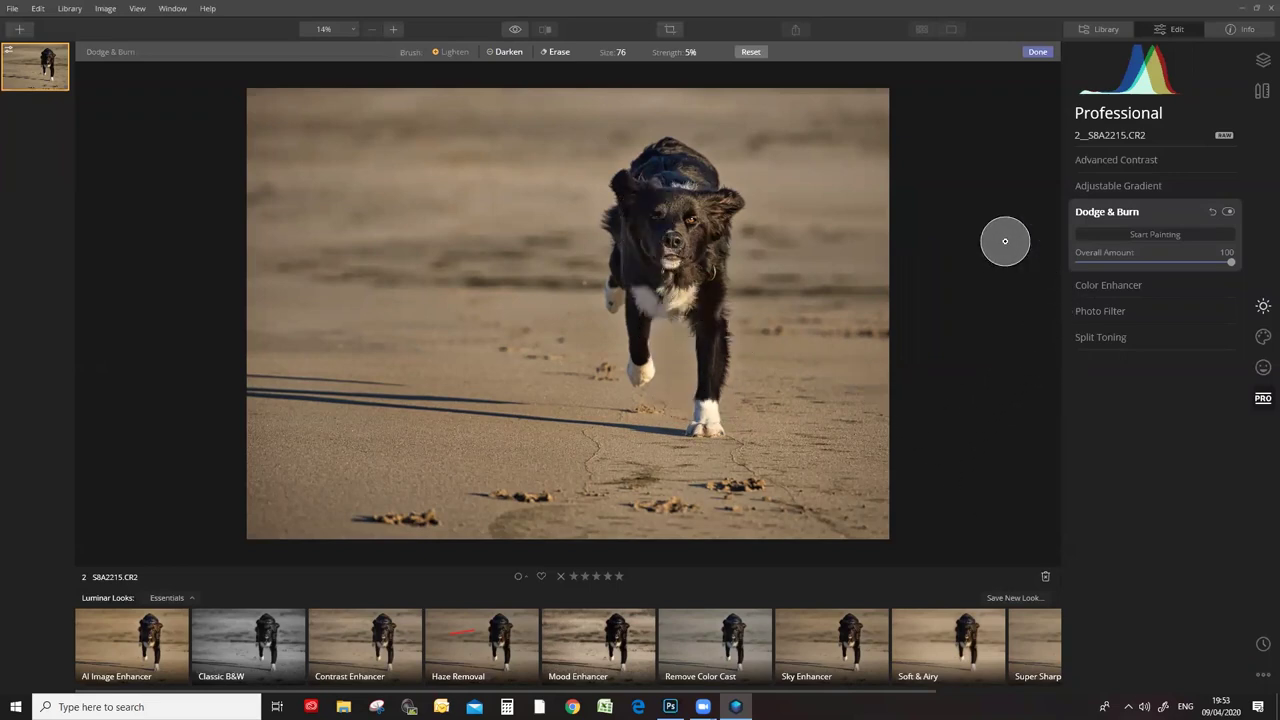
click(1229, 212)
click(1227, 210)
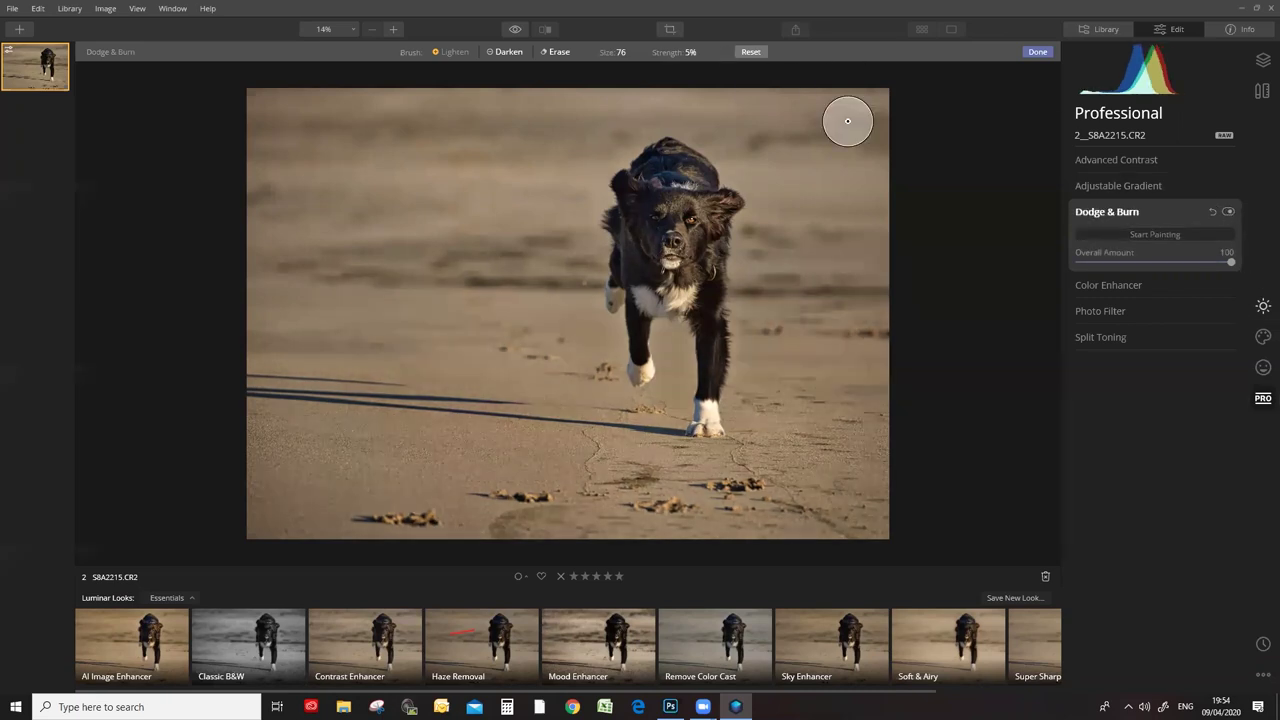
click(1229, 212)
click(1229, 212)
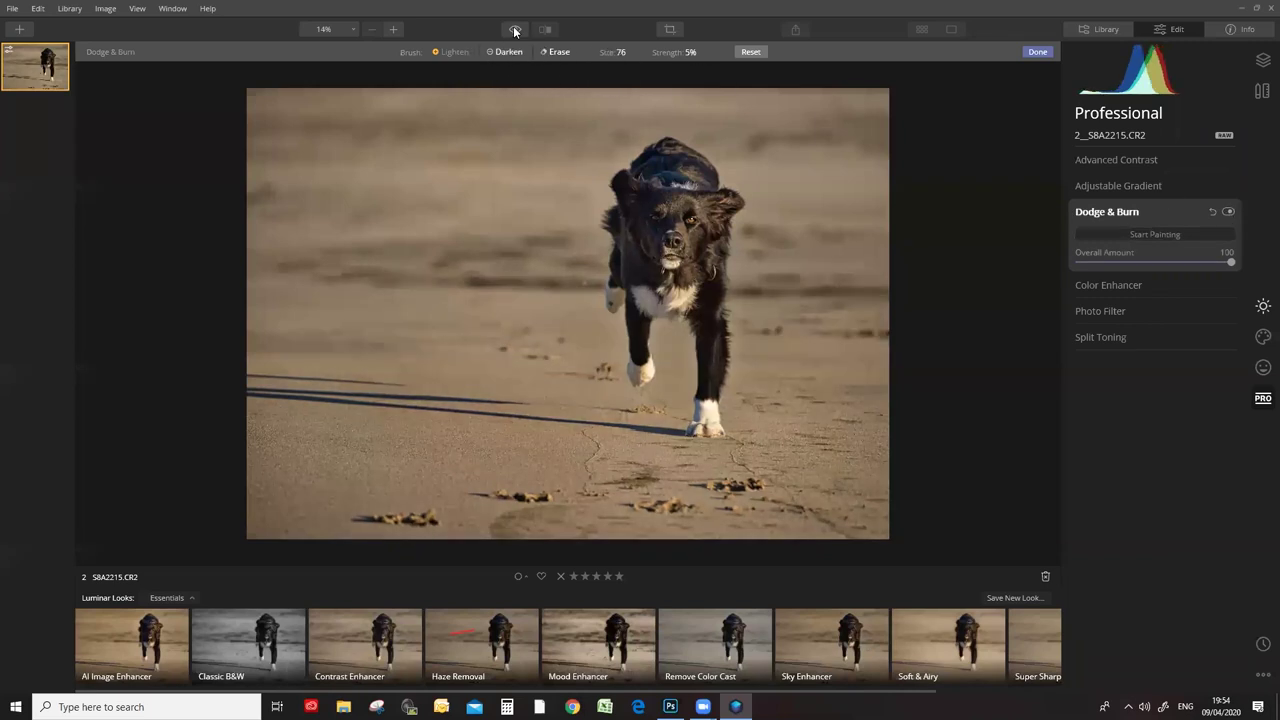
click(515, 31)
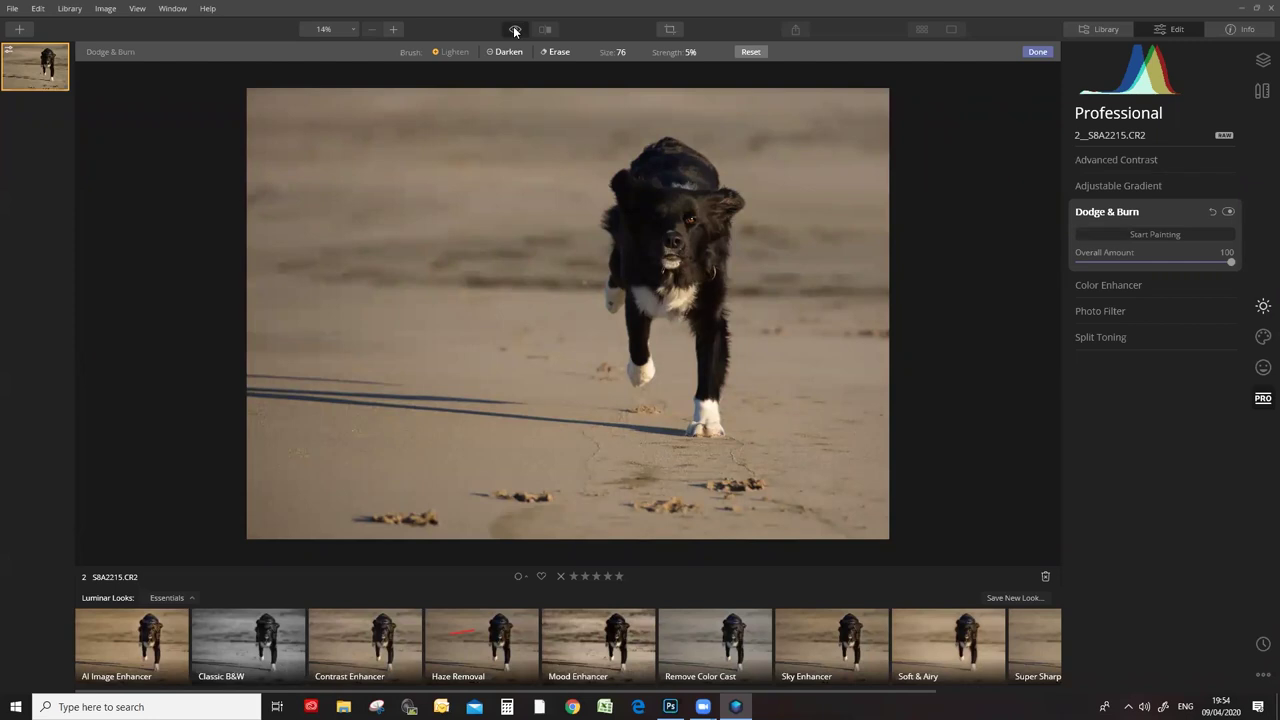
click(515, 31)
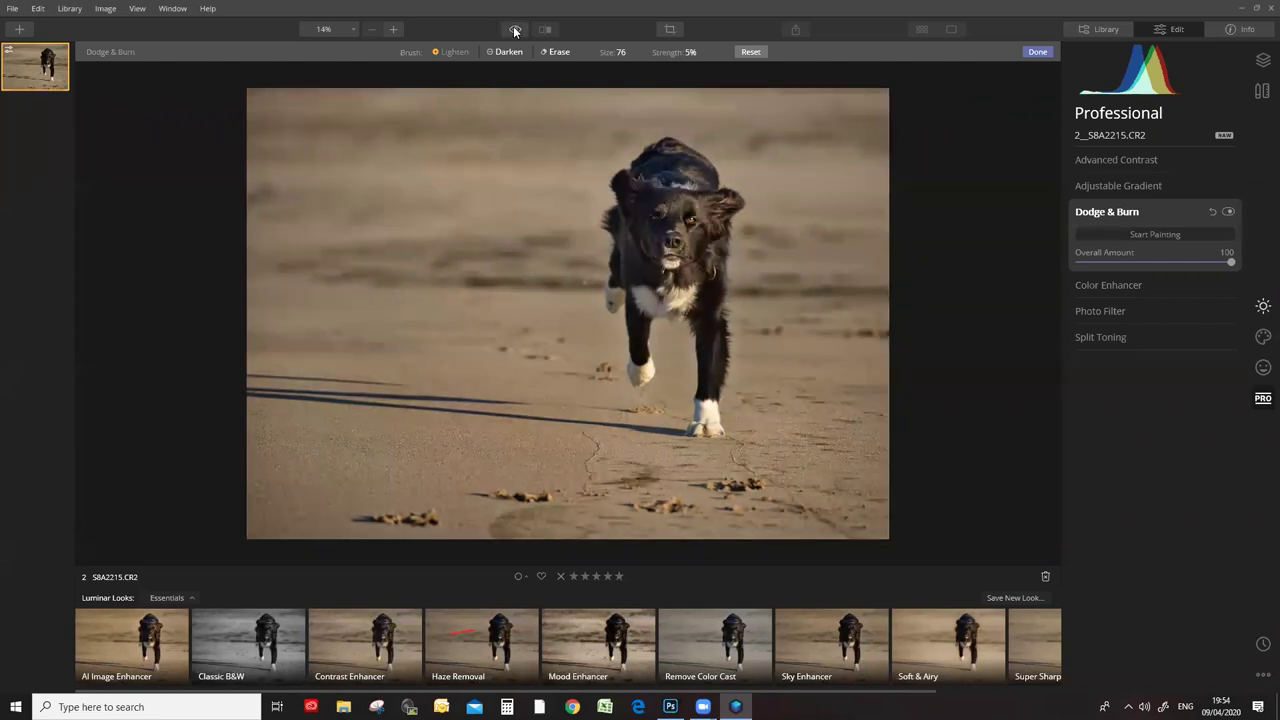
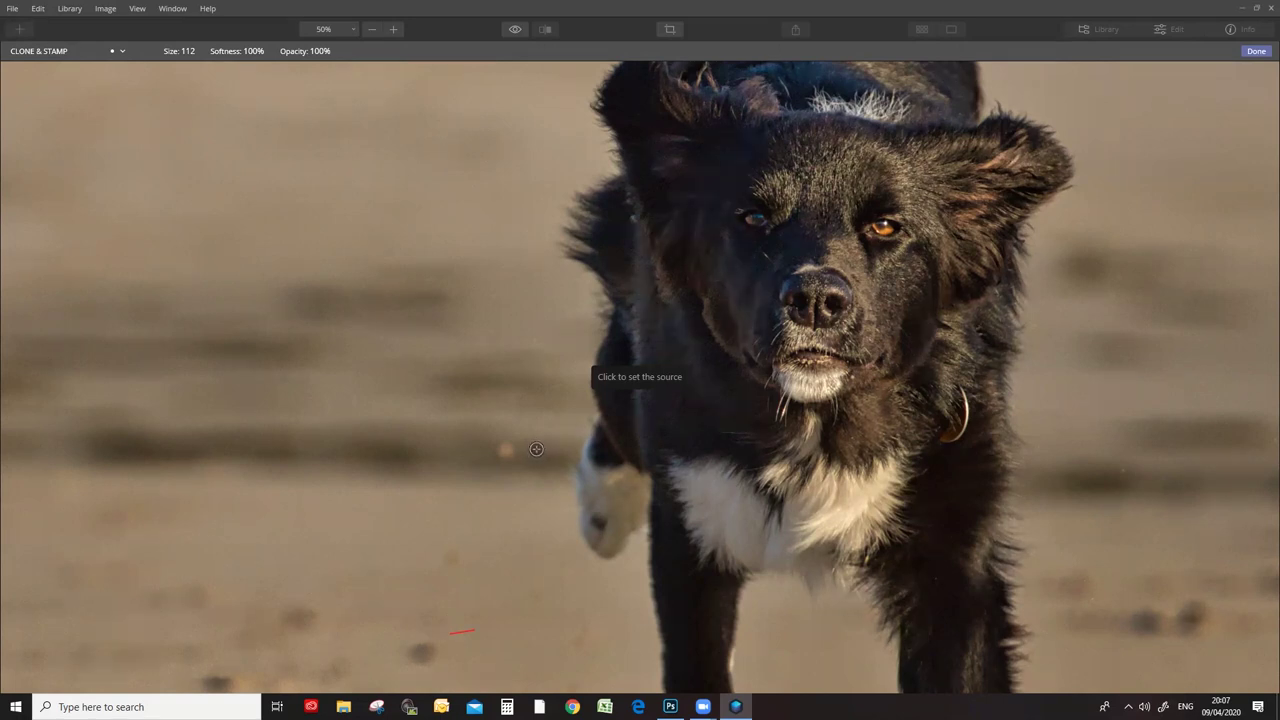
Clone clean sand over the bright spot beside the dog's hind paw and the small mark below it, reducing the brush size to 64.
click(536, 449)
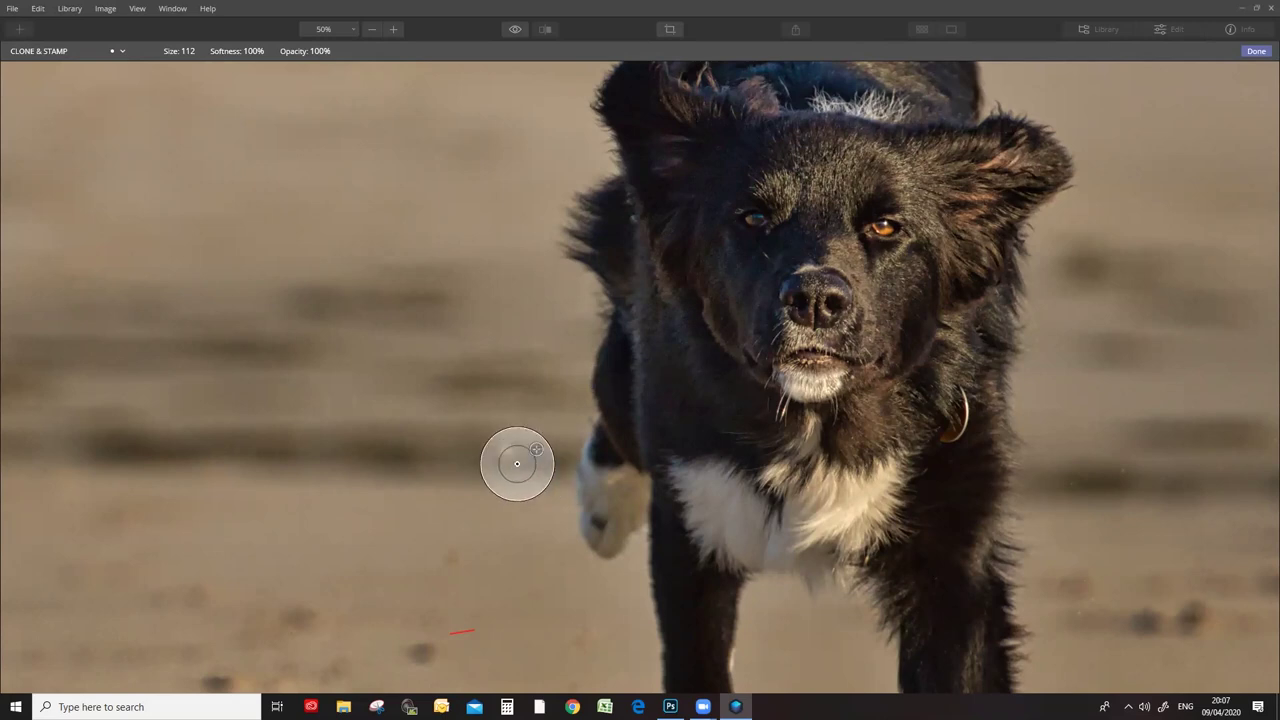
key(bracketleft)
key(bracketleft)
key(bracketleft)
key(bracketleft)
key(bracketleft)
key(bracketleft)
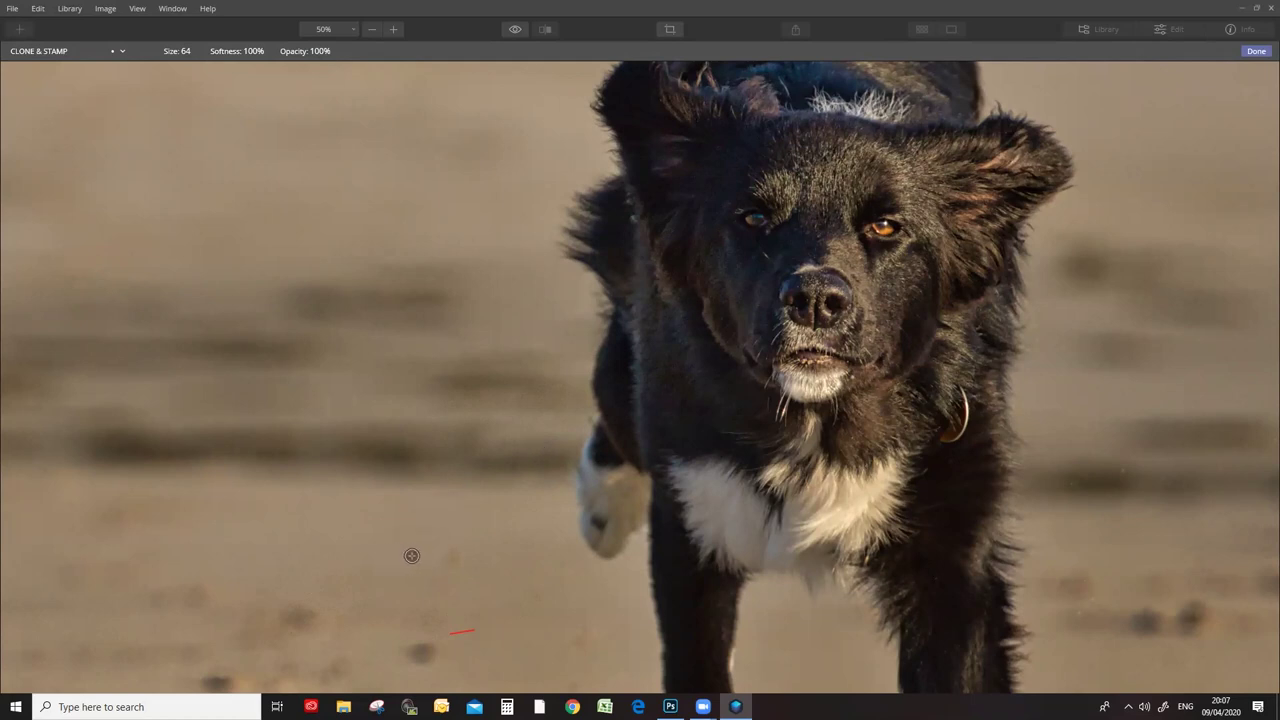
click(408, 555)
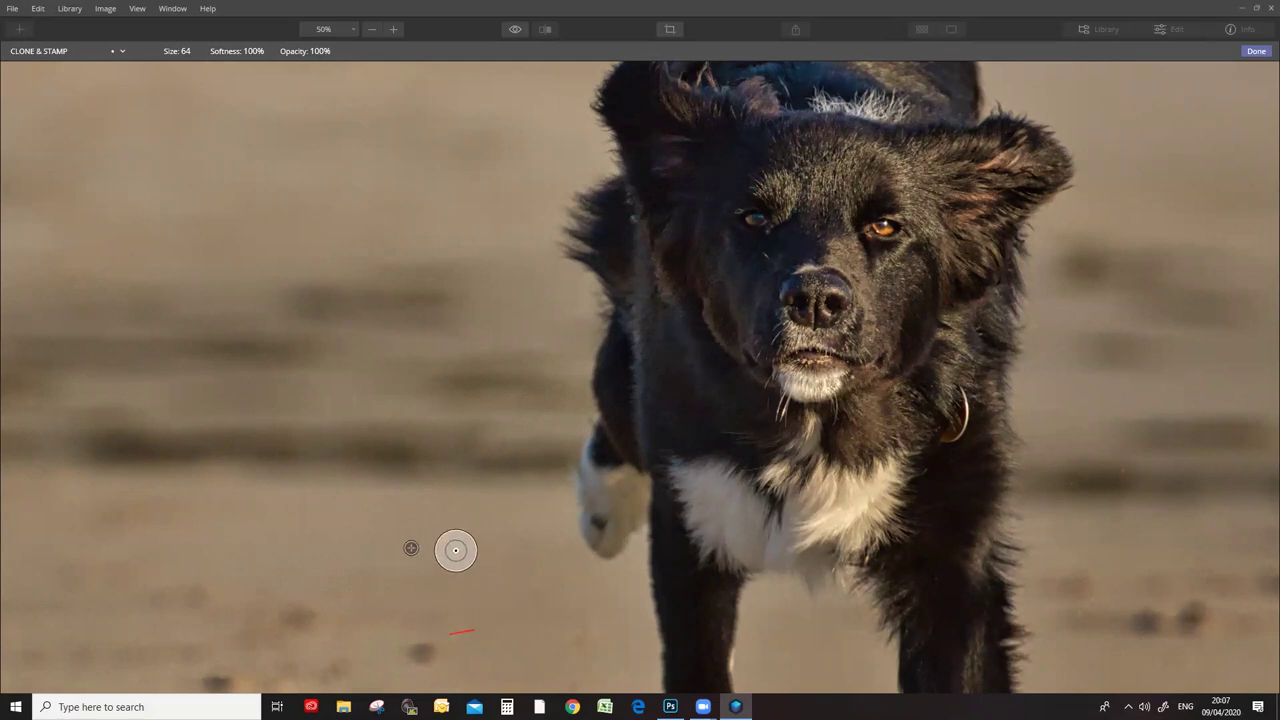
alt+click(409, 555)
Check the rest of the photo at 50% zoom and clone out remaining specks in the sand and background.
alt+click(227, 178)
mouse_move(405, 222)
mouse_down()
mouse_move(464, 382)
mouse_move(460, 569)
mouse_move(481, 588)
mouse_move(472, 469)
mouse_move(551, 593)
mouse_move(549, 206)
mouse_up()
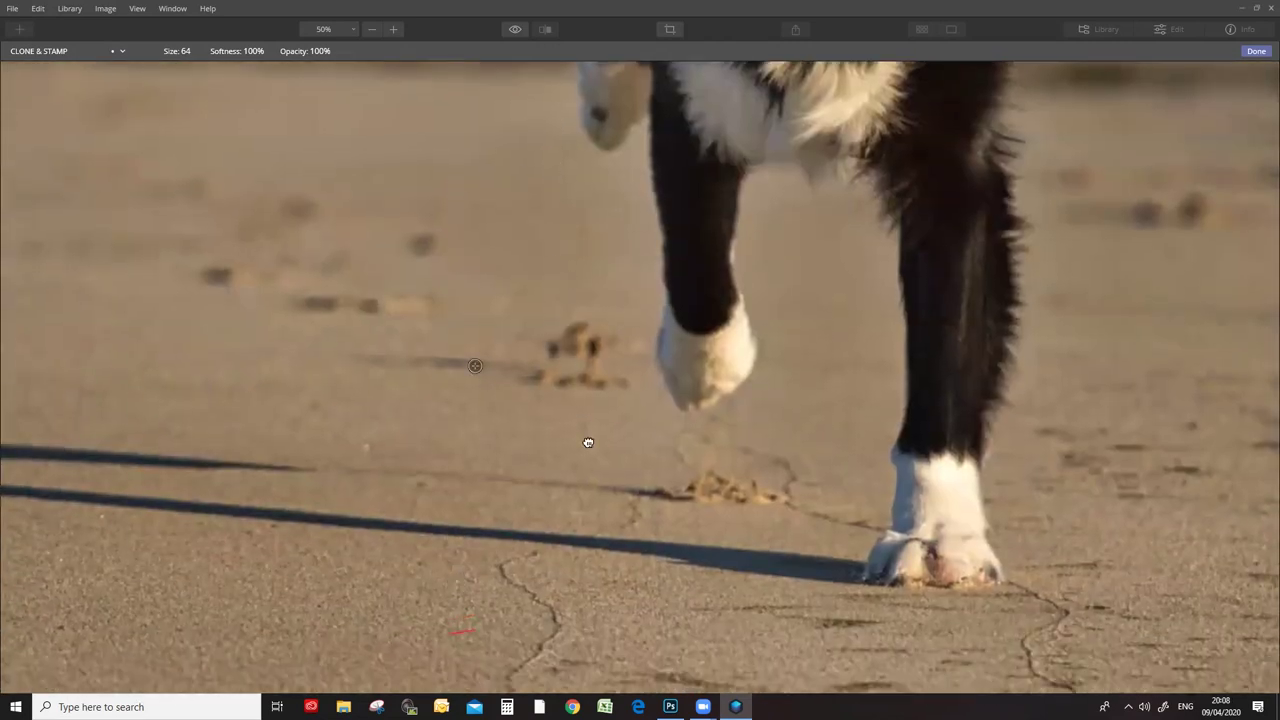
scroll(626, 415, up, 1)
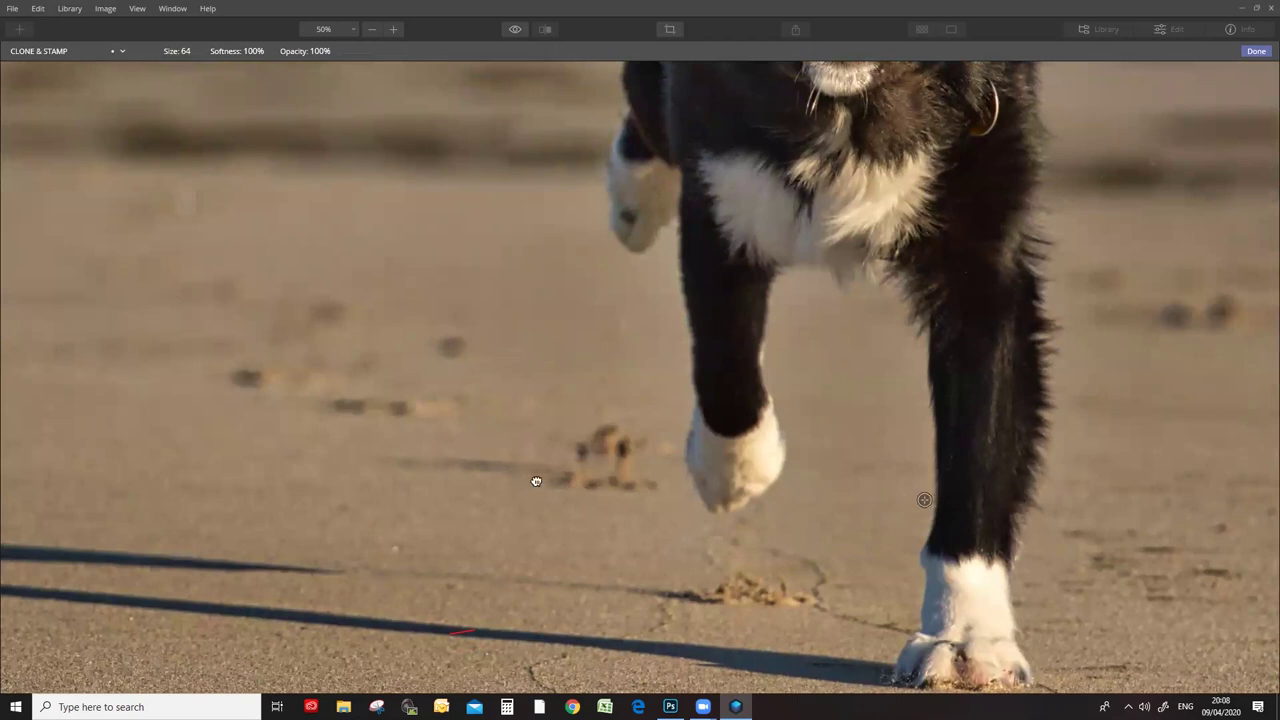
drag(1021, 497, 866, 469)
scroll(866, 371, down, 3)
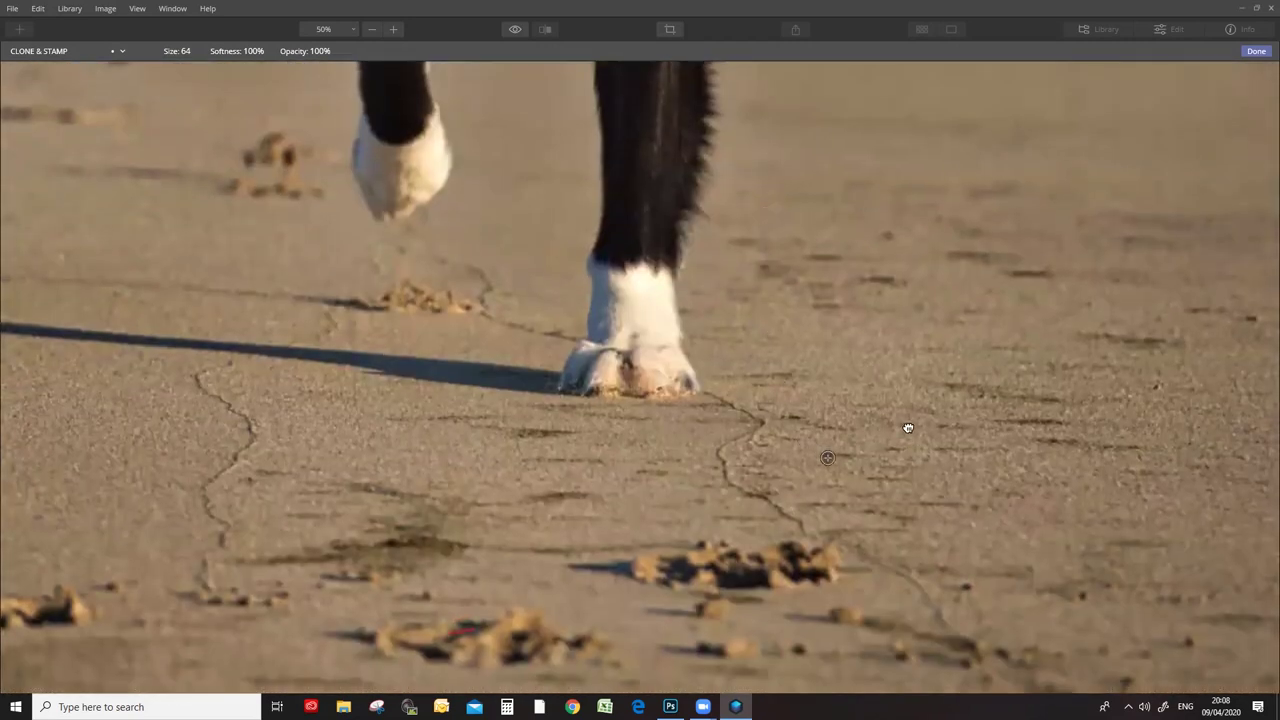
scroll(869, 321, down, 1)
scroll(869, 321, up, 6)
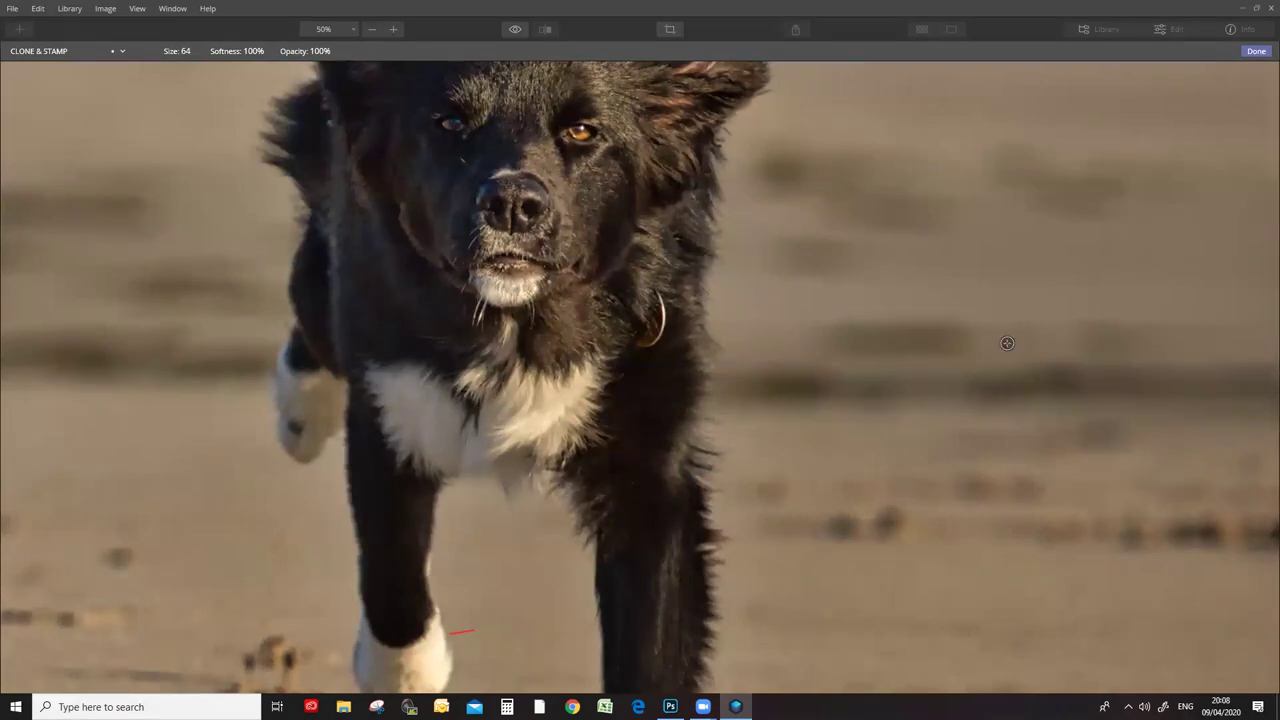
drag(960, 139, 843, 537)
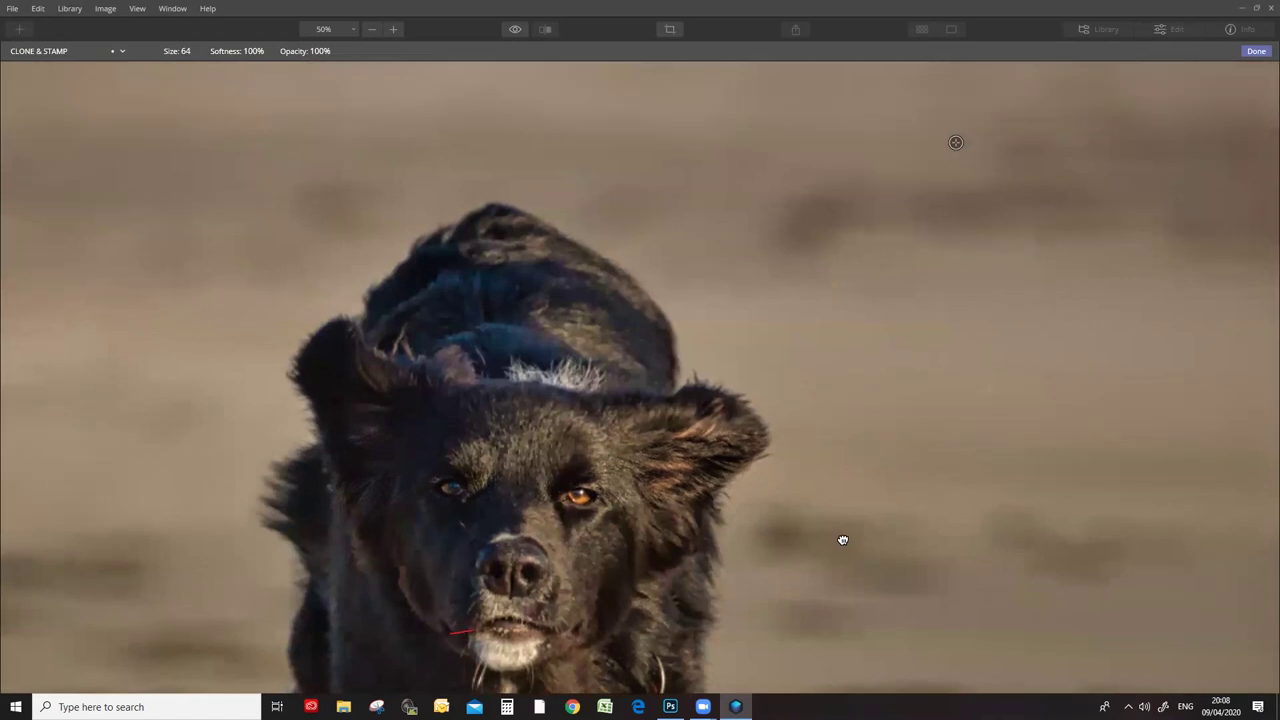
click(1025, 418)
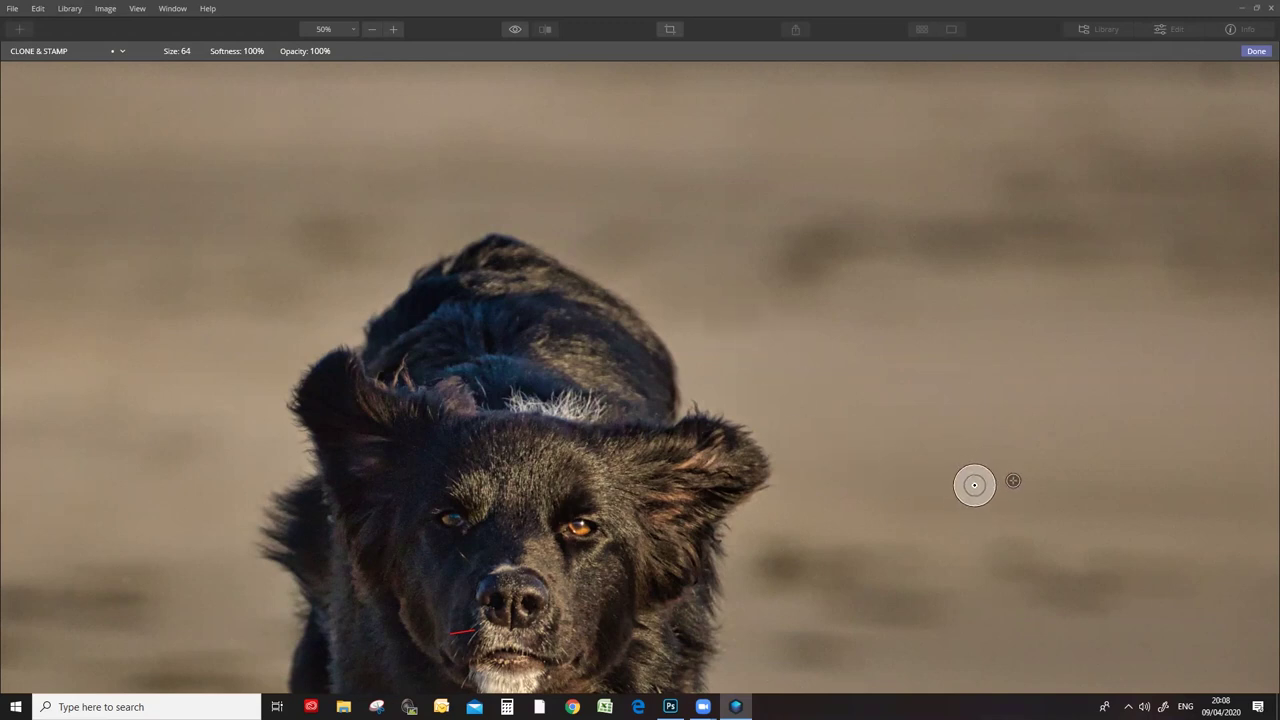
Fit the whole photo to the screen to review the cloned result.
click(373, 29)
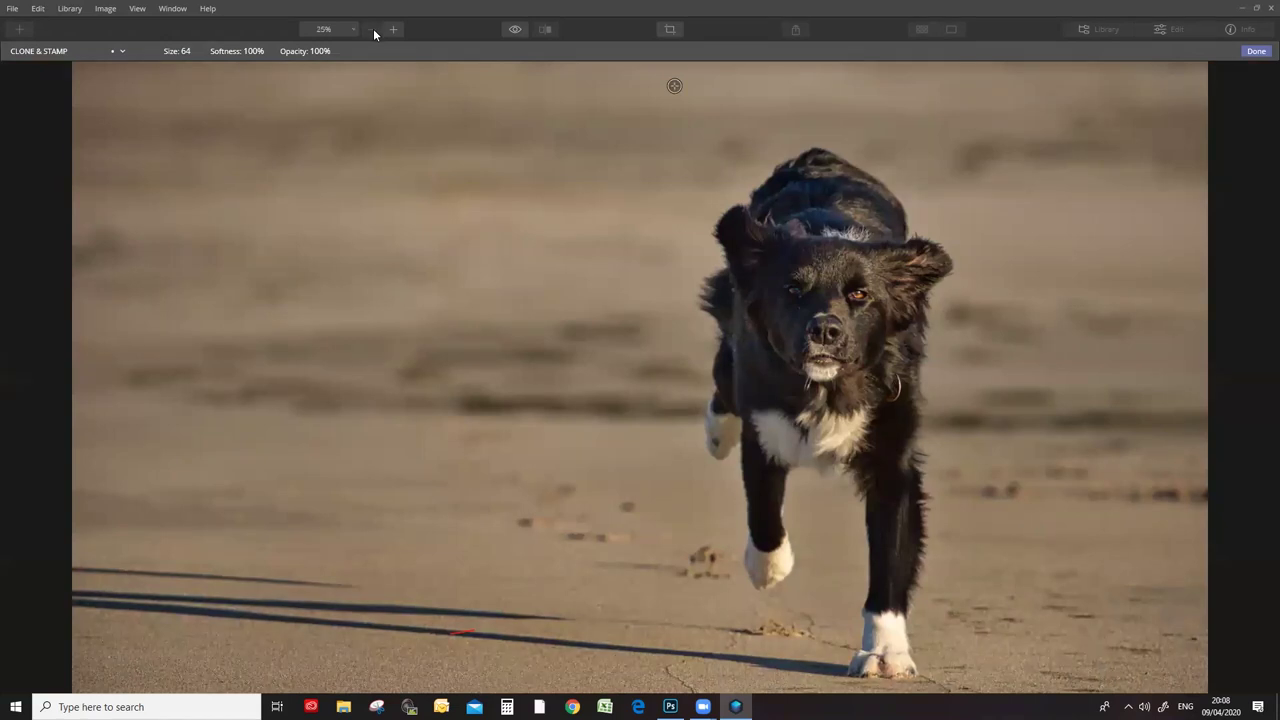
click(349, 28)
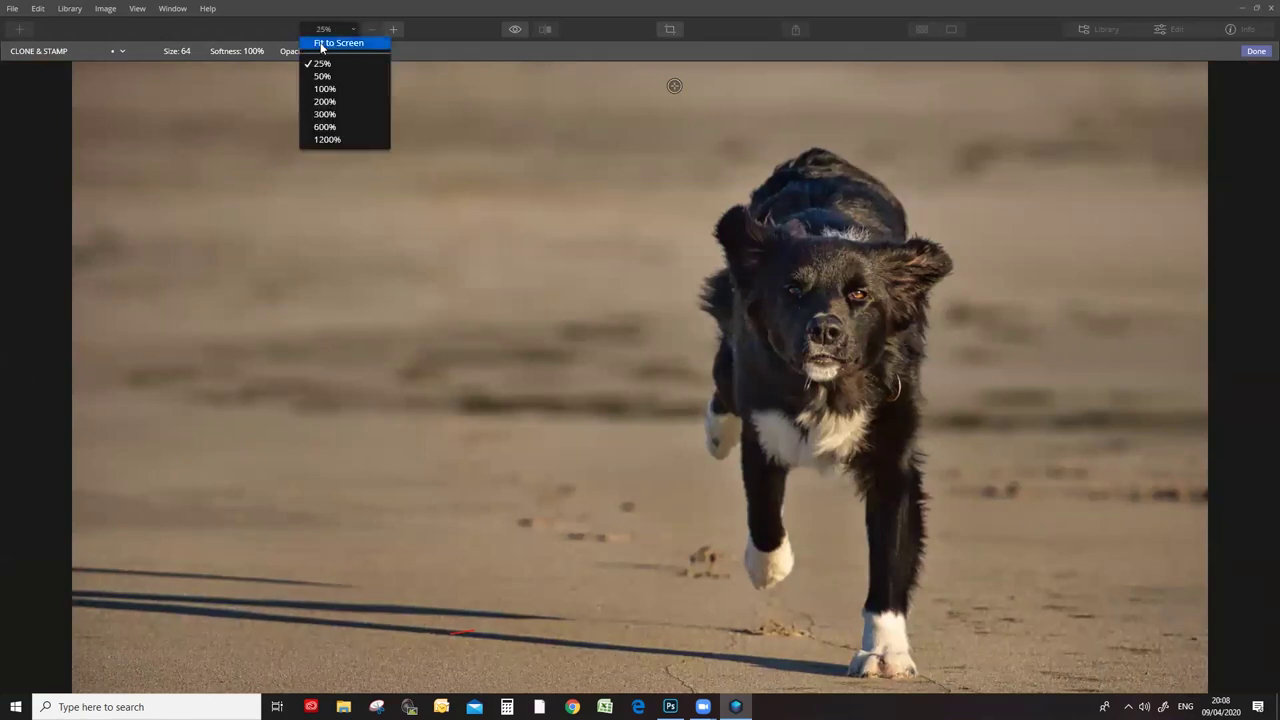
click(322, 40)
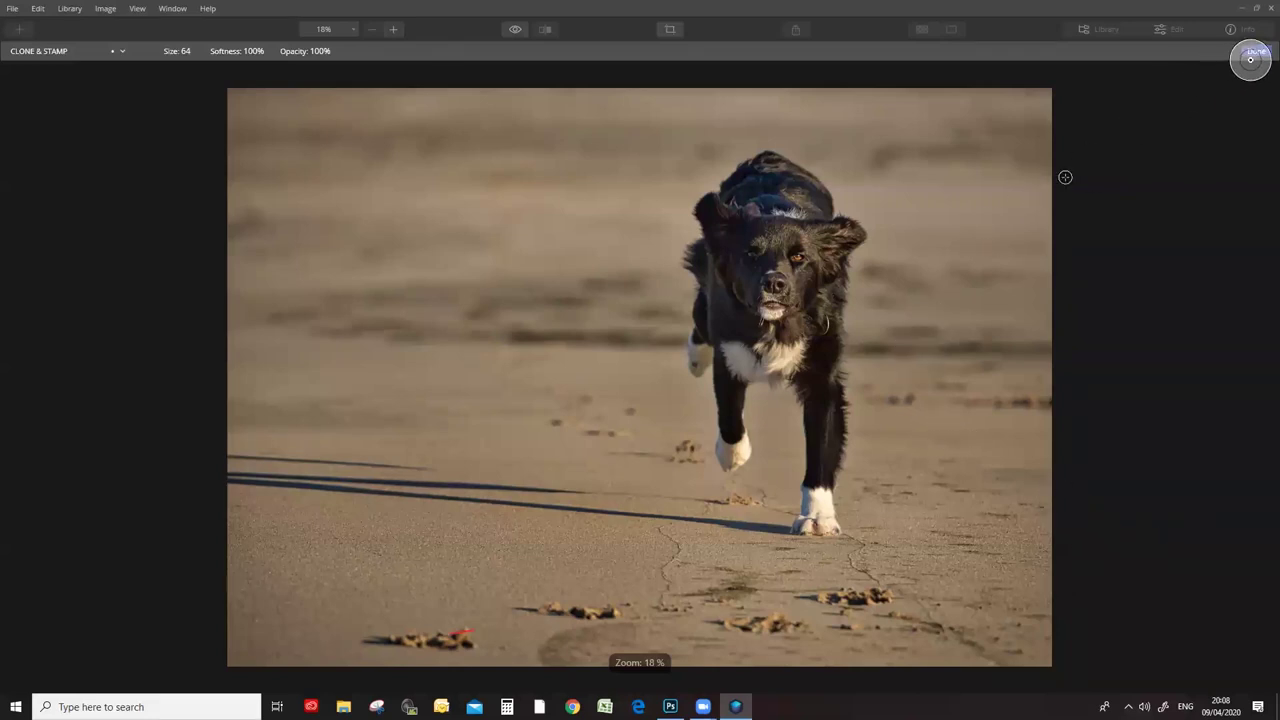
Finish the Clone & Stamp edit and compare the dog photo with its unedited version.
click(1257, 52)
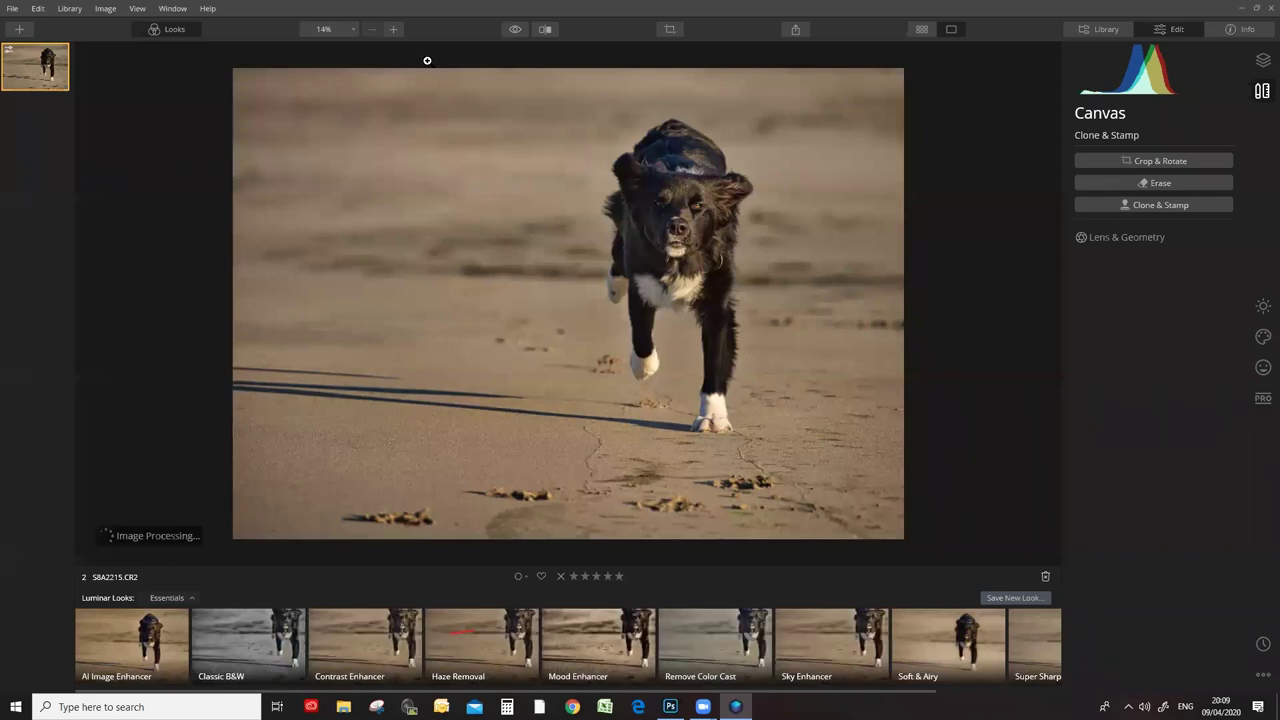
click(515, 30)
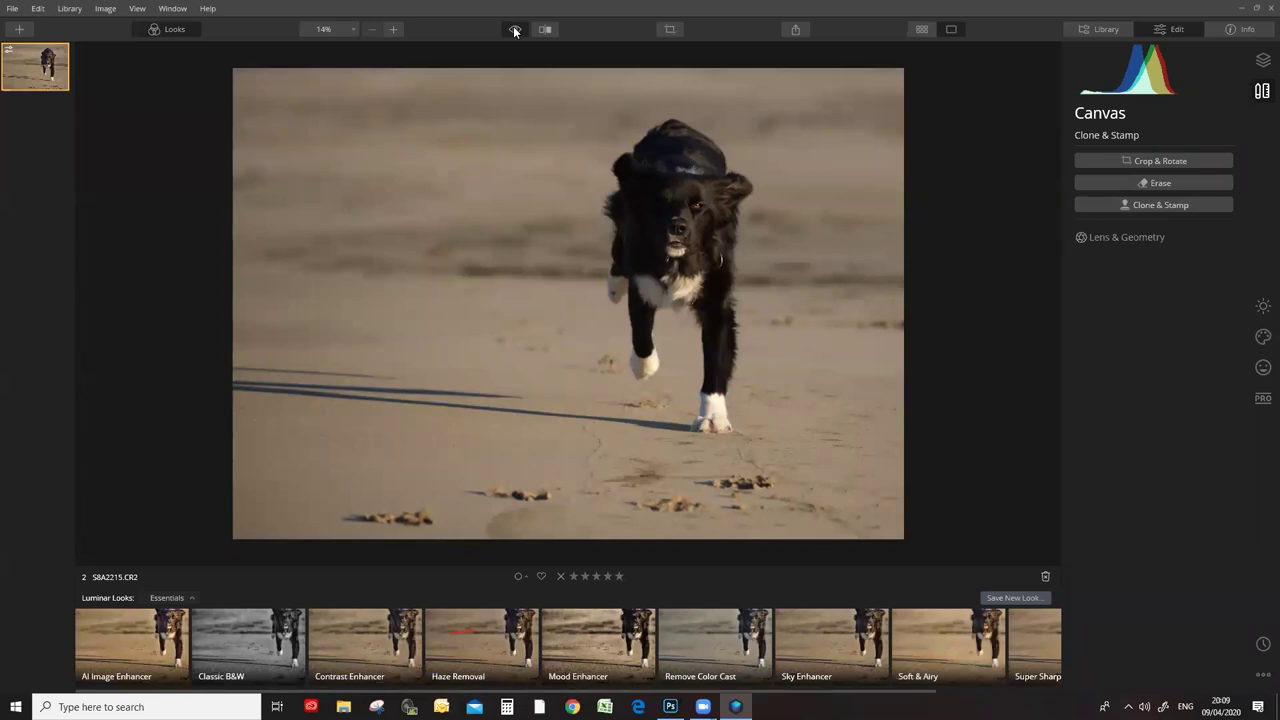
click(515, 30)
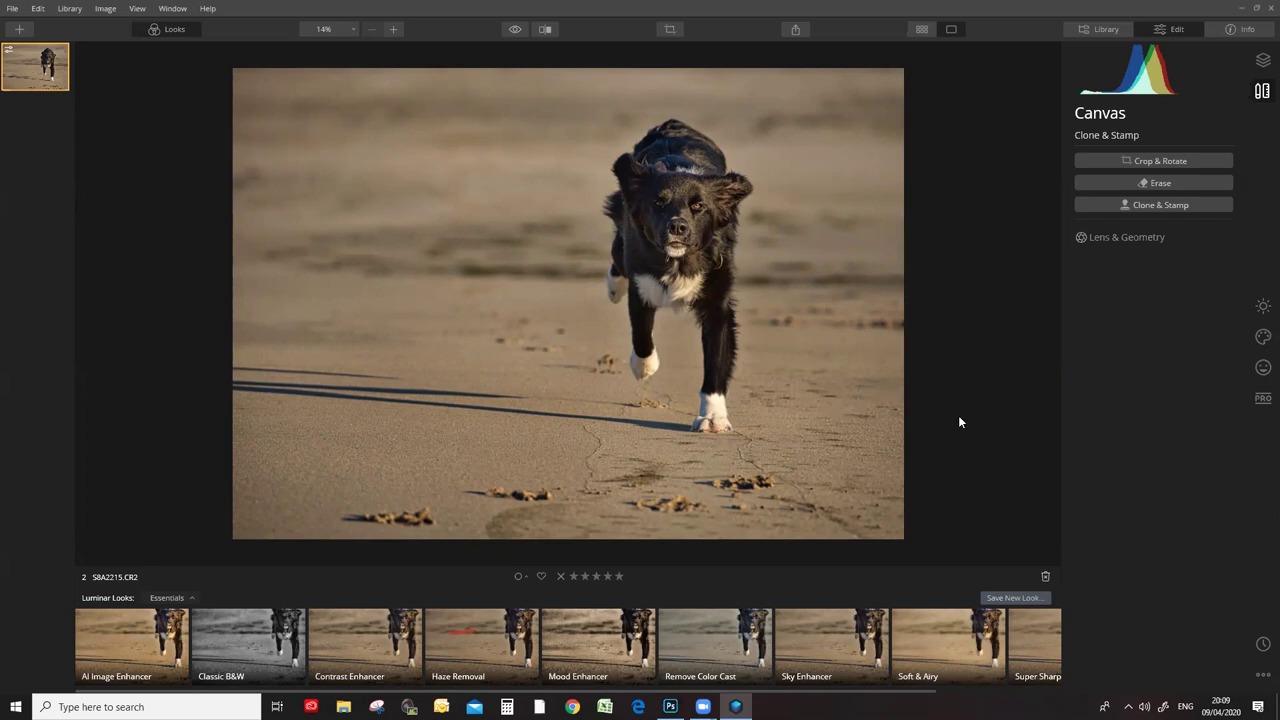
Export the dog photo as a 16-bit TIFF named 2__S8A2215 to the LUMINAR edits folder, and compare it with the unedited version.
click(12, 9)
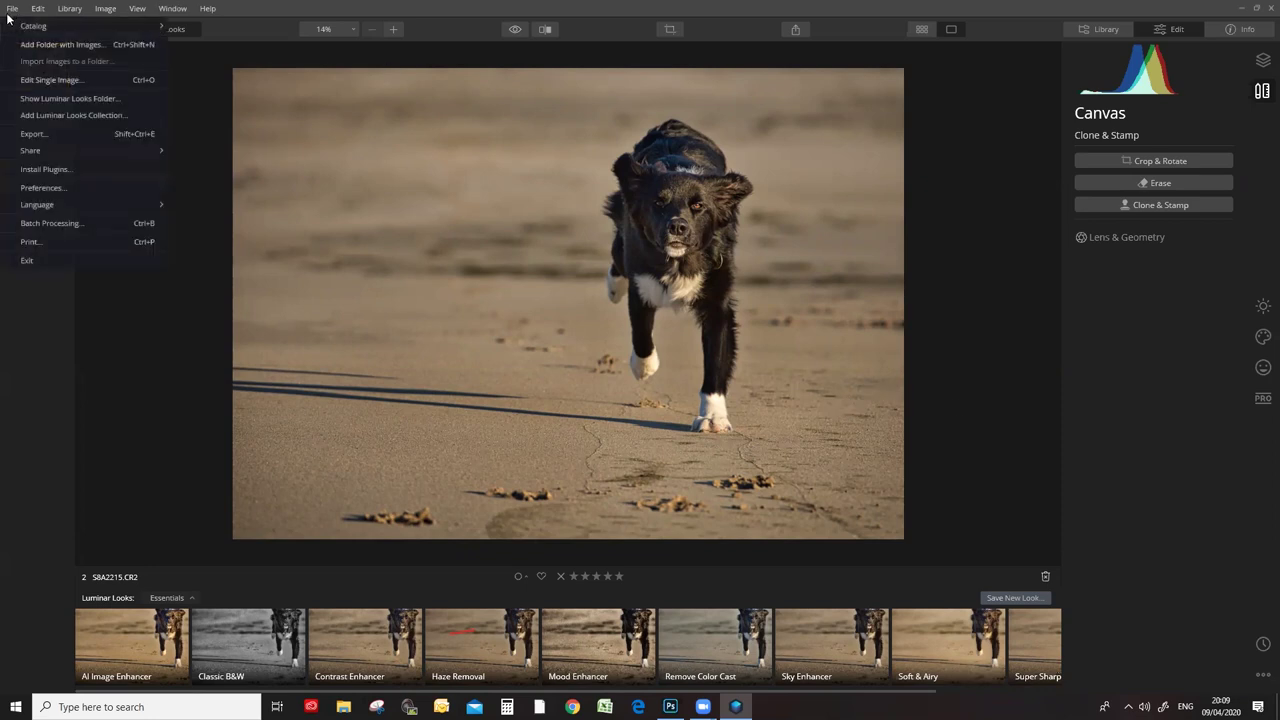
click(134, 137)
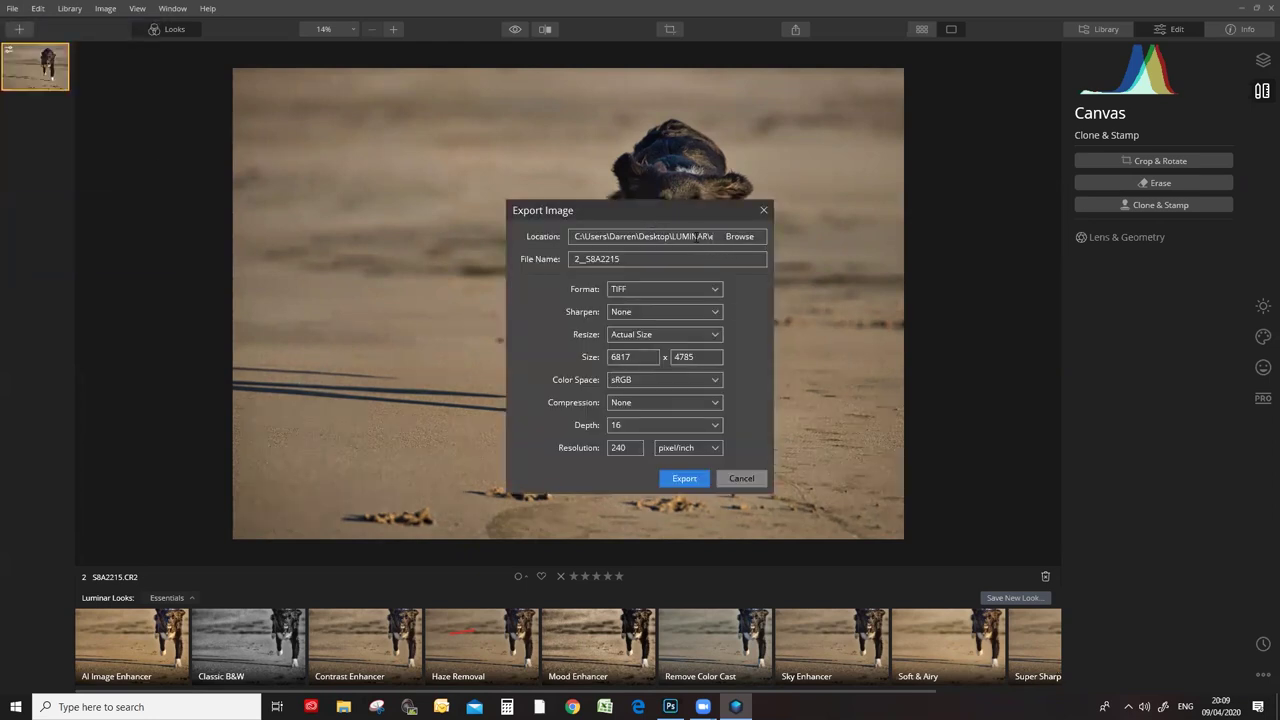
click(748, 237)
double_click(484, 242)
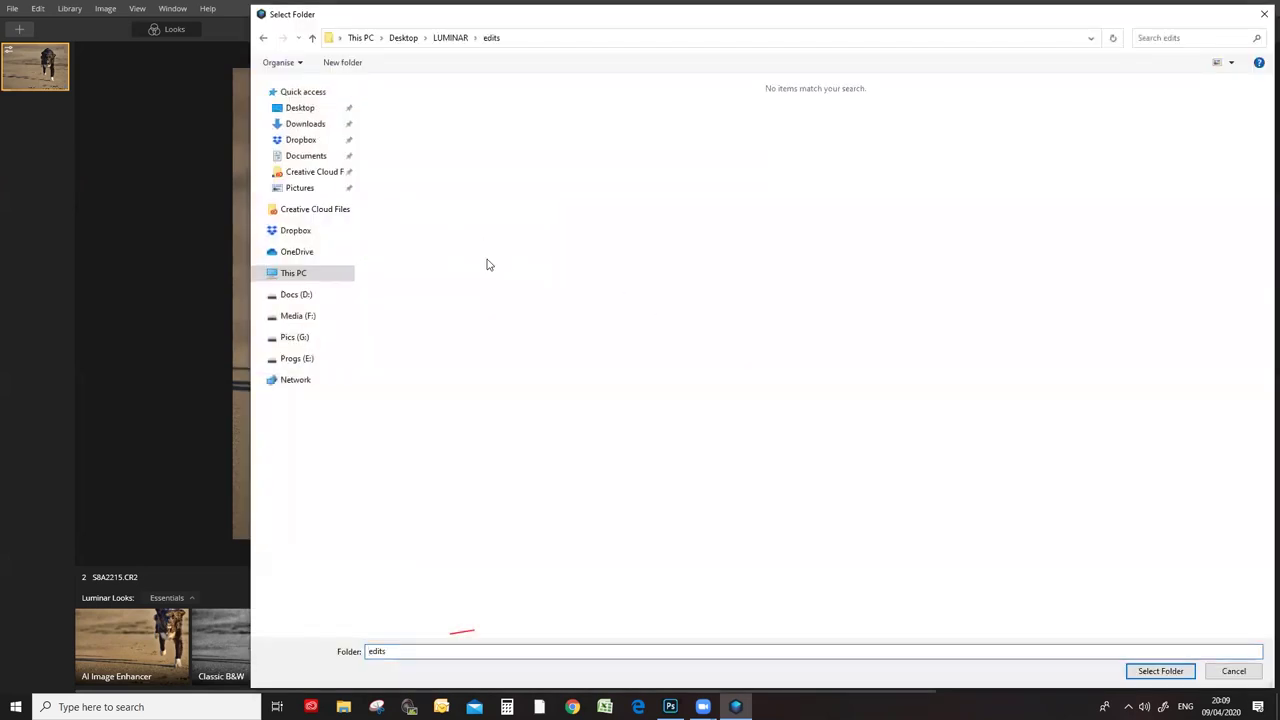
click(1182, 675)
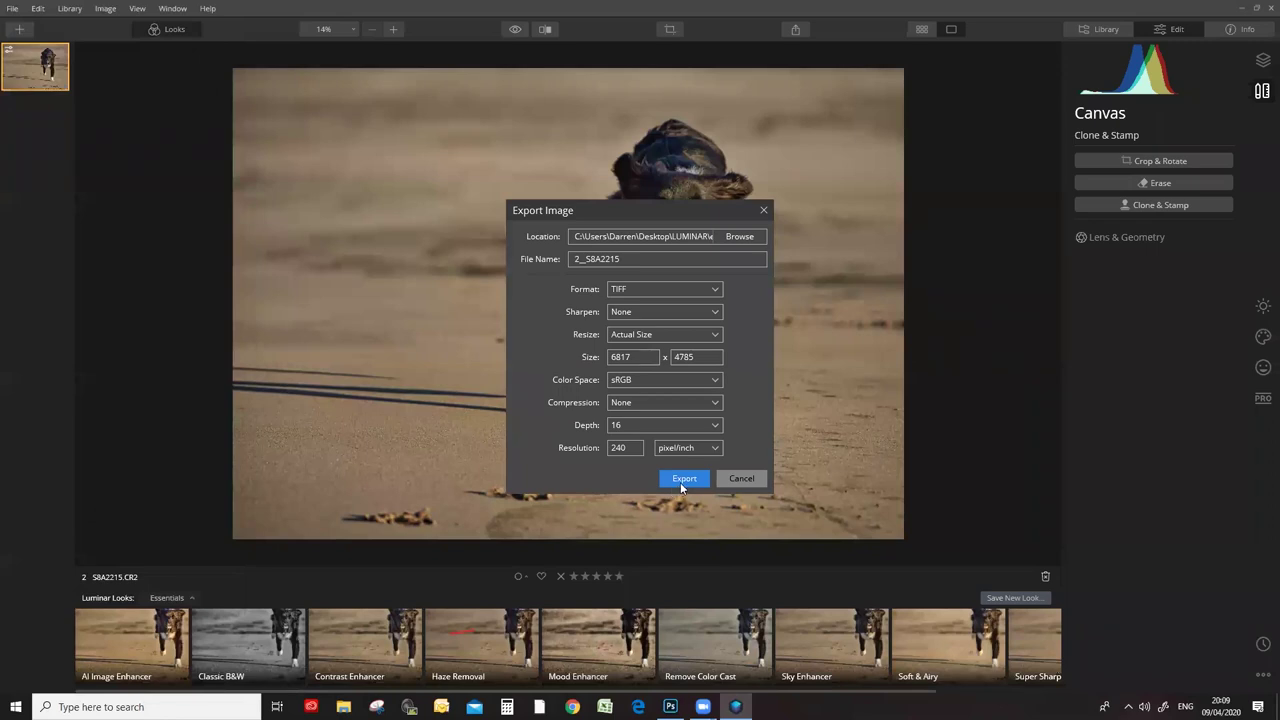
click(685, 479)
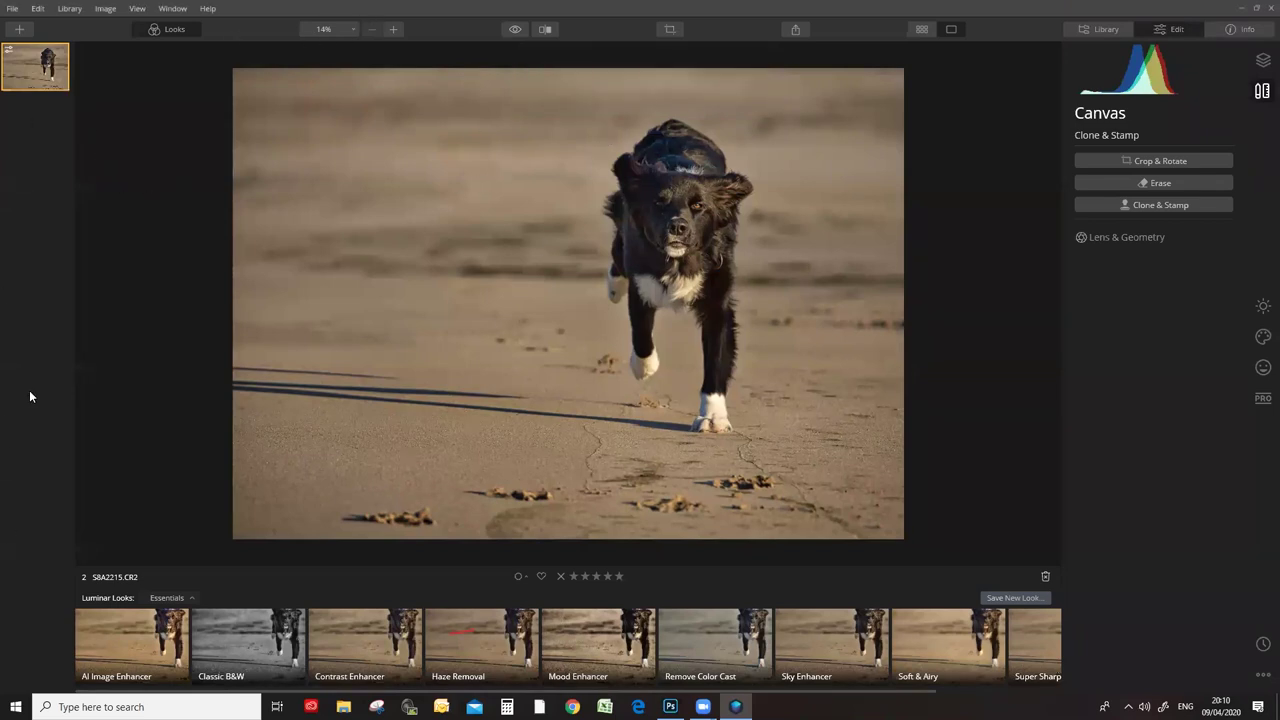
click(515, 30)
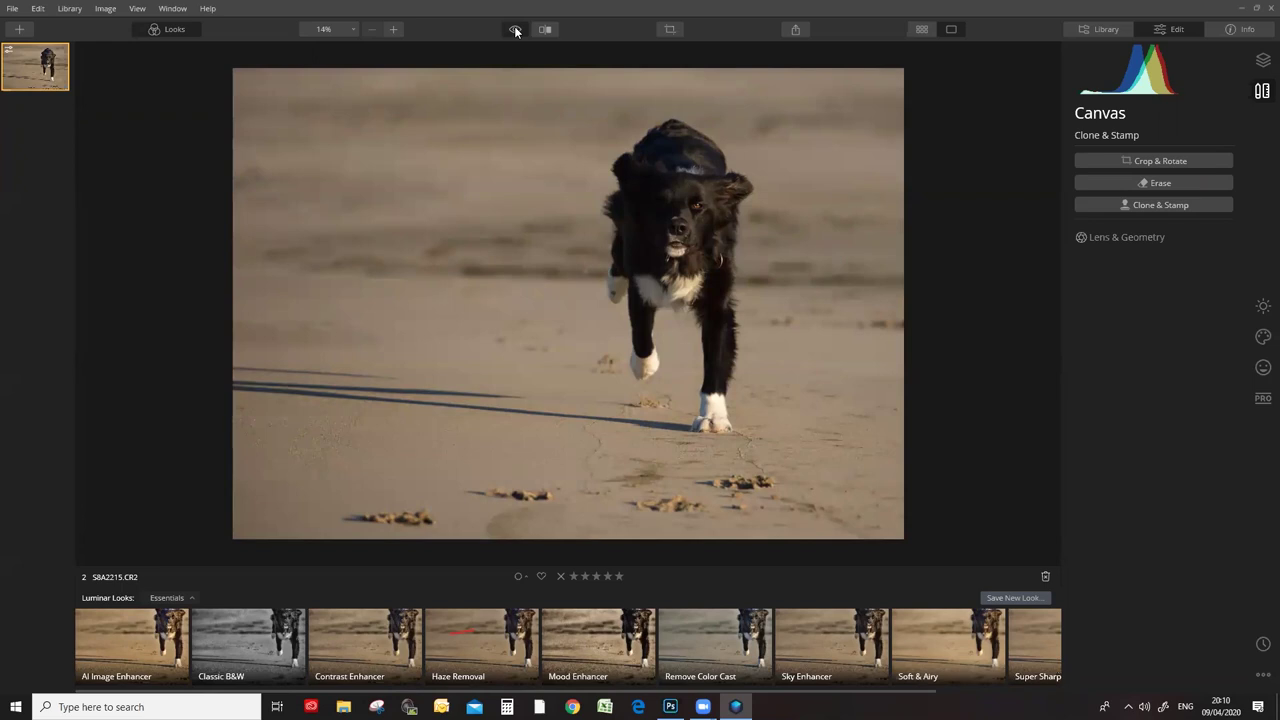
click(515, 30)
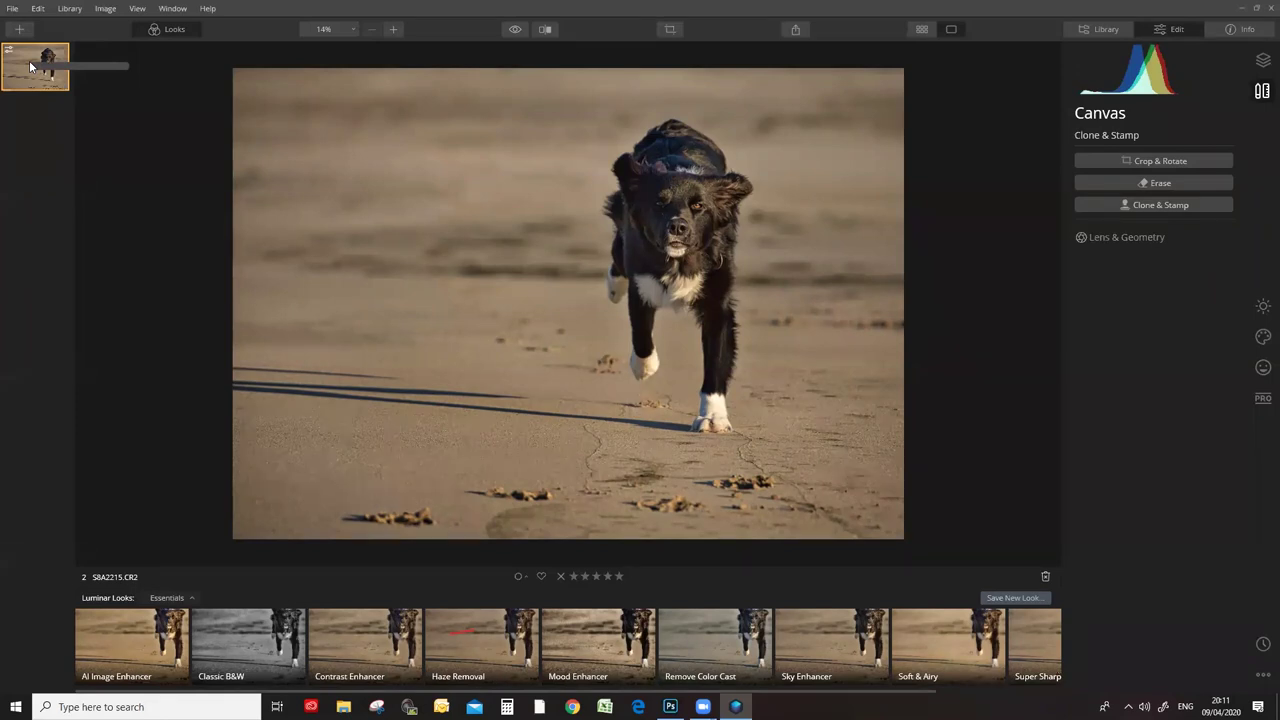
Open the school bus image 0_IMG_8758.TIF from the LUMINAR folder for single-image editing.
click(11, 10)
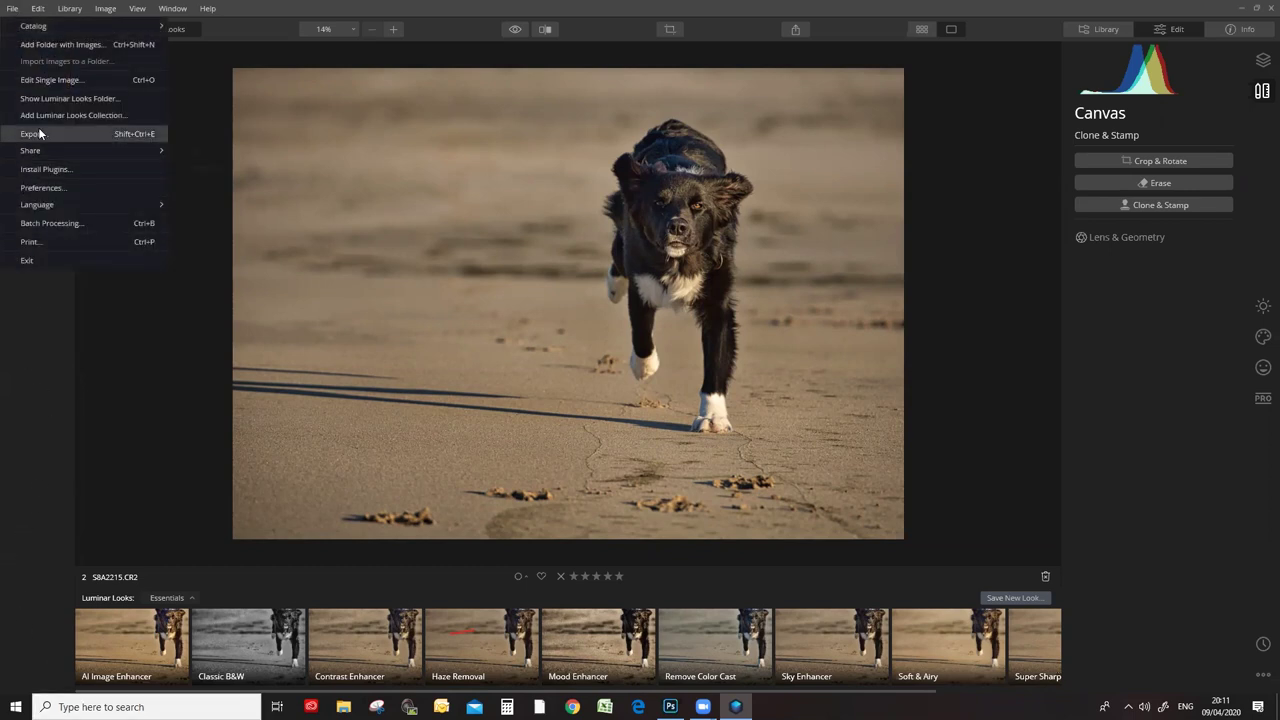
click(58, 79)
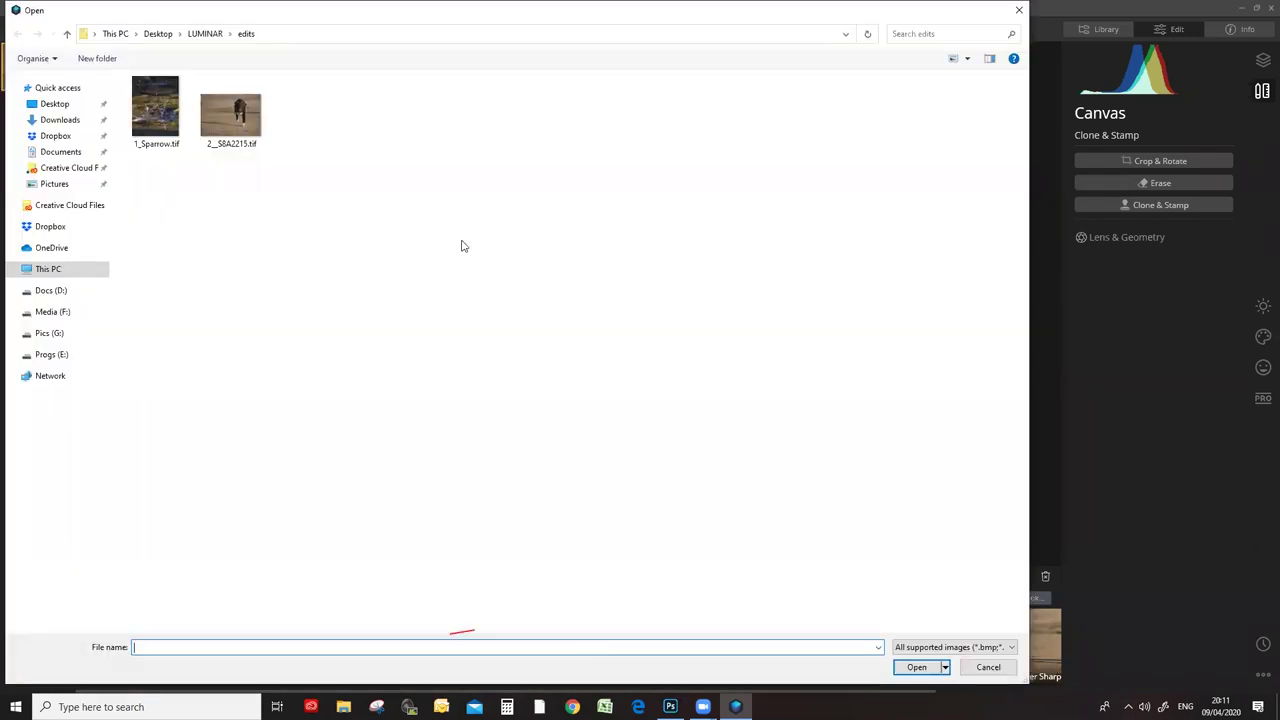
click(206, 34)
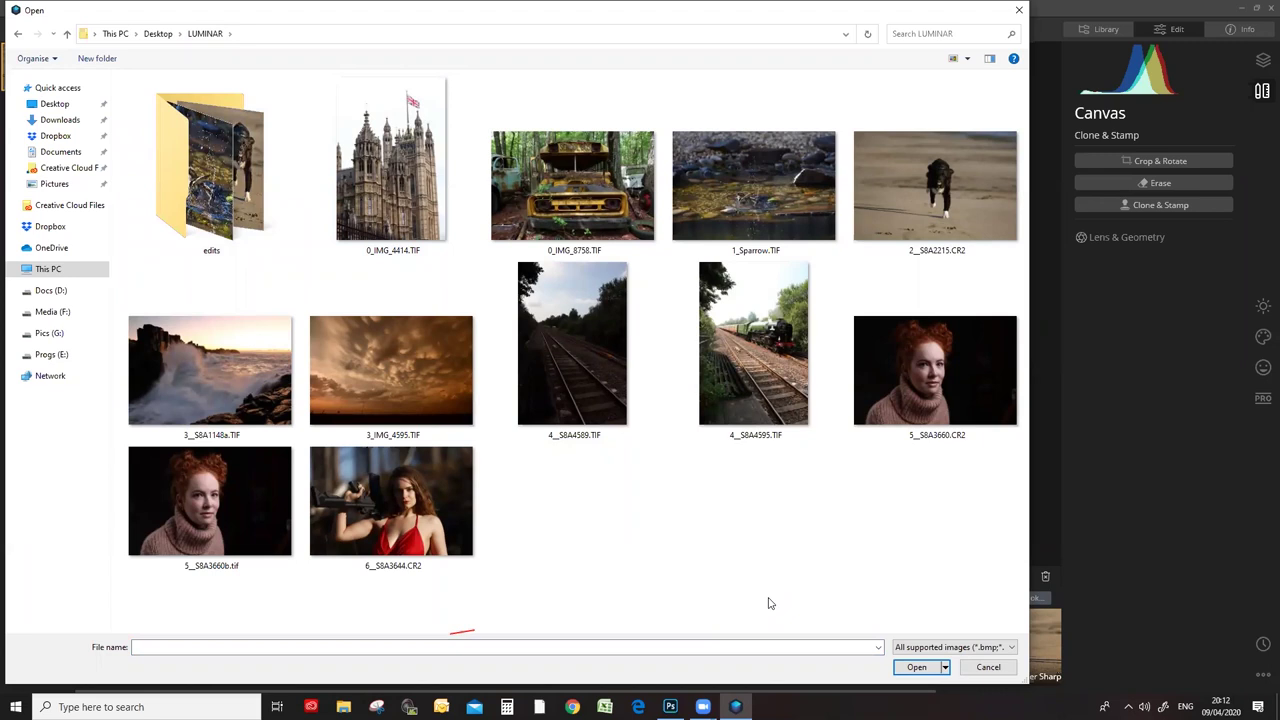
click(765, 368)
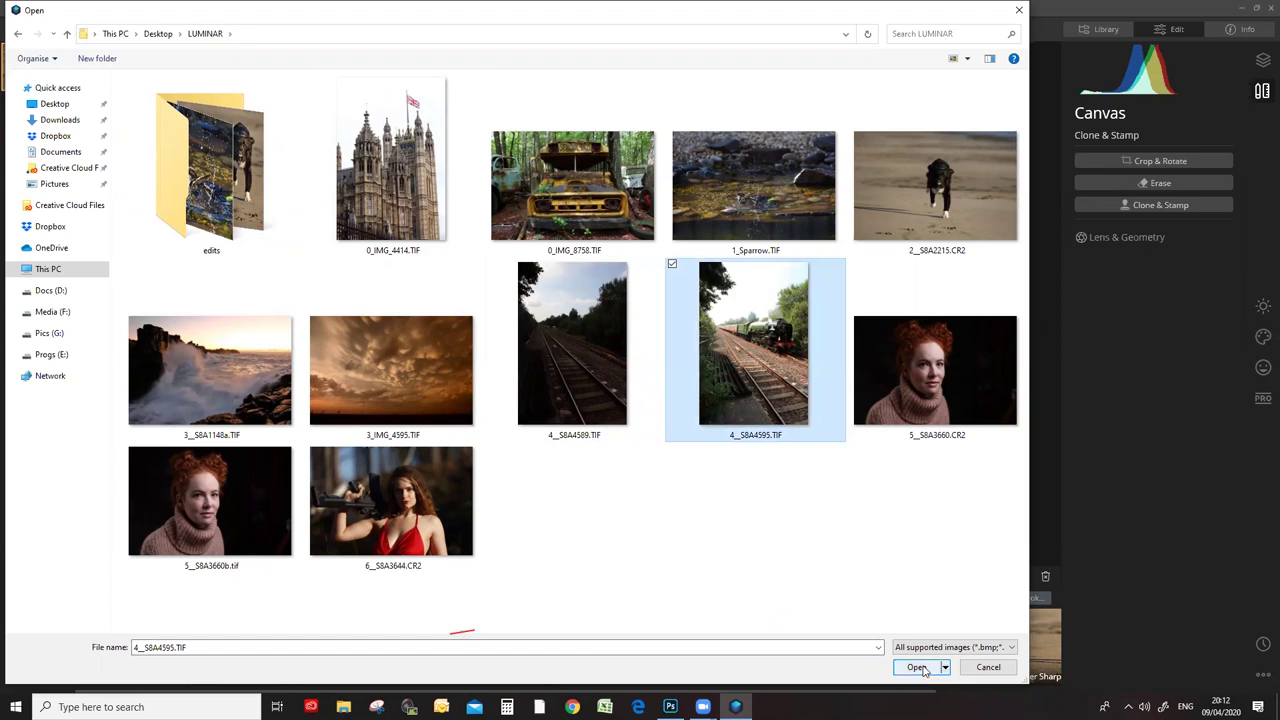
click(660, 485)
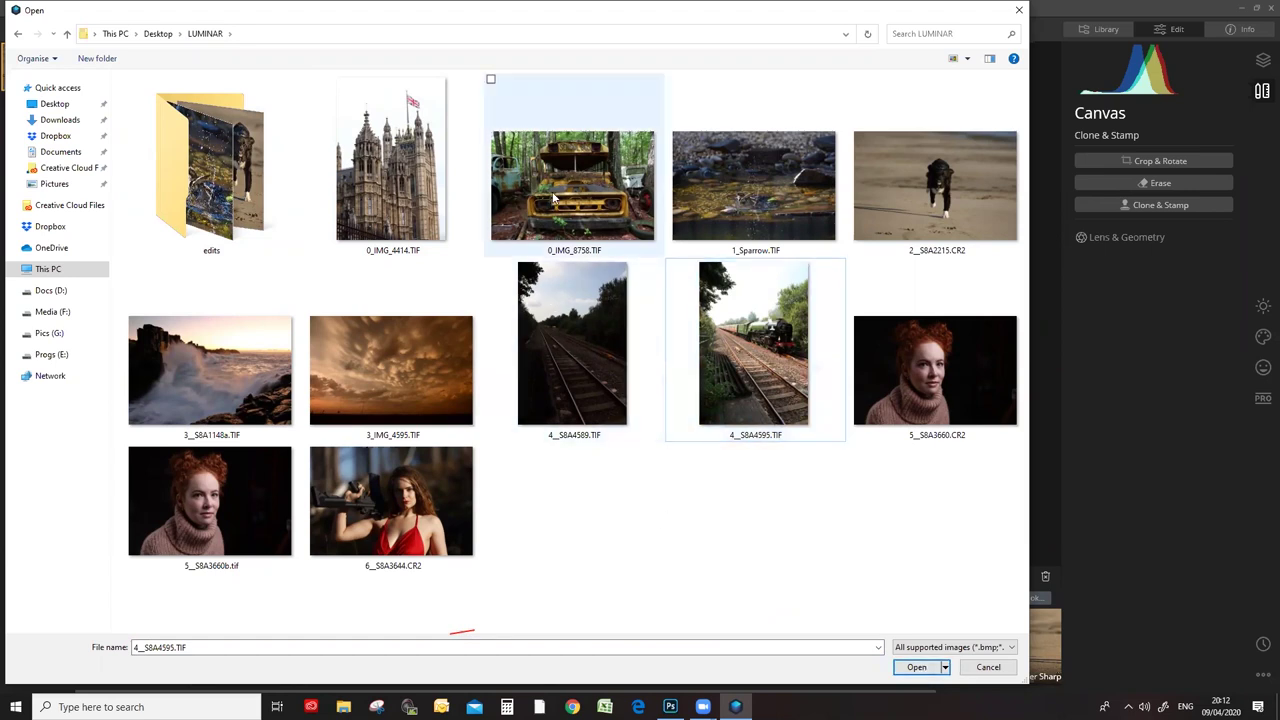
click(566, 178)
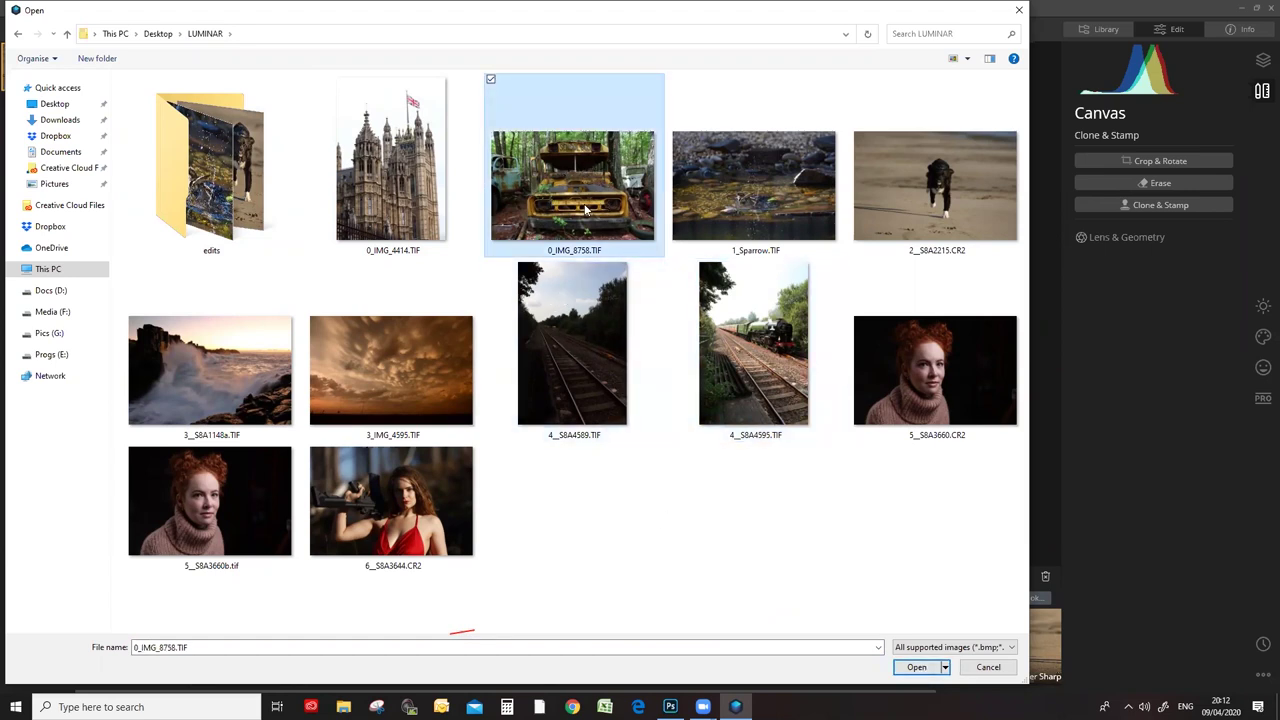
key(Return)
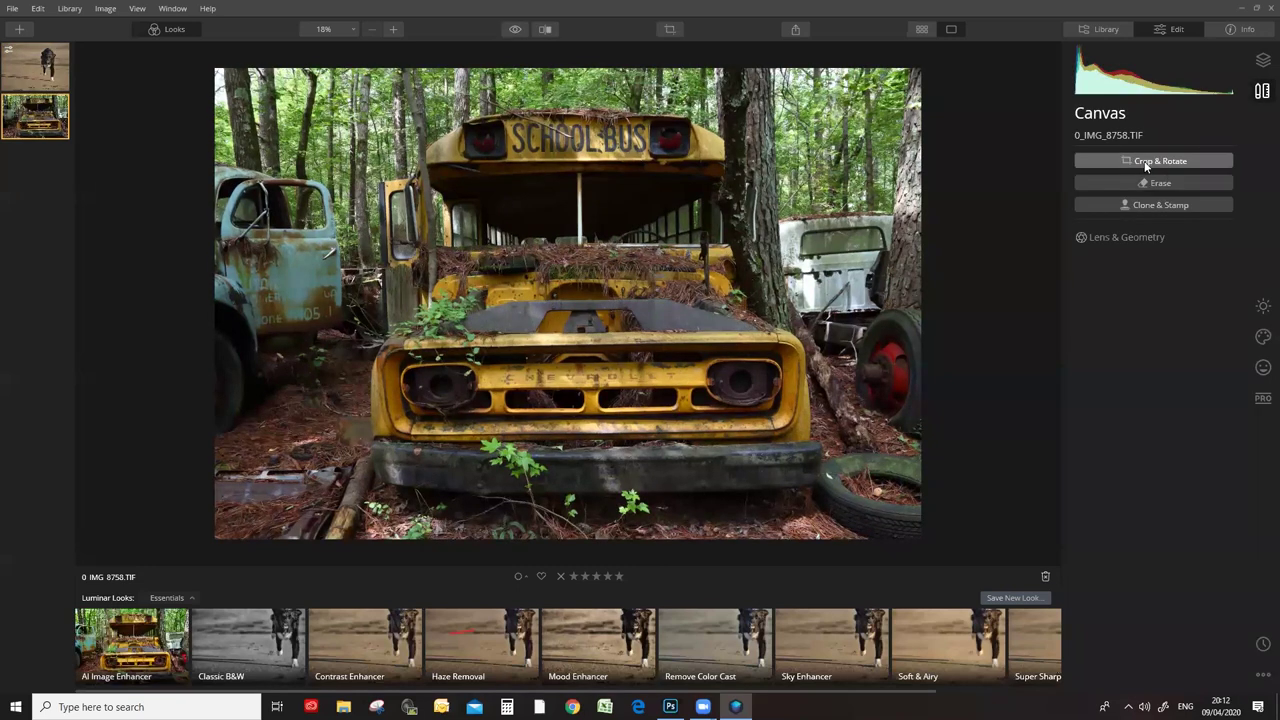
Look through the Creative and Professional tools, and open the Lens & Geometry settings in the Canvas tools.
click(1262, 338)
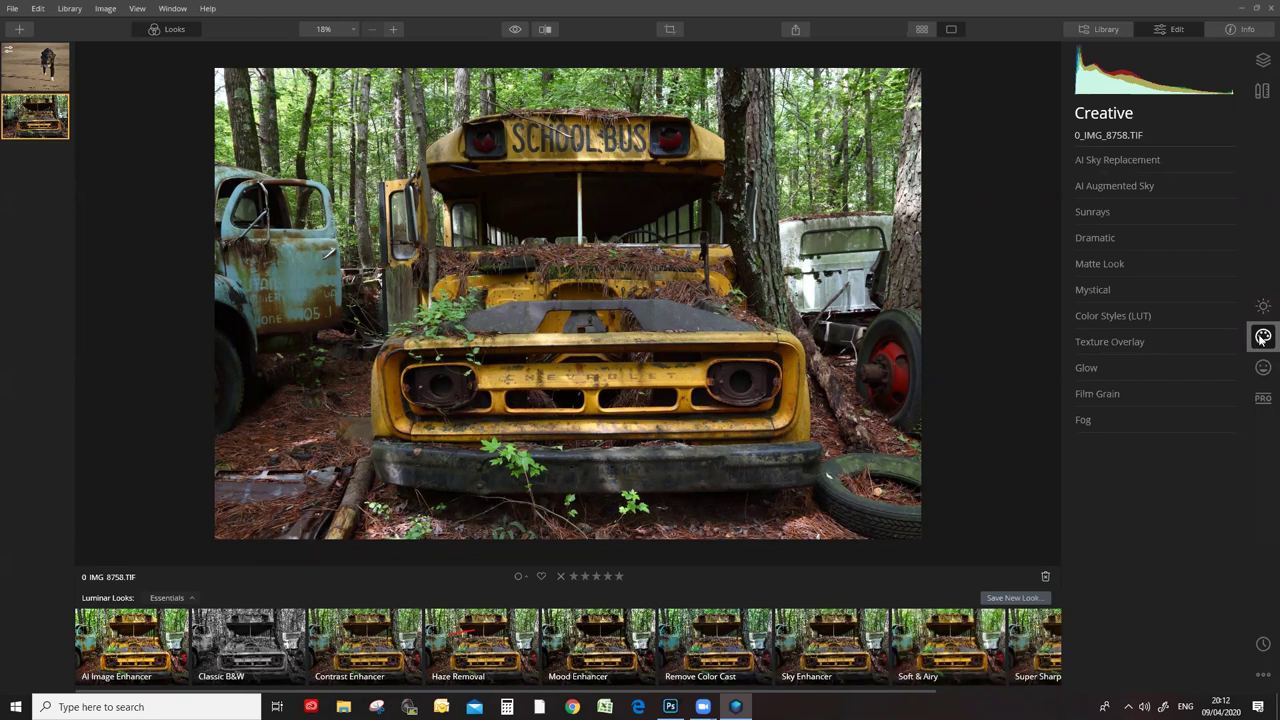
click(1262, 399)
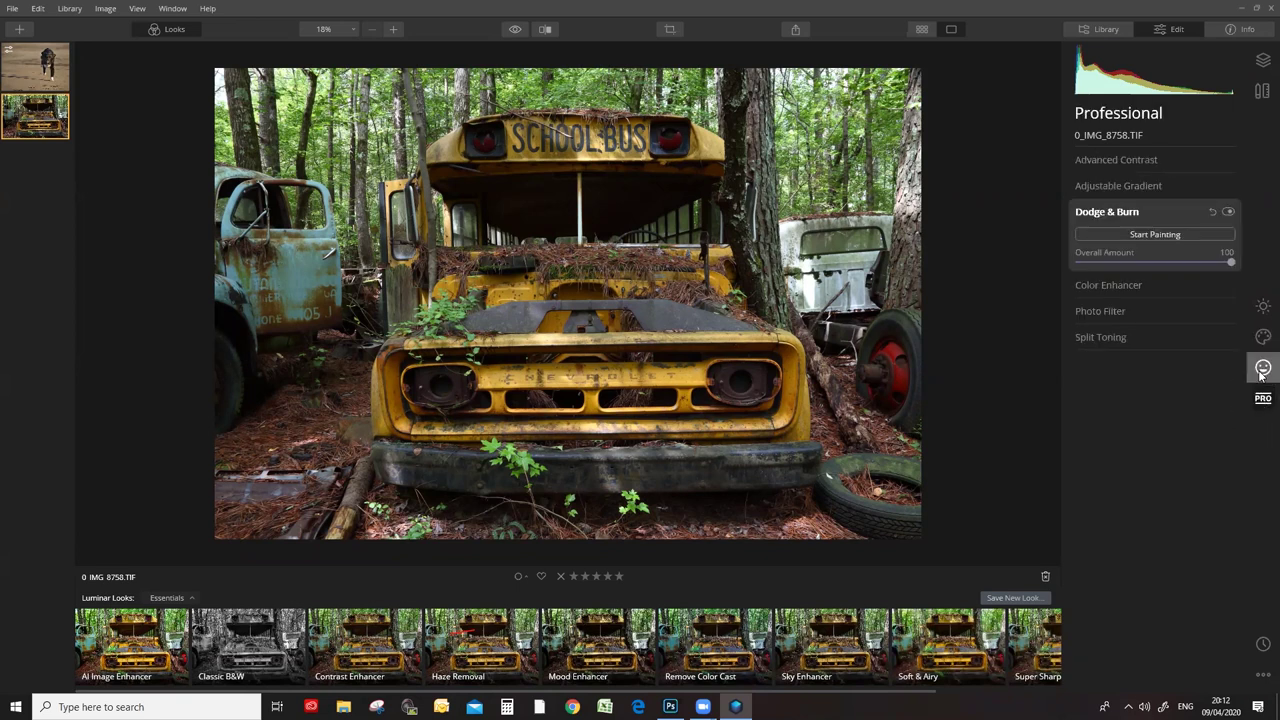
click(1258, 93)
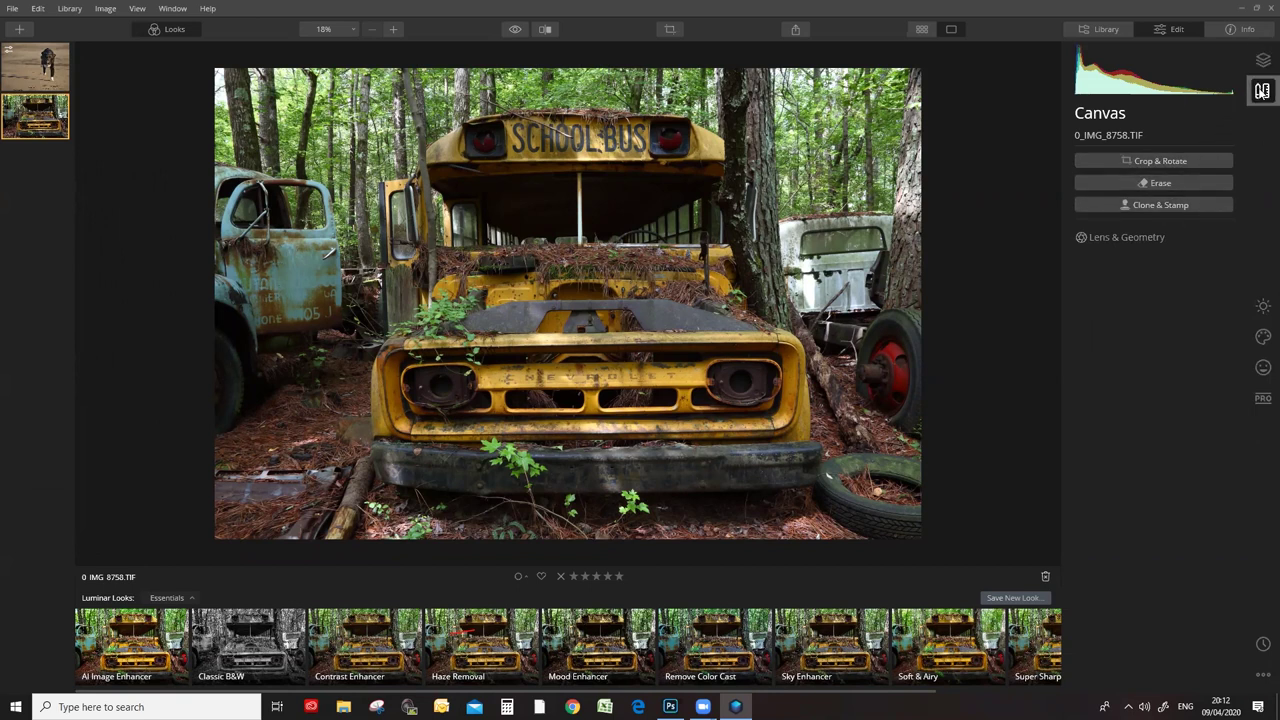
click(1130, 236)
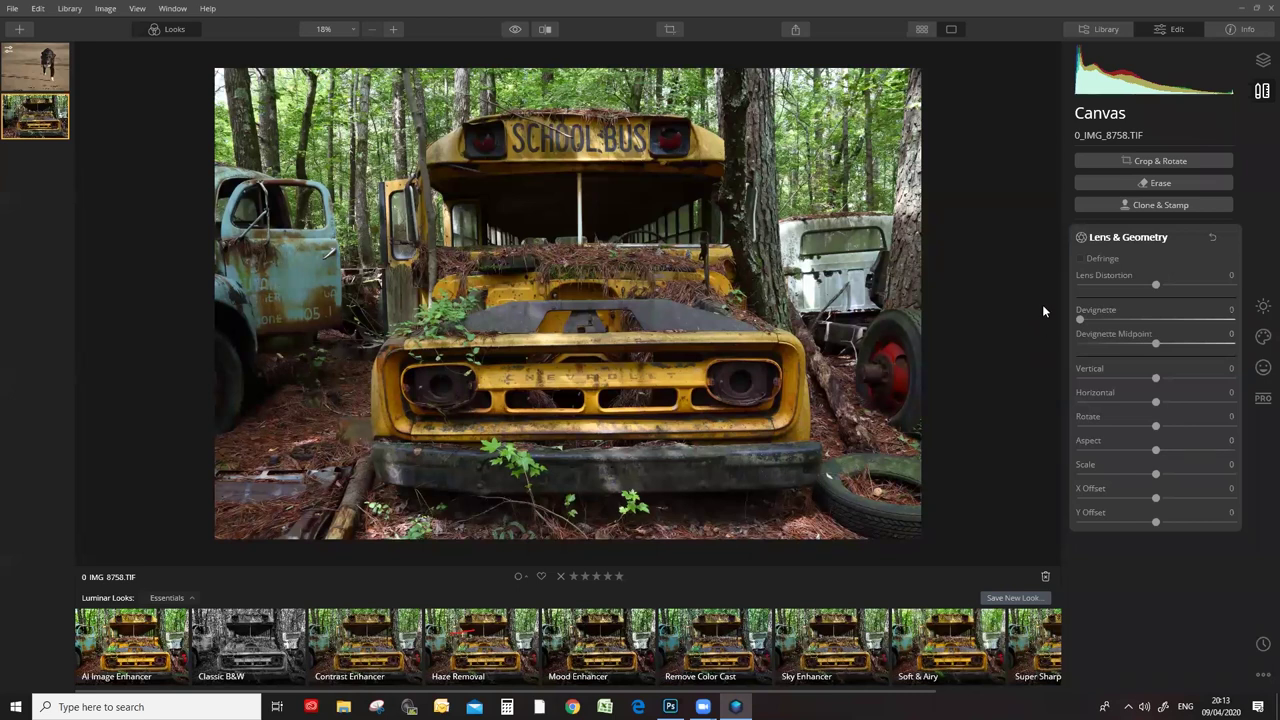
Try Lens Distortion and a Vertical correction of -23 on the bus photo, and reset the Lens & Geometry settings.
click(1156, 286)
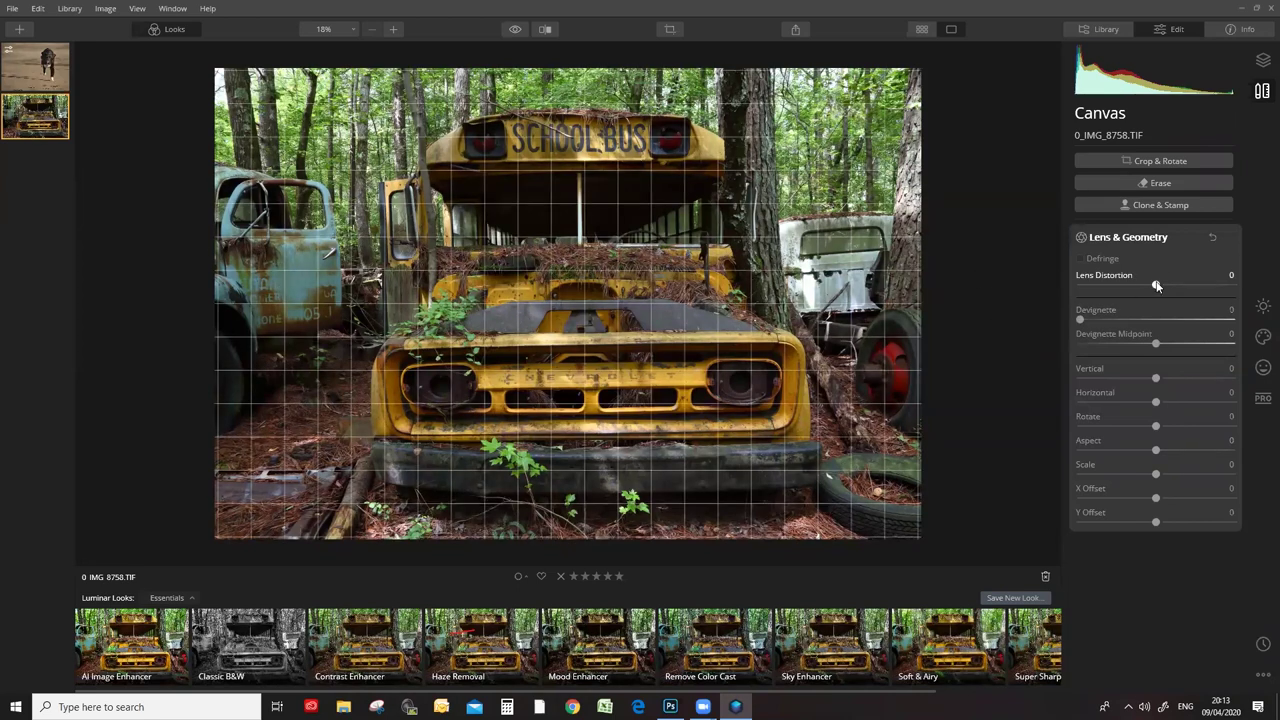
mouse_move(1156, 286)
mouse_down()
mouse_move(1118, 288)
mouse_move(1214, 291)
mouse_move(1109, 302)
mouse_move(1194, 295)
mouse_move(1156, 298)
mouse_up()
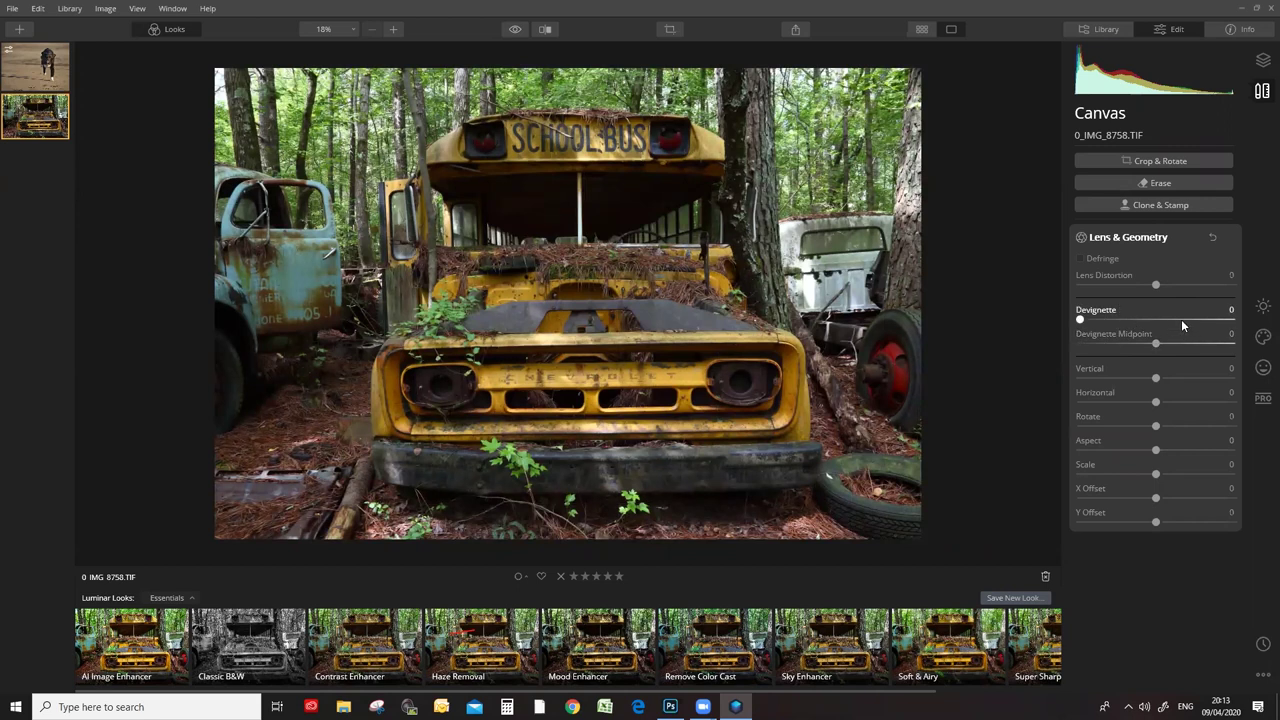
drag(1145, 424, 1144, 423)
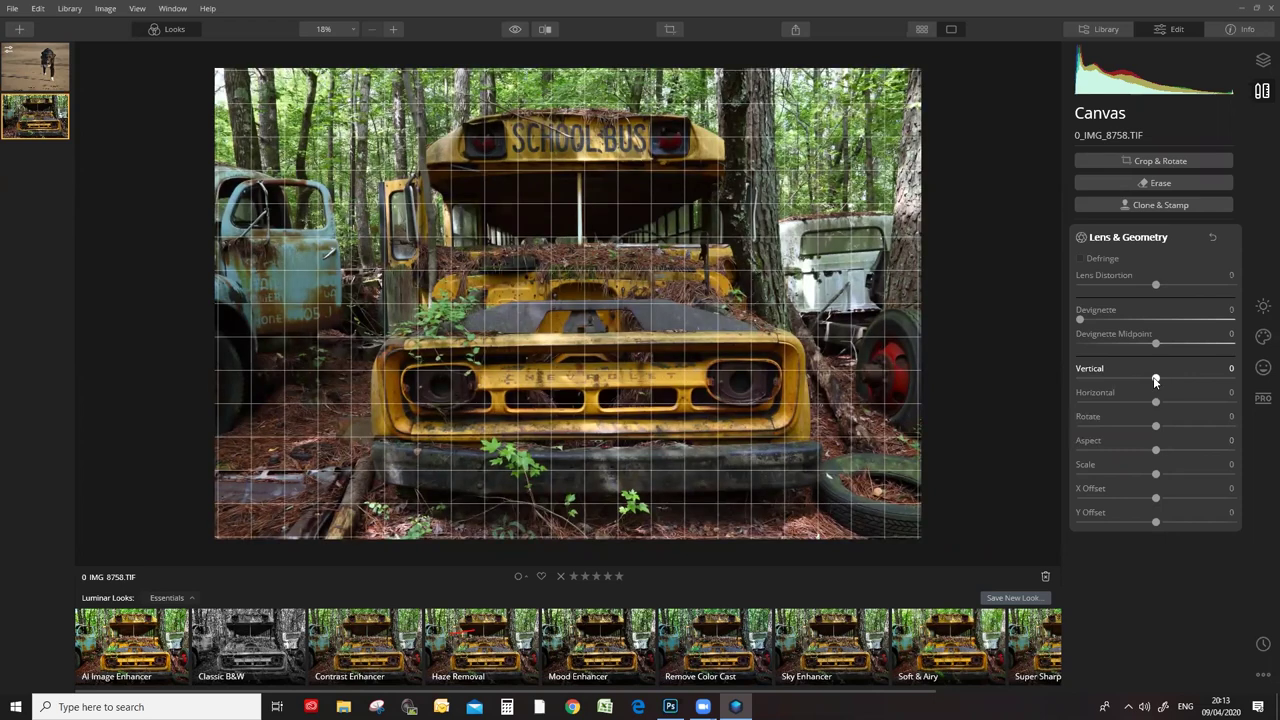
mouse_move(1155, 380)
mouse_down()
mouse_move(1100, 379)
mouse_move(1197, 378)
mouse_move(1144, 390)
mouse_up()
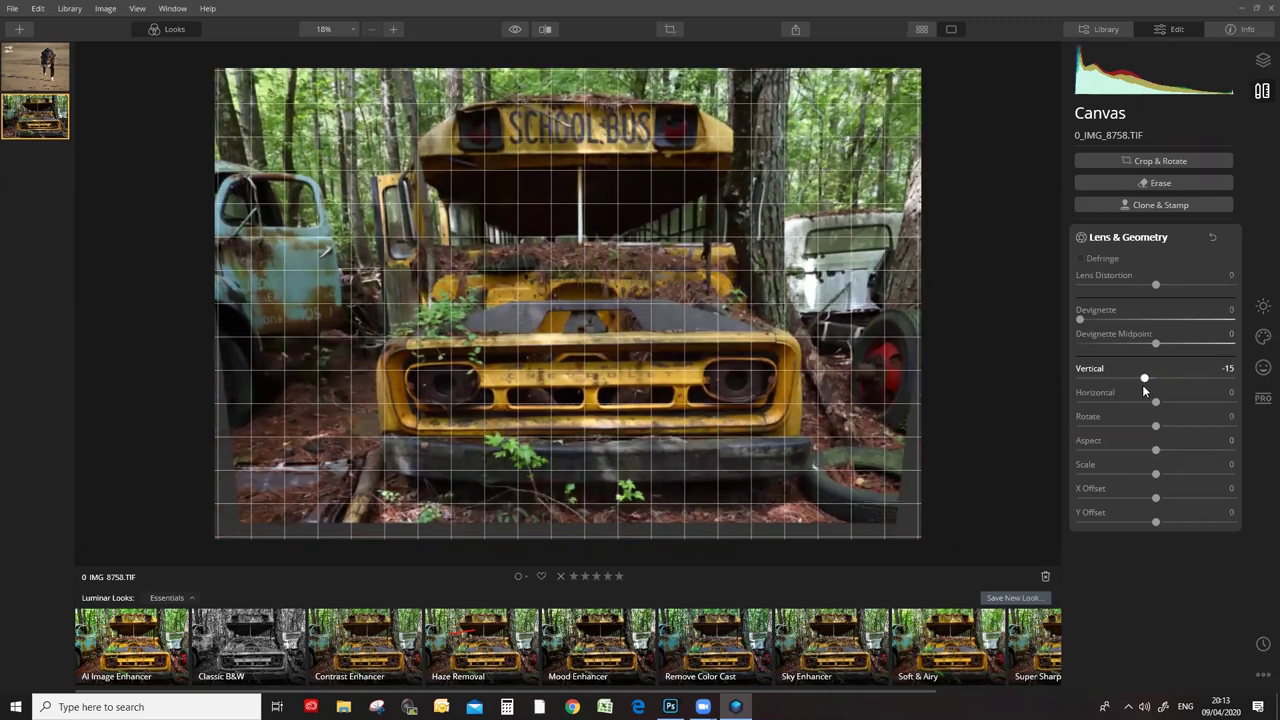
drag(1143, 391, 1136, 392)
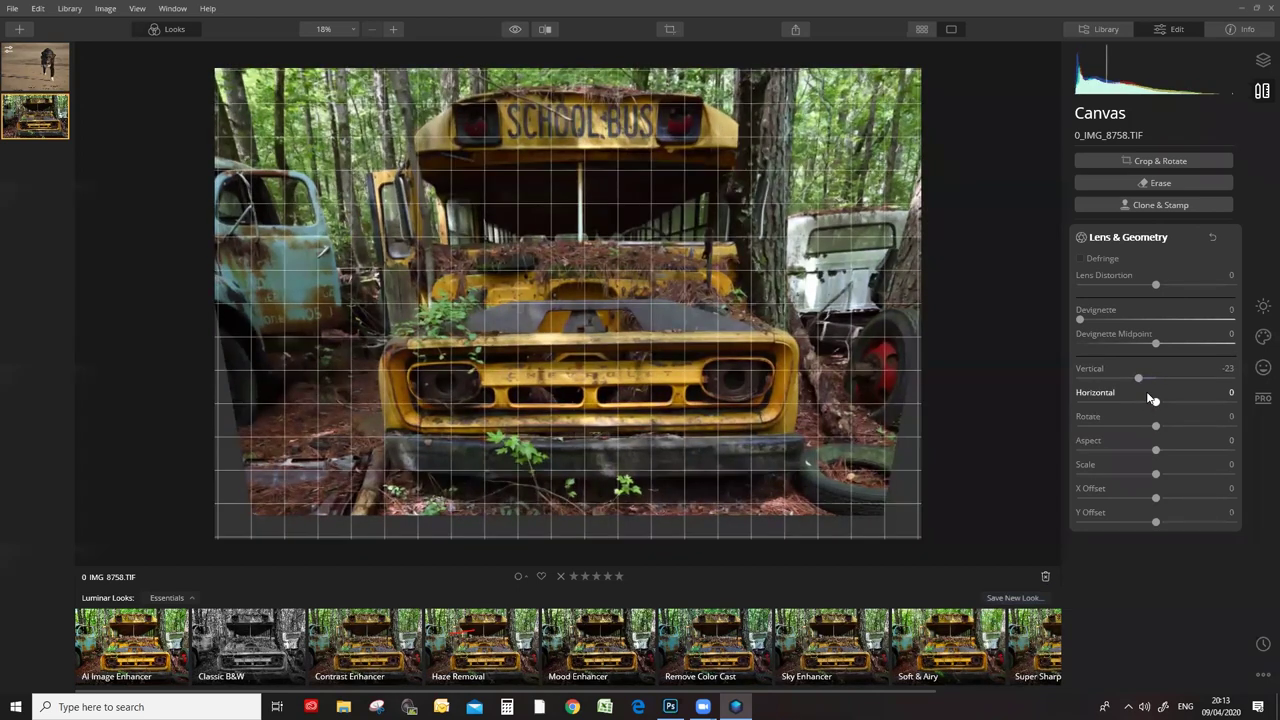
click(1212, 237)
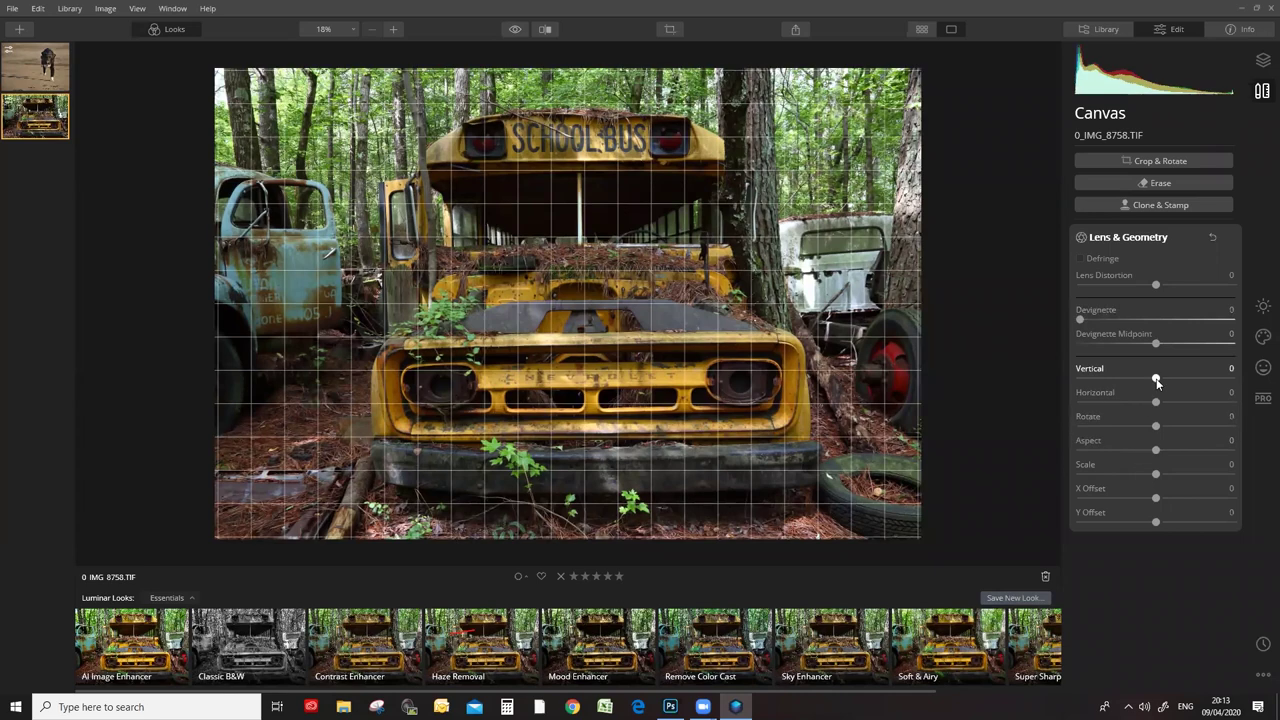
Correct the bus photo's perspective with Vertical at -17, Horizontal at 1 and Rotate at 8.
drag(1157, 381, 1145, 381)
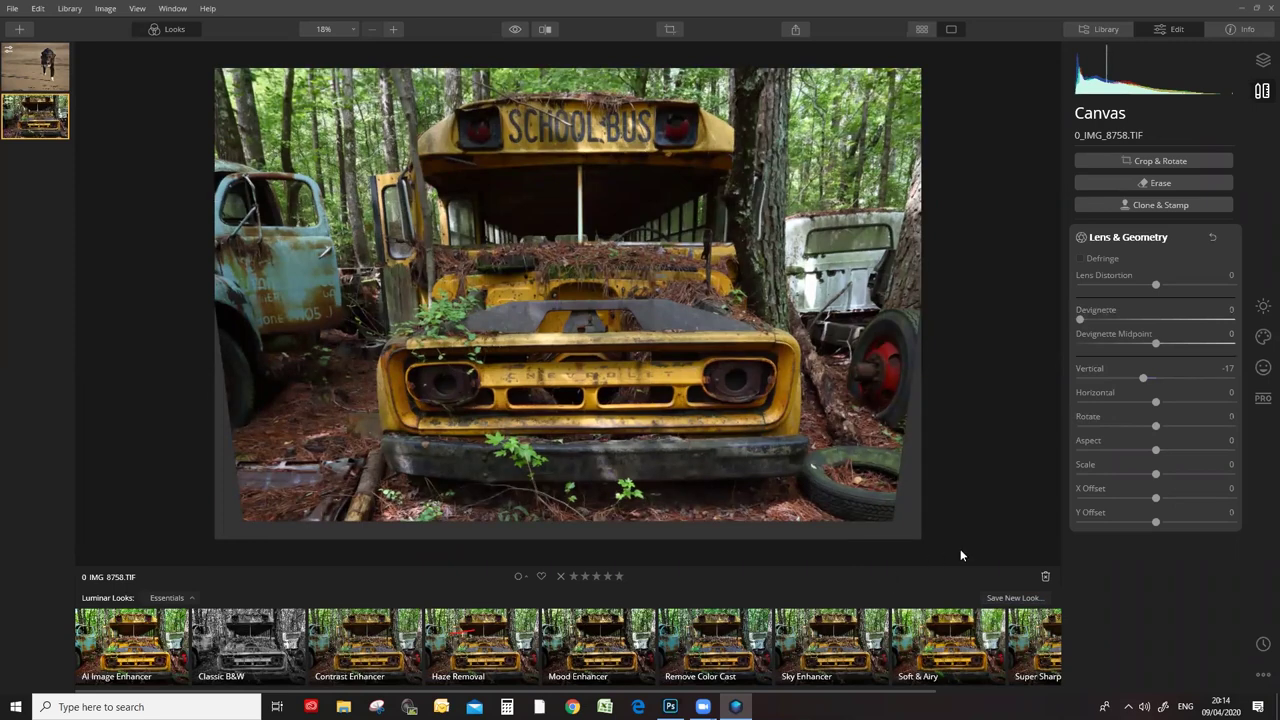
mouse_move(1156, 401)
mouse_down()
mouse_move(1177, 401)
mouse_move(1156, 402)
mouse_up()
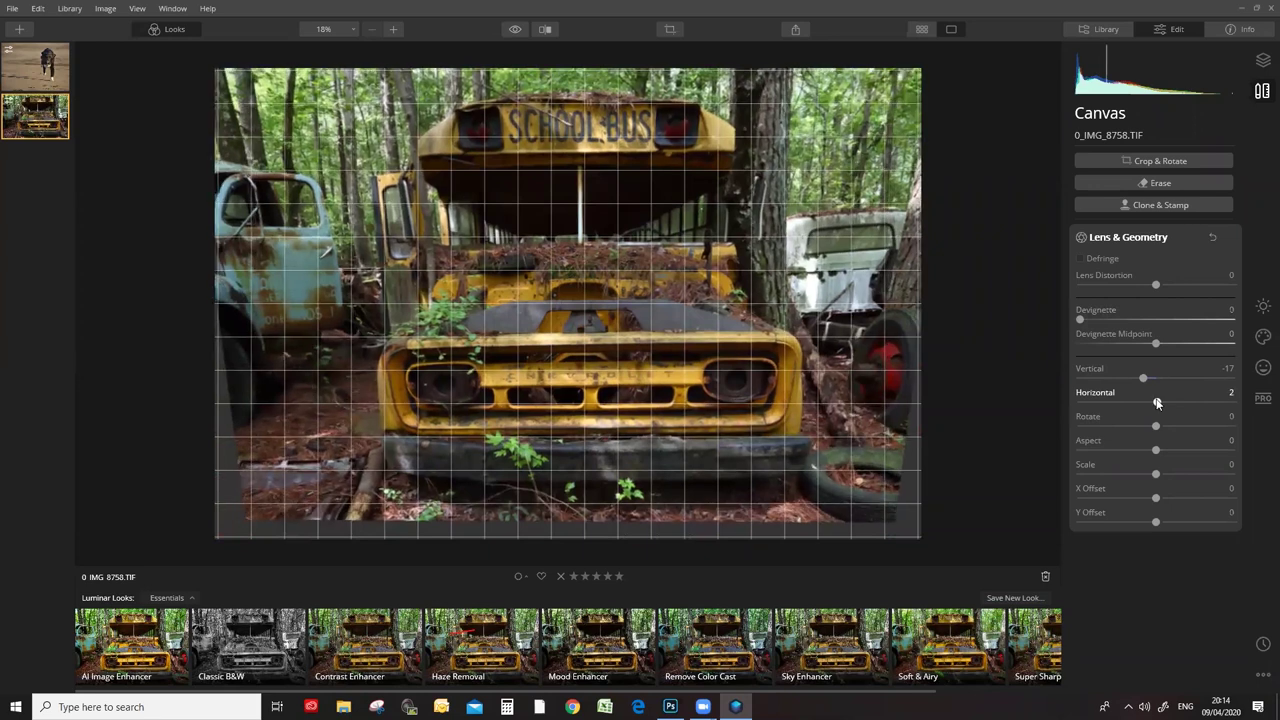
drag(1157, 402, 1156, 405)
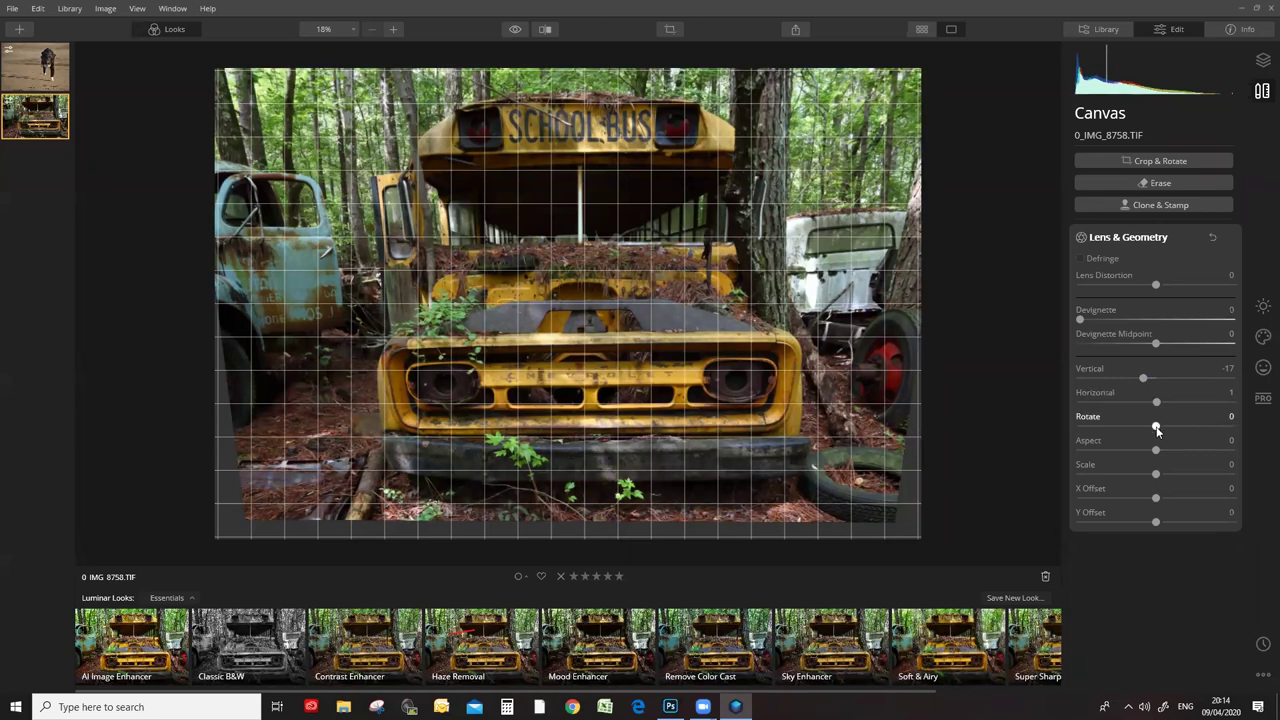
mouse_move(1157, 428)
mouse_down()
mouse_move(1187, 427)
mouse_move(1130, 430)
mouse_move(1173, 432)
mouse_move(1159, 437)
mouse_up()
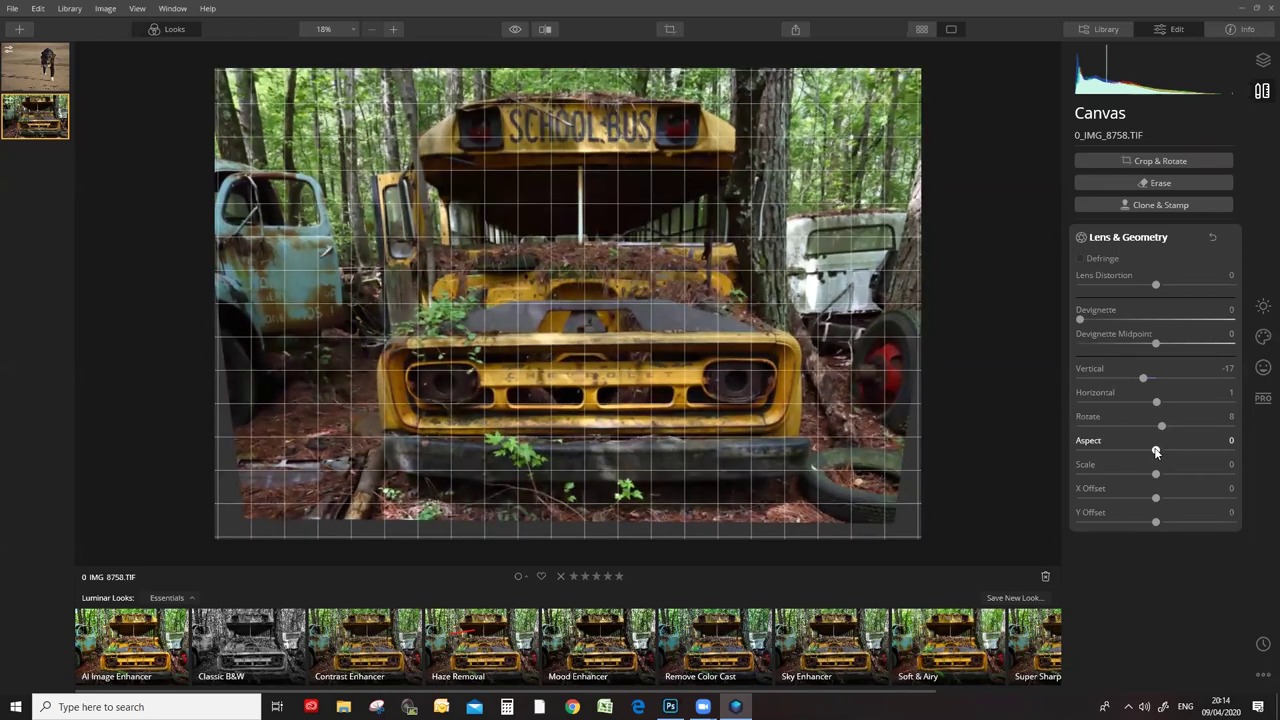
Set Aspect to 26, Scale to 46, X Offset to -4 and Y Offset to -11, and close the Lens & Geometry settings.
mouse_move(1156, 451)
mouse_down()
mouse_move(1197, 447)
mouse_move(1110, 451)
mouse_move(1176, 453)
mouse_up()
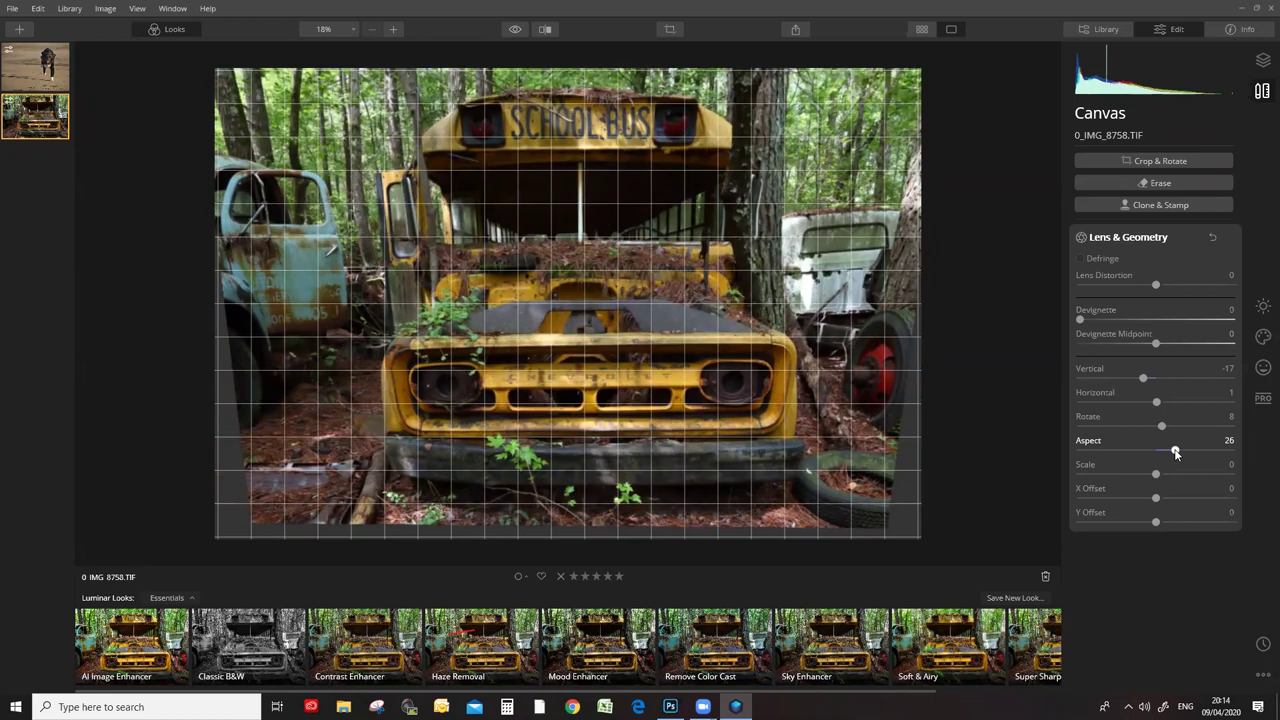
drag(1157, 477, 1191, 477)
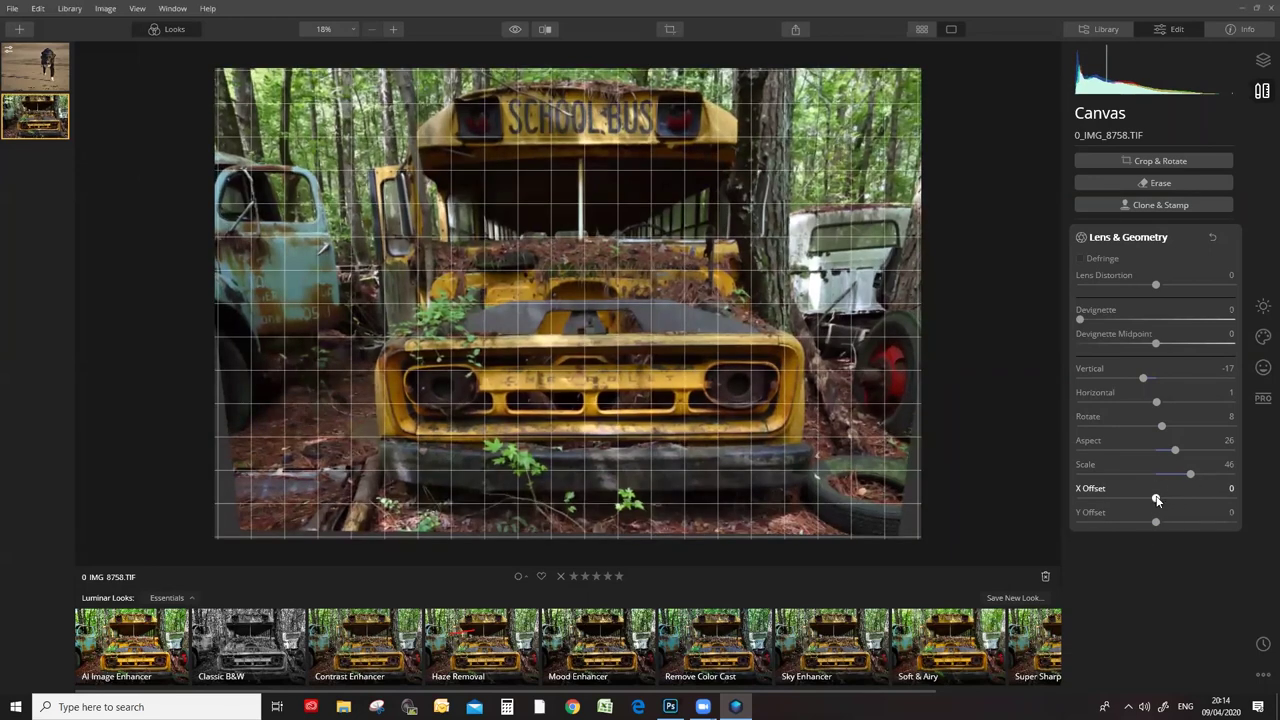
drag(1156, 499, 1148, 533)
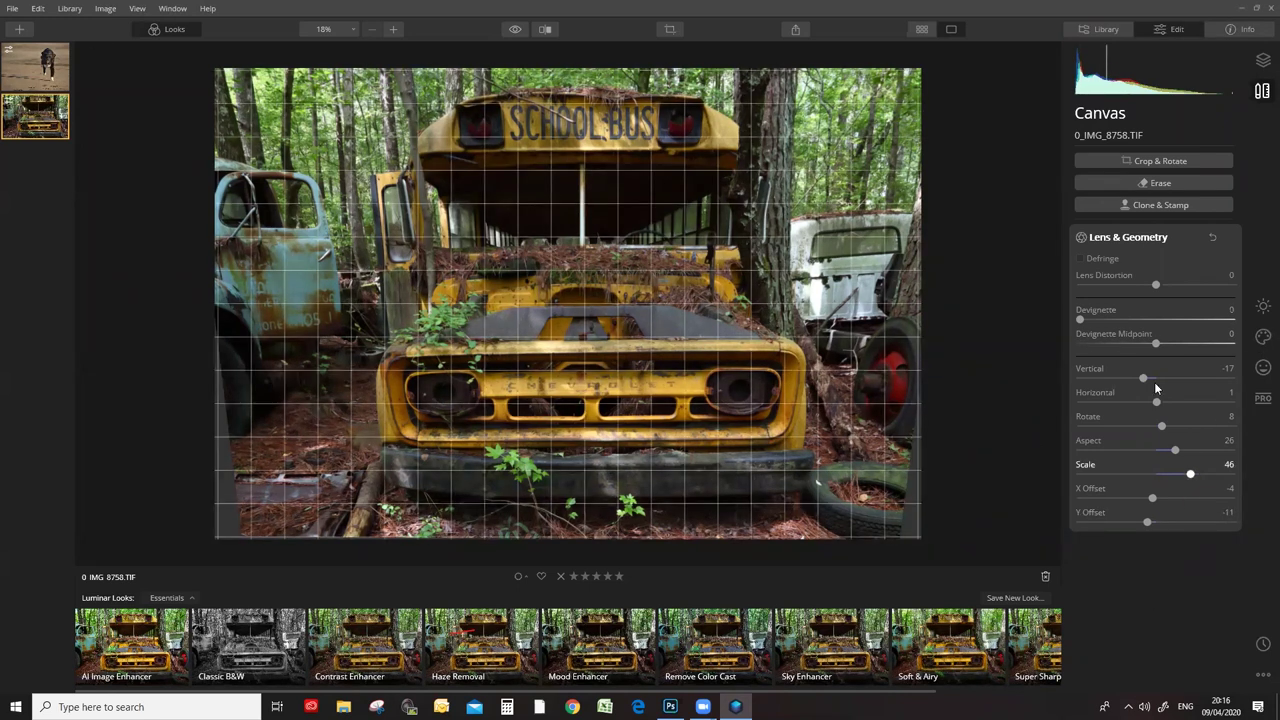
click(1110, 240)
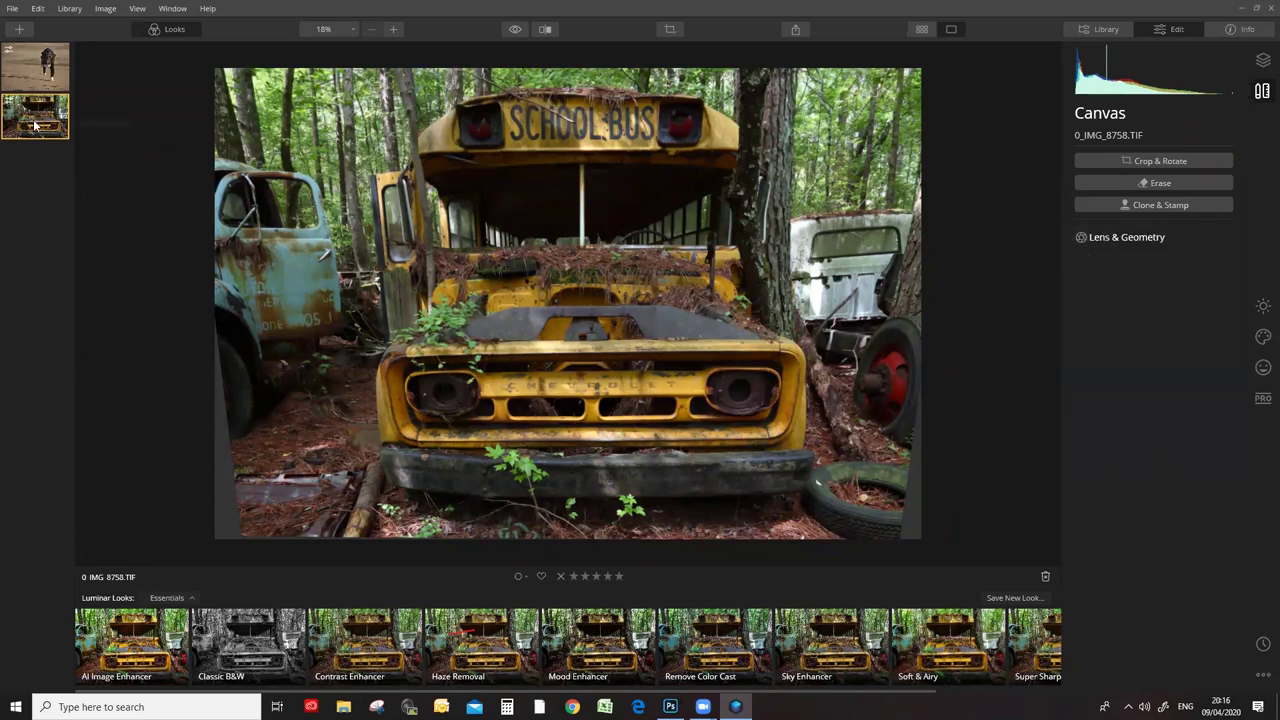
Compare the dog and school bus photos, and open the steam train photo 4__S8A4595.TIF as a single image for editing.
click(43, 65)
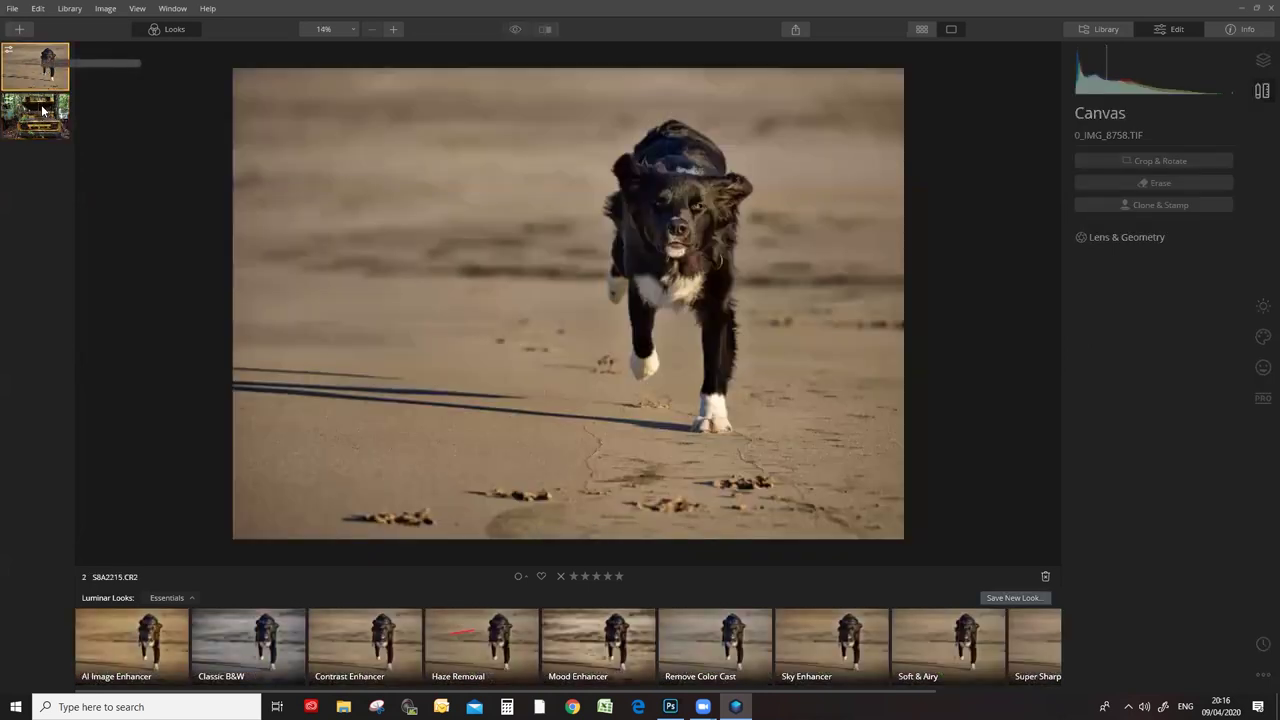
click(43, 110)
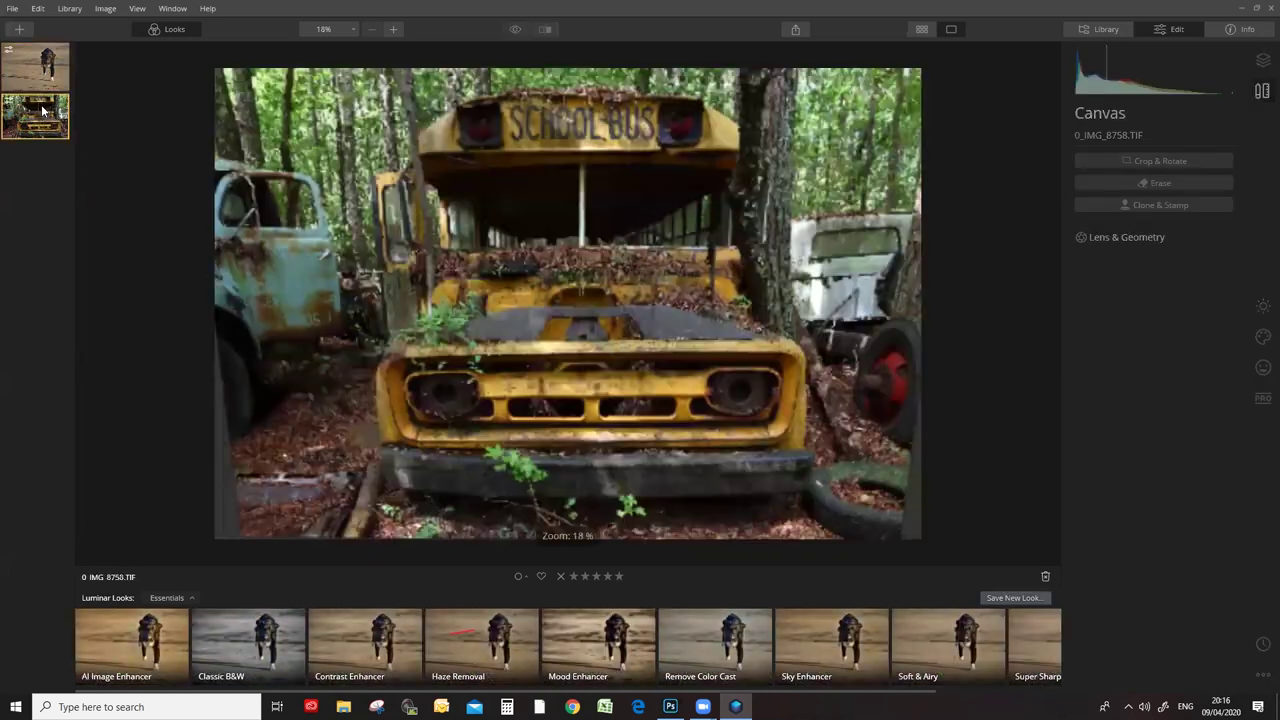
click(11, 8)
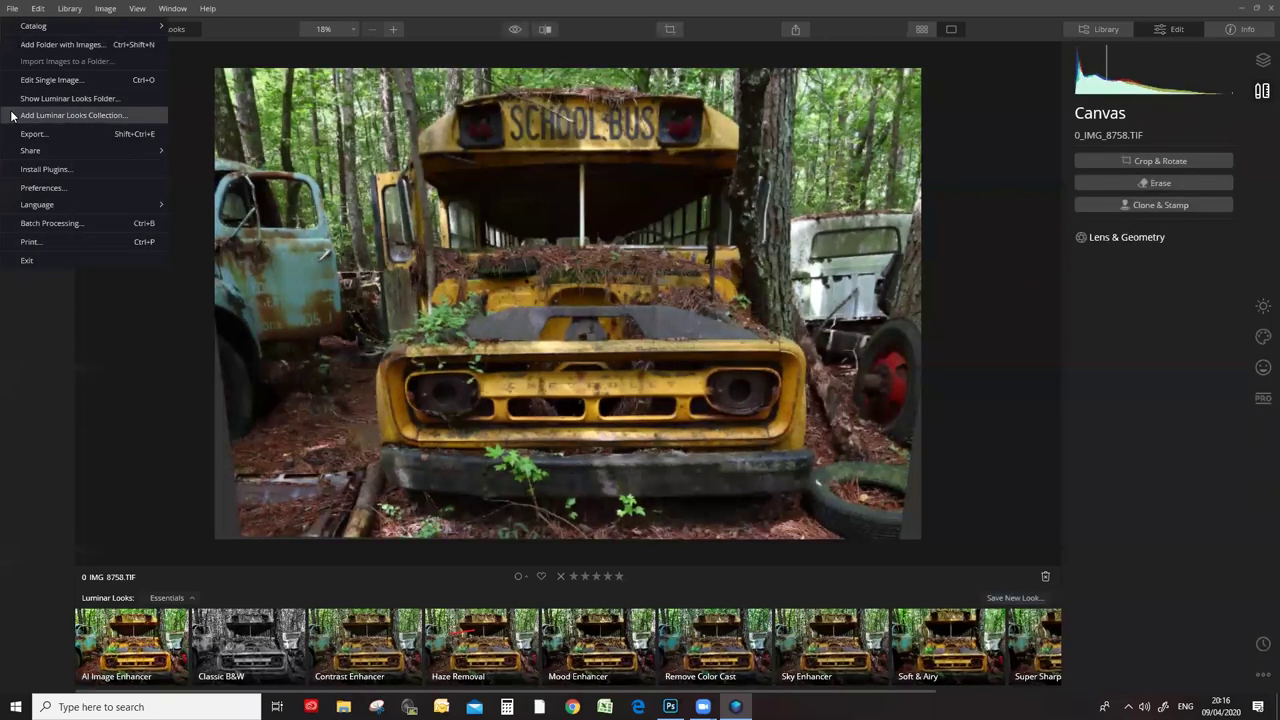
click(12, 8)
click(12, 8)
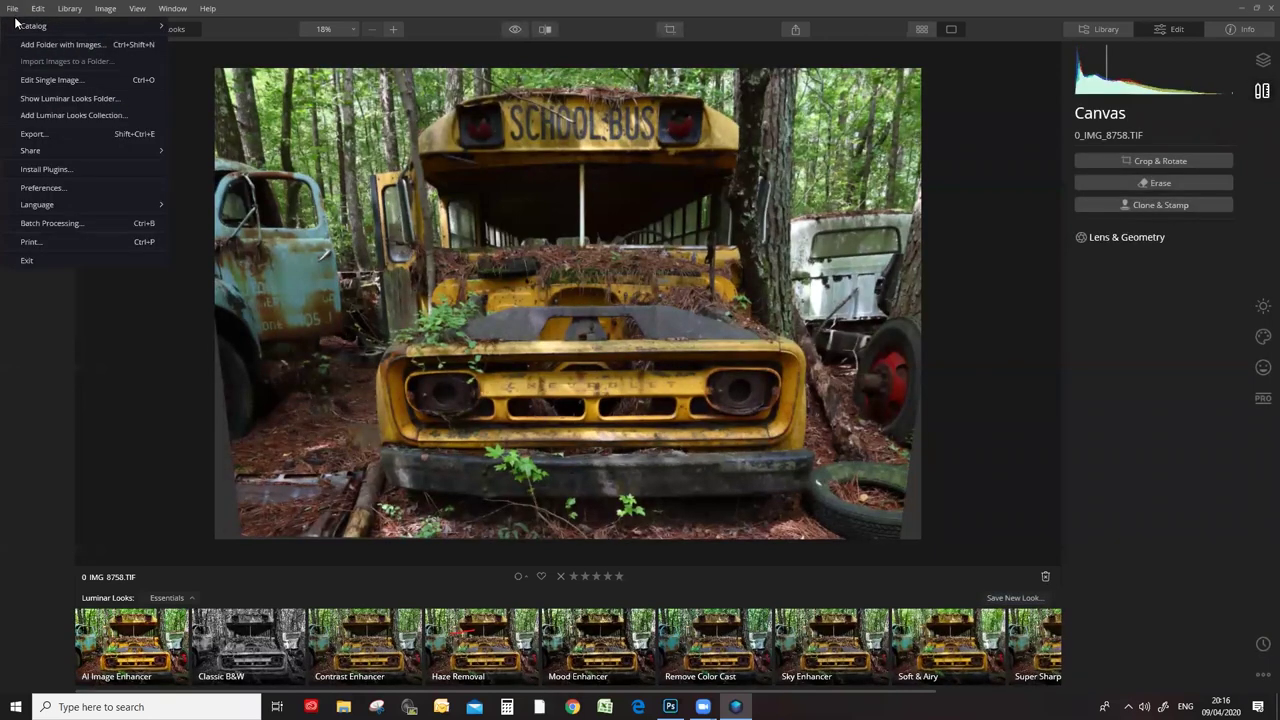
click(35, 80)
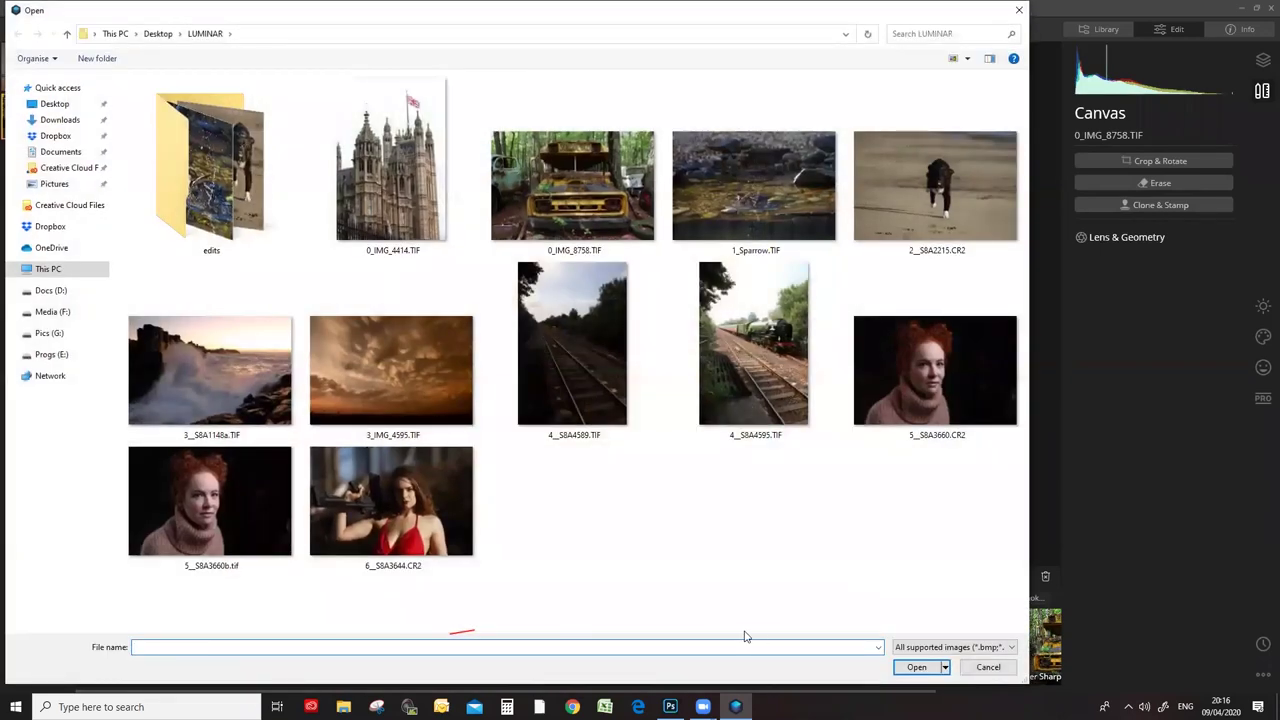
double_click(766, 366)
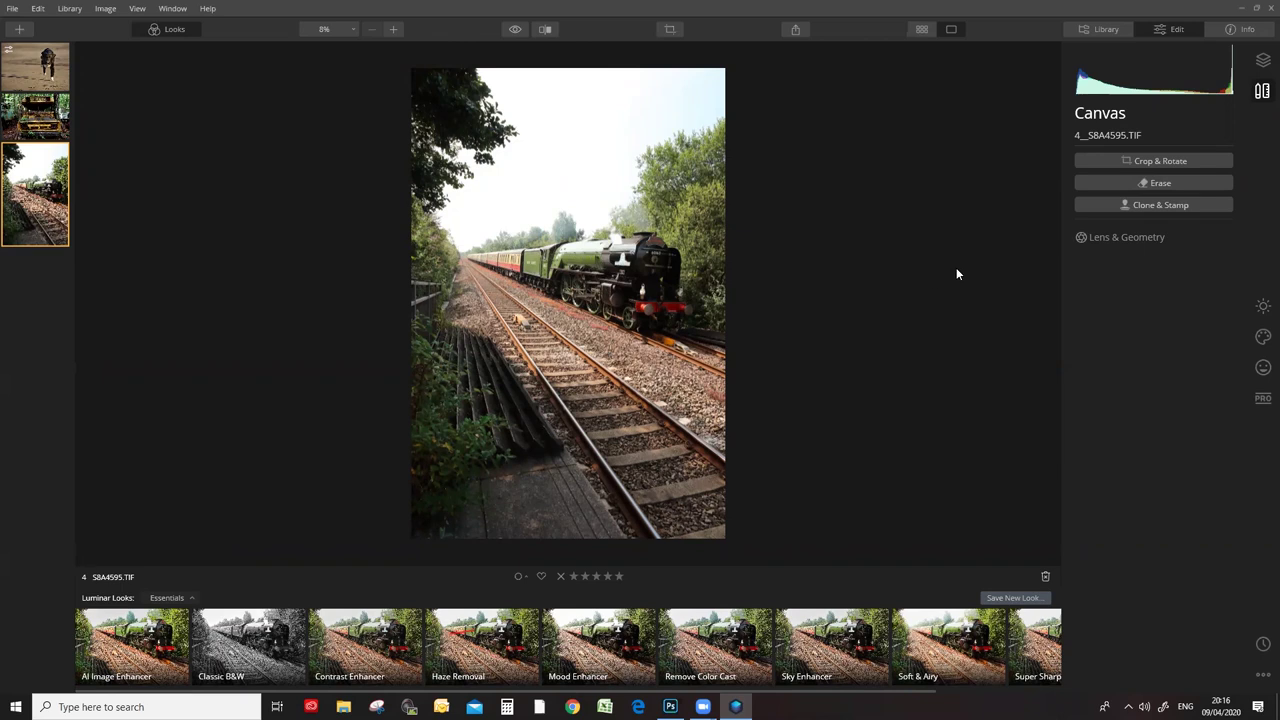
Replace the train photo's sky with the custom image 4__S8A4589.TIF in AI Sky Replacement, and set Horizon Position to -100.
click(1262, 336)
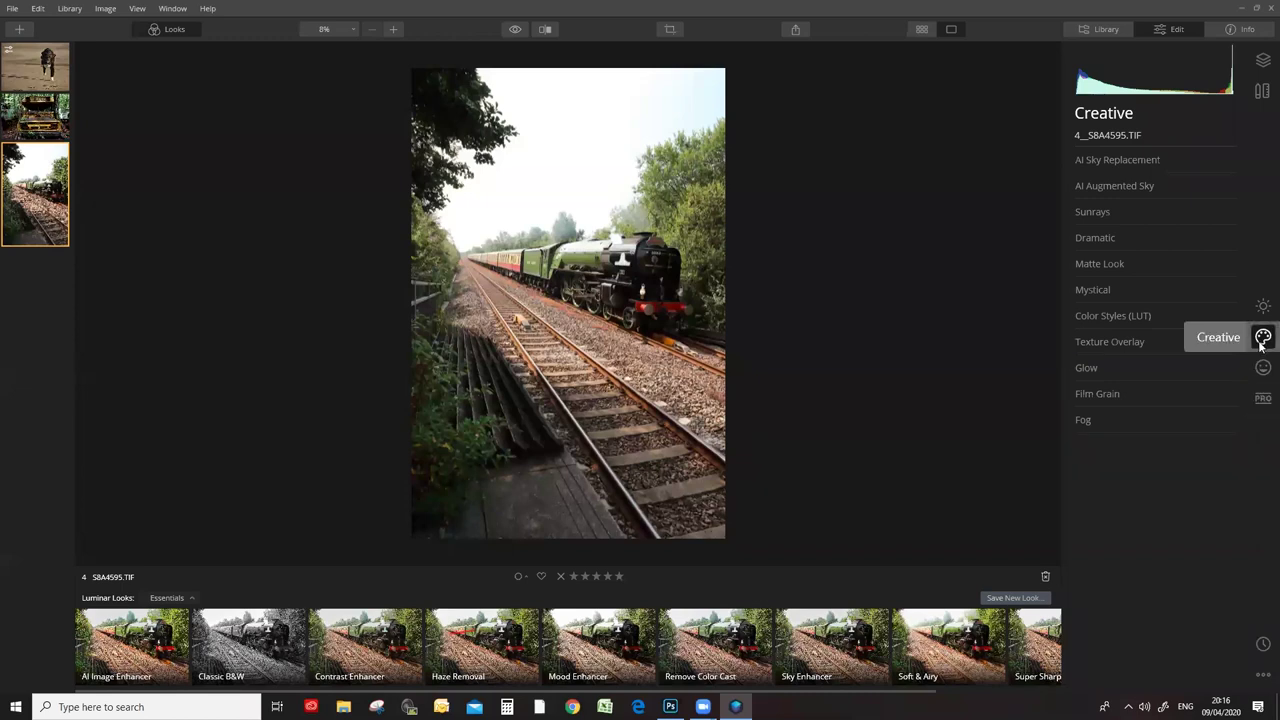
click(1108, 160)
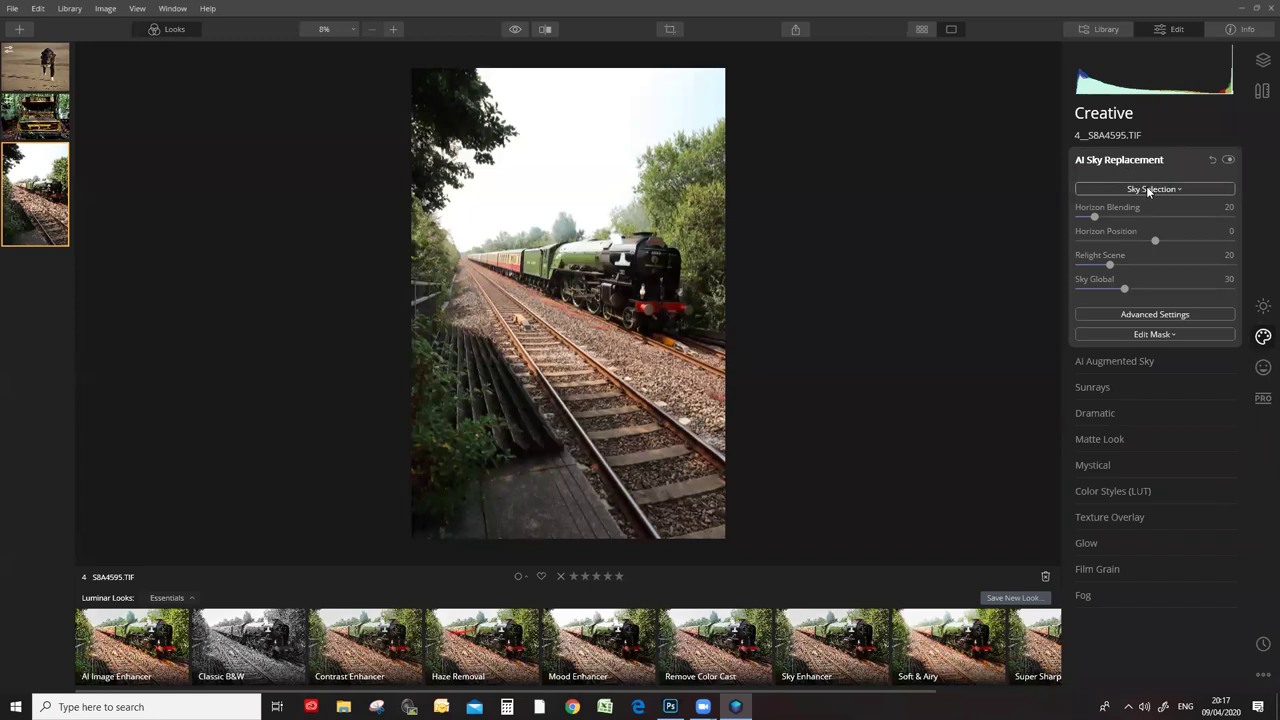
click(1147, 190)
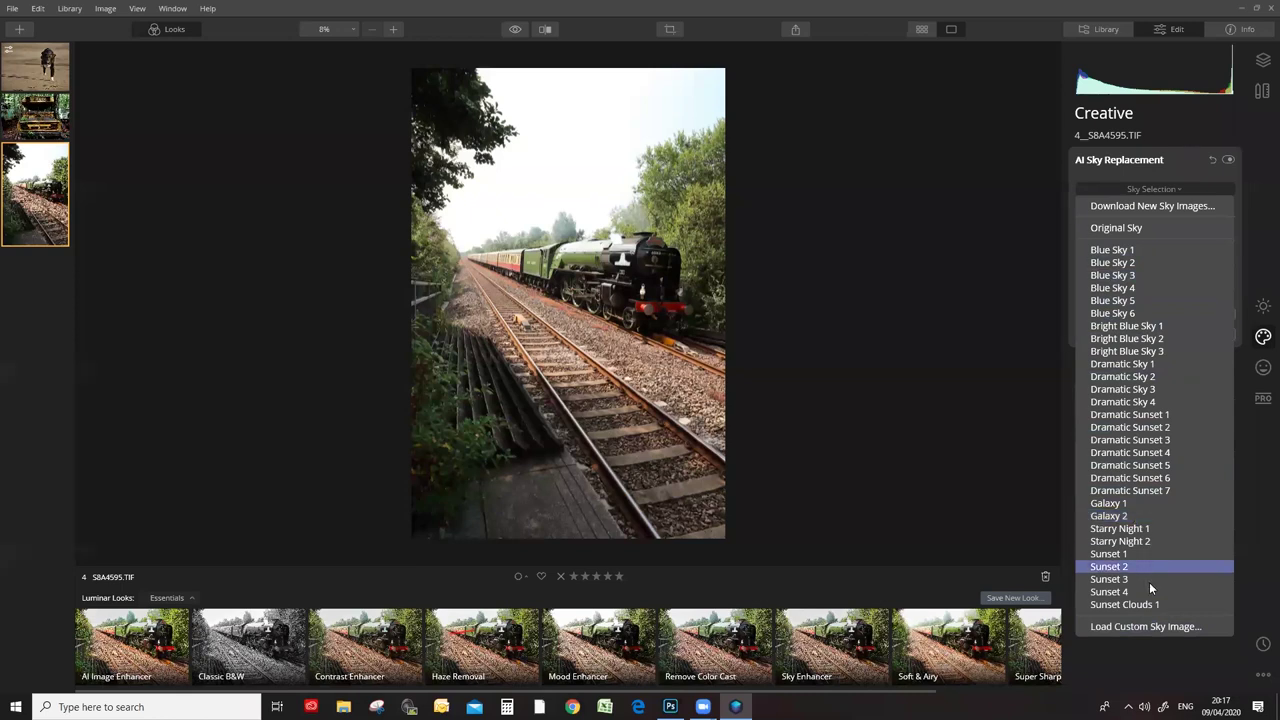
click(1124, 630)
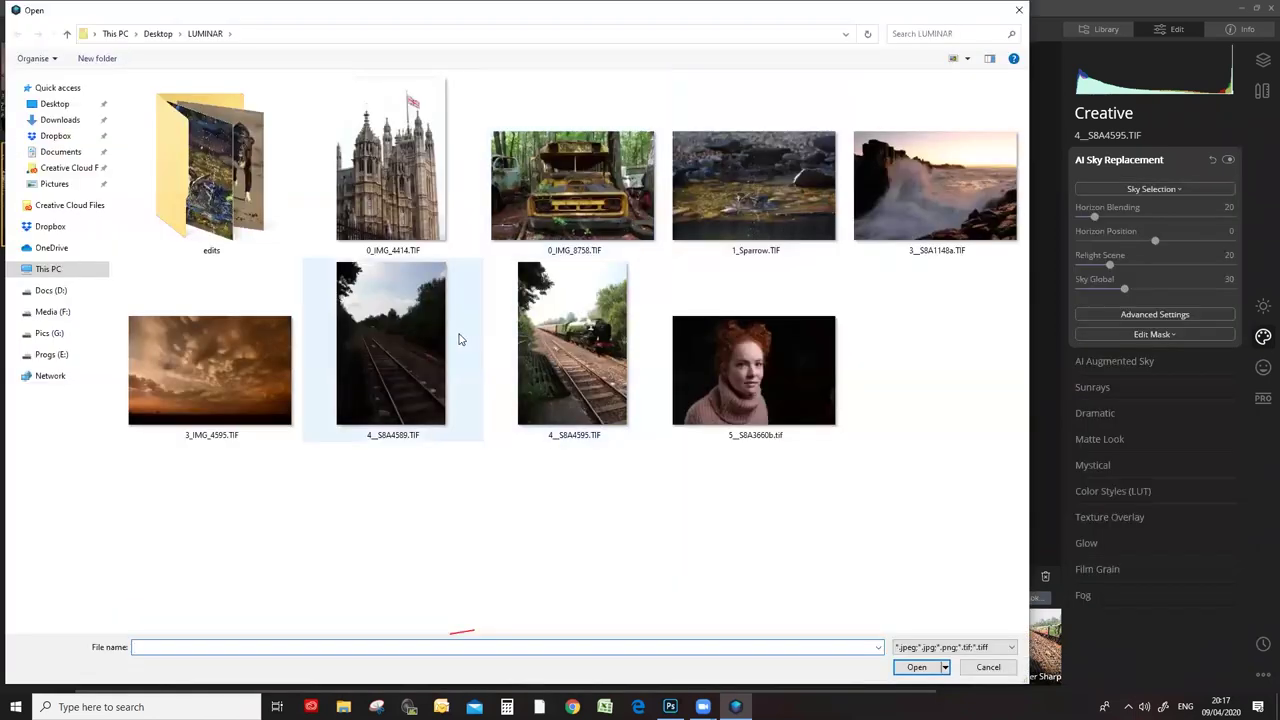
click(386, 326)
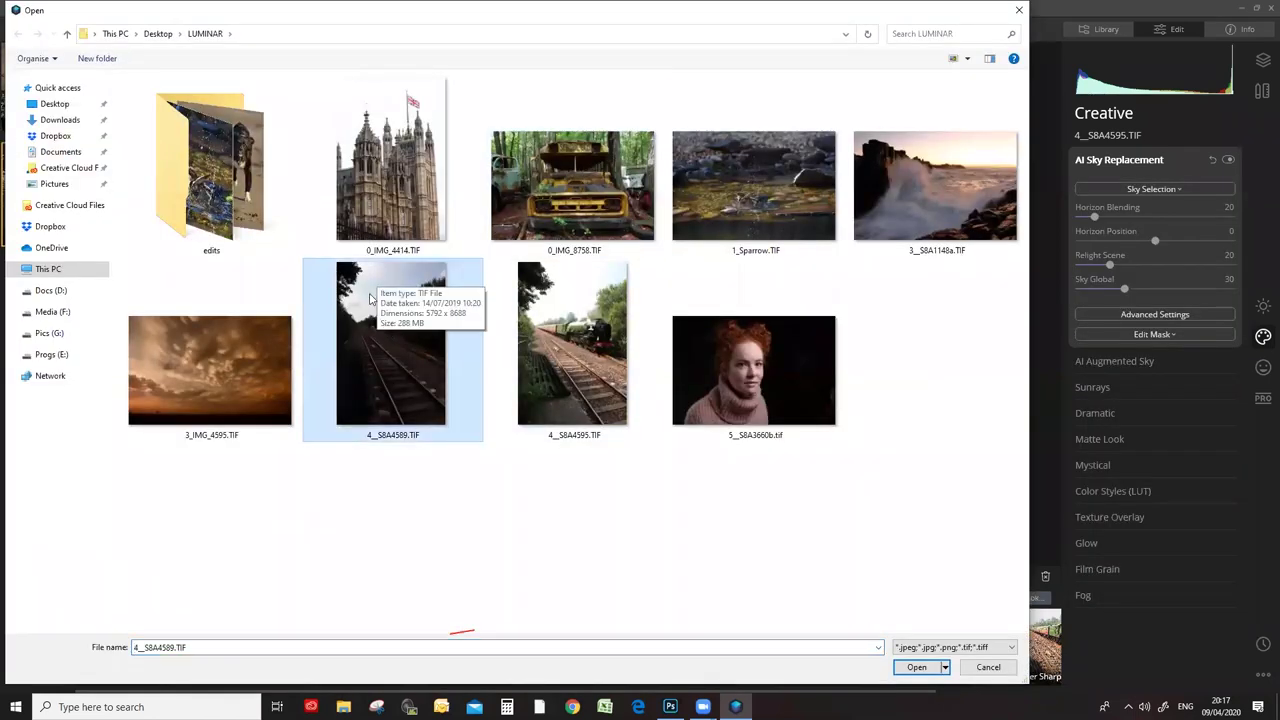
click(915, 667)
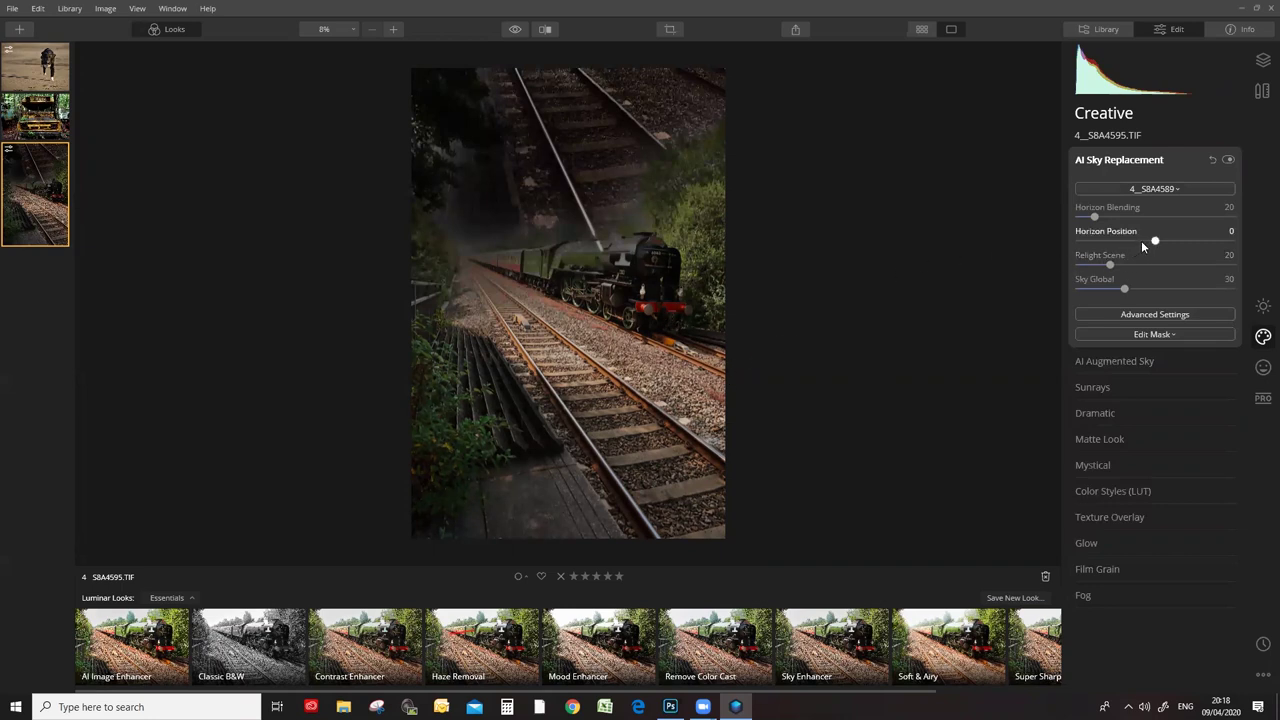
drag(1155, 243, 1231, 243)
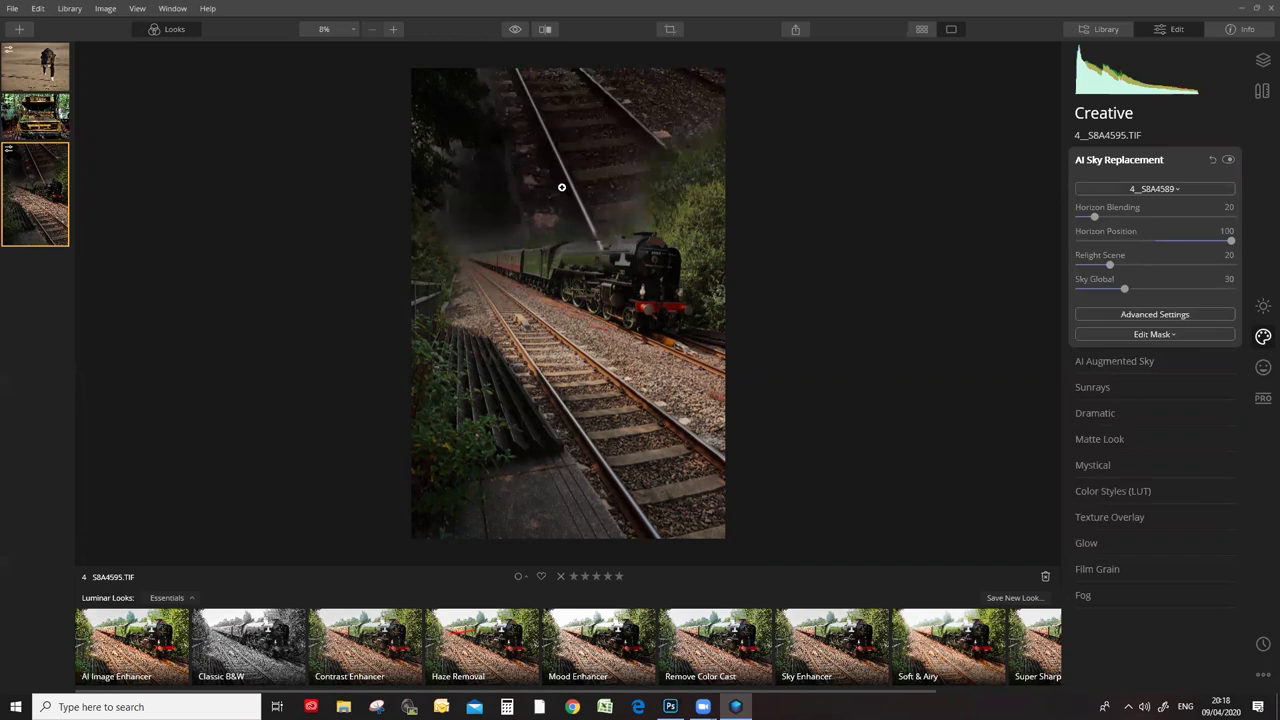
drag(1232, 243, 1014, 238)
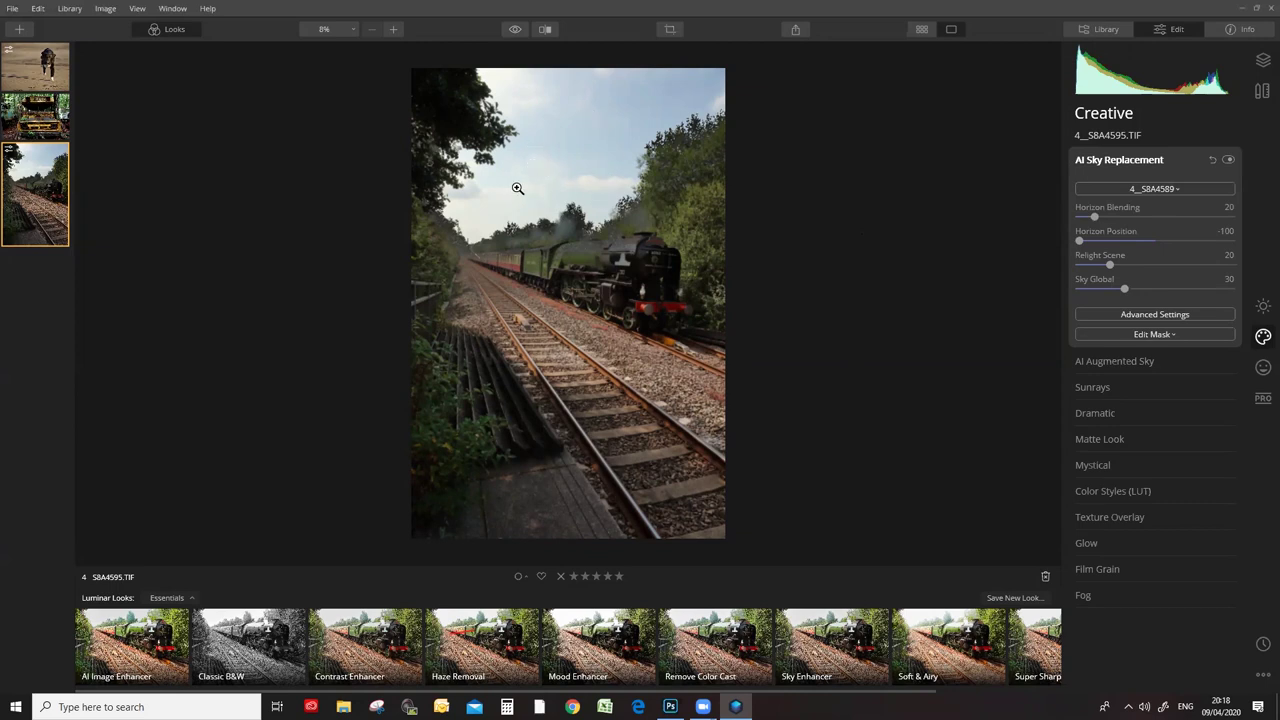
Compare the train photo before and after the sky replacement several times.
click(515, 30)
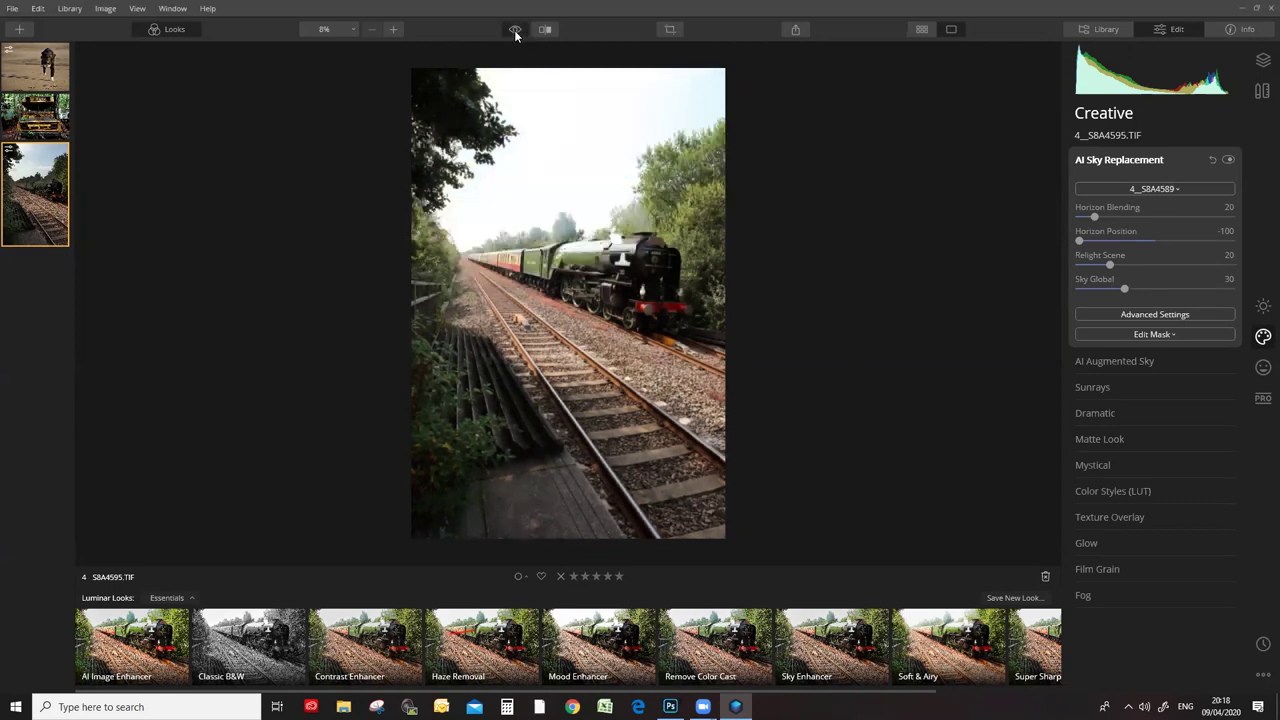
click(515, 30)
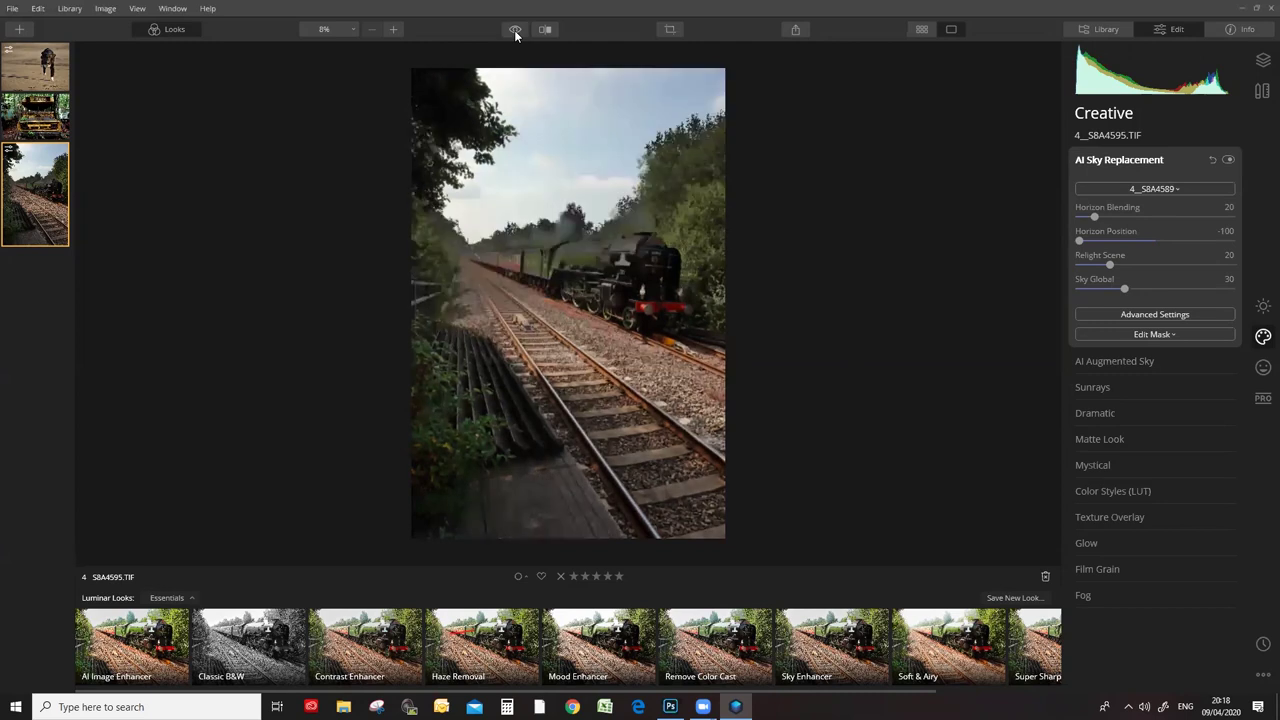
click(515, 30)
click(515, 30)
click(516, 30)
click(516, 30)
click(516, 30)
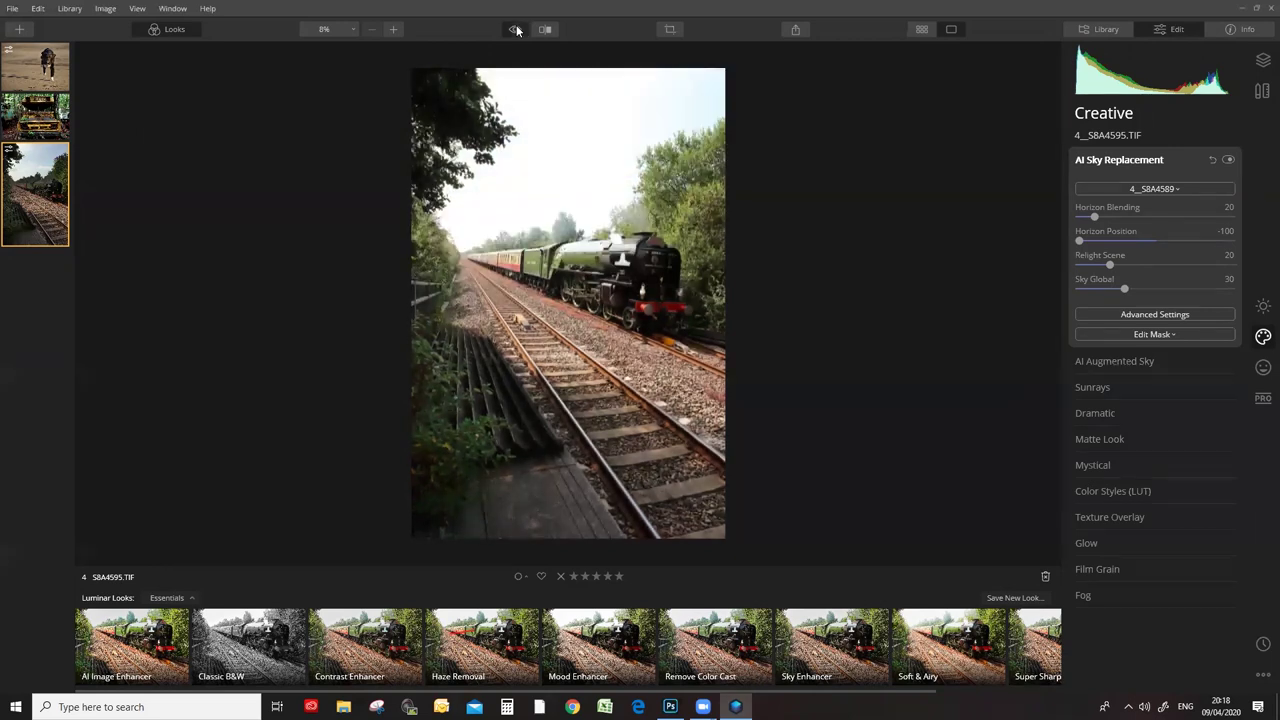
click(516, 30)
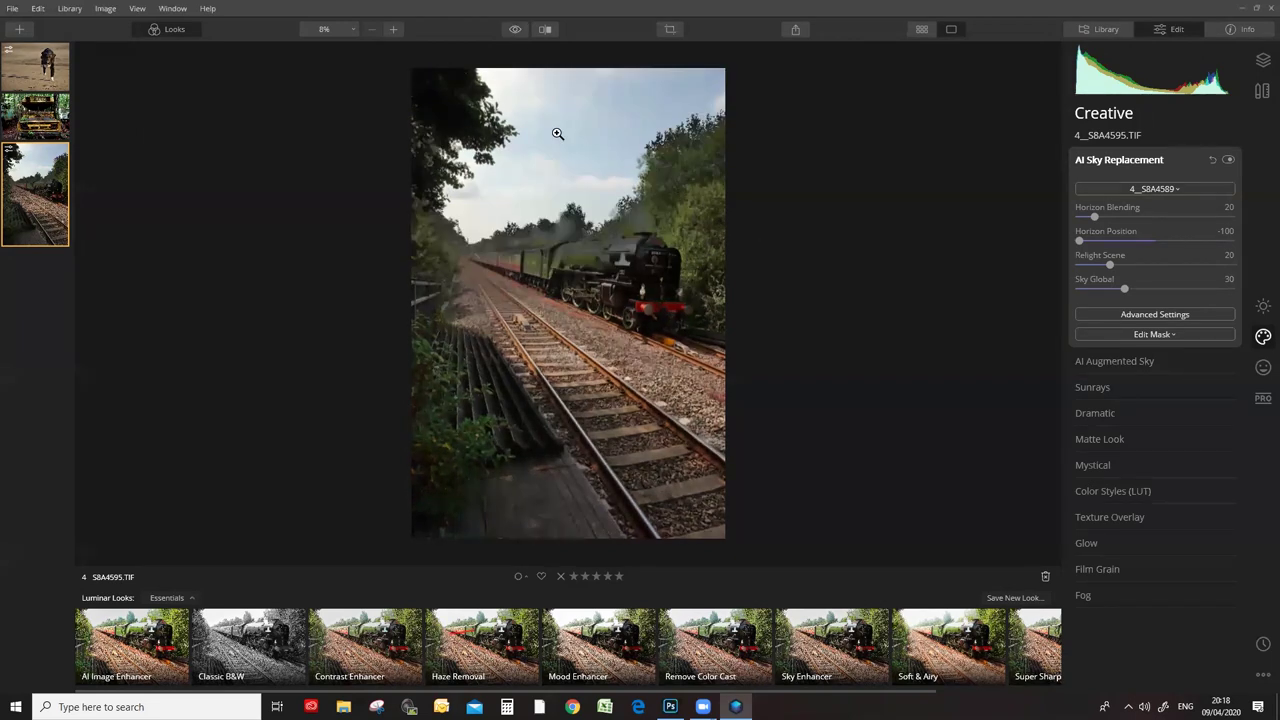
Inspect the train and treeline of the edited photo up close, and check the Single Image Edits gallery.
click(393, 29)
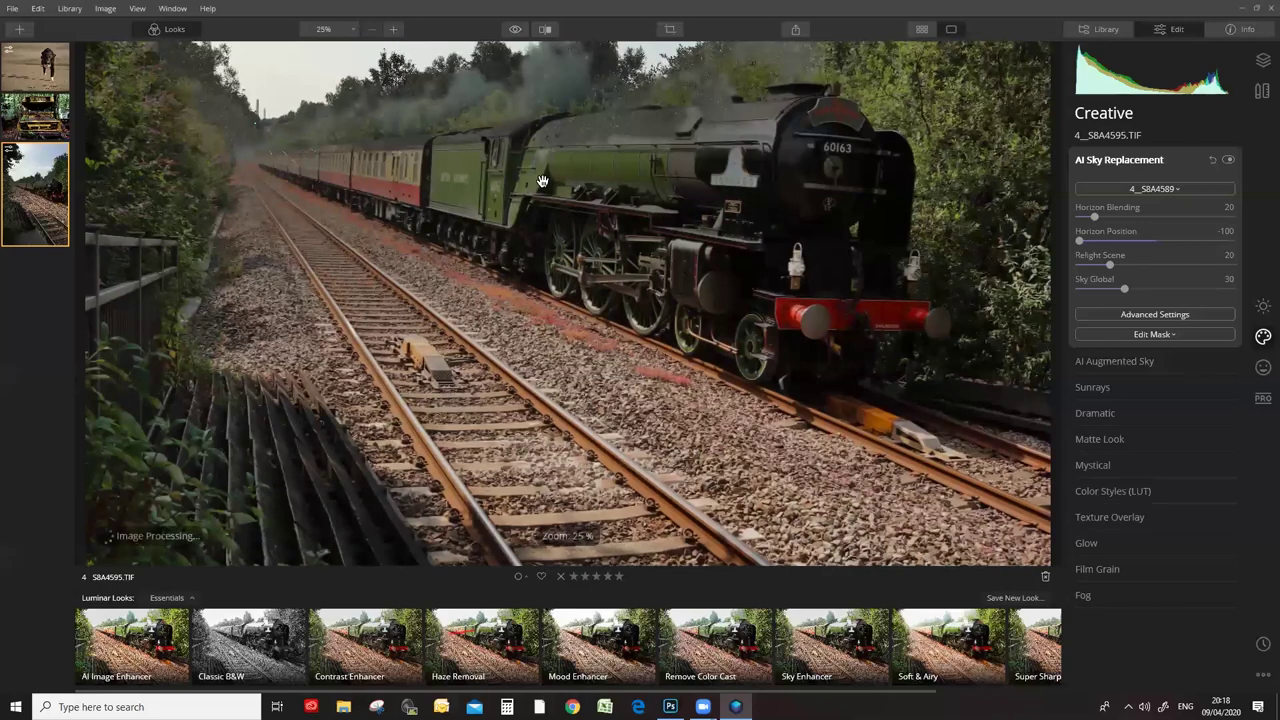
drag(816, 147, 805, 413)
key(g)
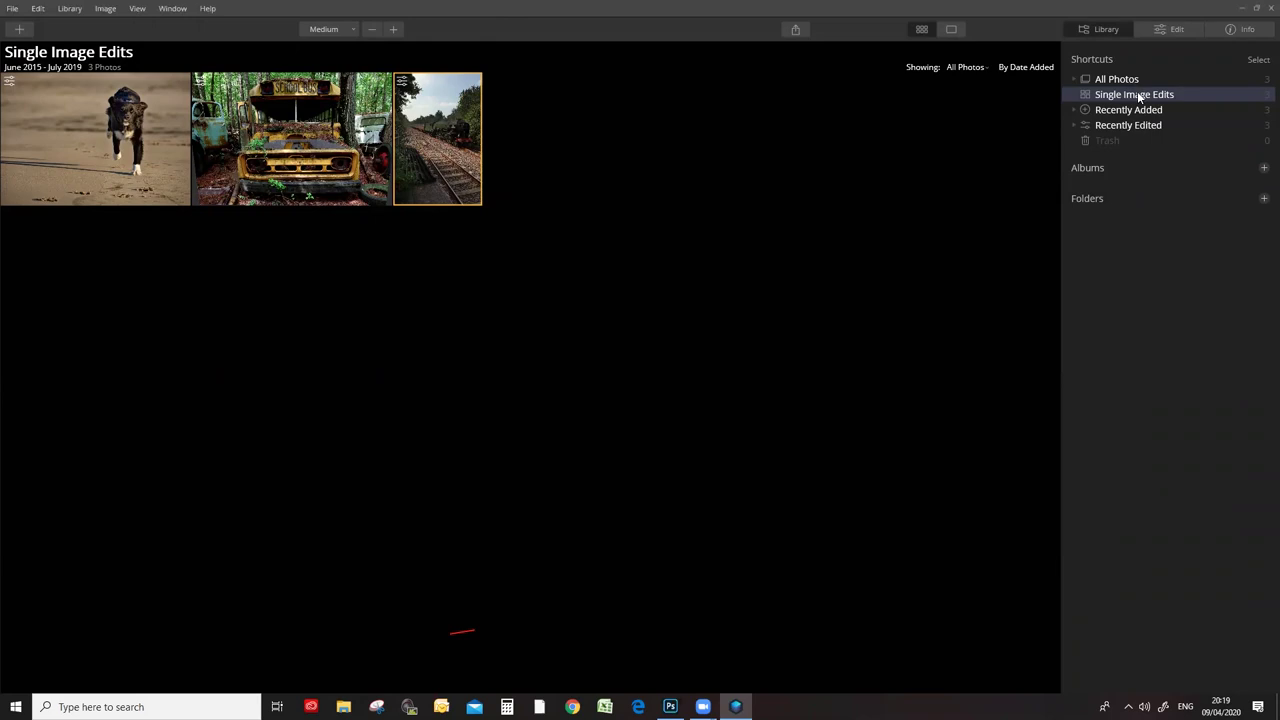
click(949, 29)
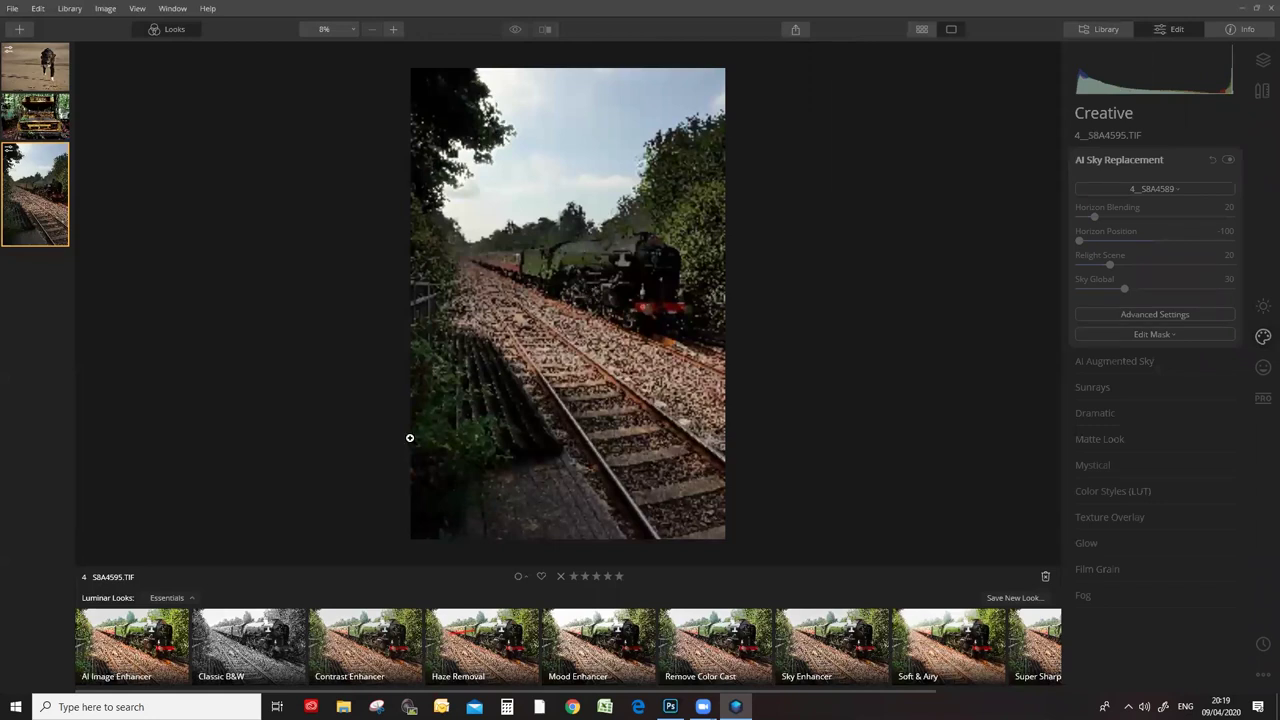
Apply the AI Image Enhancer look to the train photo, and close and relaunch Luminar 4.
click(136, 670)
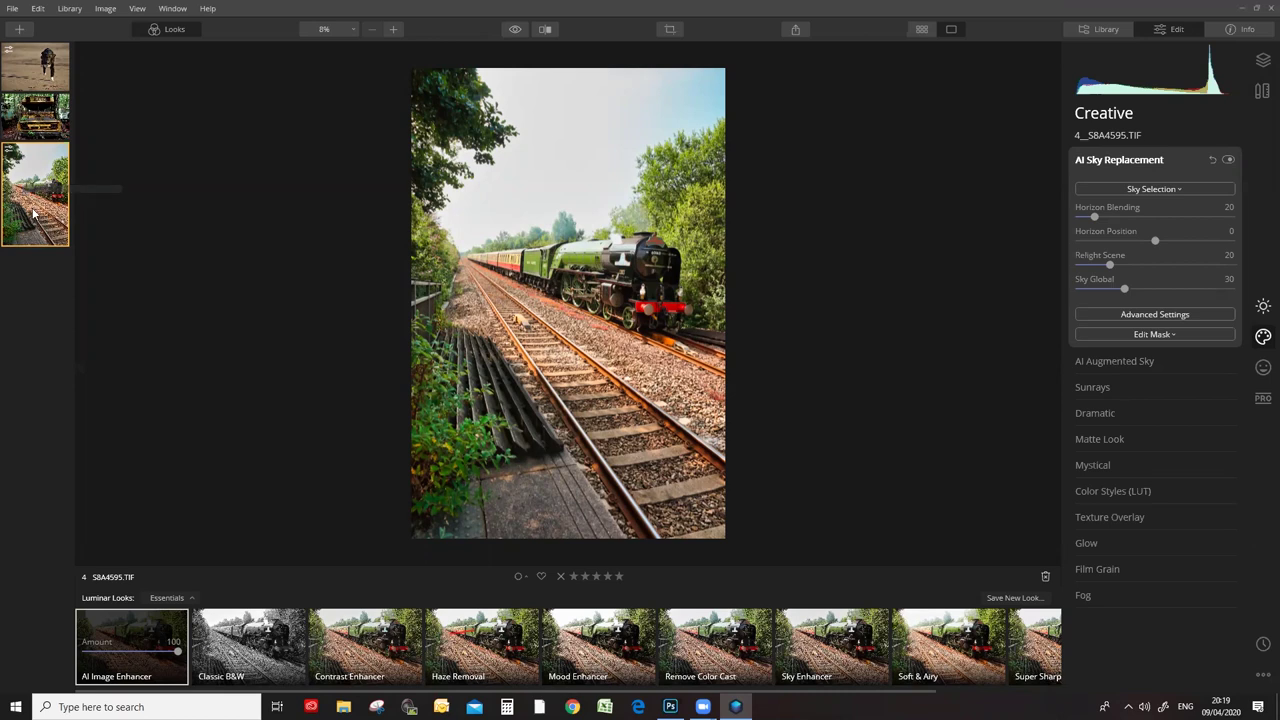
click(1270, 8)
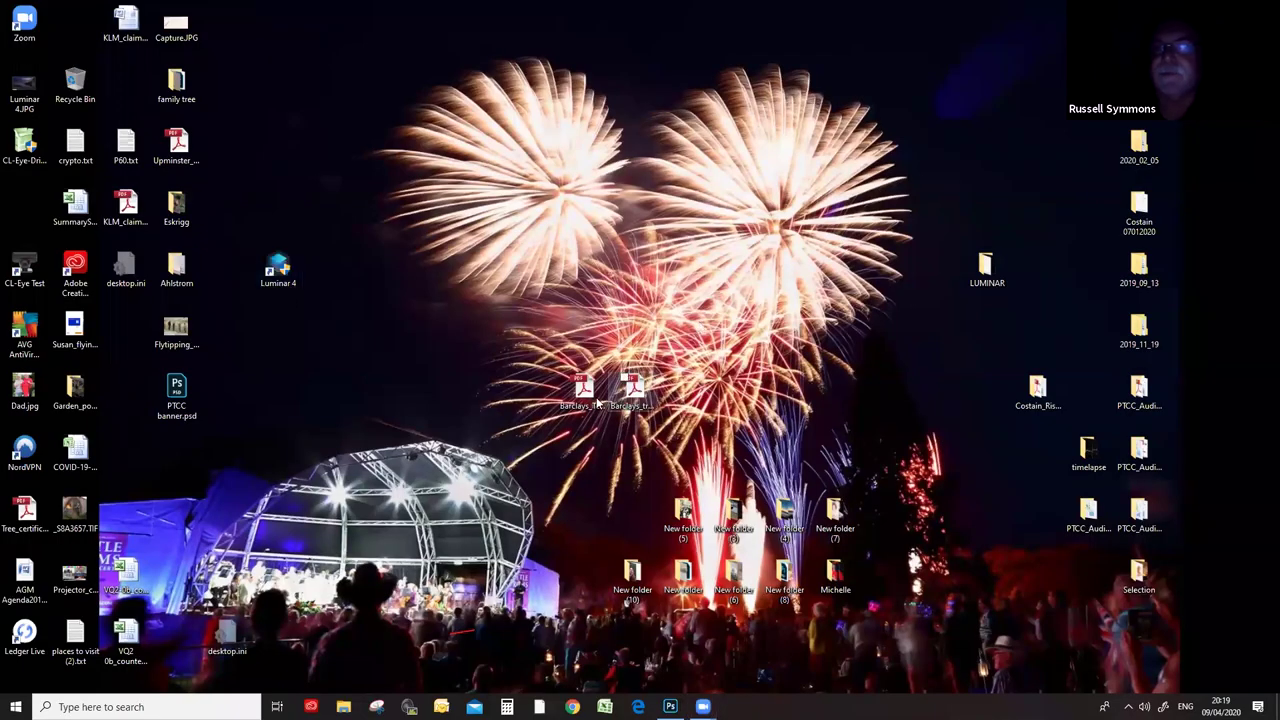
double_click(280, 268)
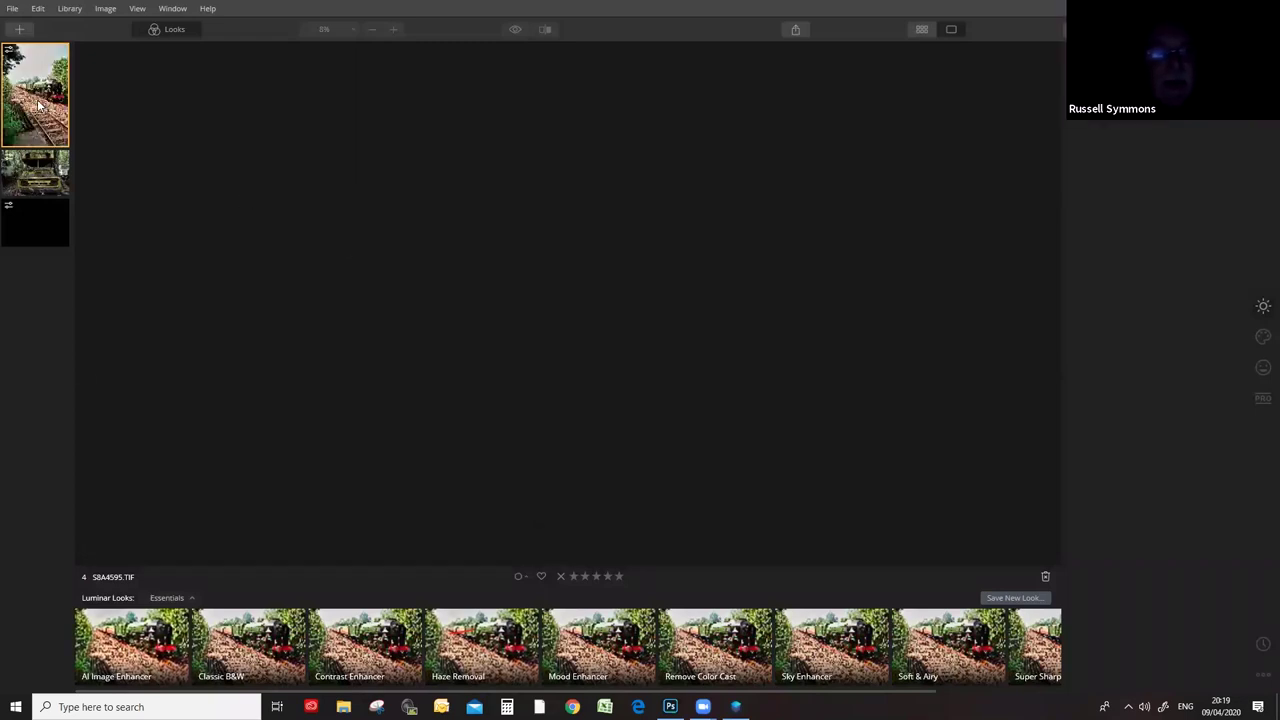
Remove the train, school bus and dog photos from Single Image Edits.
right_click(38, 105)
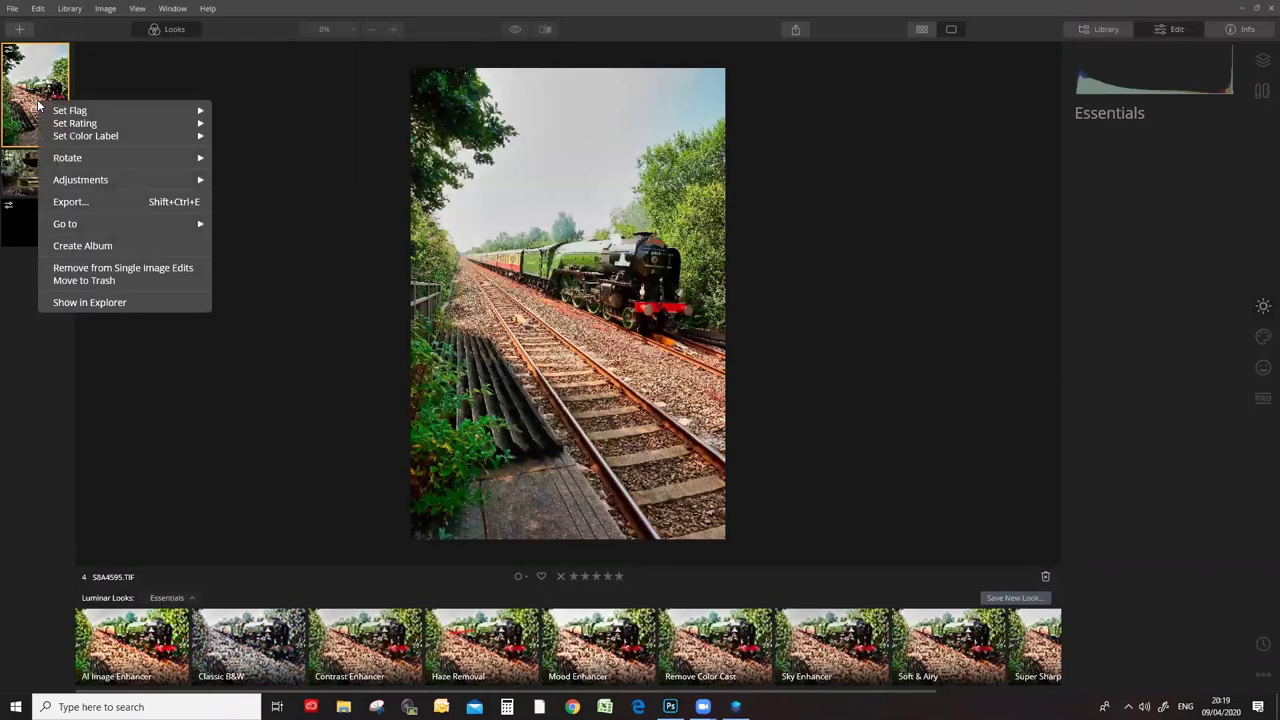
click(86, 268)
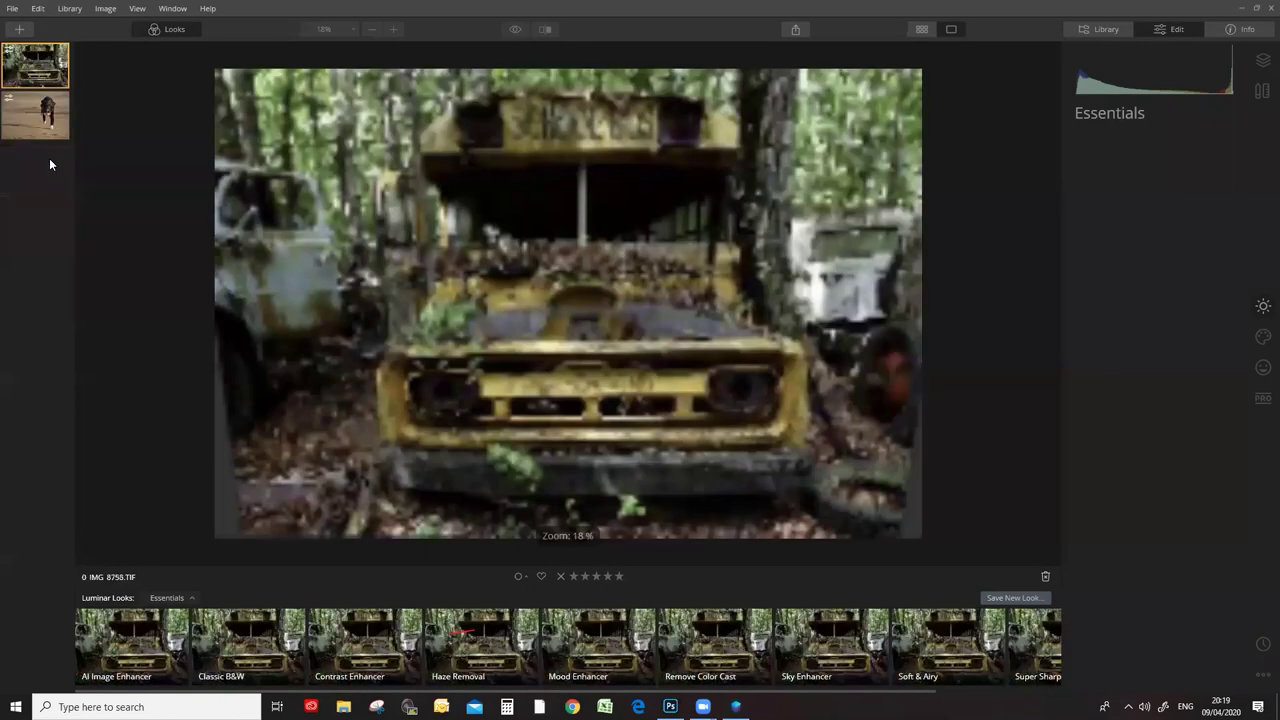
right_click(36, 70)
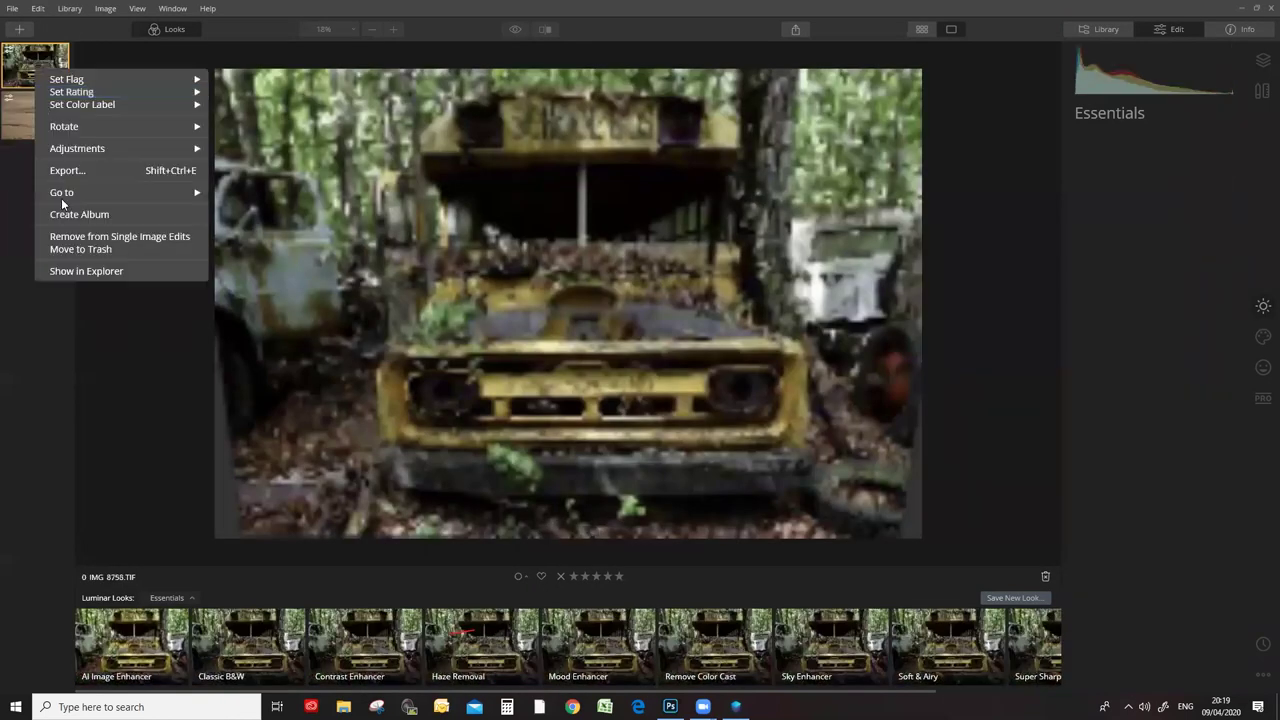
click(125, 240)
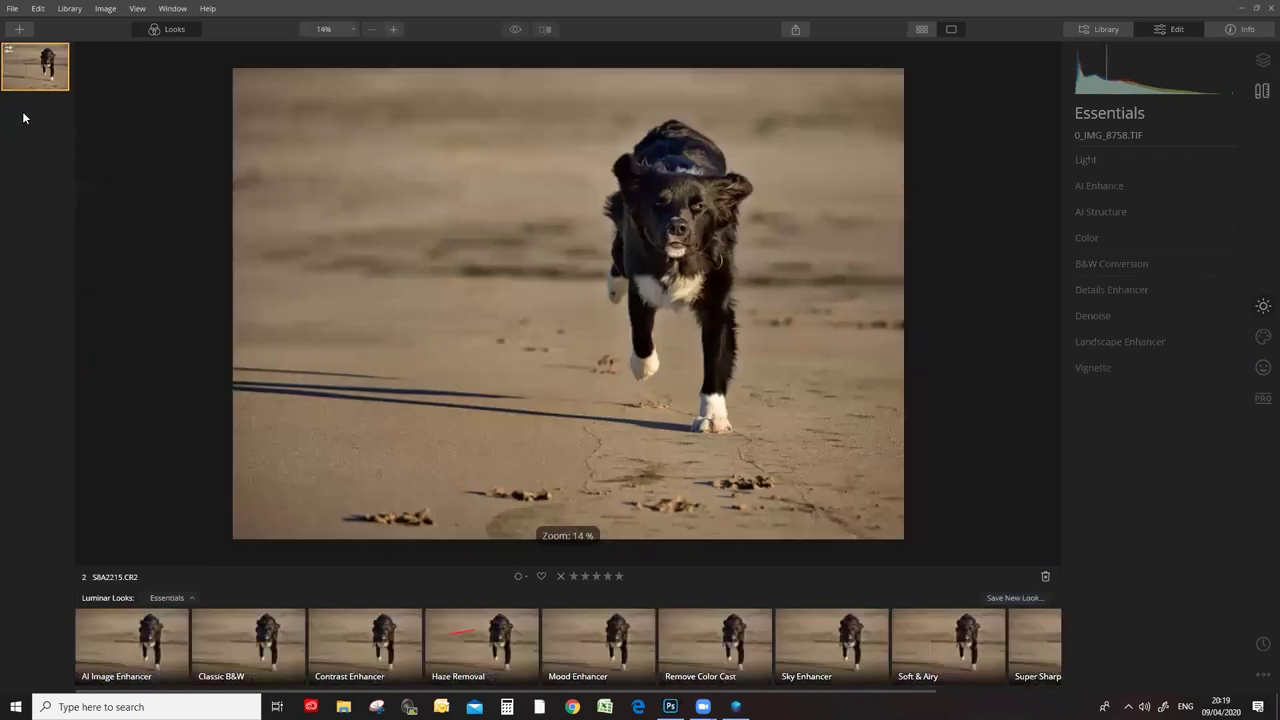
right_click(38, 74)
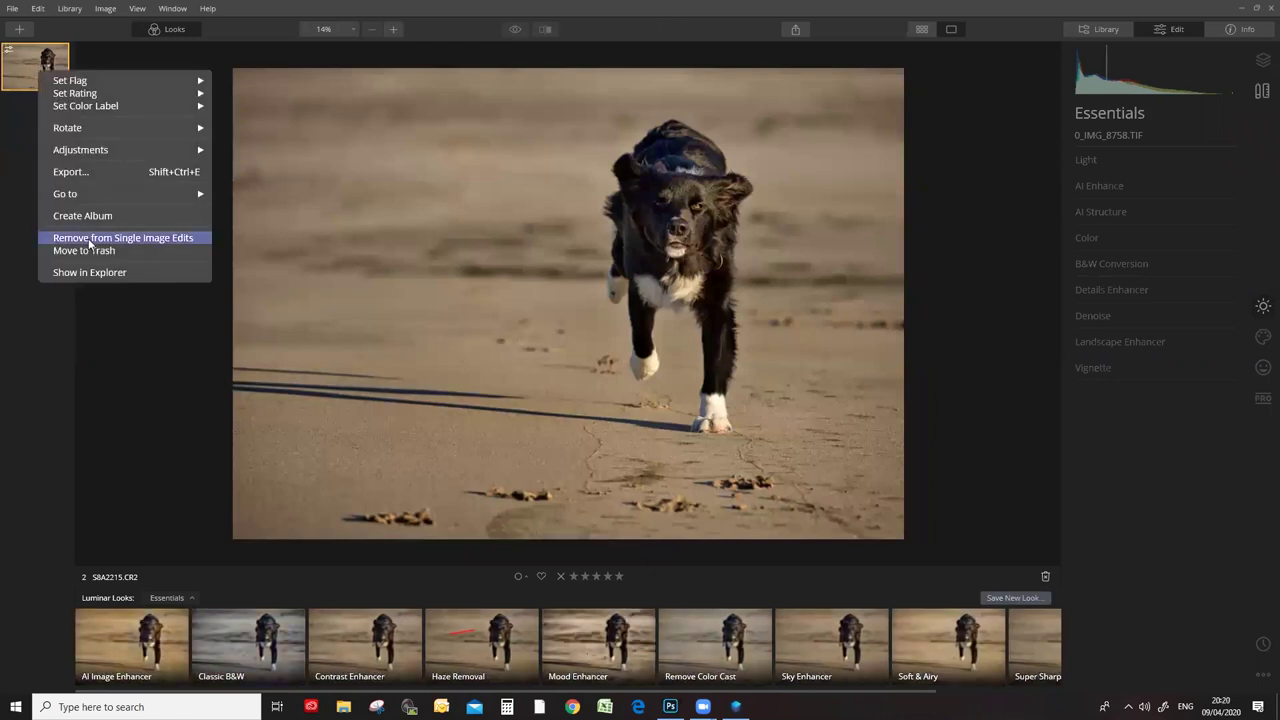
click(42, 240)
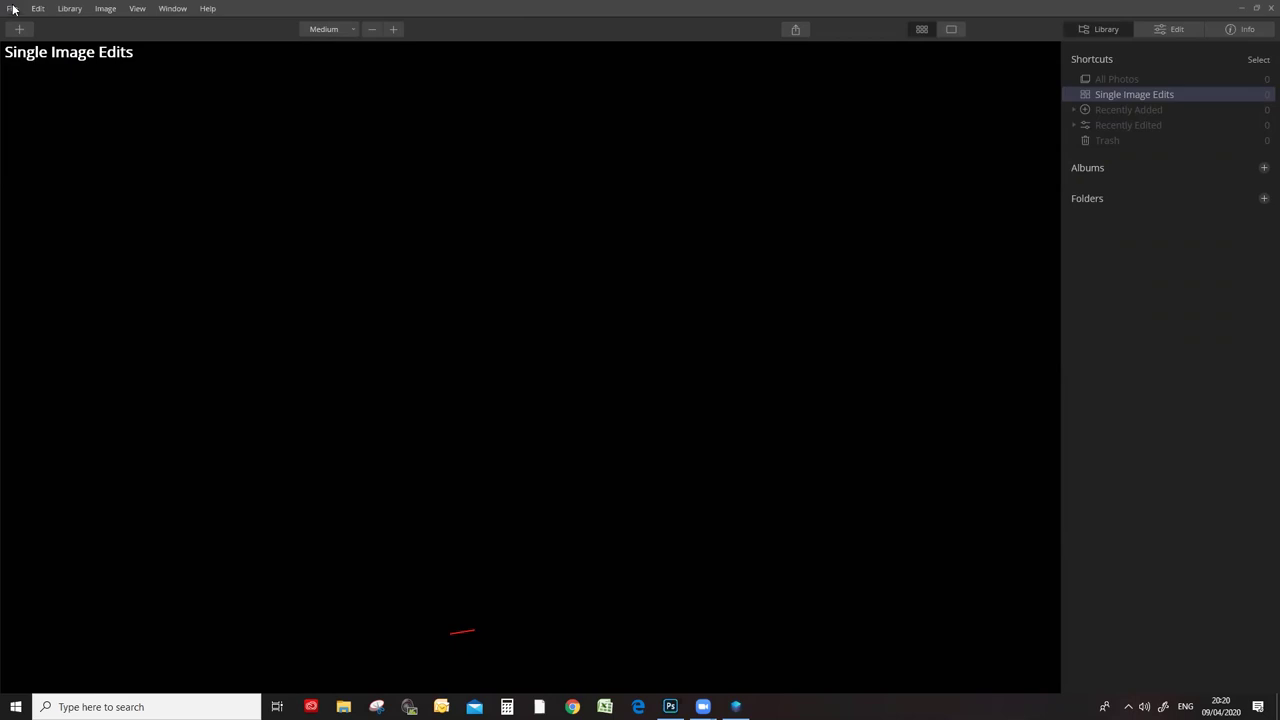
Reopen the unedited train photo 4__S8A4595.TIF as a single image.
click(13, 9)
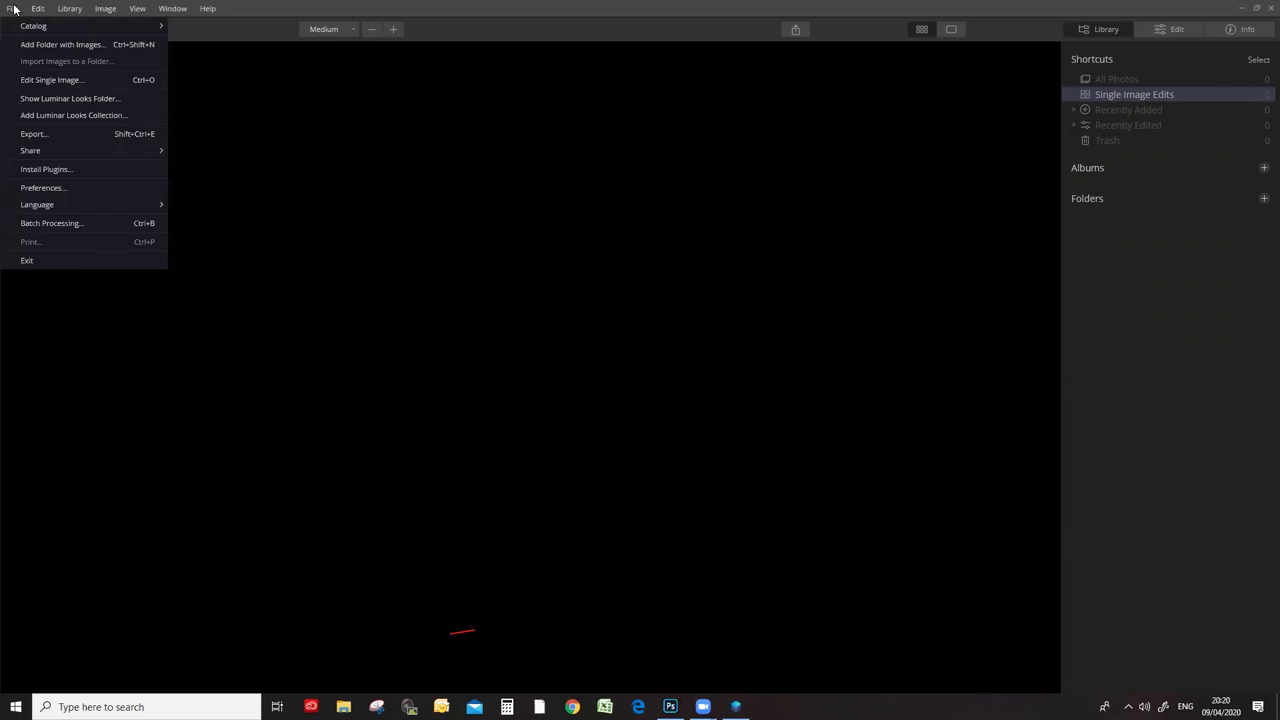
click(35, 80)
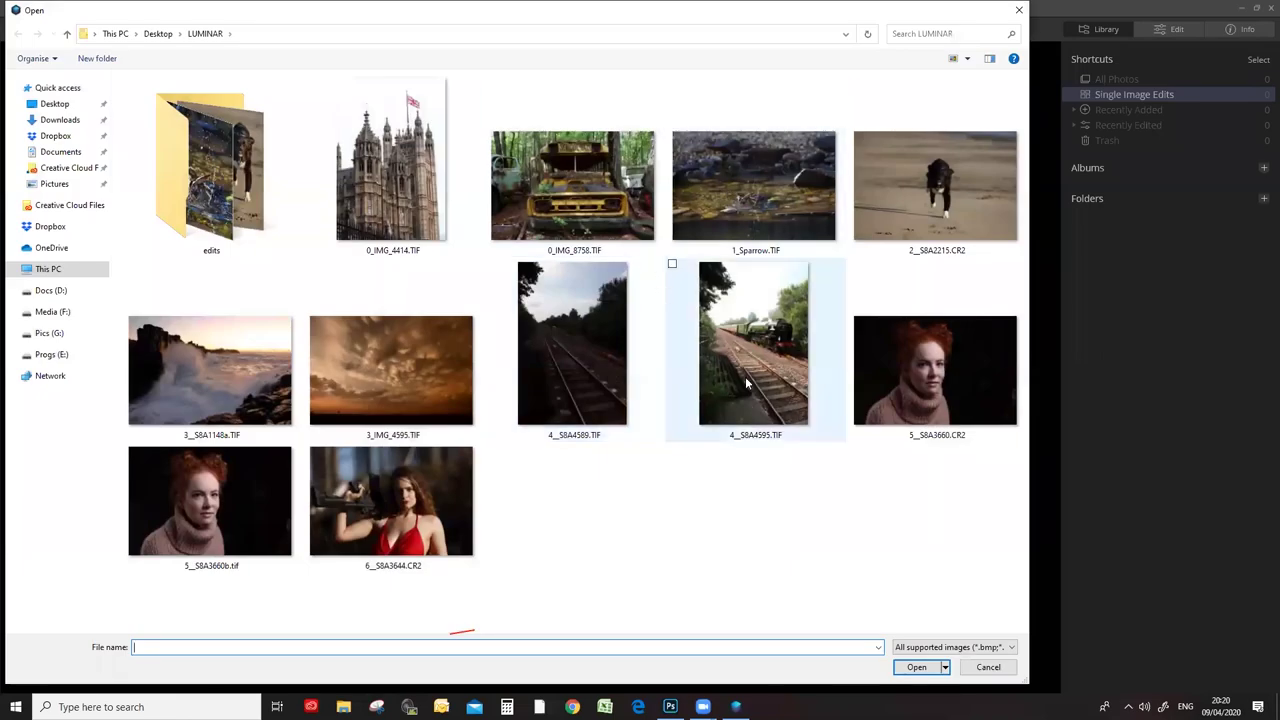
double_click(745, 376)
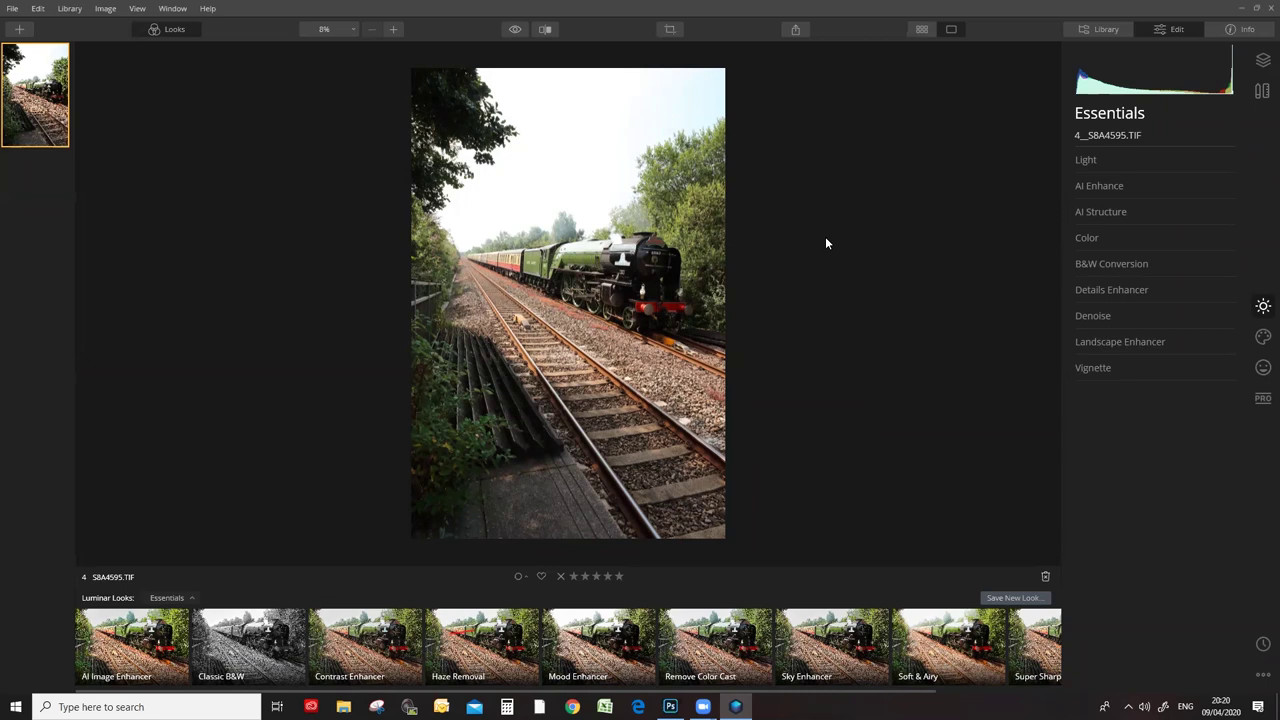
Open AI Sky Replacement for the train photo and start loading a custom sky image from the LUMINAR folder.
click(1263, 337)
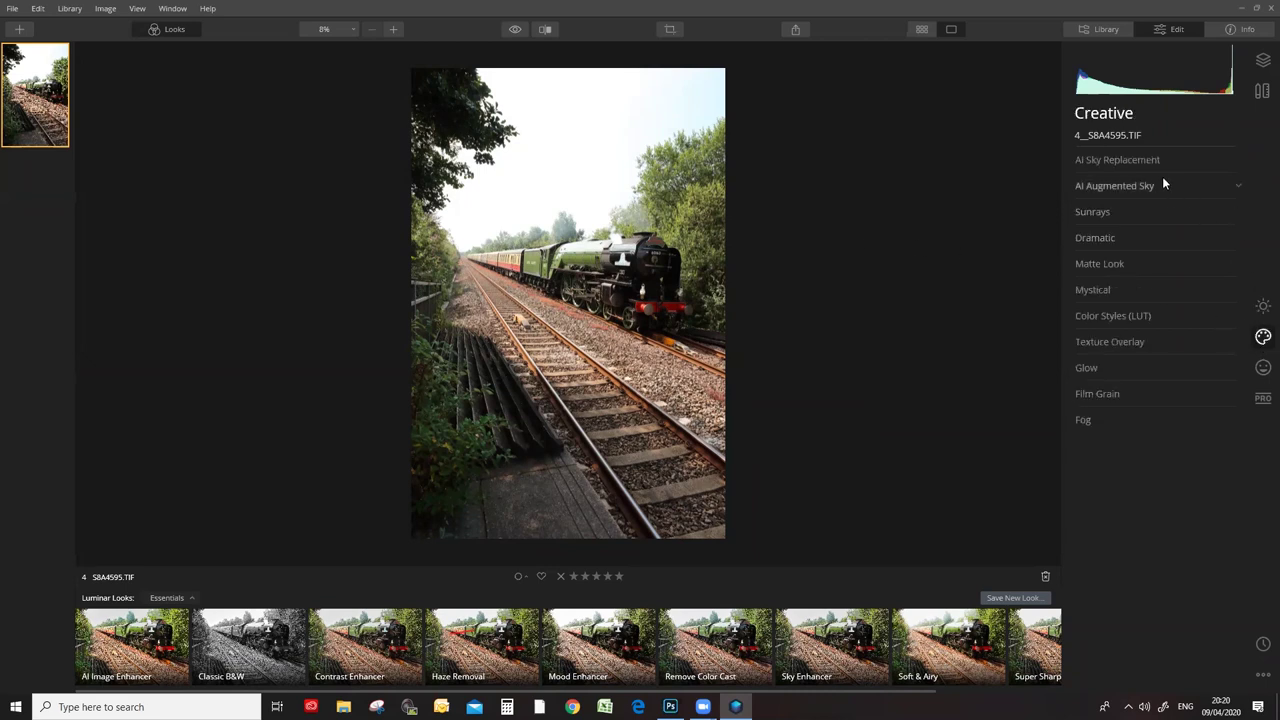
click(1141, 159)
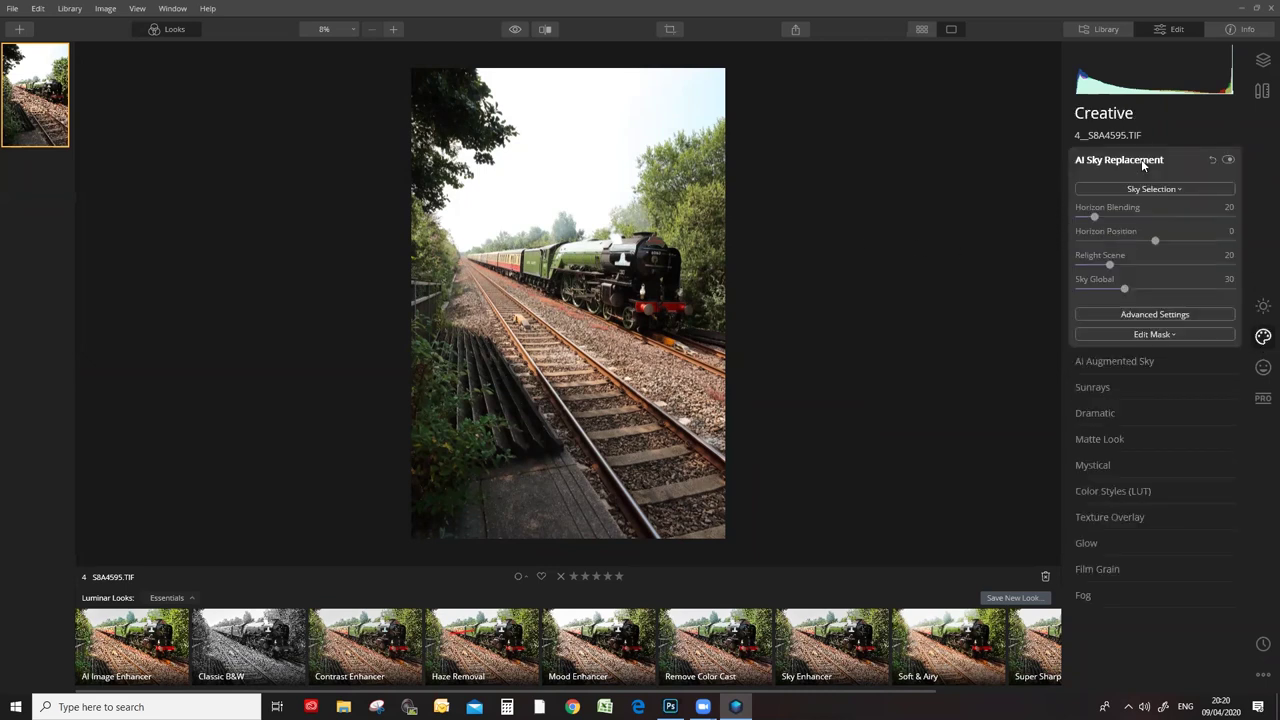
click(1150, 189)
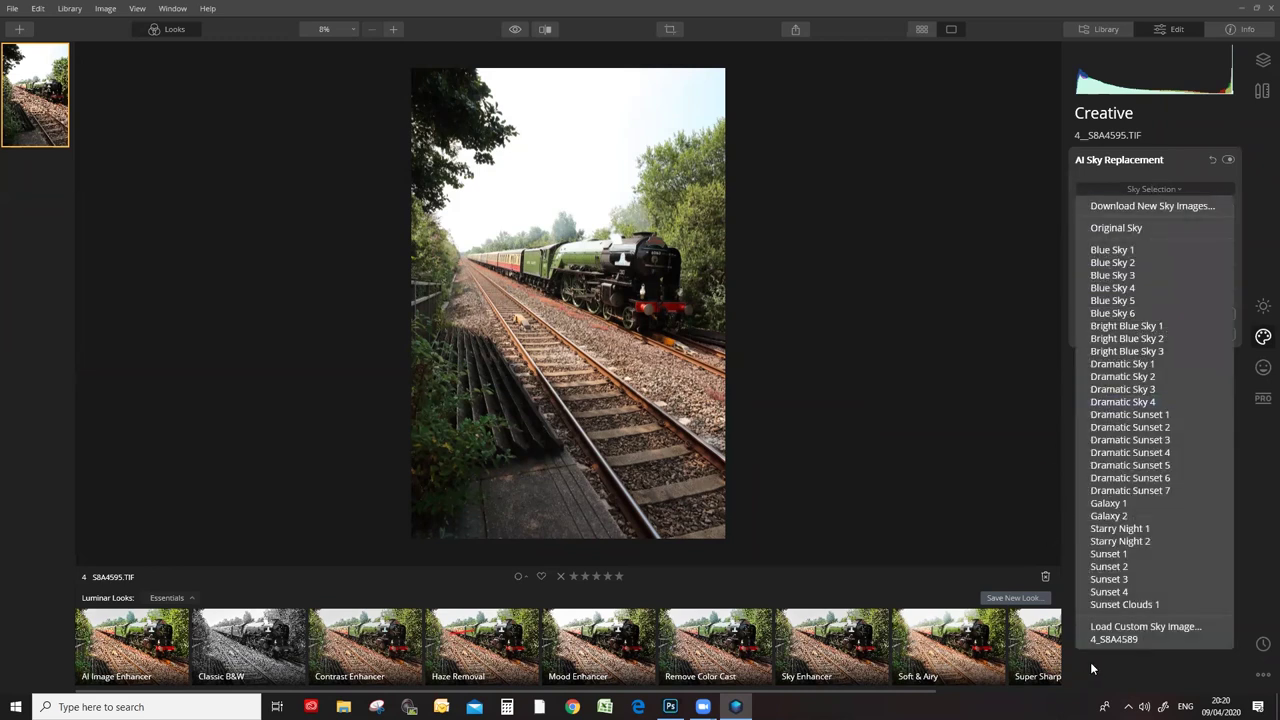
click(1145, 626)
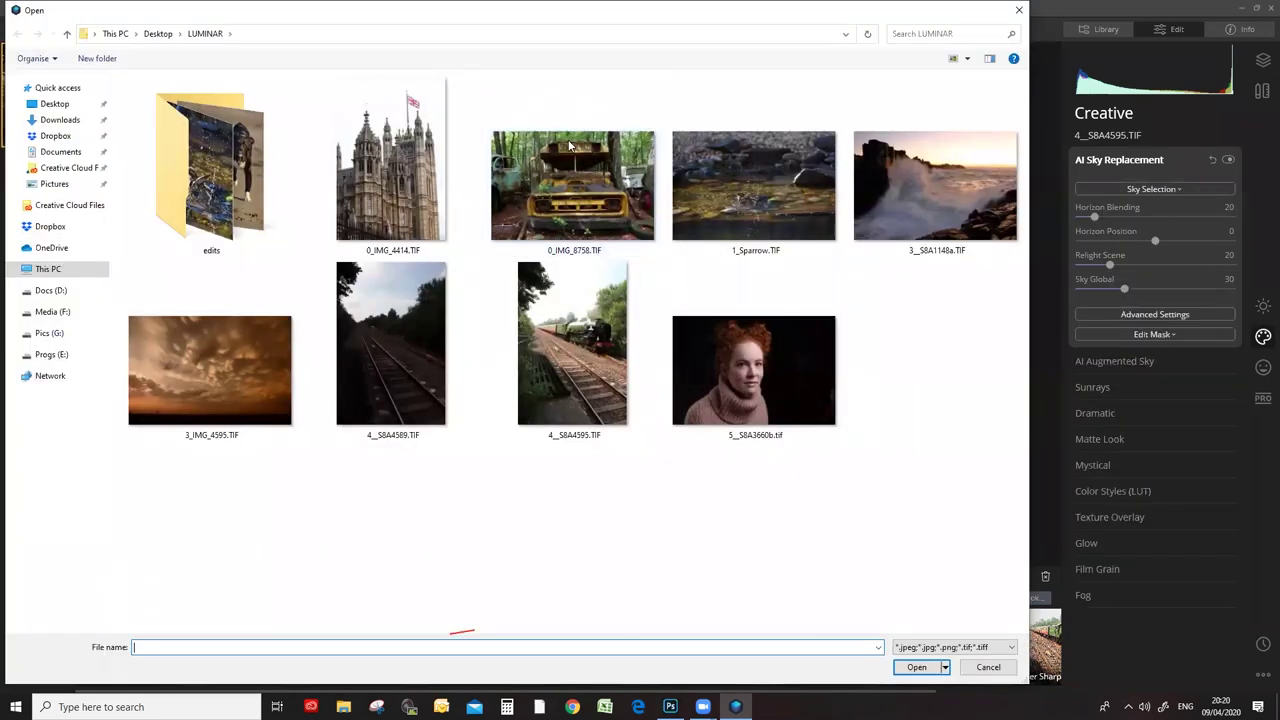
Load 4__S8A4589.TIF as the replacement sky and set its Horizon Position to -100.
click(382, 344)
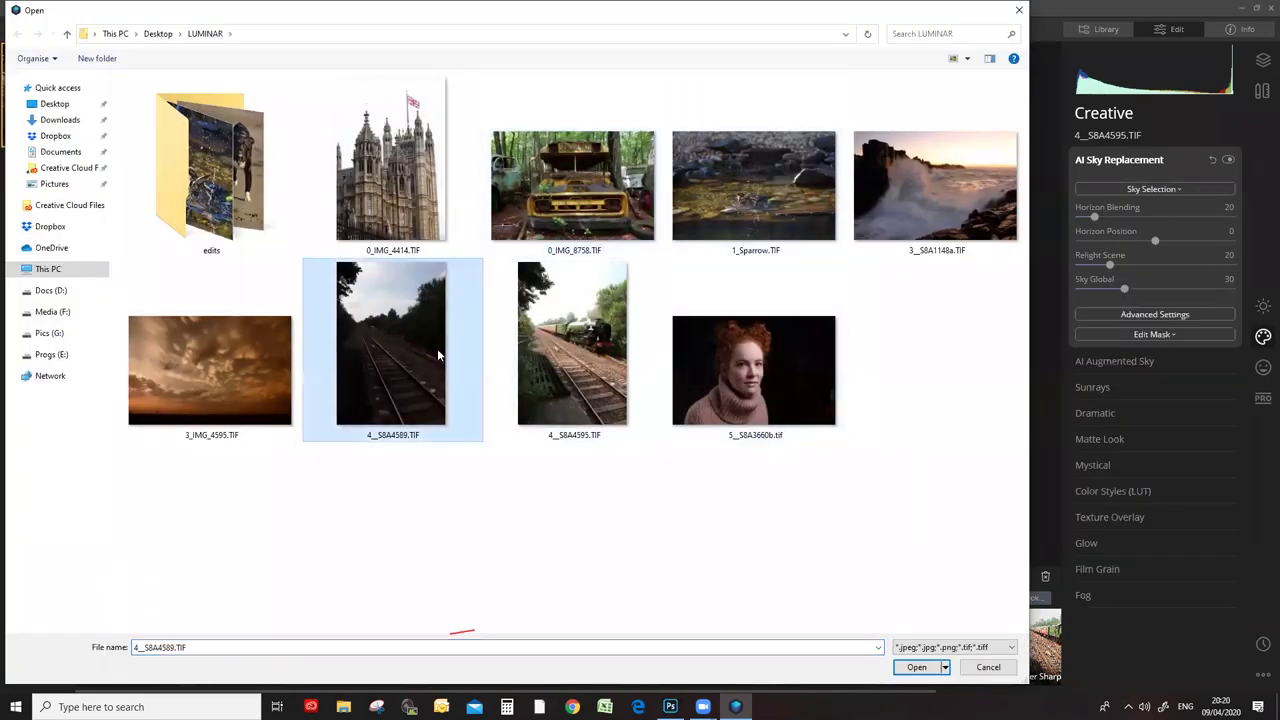
click(917, 667)
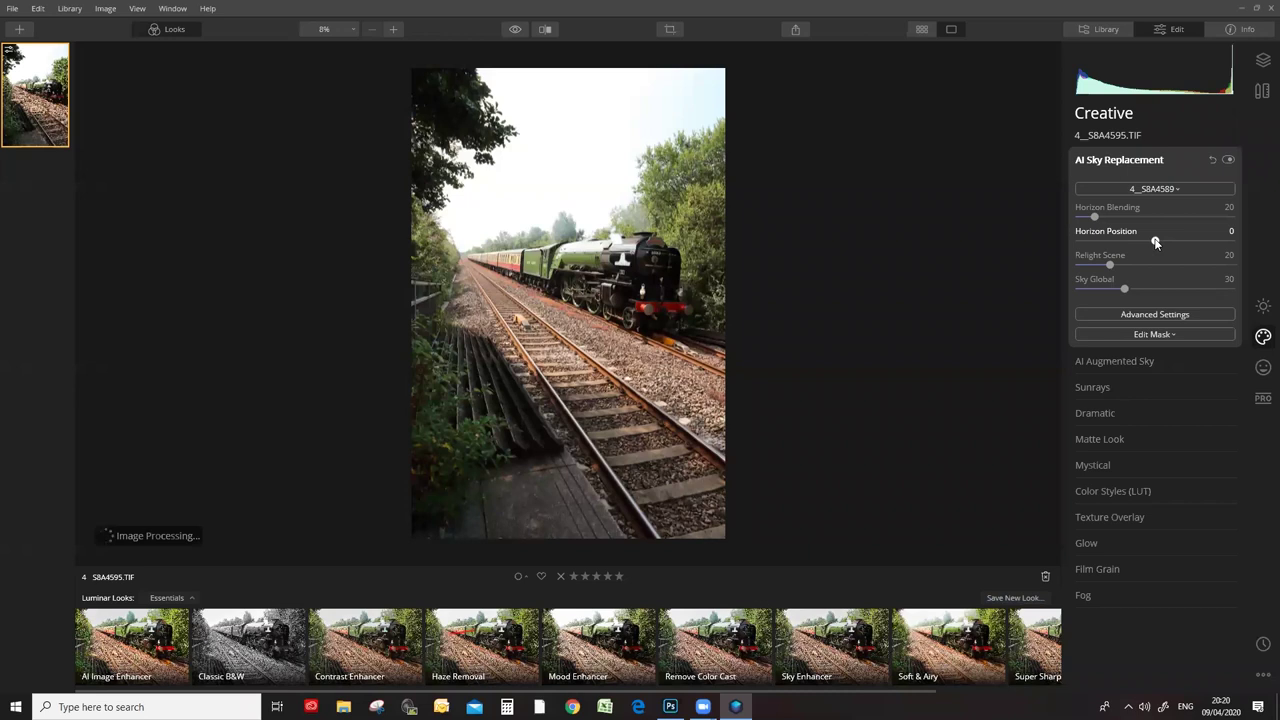
drag(1156, 242, 1059, 236)
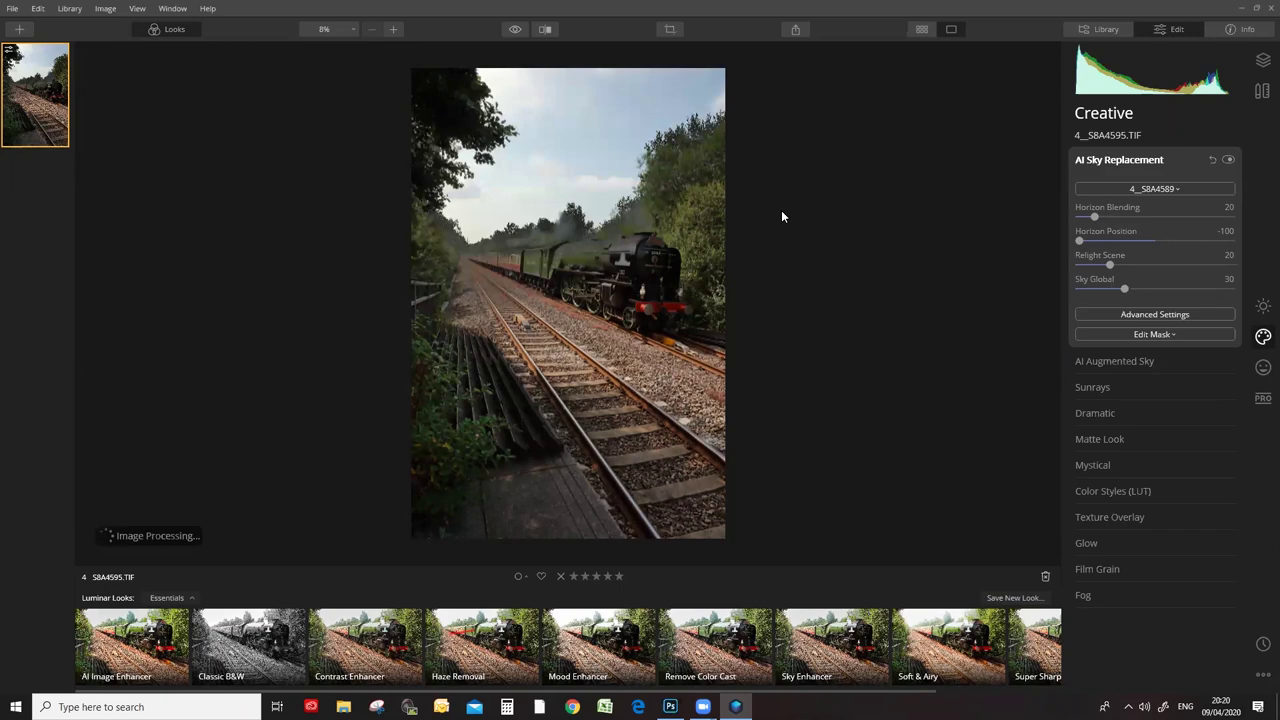
Add a brush mask to the AI Sky Replacement and erase the effect from the locomotive's boiler and steam at 50% opacity.
scroll(615, 205, up, 5)
drag(615, 205, 530, 541)
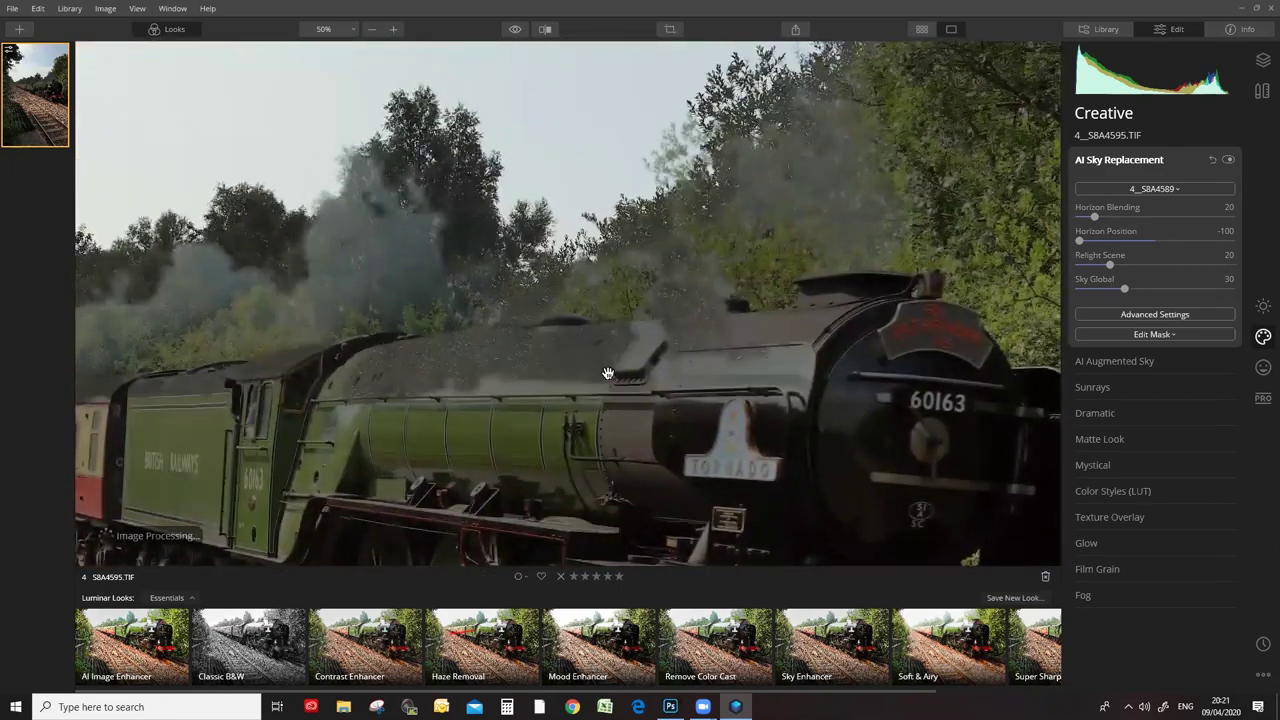
key(ctrl+1)
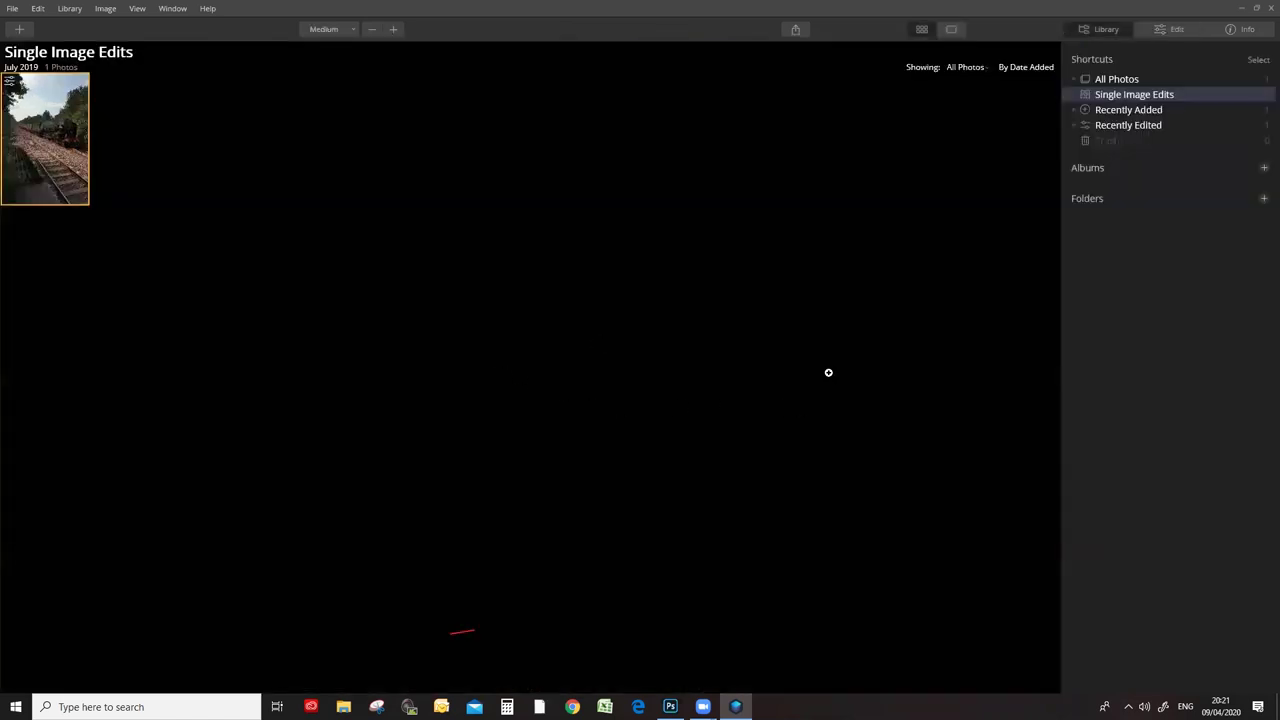
key(ctrl+2)
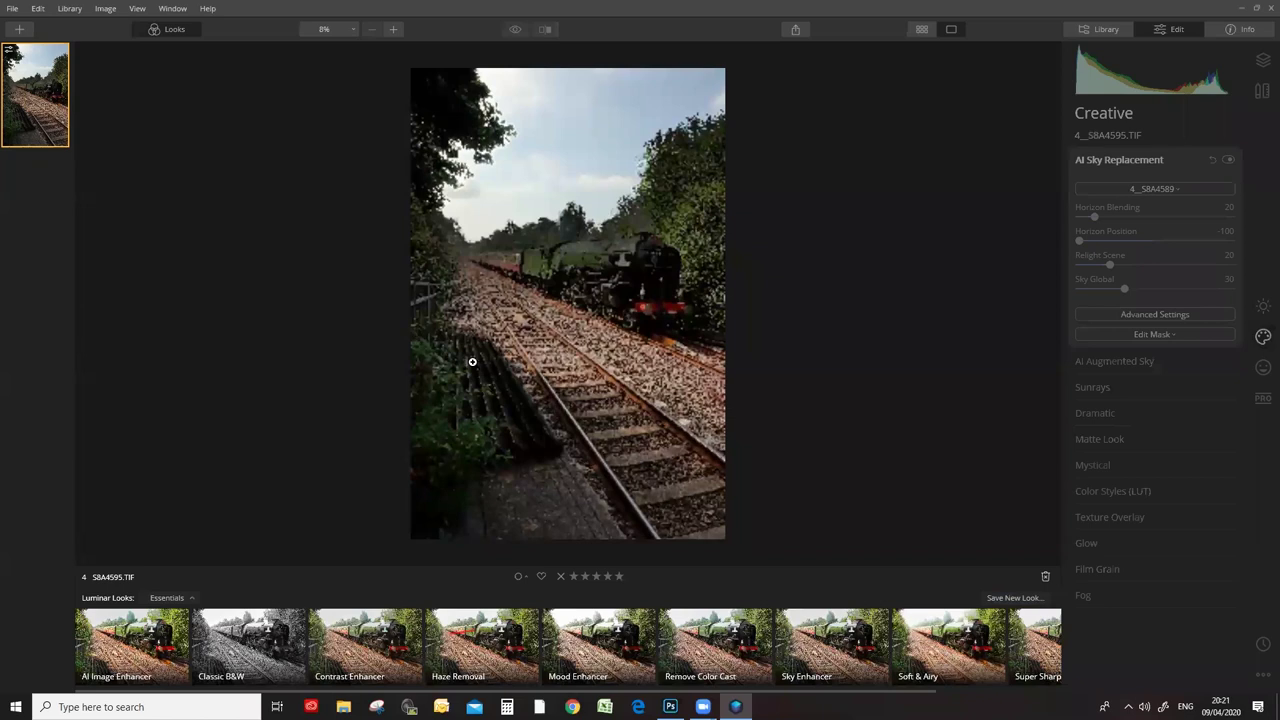
click(395, 29)
click(395, 29)
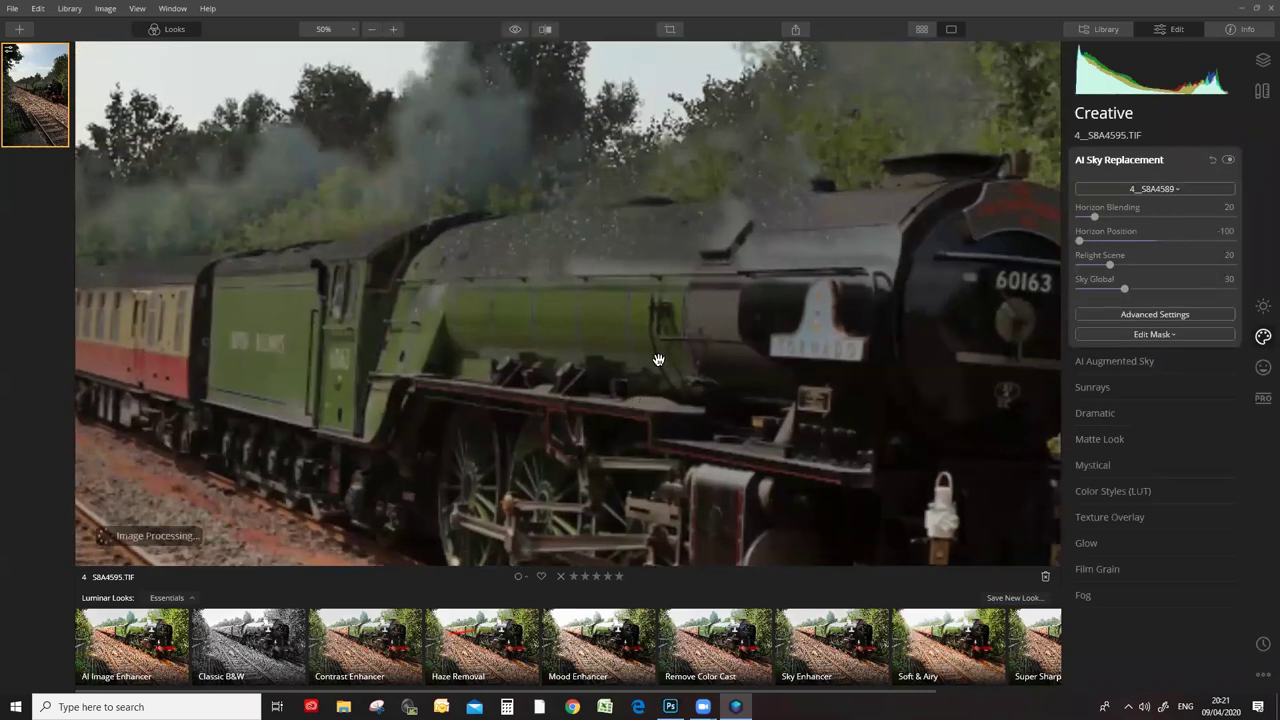
drag(658, 360, 551, 423)
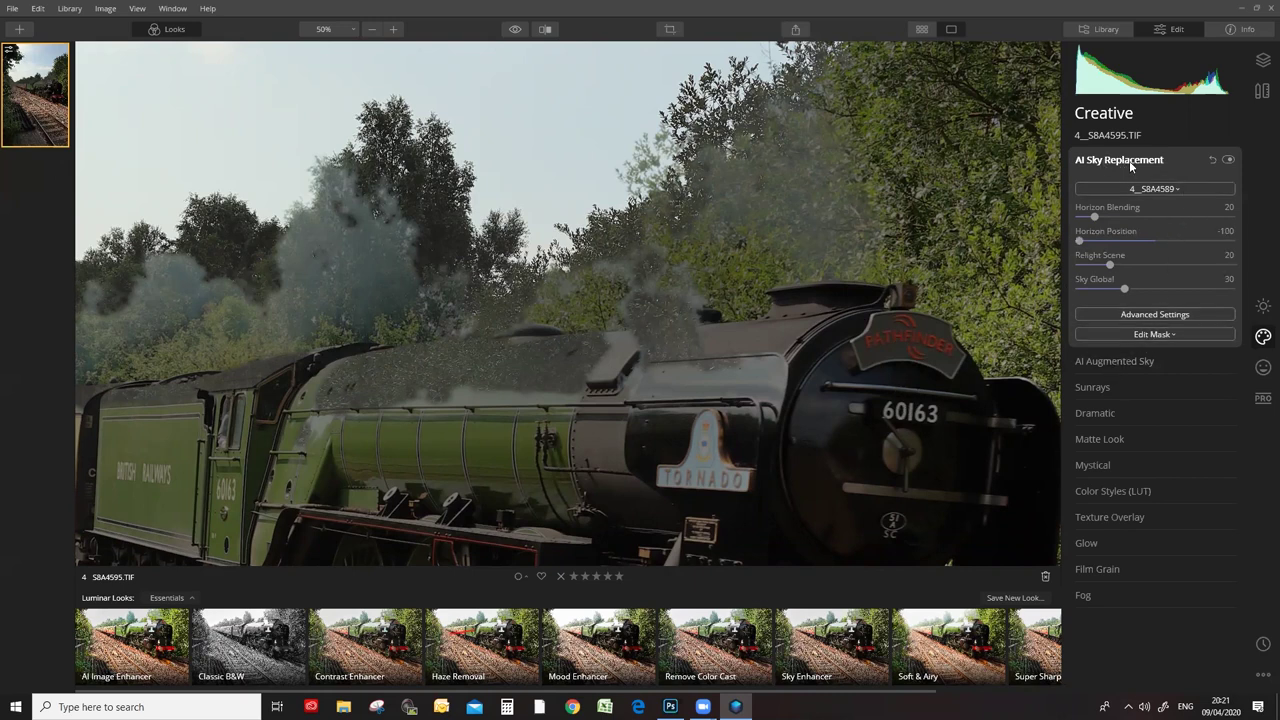
click(1161, 334)
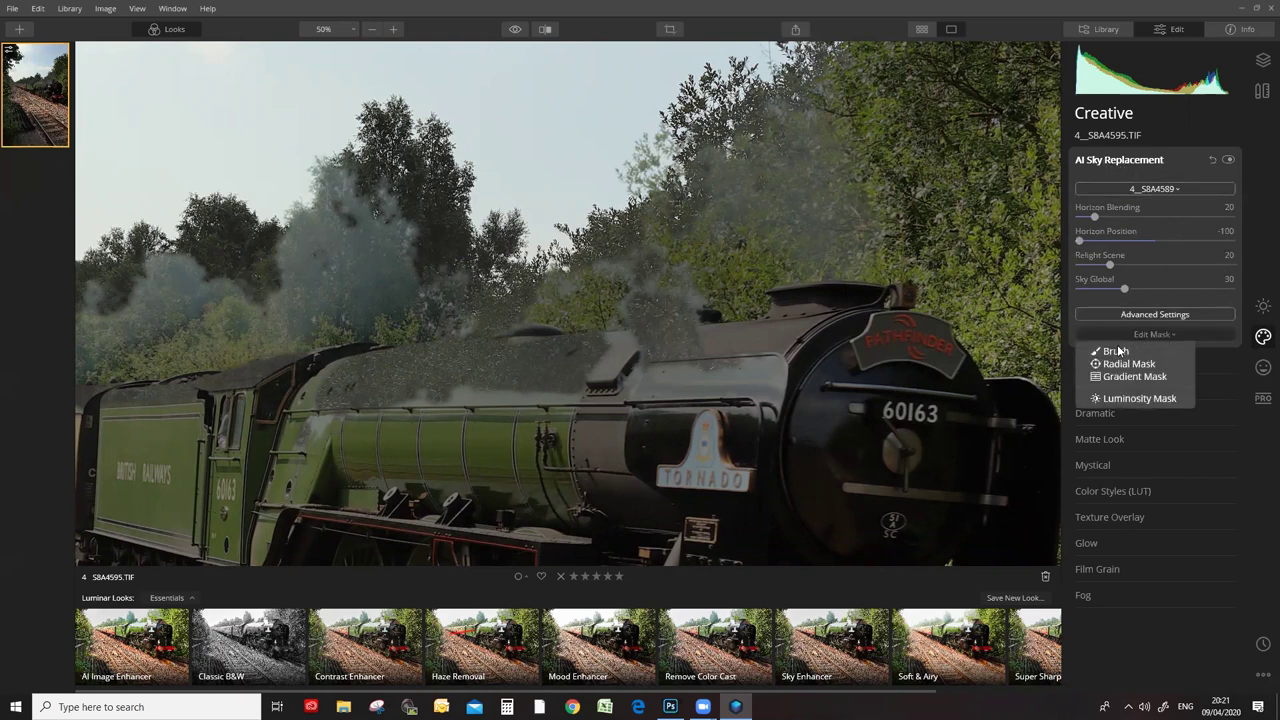
click(1117, 352)
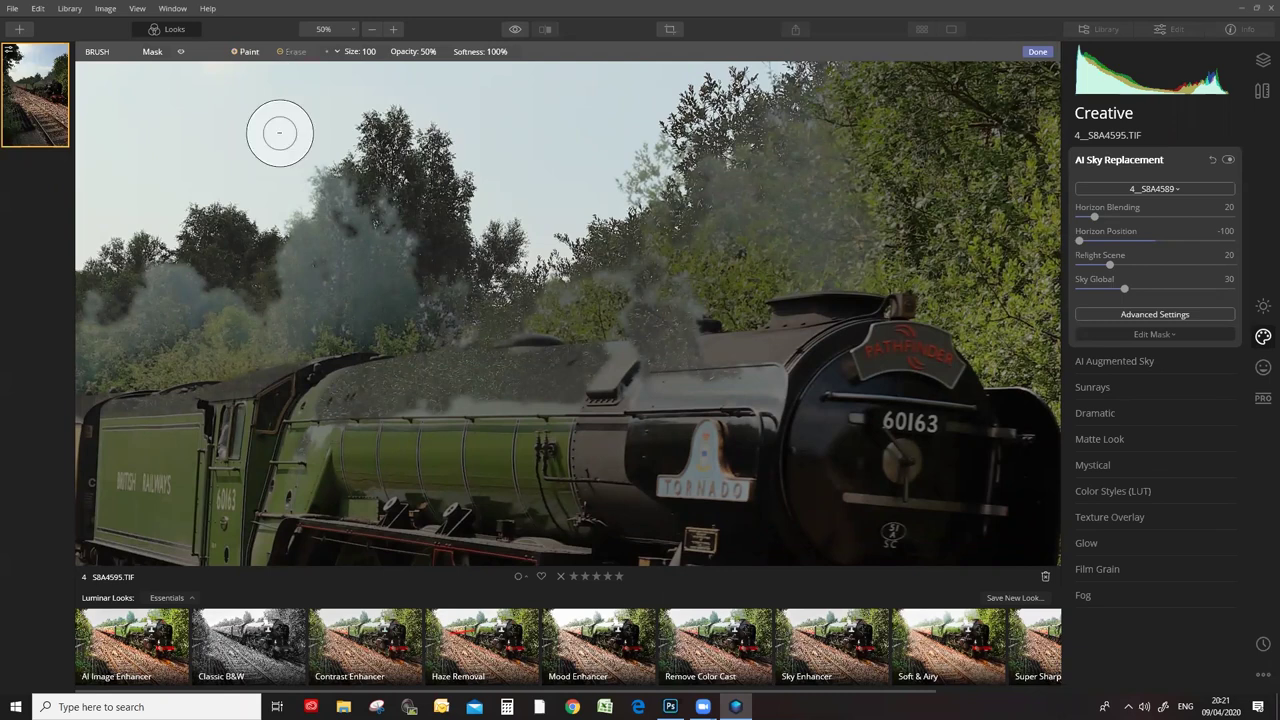
click(410, 380)
mouse_move(578, 378)
mouse_down()
mouse_move(616, 372)
mouse_move(239, 406)
mouse_move(672, 377)
mouse_move(716, 362)
mouse_move(159, 406)
mouse_move(117, 435)
mouse_move(476, 425)
mouse_move(126, 539)
mouse_move(633, 407)
mouse_move(307, 468)
mouse_move(796, 267)
mouse_move(515, 386)
mouse_move(500, 356)
mouse_move(734, 258)
mouse_move(531, 363)
mouse_move(598, 303)
mouse_move(731, 248)
mouse_move(689, 290)
mouse_move(671, 286)
mouse_move(868, 207)
mouse_move(924, 229)
mouse_move(744, 311)
mouse_move(930, 219)
mouse_up()
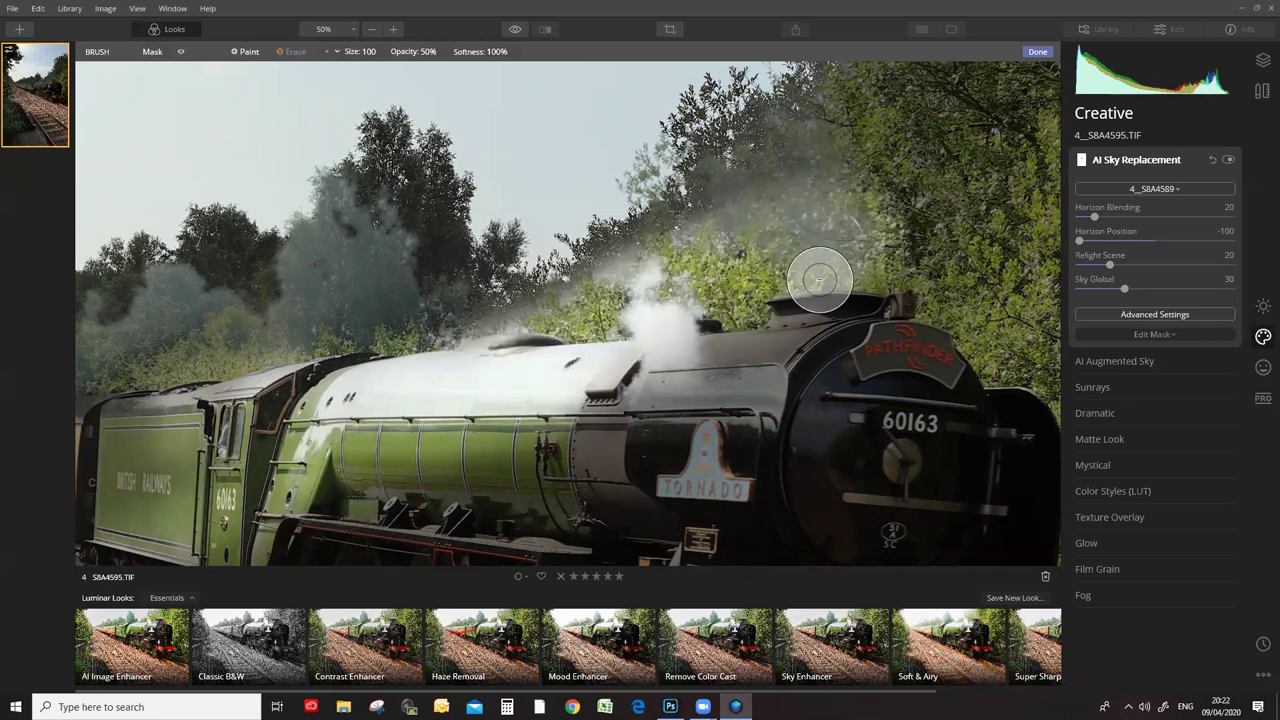
Reduce the mask brush opacity to 32% and erase the sky effect from the smoke drifting in front of the trees.
click(437, 52)
drag(437, 86, 399, 88)
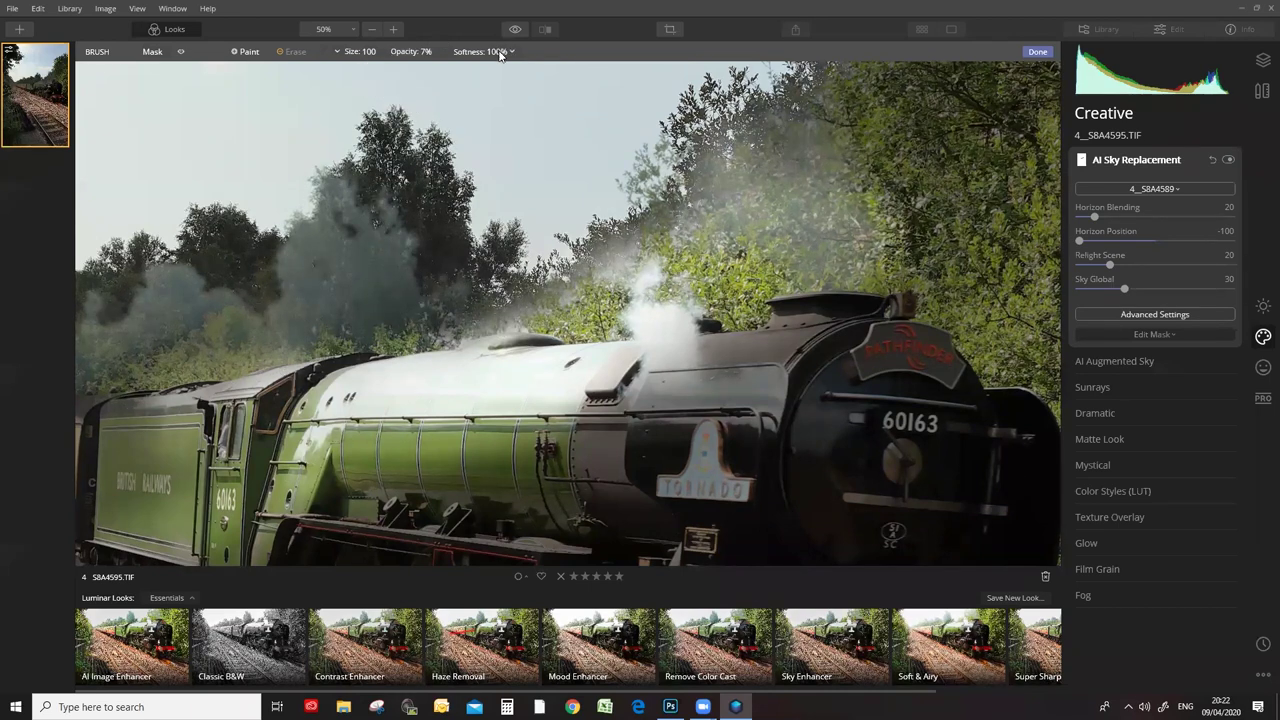
click(436, 52)
drag(400, 88, 418, 90)
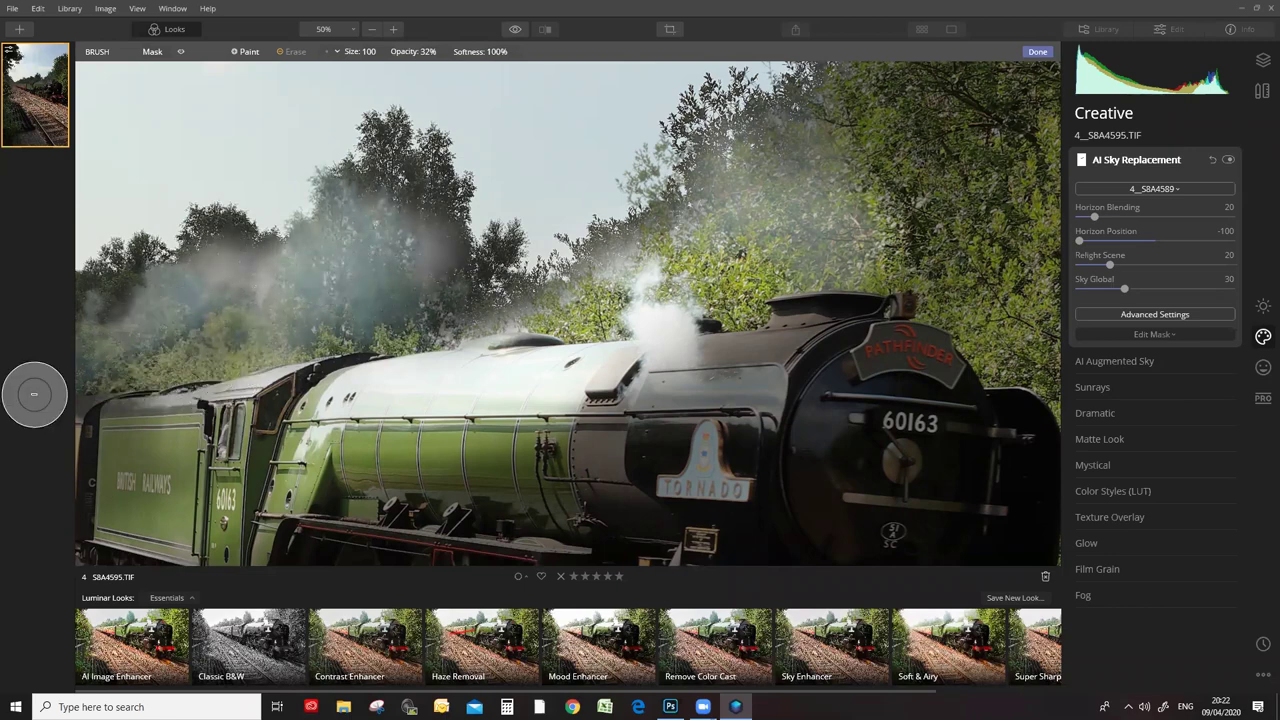
Erase the sky effect from the carriages and the bushes across the track at 32% opacity, and finish the mask.
drag(334, 410, 638, 353)
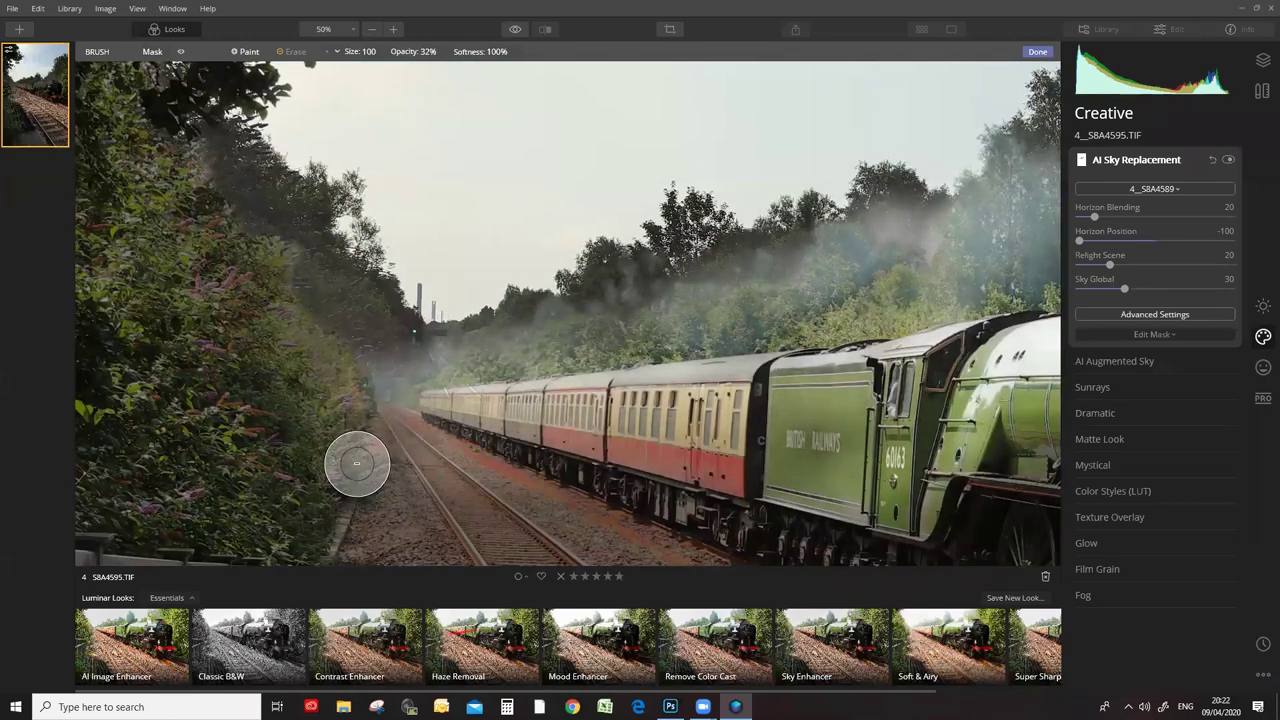
drag(320, 380, 250, 220)
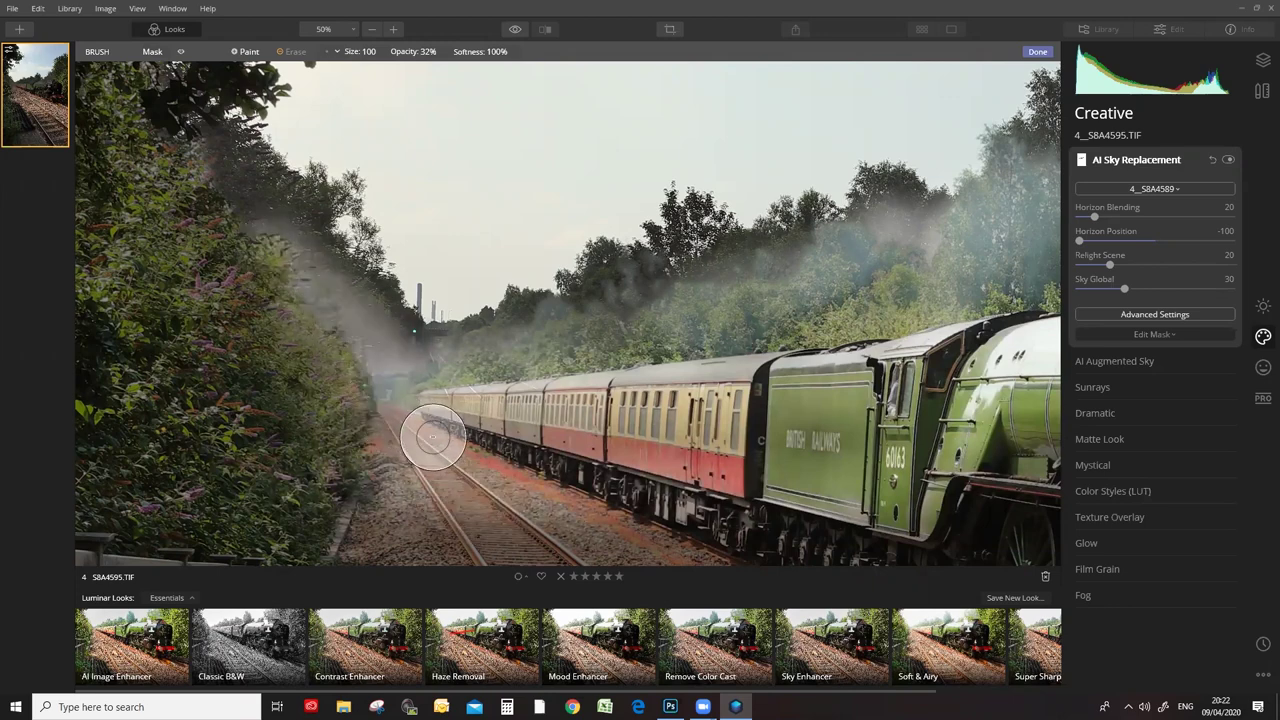
scroll(480, 323, down, 1)
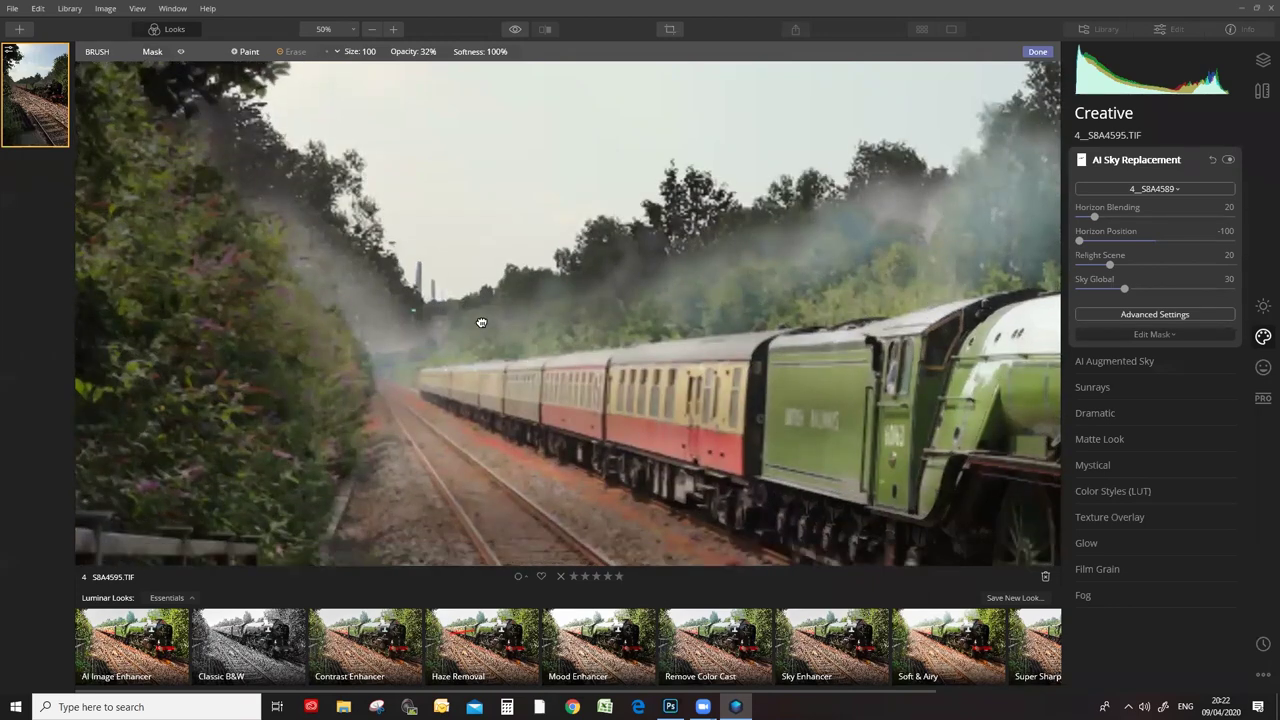
scroll(466, 317, up, 2)
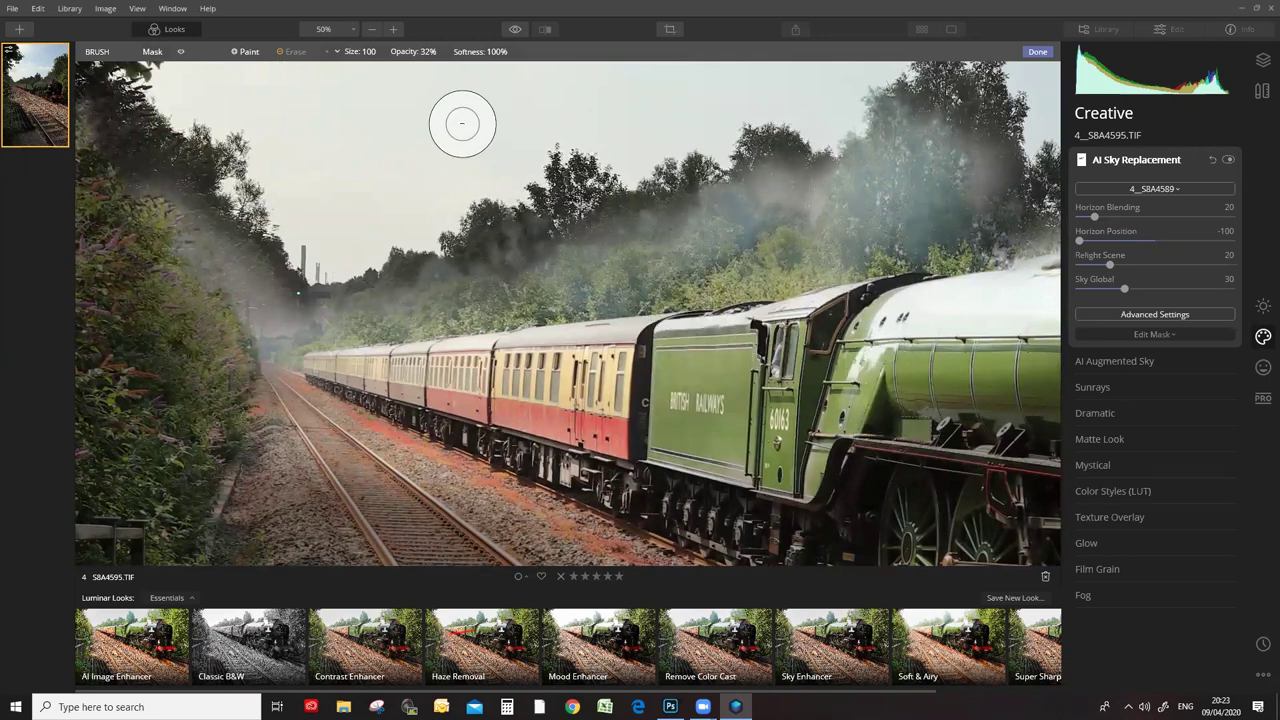
click(369, 30)
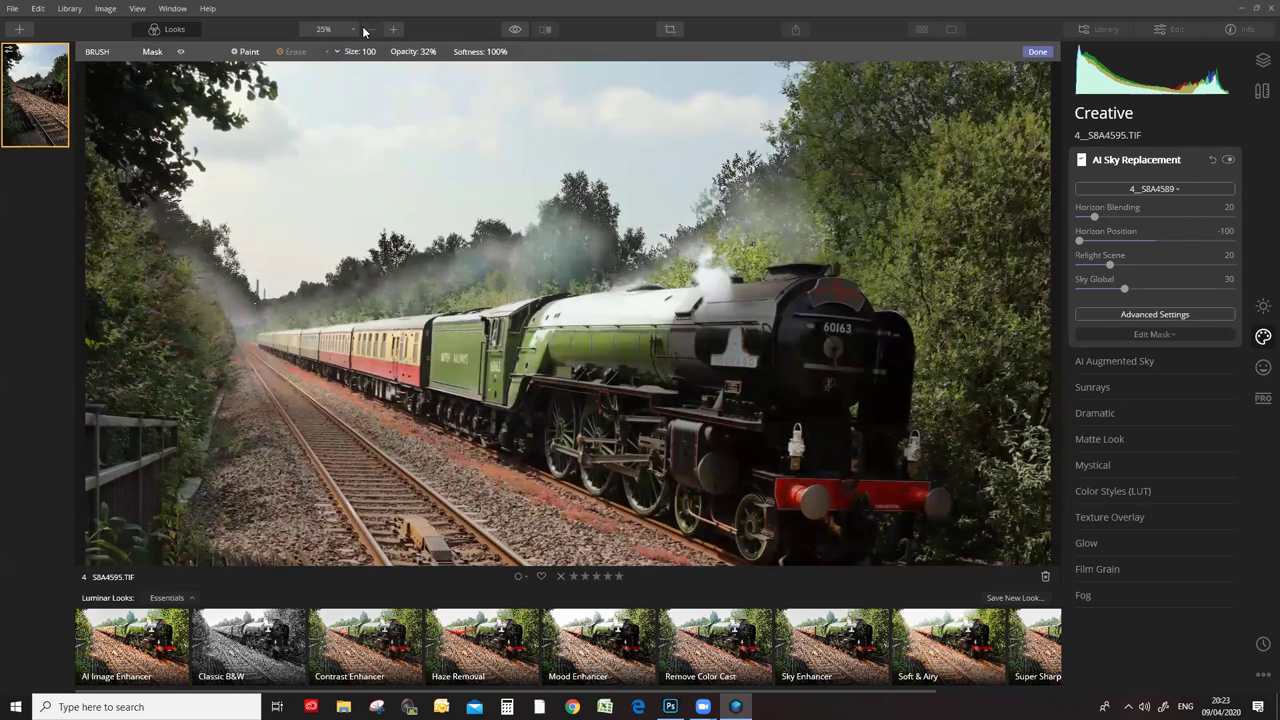
click(349, 30)
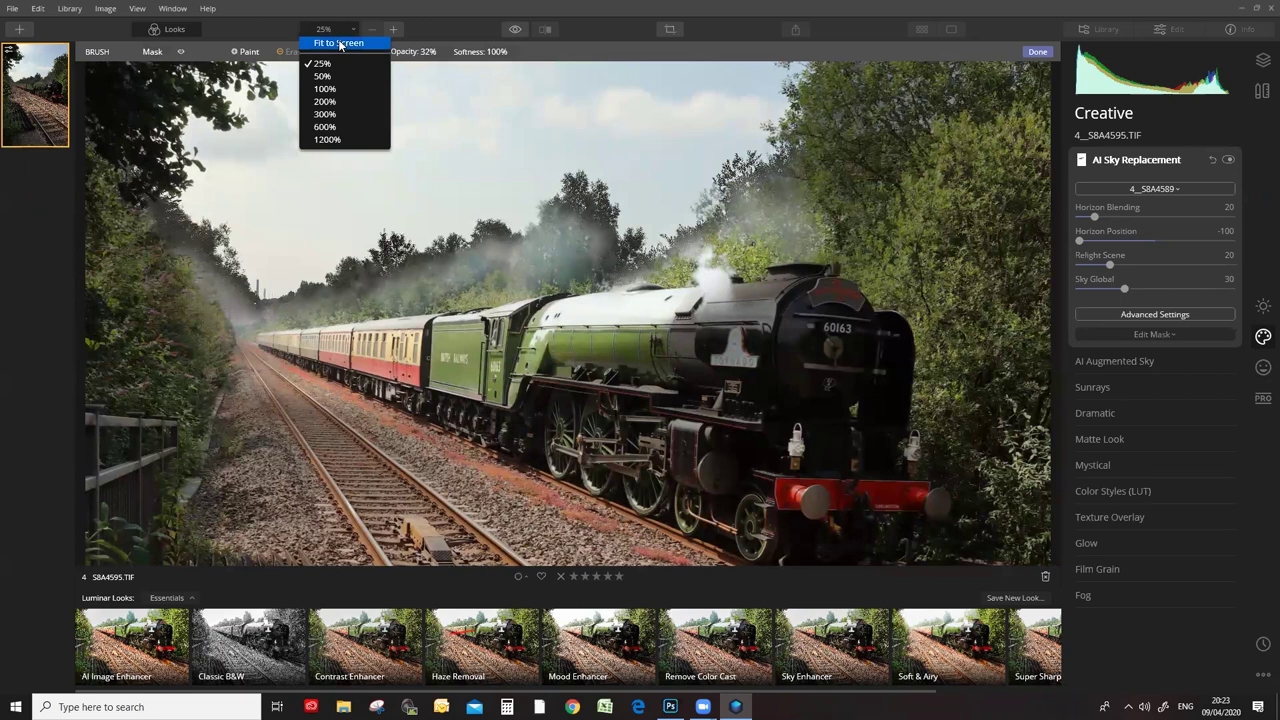
click(341, 41)
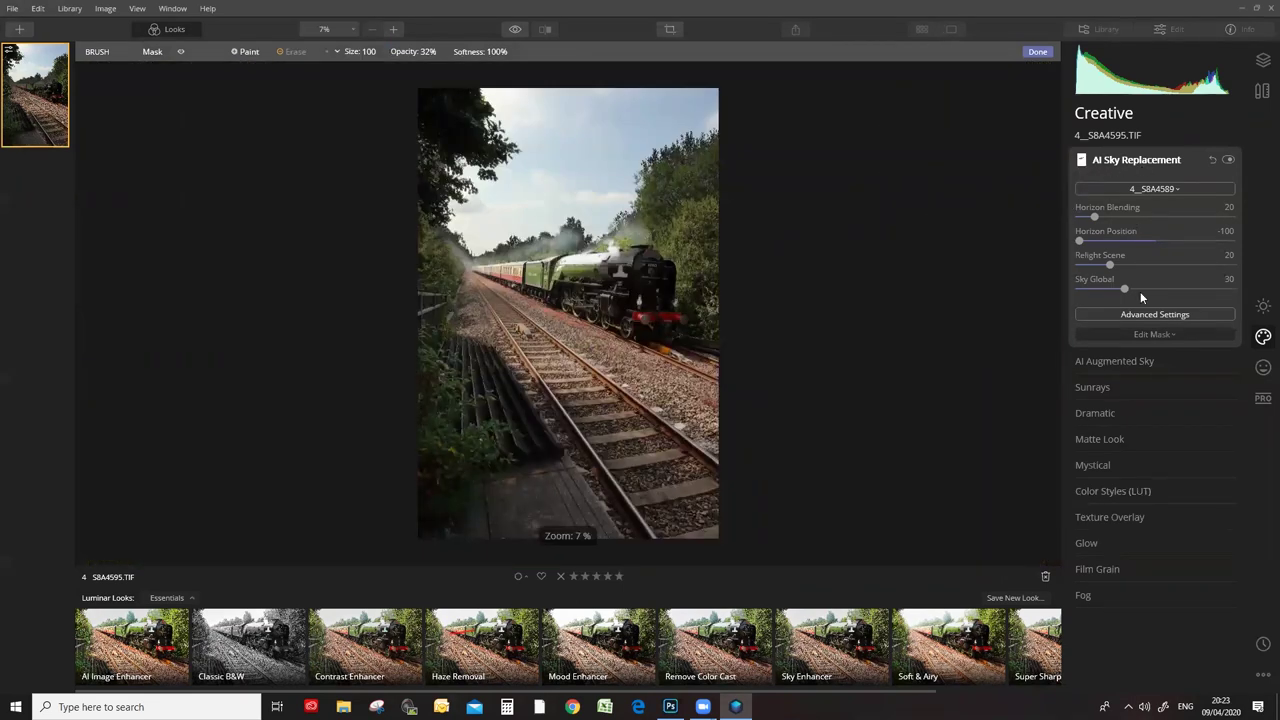
key(Return)
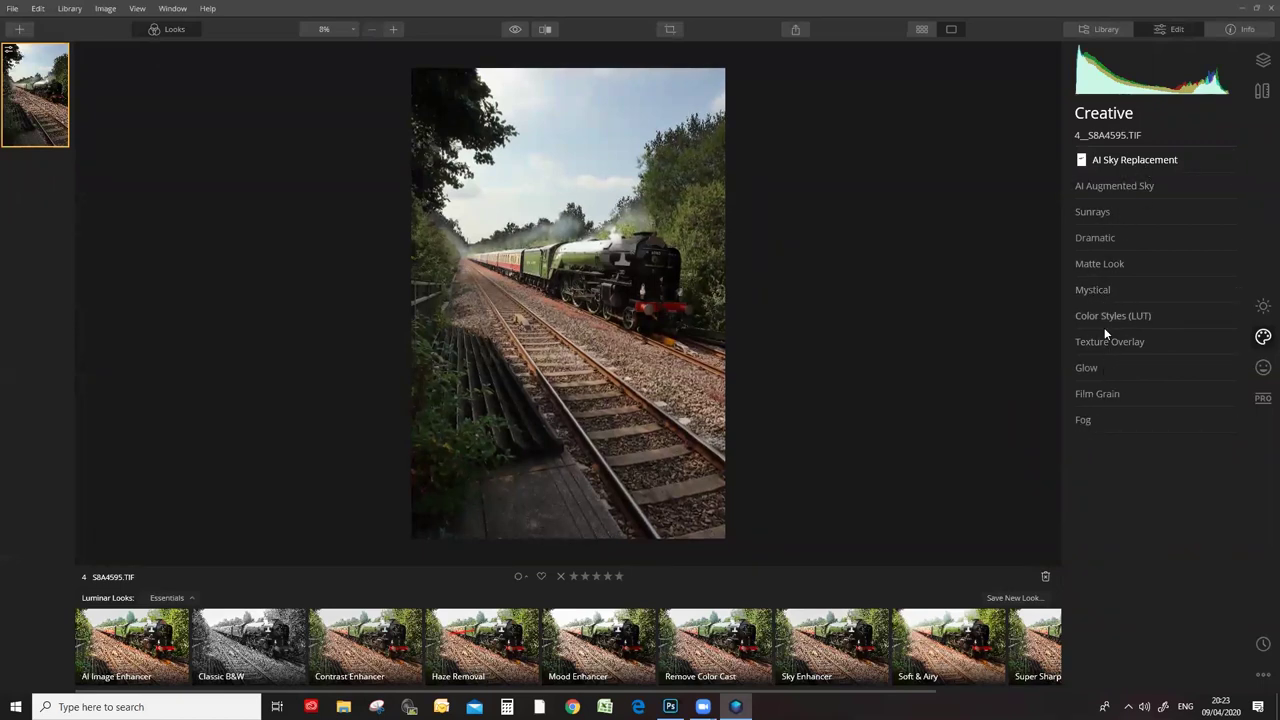
Apply the Fog effect with type Light Fog at an amount of 72.
click(1084, 421)
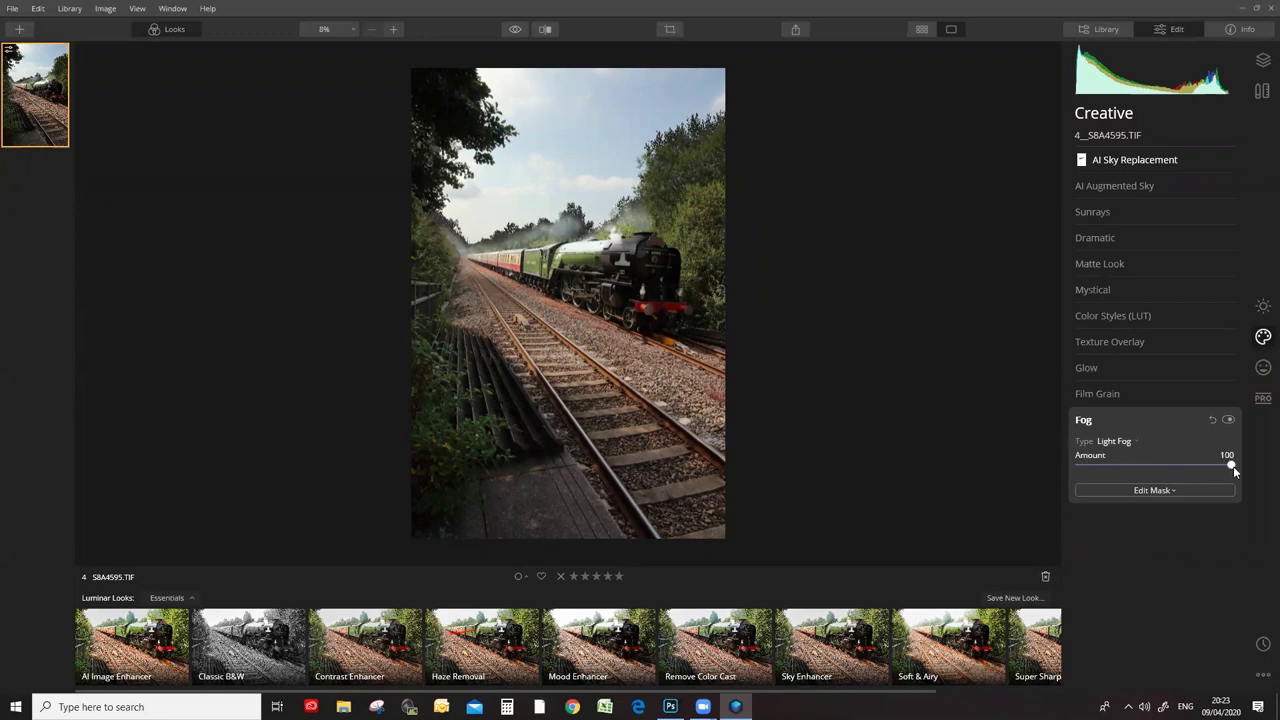
drag(1231, 467, 1205, 468)
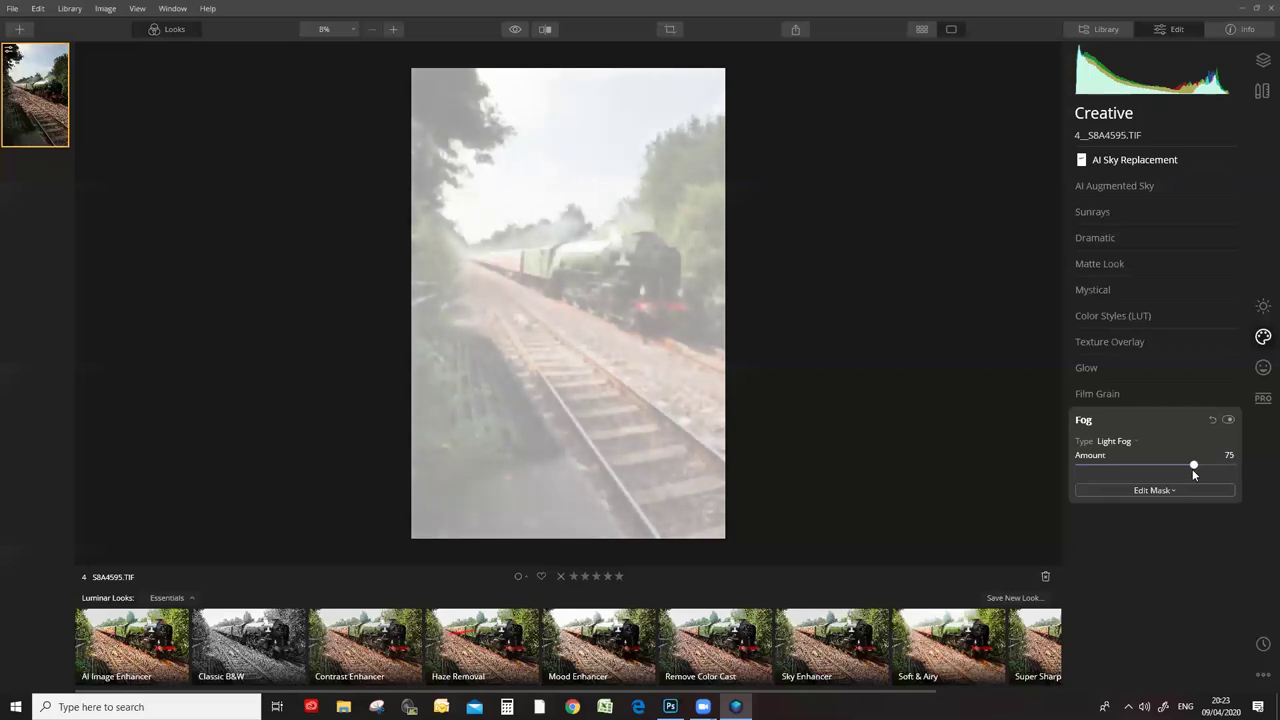
drag(1188, 469, 1188, 469)
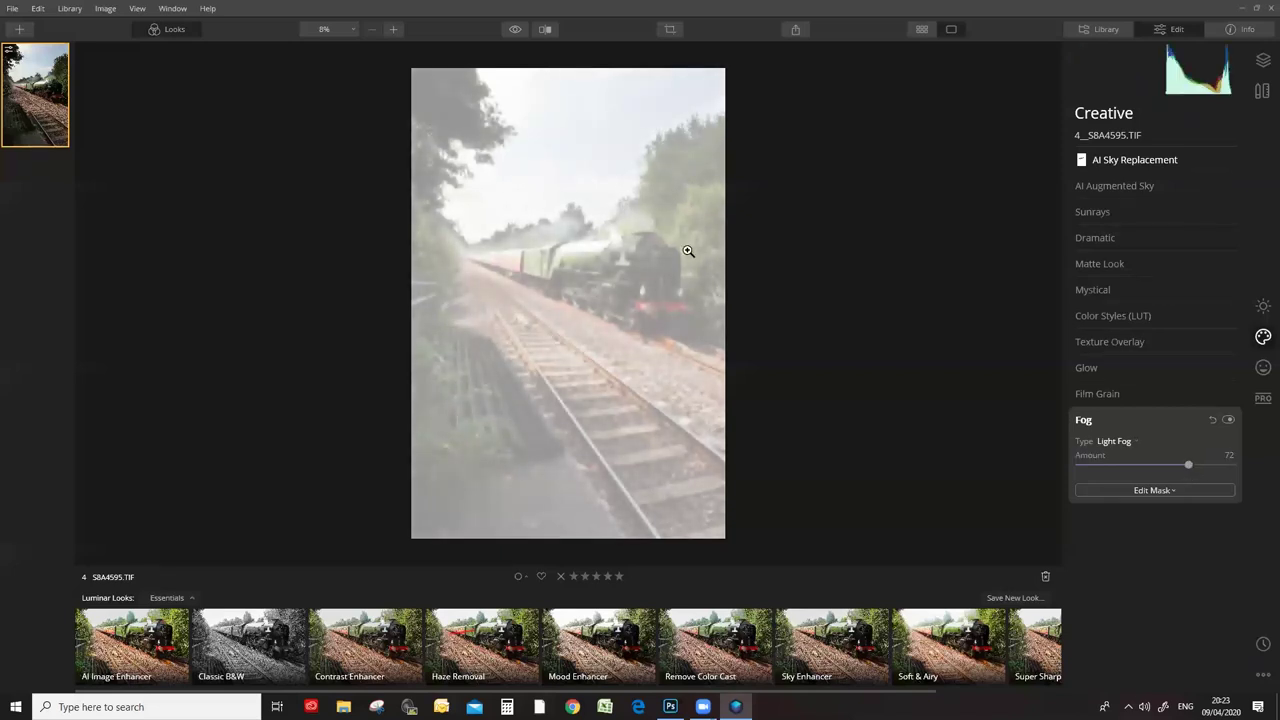
Add a brush mask to the fog and erase it from the entire photo with the brush opacity at 100%.
click(1158, 490)
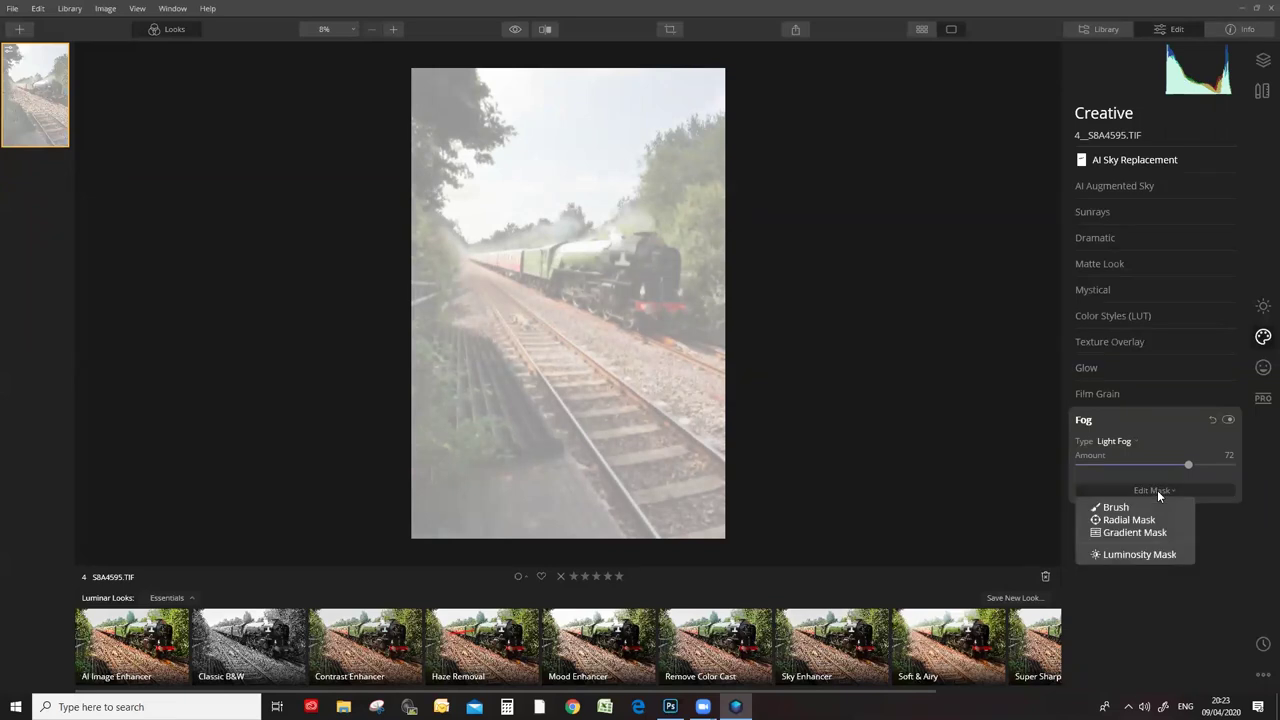
click(1128, 507)
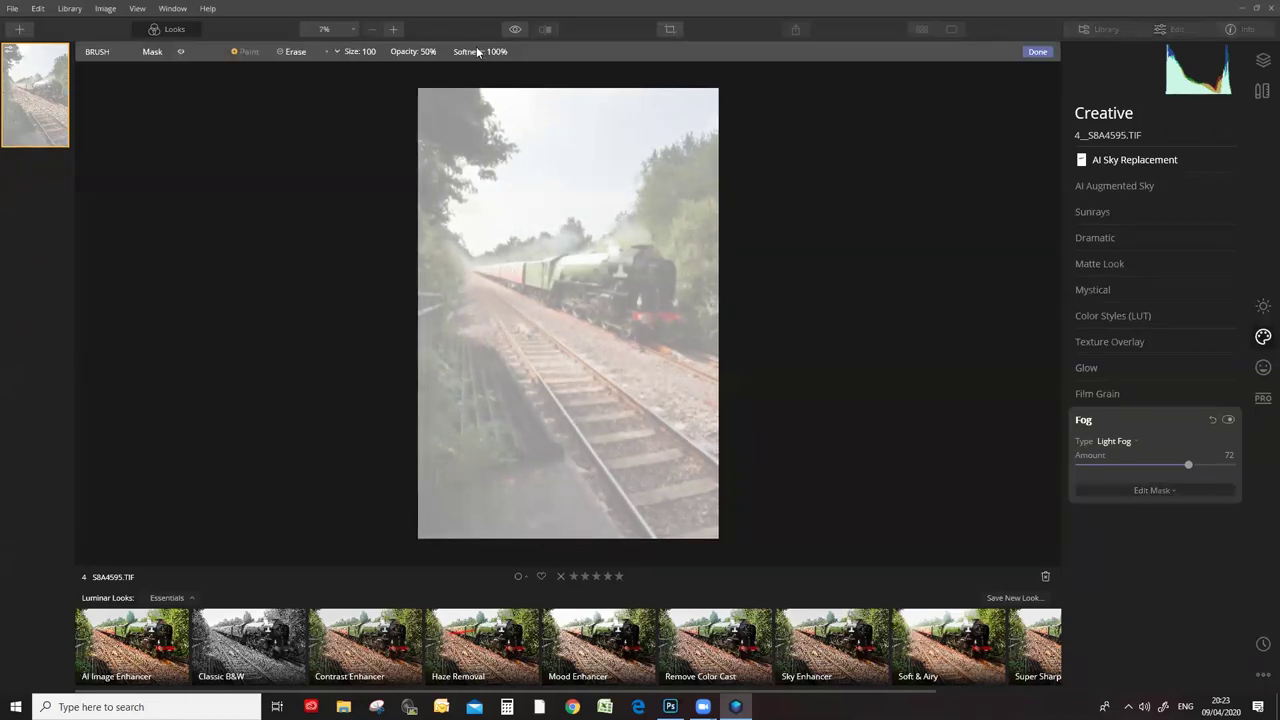
click(437, 55)
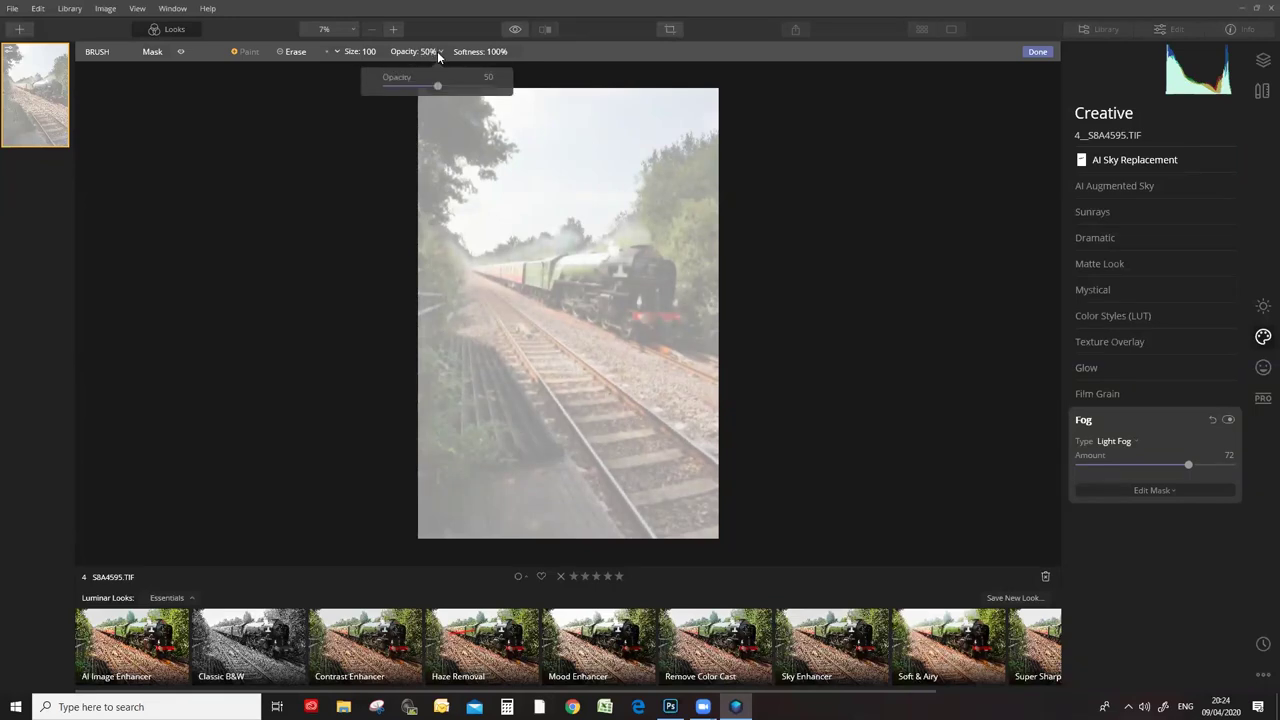
drag(437, 87, 489, 86)
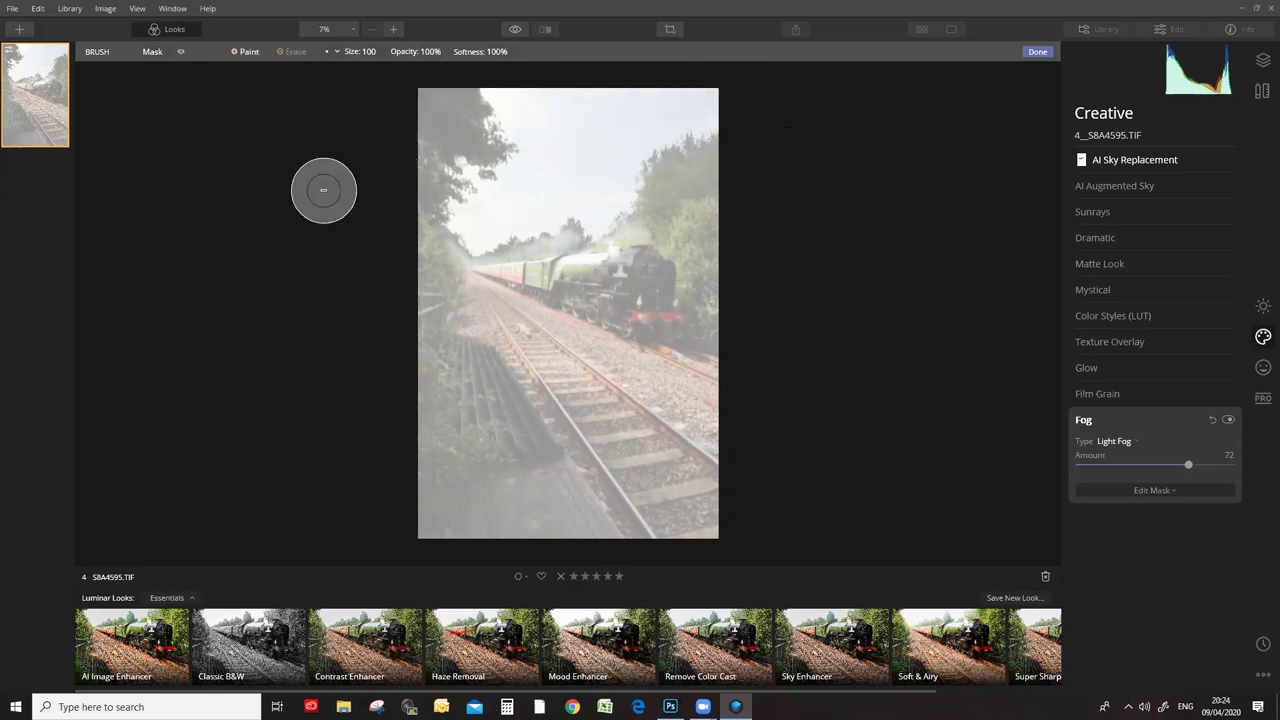
drag(674, 198, 746, 214)
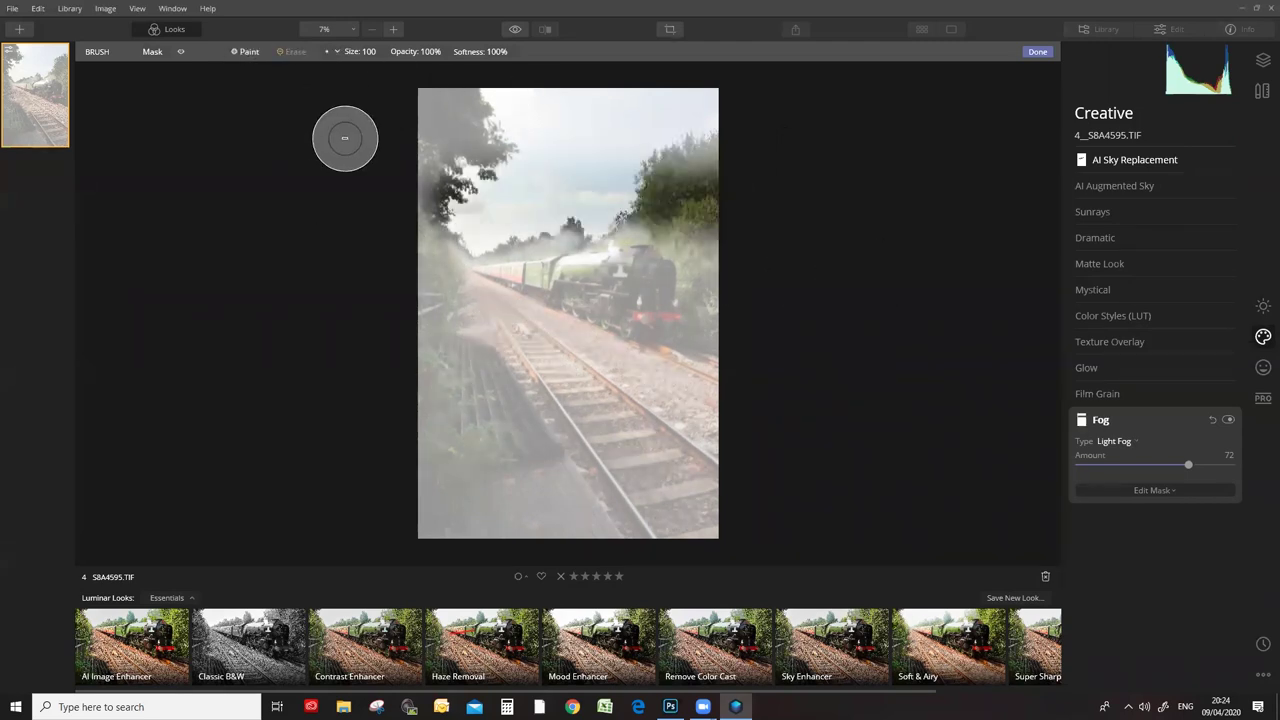
drag(460, 190, 441, 161)
mouse_move(418, 163)
mouse_down()
mouse_move(688, 159)
mouse_move(732, 138)
mouse_move(350, 118)
mouse_move(565, 101)
mouse_up()
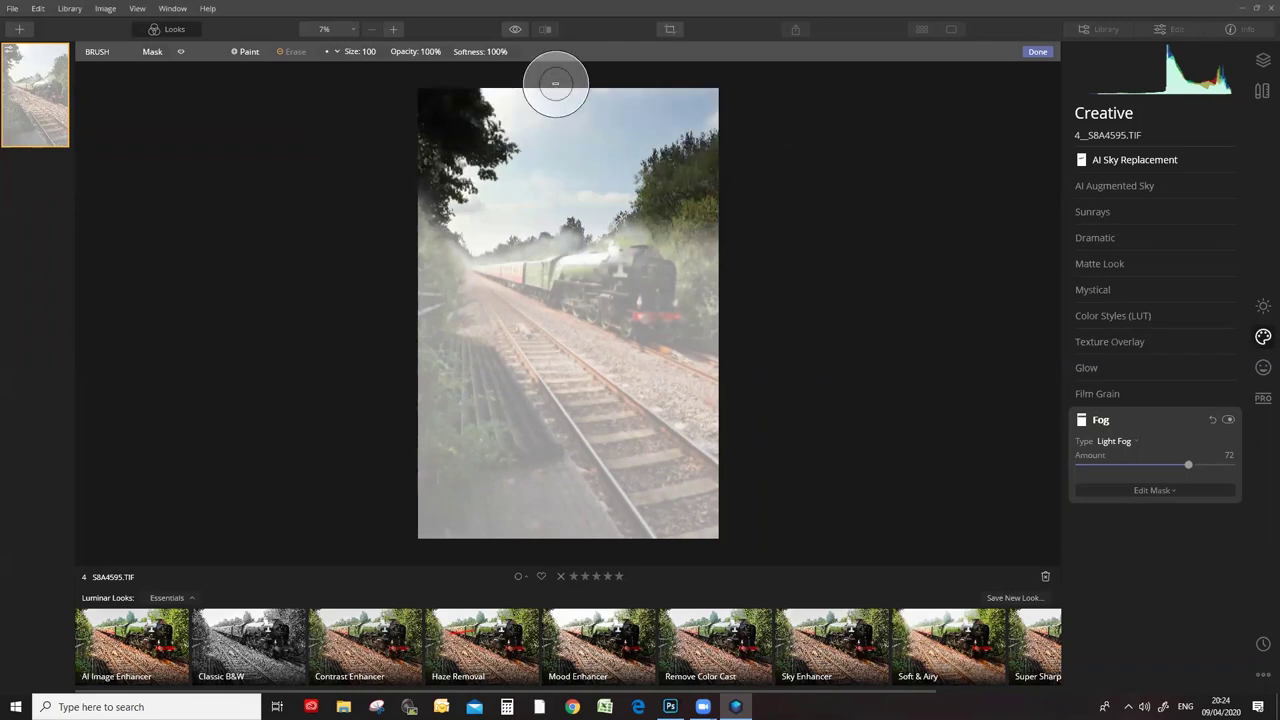
mouse_move(771, 209)
mouse_down()
mouse_move(594, 263)
mouse_move(285, 260)
mouse_move(533, 252)
mouse_move(349, 338)
mouse_move(1016, 353)
mouse_move(428, 333)
mouse_move(570, 356)
mouse_move(532, 385)
mouse_move(187, 416)
mouse_move(875, 455)
mouse_move(319, 471)
mouse_move(944, 493)
mouse_move(369, 518)
mouse_move(768, 552)
mouse_move(442, 549)
mouse_move(714, 290)
mouse_move(694, 535)
mouse_move(682, 502)
mouse_move(632, 469)
mouse_move(625, 306)
mouse_move(439, 242)
mouse_move(301, 160)
mouse_move(598, 161)
mouse_move(421, 395)
mouse_move(470, 287)
mouse_up()
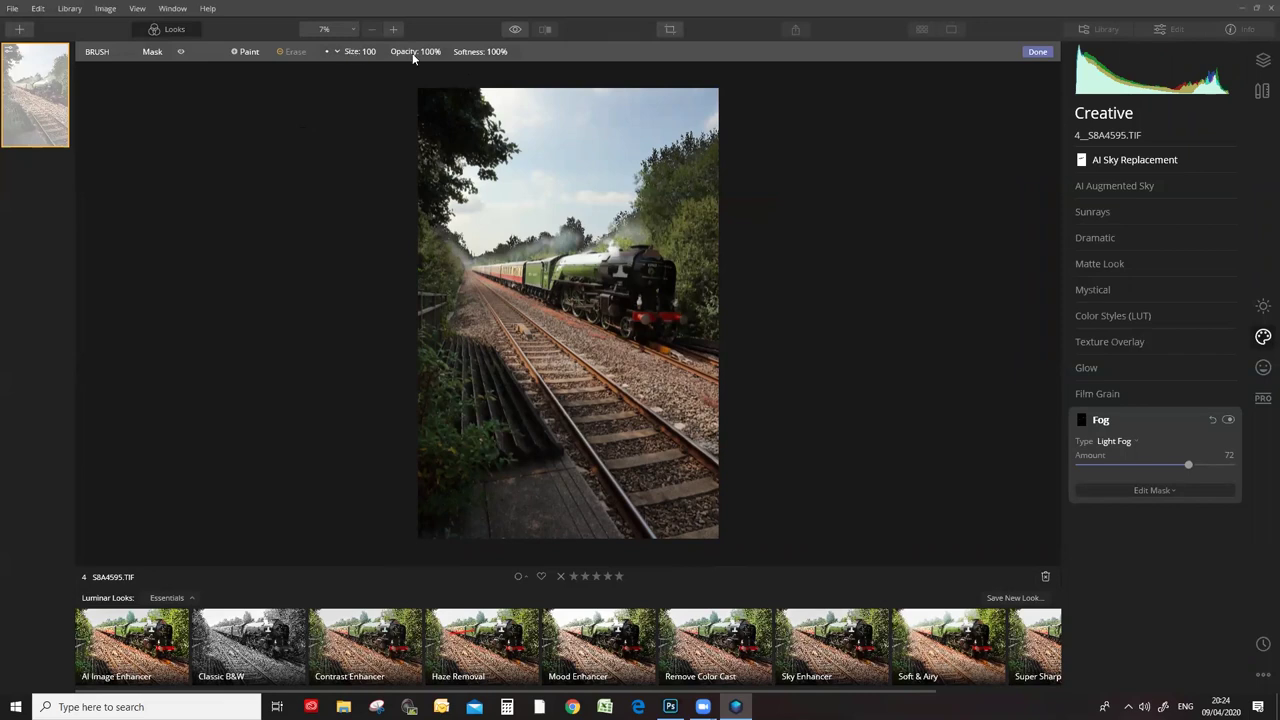
Paint fog onto the smoke beside the trees above the locomotive's funnel with brush opacity 6% and size 136.
click(430, 52)
drag(404, 86, 393, 88)
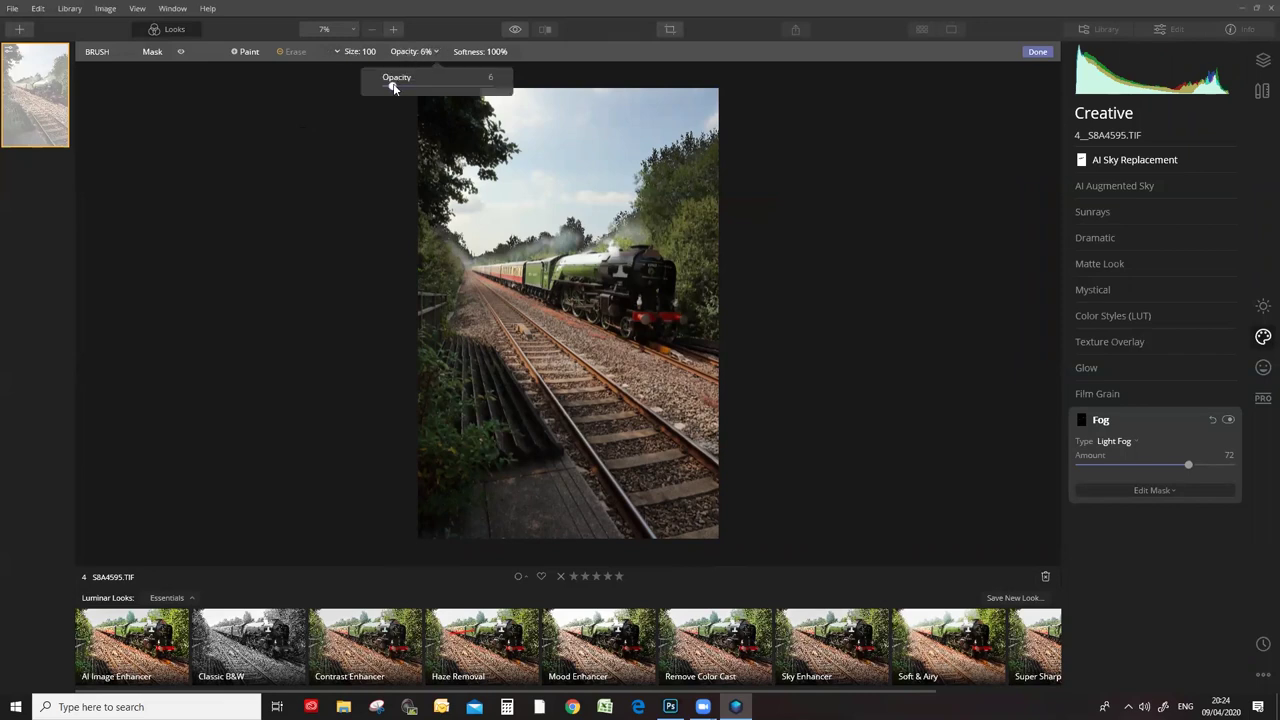
click(245, 52)
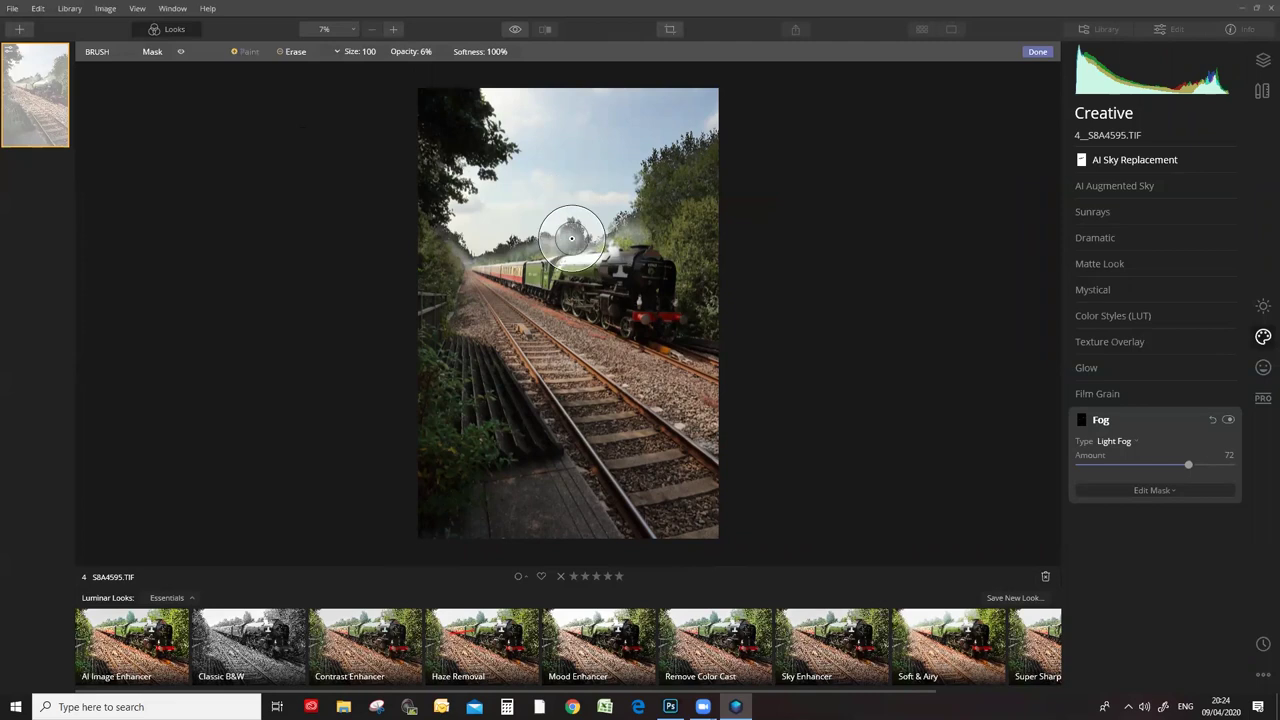
scroll(571, 238, up, 3)
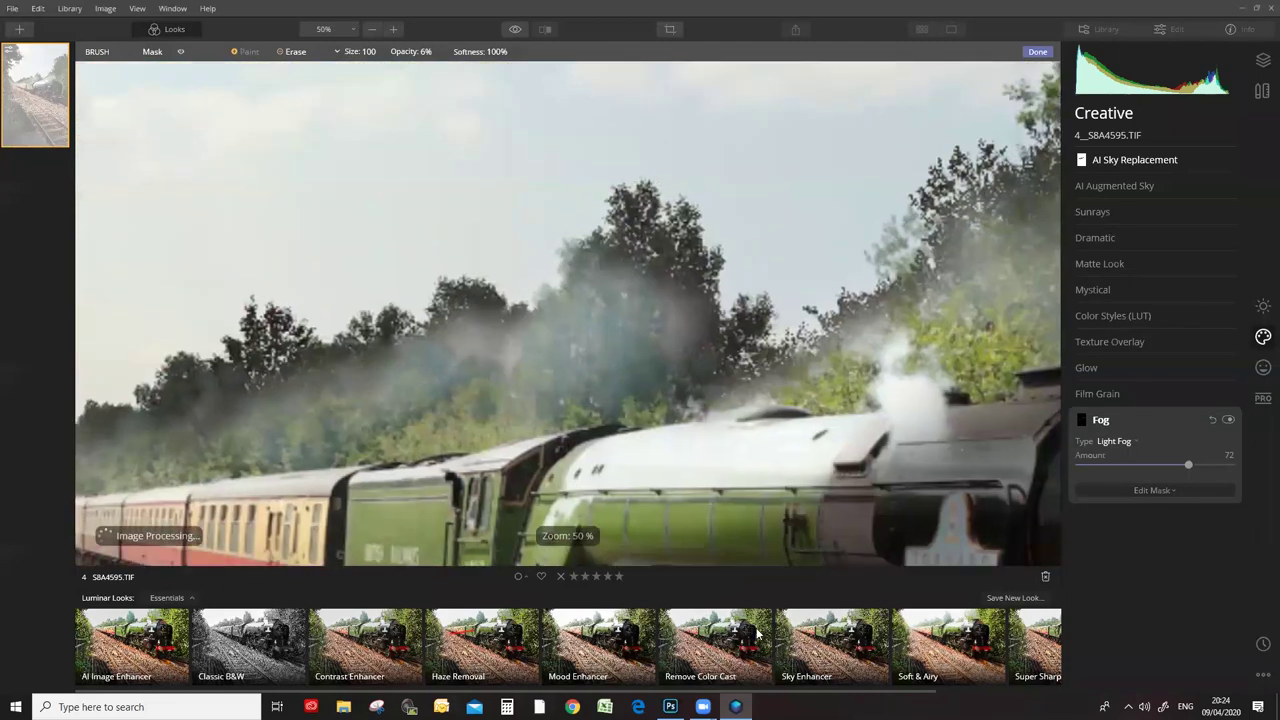
drag(813, 357, 283, 360)
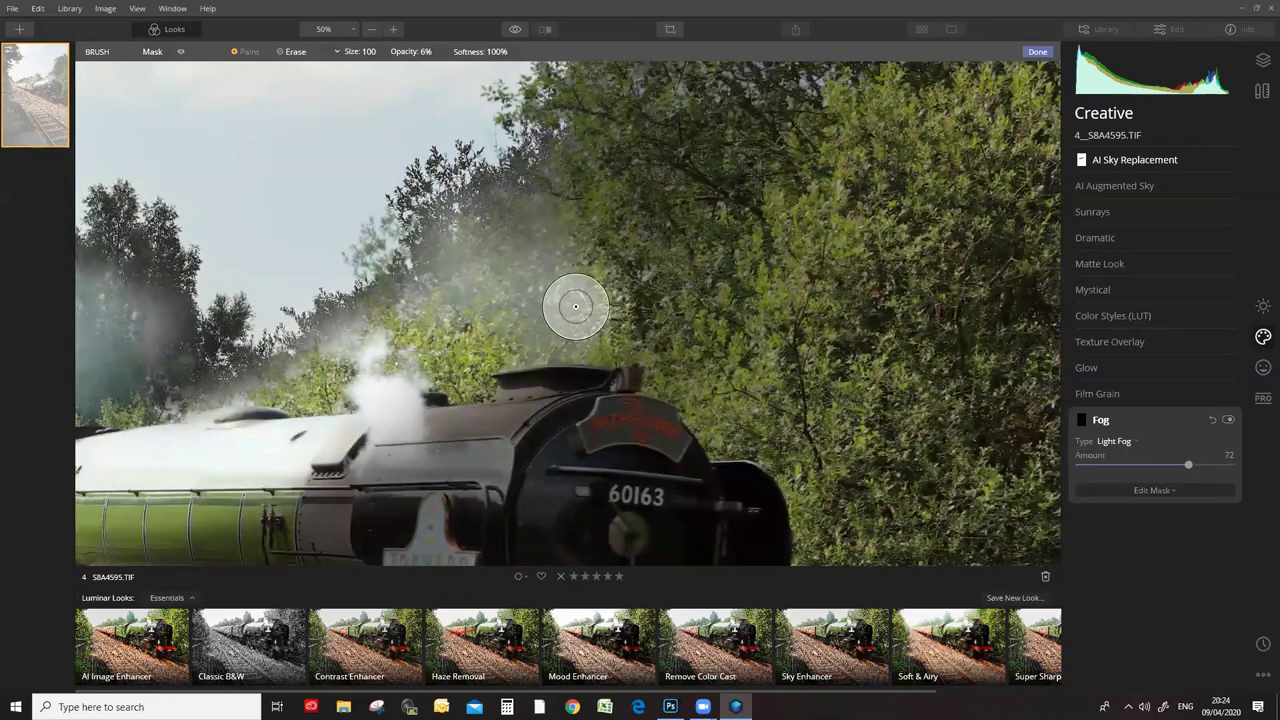
key(bracketright)
key(bracketright)
key(bracketright)
key(bracketright)
key(bracketright)
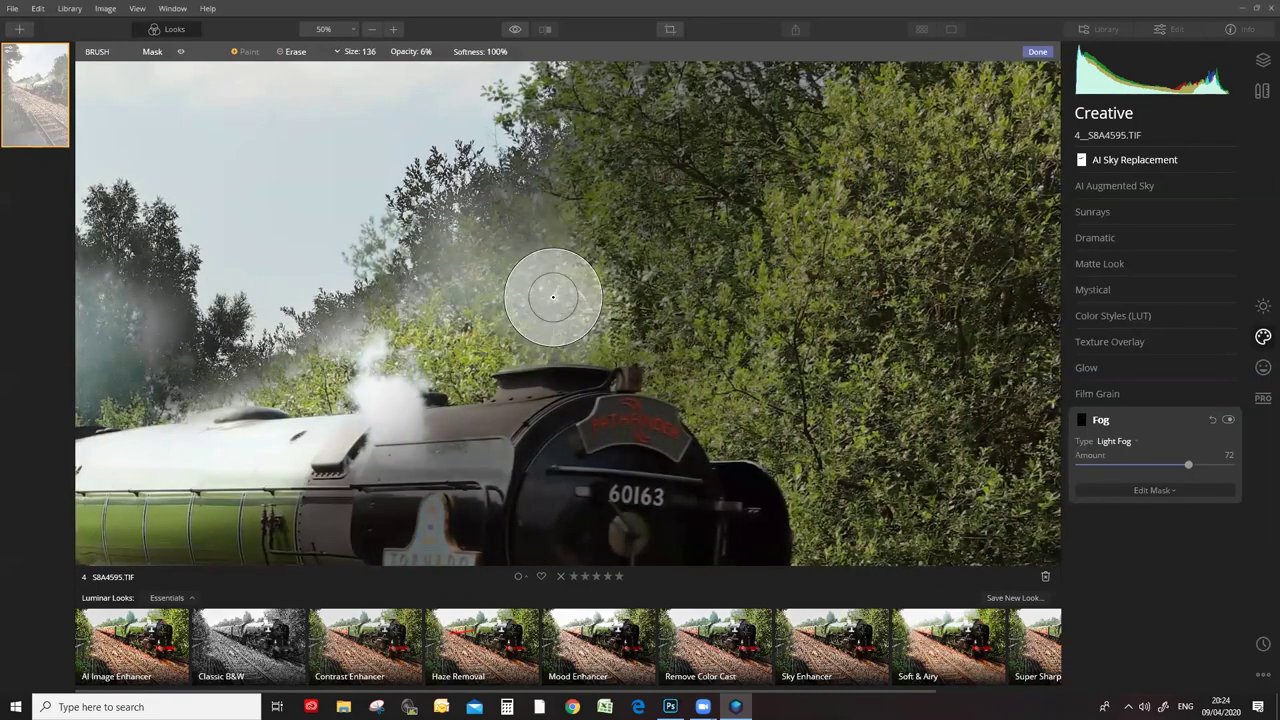
mouse_move(578, 249)
mouse_down()
mouse_move(542, 238)
mouse_move(493, 250)
mouse_move(421, 228)
mouse_move(519, 257)
mouse_move(520, 224)
mouse_move(320, 217)
mouse_move(450, 260)
mouse_up()
Enlarge the brush to 196 and paint faint fog over the smoke and trees behind the boiler.
key(bracketright)
key(bracketright)
key(bracketright)
key(bracketright)
key(bracketright)
mouse_move(320, 267)
mouse_down()
mouse_move(230, 268)
mouse_move(355, 287)
mouse_move(473, 255)
mouse_move(252, 257)
mouse_move(449, 249)
mouse_move(331, 274)
mouse_up()
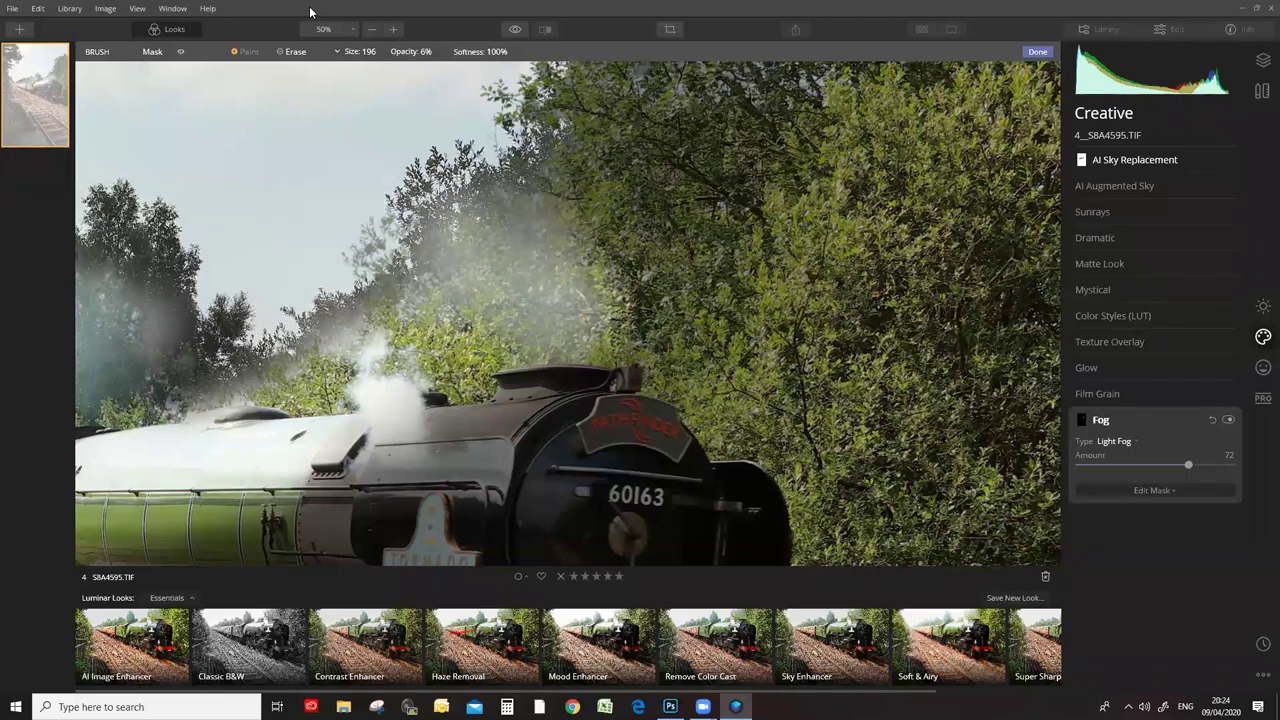
click(371, 30)
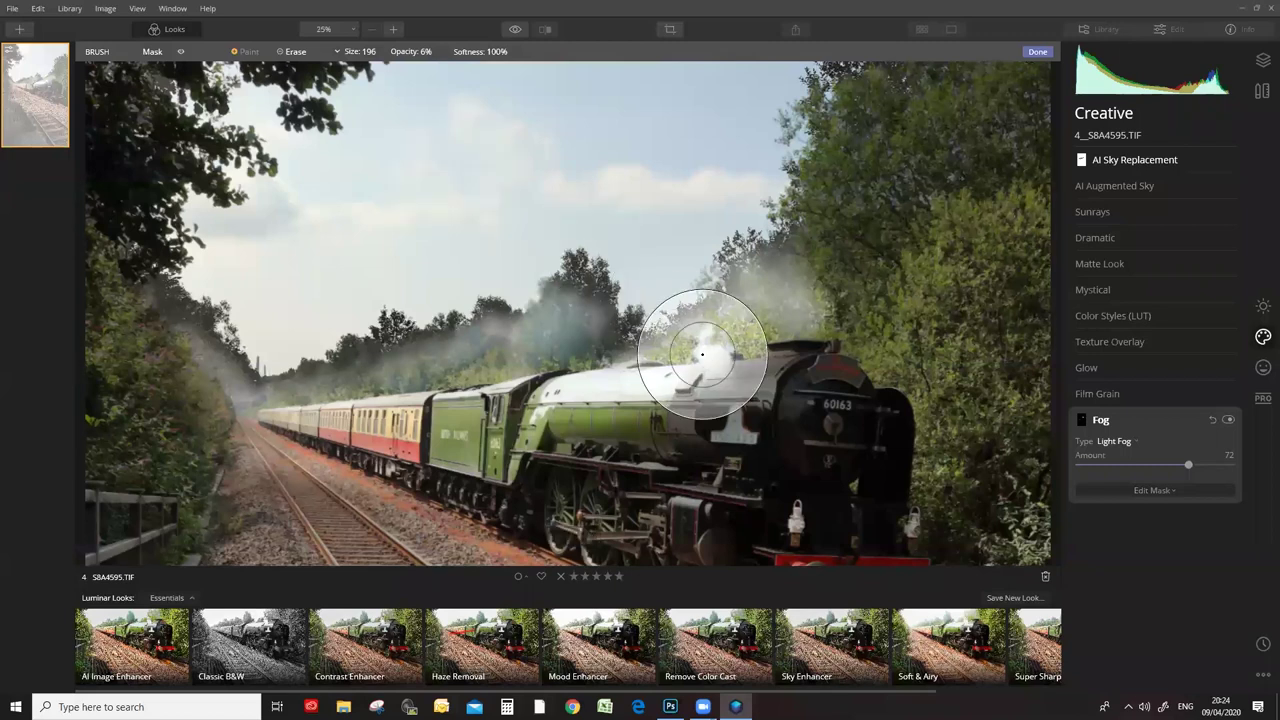
drag(595, 307, 586, 306)
Set the brush size to 124 and opacity to 42%, and paint fog over the smoke trail between the funnel and carriages.
key(bracketleft)
key(bracketleft)
key(bracketleft)
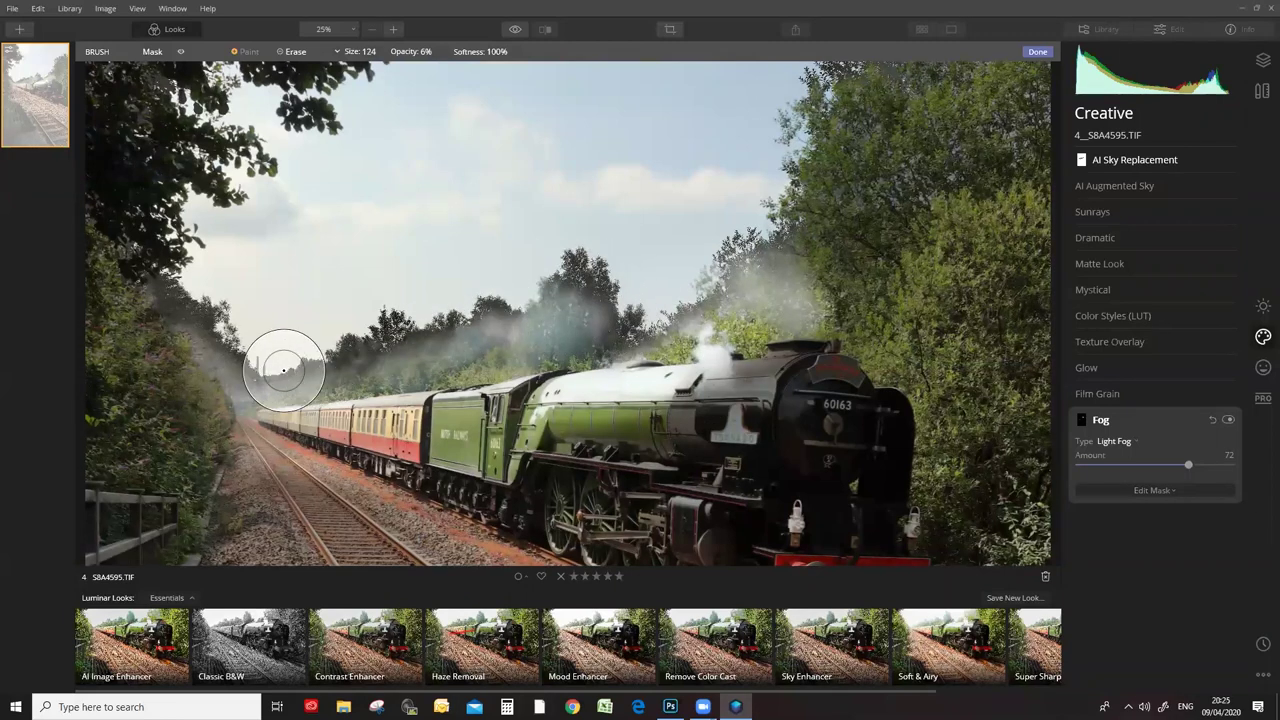
key(bracketleft)
key(bracketleft)
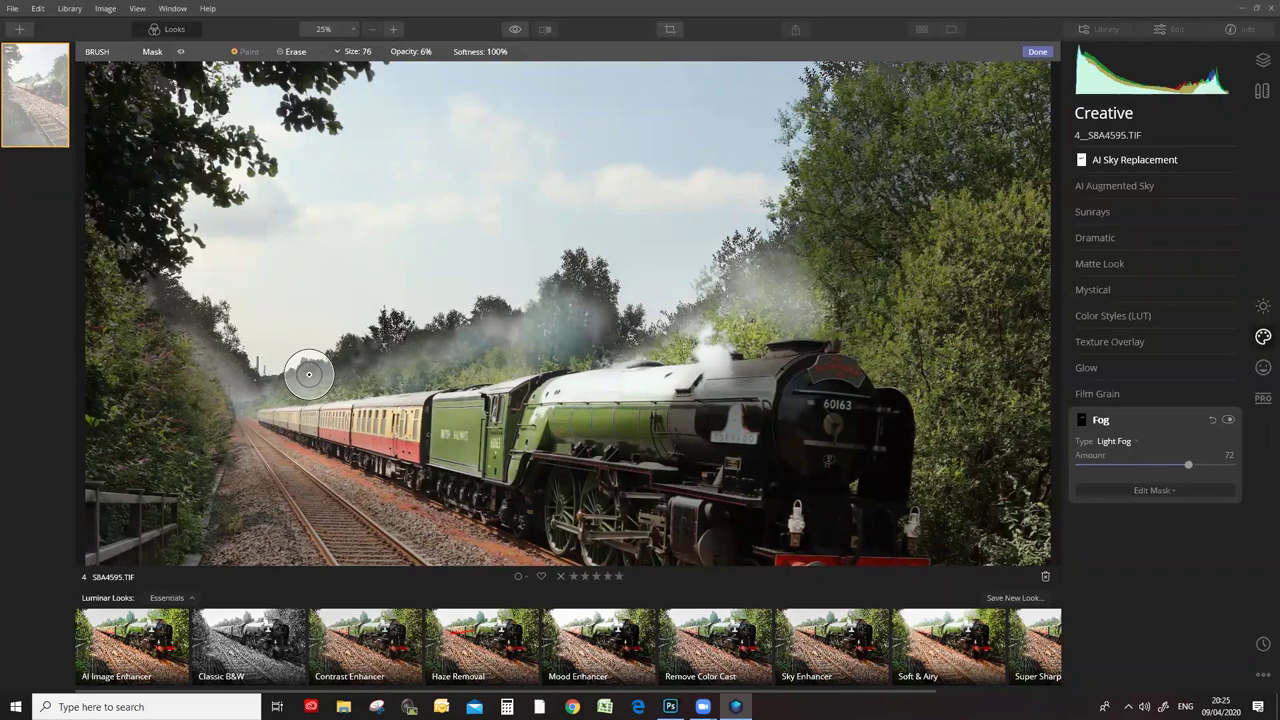
key(bracketright)
key(bracketright)
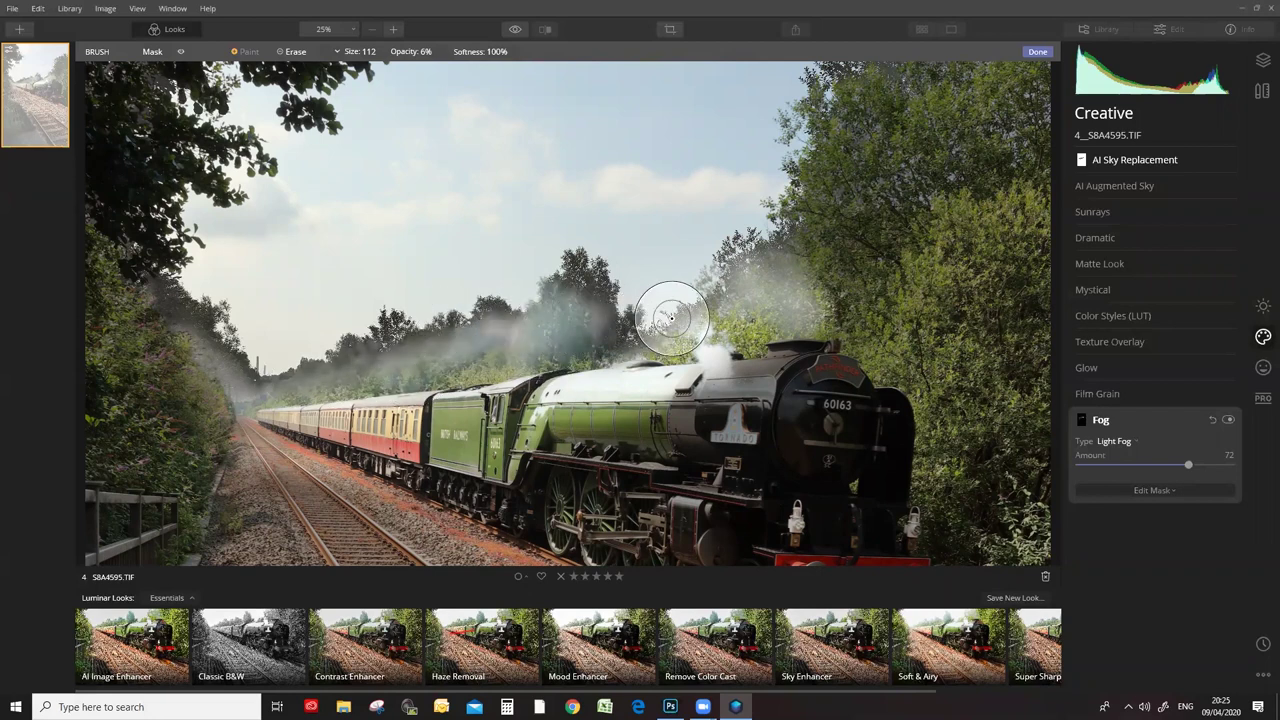
key(bracketright)
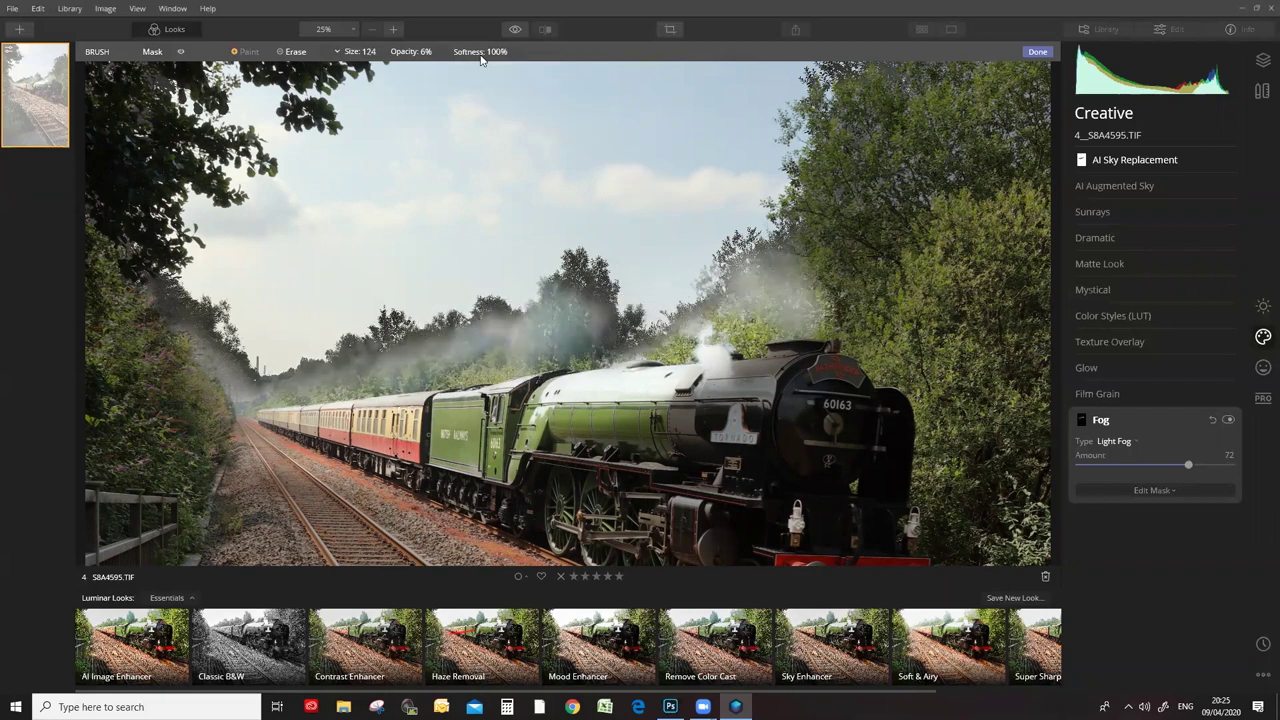
click(434, 53)
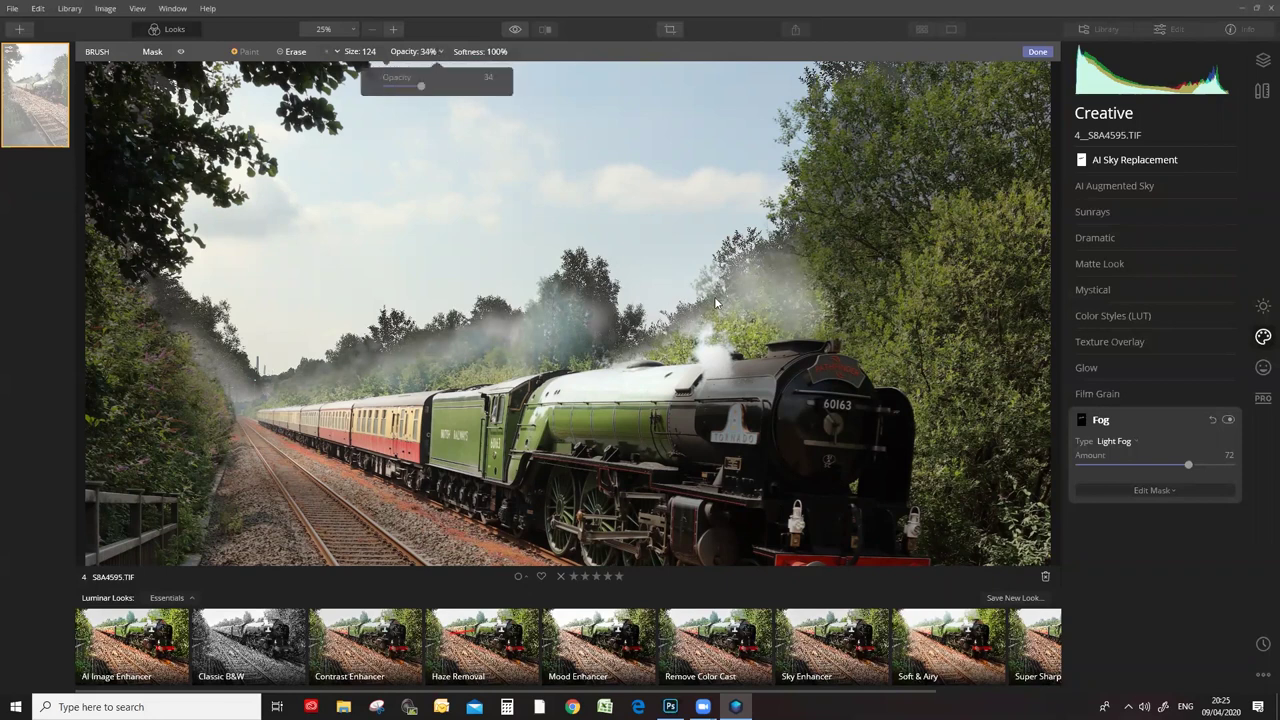
drag(412, 80, 430, 85)
mouse_move(721, 335)
mouse_down()
mouse_move(766, 300)
mouse_move(737, 286)
mouse_move(574, 303)
mouse_move(517, 326)
mouse_move(463, 323)
mouse_move(285, 363)
mouse_move(303, 346)
mouse_move(389, 345)
mouse_move(514, 309)
mouse_move(691, 304)
mouse_move(780, 277)
mouse_move(797, 289)
mouse_up()
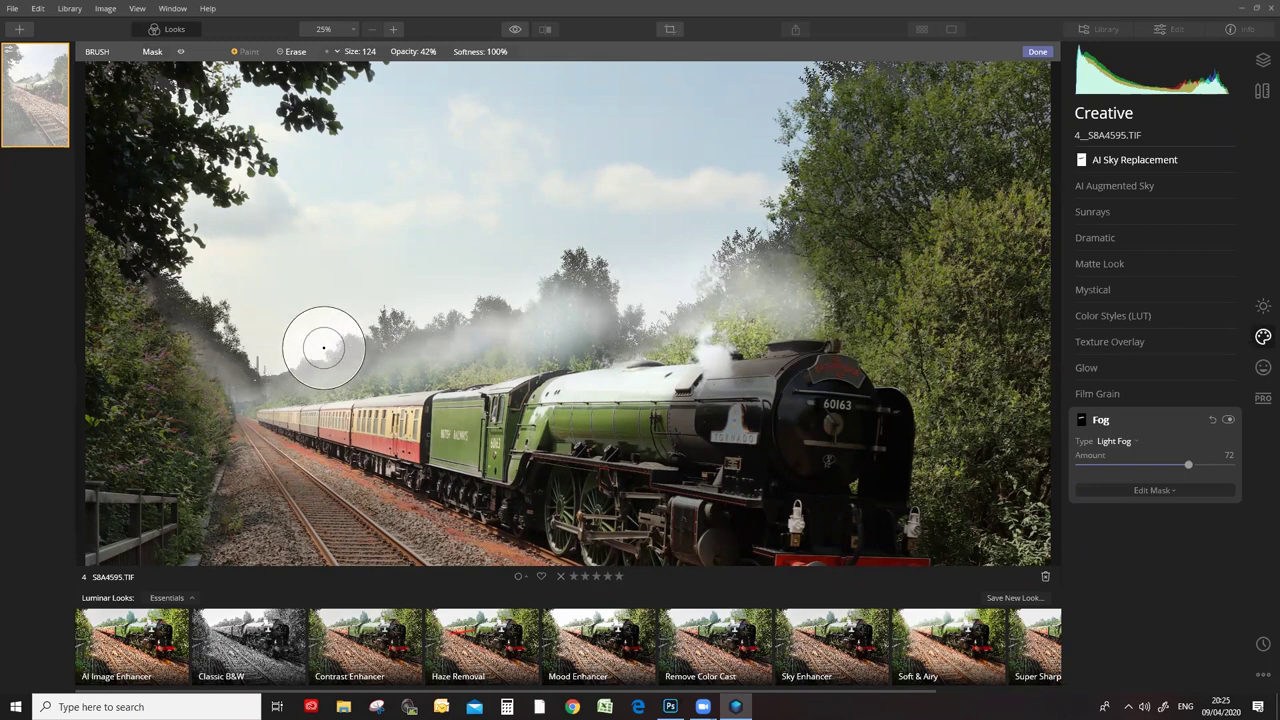
drag(465, 340, 677, 314)
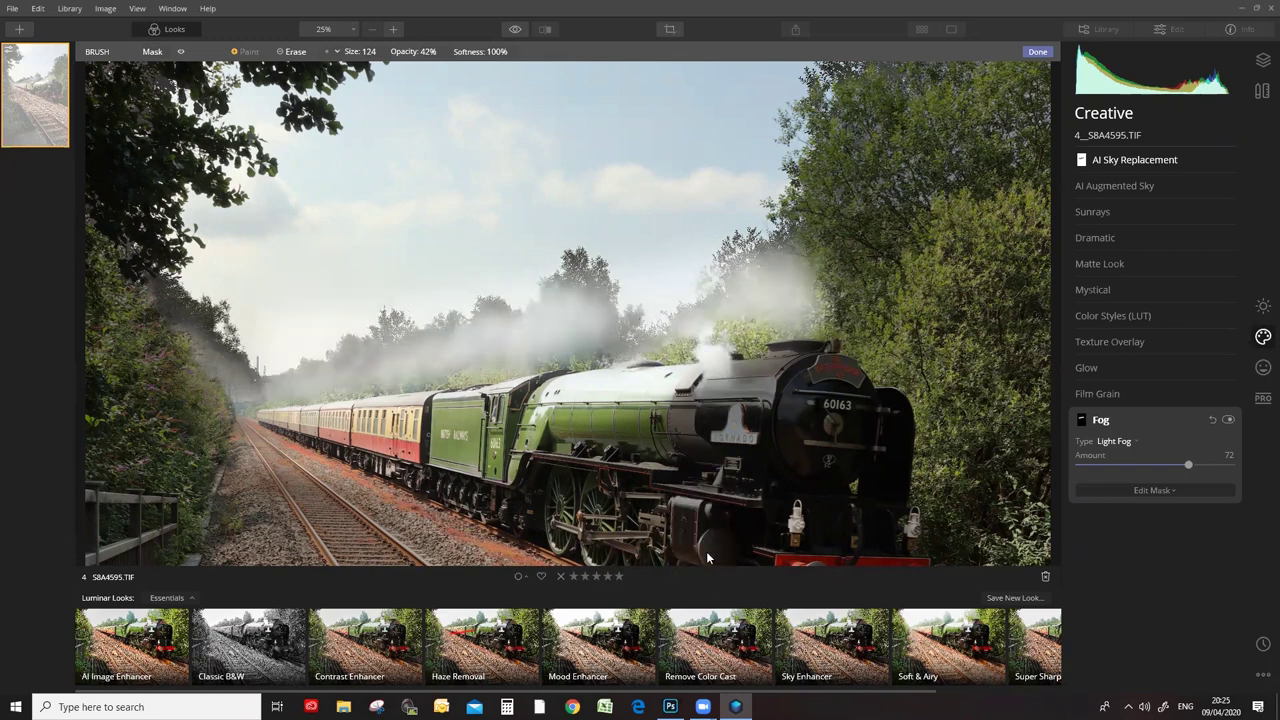
Build up the fog over the funnel smoke and the trees behind the boiler at 42% opacity.
mouse_move(746, 447)
mouse_down()
mouse_move(757, 386)
mouse_move(762, 401)
mouse_up()
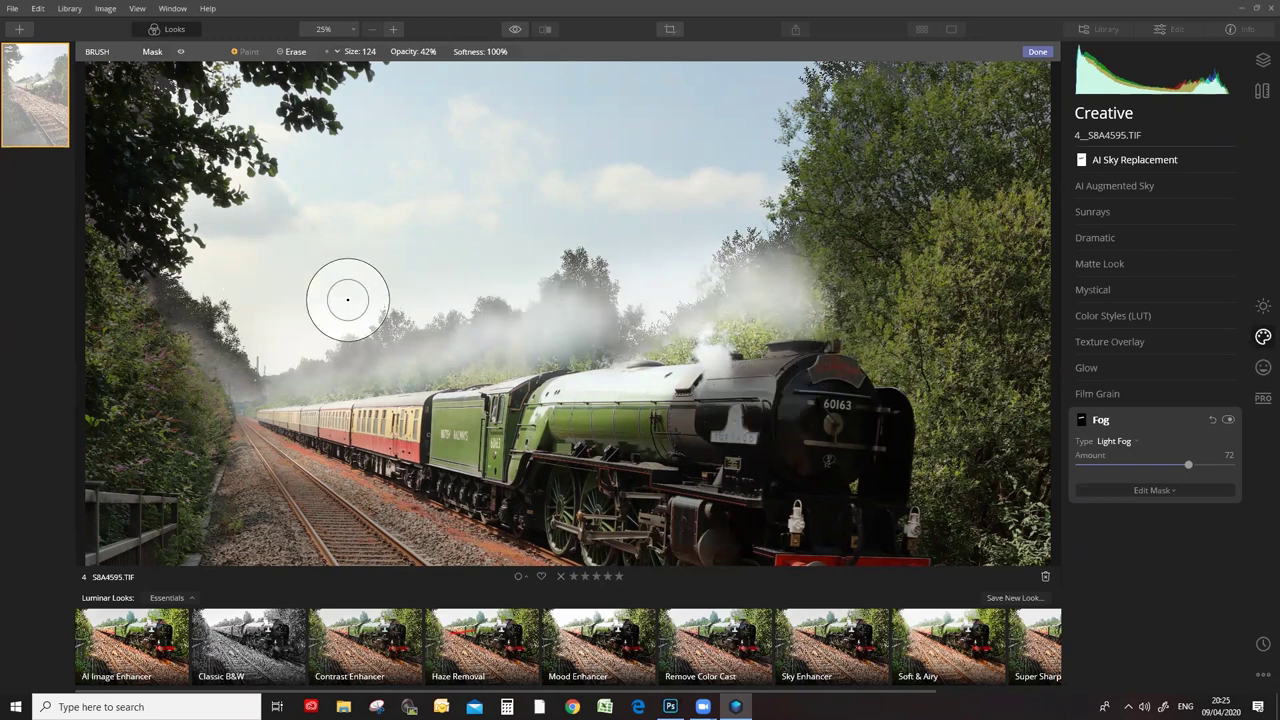
mouse_move(686, 314)
mouse_down()
mouse_move(640, 294)
mouse_move(722, 299)
mouse_move(617, 300)
mouse_up()
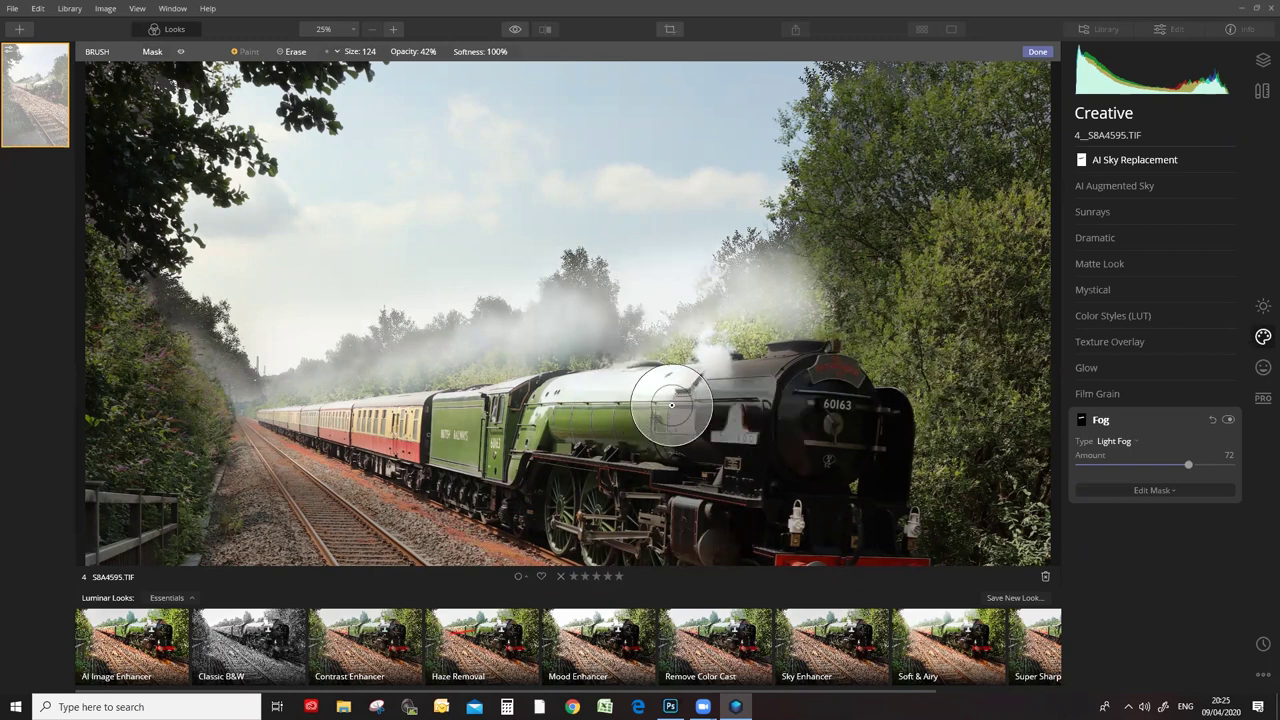
drag(740, 286, 783, 286)
mouse_move(689, 286)
mouse_down()
mouse_move(637, 290)
mouse_move(700, 324)
mouse_move(609, 303)
mouse_up()
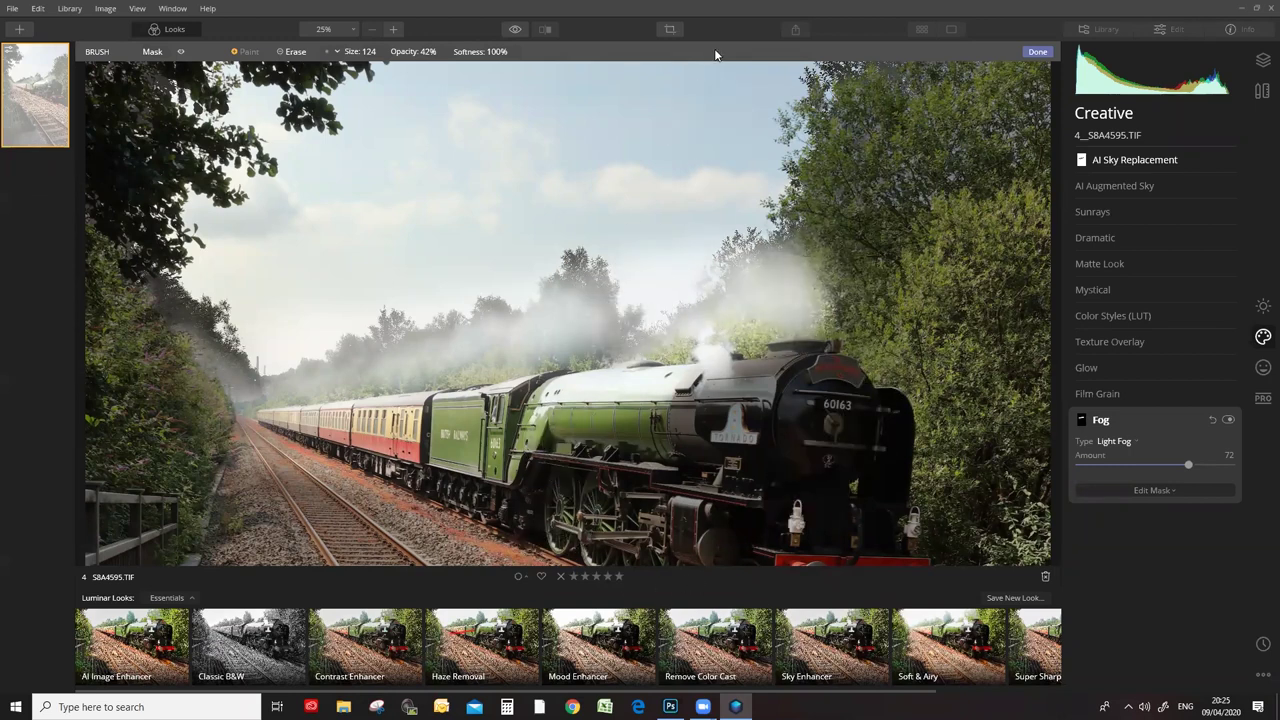
Fit the photo to the screen, set the brush size to 76 and paint fog along the smoke trailing above the carriages.
click(354, 29)
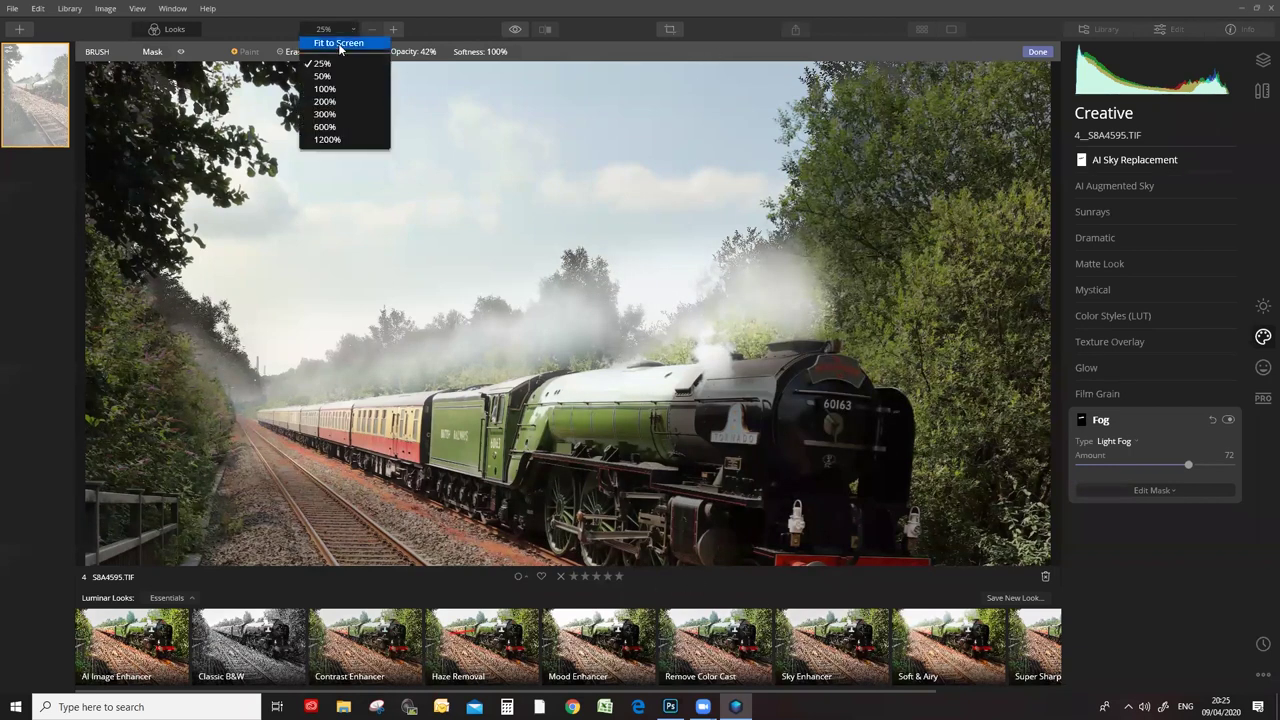
click(335, 40)
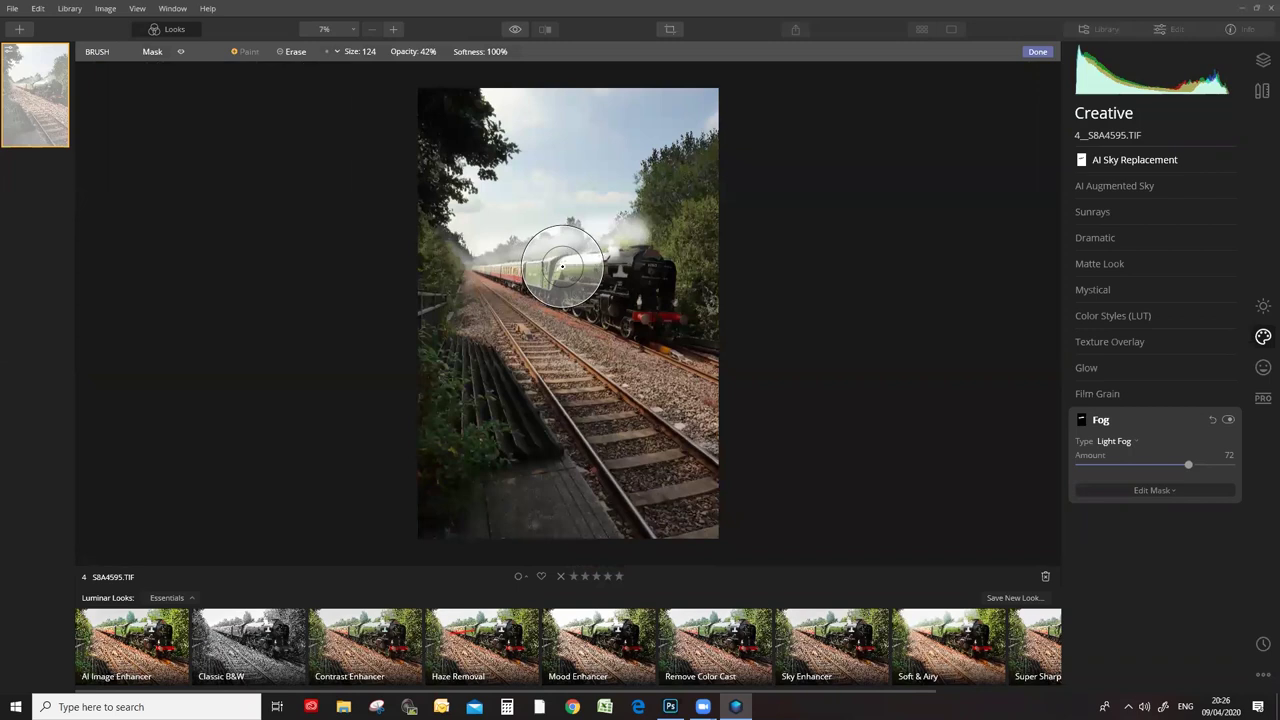
key(bracketleft)
key(bracketleft)
key(bracketleft)
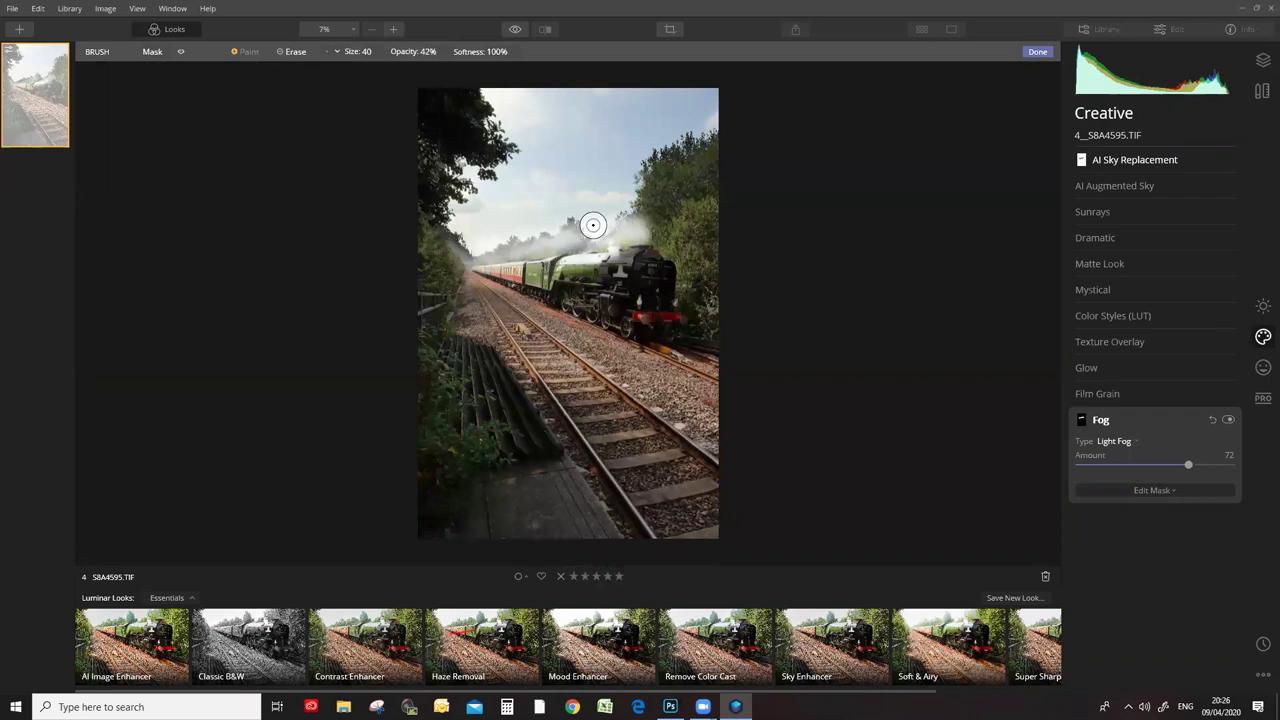
key(bracketright)
key(bracketright)
key(bracketright)
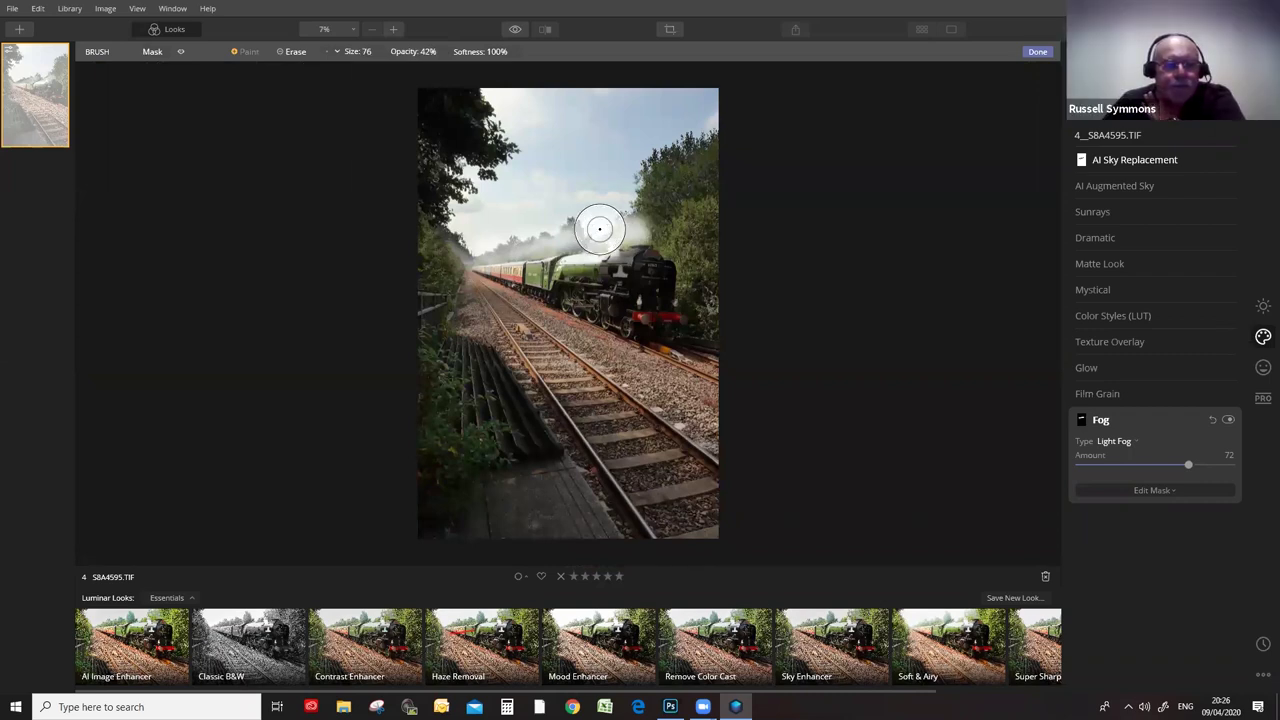
mouse_move(578, 230)
mouse_down()
mouse_move(603, 229)
mouse_move(451, 254)
mouse_move(547, 237)
mouse_move(480, 243)
mouse_up()
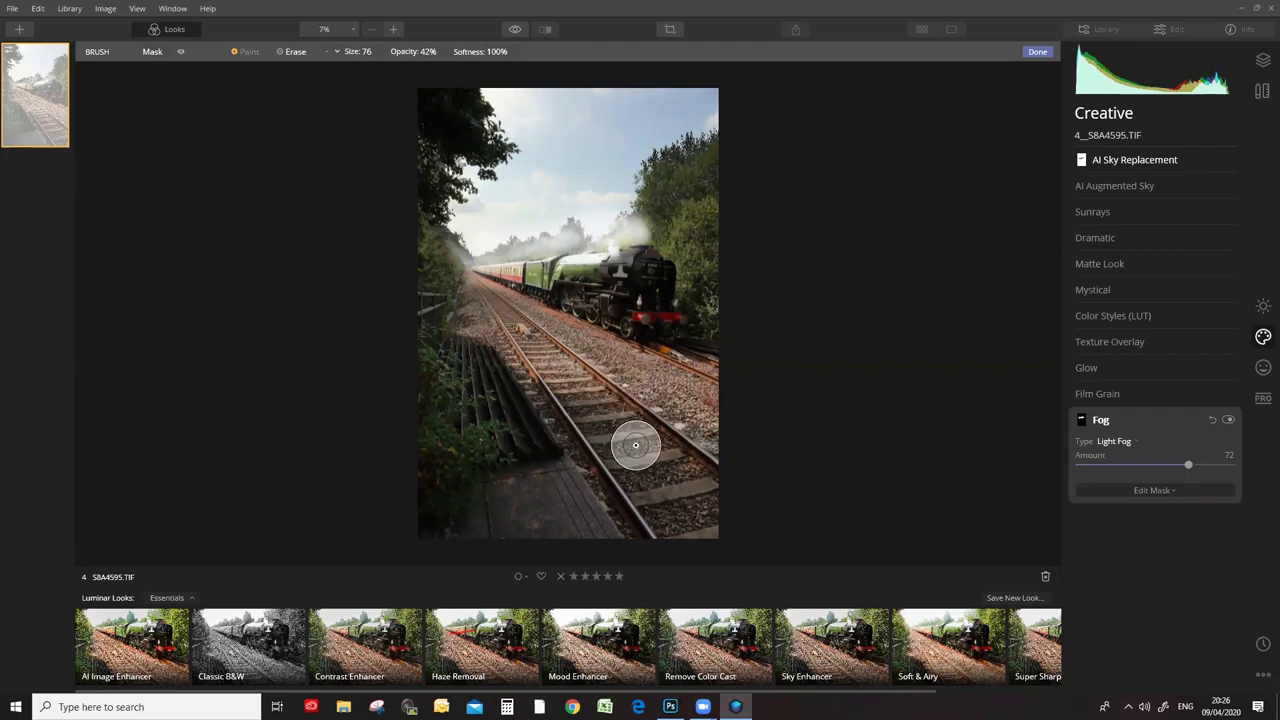
Enlarge the brush to 112 and paint fog across the smoke line towards the far end of the train.
key(bracketright)
key(bracketright)
key(bracketright)
key(bracketright)
drag(598, 243, 487, 233)
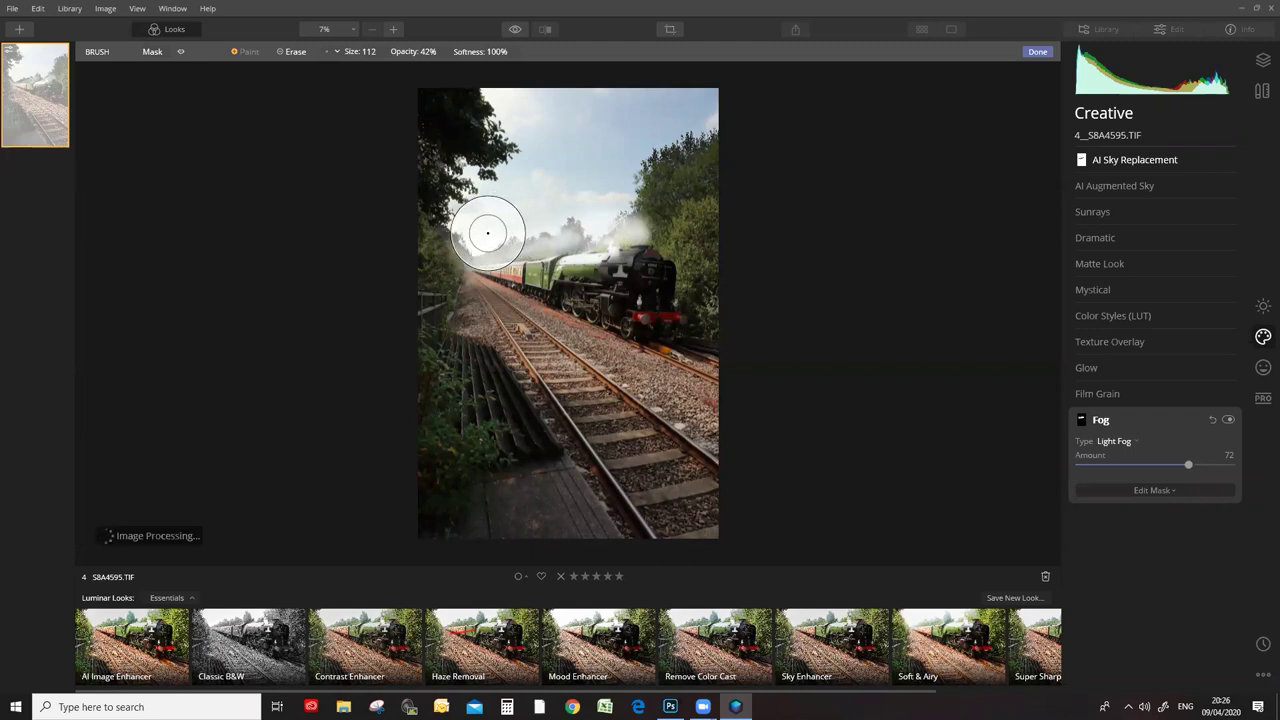
Reduce the brush size to 64 and paint more fog into the smoke just behind the funnel.
key(bracketleft)
key(bracketleft)
key(bracketleft)
key(bracketleft)
key(bracketleft)
key(bracketleft)
drag(623, 232, 566, 237)
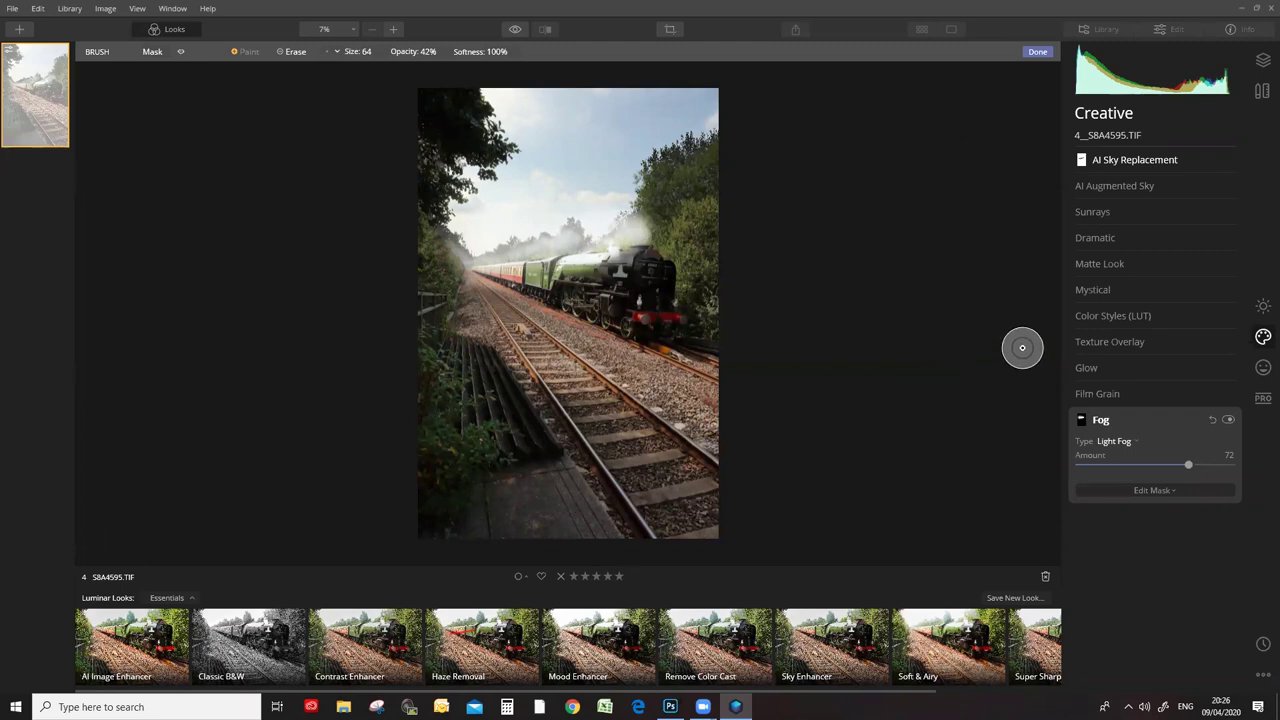
Set the Light adjustment's Shadows to 29 and lower its Highlights slightly.
click(1262, 307)
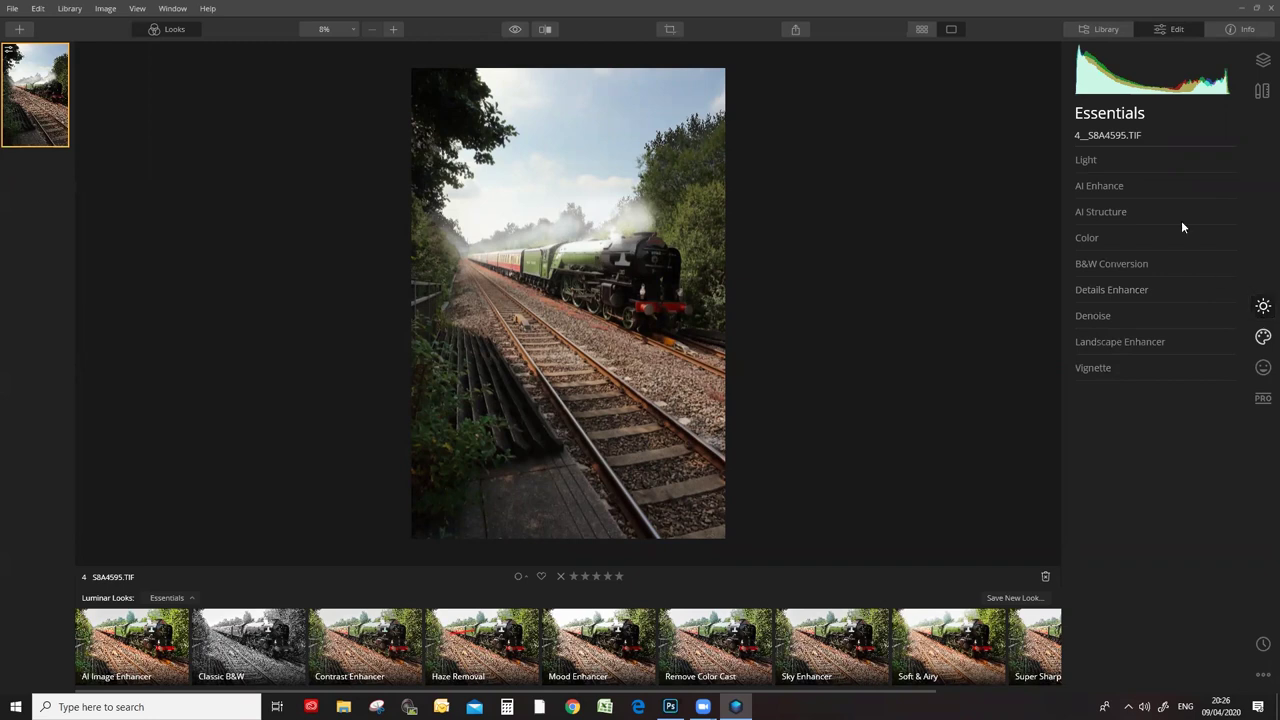
click(1110, 168)
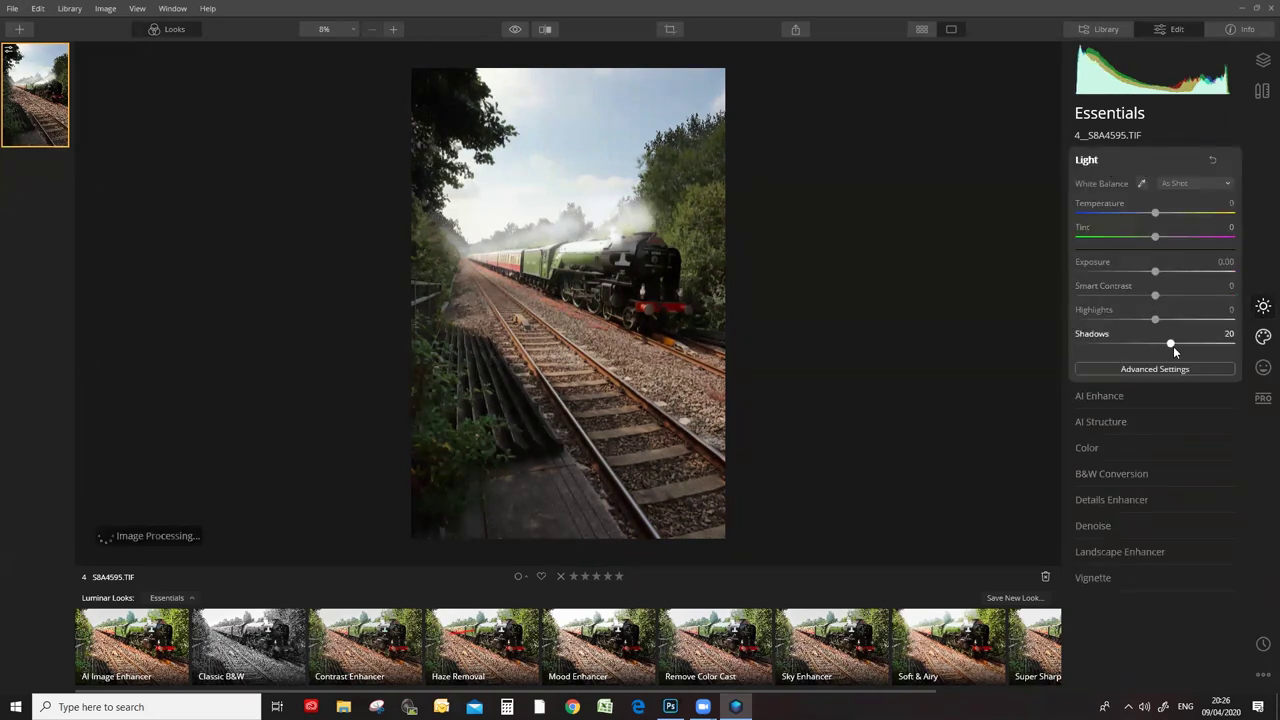
drag(1174, 347, 1178, 343)
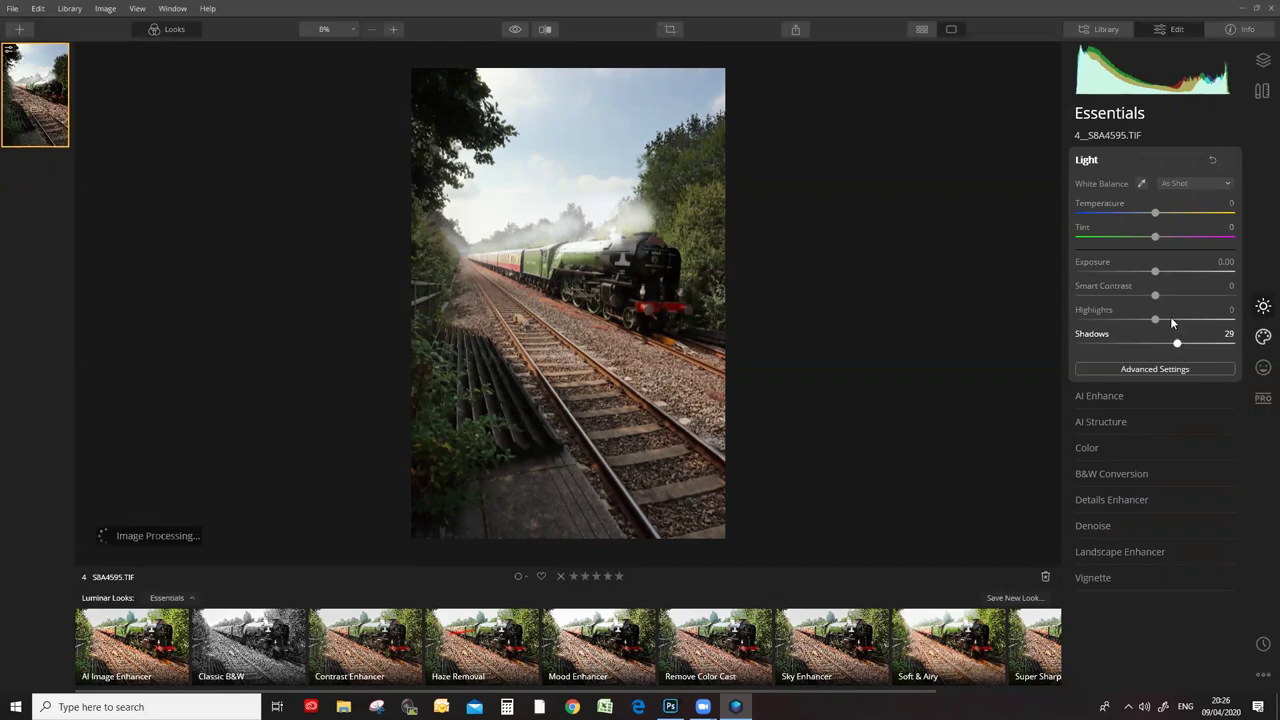
drag(1155, 319, 1151, 323)
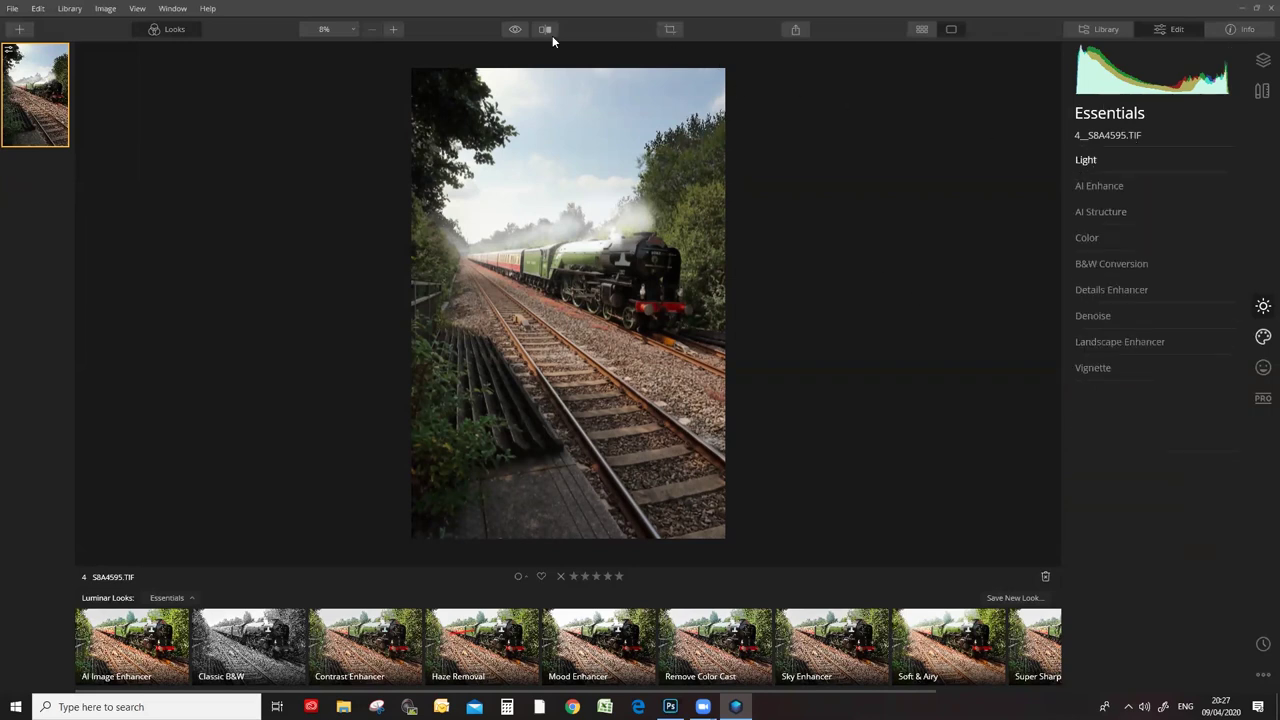
Crop the photo tighter around the train with a free aspect ratio, rotate it to -2.90° and apply the crop.
click(670, 31)
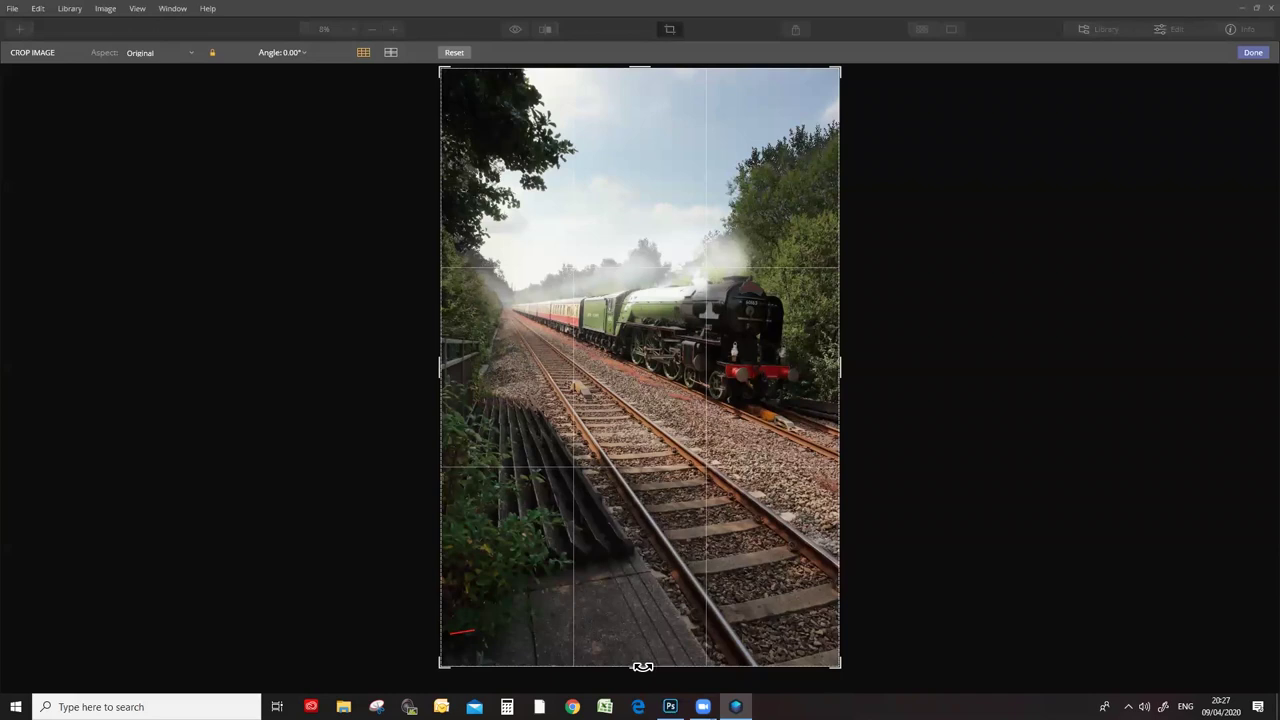
drag(637, 667, 646, 610)
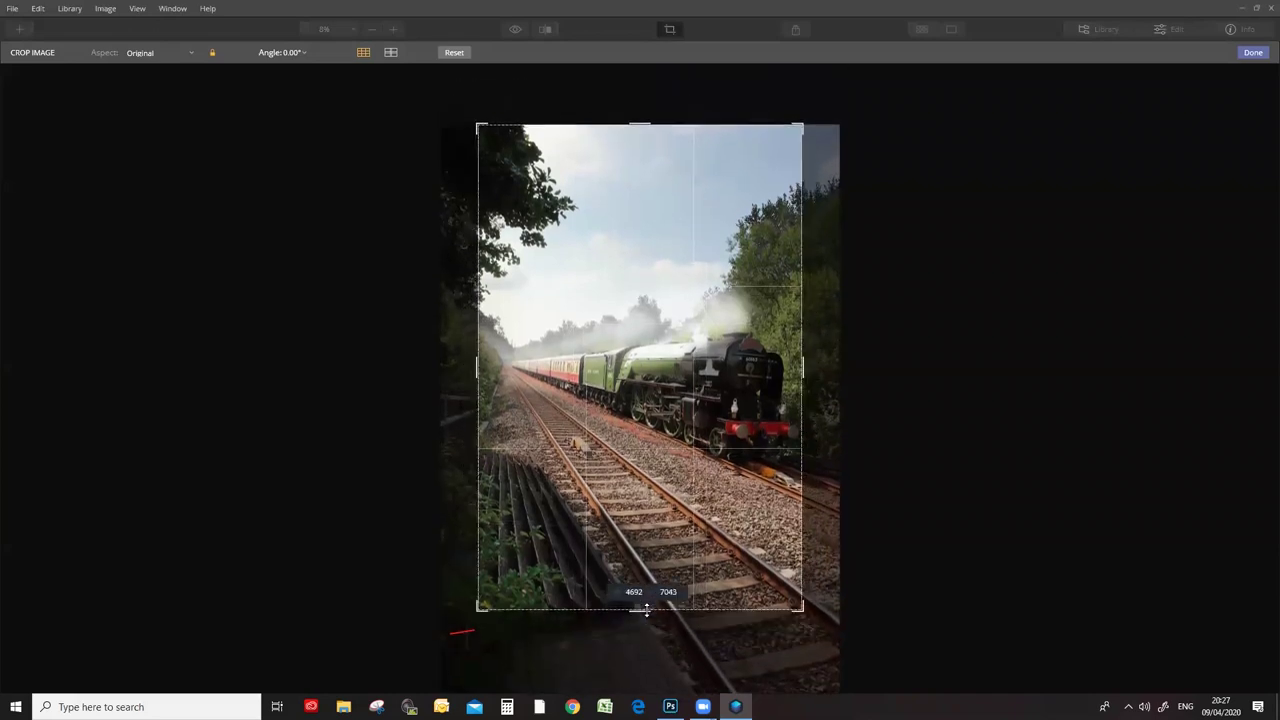
click(148, 56)
click(145, 67)
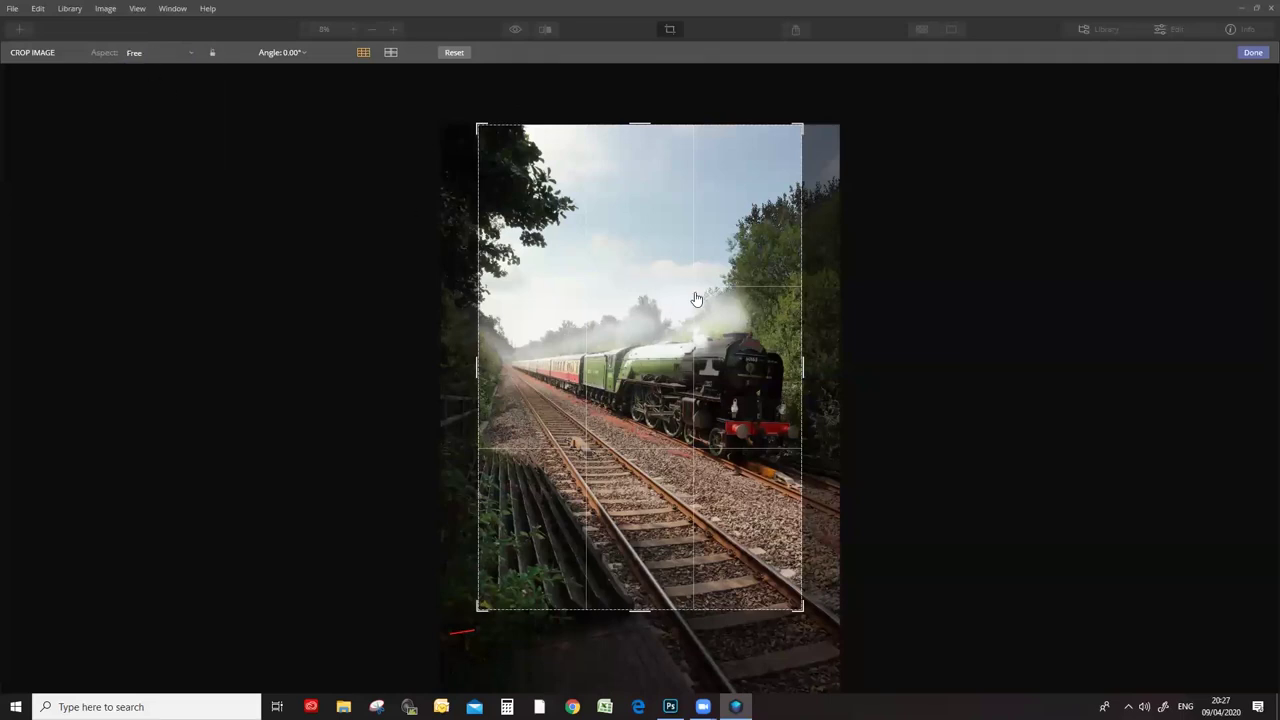
drag(800, 369, 821, 370)
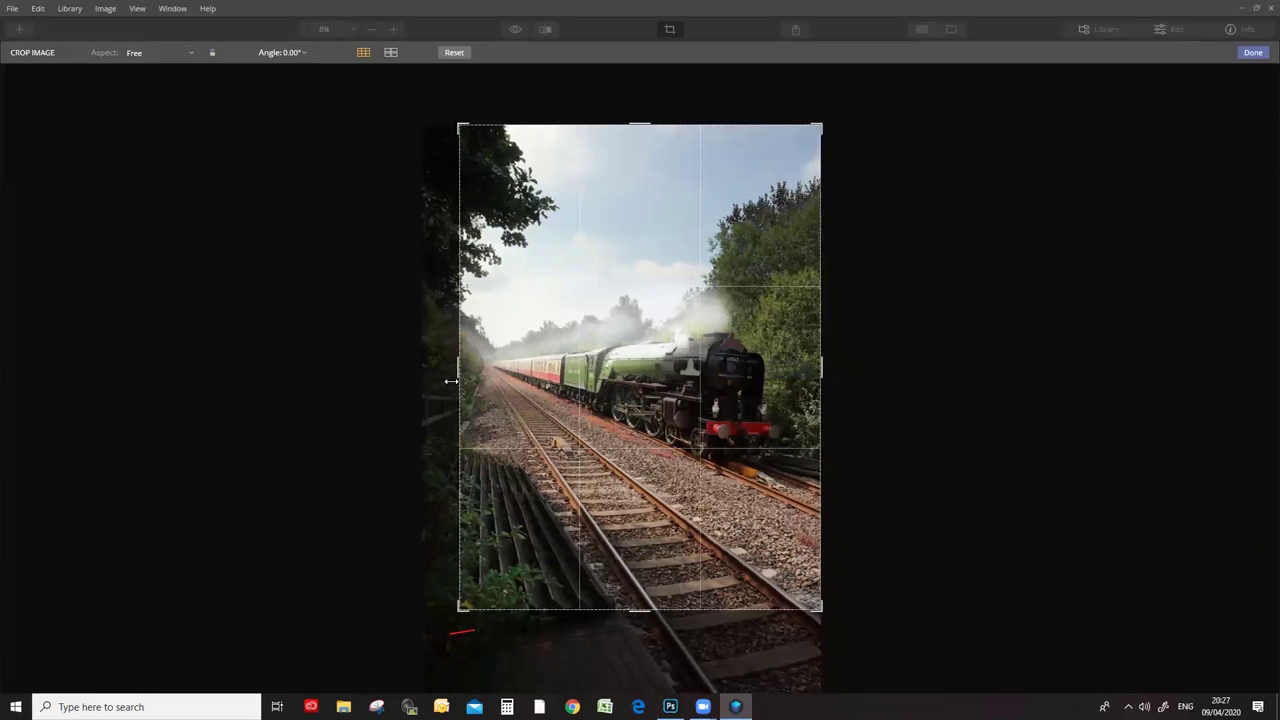
drag(461, 367, 457, 369)
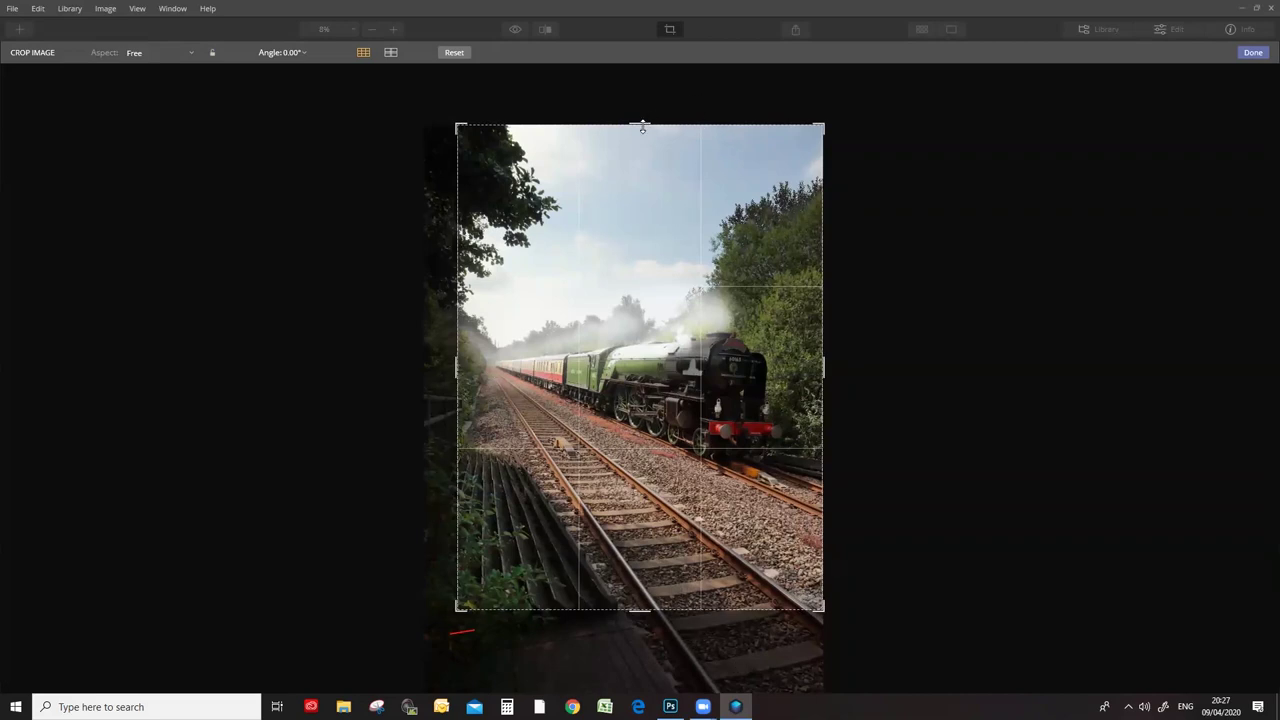
drag(643, 127, 650, 165)
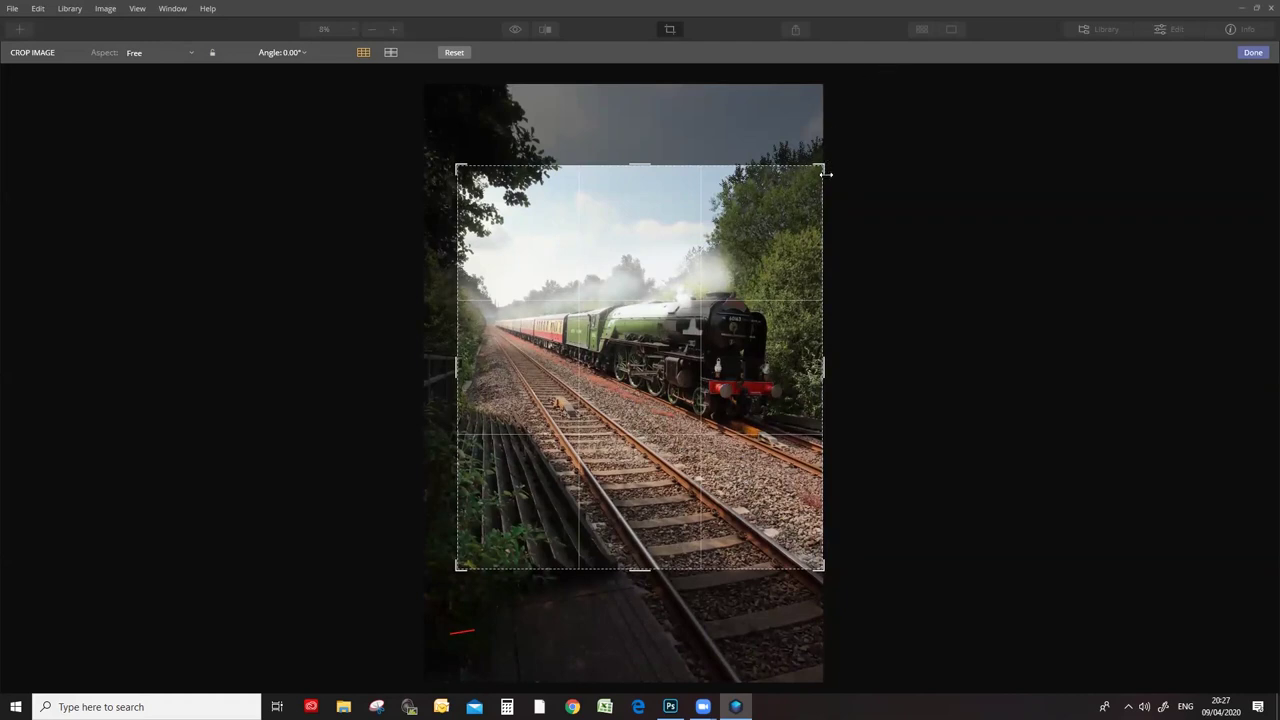
drag(847, 150, 845, 146)
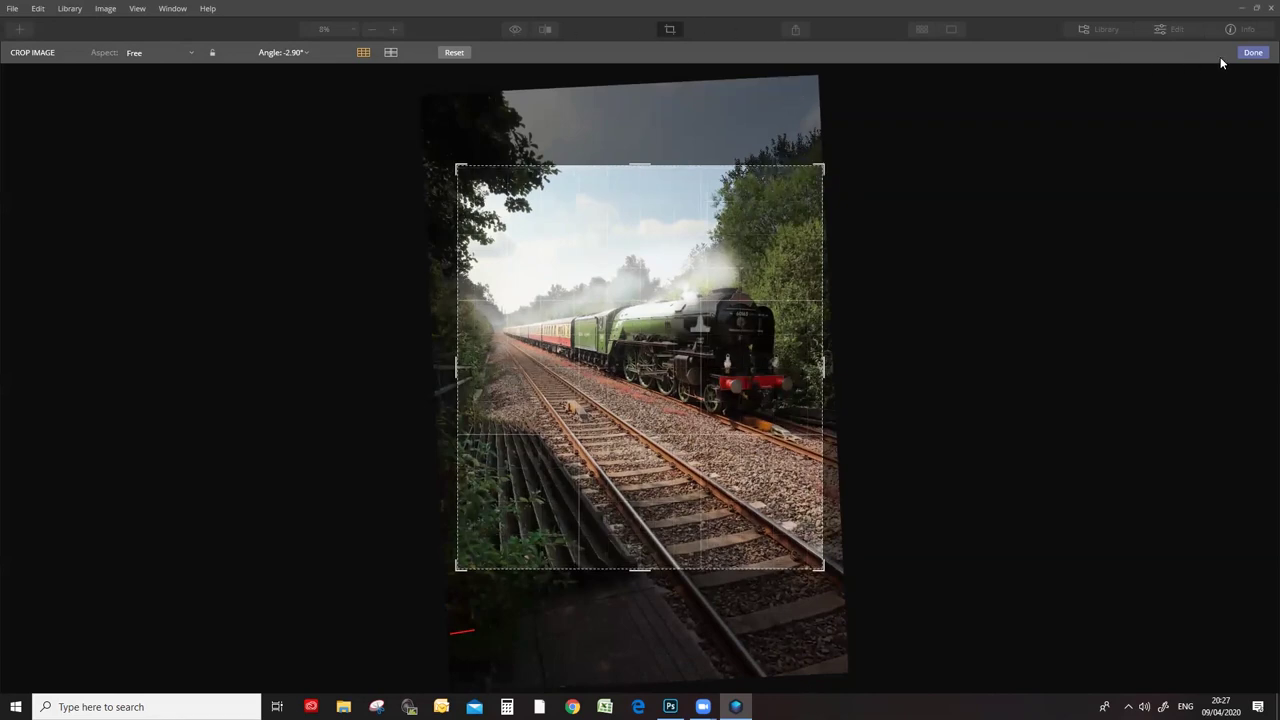
click(1250, 53)
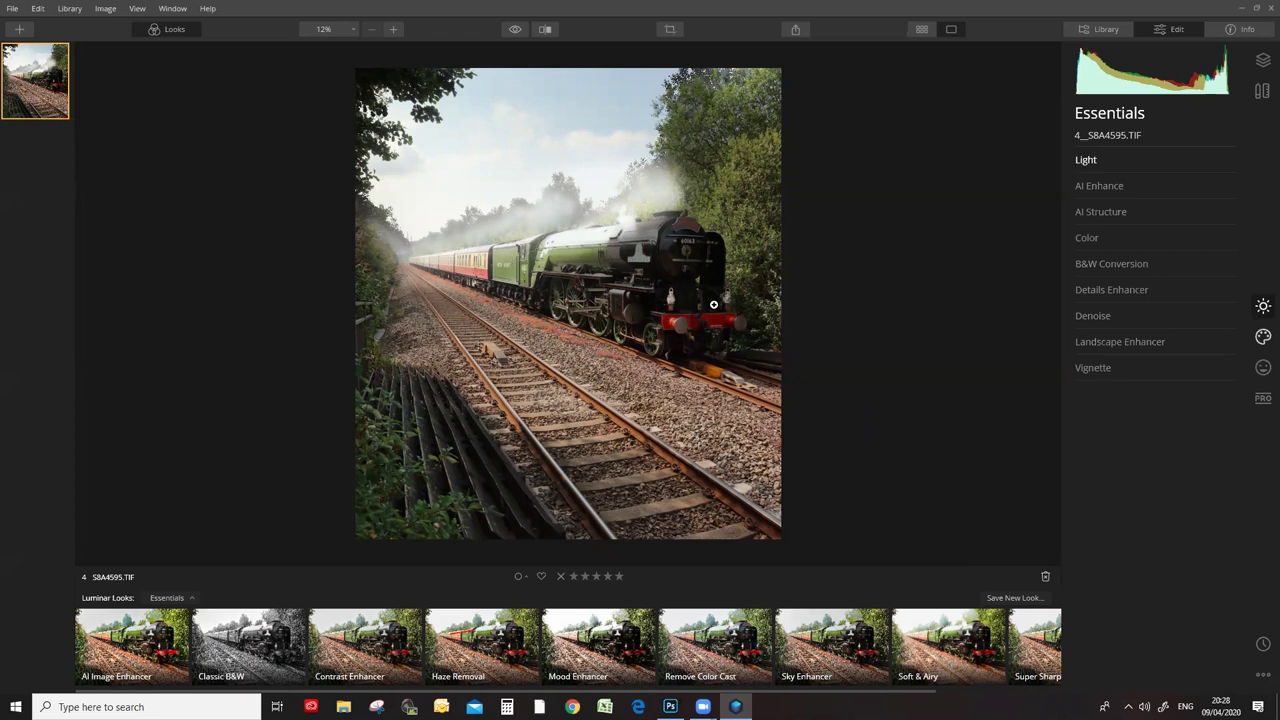
Add a dark vignette to the photo with an Amount of -27.
click(1095, 369)
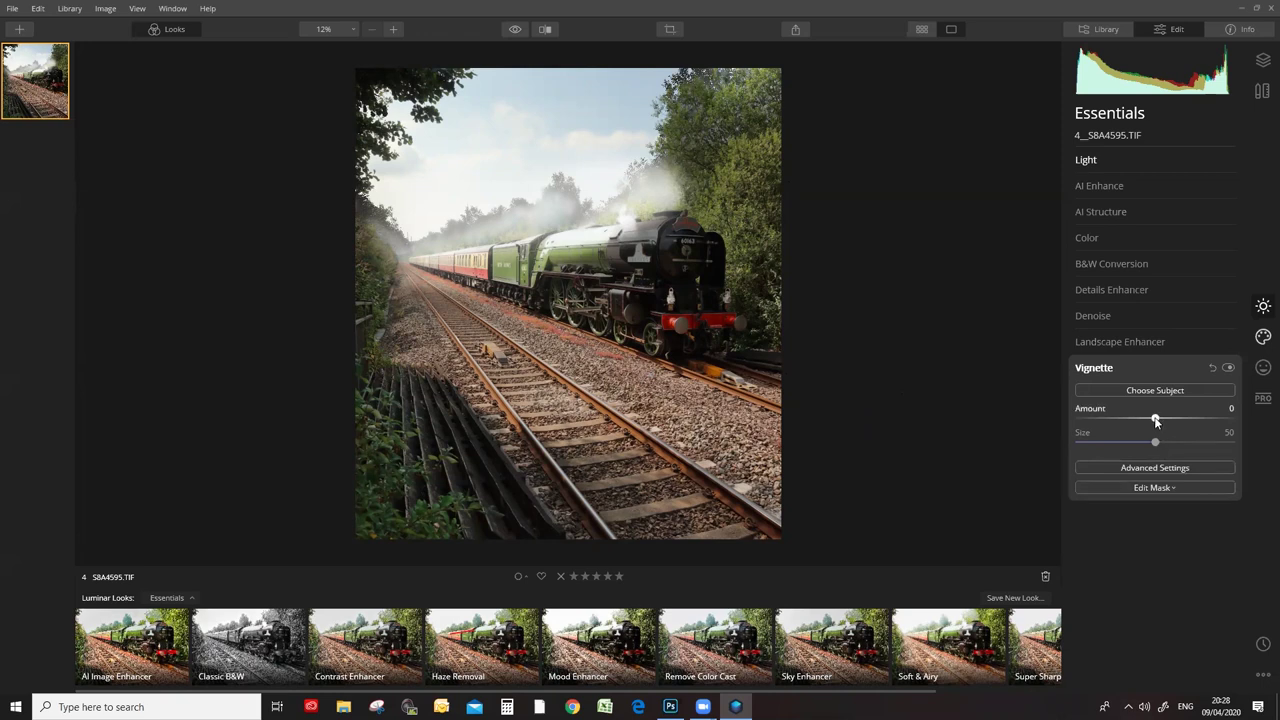
drag(1154, 419, 1124, 419)
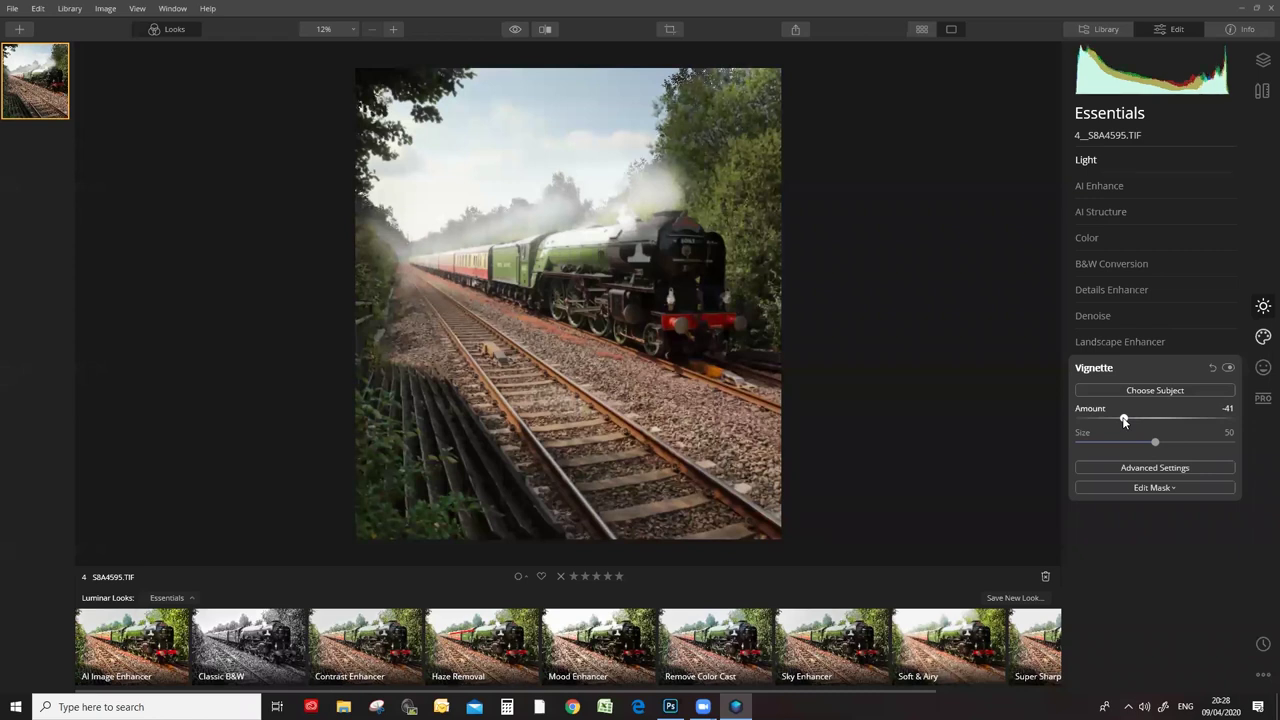
mouse_move(1124, 420)
mouse_down()
mouse_move(1113, 421)
mouse_move(1133, 423)
mouse_up()
drag(1133, 418, 1136, 418)
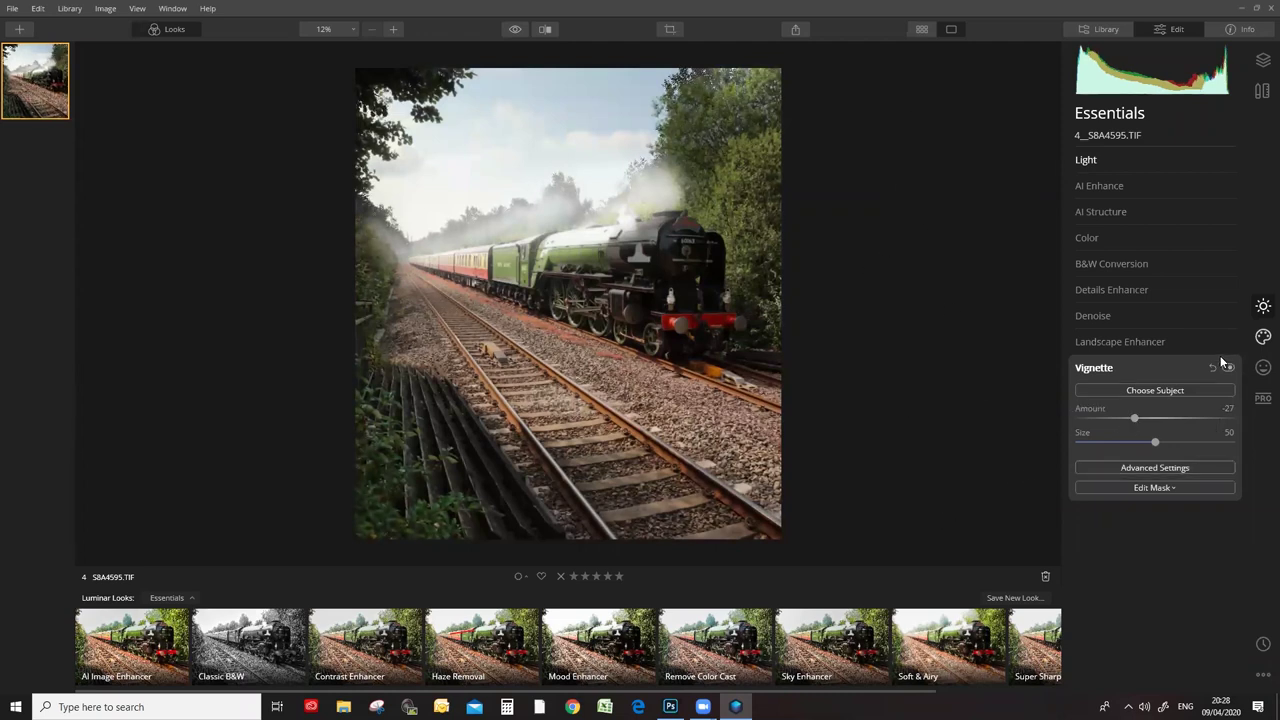
click(1099, 369)
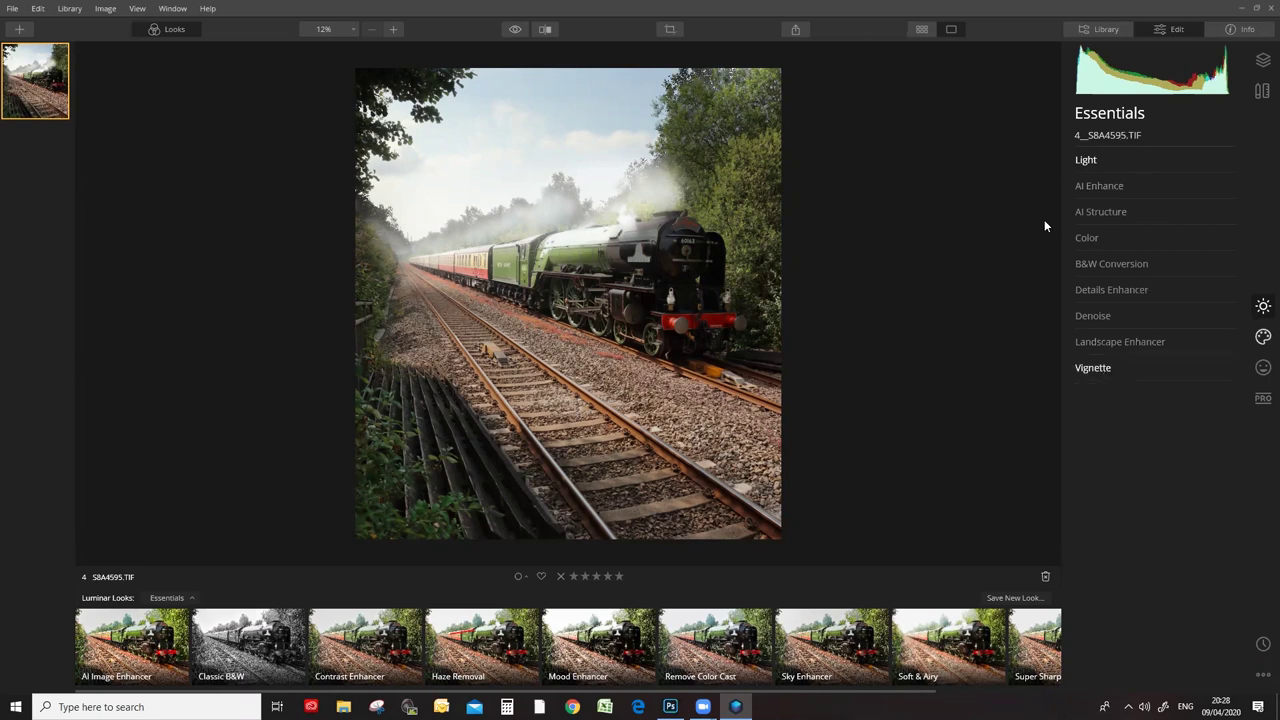
Lower the Light adjustment's Highlights to -26.
click(1085, 164)
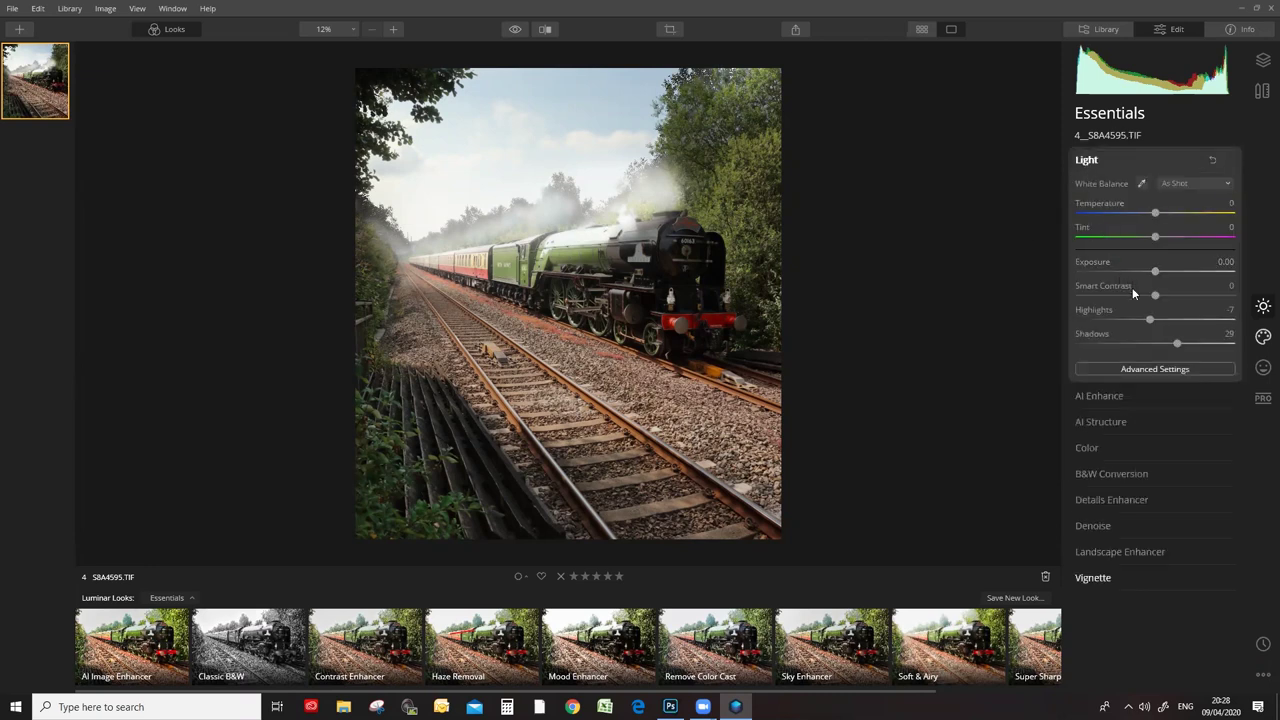
drag(1149, 322, 1135, 322)
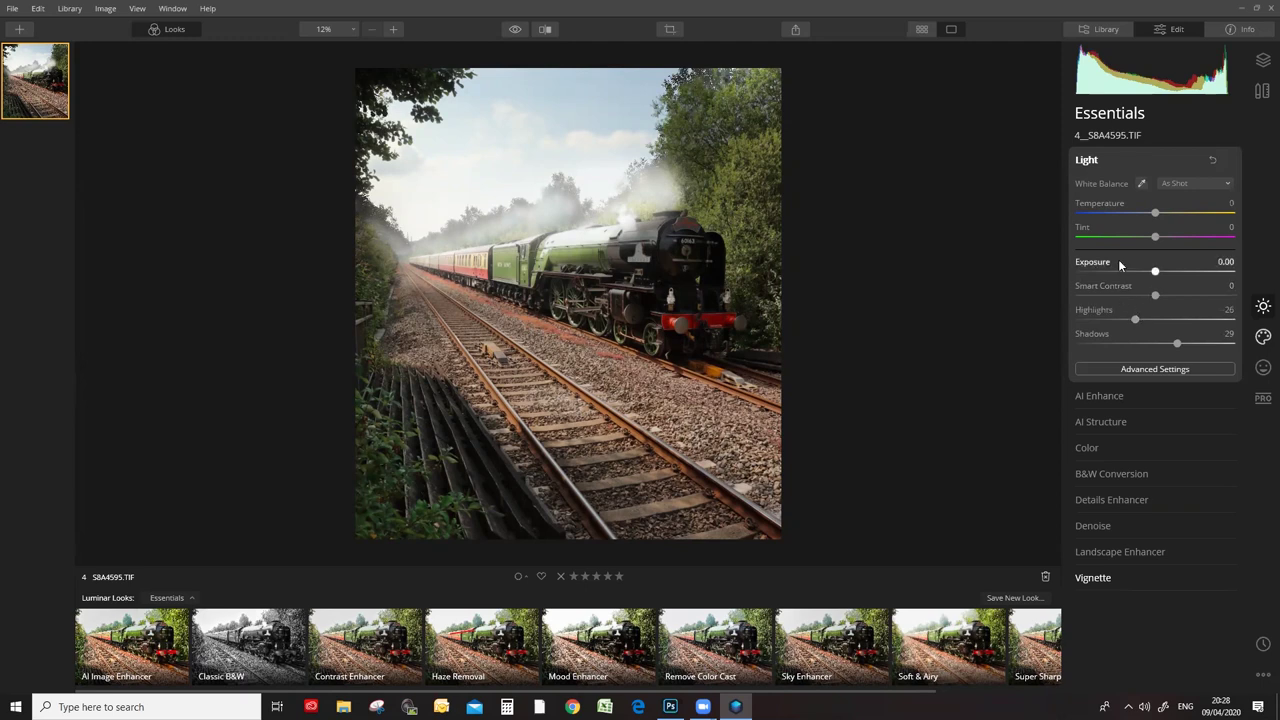
click(1087, 160)
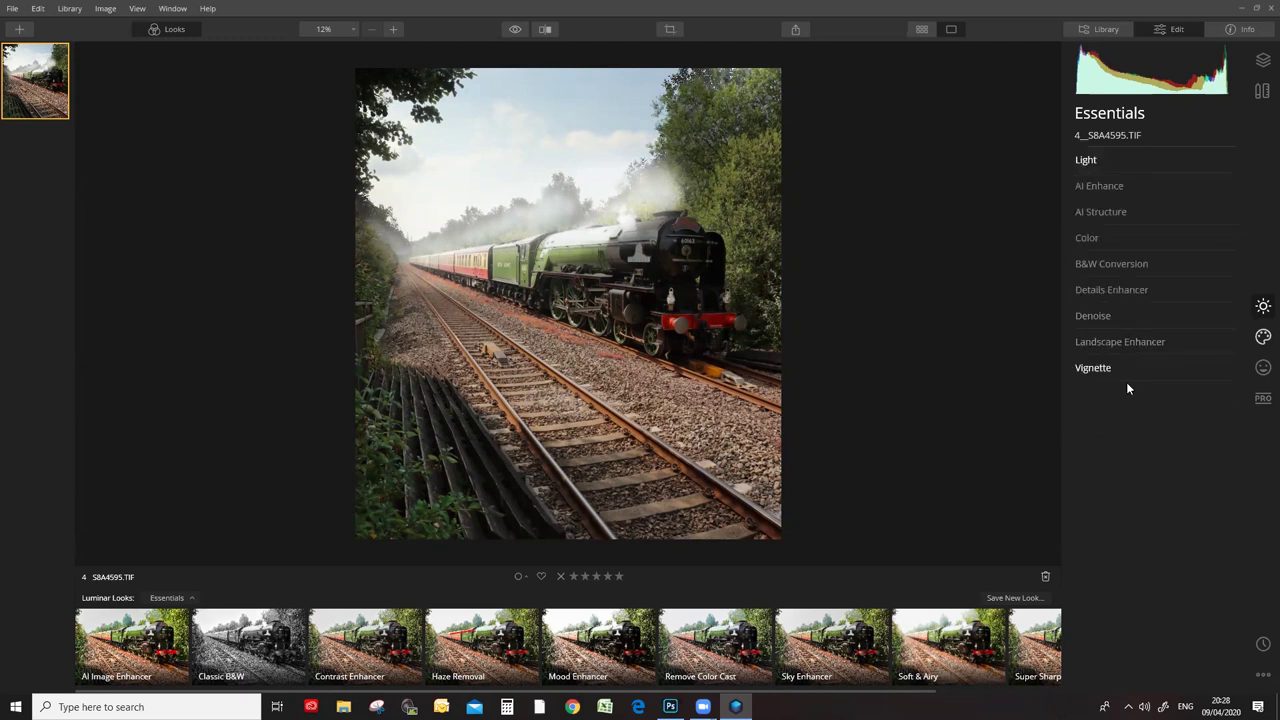
Start Dodge & Burn painting with the brush size at 136 and the strength at 6%.
click(1262, 400)
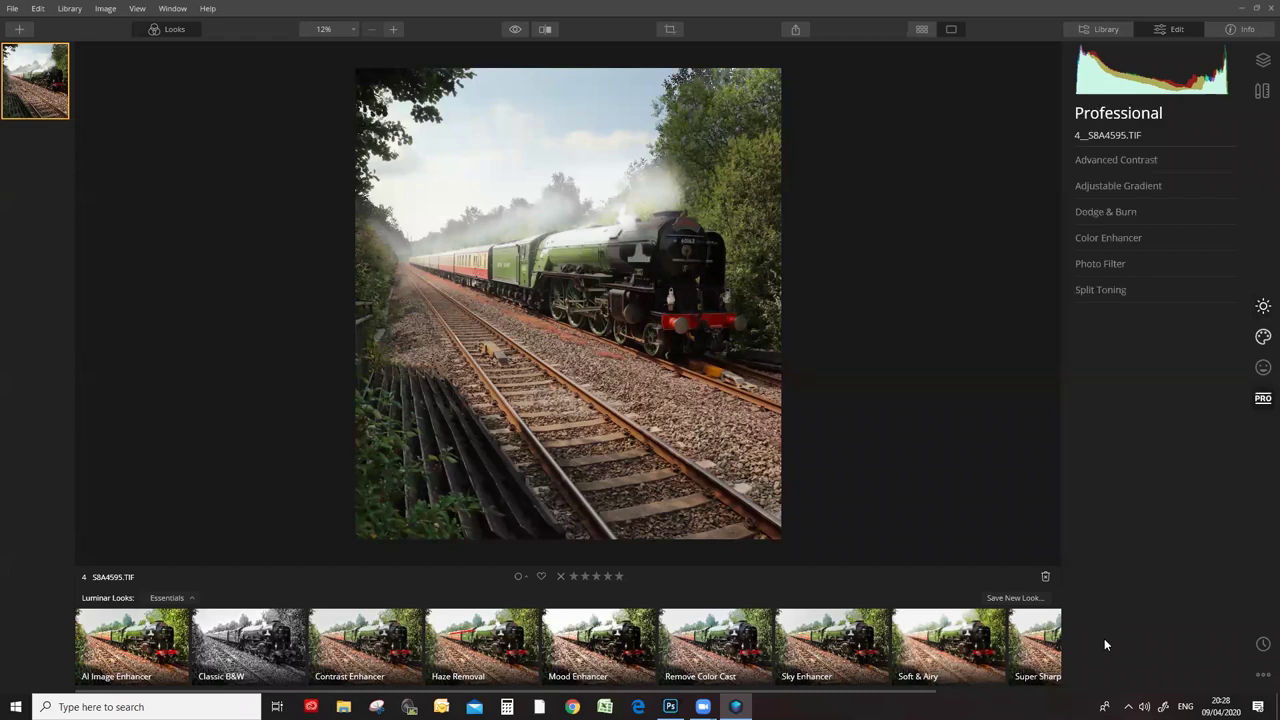
click(1109, 210)
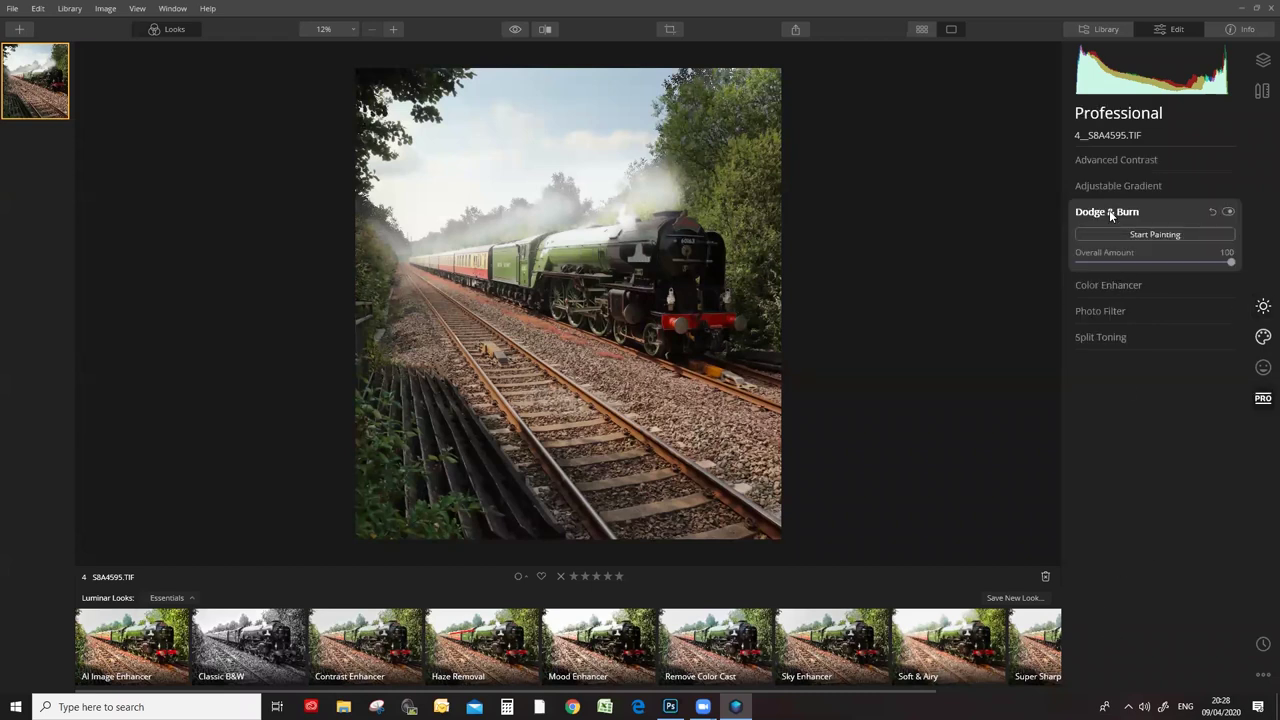
click(1155, 234)
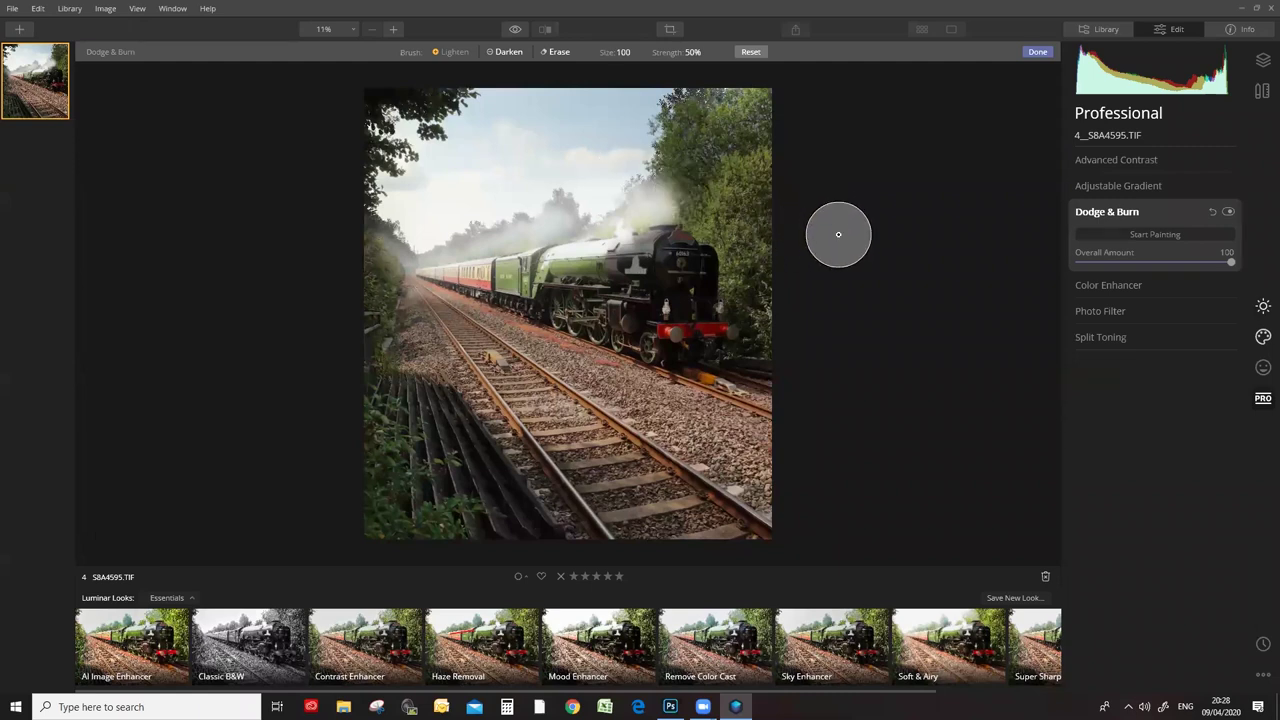
key(bracketright)
key(bracketright)
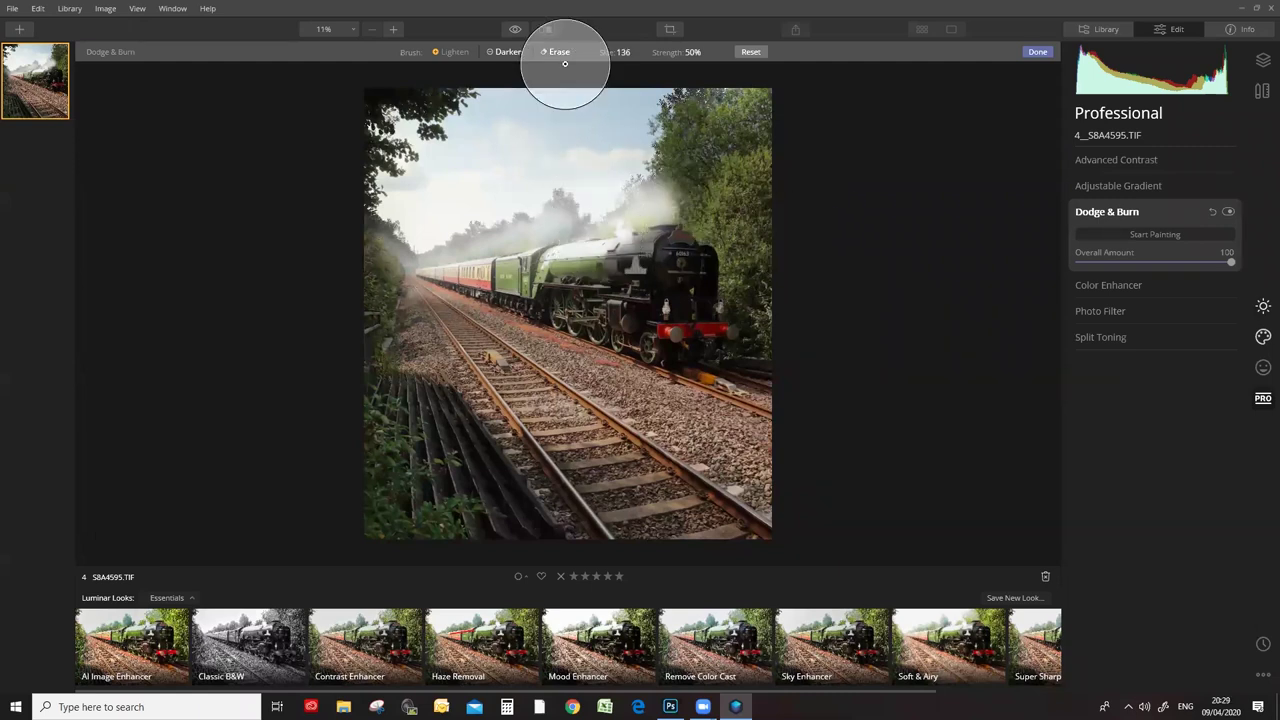
click(690, 53)
drag(679, 82, 670, 82)
click(670, 82)
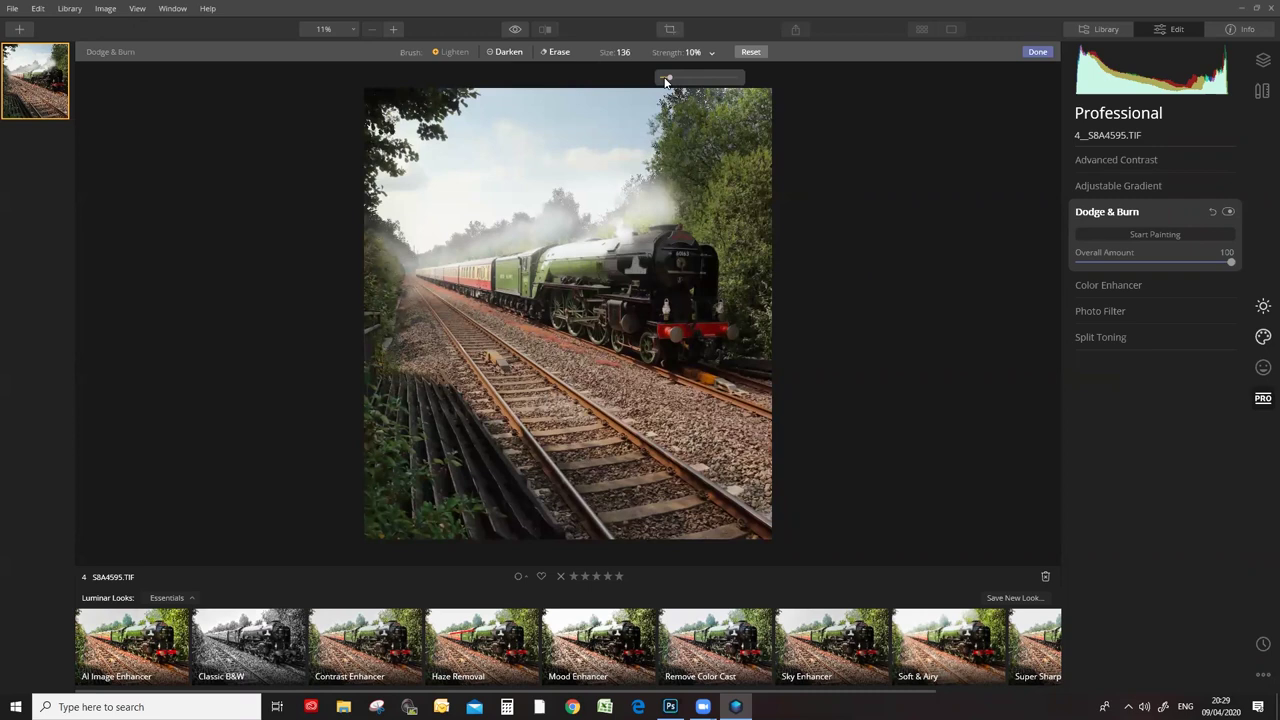
click(665, 80)
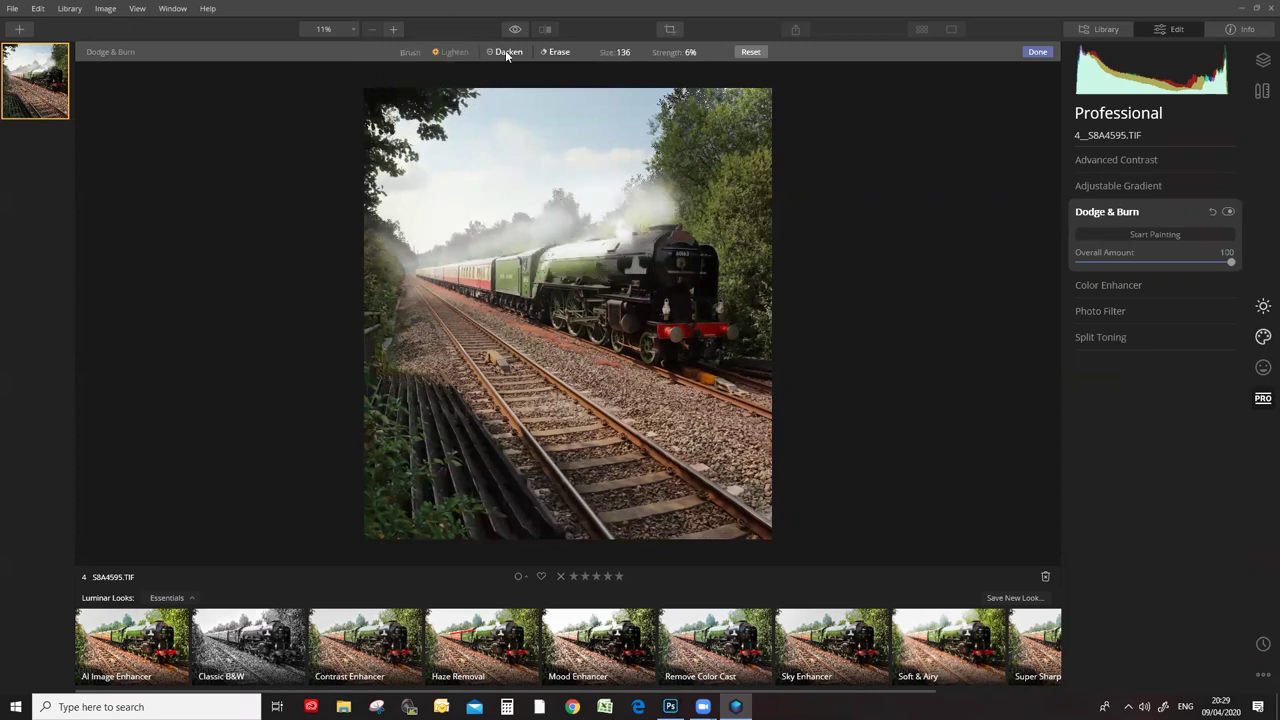
Dodge and burn the photo subtly, alternating Lighten and Darken strokes over the locomotive, its surroundings and the background around the distant carriages.
mouse_move(560, 286)
mouse_down()
mouse_move(596, 230)
mouse_move(443, 265)
mouse_move(409, 245)
mouse_move(434, 159)
mouse_move(462, 169)
mouse_move(373, 211)
mouse_move(395, 233)
mouse_move(428, 211)
mouse_move(406, 182)
mouse_move(436, 130)
mouse_move(488, 114)
mouse_move(641, 114)
mouse_move(643, 138)
mouse_move(497, 189)
mouse_up()
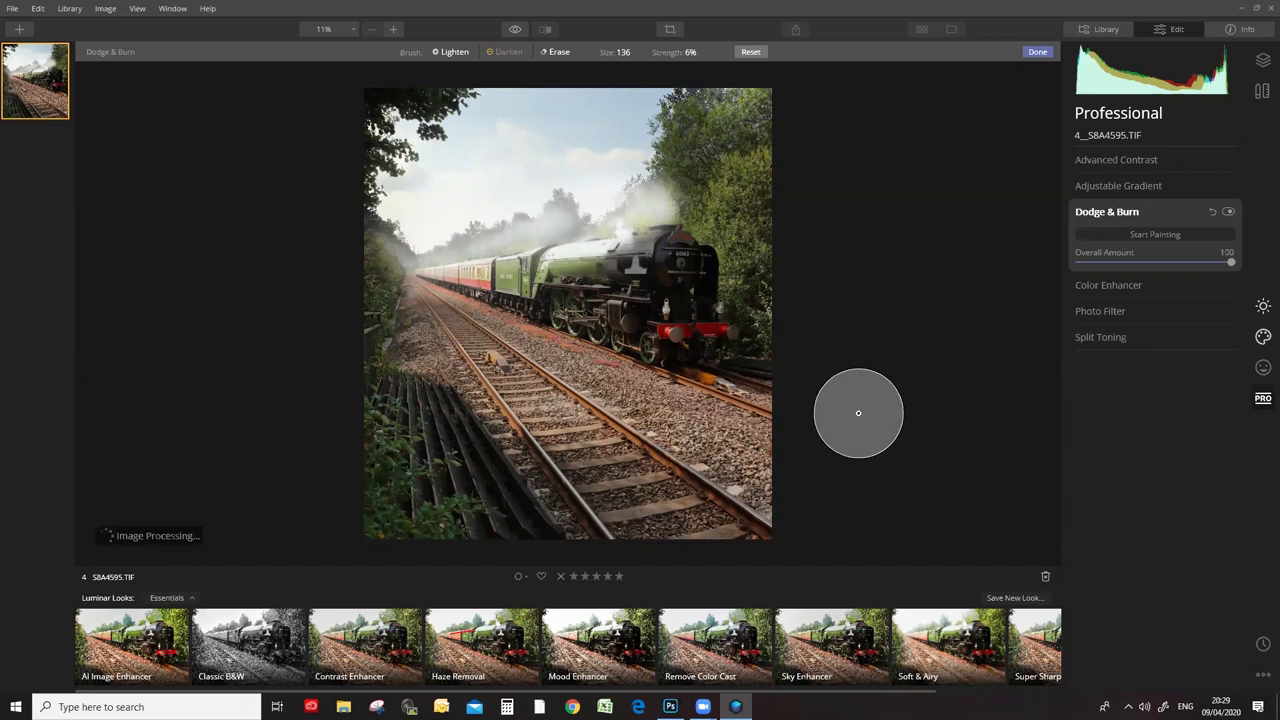
click(495, 51)
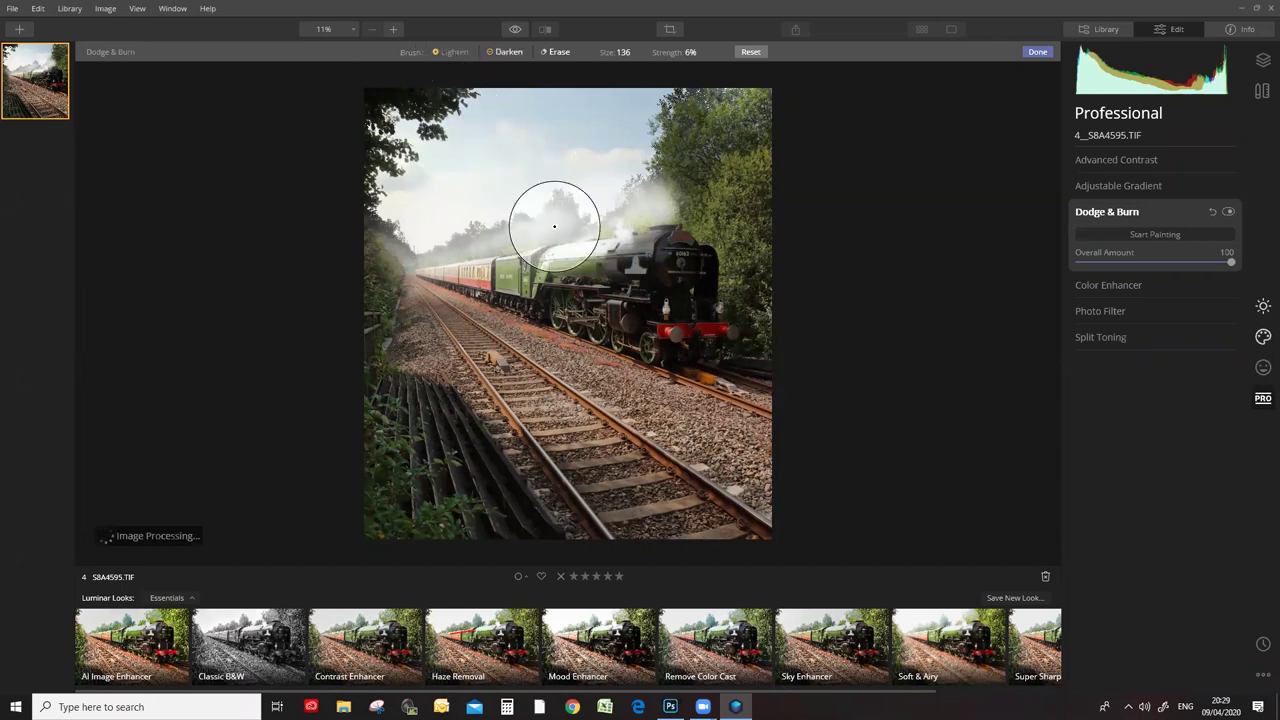
drag(706, 323, 691, 272)
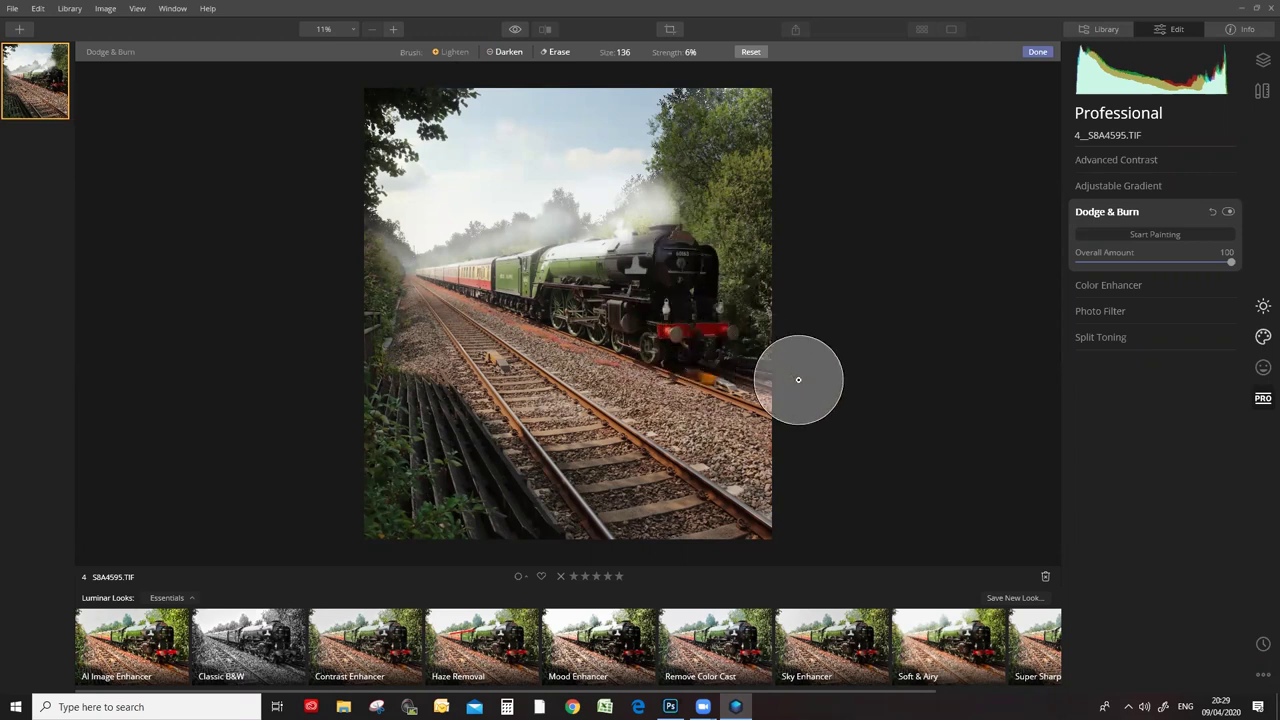
mouse_move(708, 346)
mouse_down()
mouse_move(717, 276)
mouse_move(734, 303)
mouse_up()
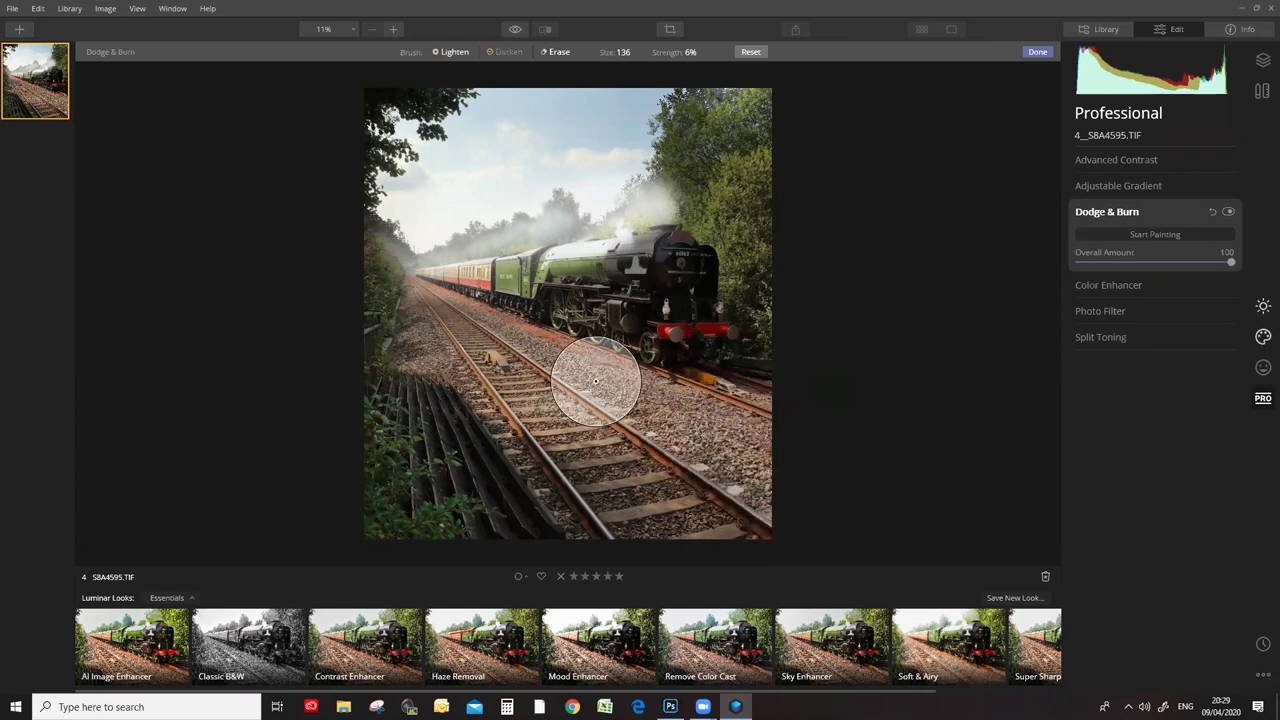
mouse_move(443, 209)
mouse_down()
mouse_move(473, 259)
mouse_move(400, 258)
mouse_move(548, 225)
mouse_move(602, 187)
mouse_move(404, 254)
mouse_move(498, 249)
mouse_move(443, 257)
mouse_up()
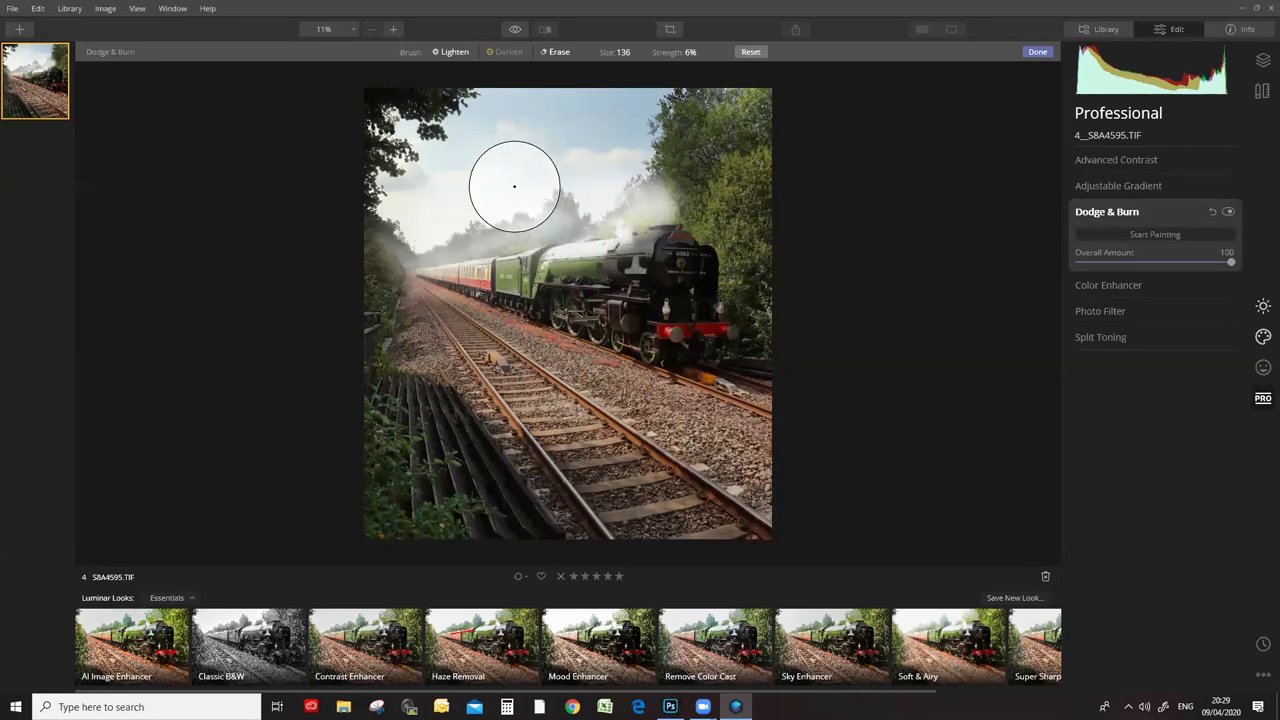
click(505, 52)
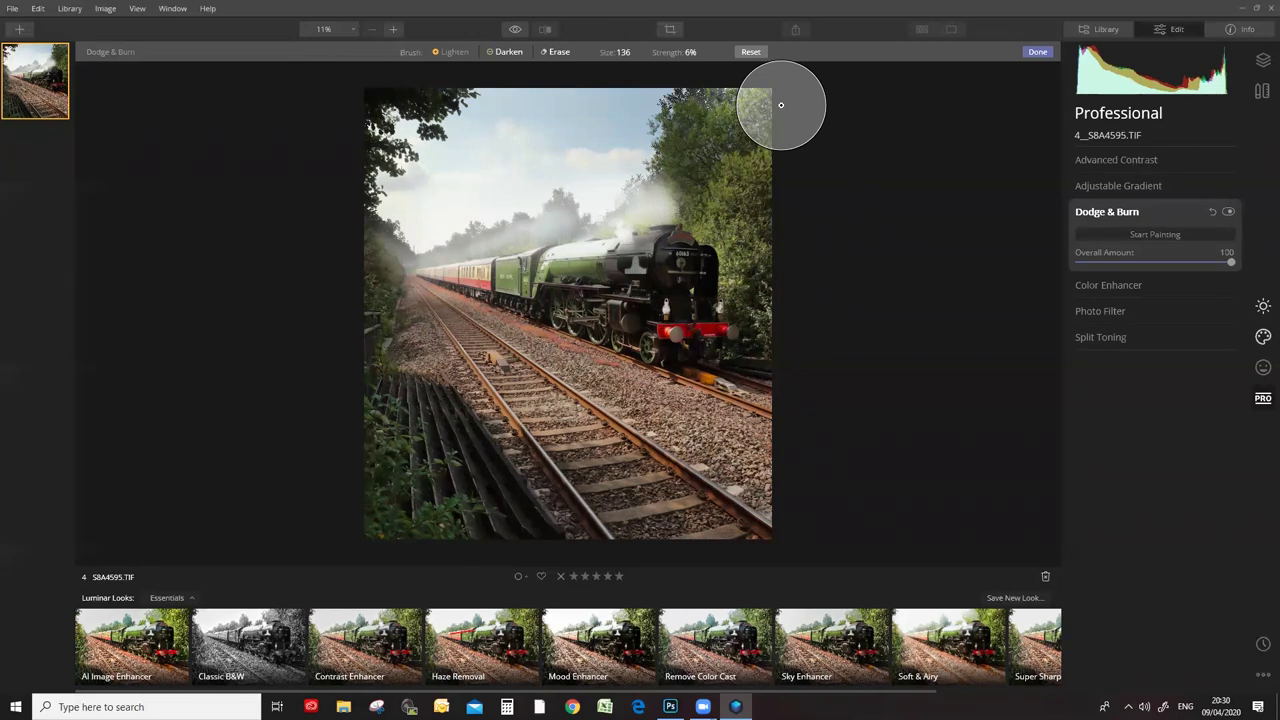
Compare the edited train photo with the original by switching repeatedly between the before and after views.
click(515, 32)
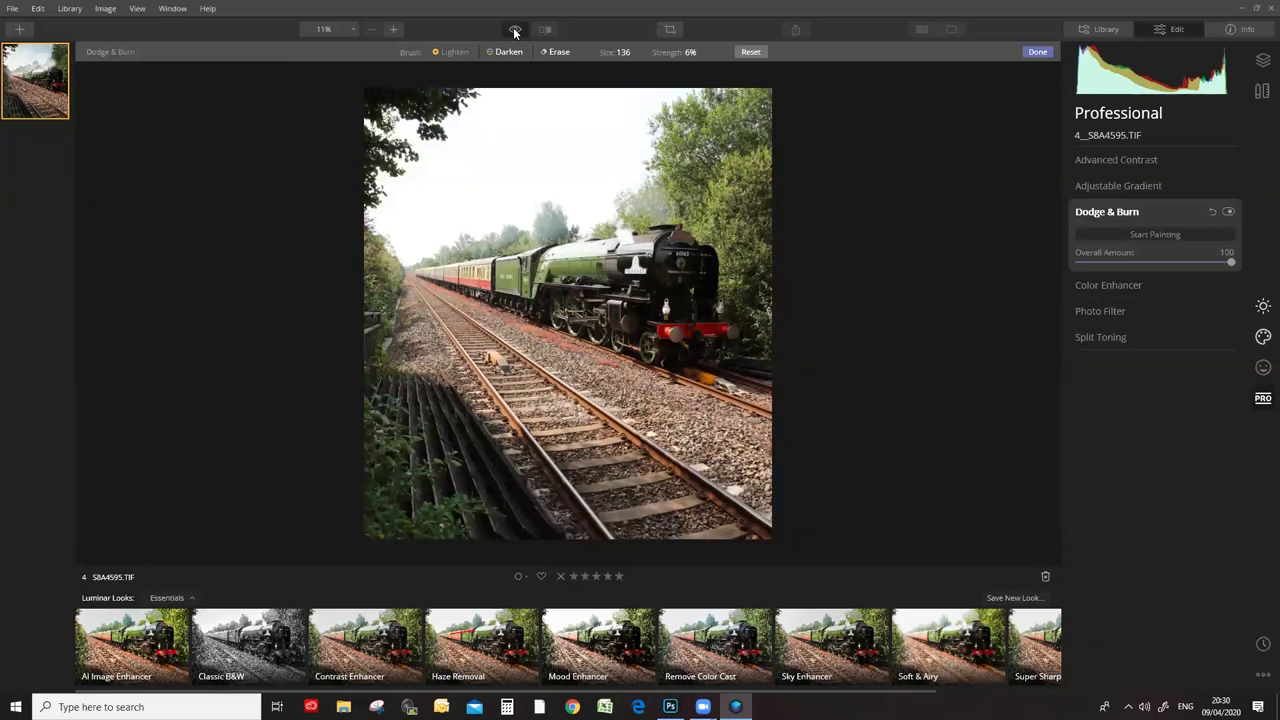
click(515, 32)
click(515, 32)
click(515, 32)
click(515, 32)
click(515, 32)
click(515, 32)
click(515, 32)
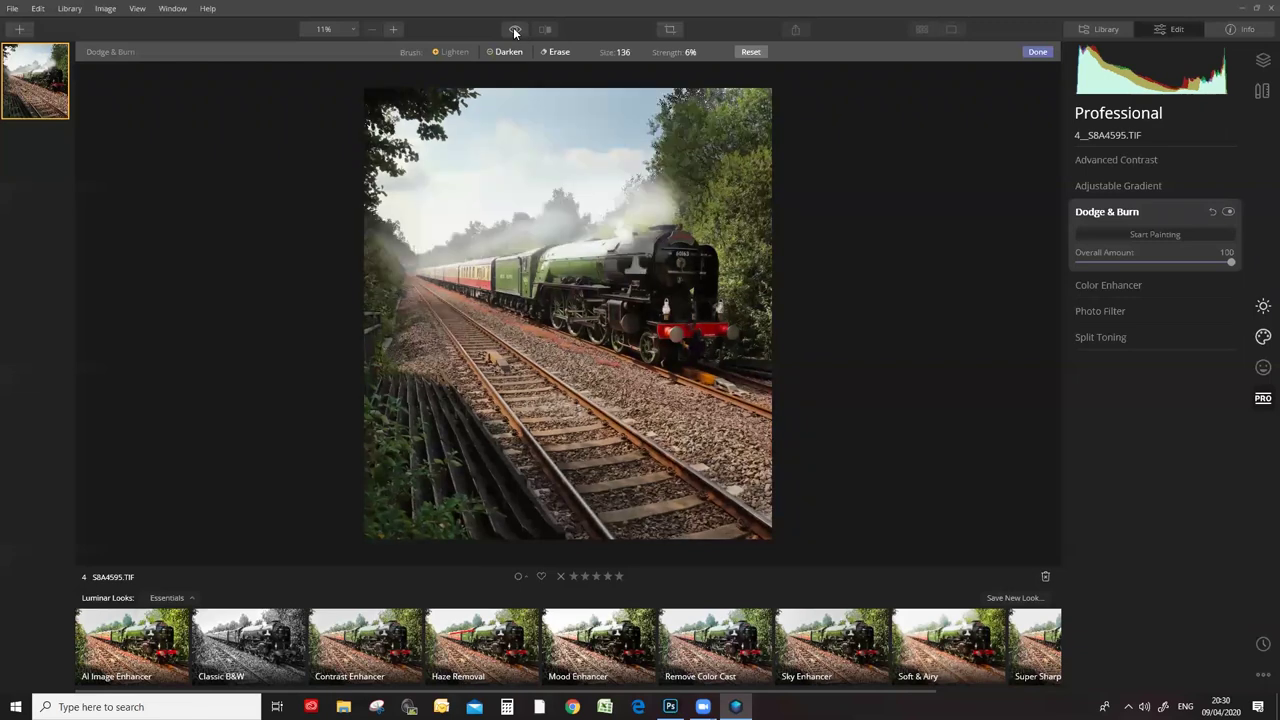
click(515, 32)
click(515, 32)
Use the Details Enhancer on the train photo, setting Small Details to 12 and Medium Details to 25.
click(1258, 310)
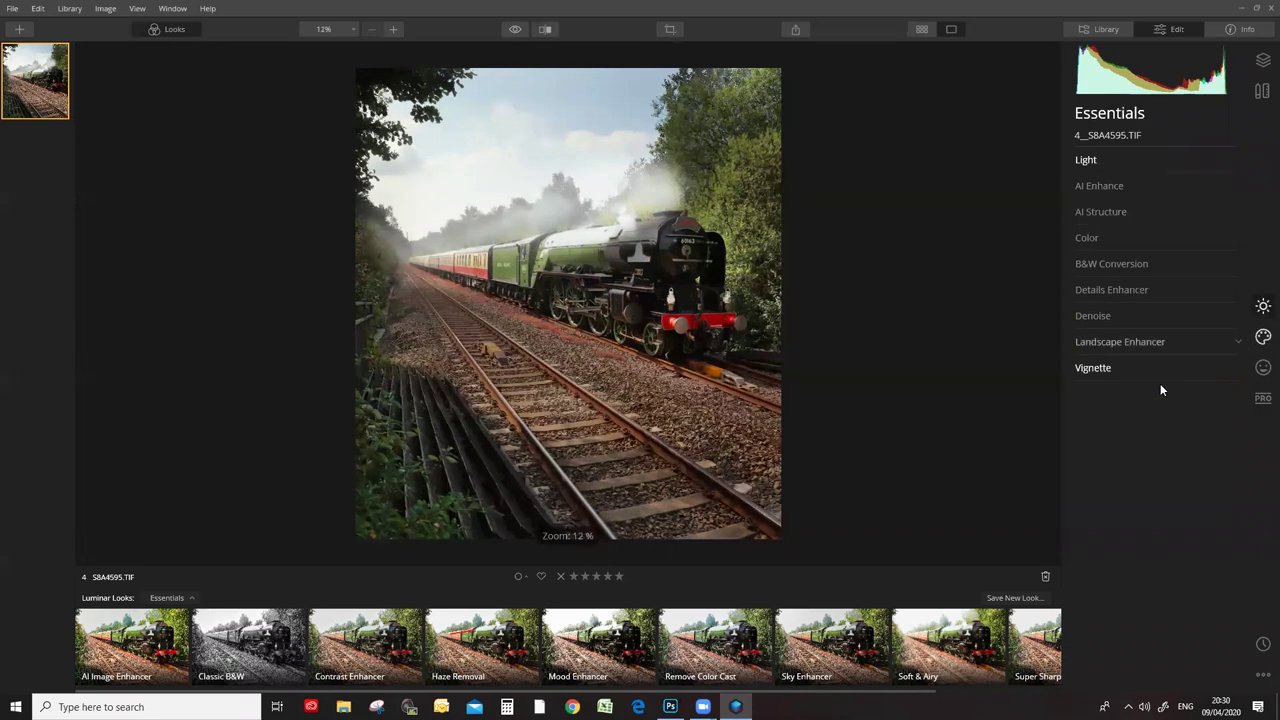
click(1115, 293)
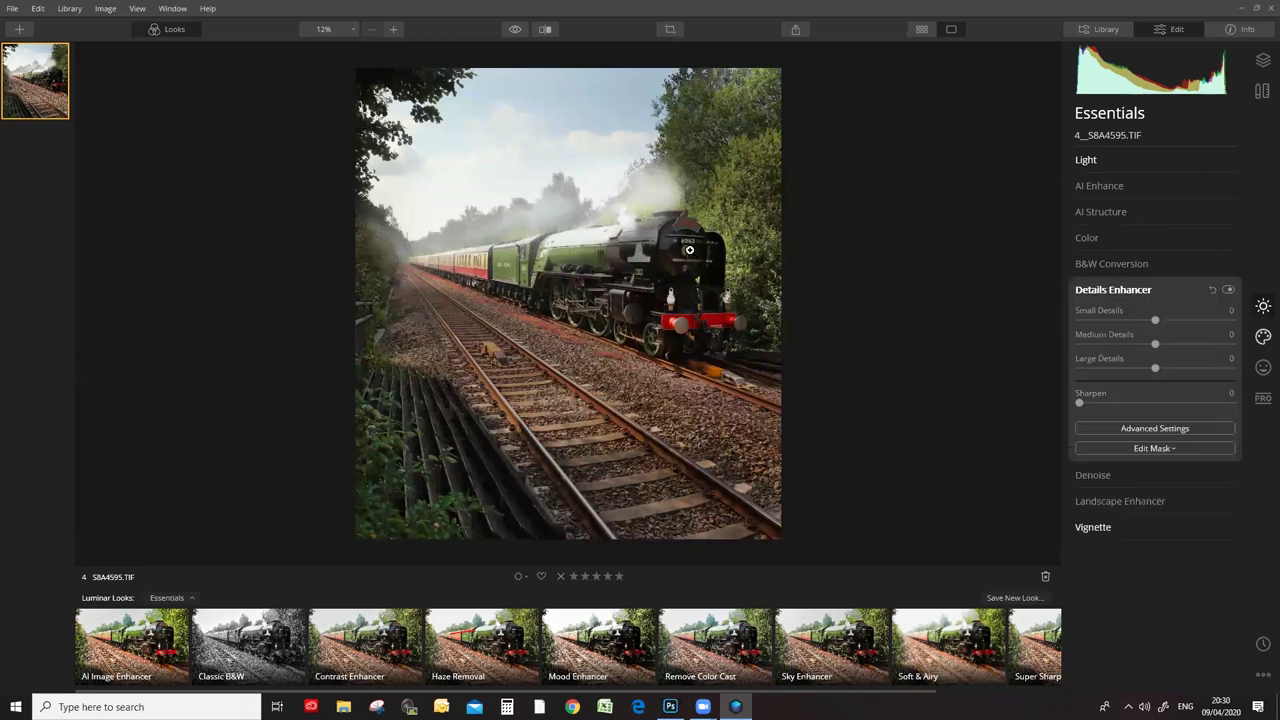
click(394, 30)
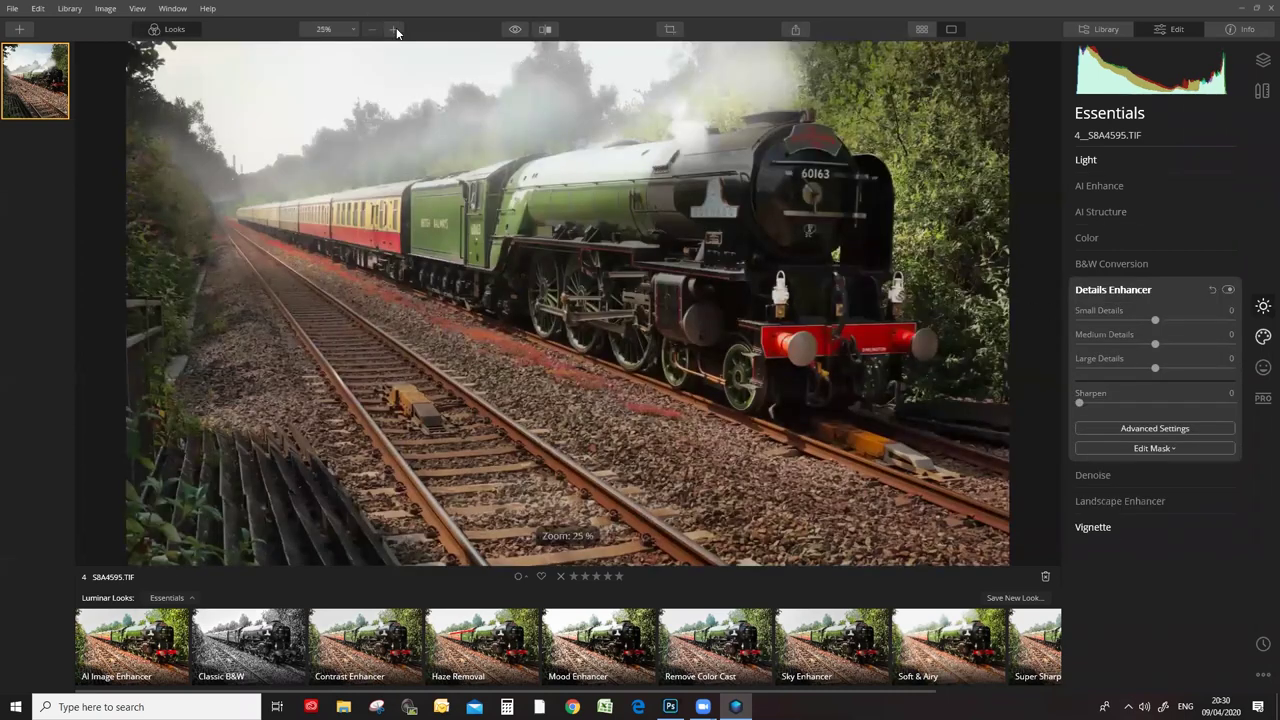
click(395, 30)
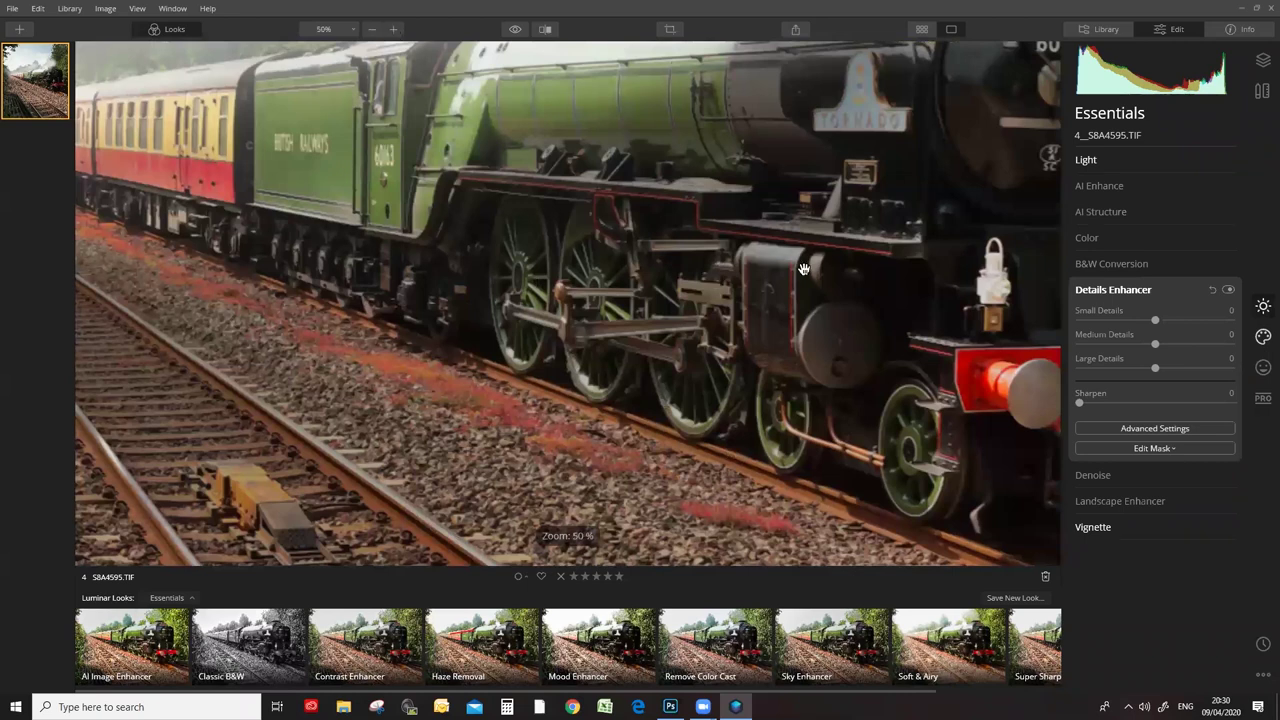
drag(922, 169, 654, 330)
key(l)
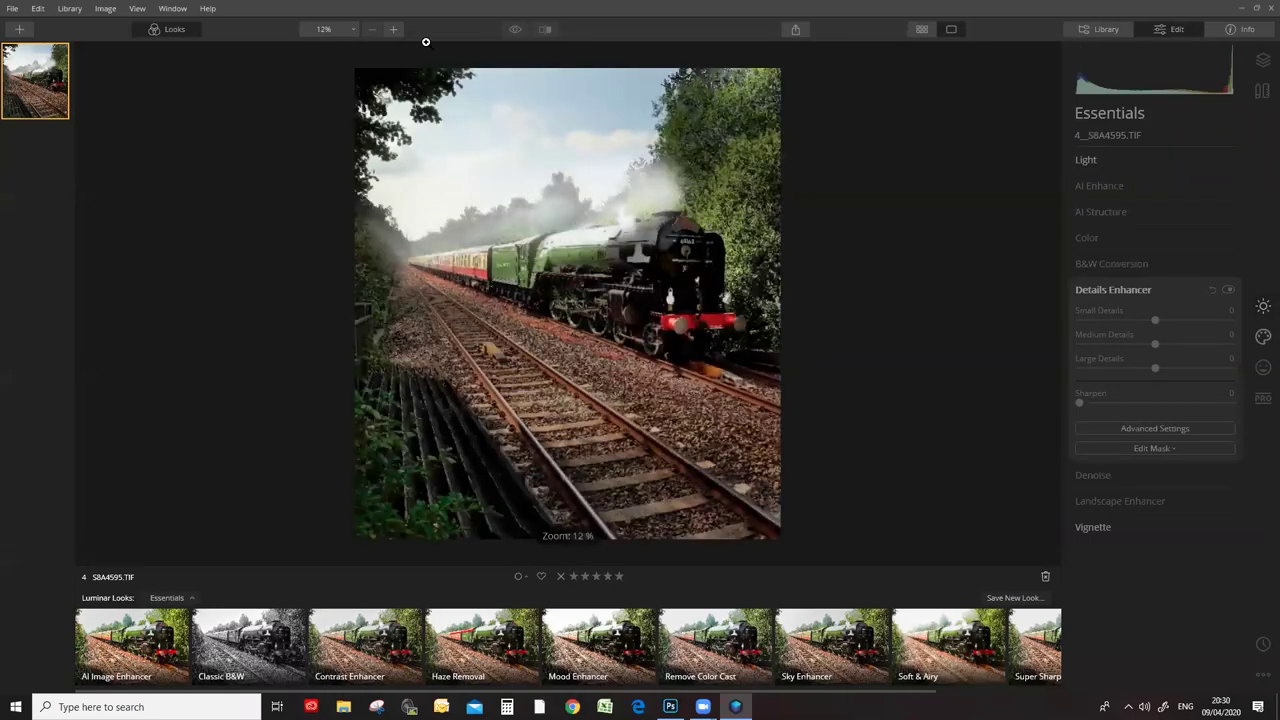
click(395, 33)
click(395, 33)
drag(615, 227, 335, 347)
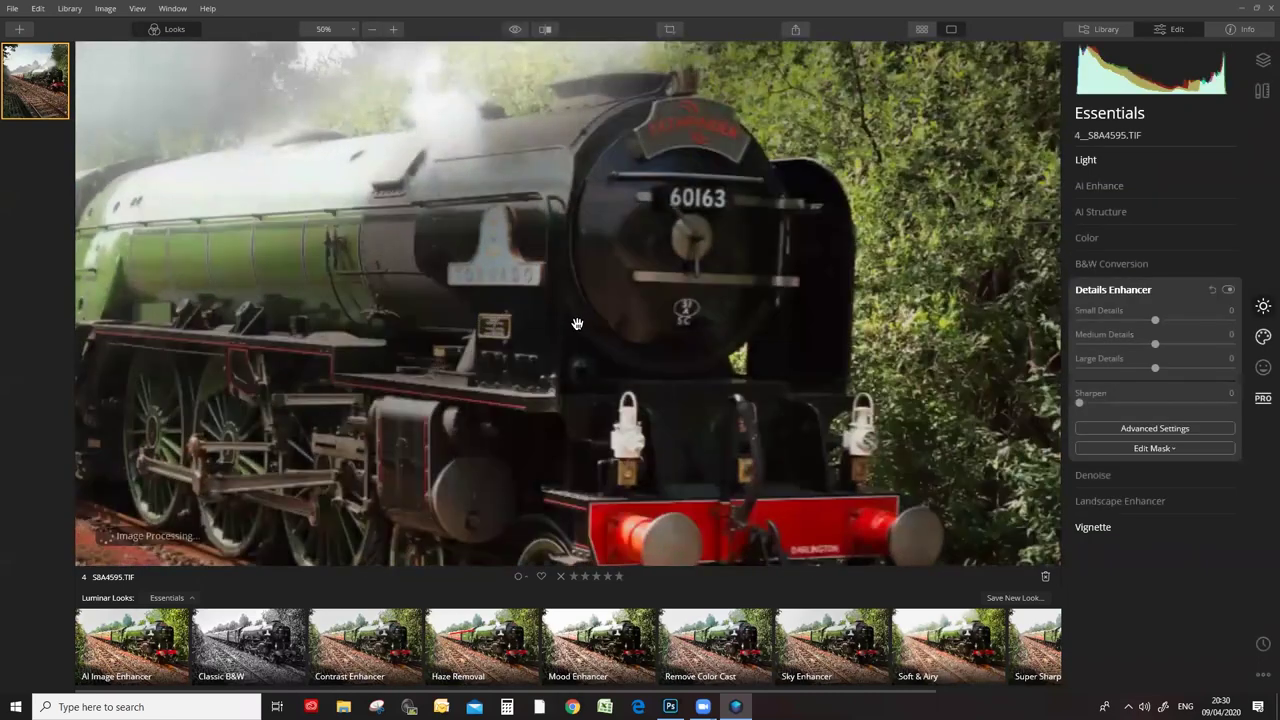
drag(352, 311, 500, 312)
drag(507, 288, 507, 264)
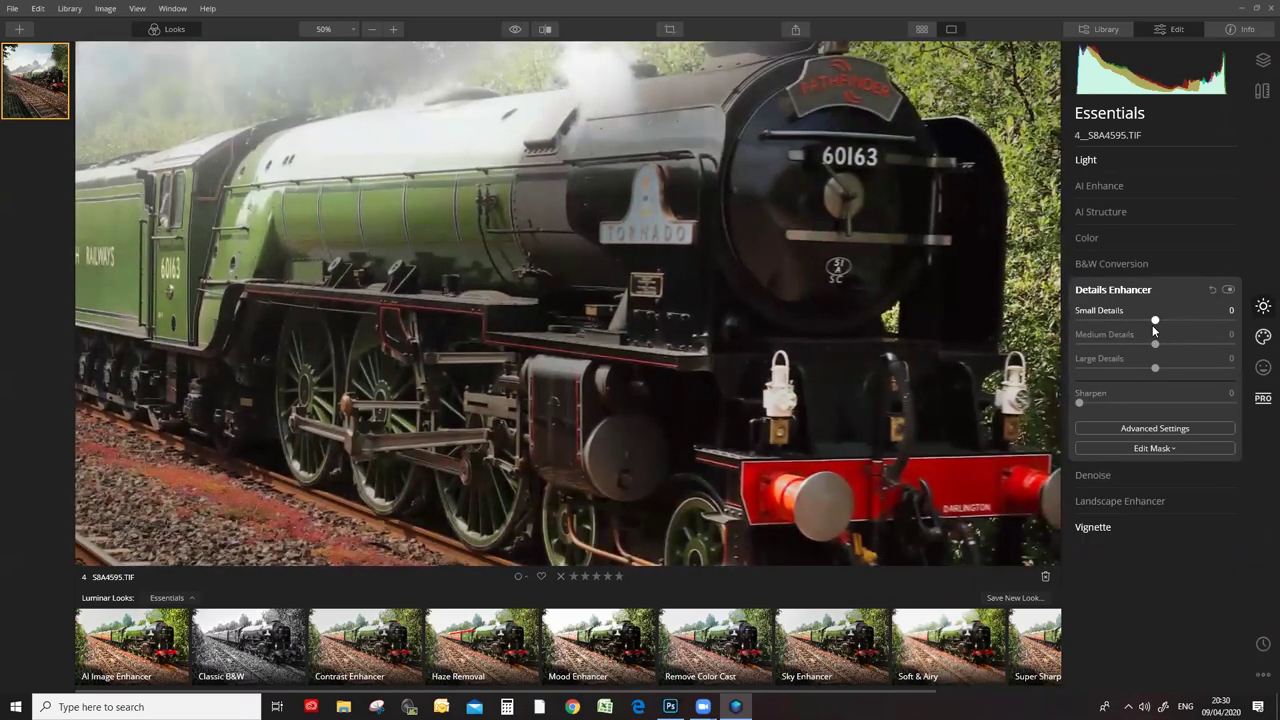
drag(1156, 321, 1175, 346)
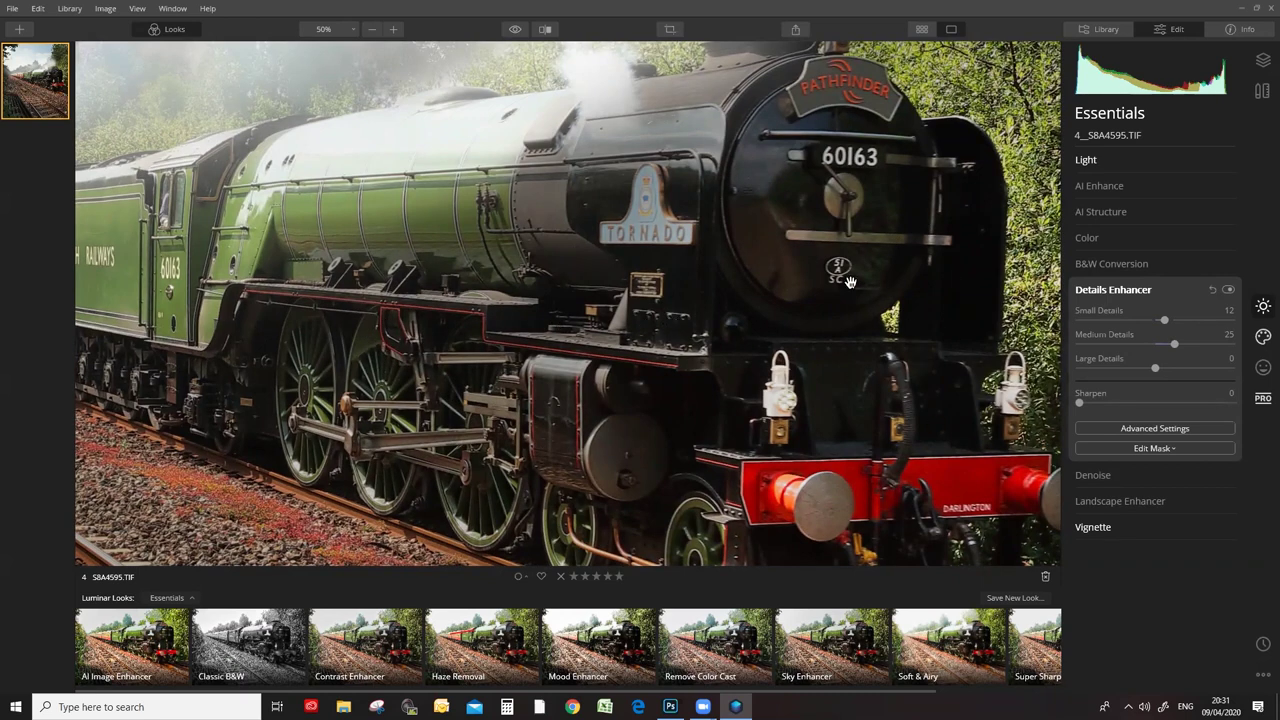
Compare the locomotive's enhanced detail with the original at 50% by switching repeatedly between before and after.
click(514, 29)
click(514, 29)
click(513, 31)
click(511, 34)
click(511, 34)
click(510, 35)
click(510, 35)
click(510, 35)
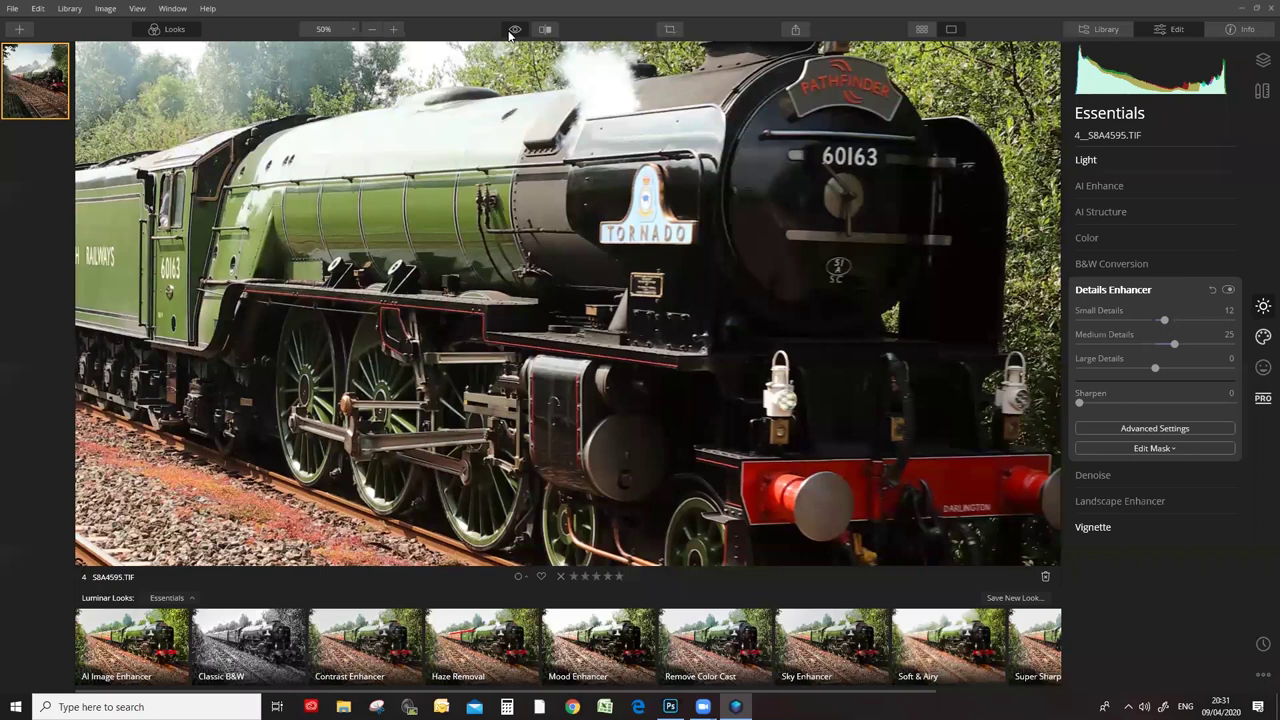
click(509, 33)
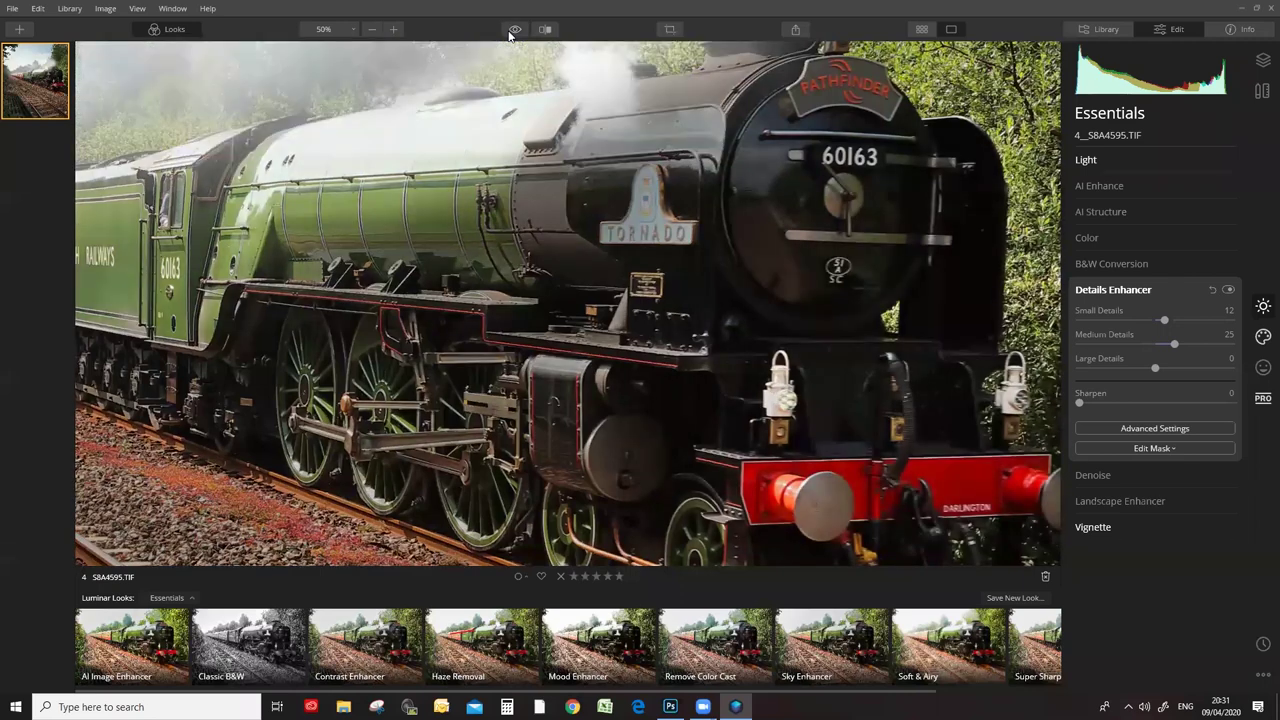
click(509, 33)
click(509, 33)
click(509, 33)
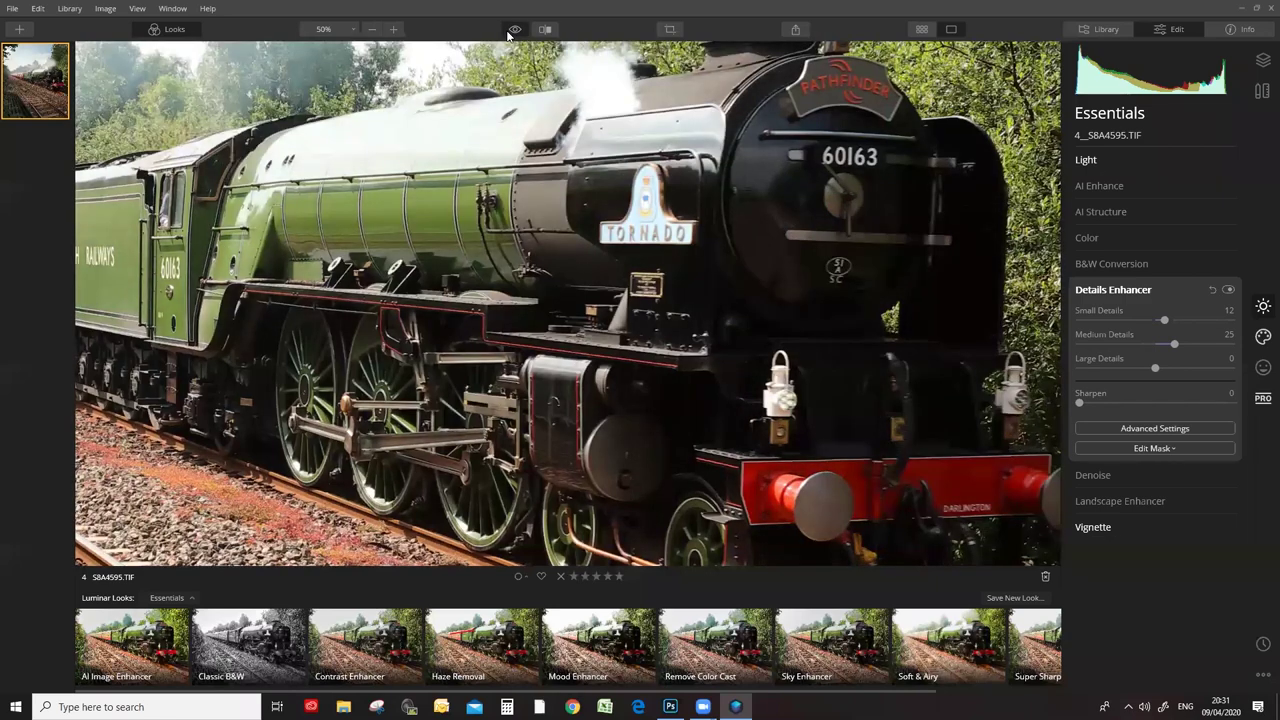
click(509, 33)
click(509, 33)
click(509, 33)
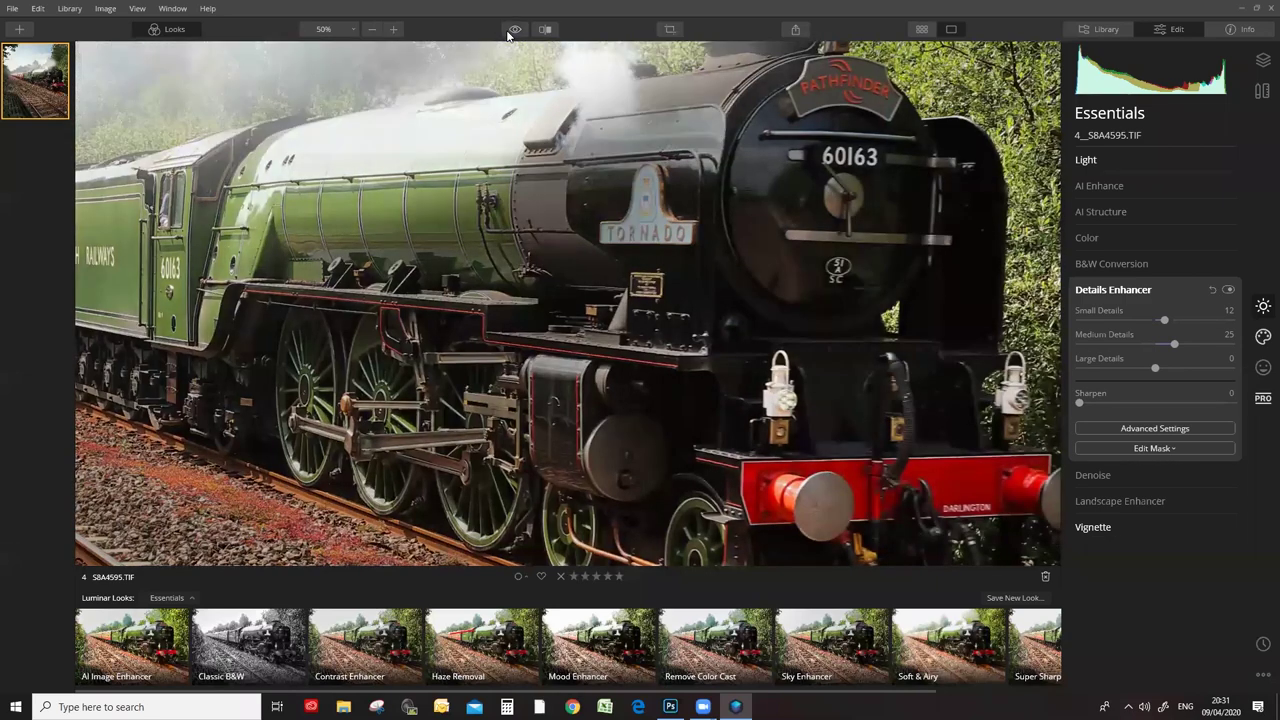
click(509, 33)
click(509, 33)
click(371, 32)
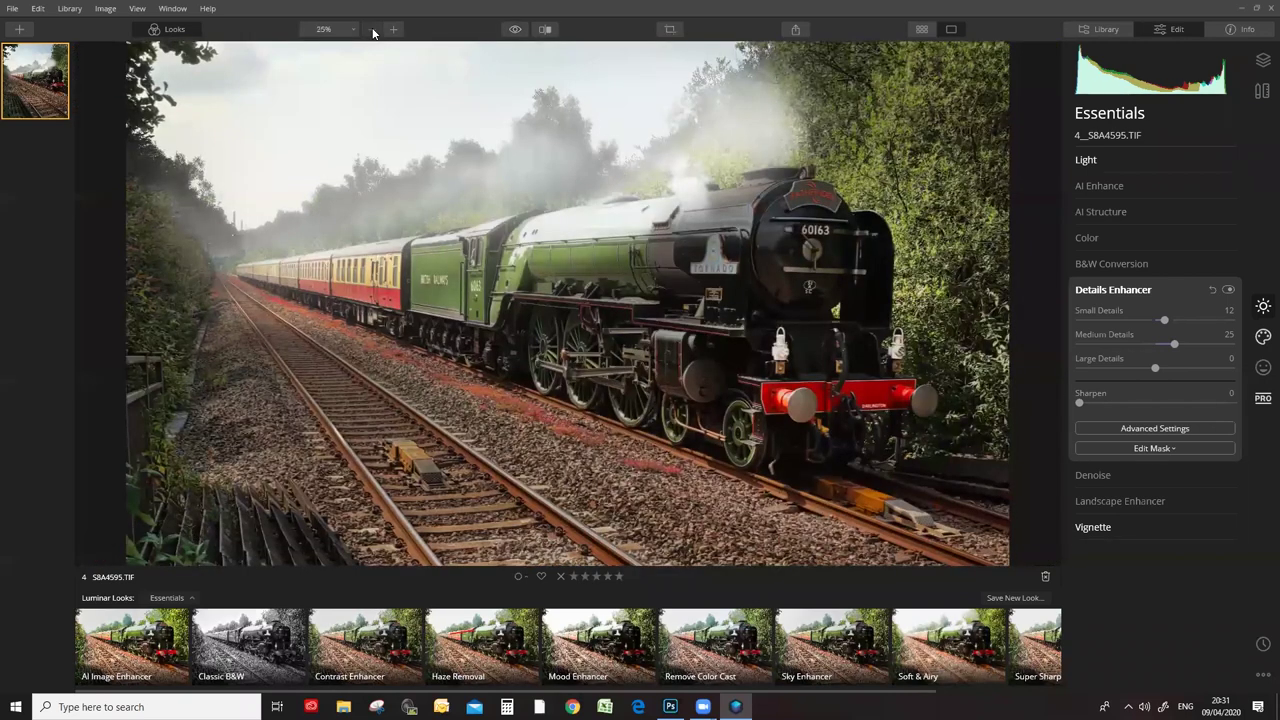
click(343, 33)
click(338, 42)
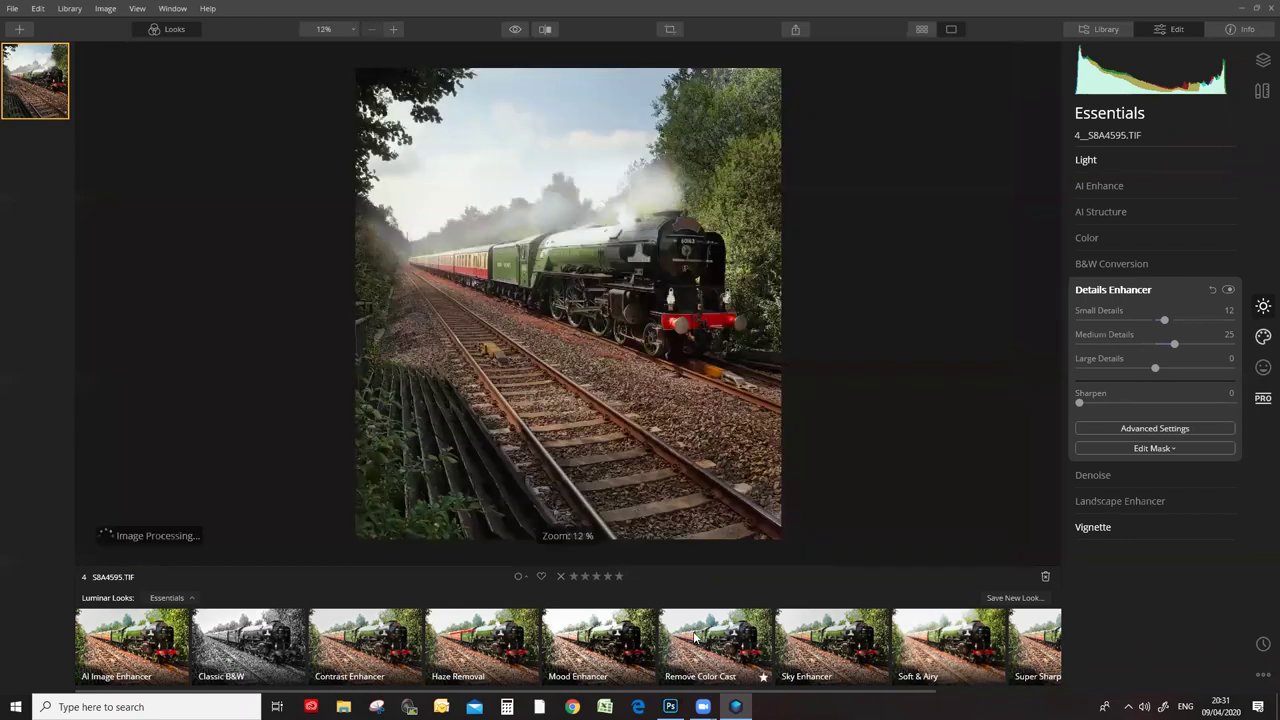
Set the Landscape Enhancer's Foliage Enhancer to 8 to brighten the greenery slightly.
click(1143, 295)
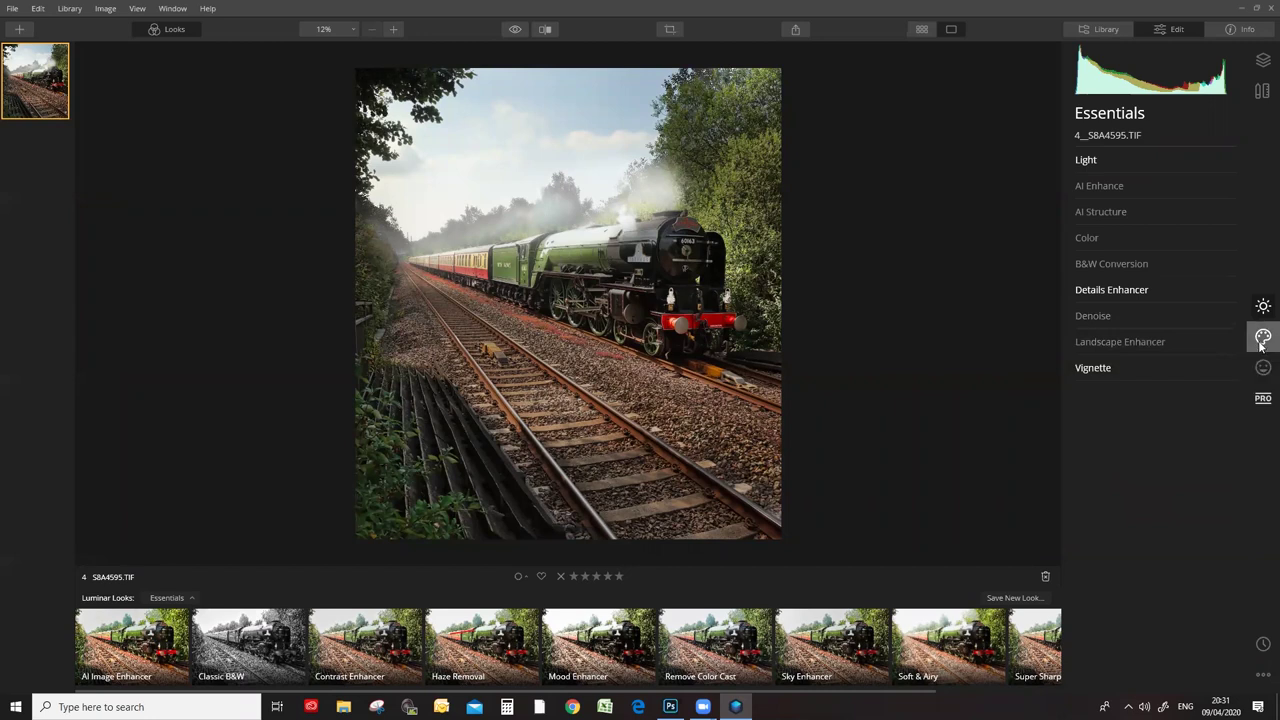
click(1262, 90)
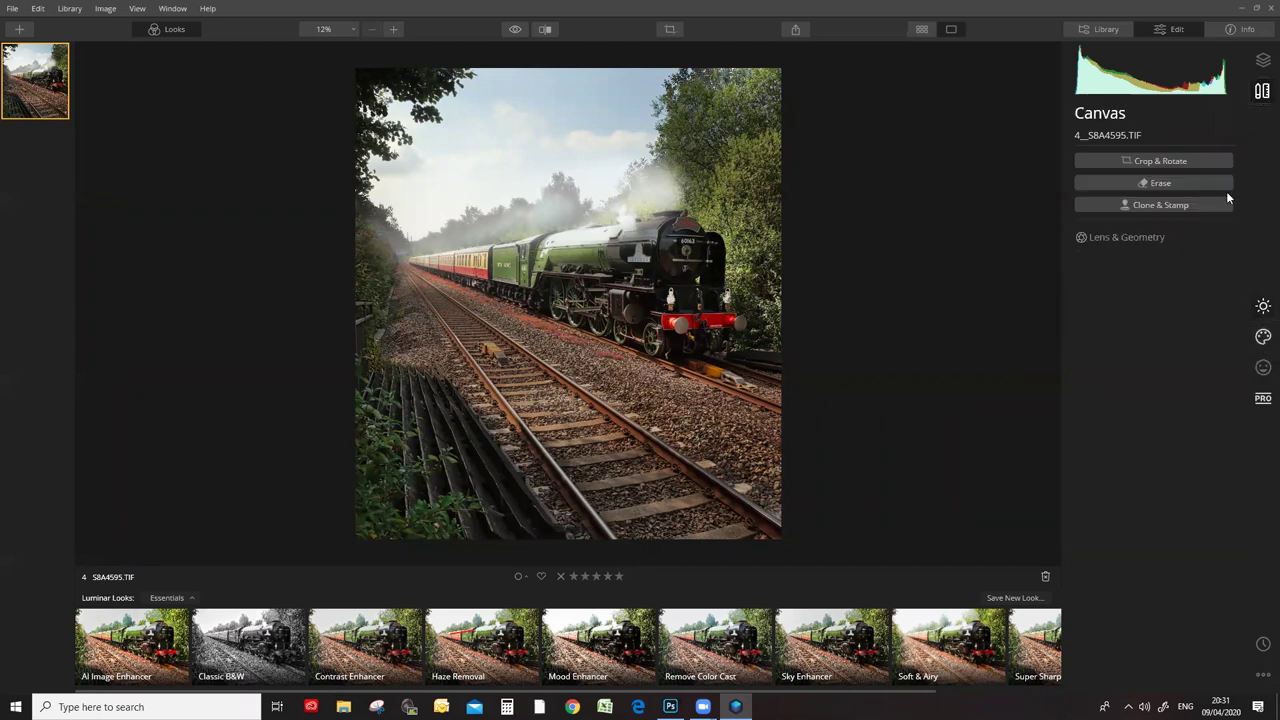
click(1261, 400)
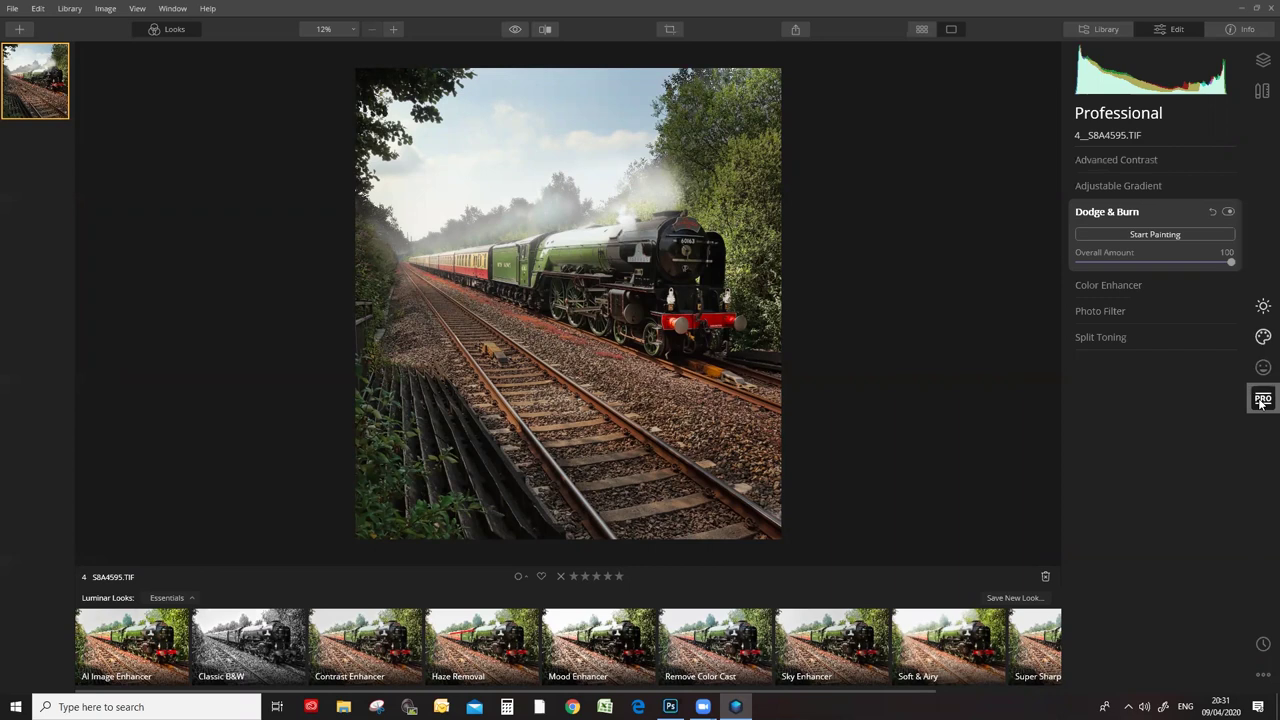
click(1263, 306)
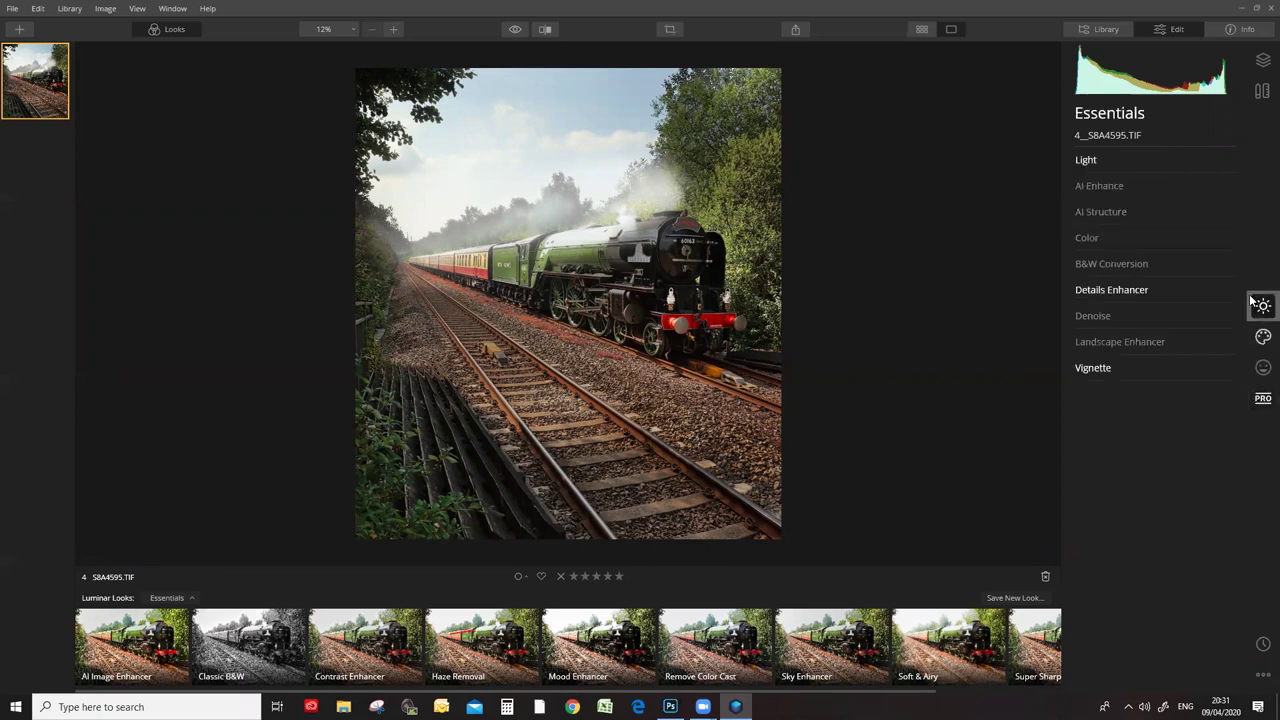
click(1118, 341)
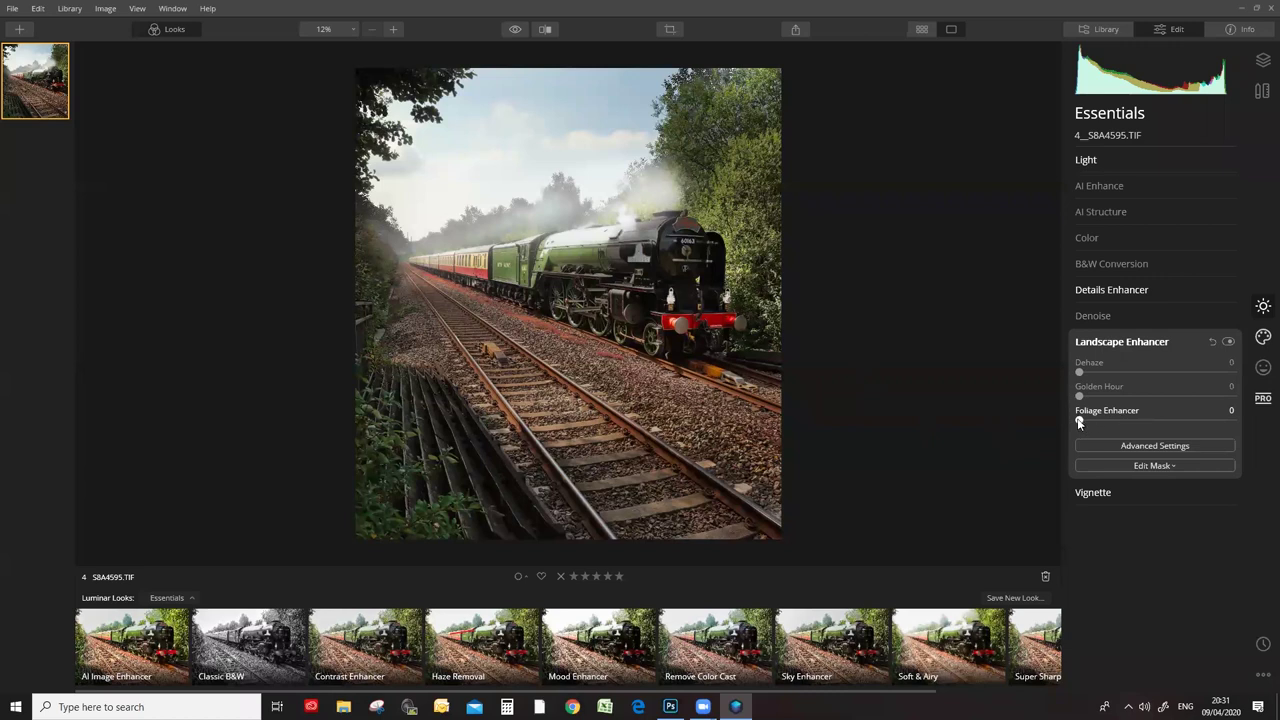
drag(1079, 420, 1115, 426)
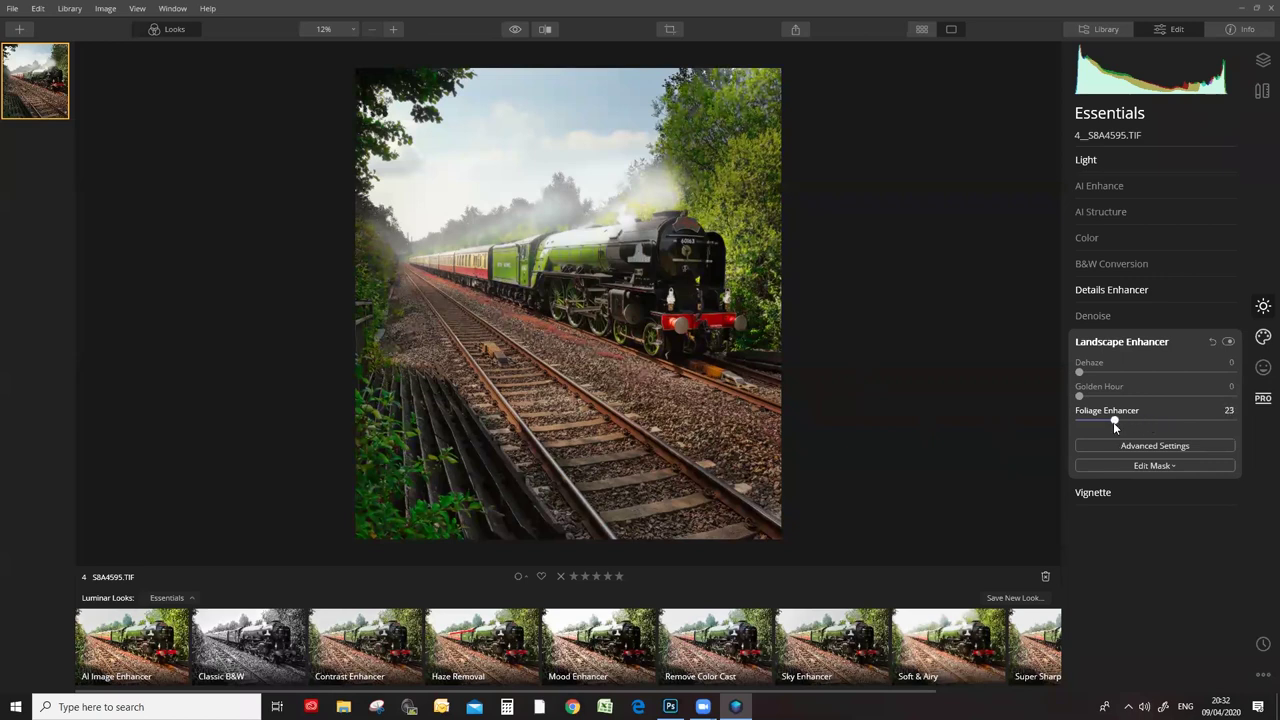
drag(1115, 421, 1092, 422)
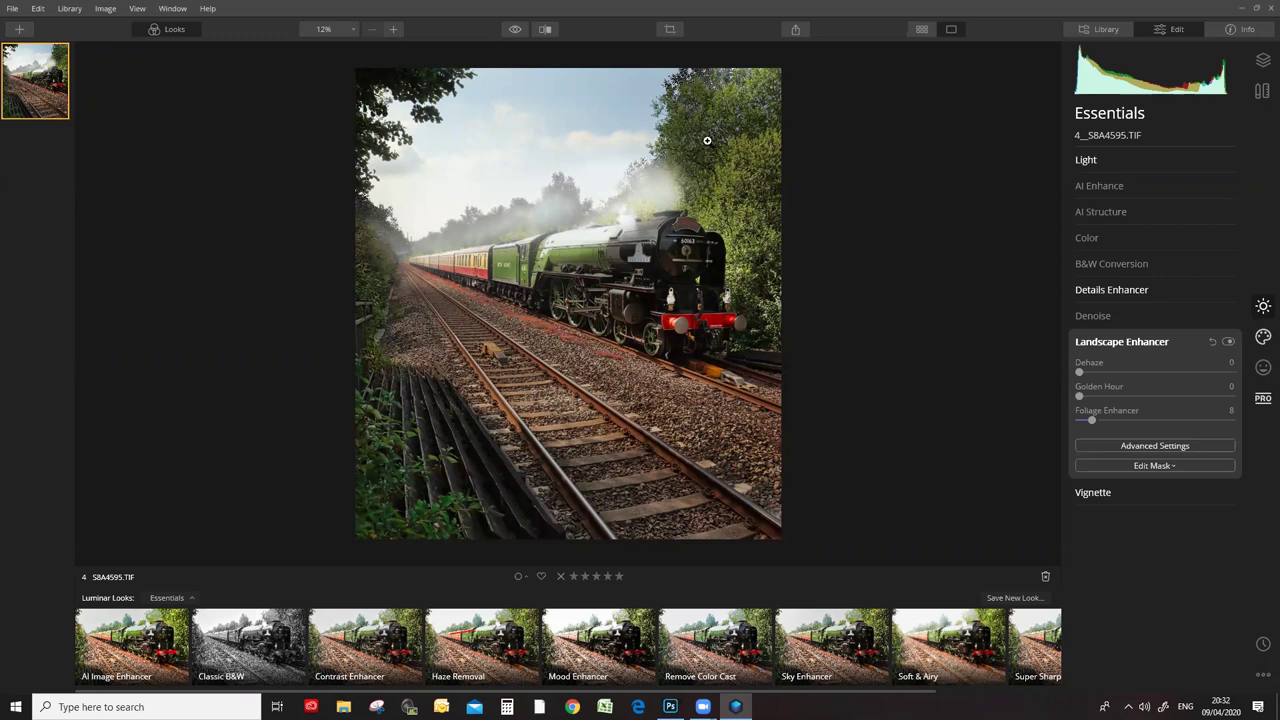
Check the whole finished train photo against the original by toggling the before view several times.
click(515, 29)
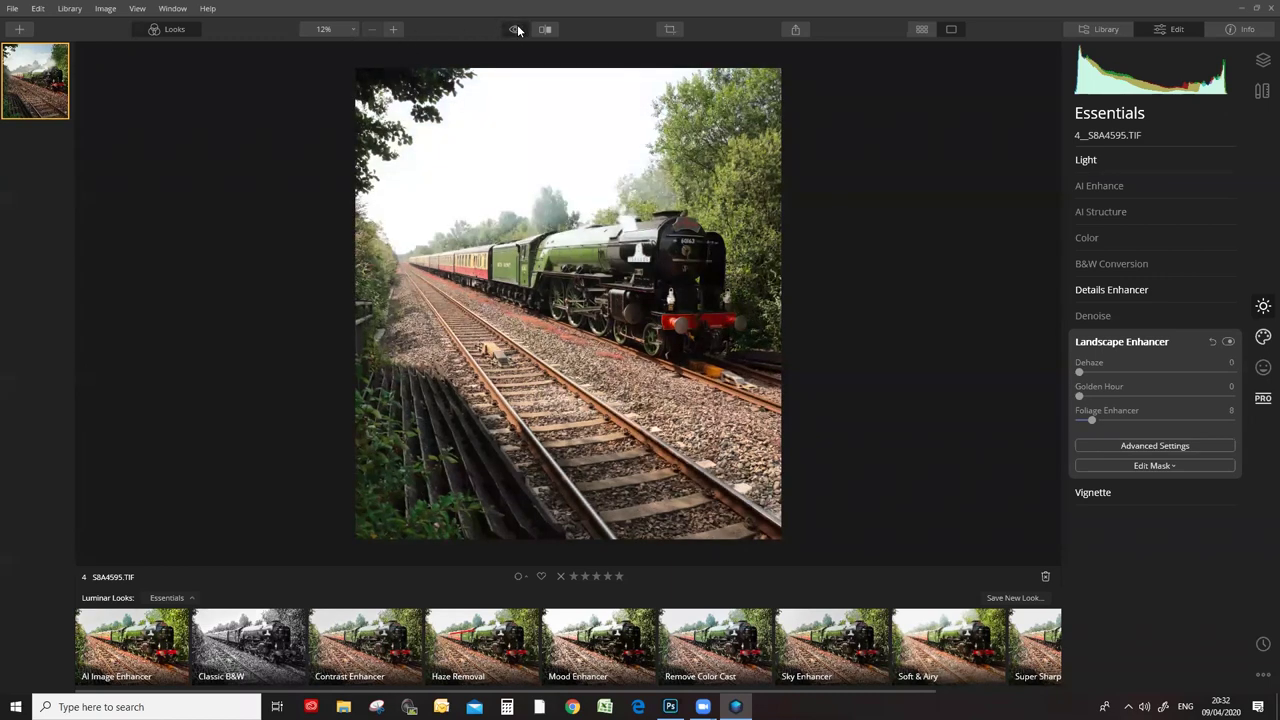
click(516, 29)
click(516, 29)
click(516, 29)
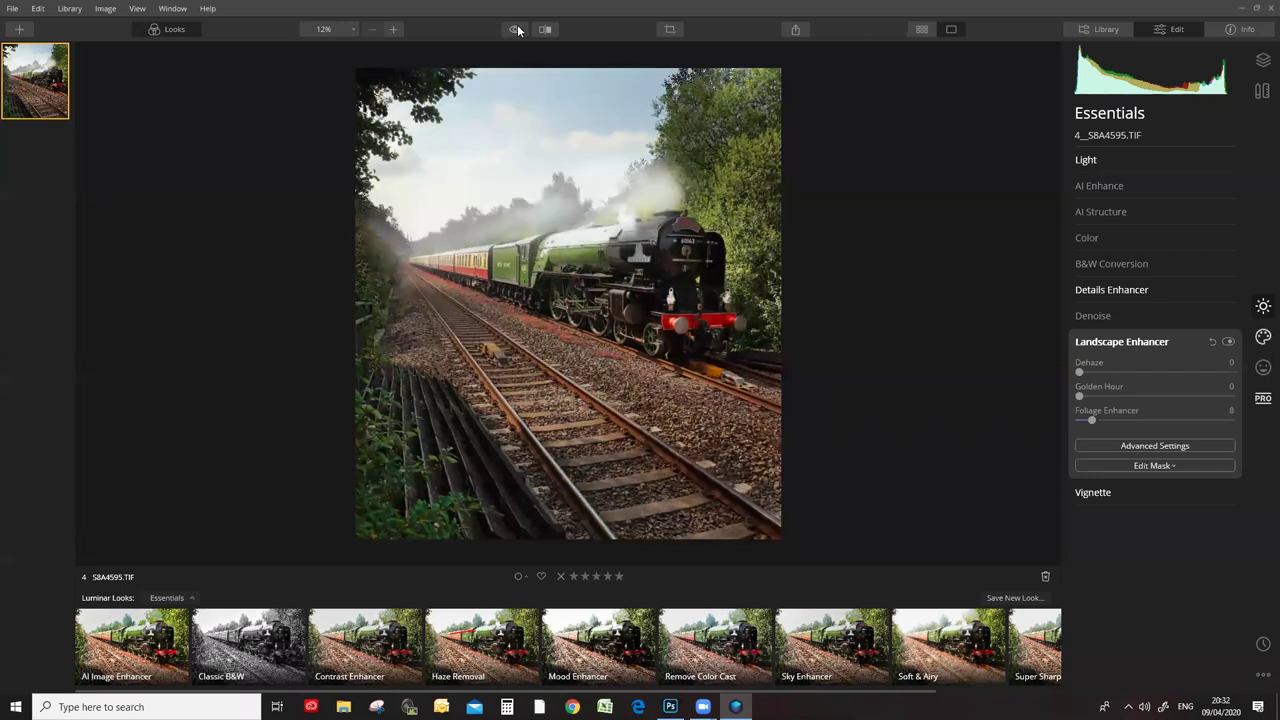
click(516, 29)
click(516, 29)
click(516, 29)
click(516, 29)
click(516, 29)
click(516, 29)
Export the finished train photo as a 16-bit TIFF at actual size into the LUMINAR folder's edits subfolder.
click(12, 10)
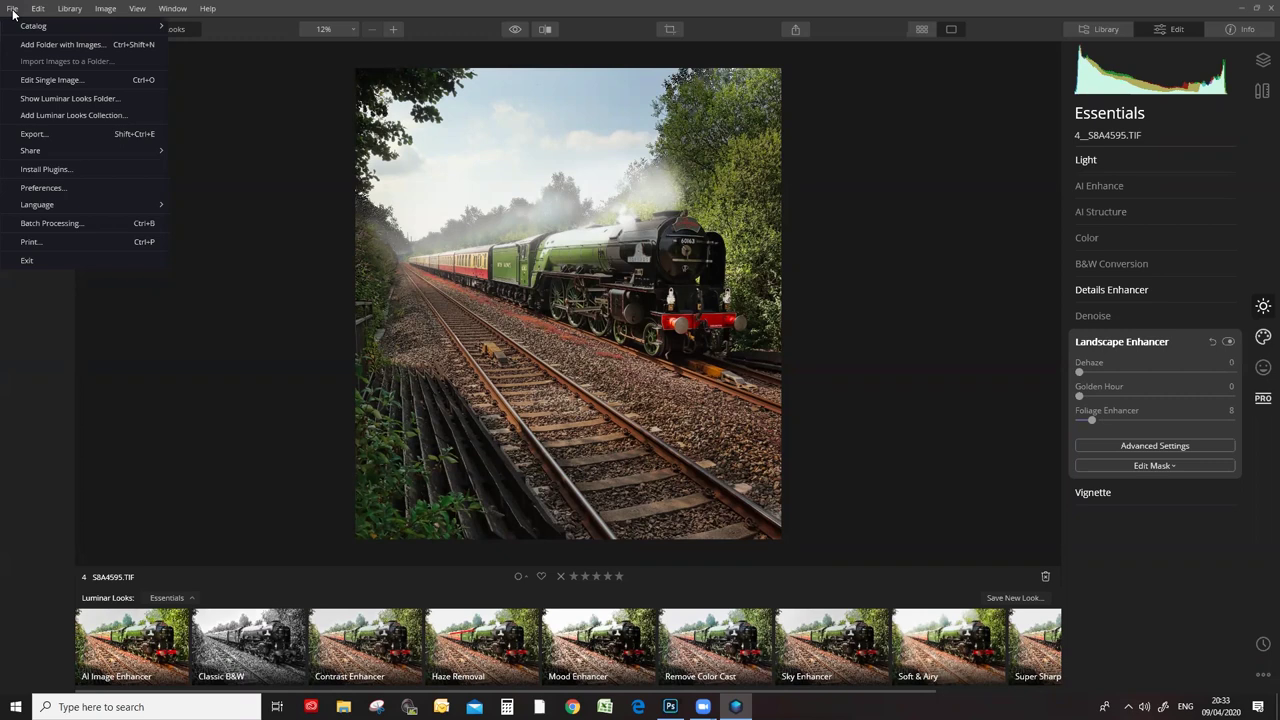
click(13, 13)
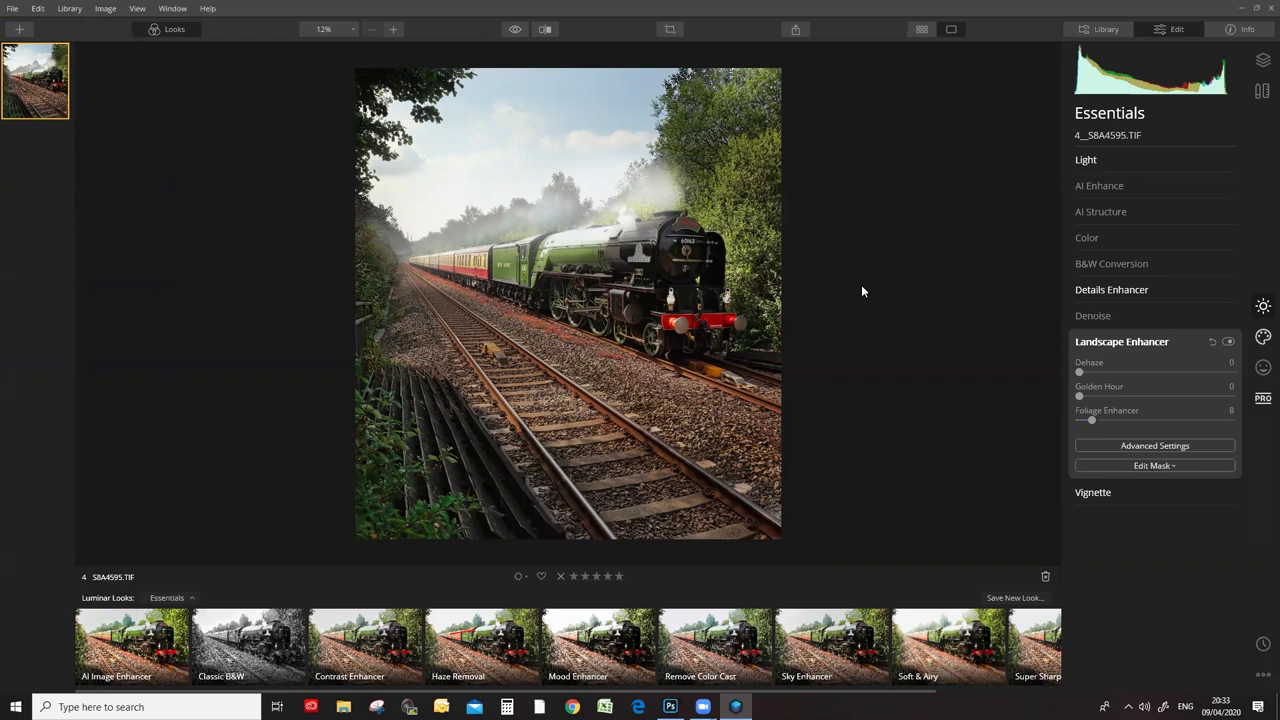
click(12, 9)
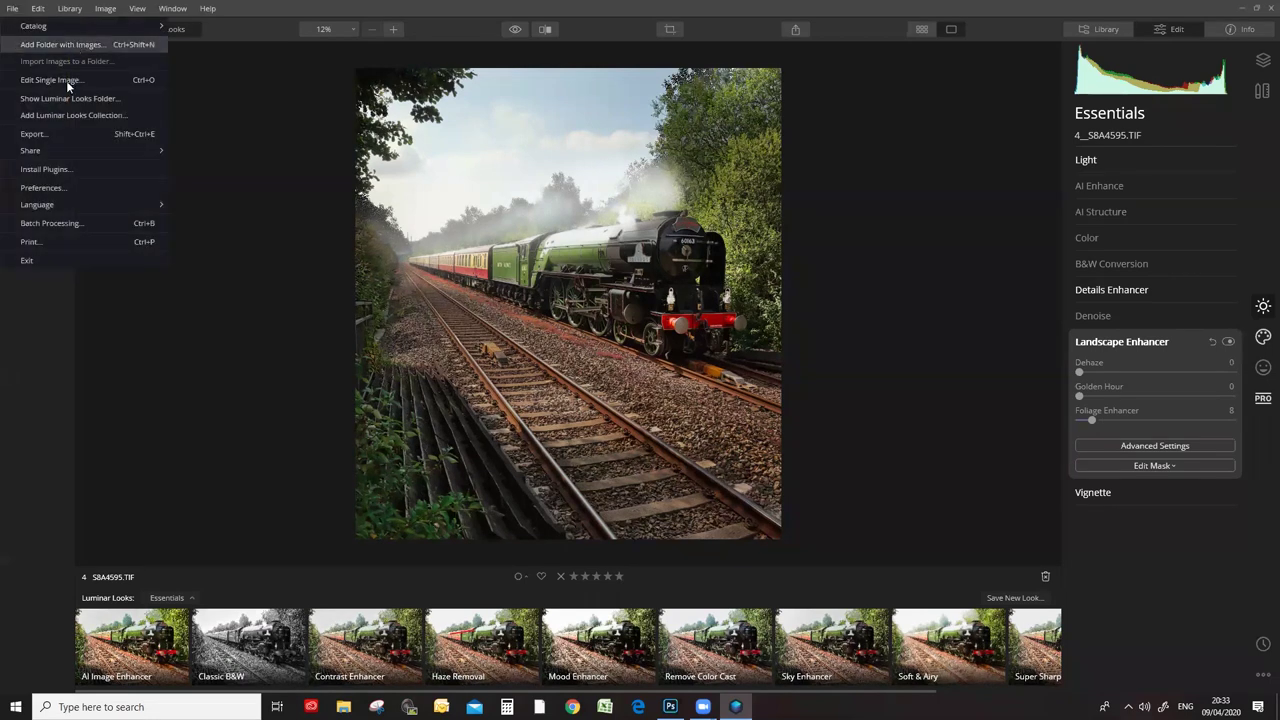
click(49, 131)
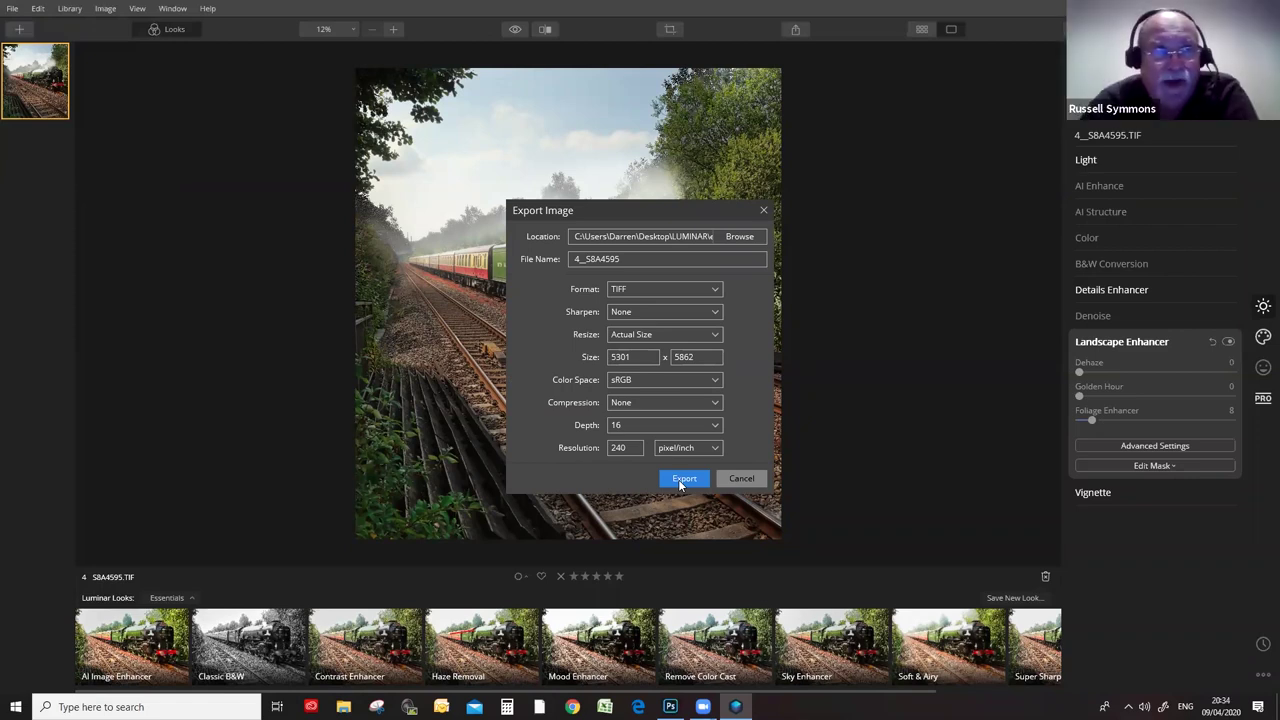
click(740, 236)
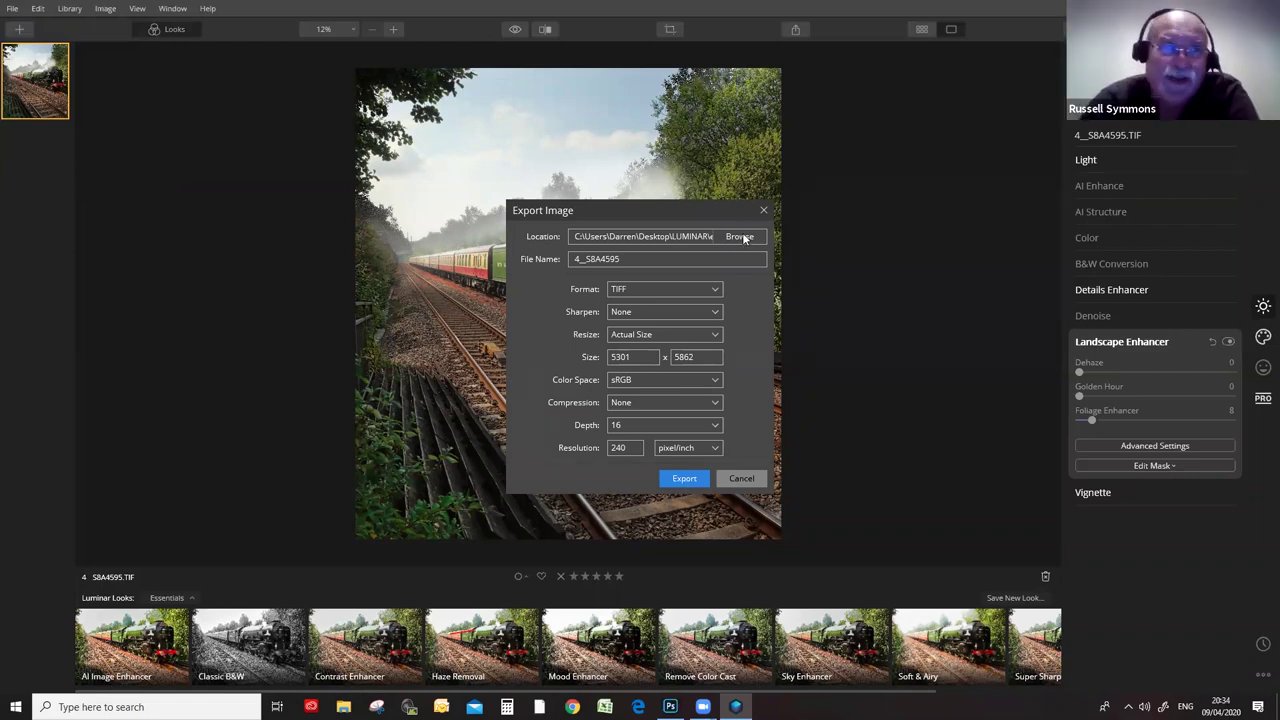
double_click(455, 212)
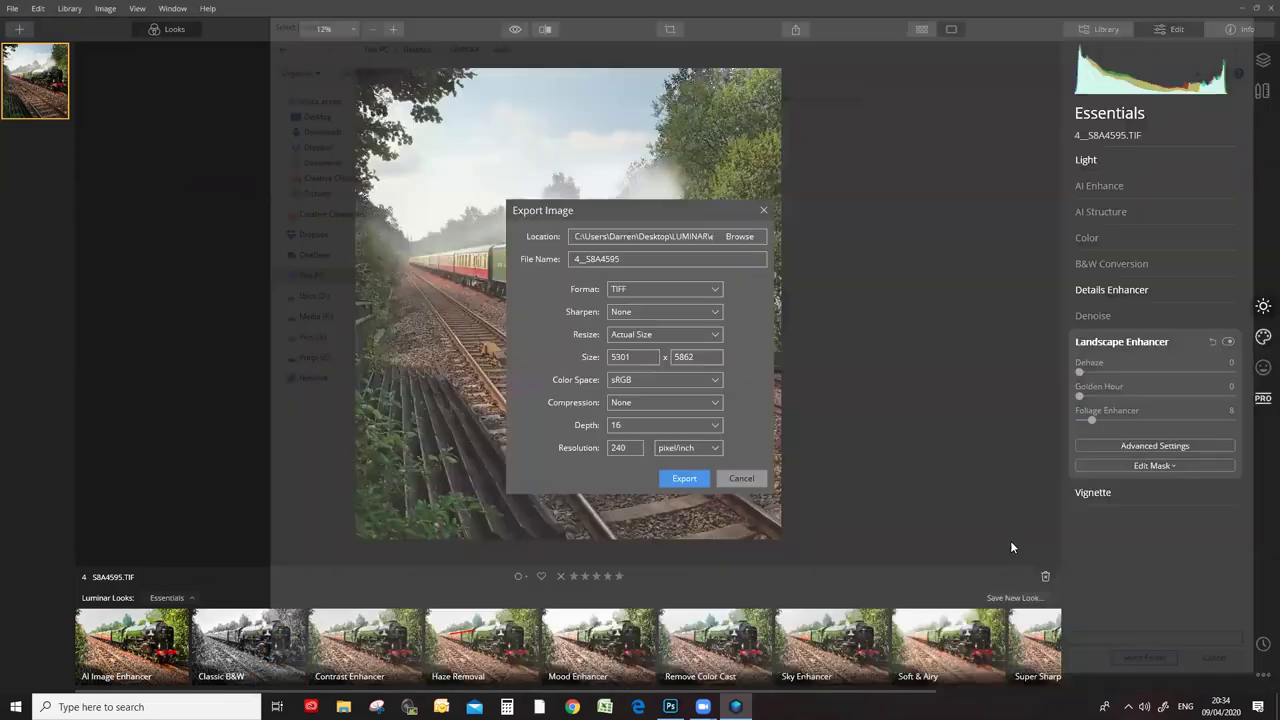
click(1160, 671)
click(683, 478)
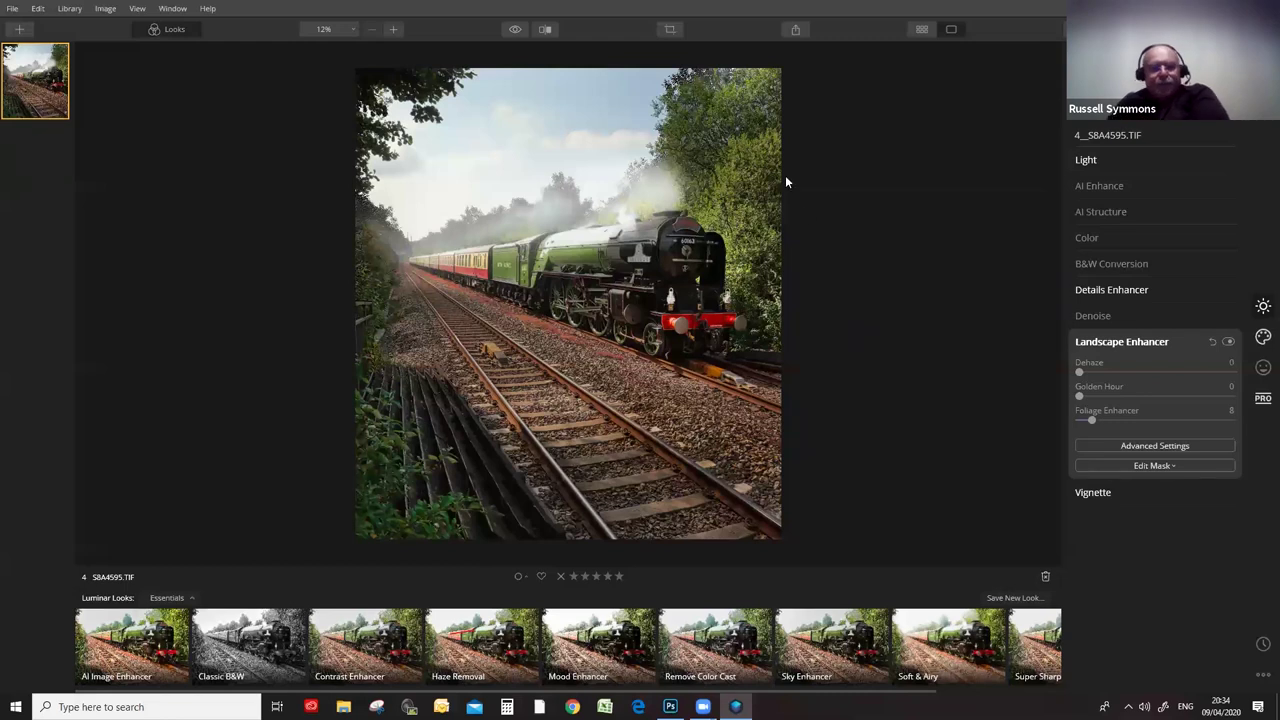
Open the portrait 5__S8A3660.CR2 from the LUMINAR folder for single-image editing.
click(14, 8)
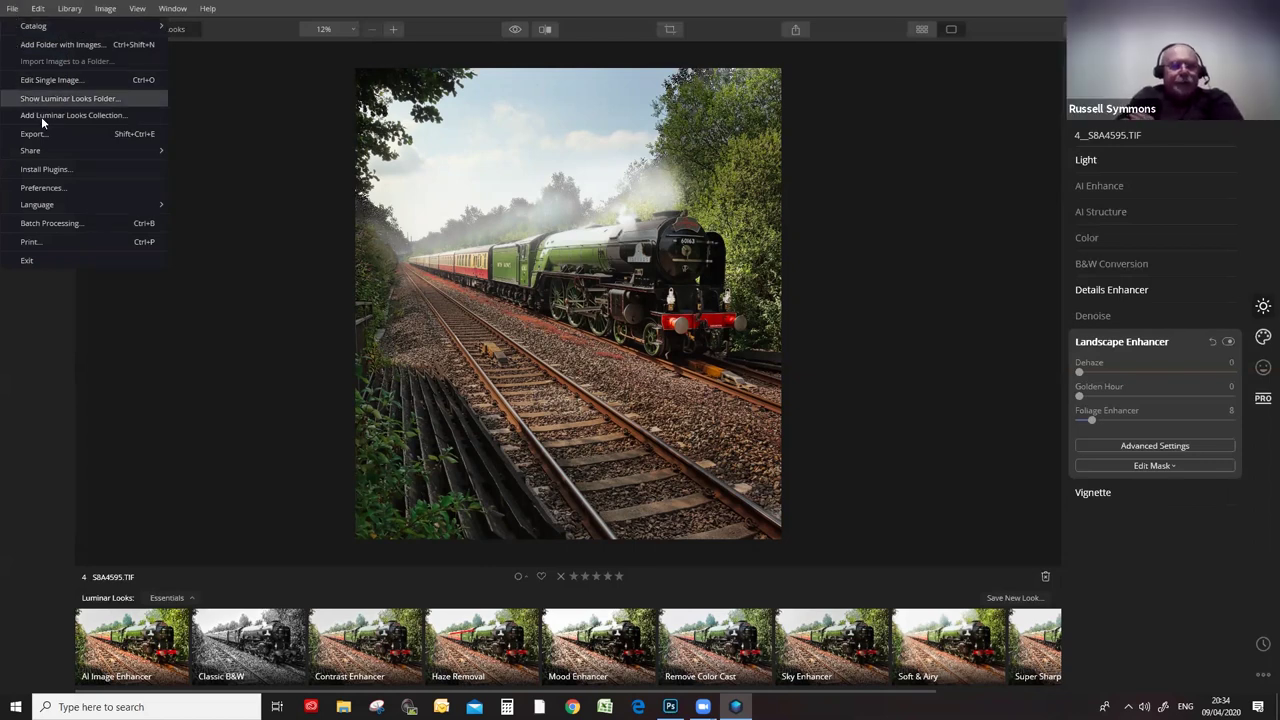
click(49, 79)
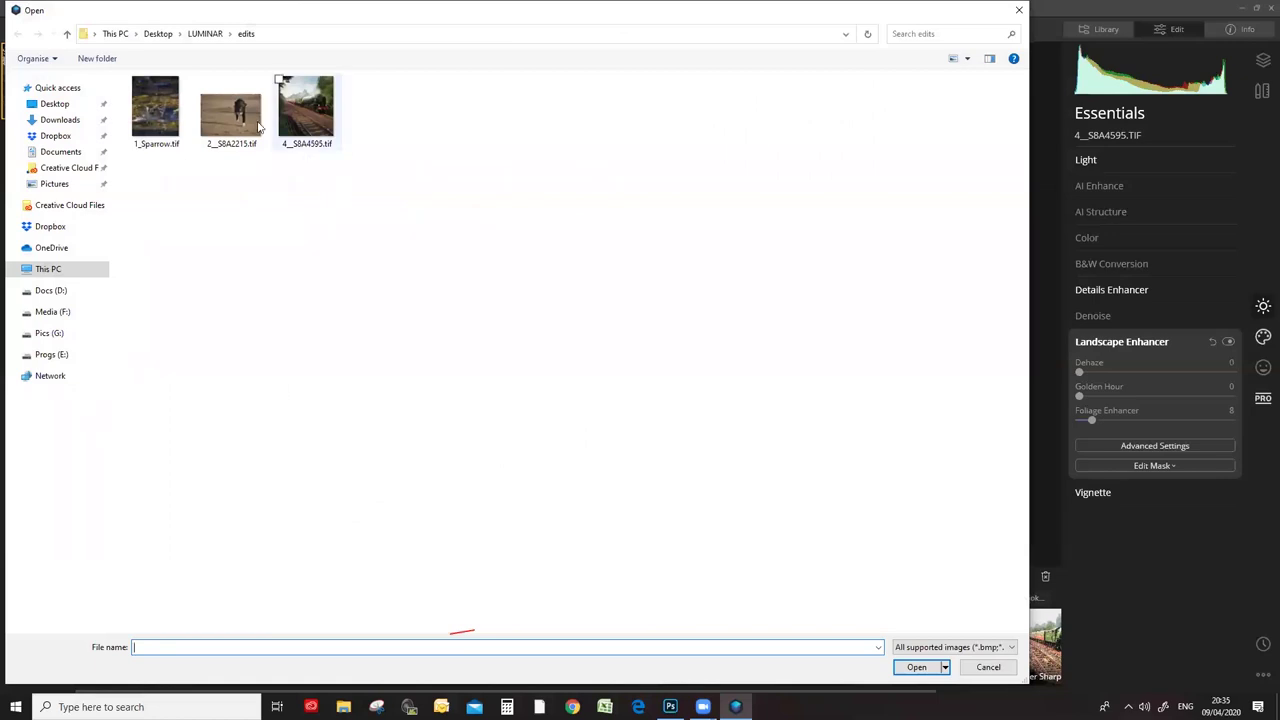
click(205, 33)
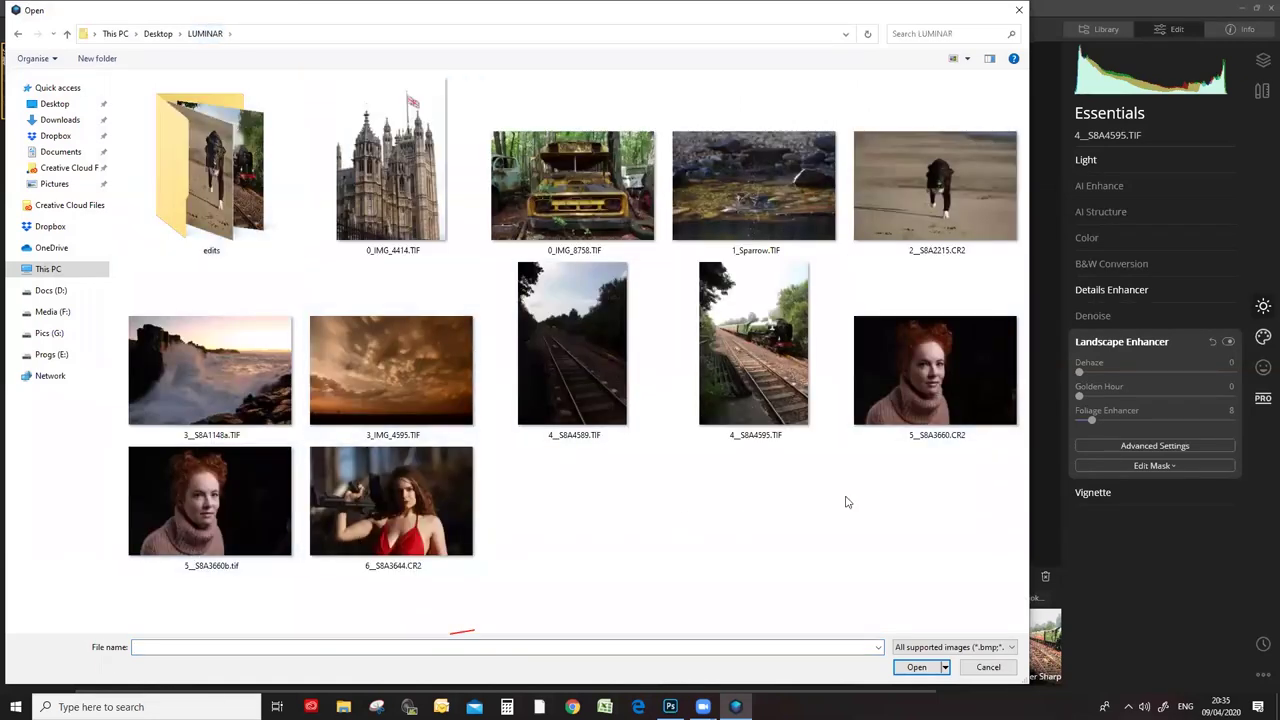
double_click(945, 379)
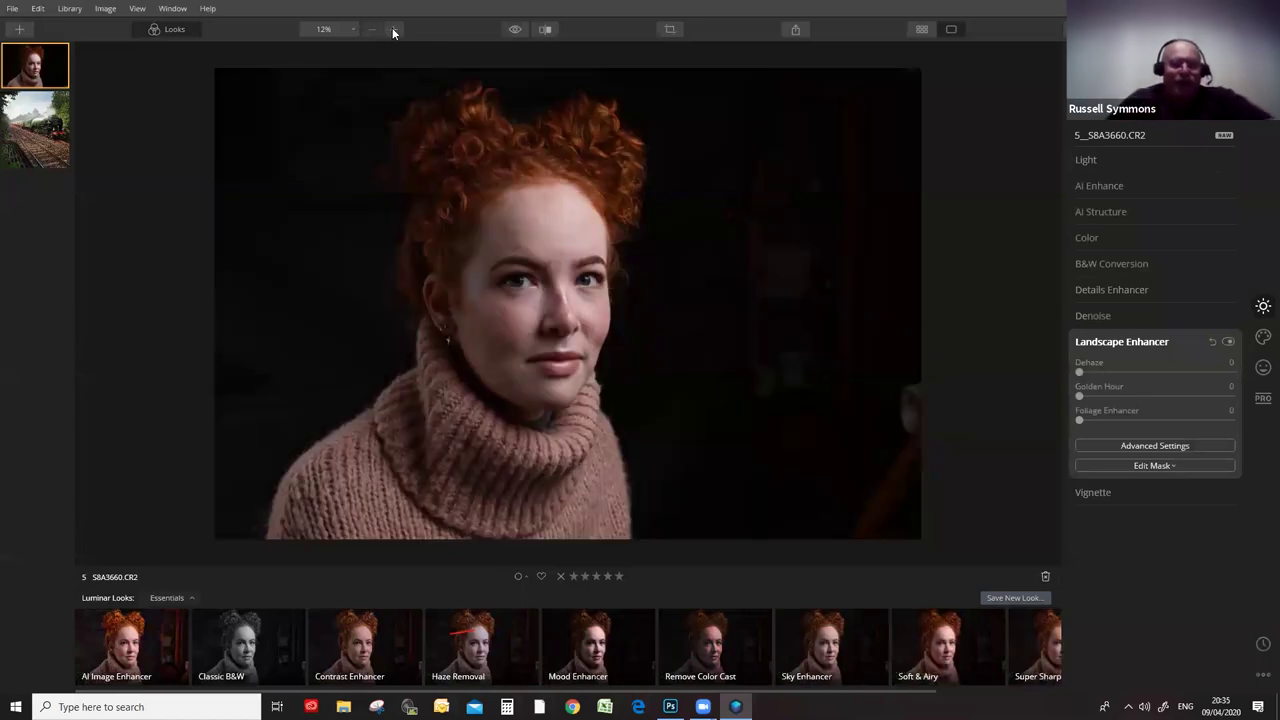
click(393, 29)
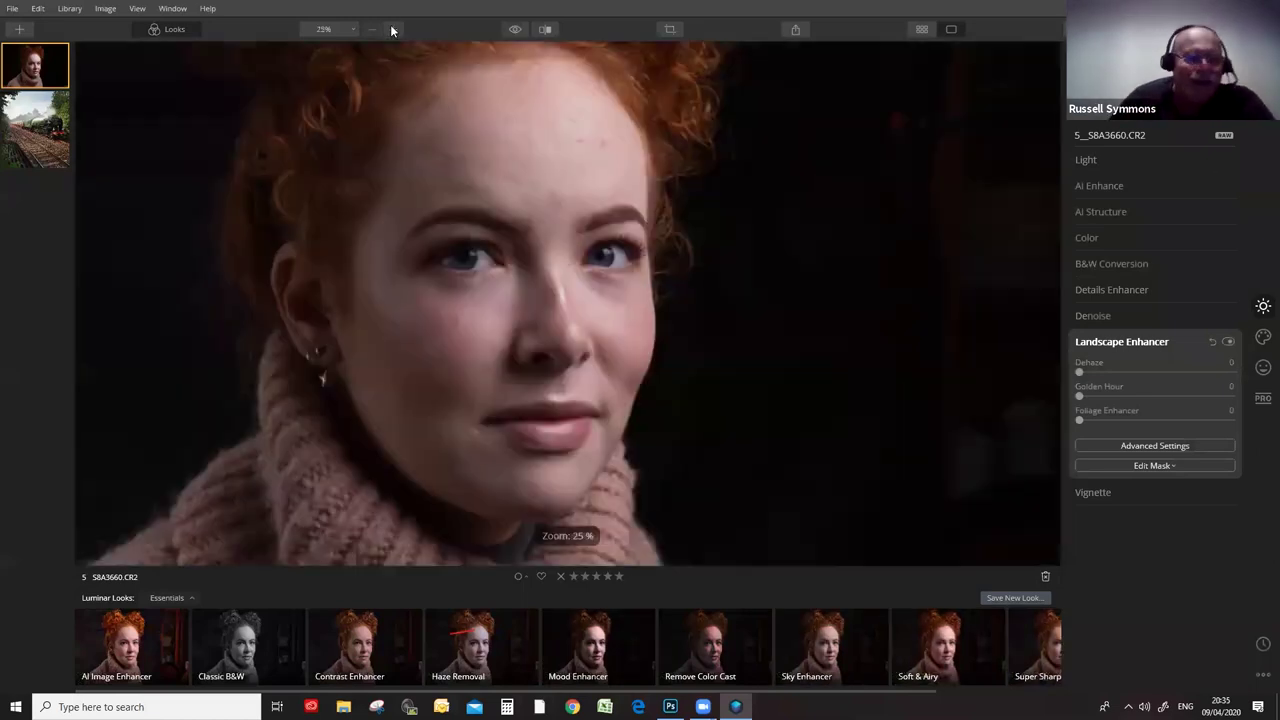
Turn on AI Skin Defects Removal in the AI Skin Enhancer for the raw portrait, checking the skin at 100% zoom.
click(394, 29)
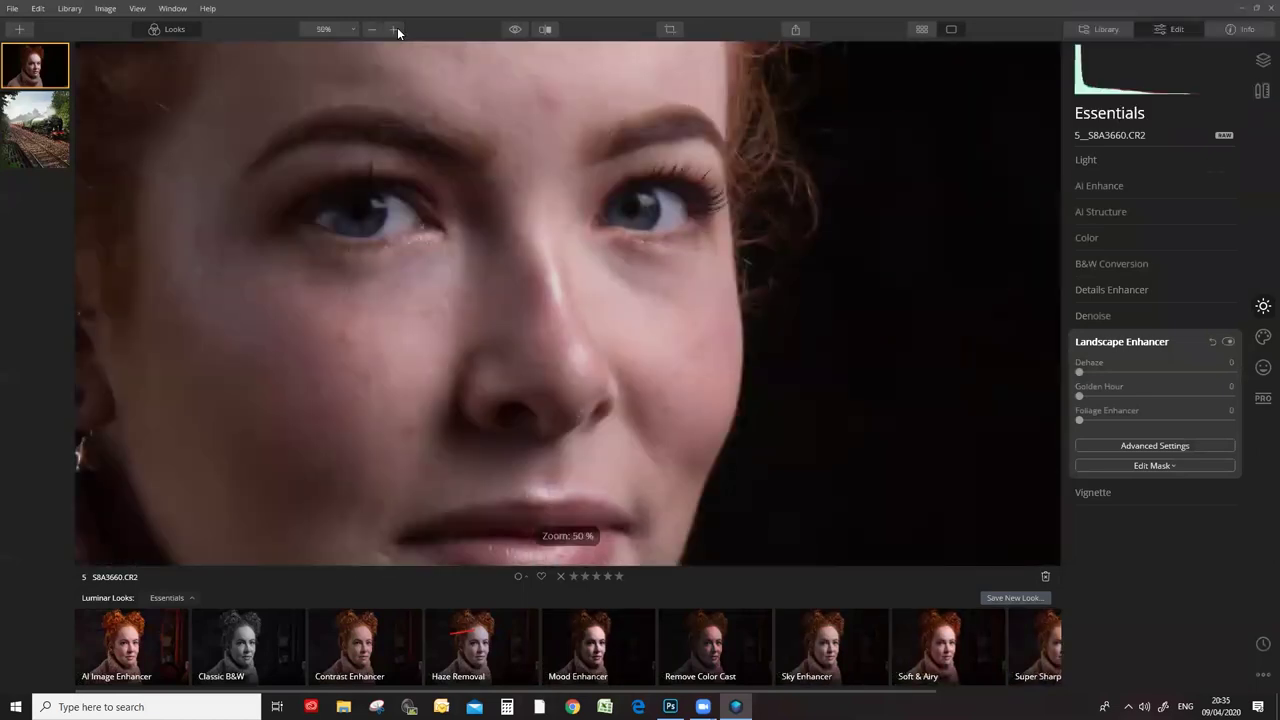
click(394, 29)
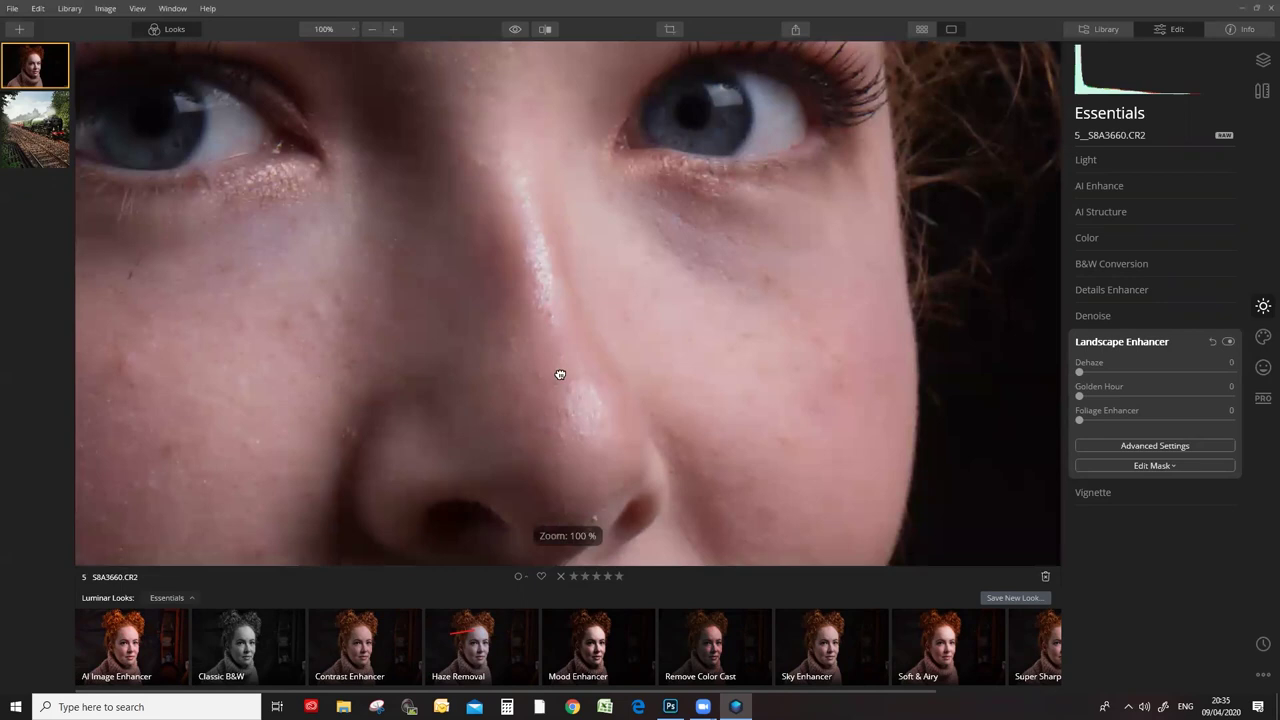
drag(560, 371, 581, 163)
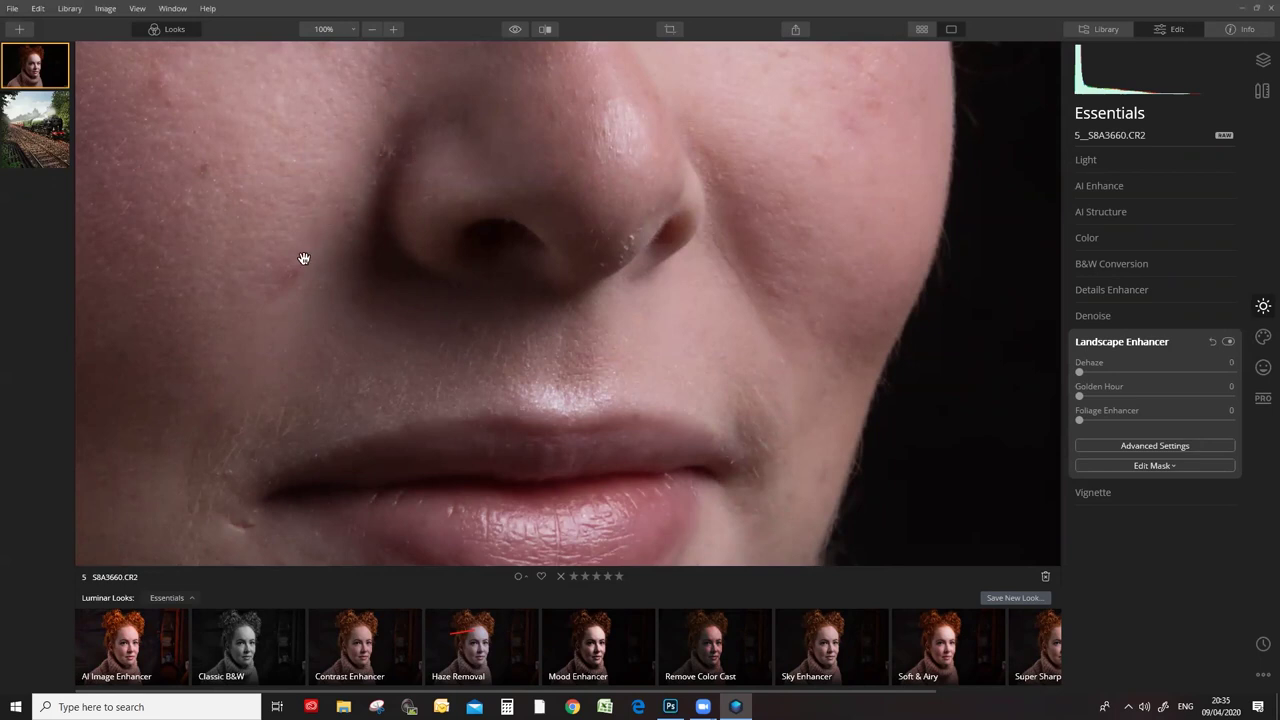
click(1130, 343)
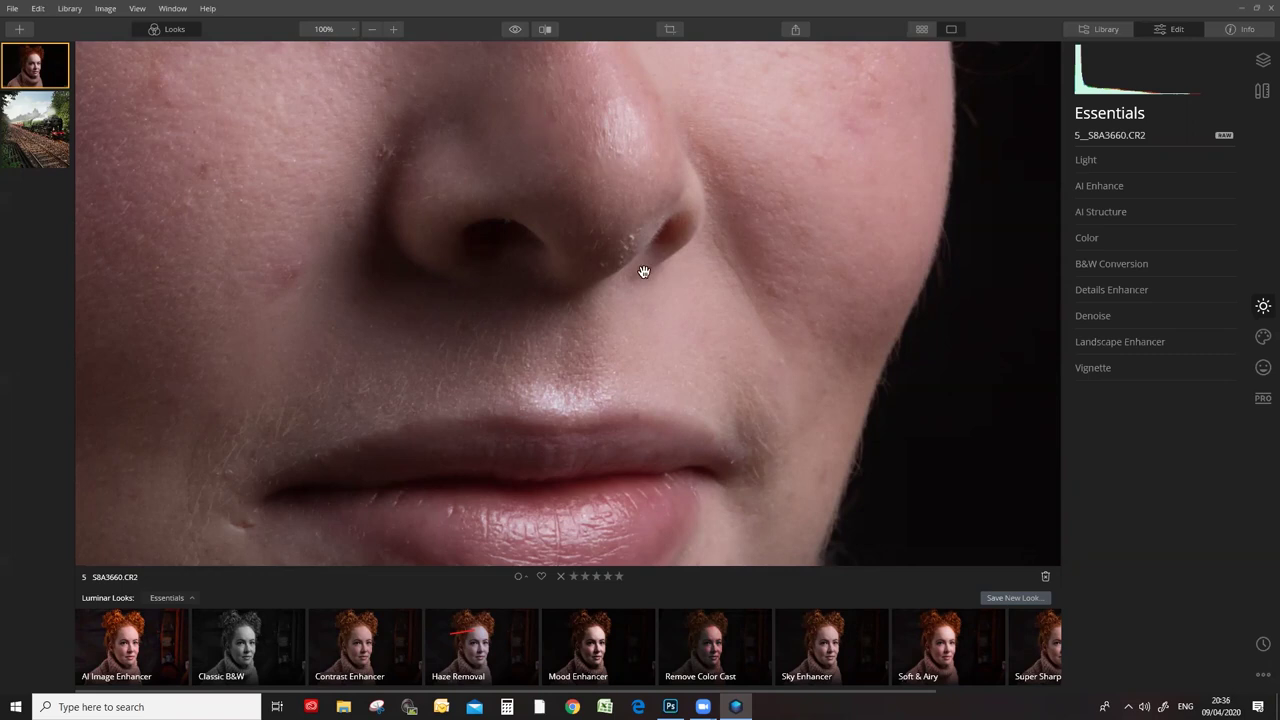
click(1262, 370)
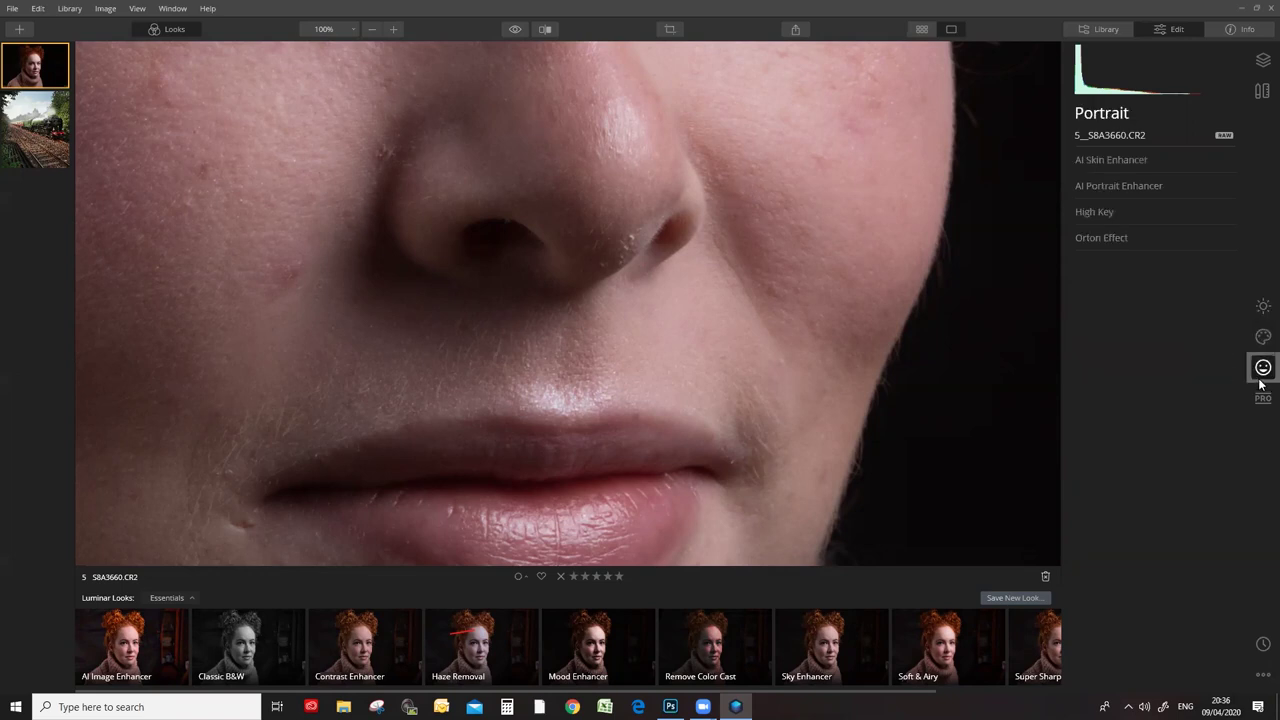
click(1114, 156)
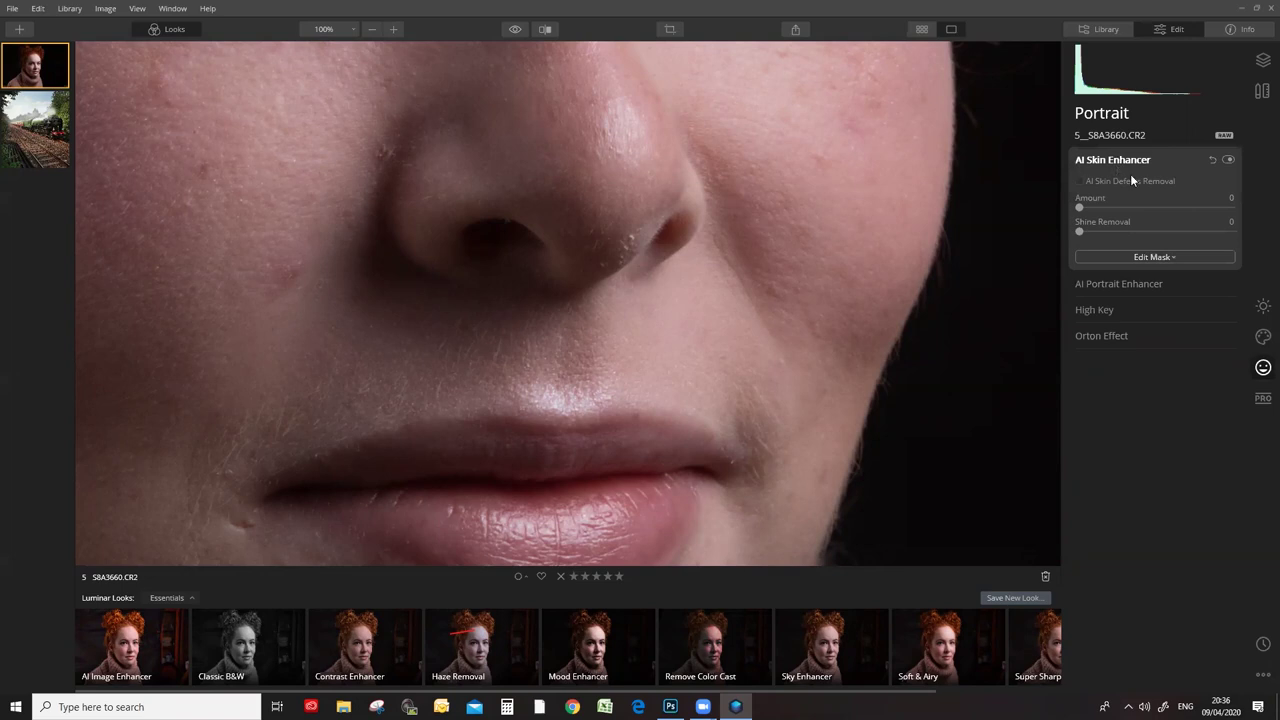
click(1079, 181)
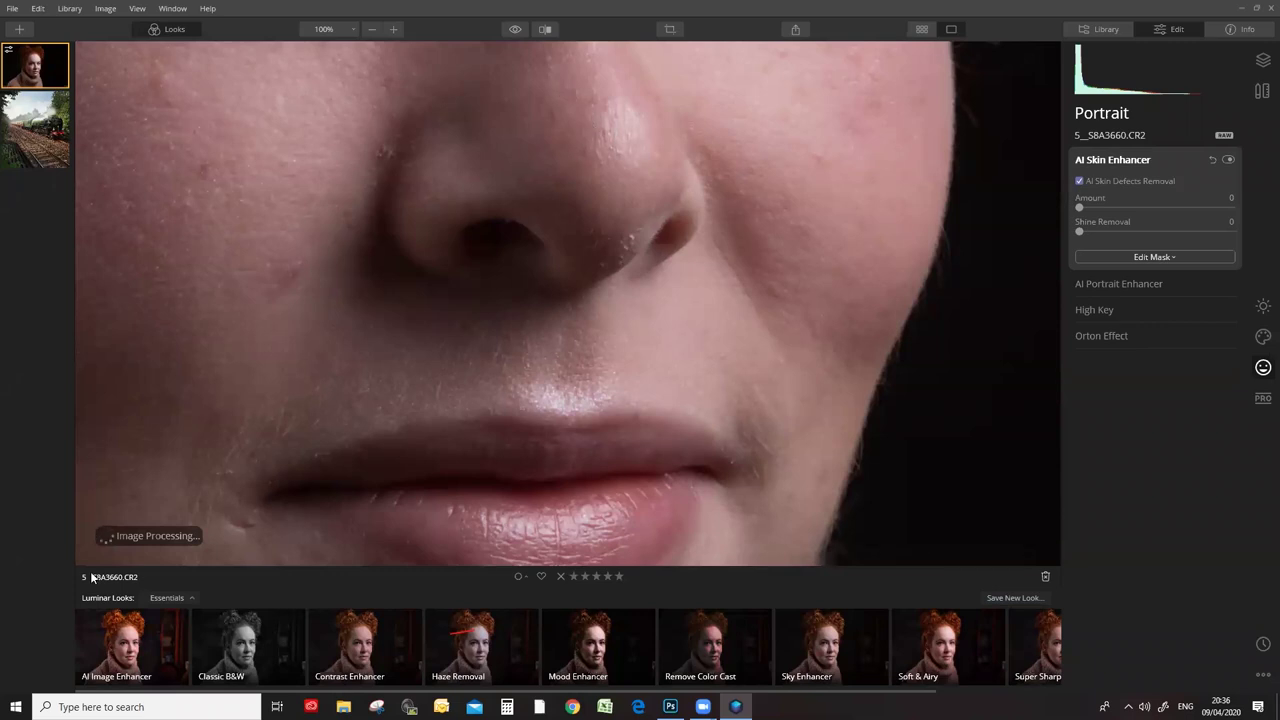
Examine the portrait's face and forehead skin with defect removal applied, ending at 100% zoom on the forehead.
click(372, 30)
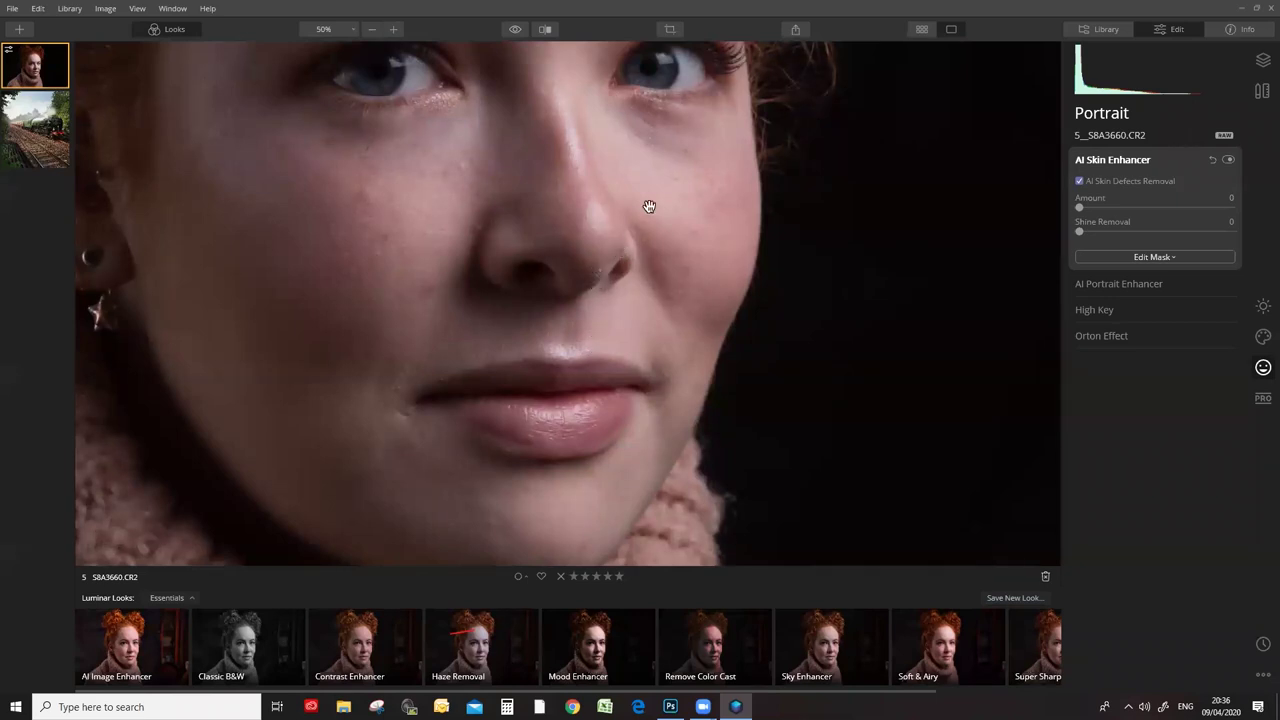
drag(580, 303, 581, 447)
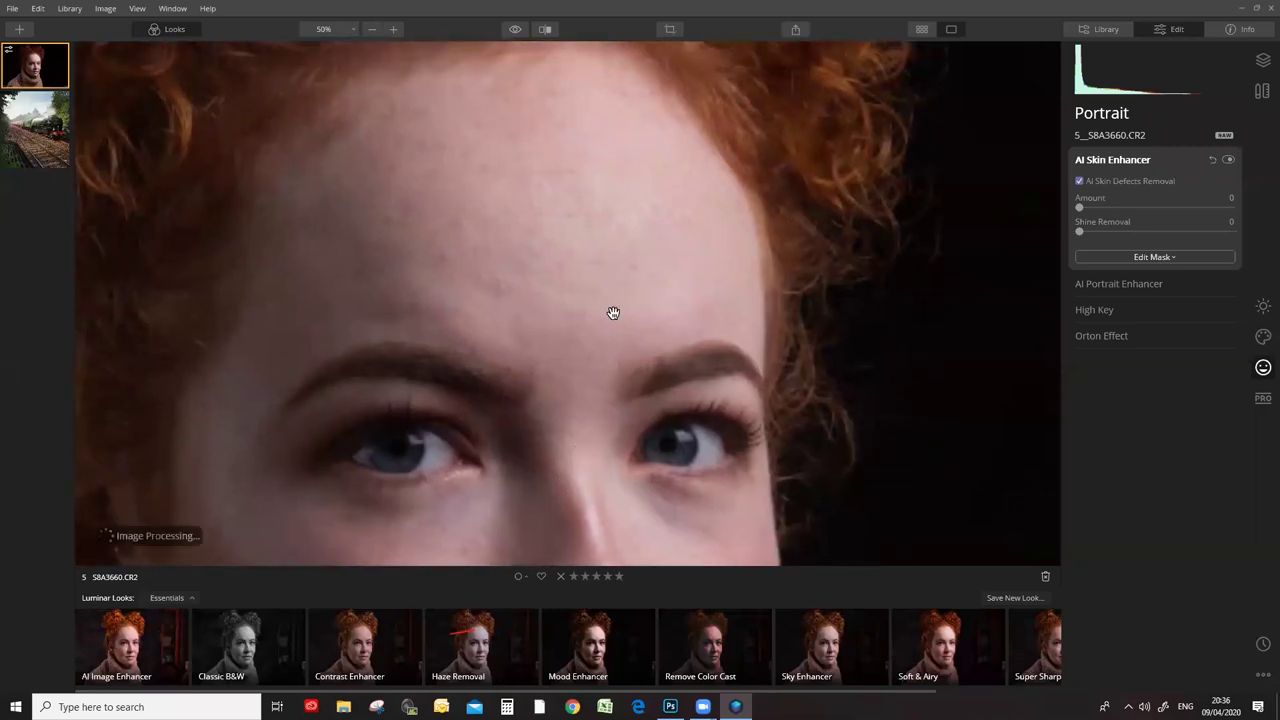
key(g)
double_click(103, 172)
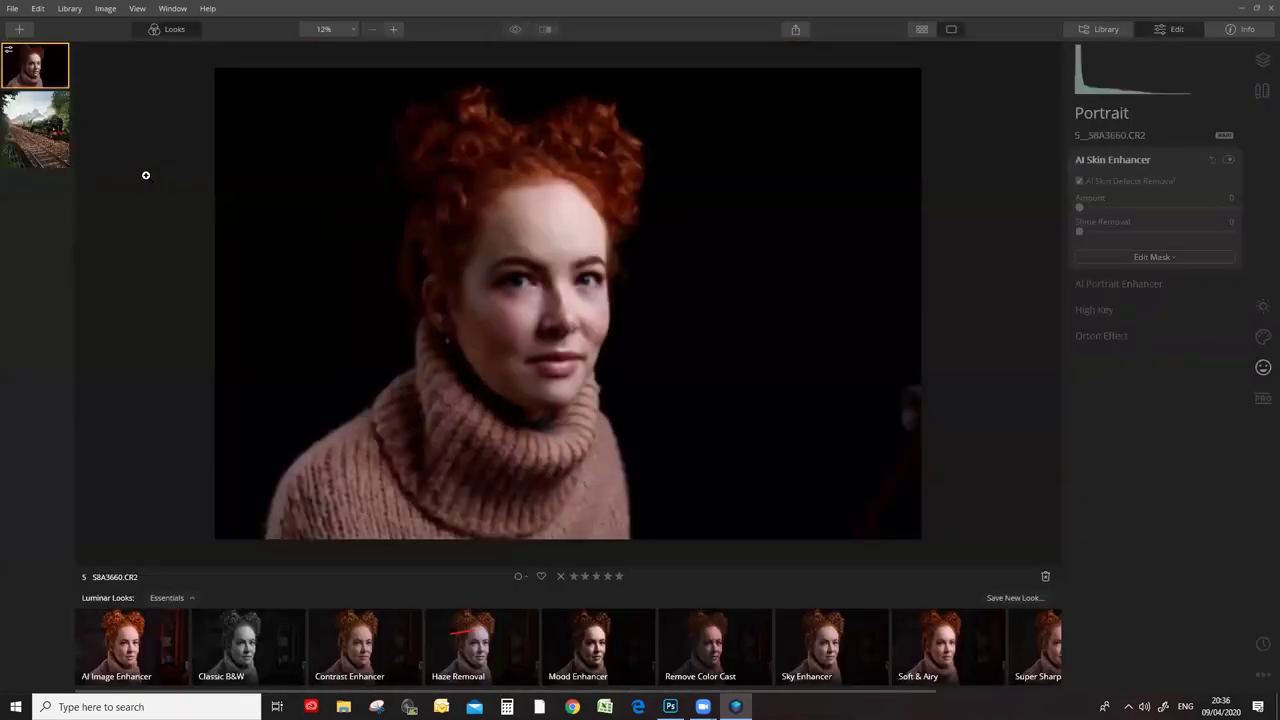
click(393, 28)
click(393, 28)
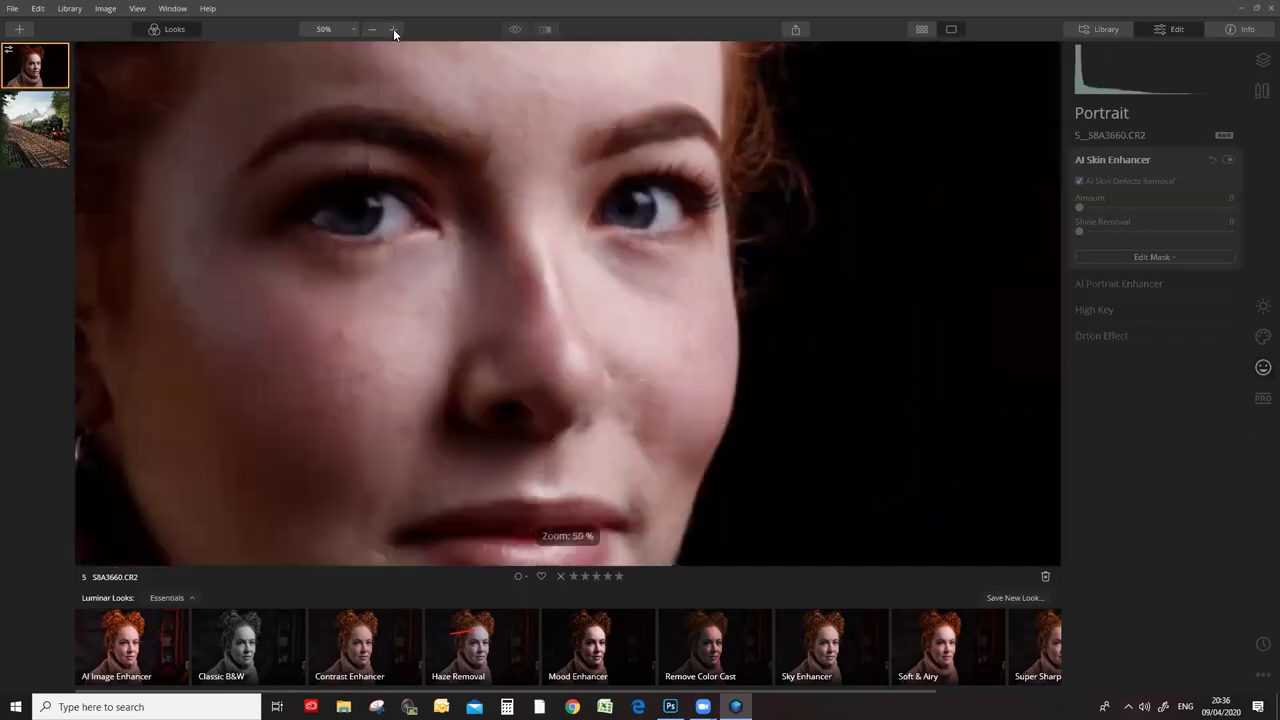
click(393, 28)
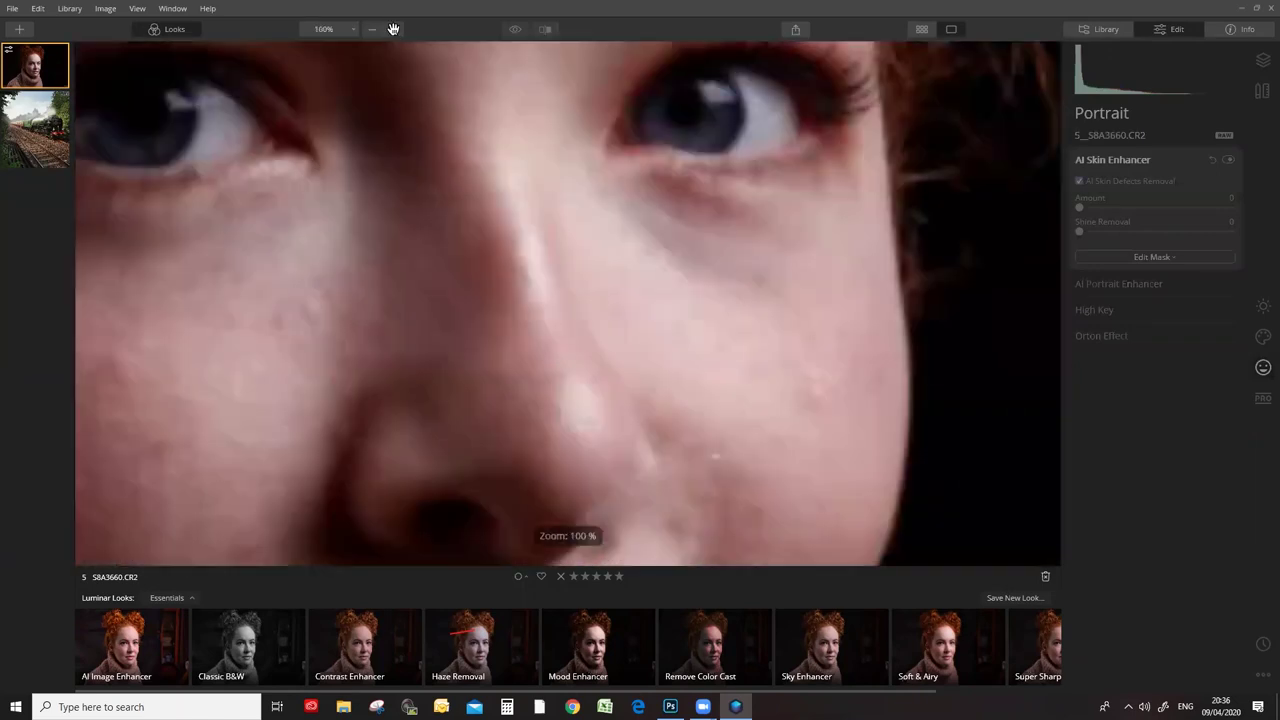
scroll(643, 163, up, 5)
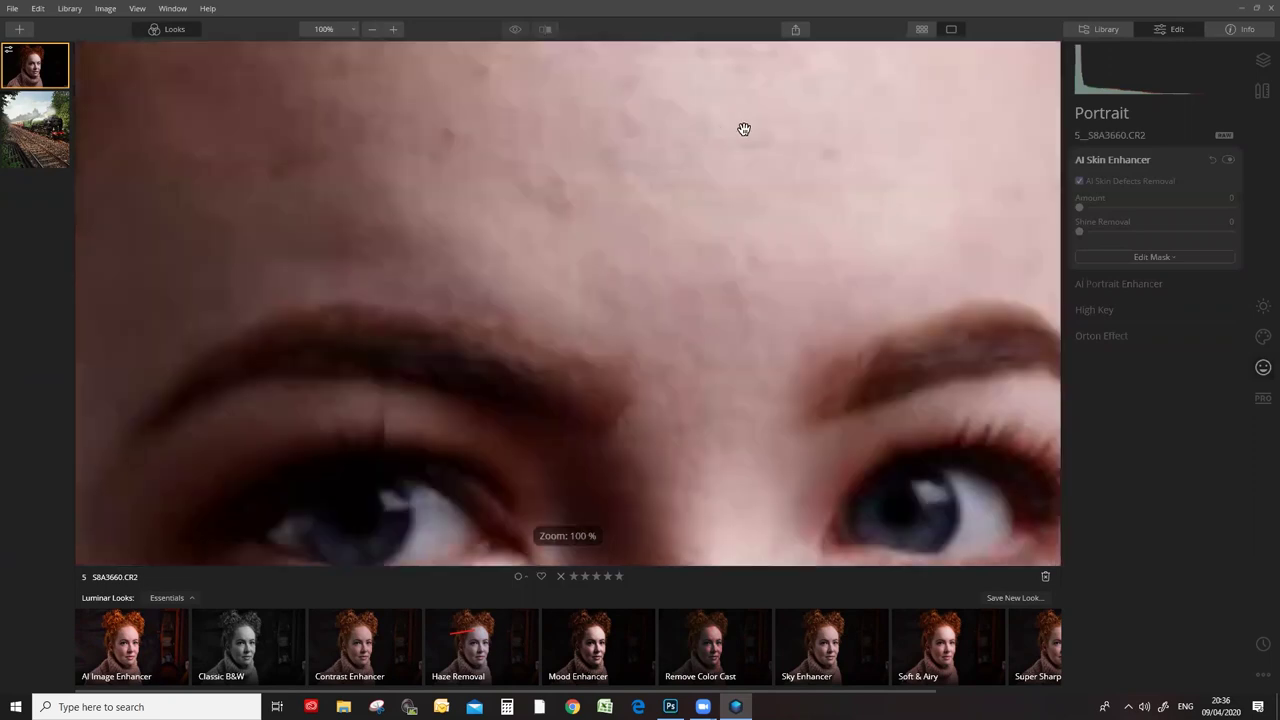
scroll(679, 352, up, 3)
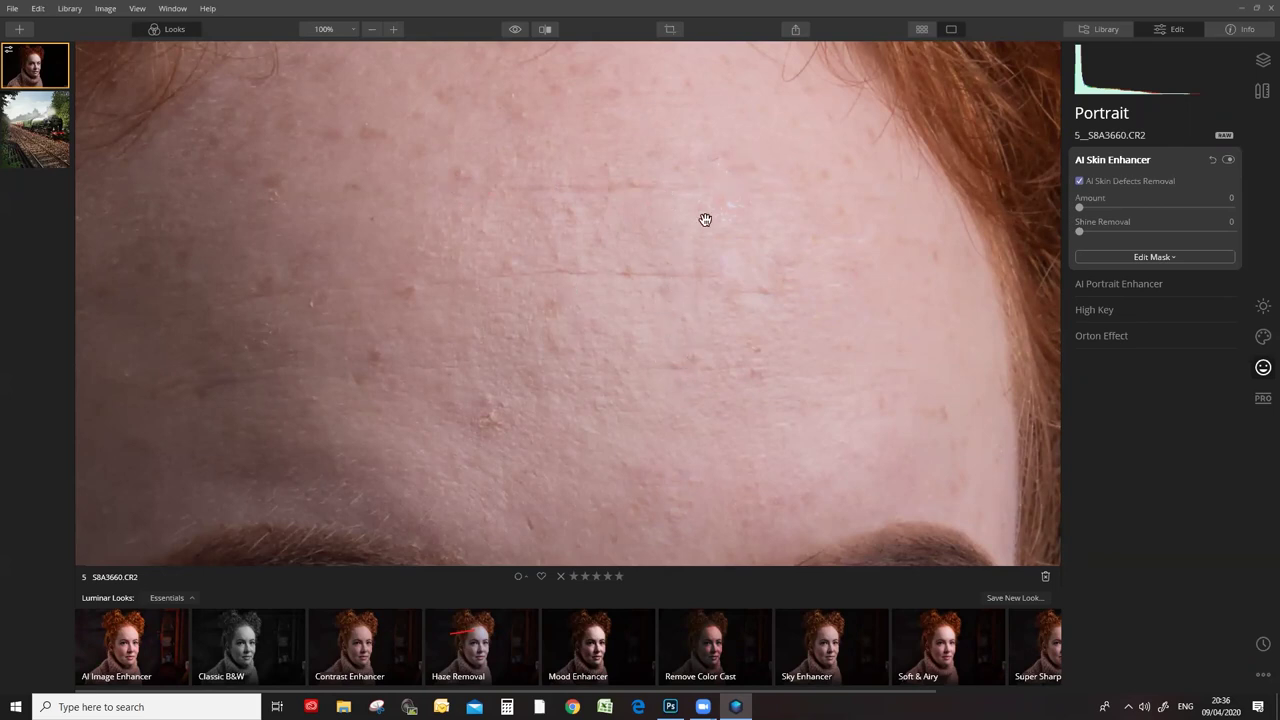
Toggle between the original and the edited portrait to check which forehead blemishes were removed.
click(516, 31)
click(516, 31)
click(516, 31)
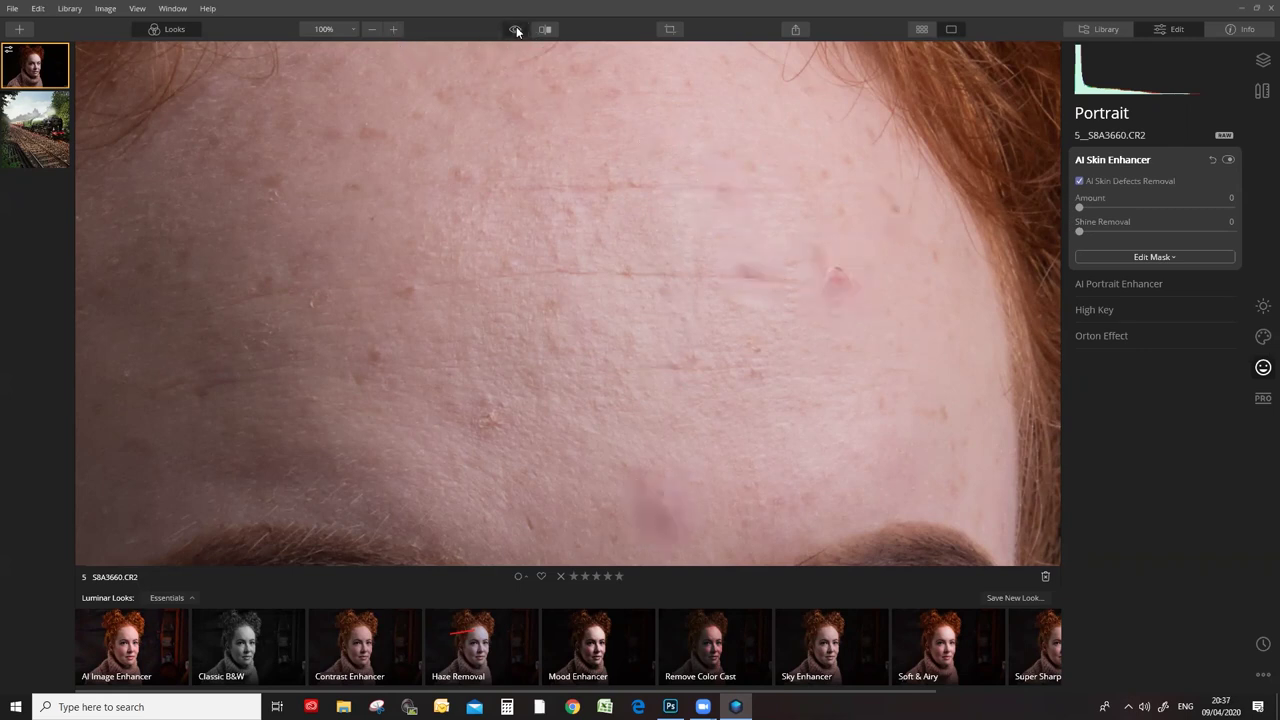
click(516, 31)
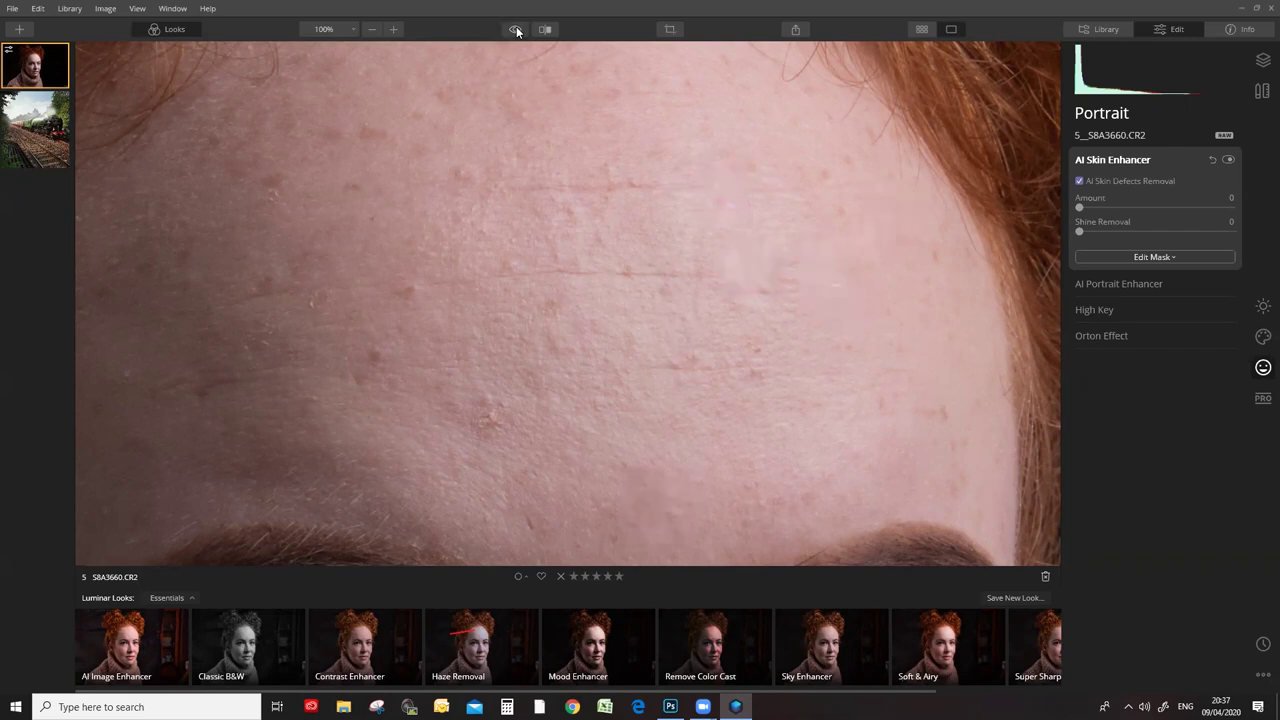
Compare the forehead in the before/after split view by sweeping the divider across it, and review the face at 25% zoom.
click(546, 29)
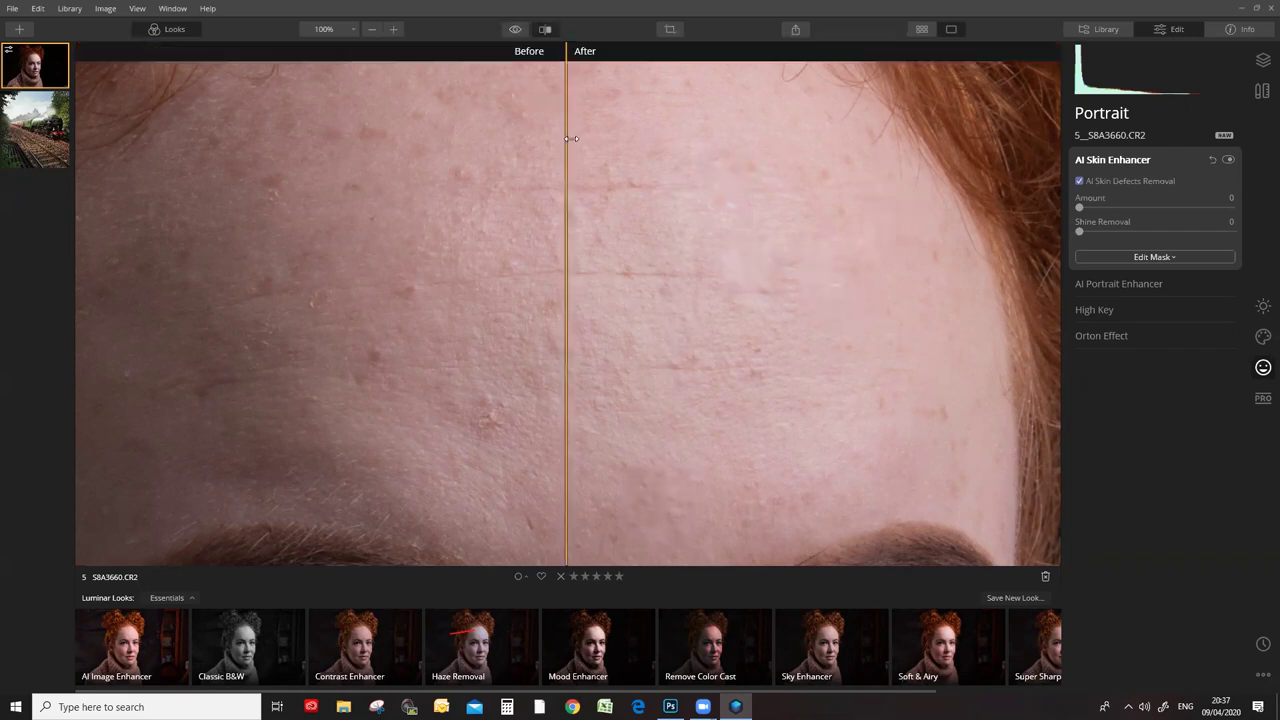
drag(569, 140, 936, 188)
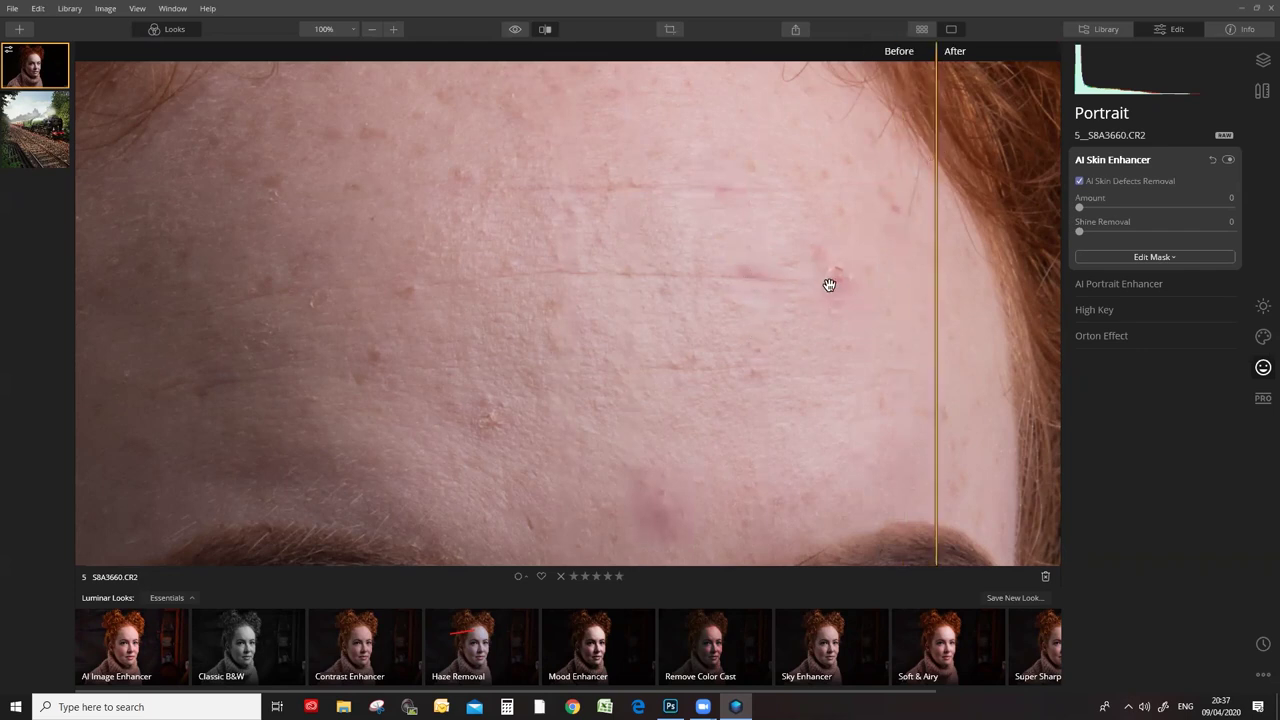
drag(929, 283, 633, 288)
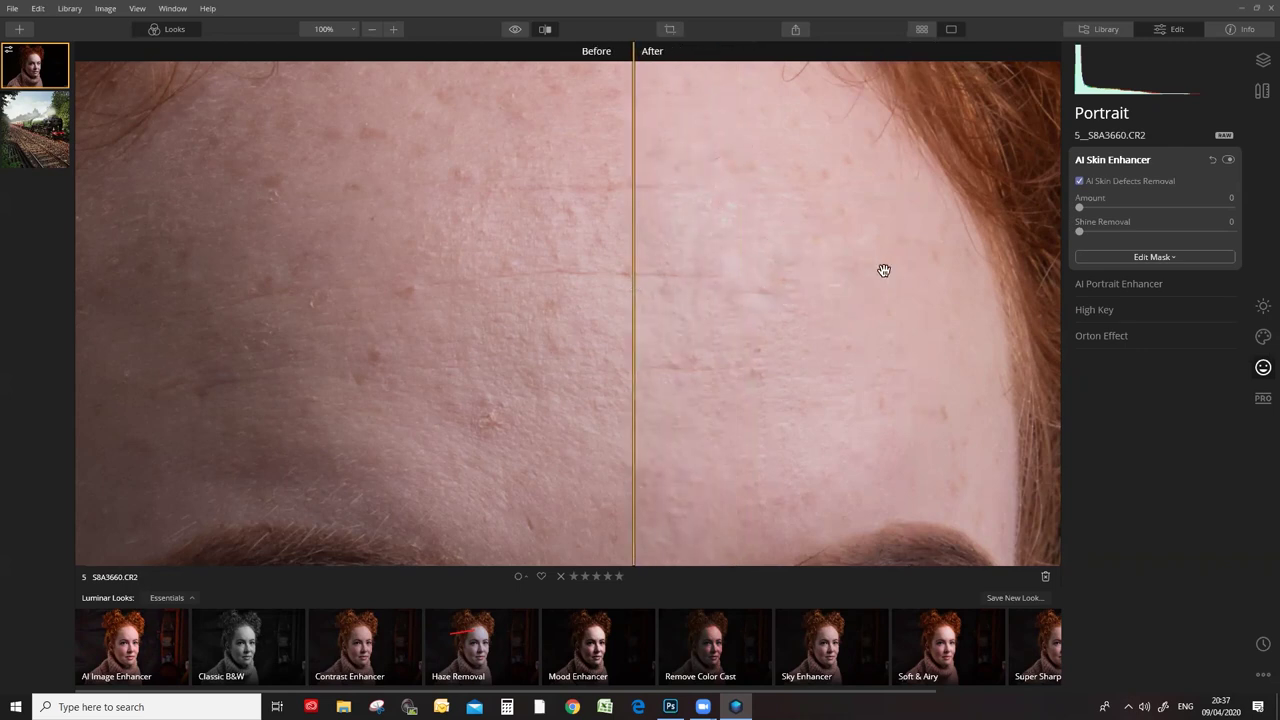
drag(633, 250, 442, 330)
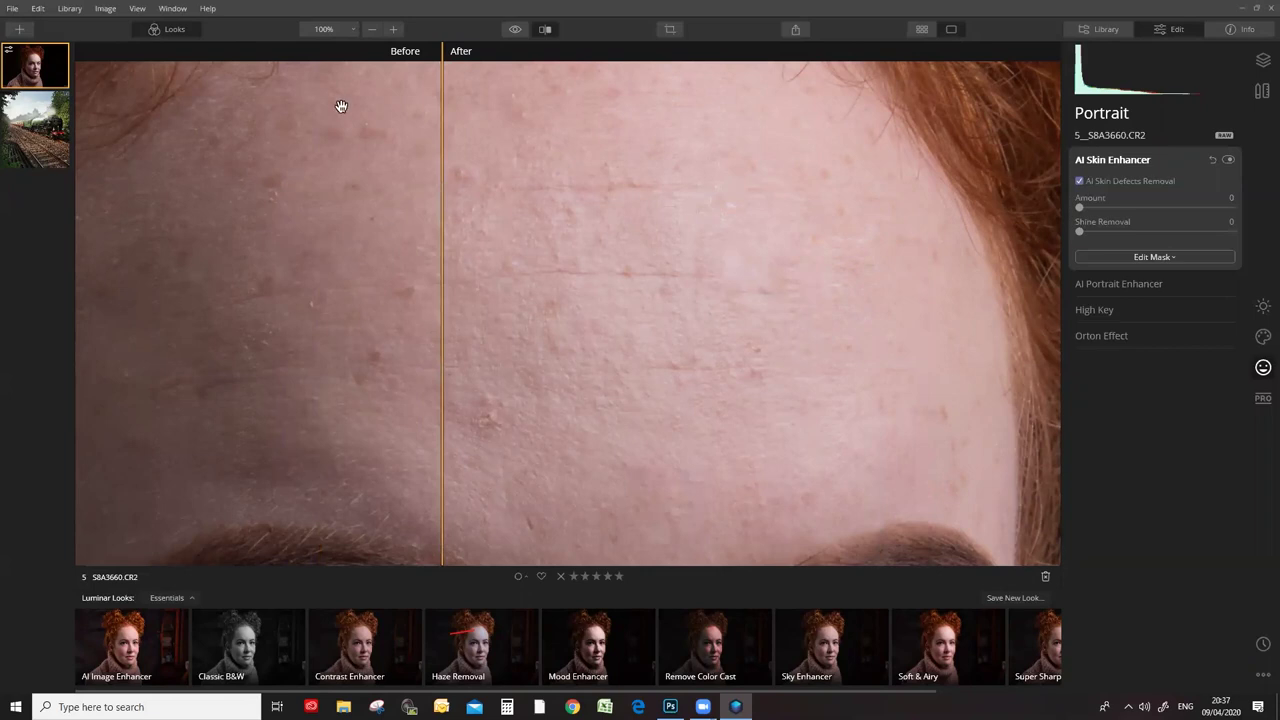
click(372, 28)
click(372, 28)
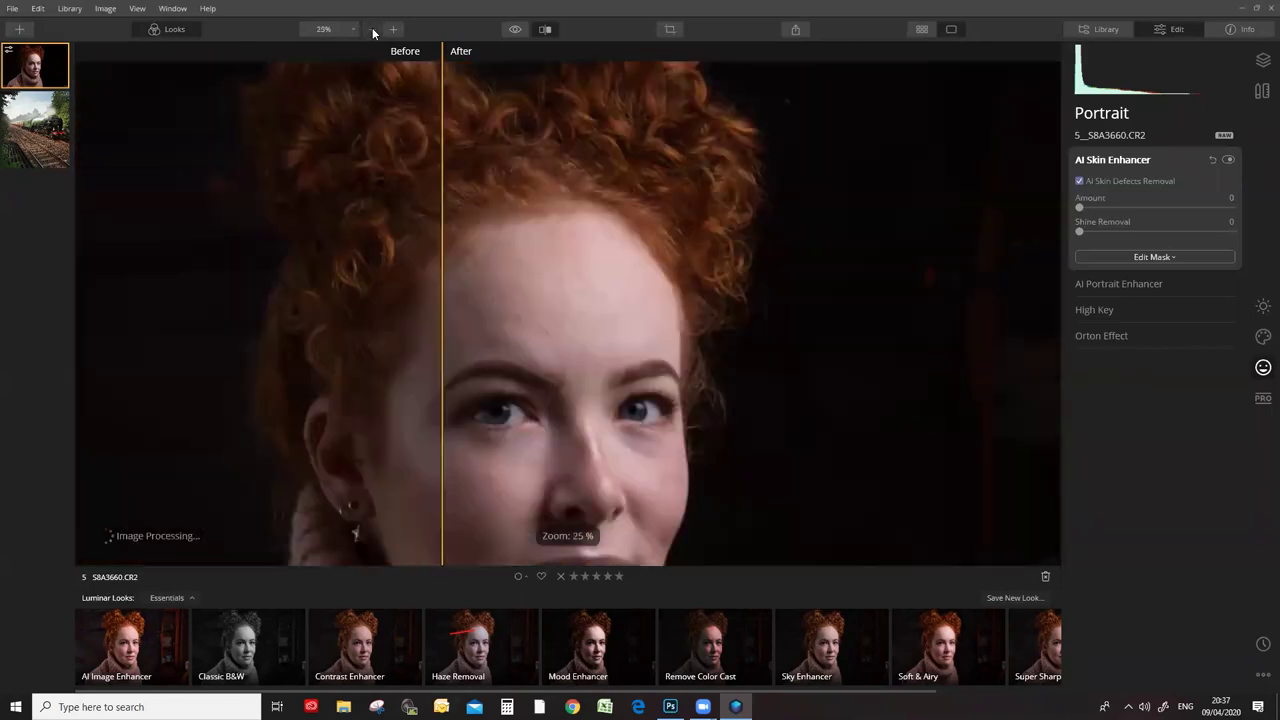
drag(600, 480, 657, 236)
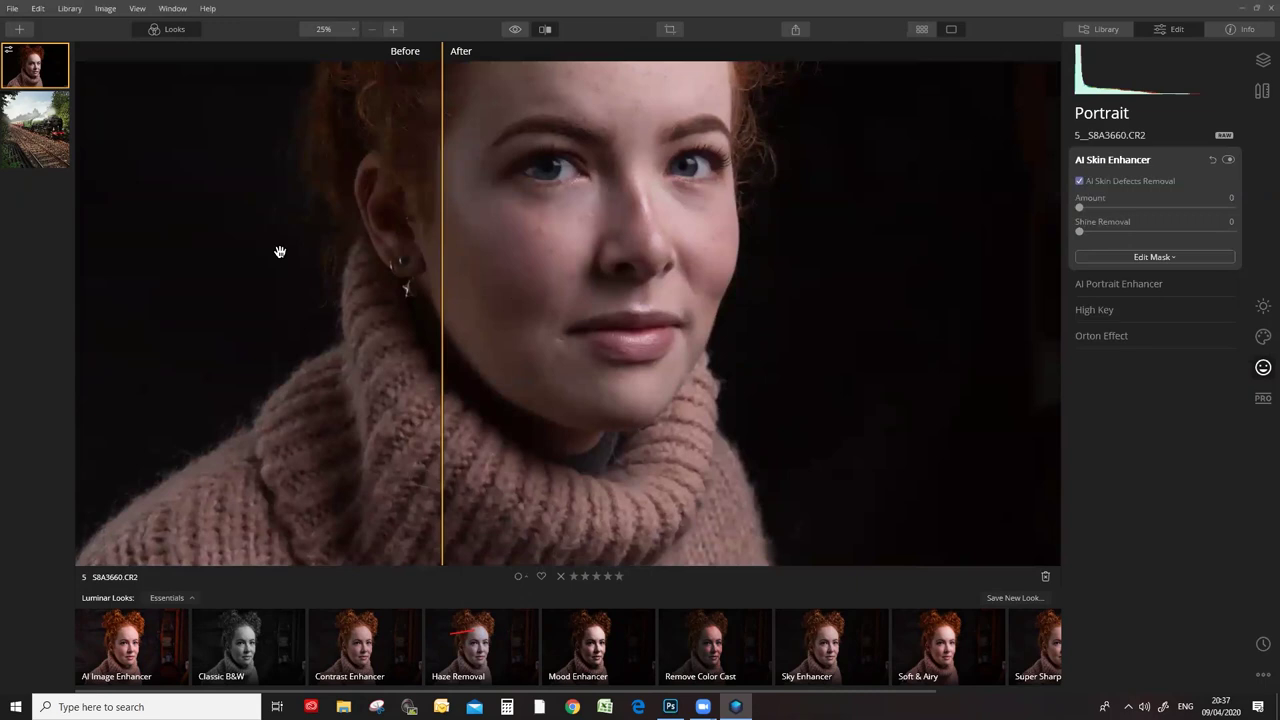
click(19, 30)
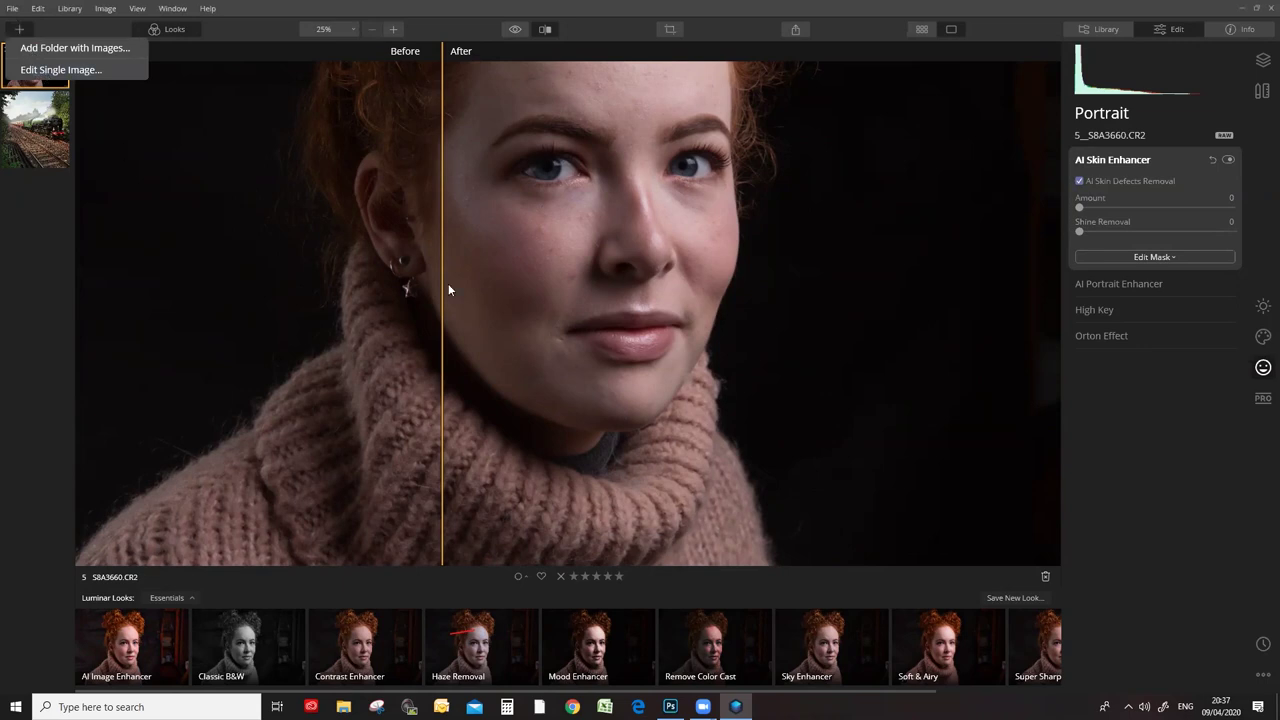
click(50, 70)
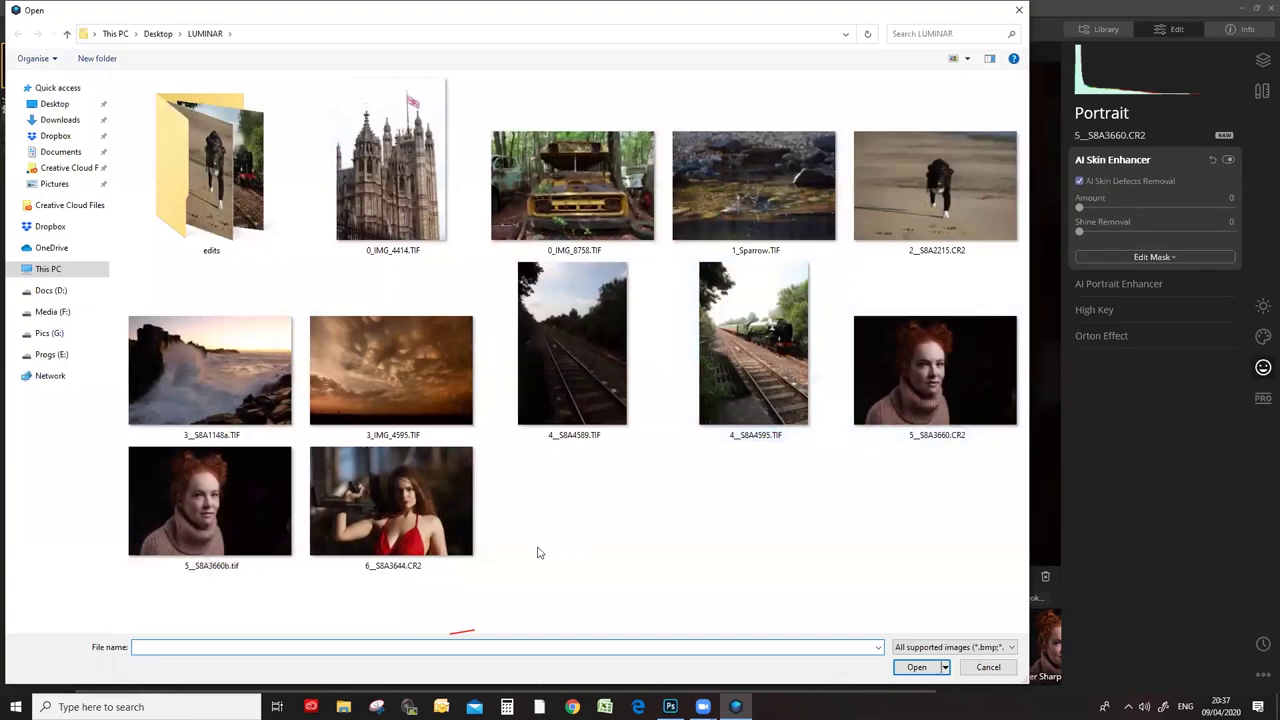
click(987, 667)
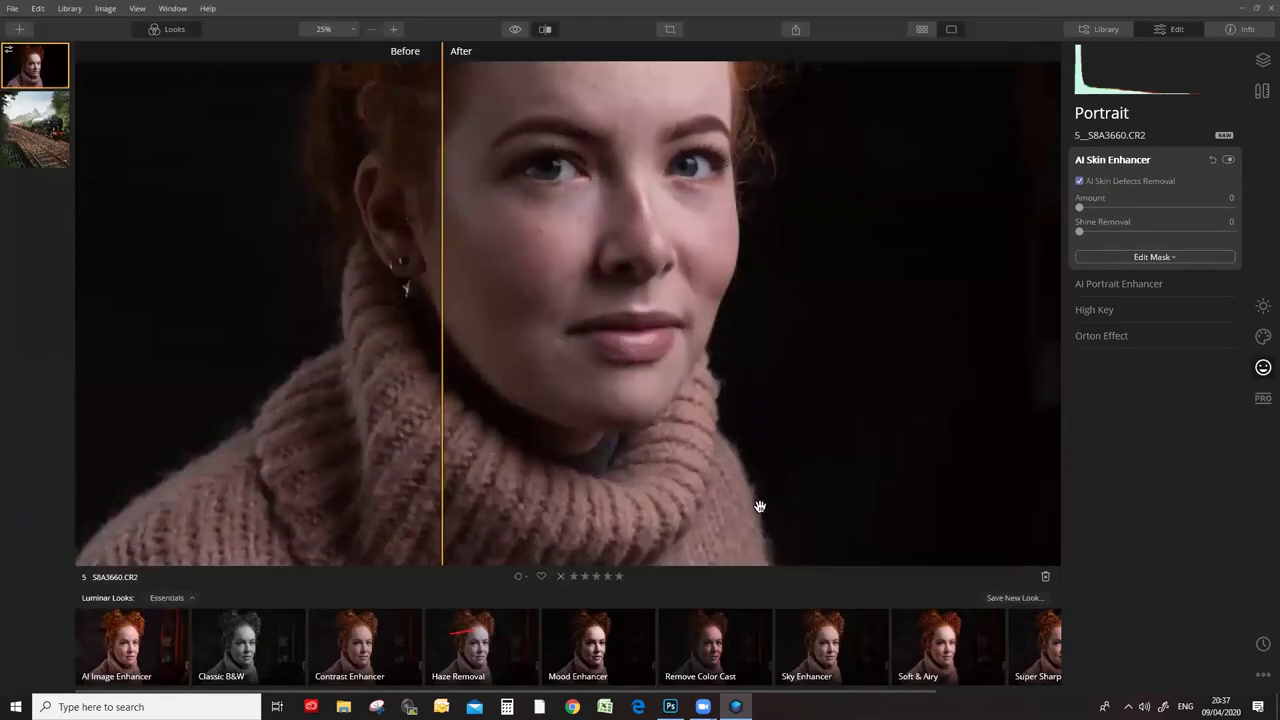
Inspect the skin defects beside the nostril close up at 300% zoom, and the surrounding nose and mouth area at 100%.
click(394, 30)
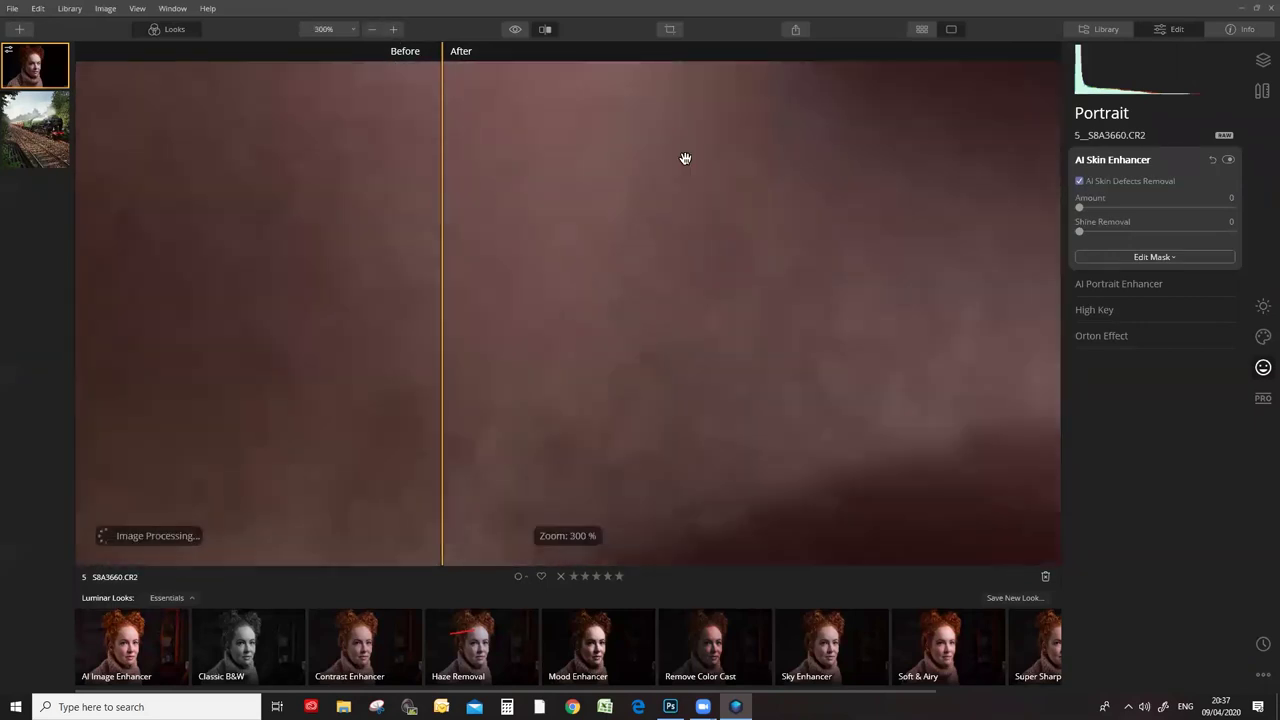
drag(923, 237, 265, 302)
drag(746, 354, 604, 200)
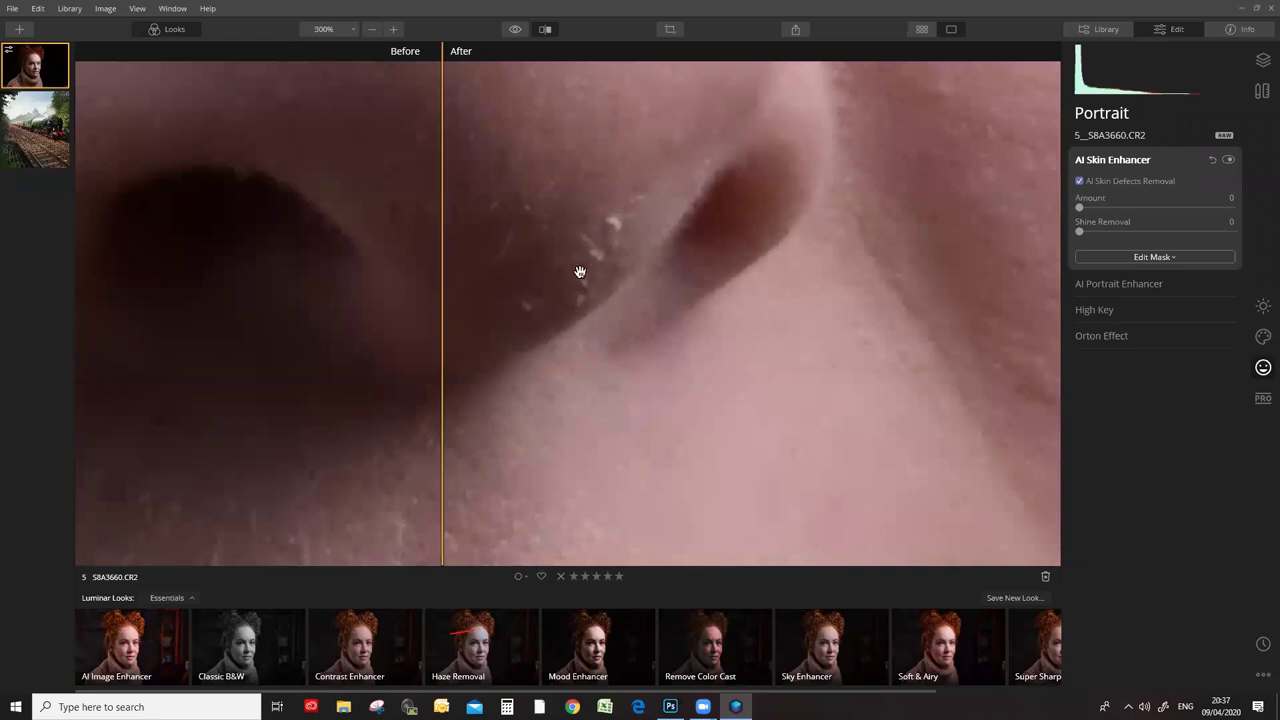
click(372, 29)
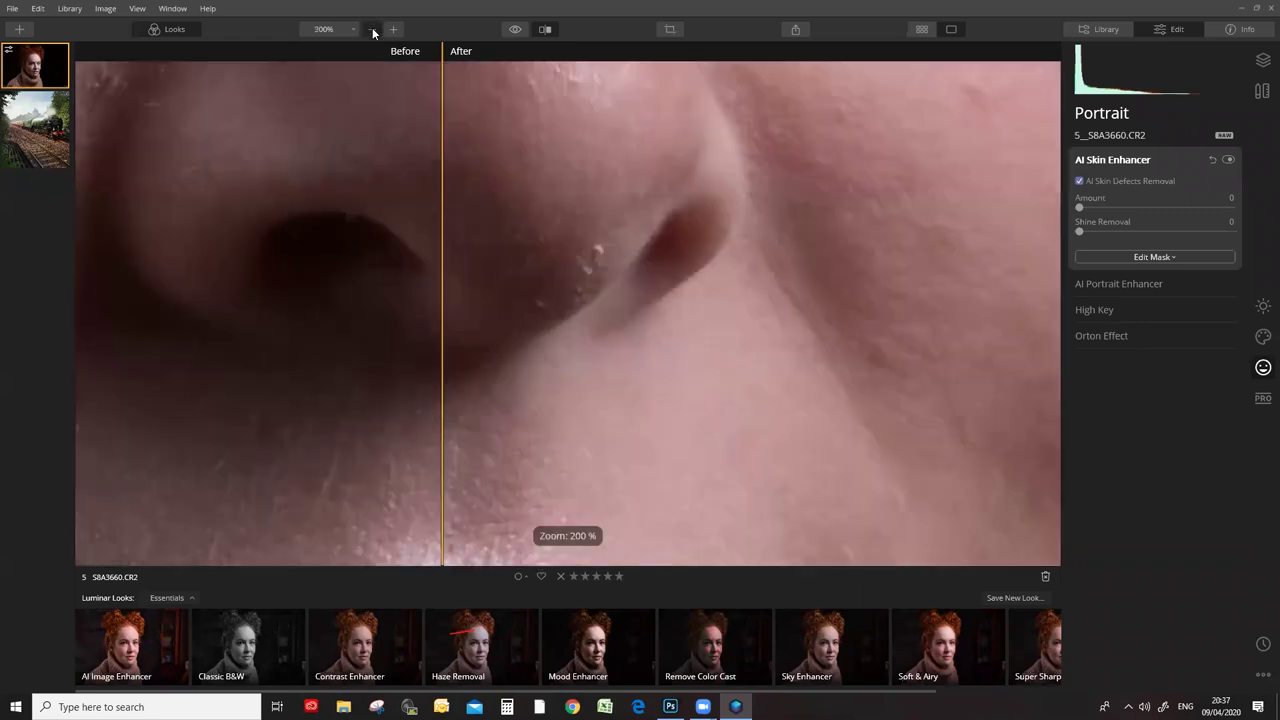
click(372, 29)
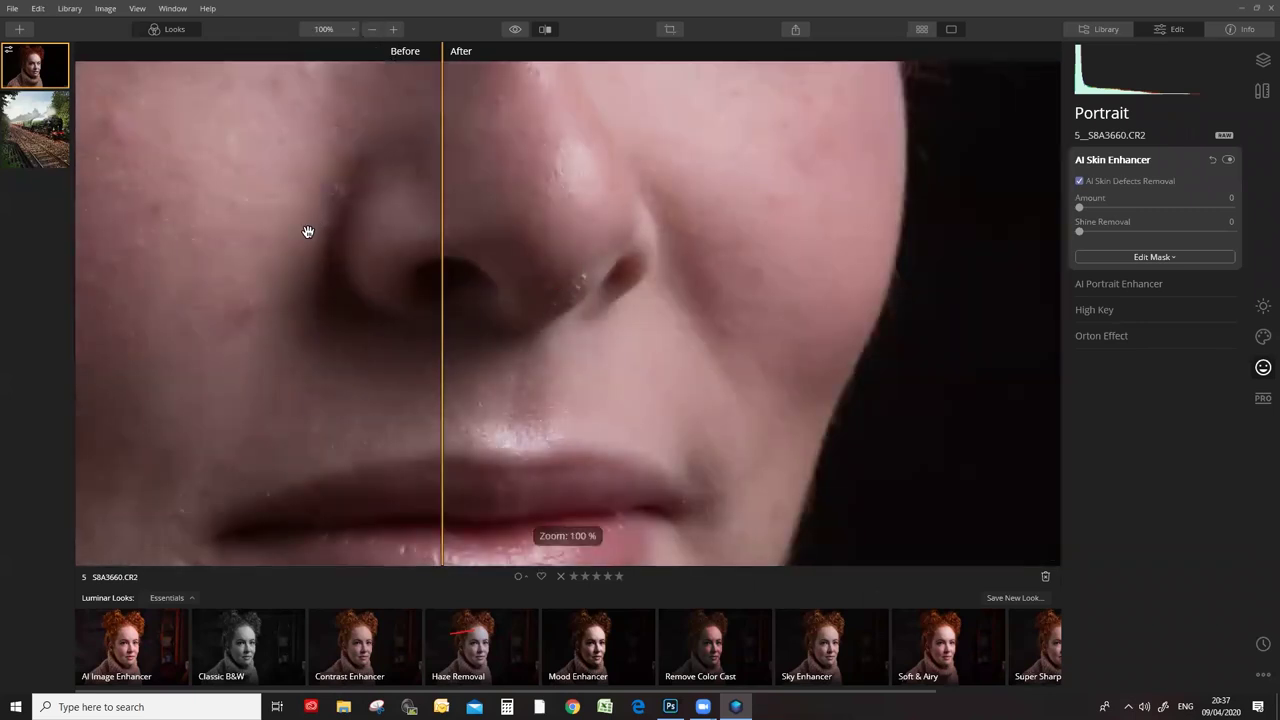
Open the portrait version 5__S8A3660b.tif from the LUMINAR folder for single-image editing.
click(8, 9)
click(8, 9)
click(19, 29)
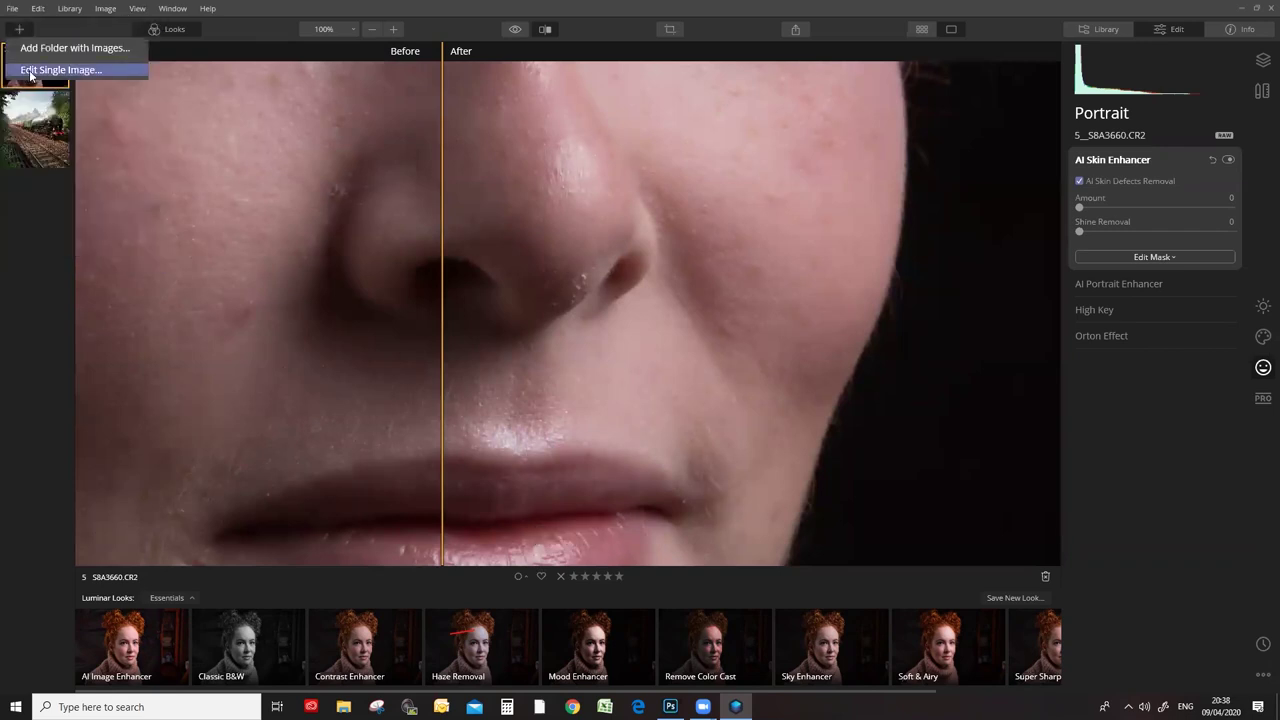
click(40, 70)
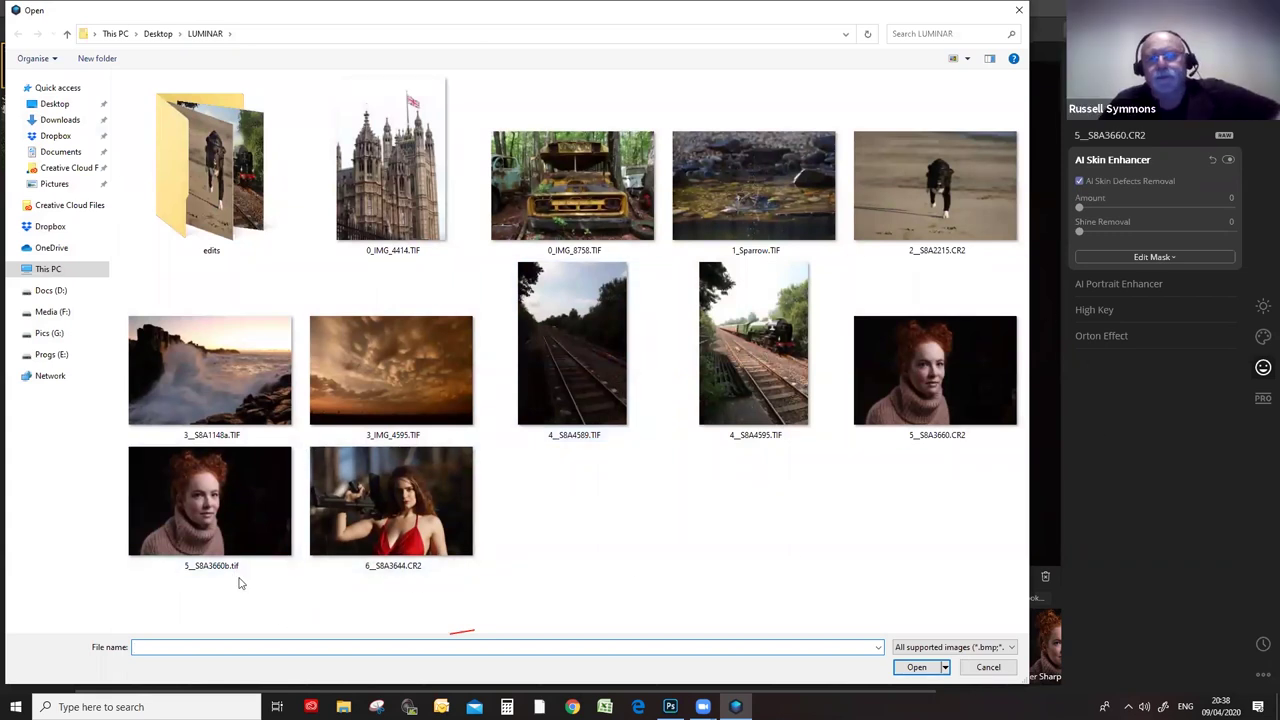
click(219, 519)
double_click(219, 519)
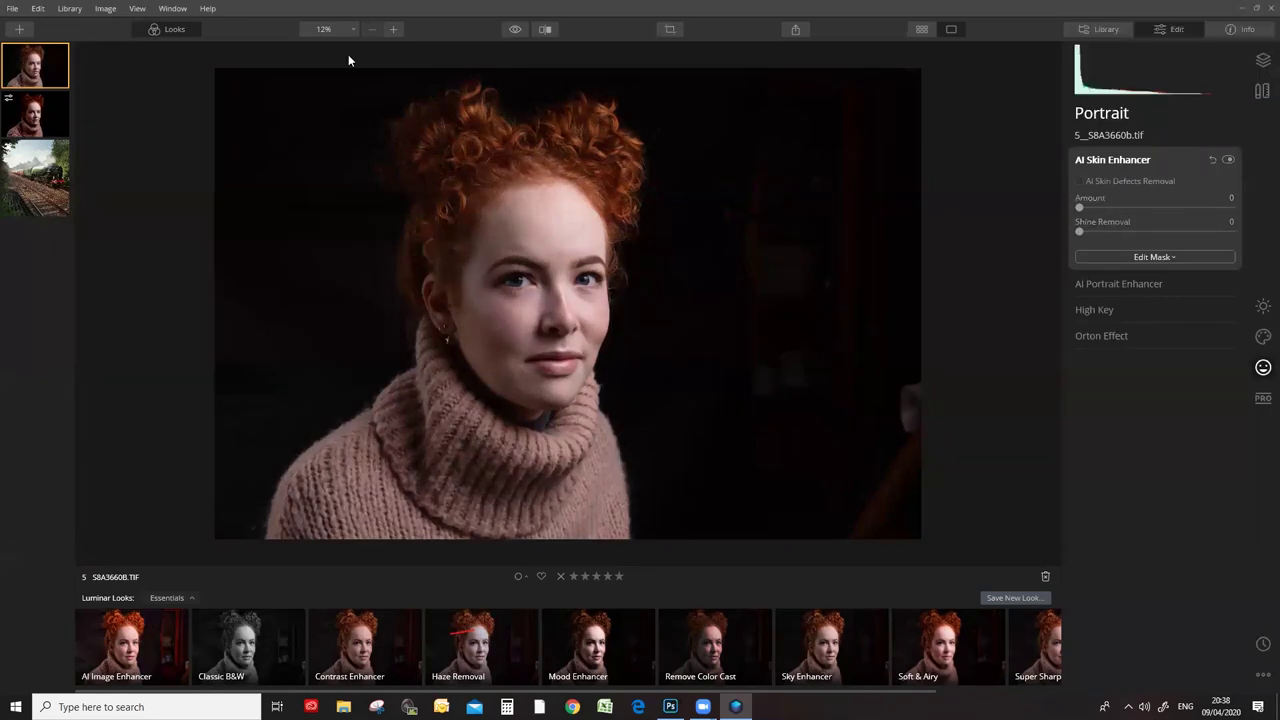
Inspect the nose, mouth and cheek skin of the TIFF portrait at 100% zoom.
click(393, 30)
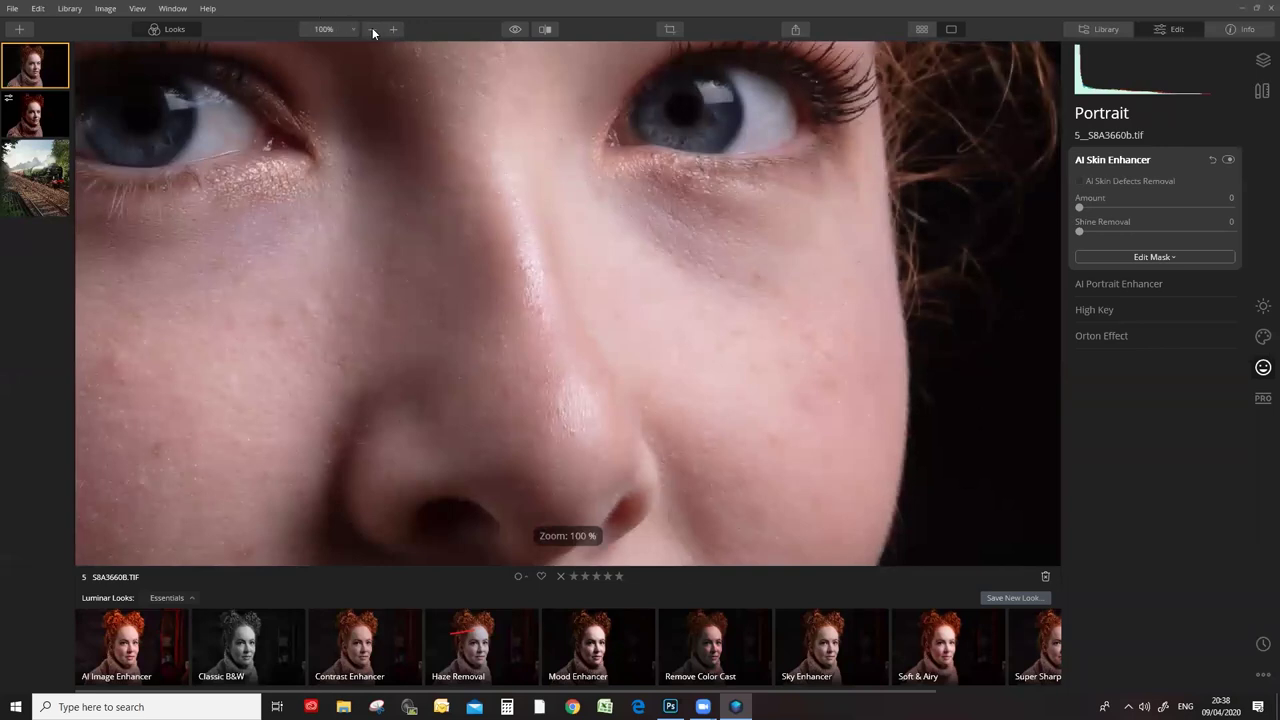
click(371, 29)
click(393, 29)
drag(560, 466, 551, 251)
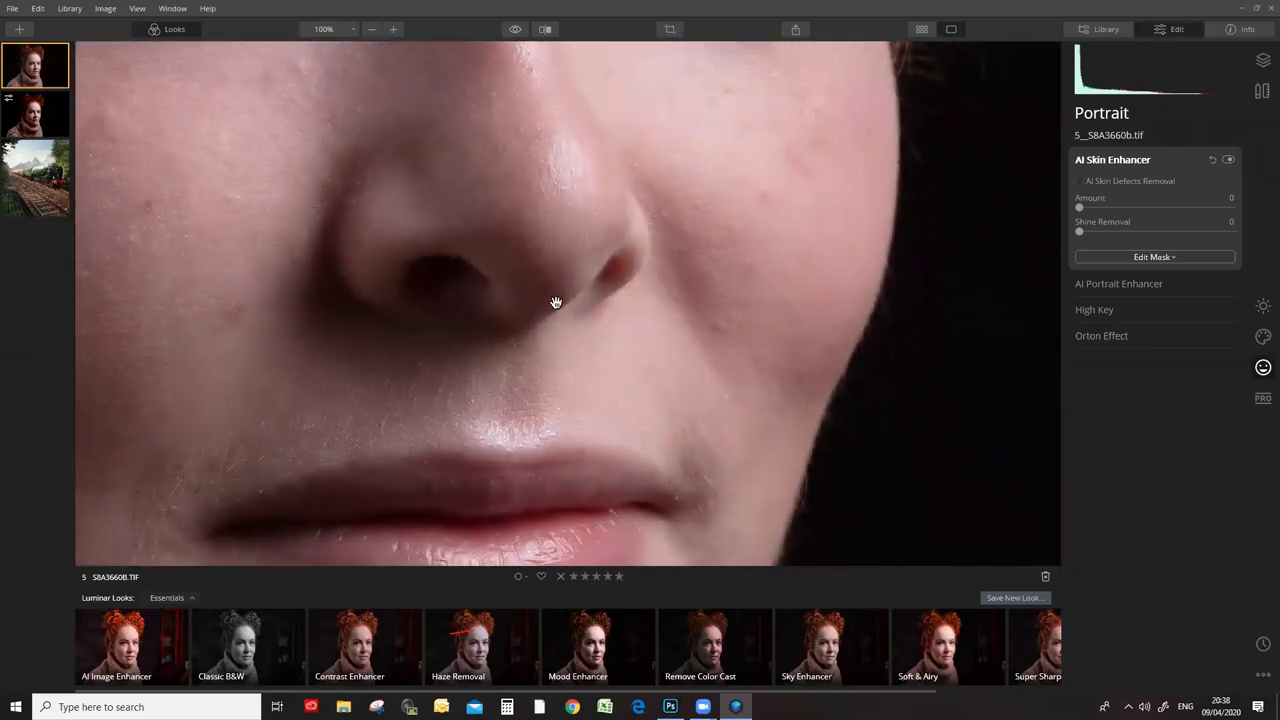
drag(256, 259, 551, 346)
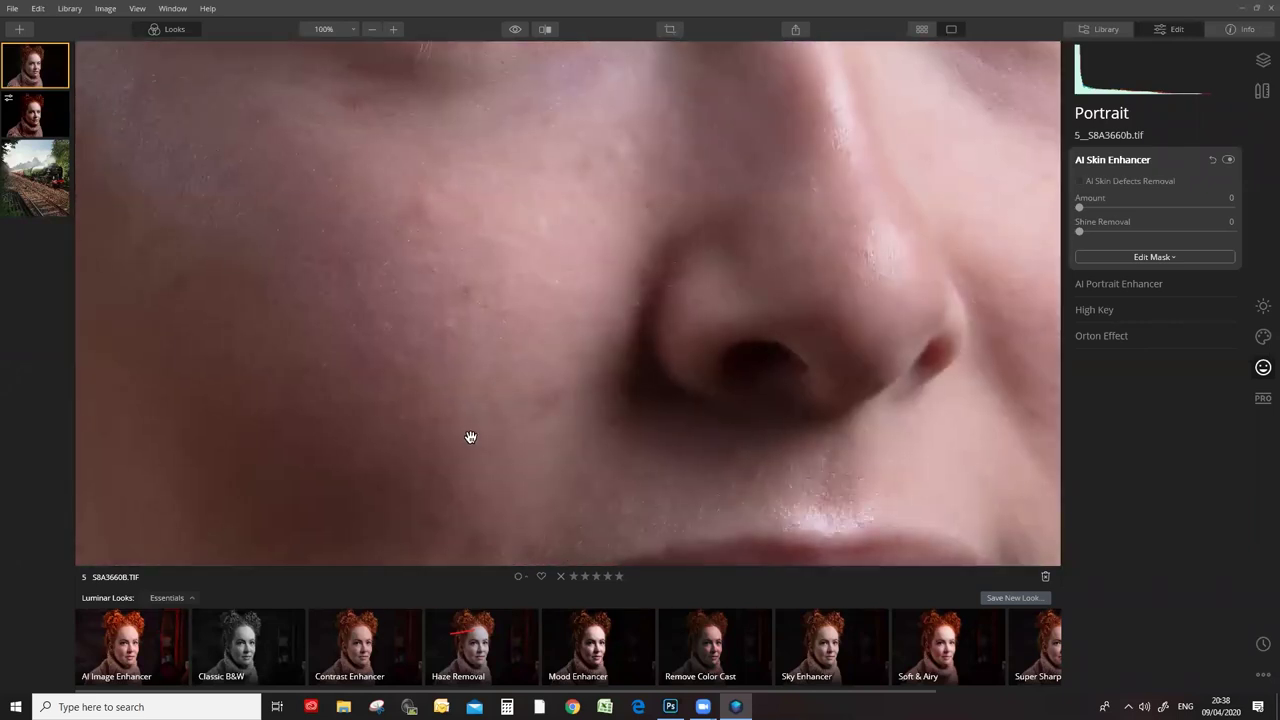
Inspect the forehead, eyes, nose and cheeks at 100% zoom, and review the whole portrait at 25% and fitted to the screen.
drag(805, 171, 626, 449)
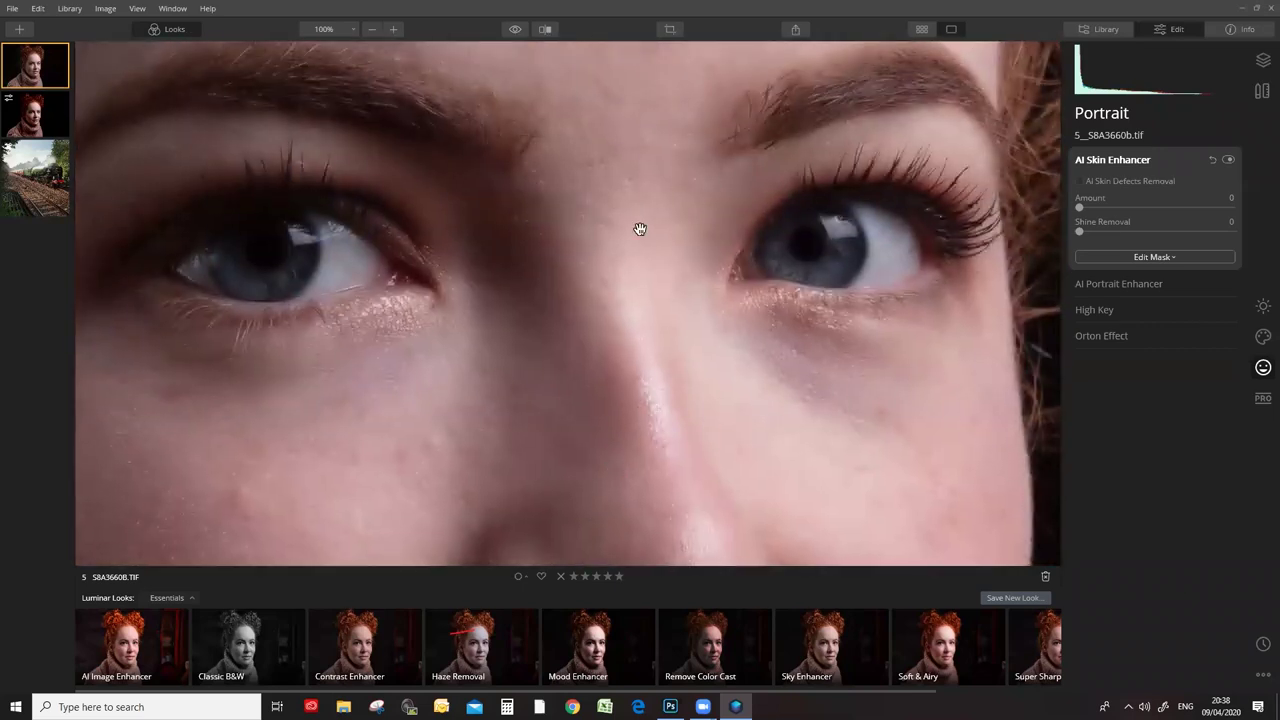
drag(669, 114, 643, 414)
drag(731, 149, 751, 246)
drag(743, 434, 670, 105)
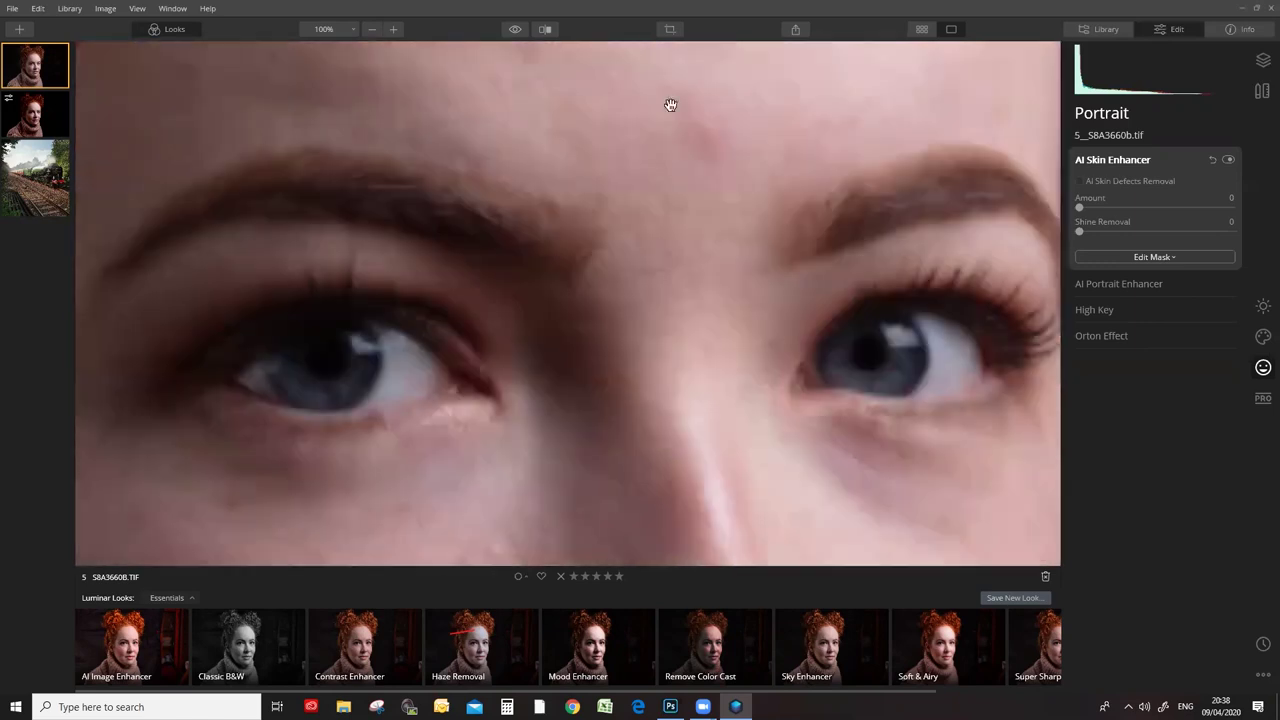
drag(665, 511, 660, 317)
drag(1003, 358, 1005, 305)
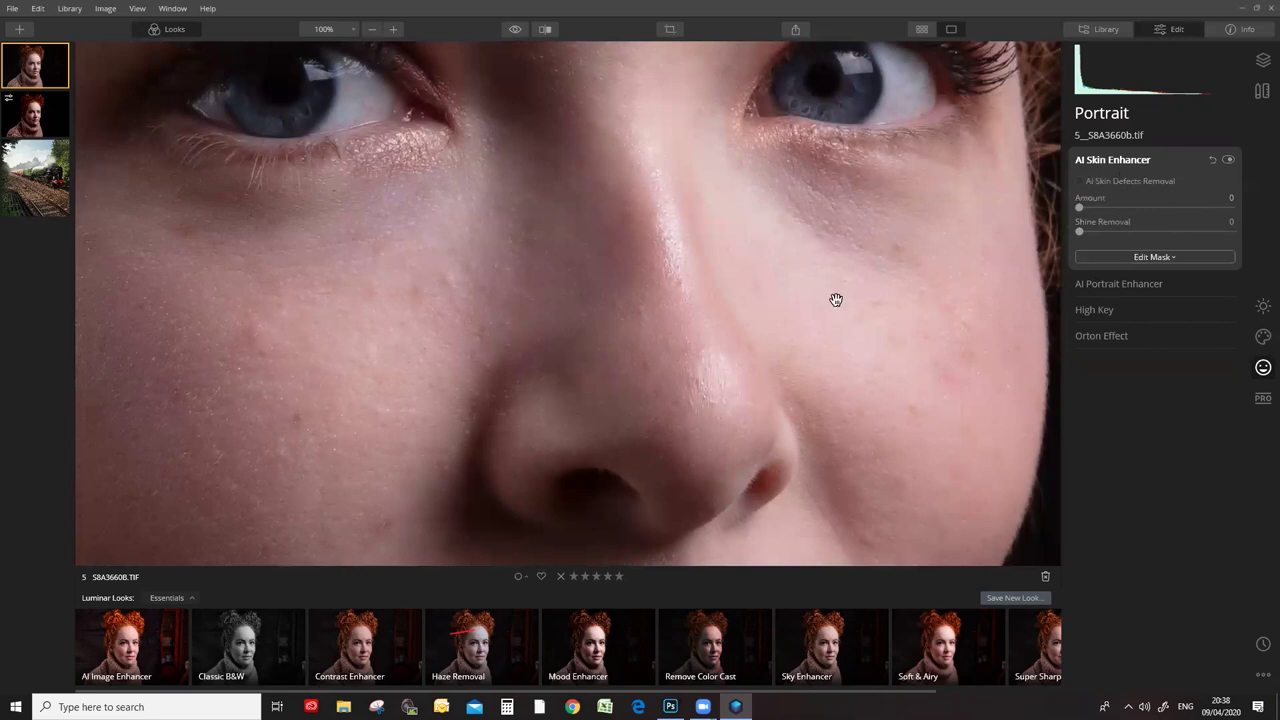
drag(644, 240, 694, 460)
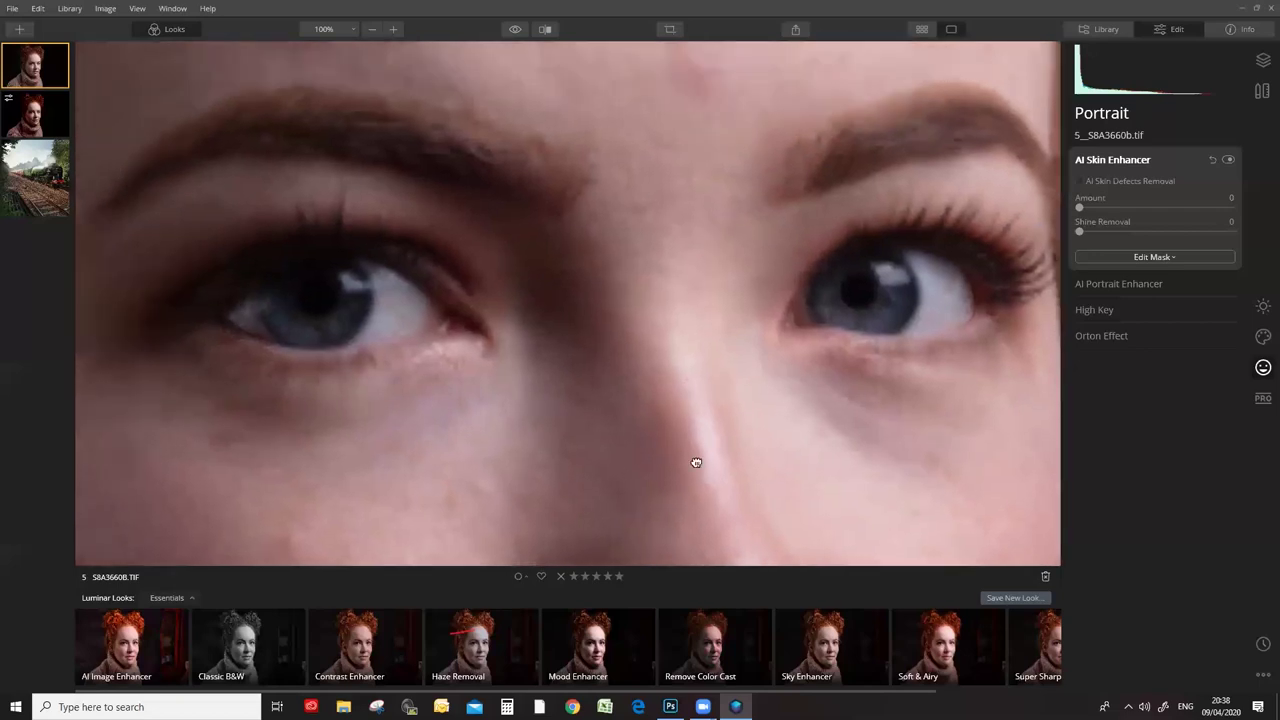
drag(674, 229, 697, 377)
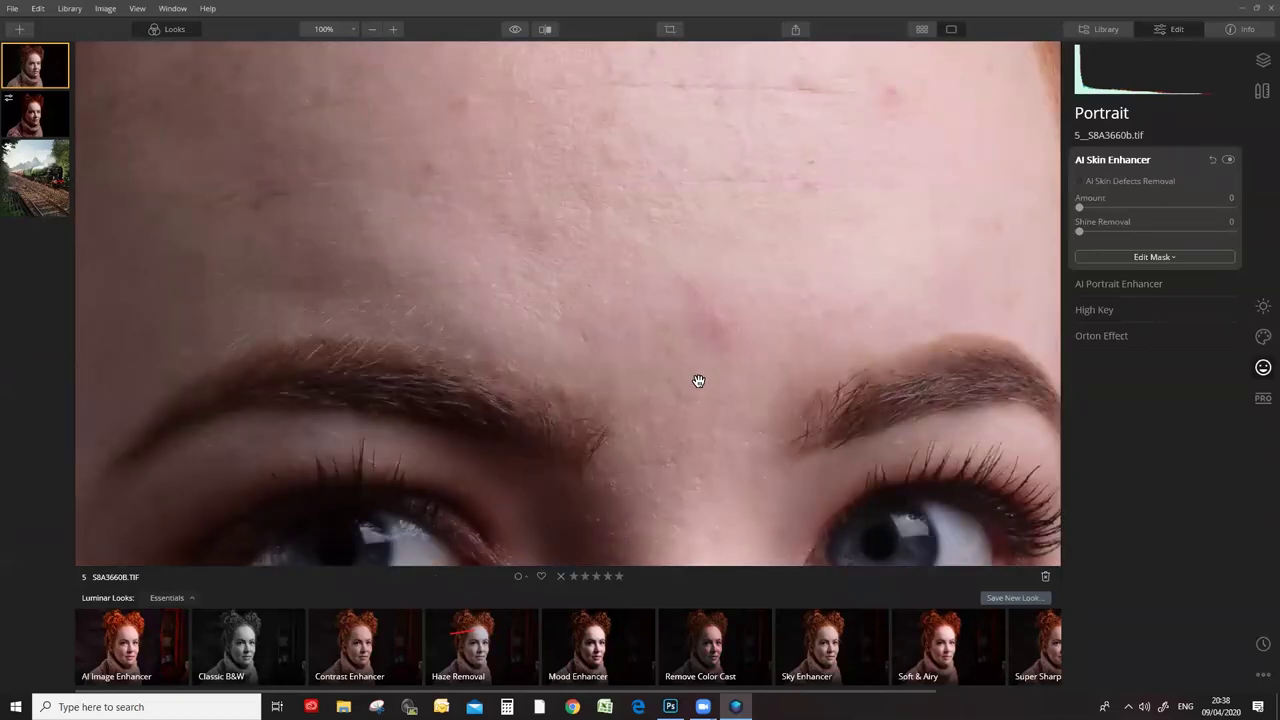
drag(703, 466, 698, 274)
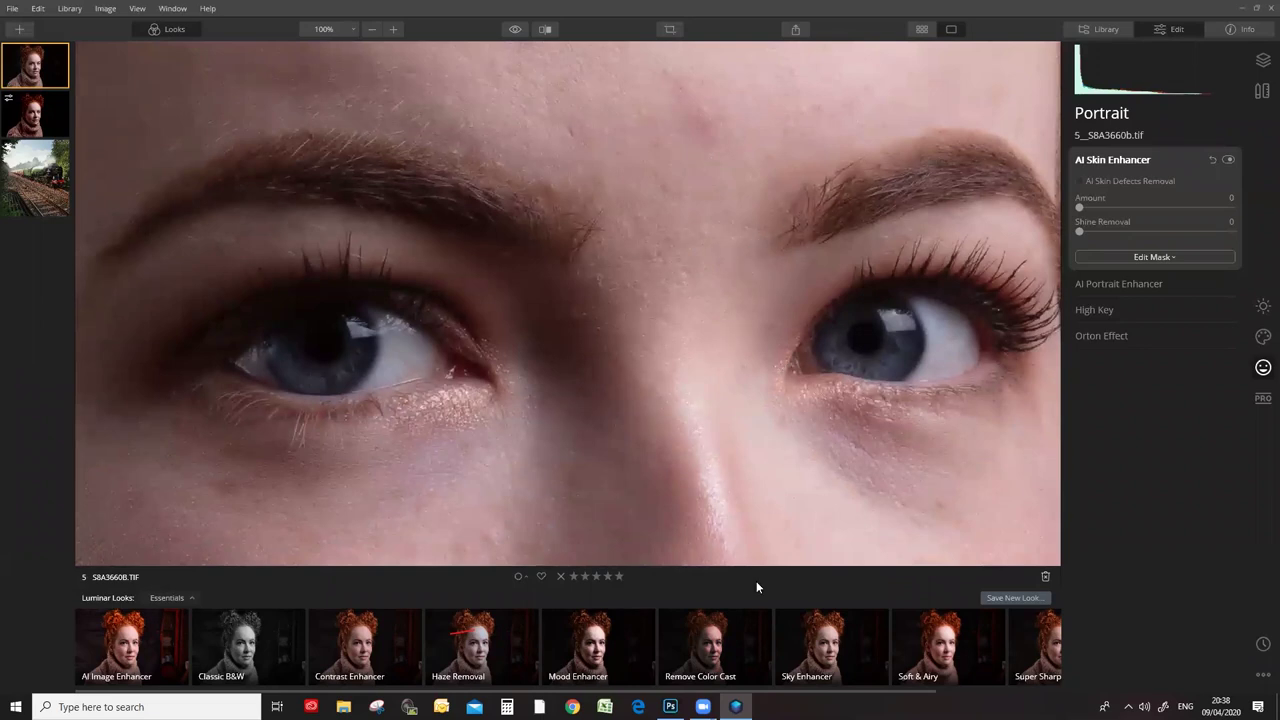
drag(806, 537, 743, 214)
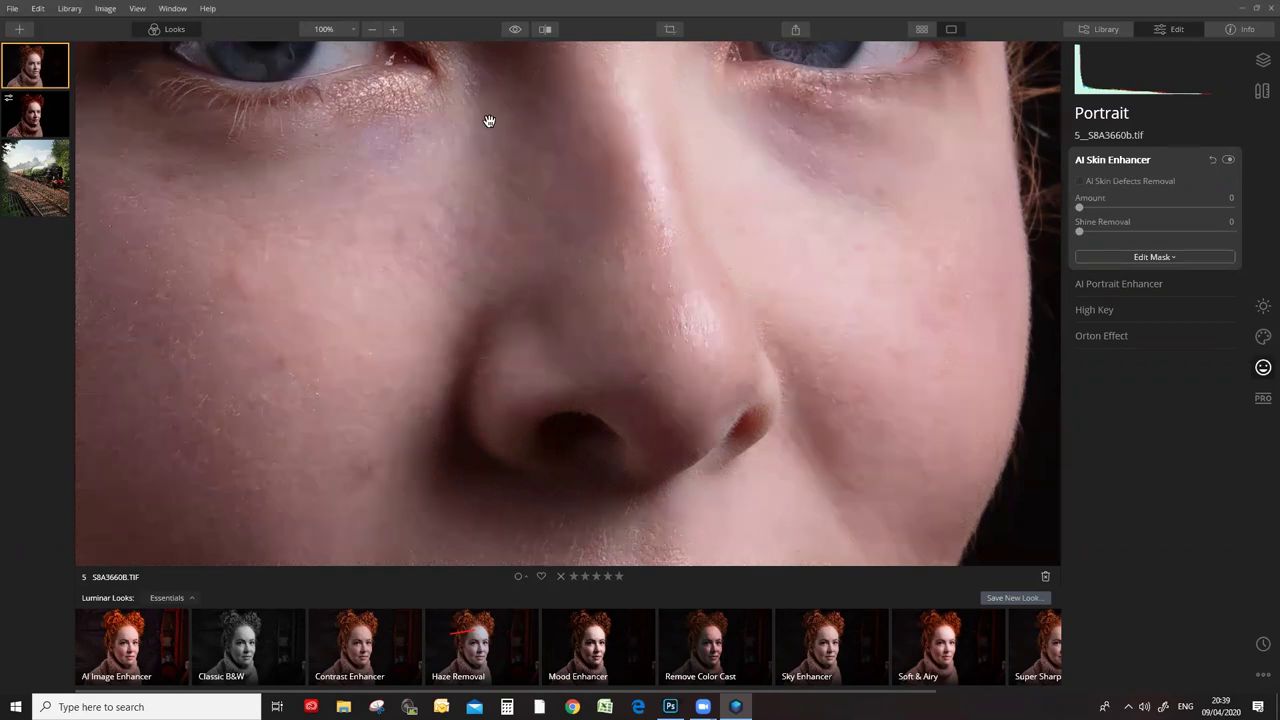
click(369, 30)
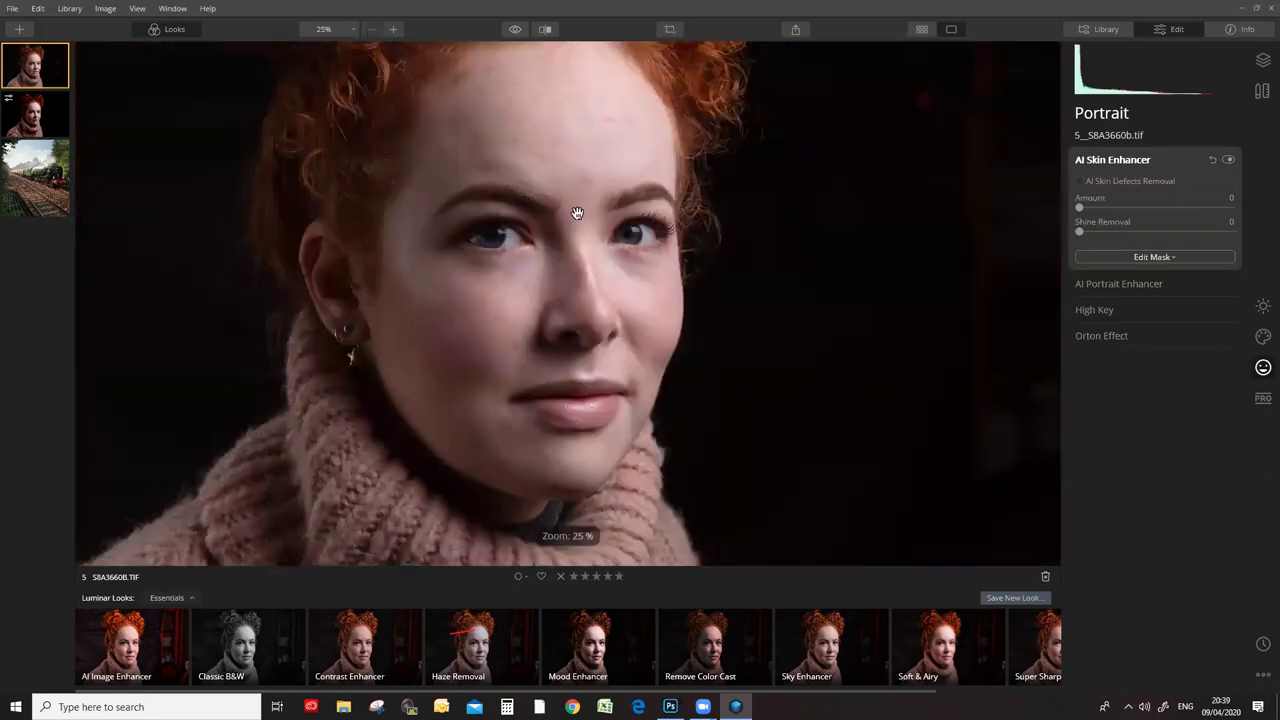
drag(563, 297, 725, 370)
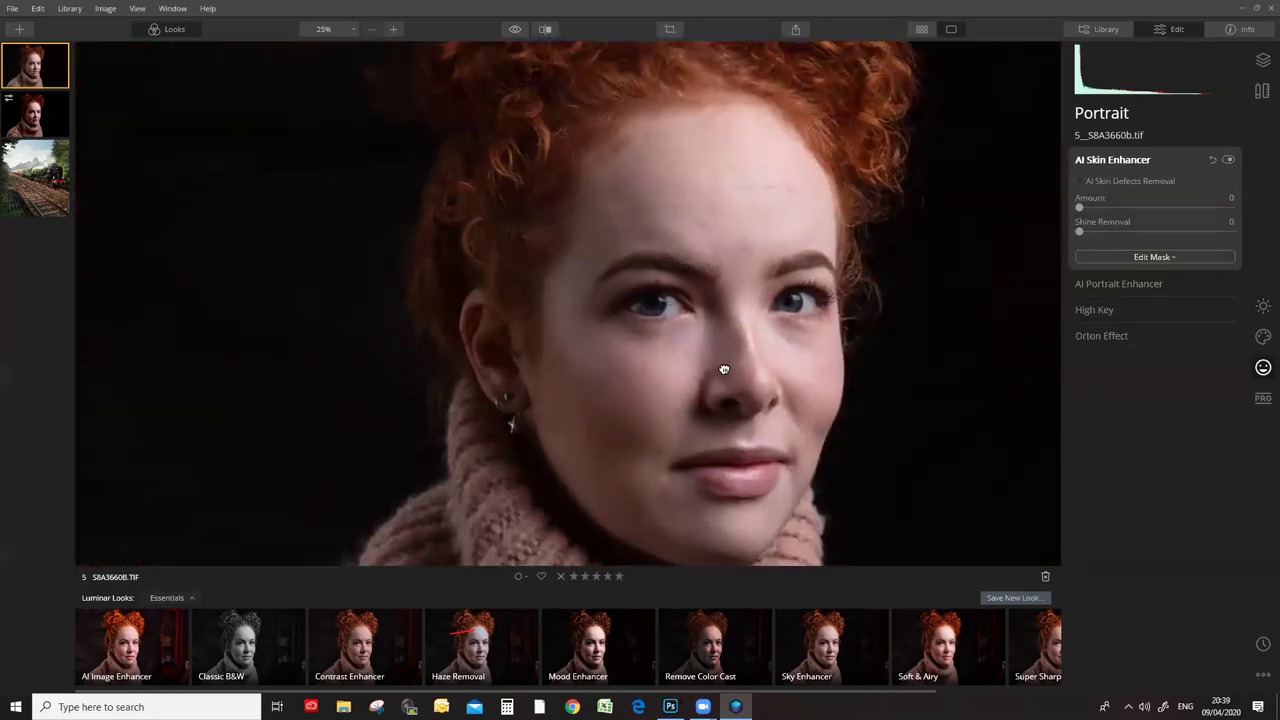
click(352, 31)
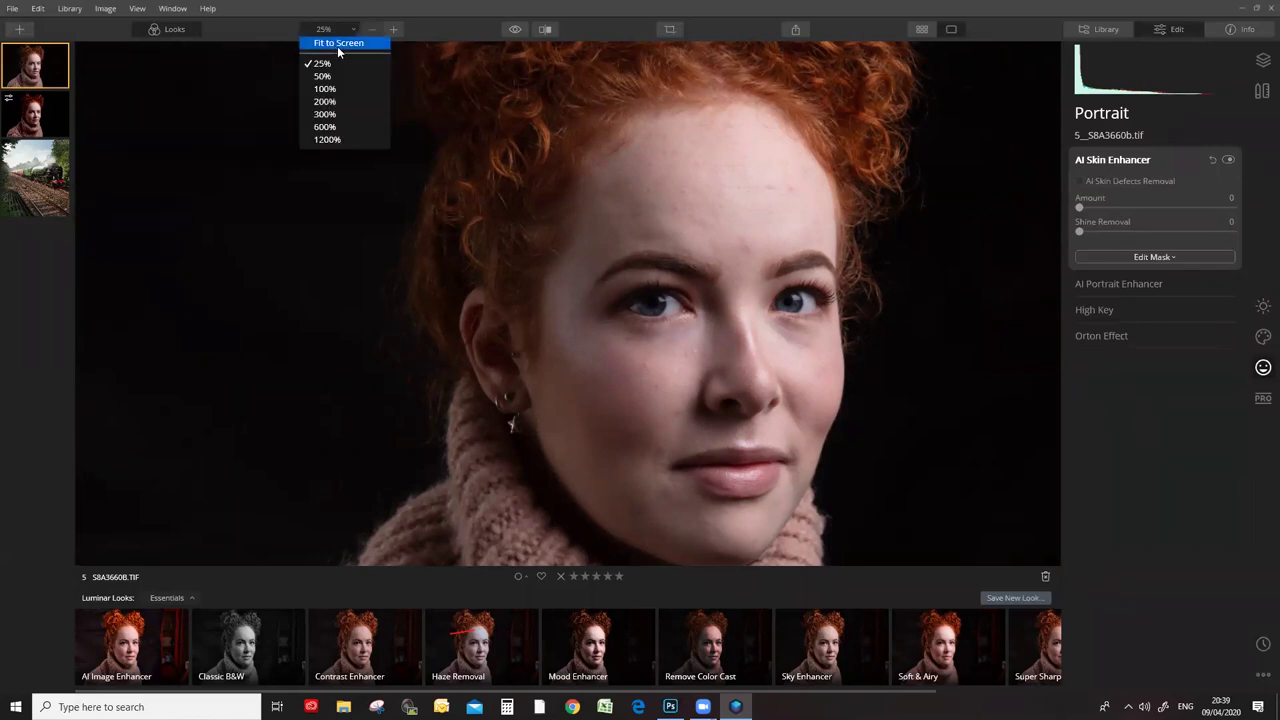
click(340, 43)
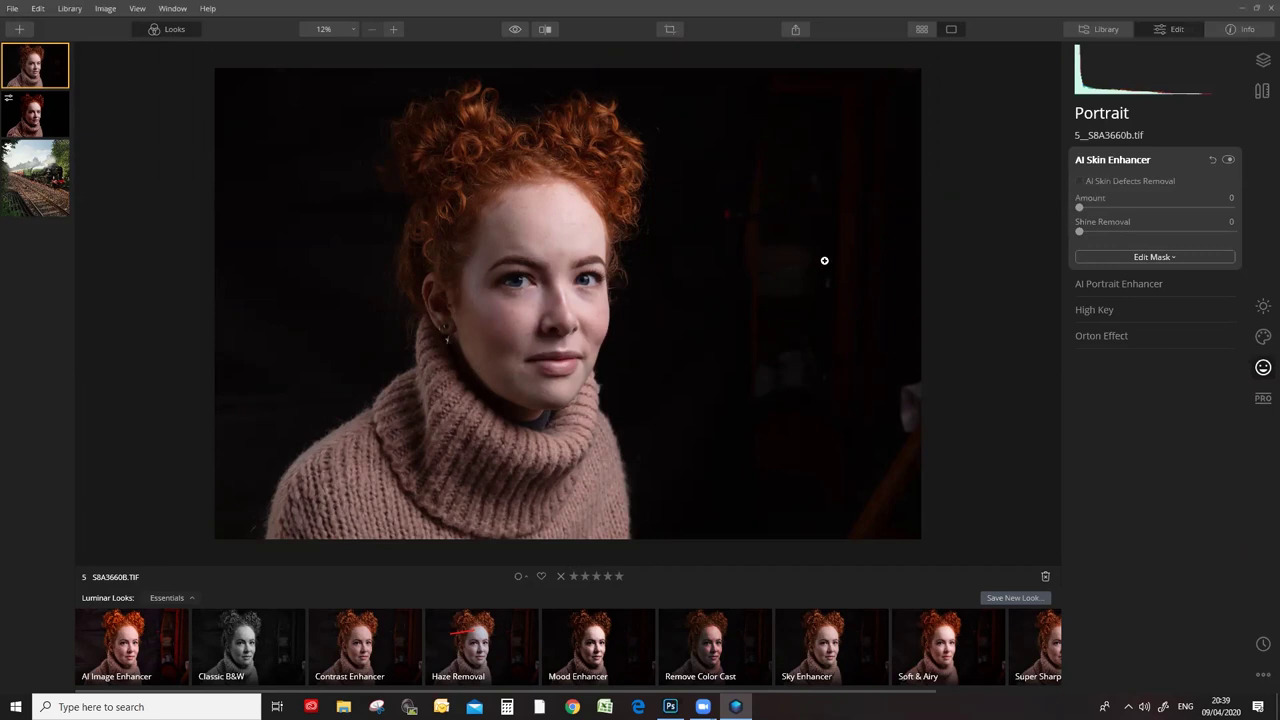
Try the AI Skin Enhancer Amount at 100 on the face at 25% zoom, and settle it at 39.
click(393, 29)
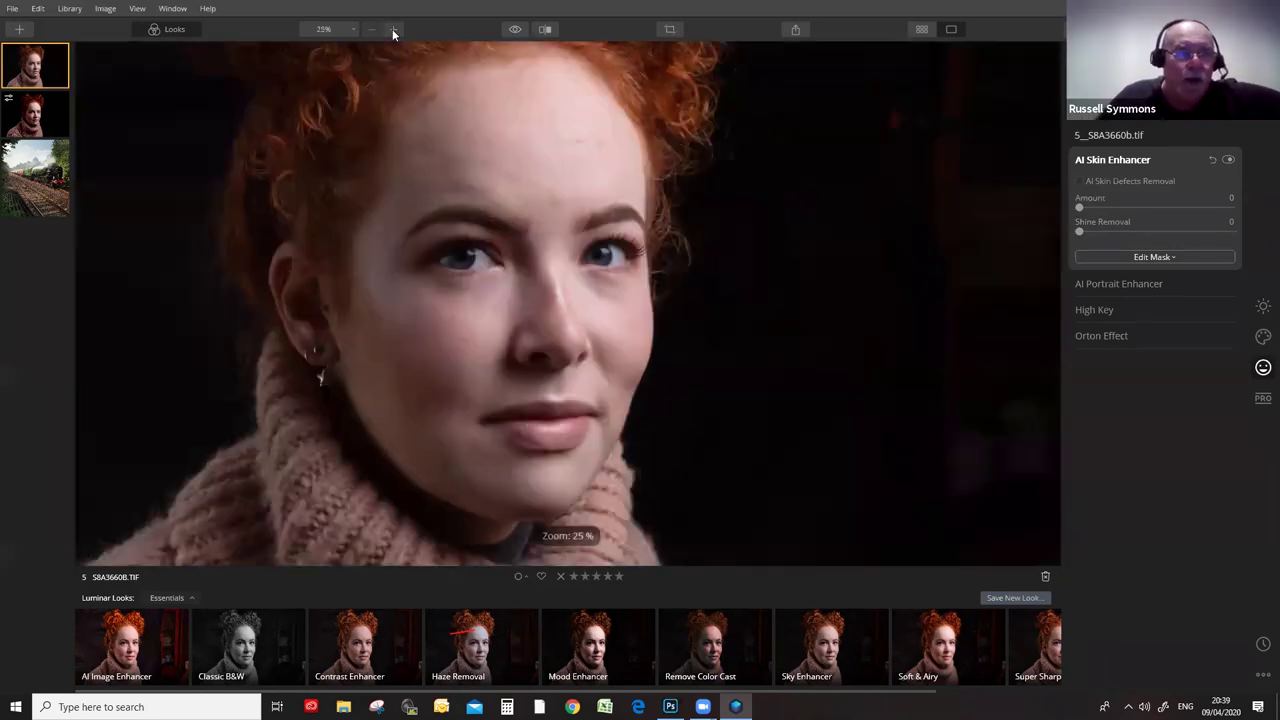
drag(494, 177, 663, 198)
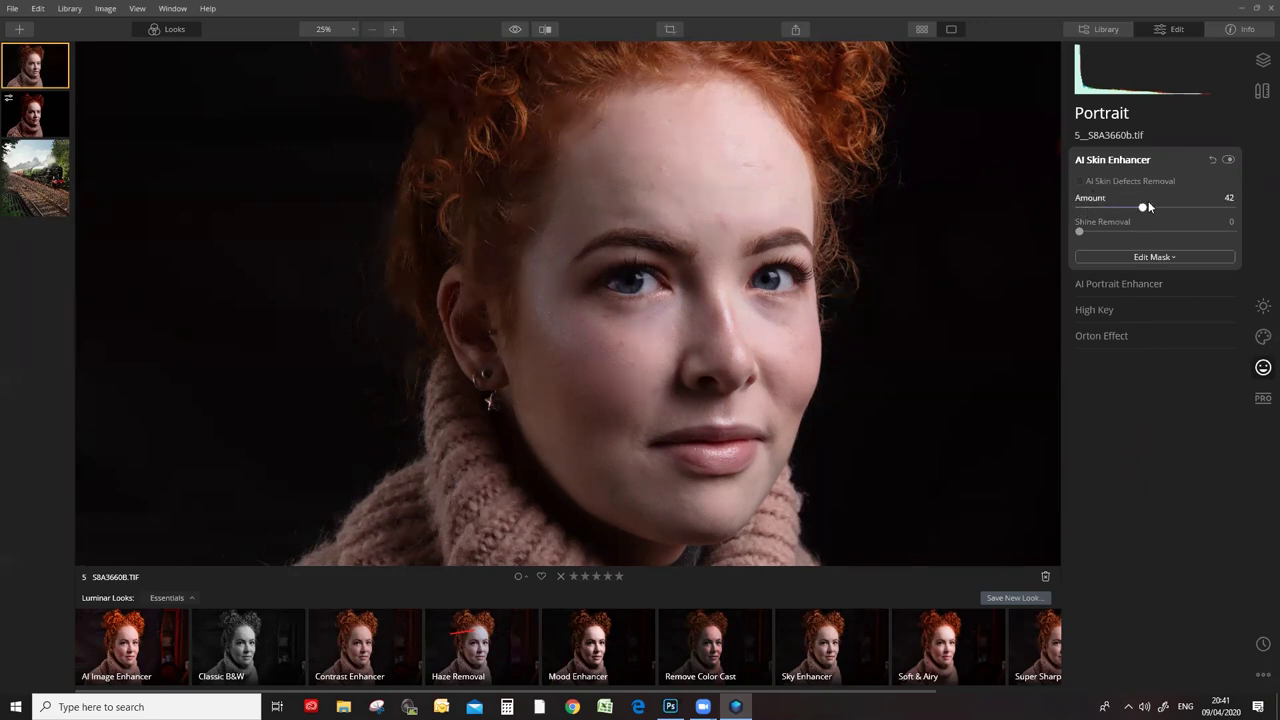
drag(1150, 206, 1254, 212)
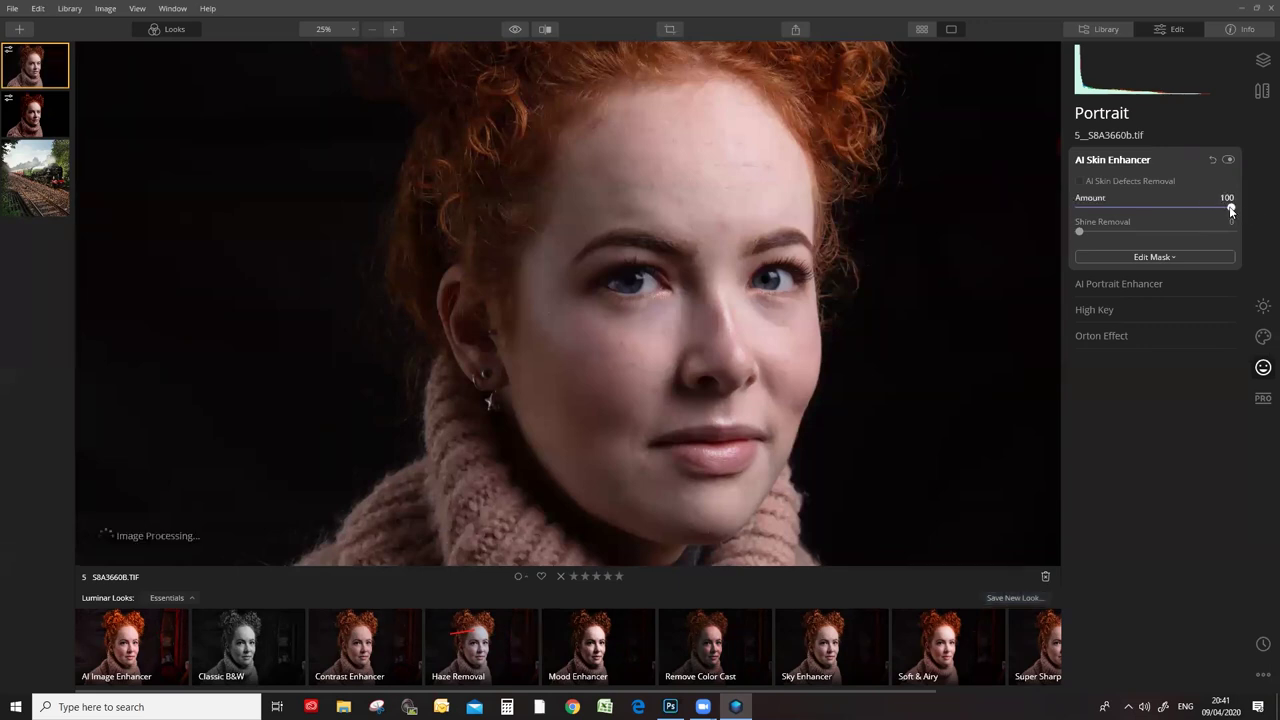
drag(1164, 205, 1138, 212)
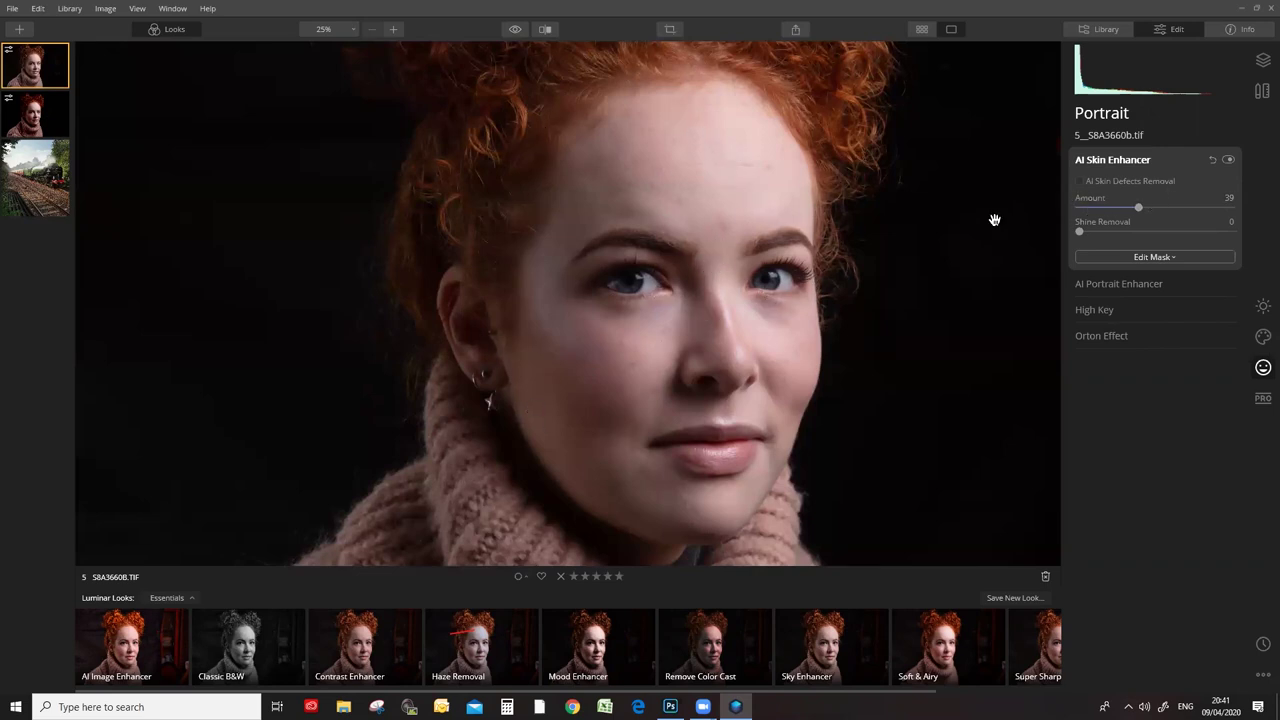
Compare the smoothed skin with the original by switching the before/after preview repeatedly.
click(513, 31)
click(513, 31)
click(513, 31)
click(513, 31)
click(513, 31)
click(513, 31)
Try Shine Removal at 100 against the original image, and reduce it to 51.
drag(1080, 232, 1258, 234)
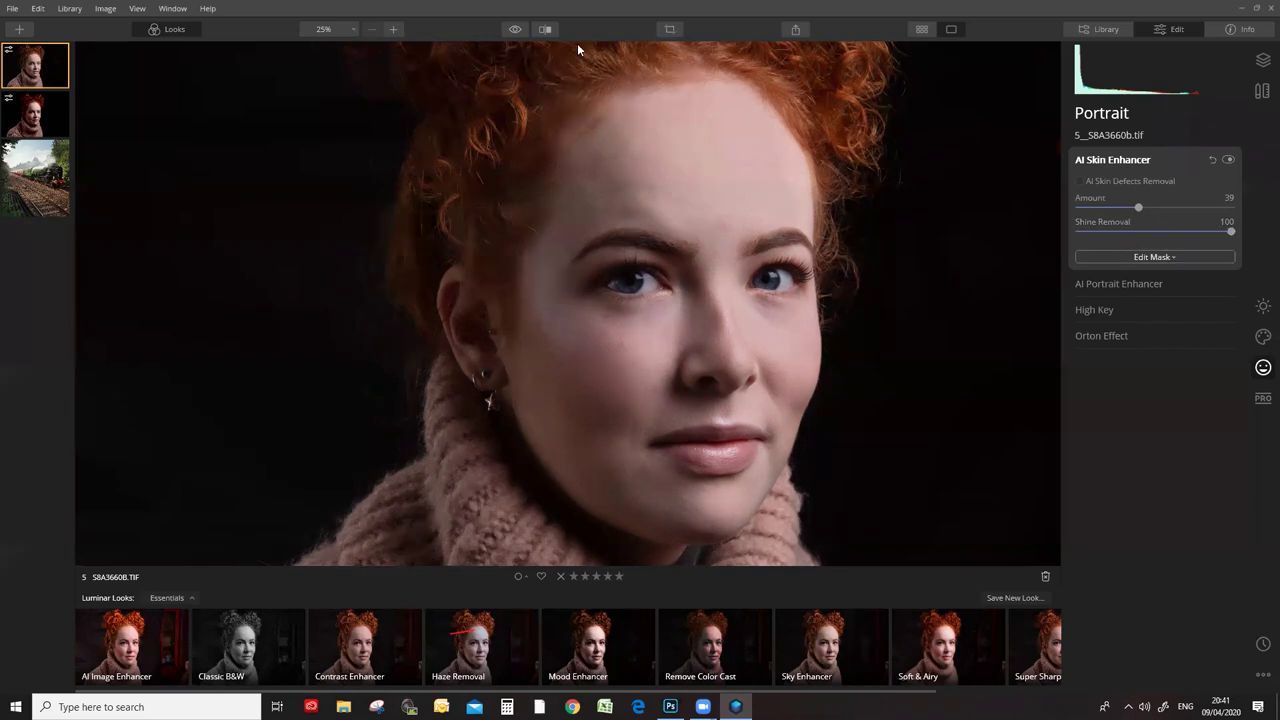
click(515, 30)
click(515, 30)
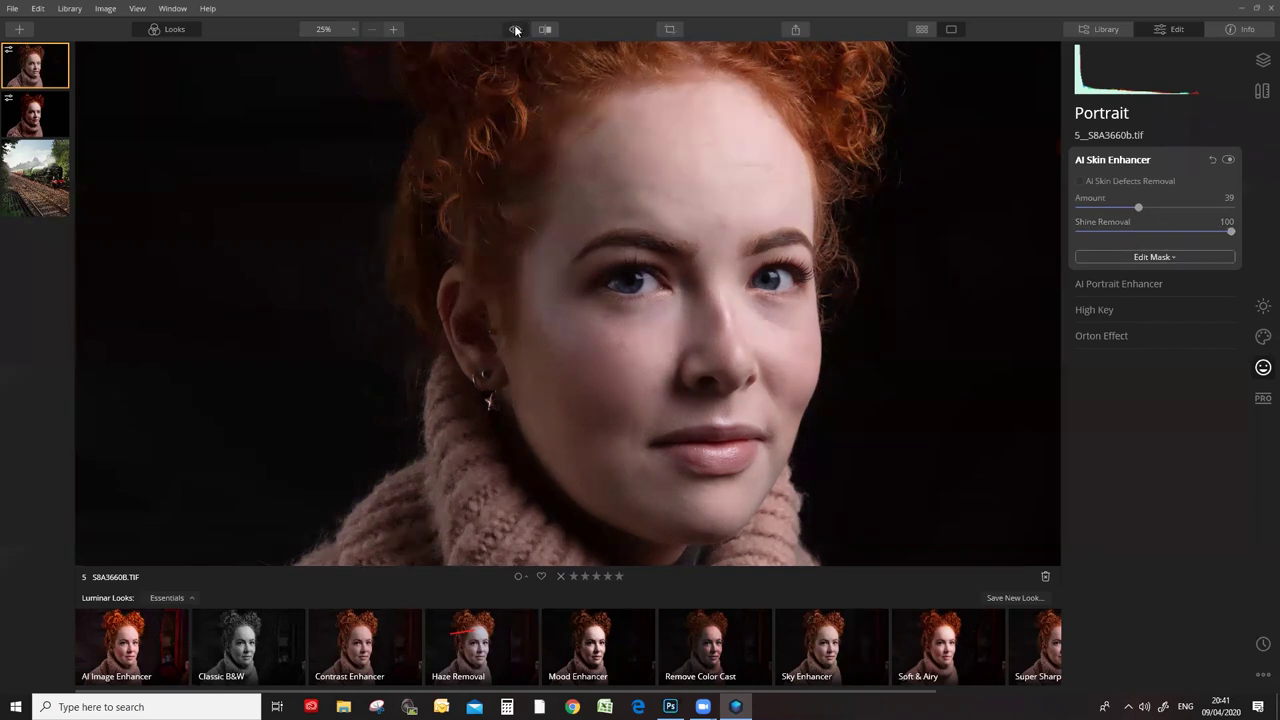
click(515, 30)
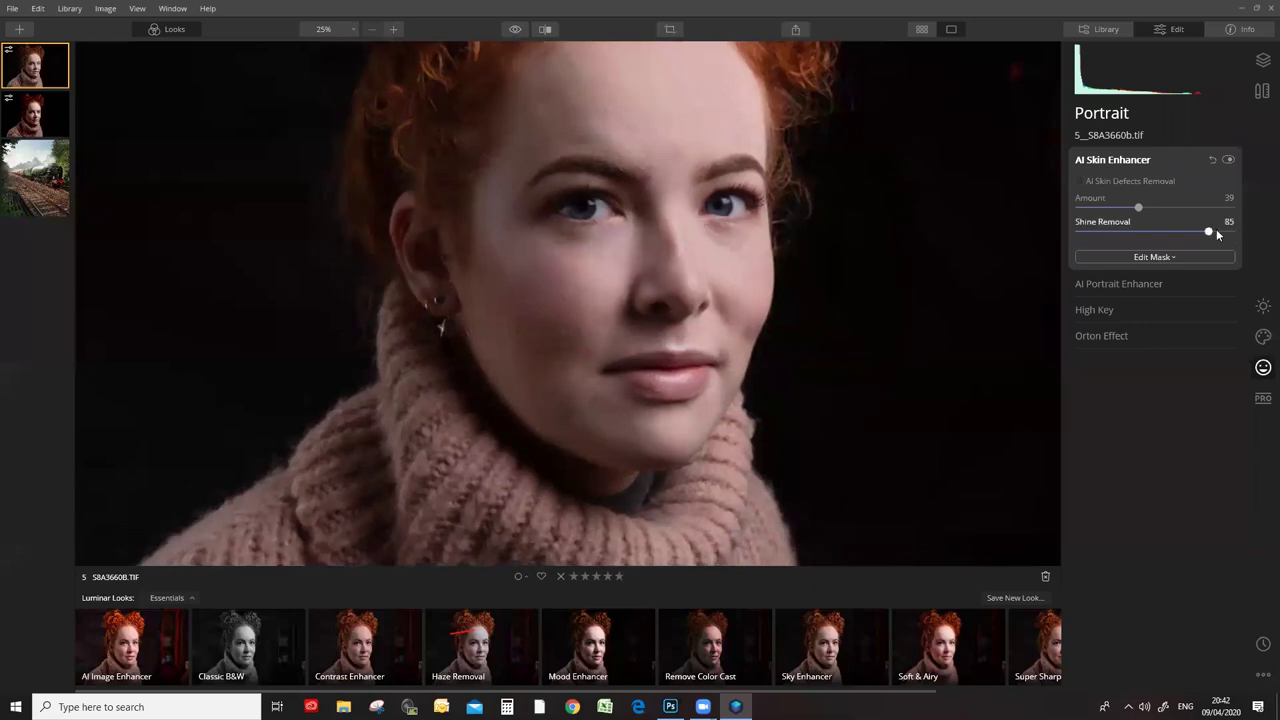
drag(1205, 235, 1158, 230)
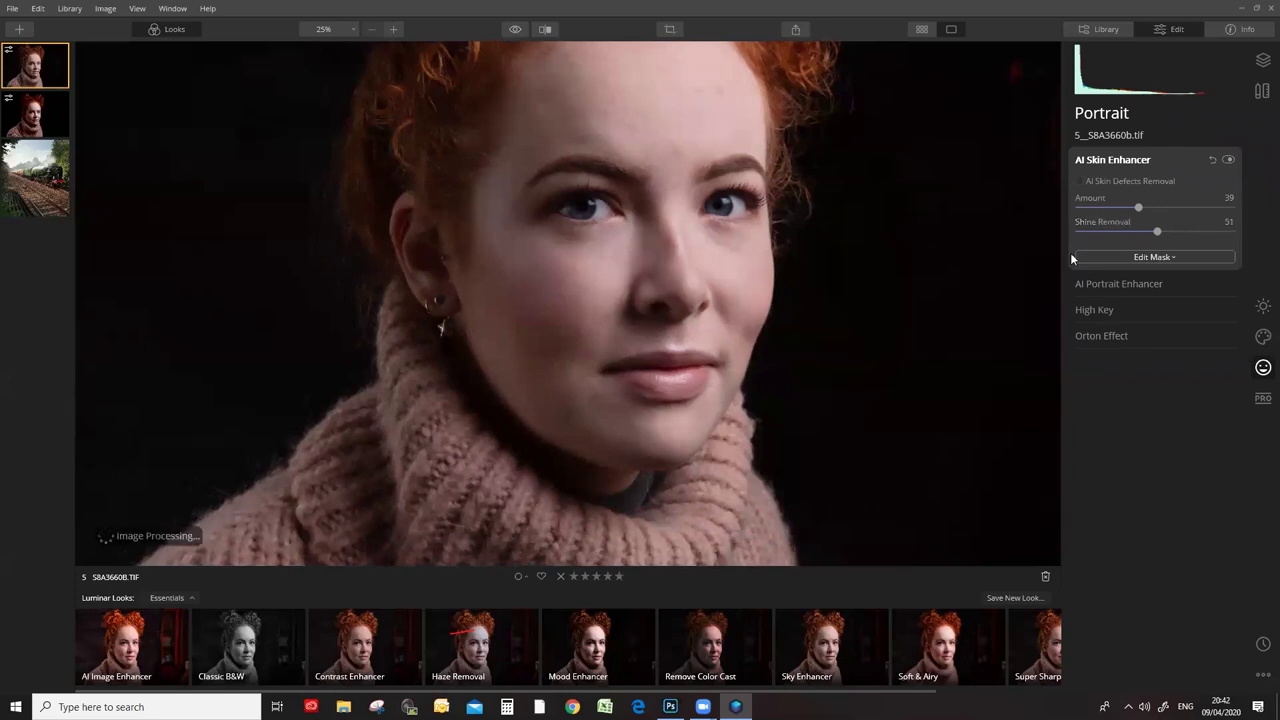
drag(752, 156, 782, 284)
drag(846, 466, 777, 306)
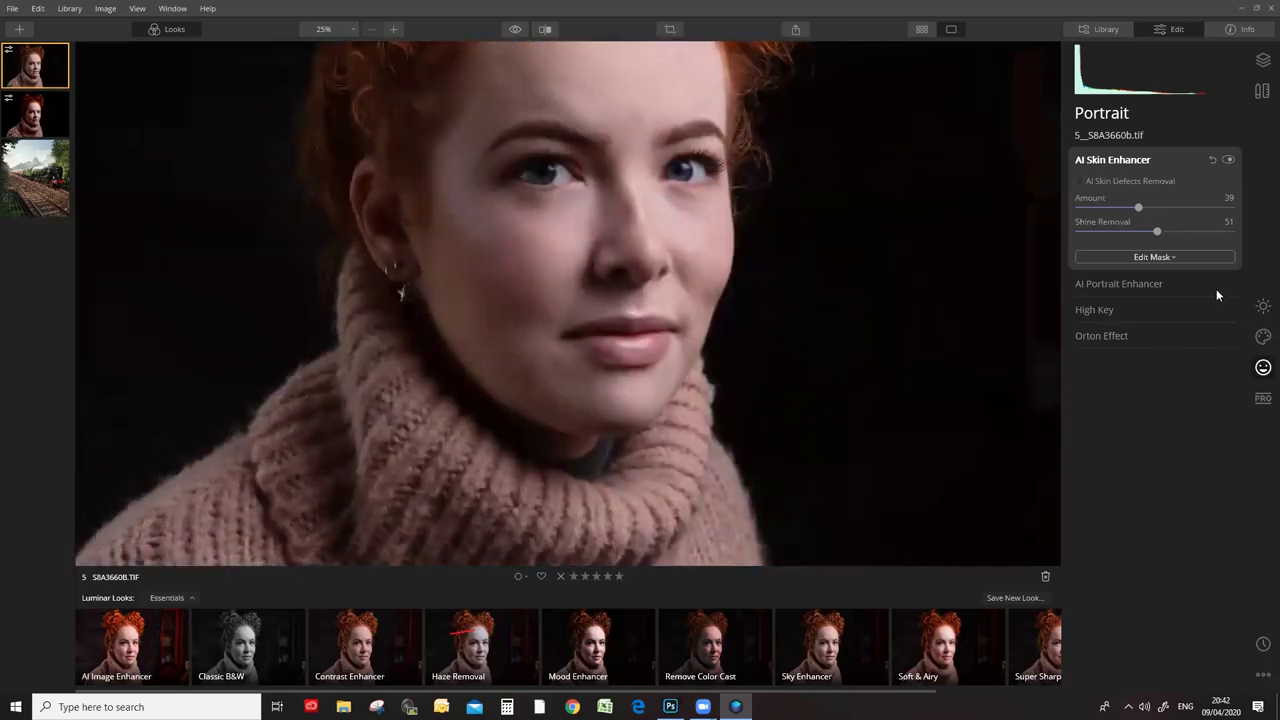
Brighten the face with the AI Portrait Enhancer by setting Face Light to 20, viewing the whole portrait.
click(1104, 281)
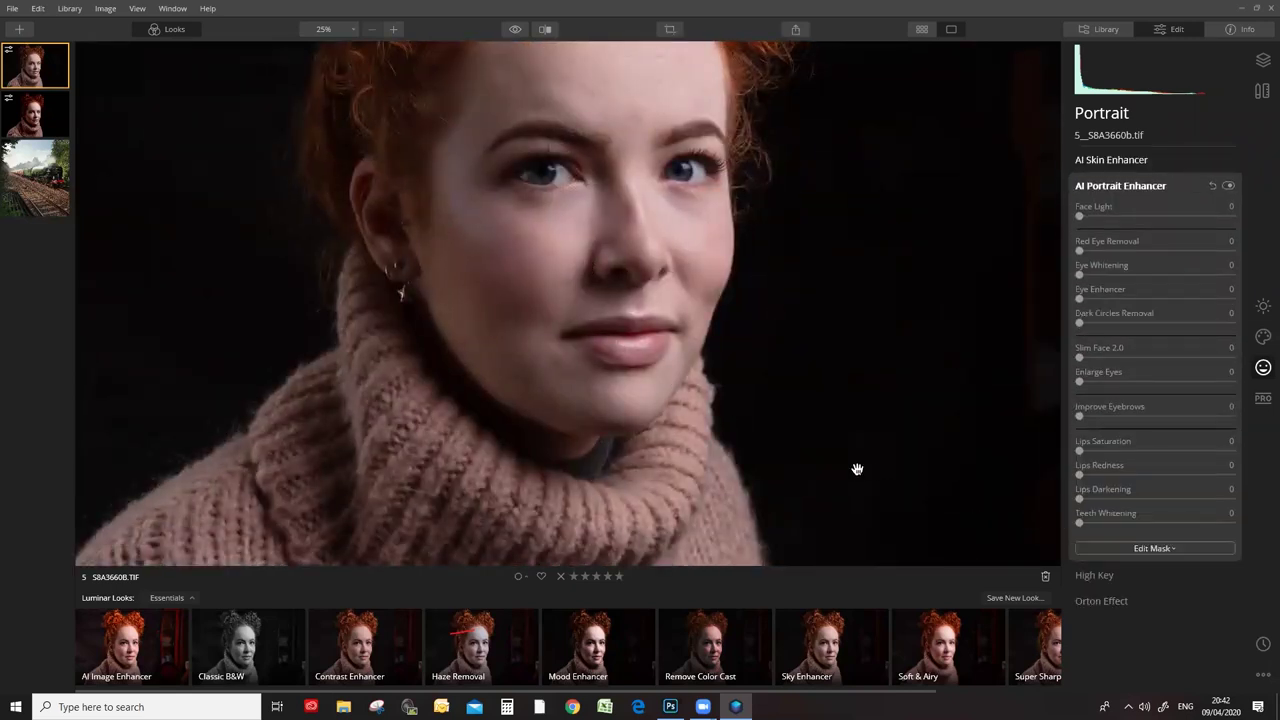
drag(832, 153, 817, 237)
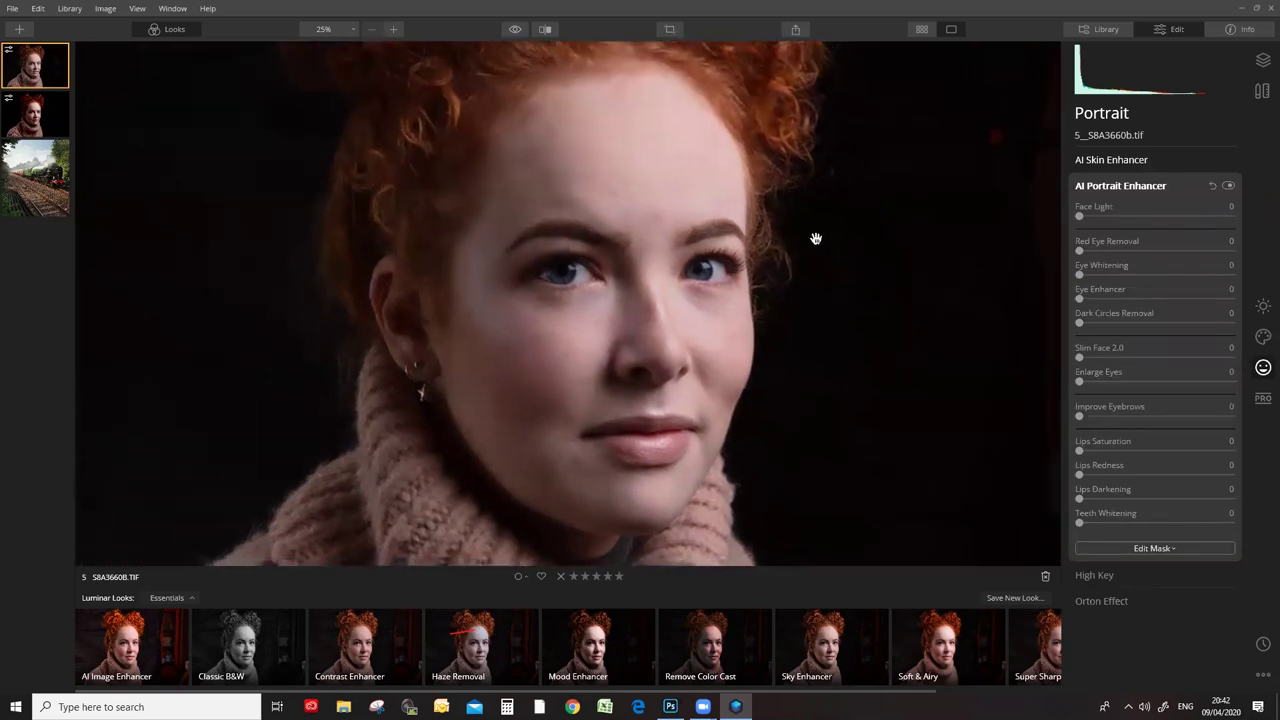
click(352, 29)
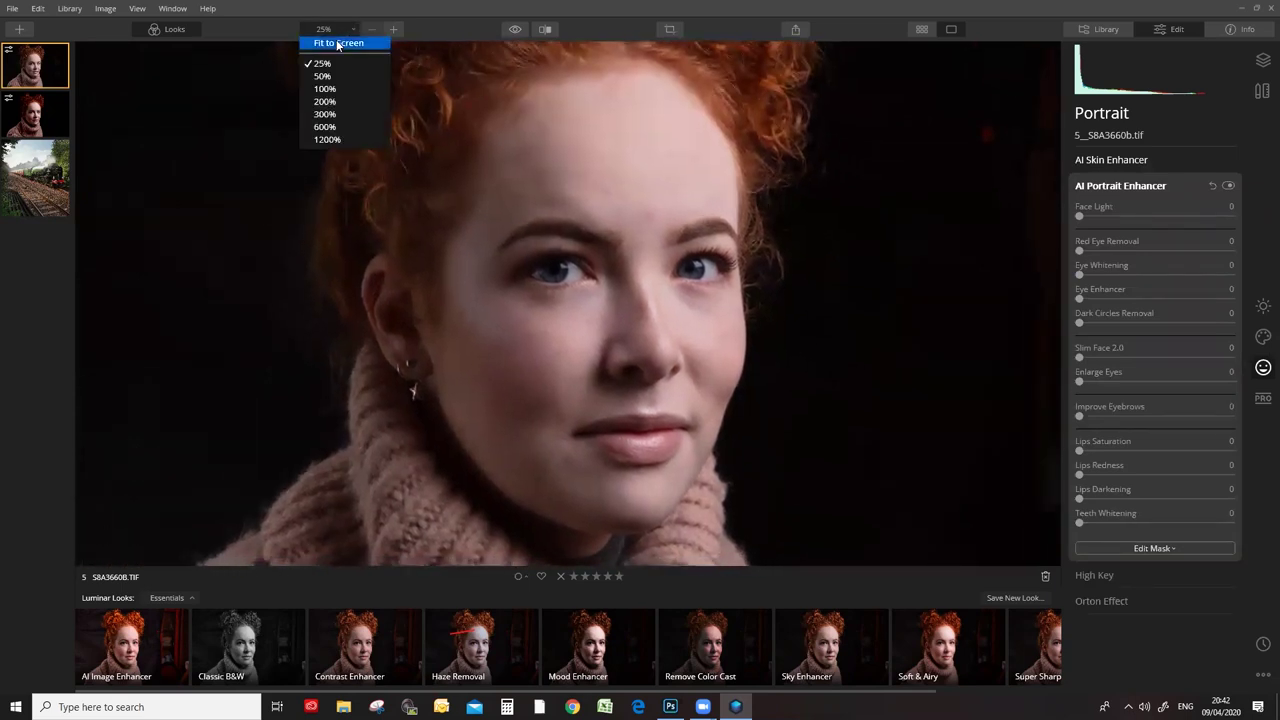
click(340, 42)
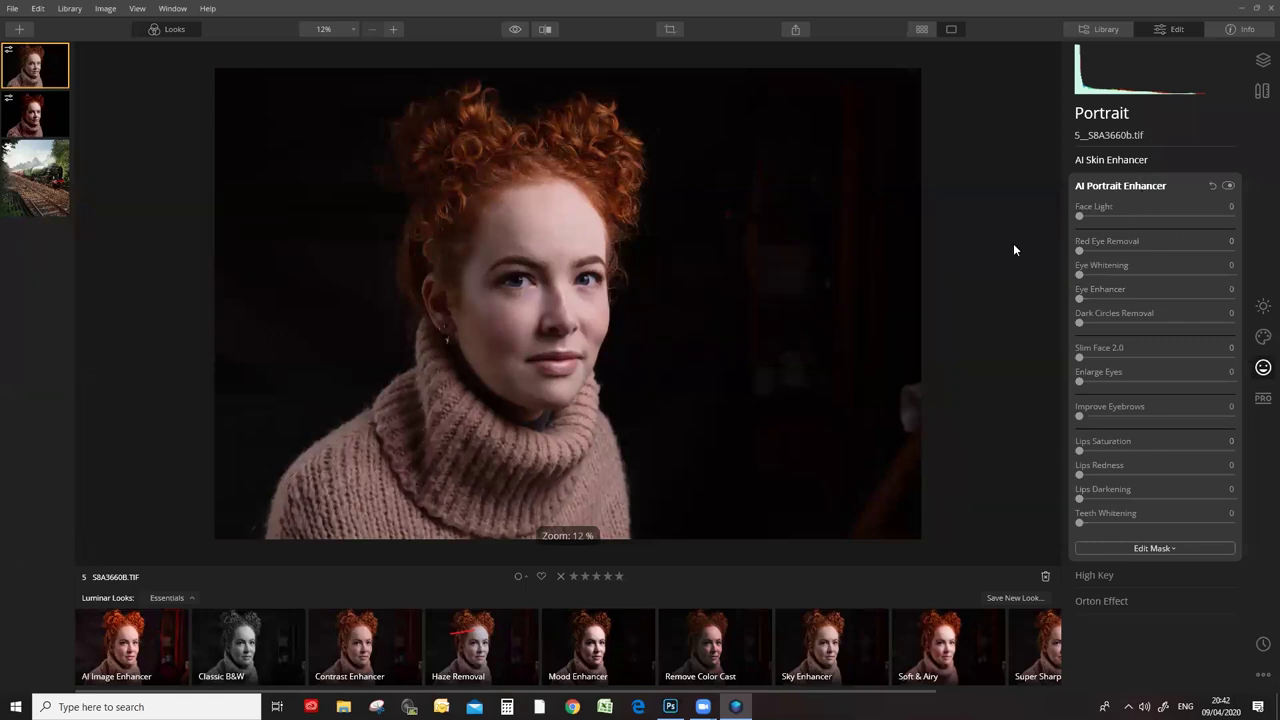
drag(1081, 214, 1110, 215)
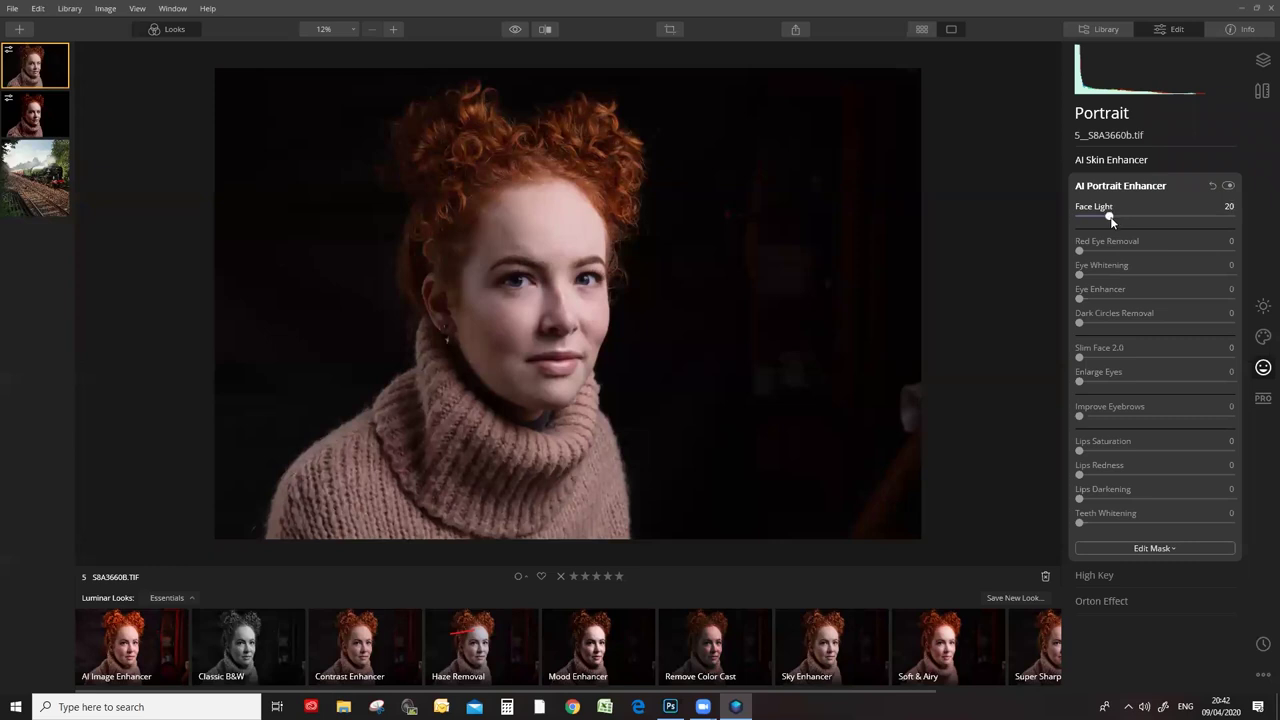
Enhance the whole image with AI Enhance from the Essentials tools, setting AI Accent to 20.
click(1262, 306)
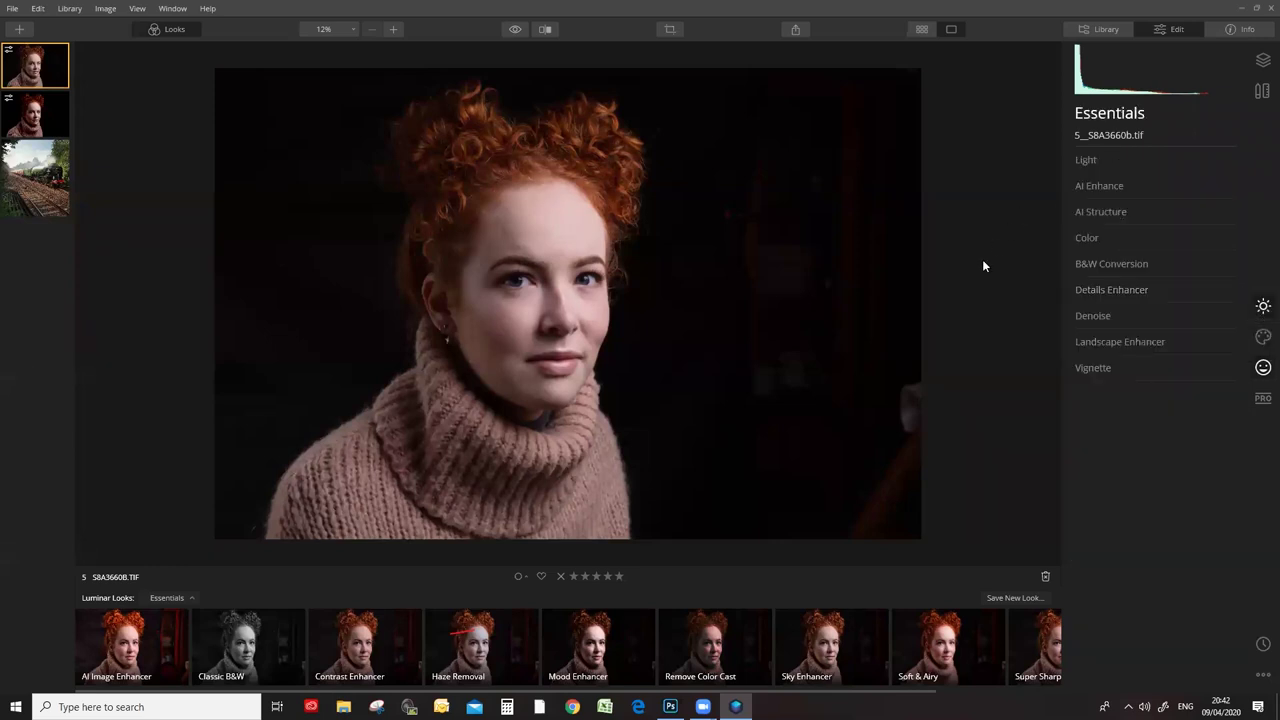
click(348, 27)
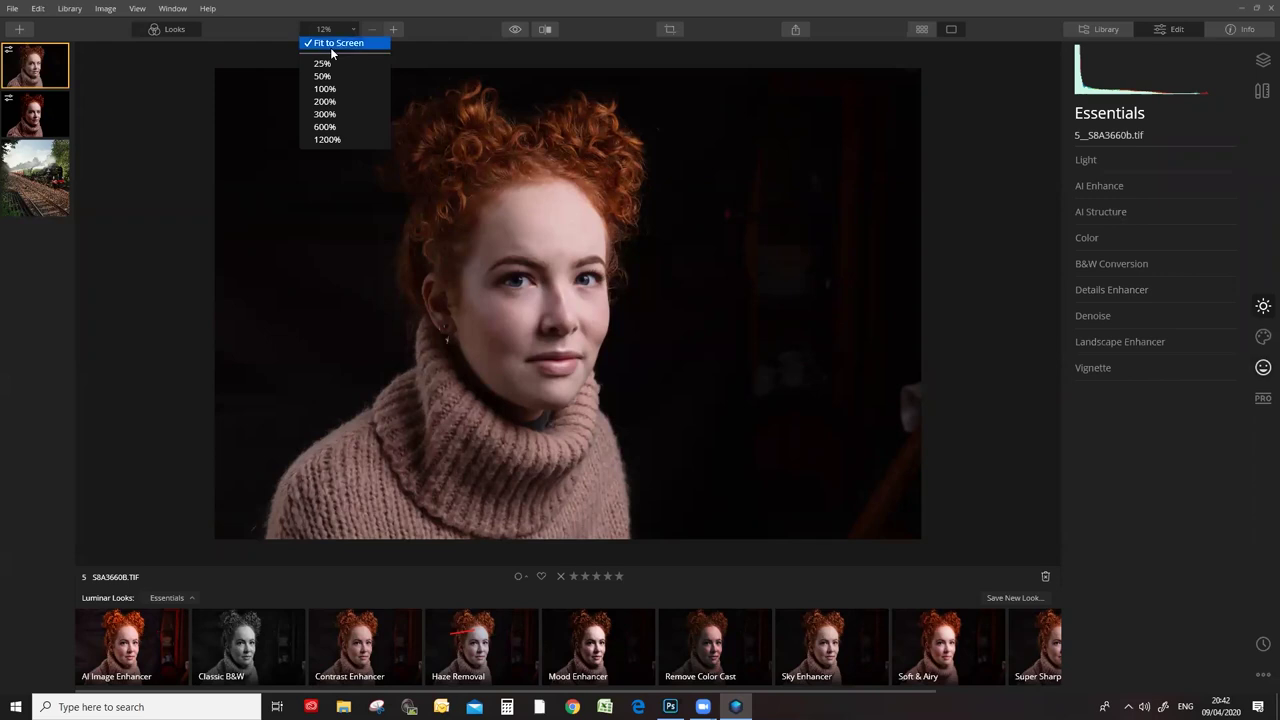
click(1094, 188)
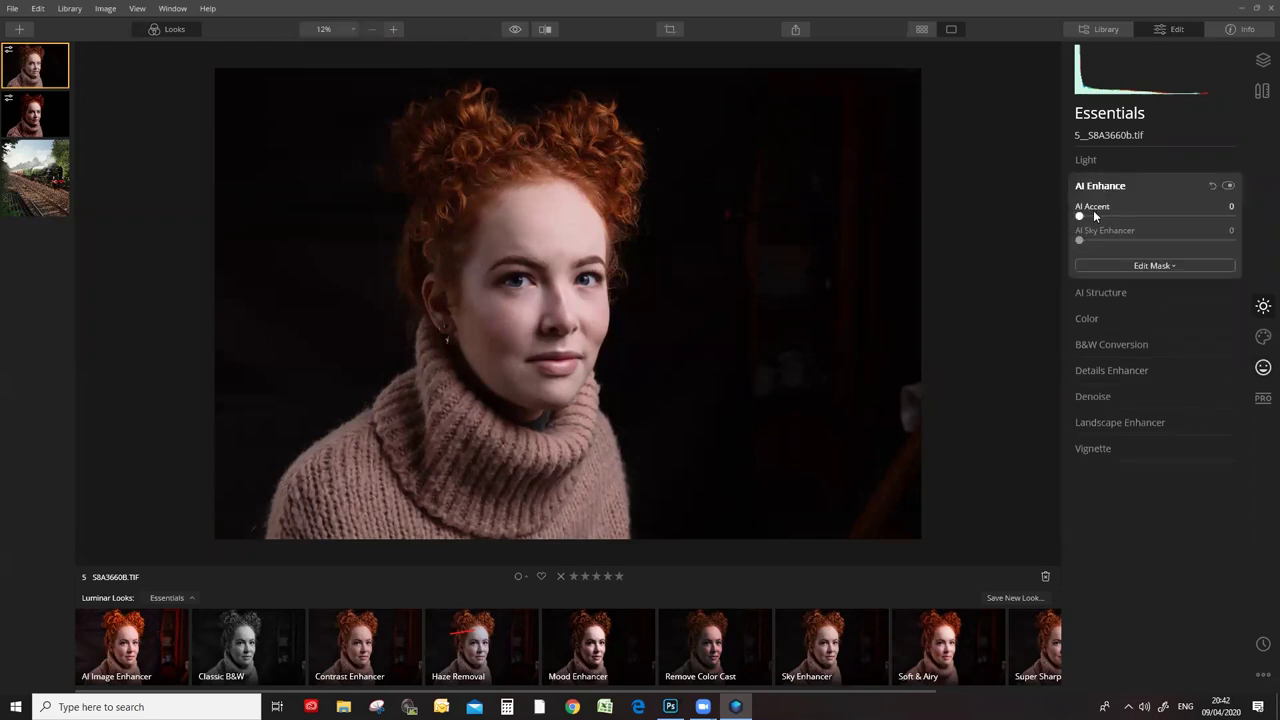
drag(1079, 217, 1108, 217)
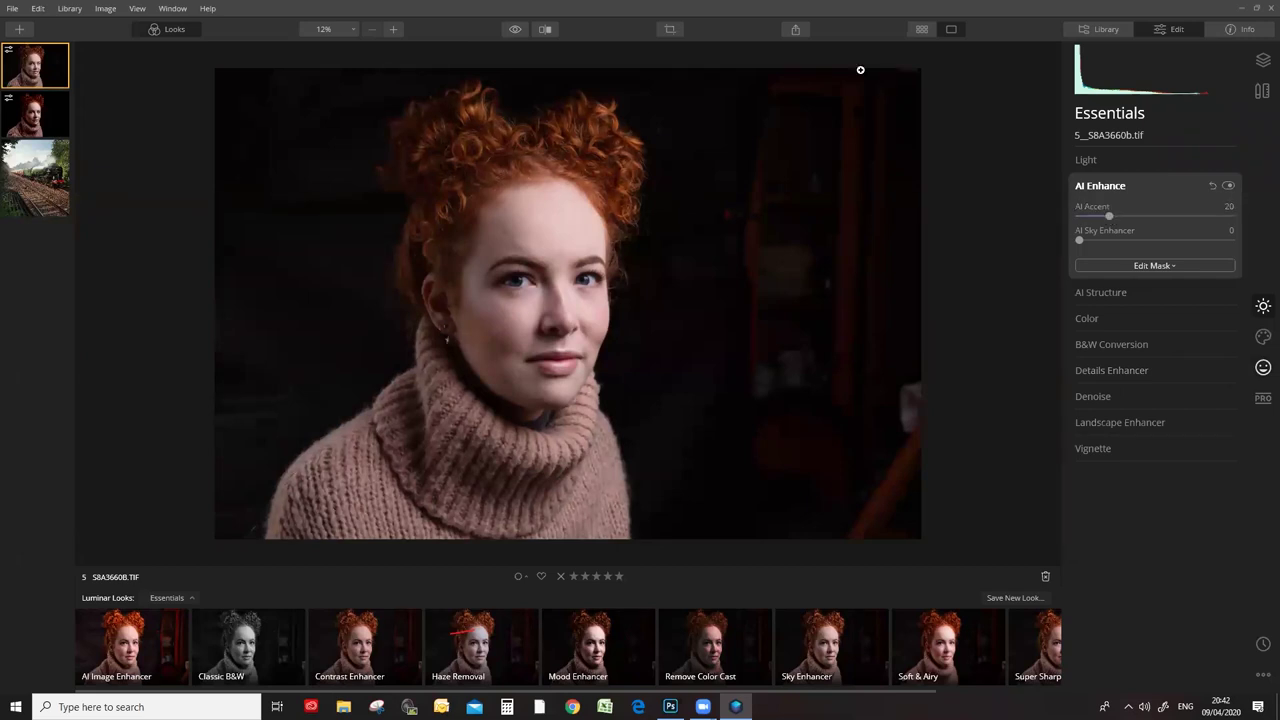
Reduce the Face Light of the AI Portrait Enhancer to 12.
click(1263, 367)
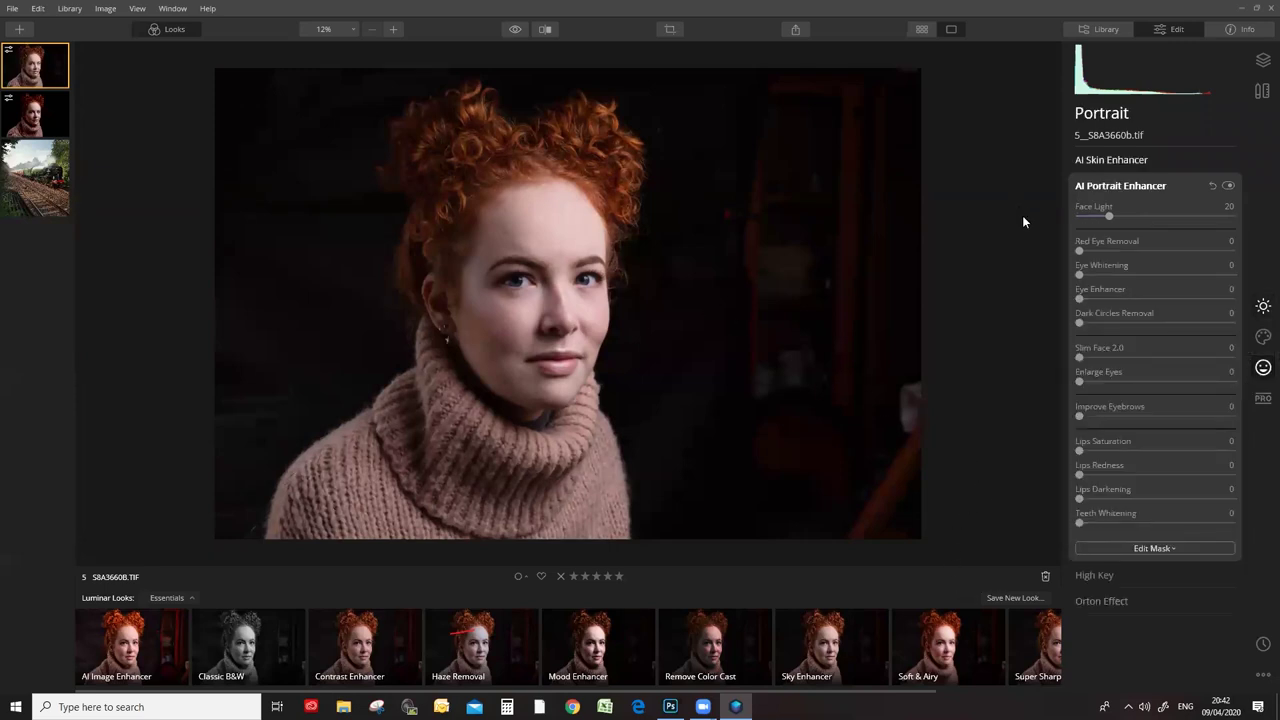
click(1100, 217)
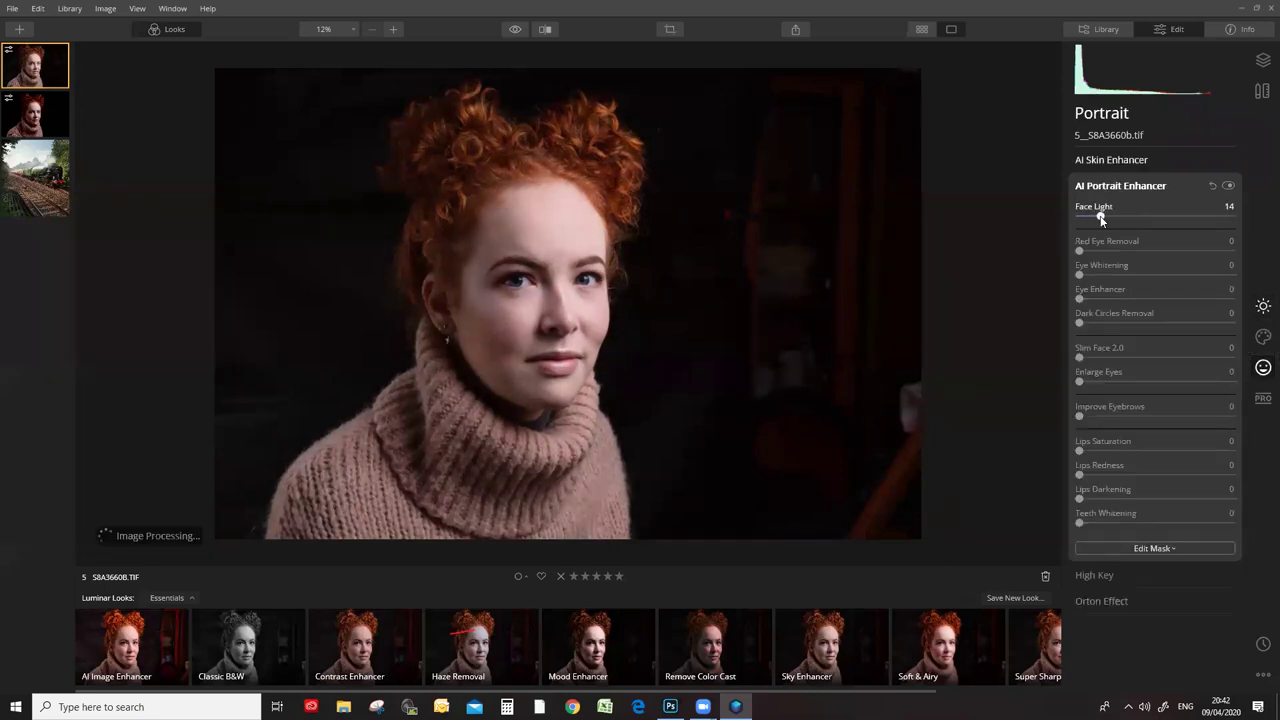
drag(1104, 218, 1099, 217)
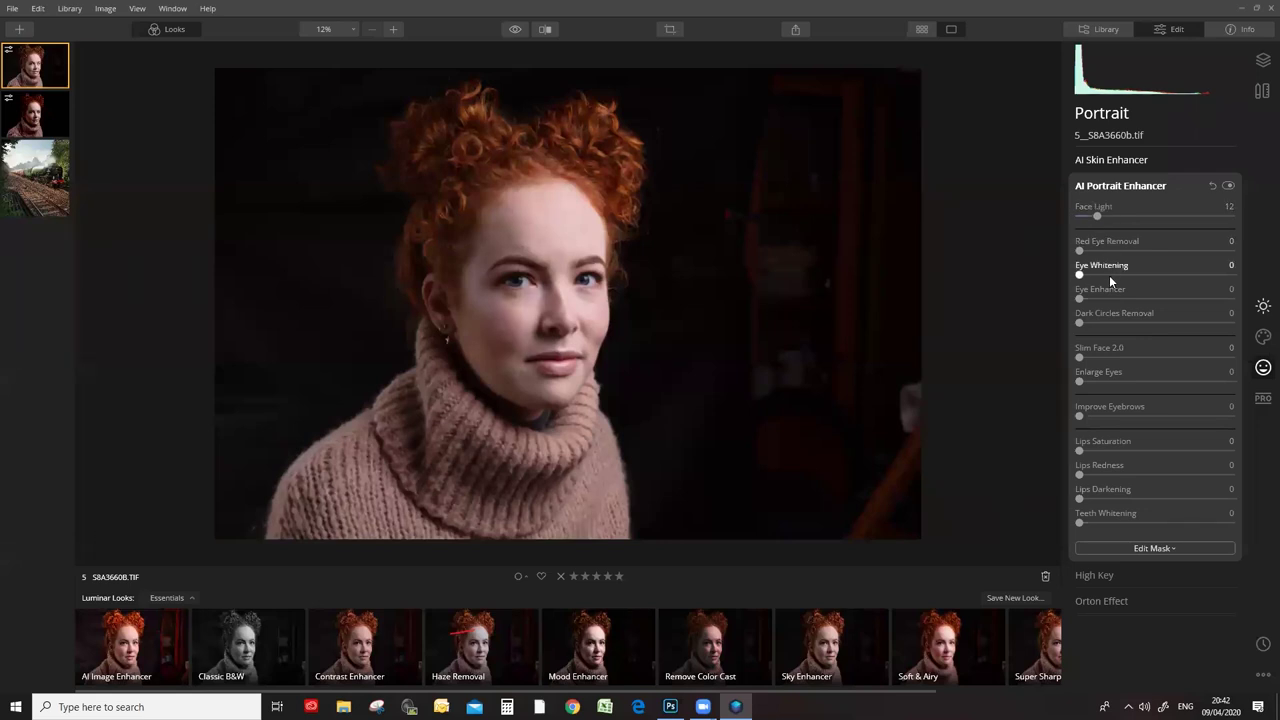
Set Eye Whitening to 100 in the AI Portrait Enhancer while viewing both eyes at 100% zoom.
click(394, 29)
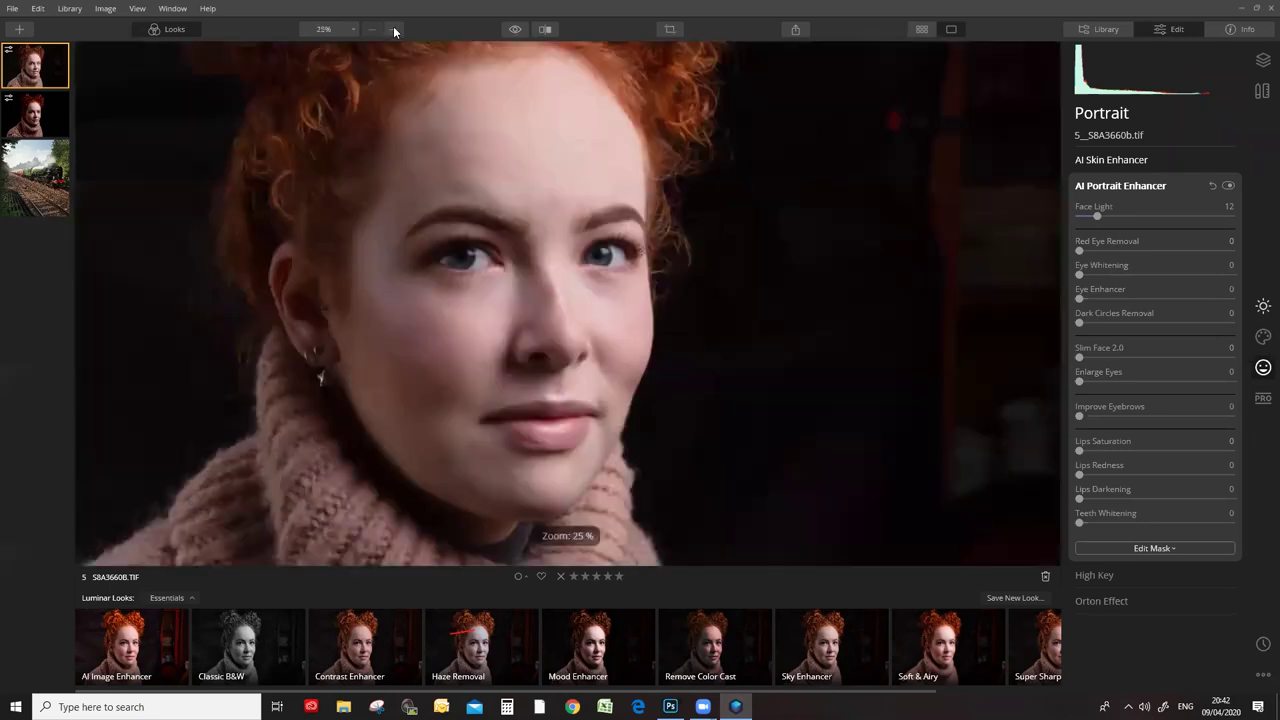
click(394, 29)
click(394, 29)
drag(553, 182, 763, 357)
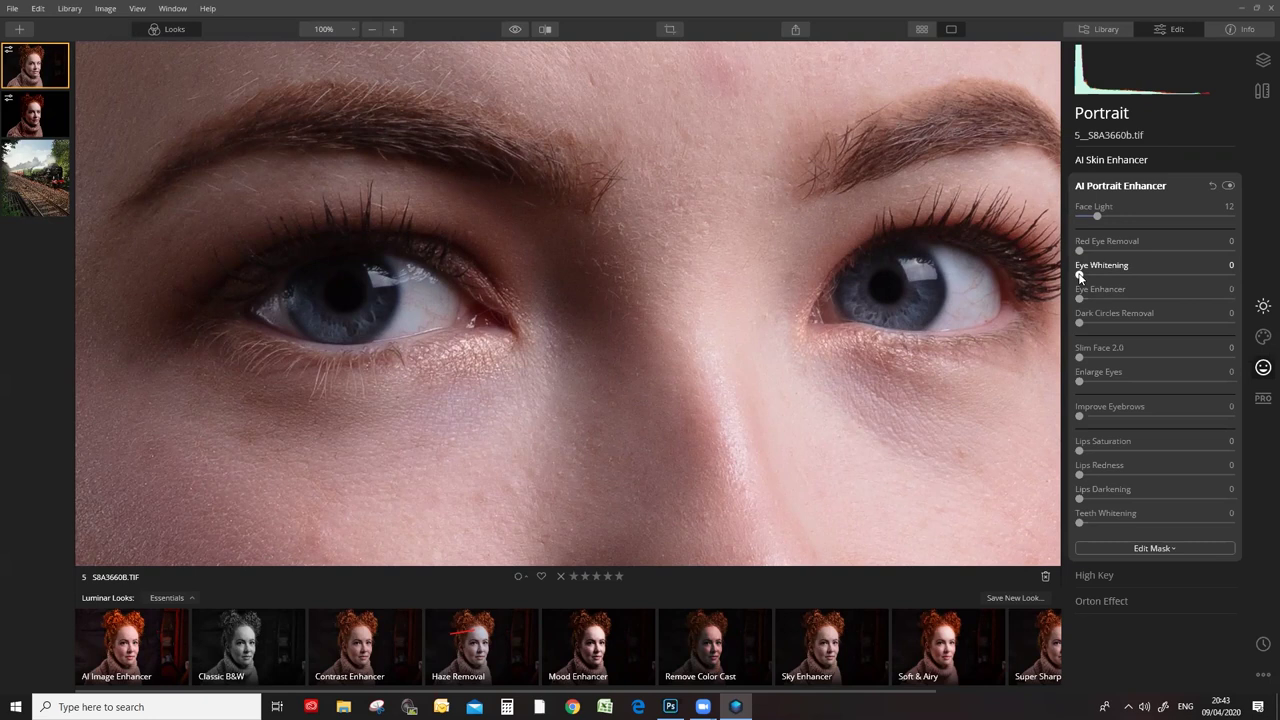
drag(1080, 276, 1231, 274)
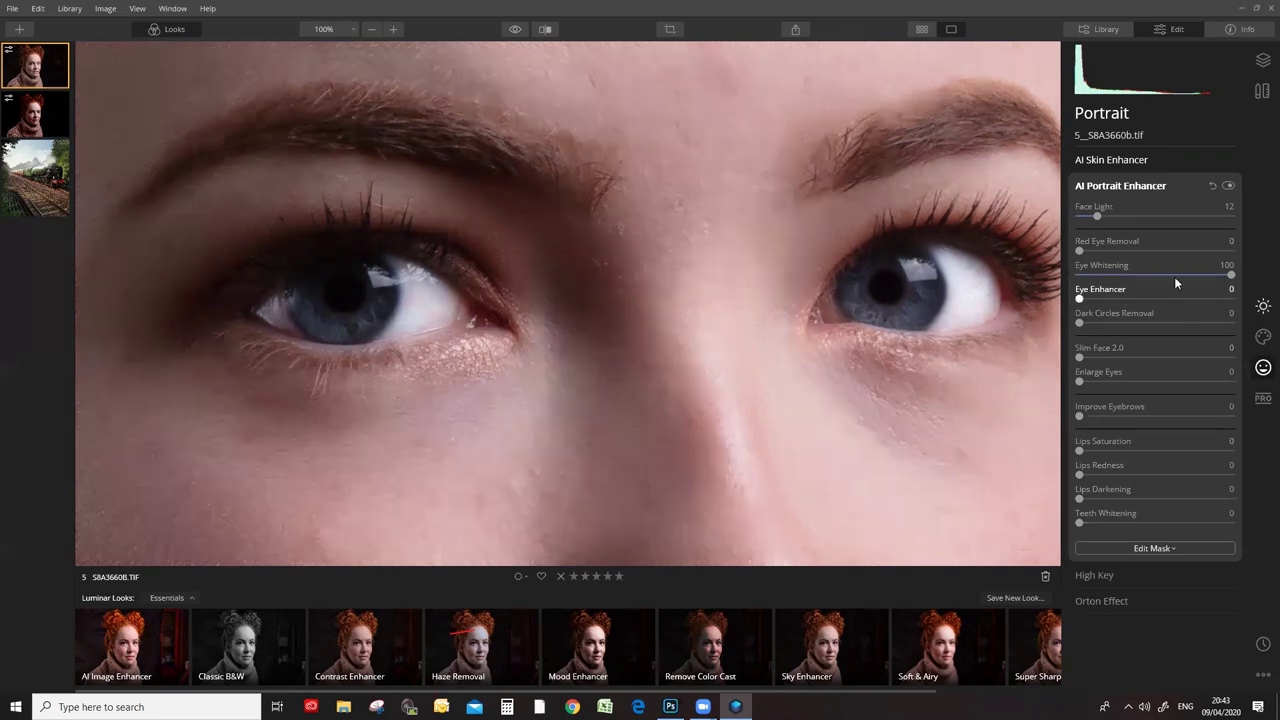
Reduce Eye Whitening to 29 and set Eye Enhancer to 53 in the AI Portrait Enhancer.
drag(1231, 278, 1157, 276)
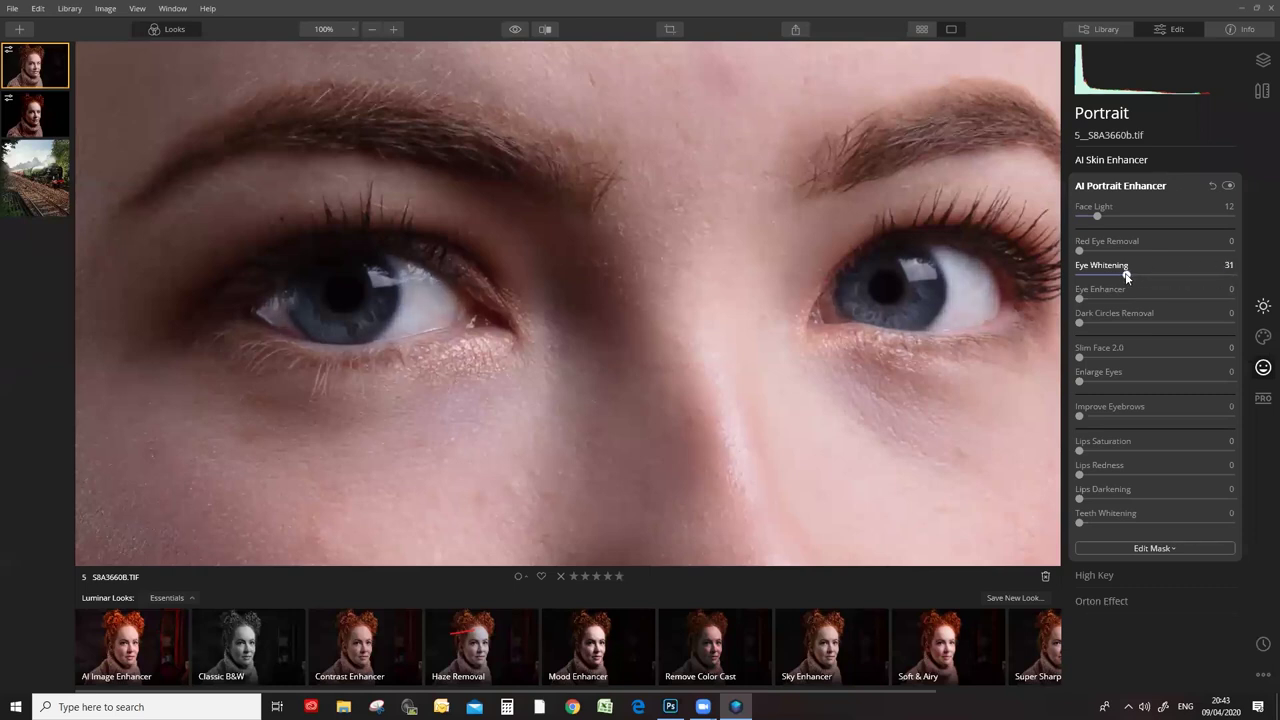
drag(1126, 277, 1123, 277)
drag(1117, 304, 1136, 304)
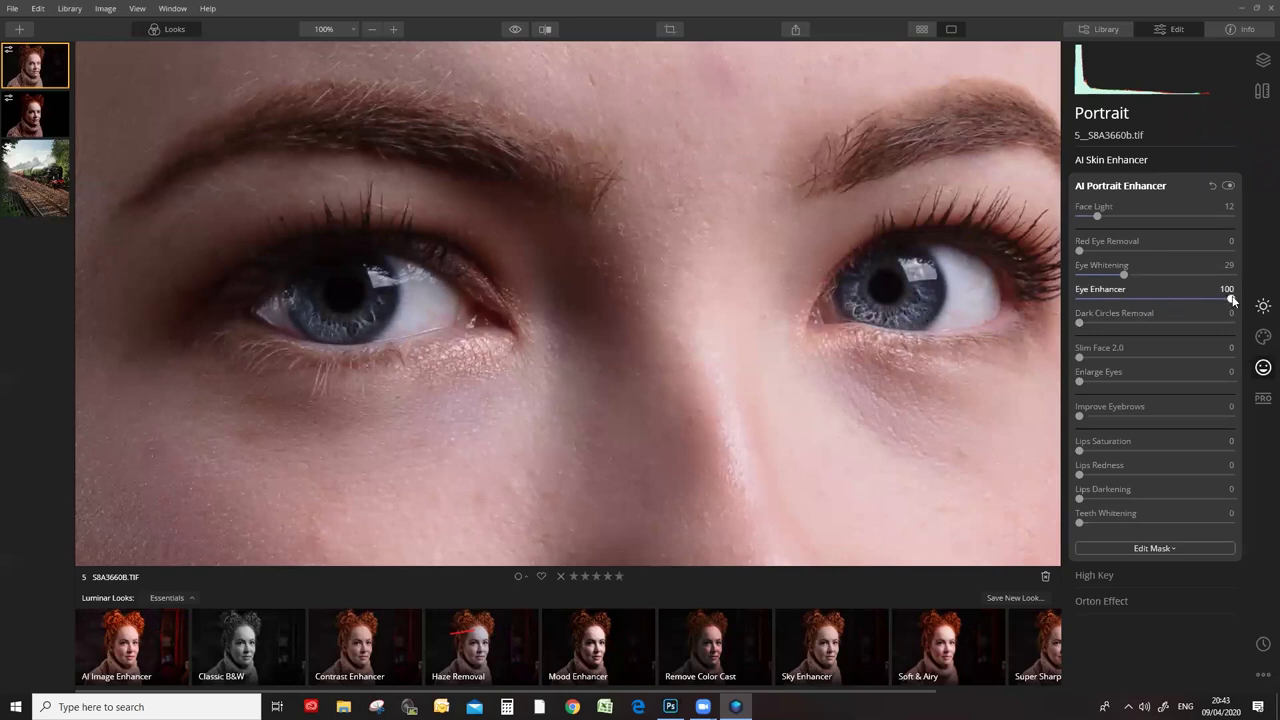
drag(1170, 304, 1166, 304)
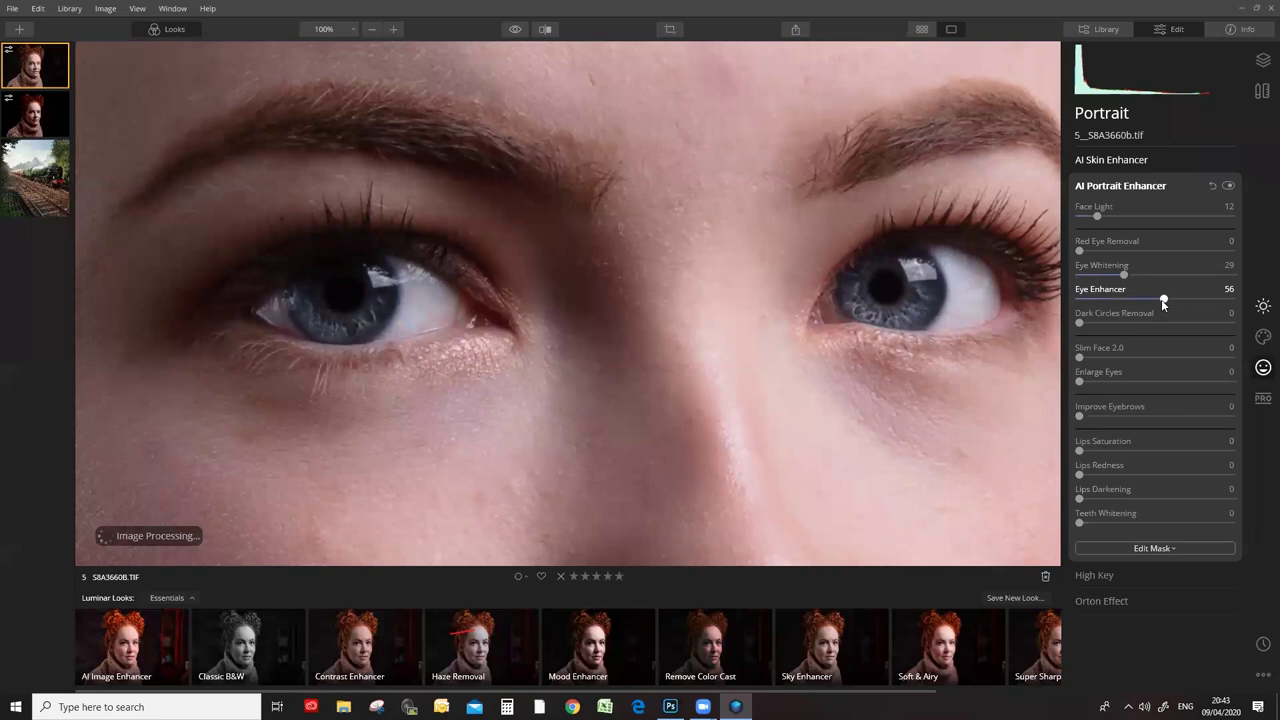
drag(1161, 301, 1158, 301)
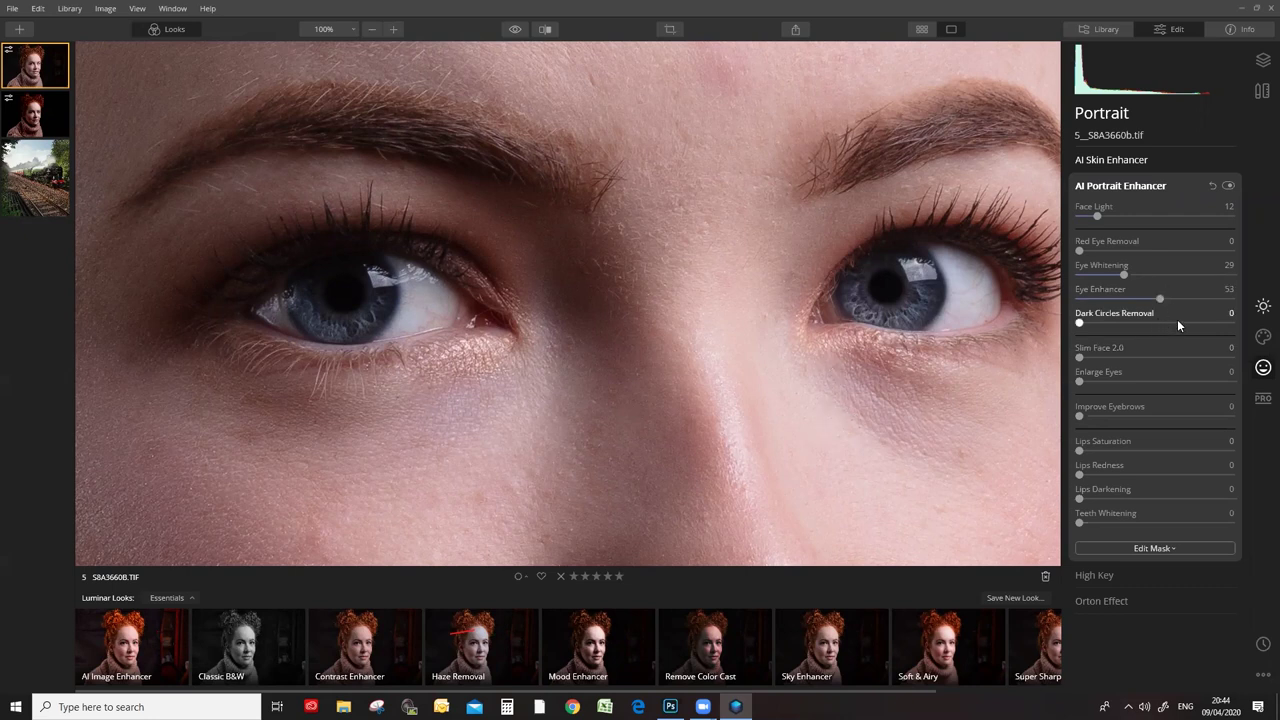
Subtly reshape the face in the AI Portrait Enhancer with Slim Face 2.0 at 17 and Enlarge Eyes at 21.
click(372, 30)
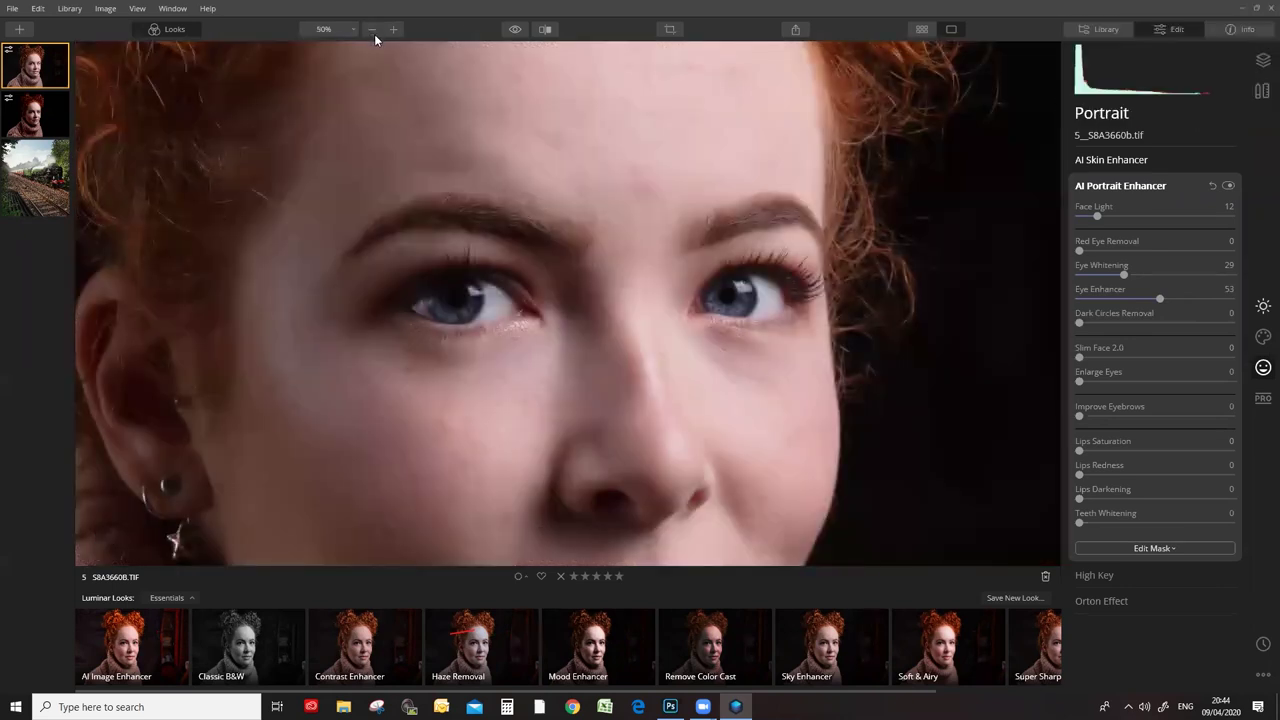
drag(357, 465, 466, 366)
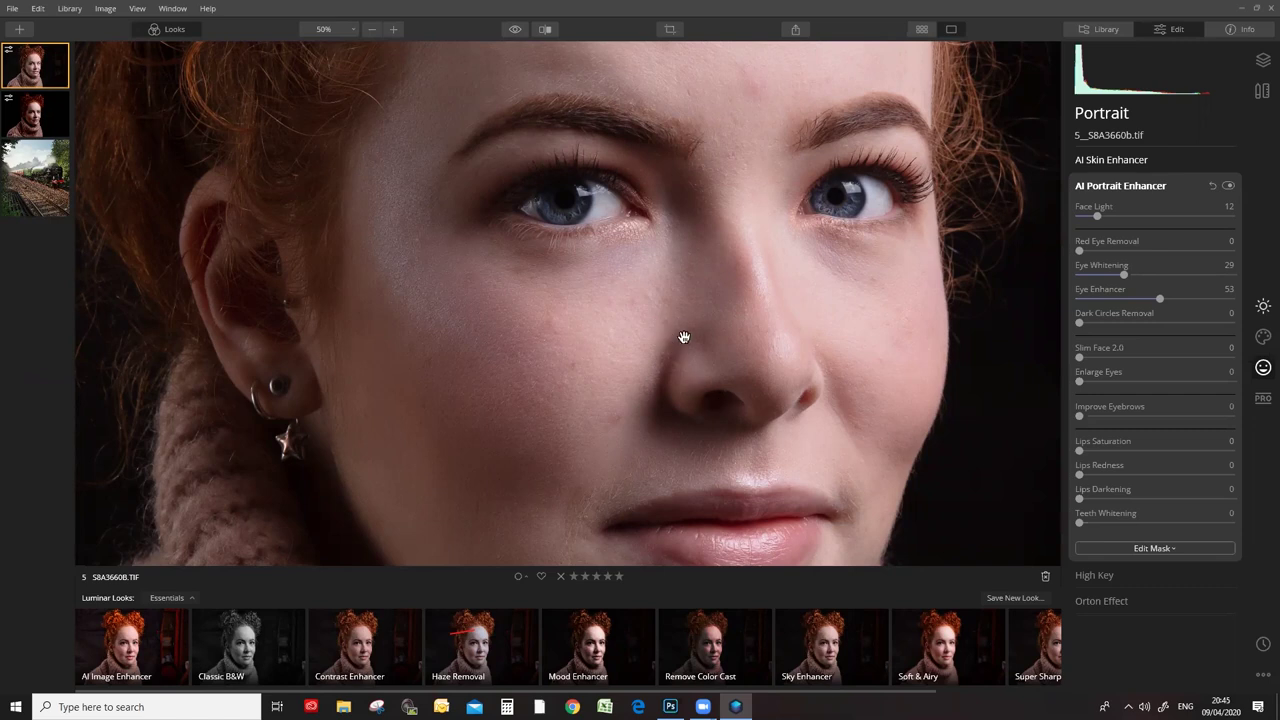
click(368, 27)
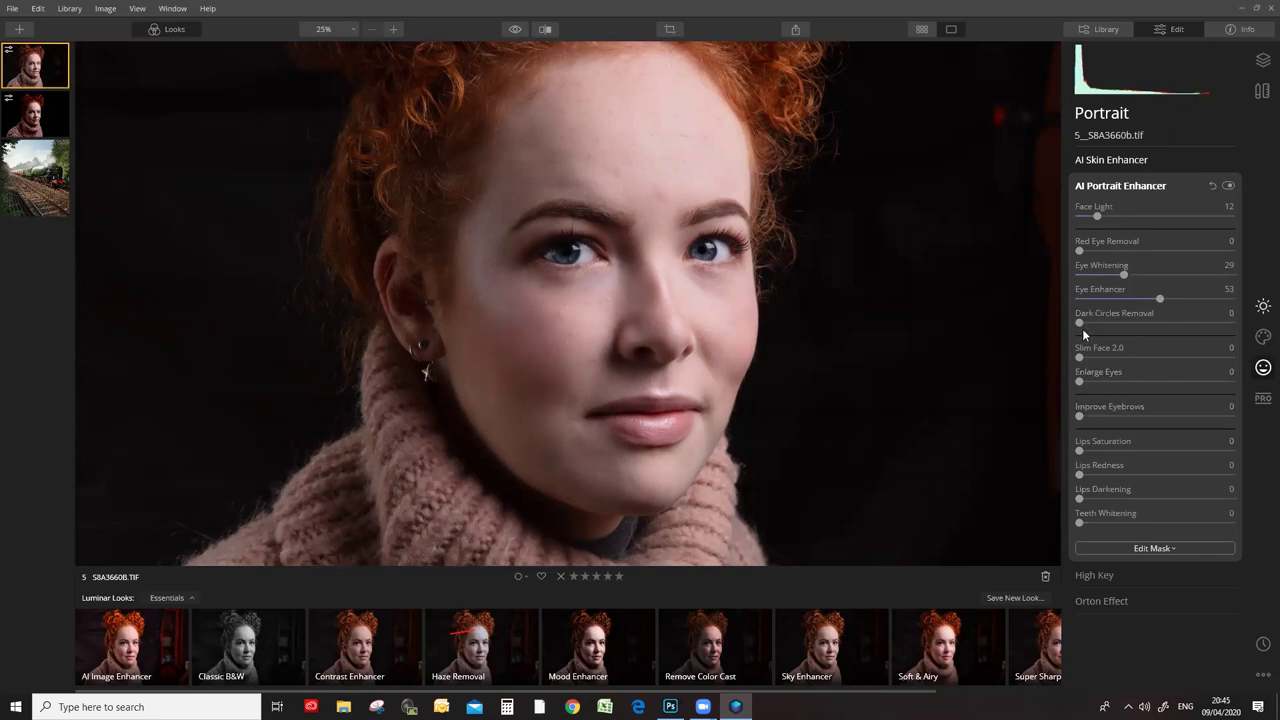
drag(1079, 357, 1240, 380)
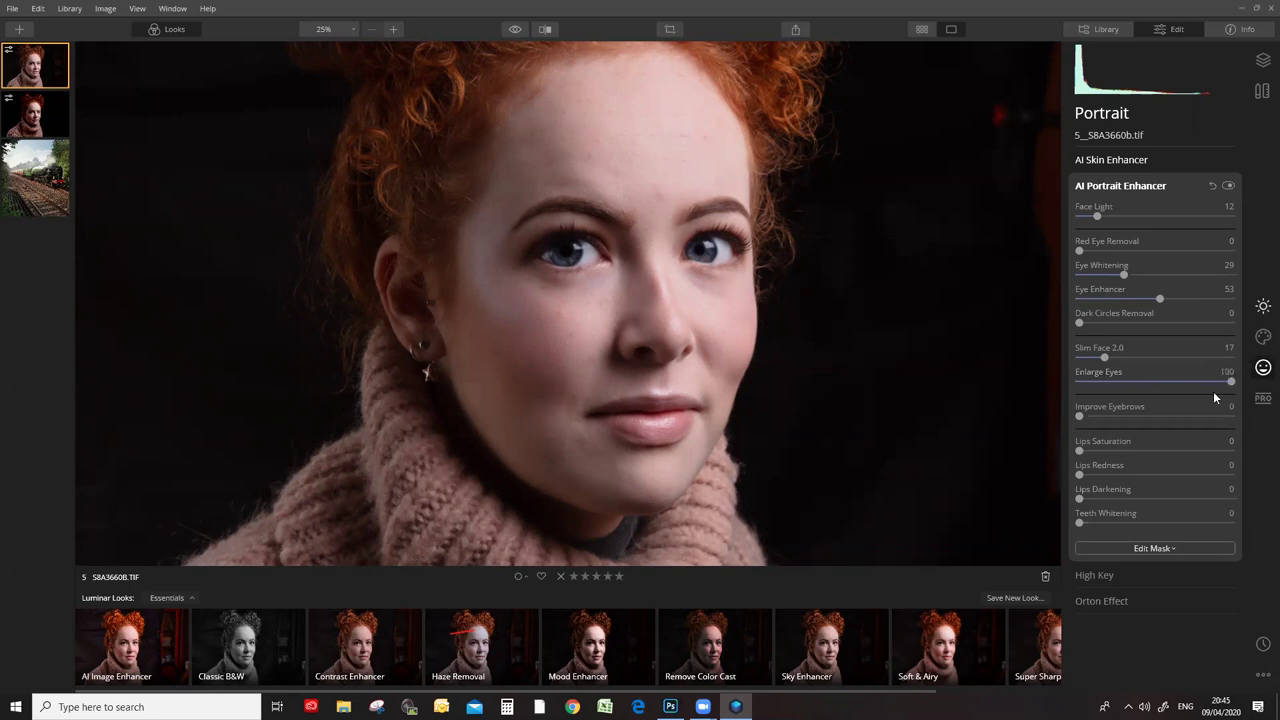
drag(1231, 383, 1112, 385)
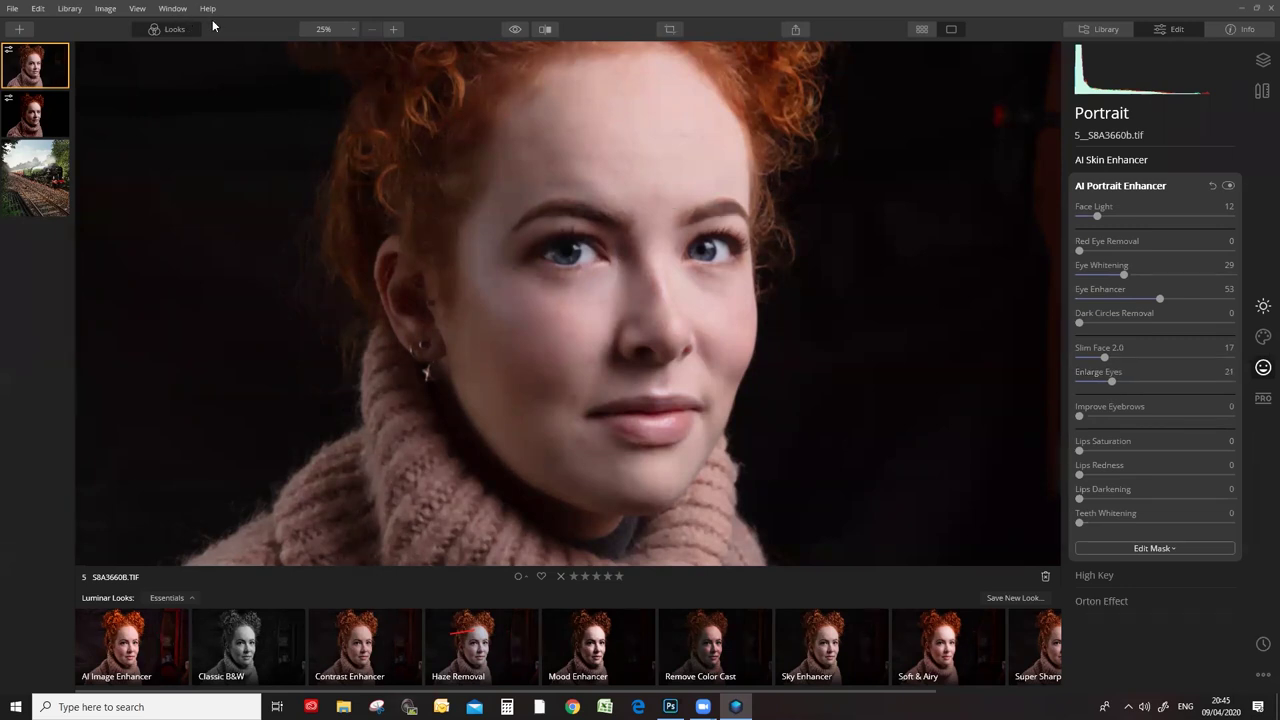
Try Improve Eyebrows at 100 while viewing the whole portrait, and return it to 0.
click(353, 30)
click(335, 49)
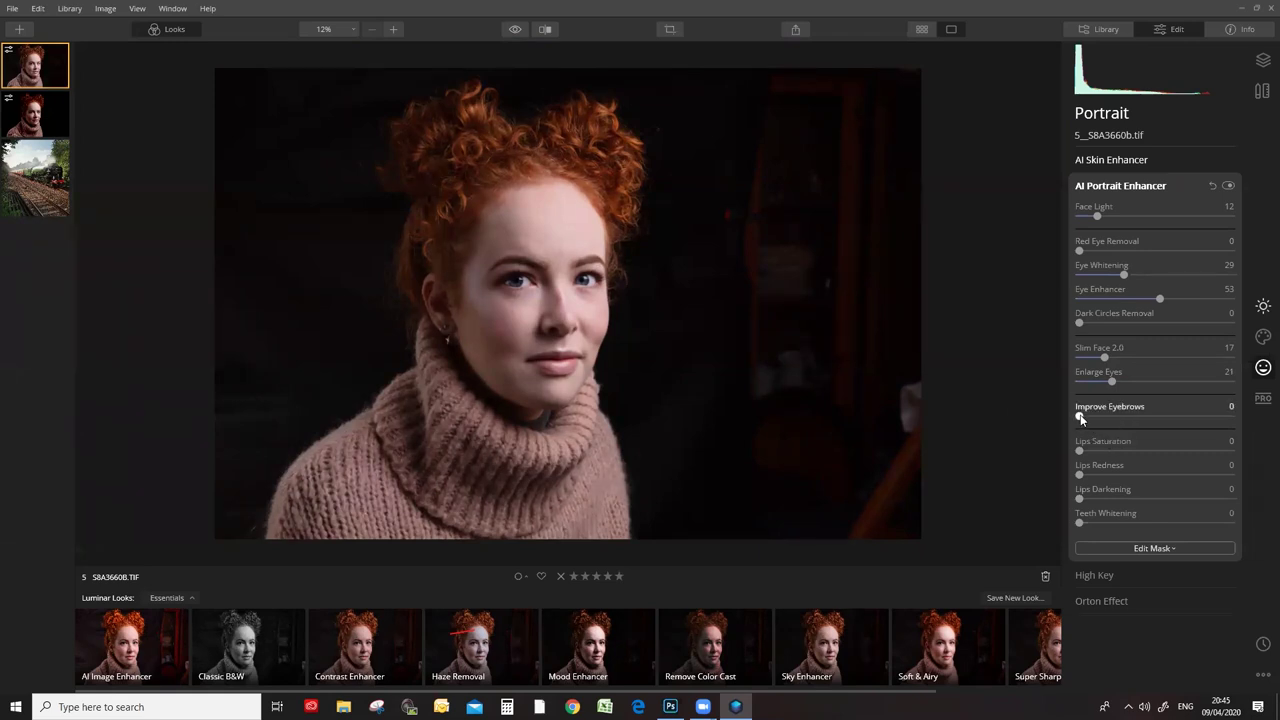
drag(1079, 418, 1260, 418)
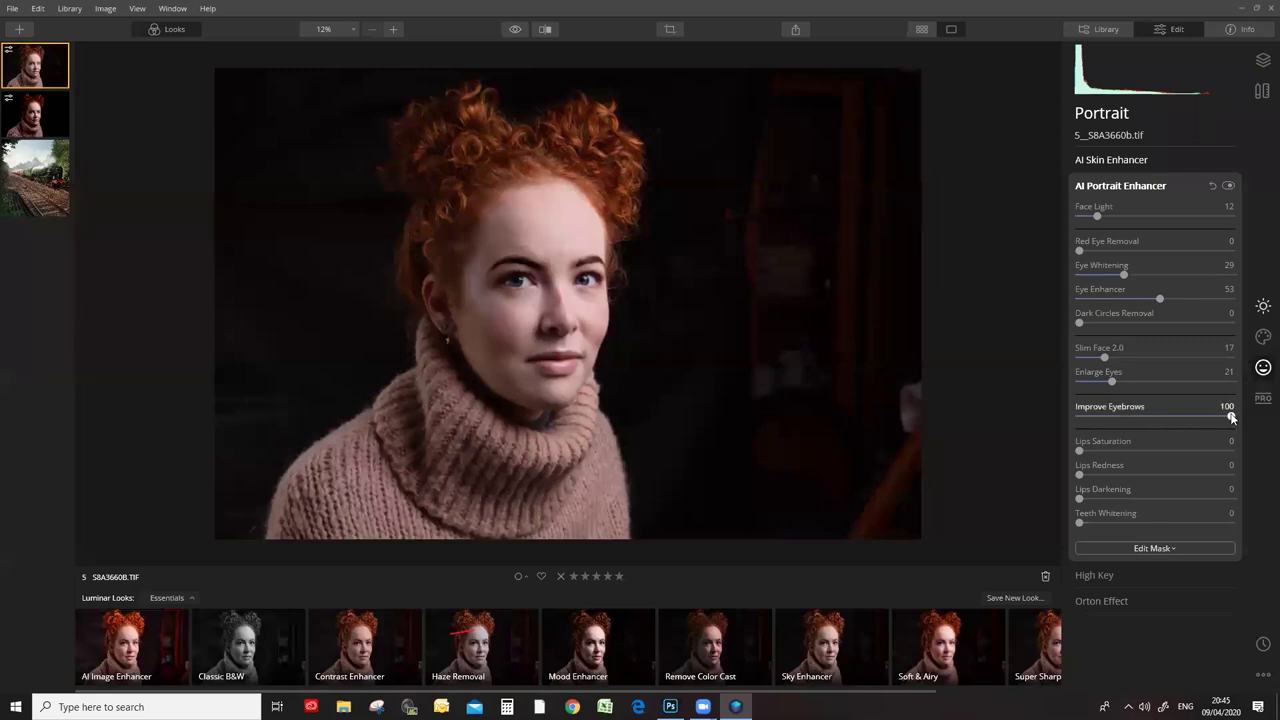
drag(1231, 418, 1062, 412)
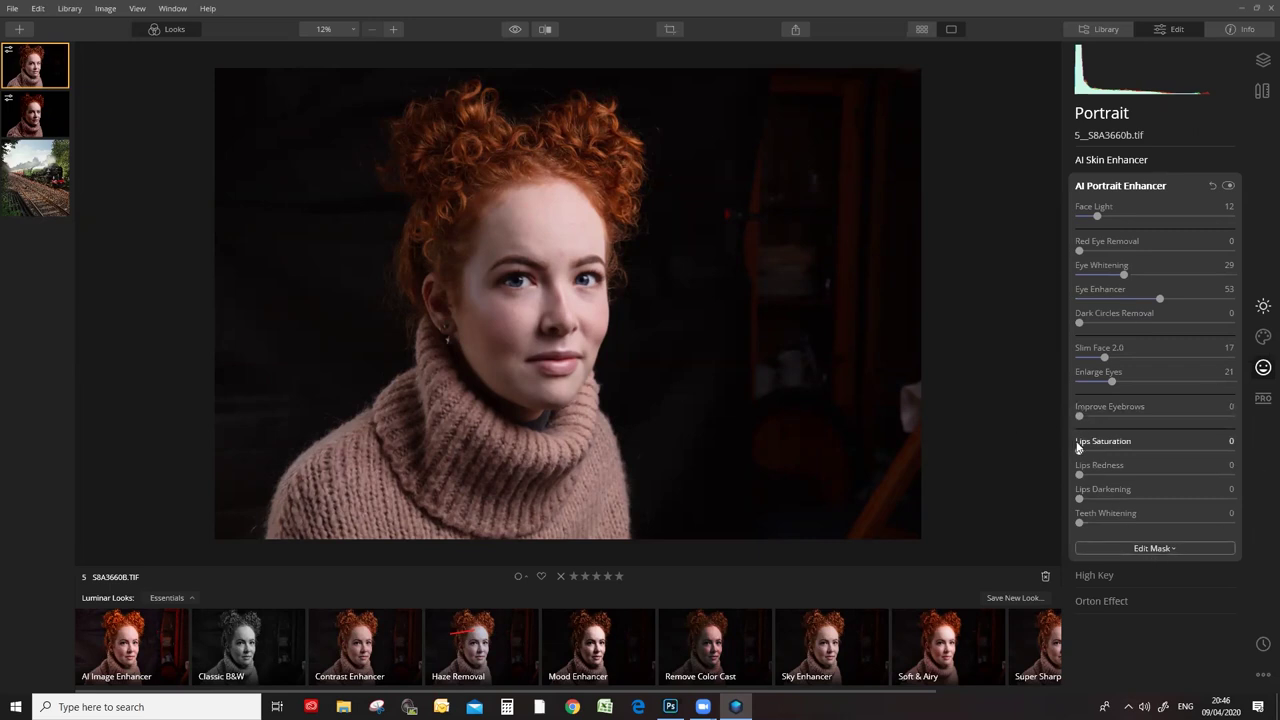
Enrich the lips in the AI Portrait Enhancer with Lips Saturation 38, Lips Redness 42 and Lips Darkening 37, checking the face up close.
drag(1079, 450, 1128, 450)
drag(1078, 478, 1118, 504)
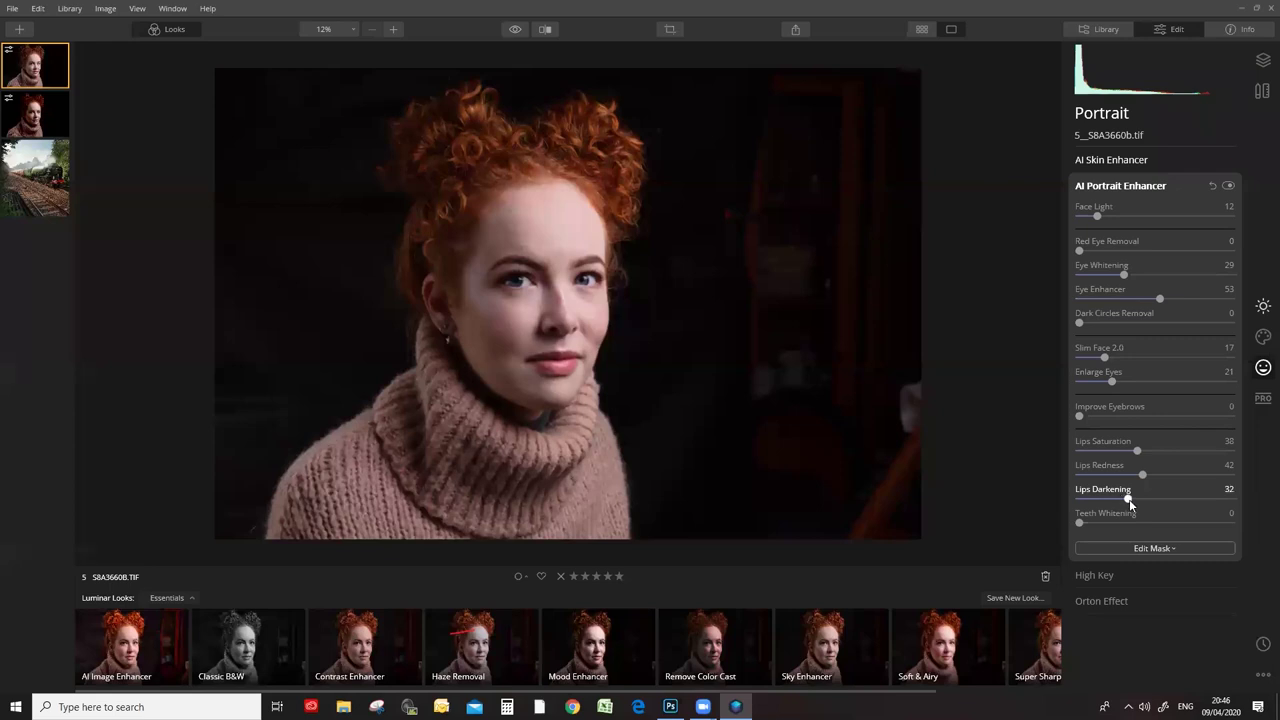
drag(1129, 499, 1136, 498)
click(393, 30)
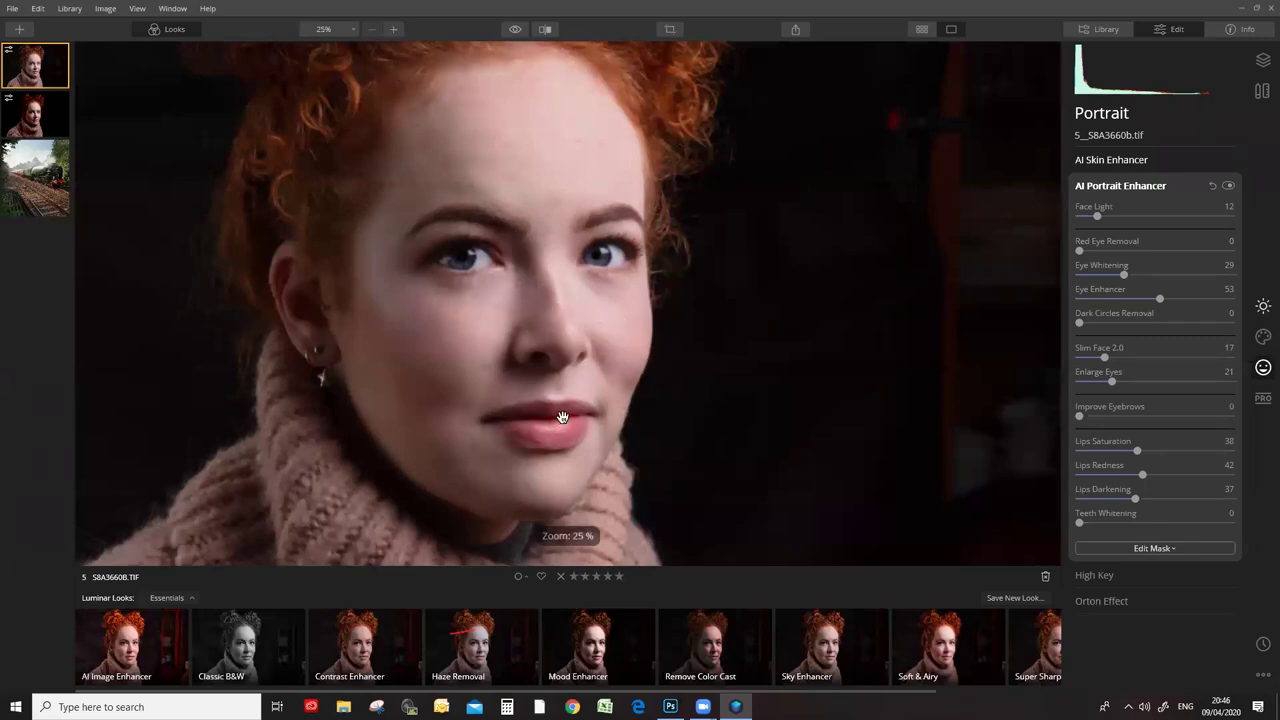
click(393, 29)
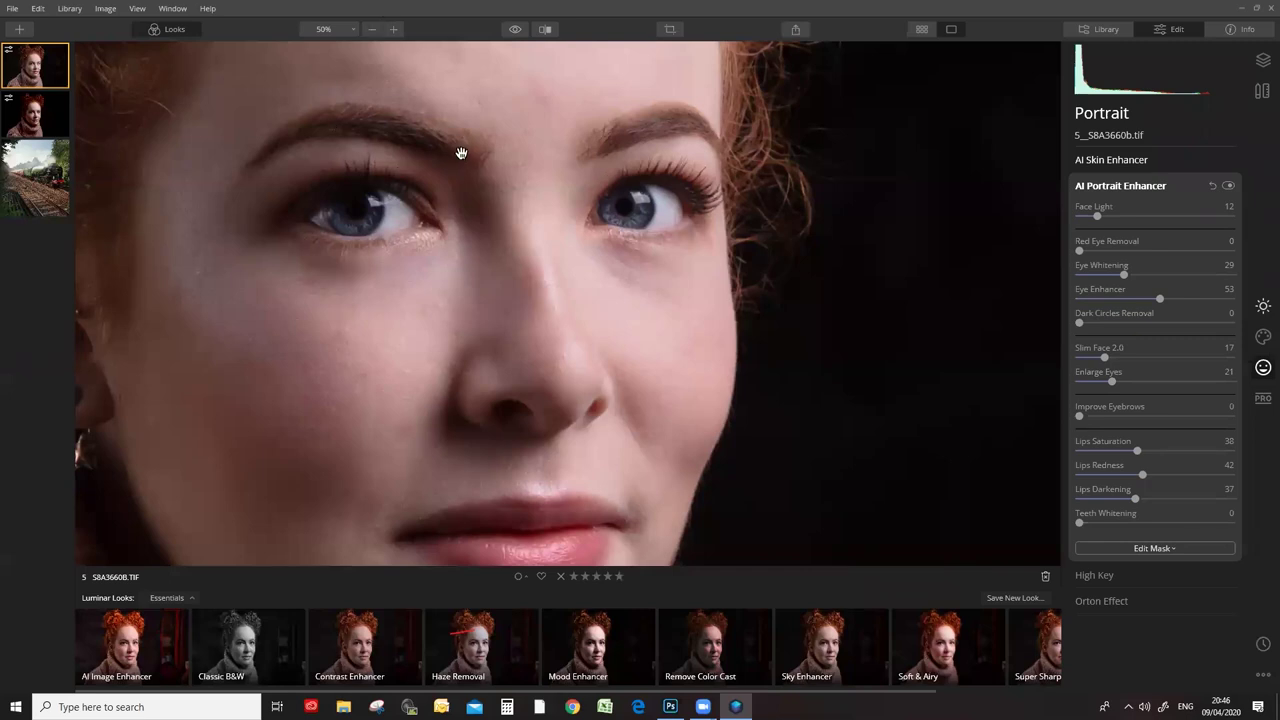
click(371, 29)
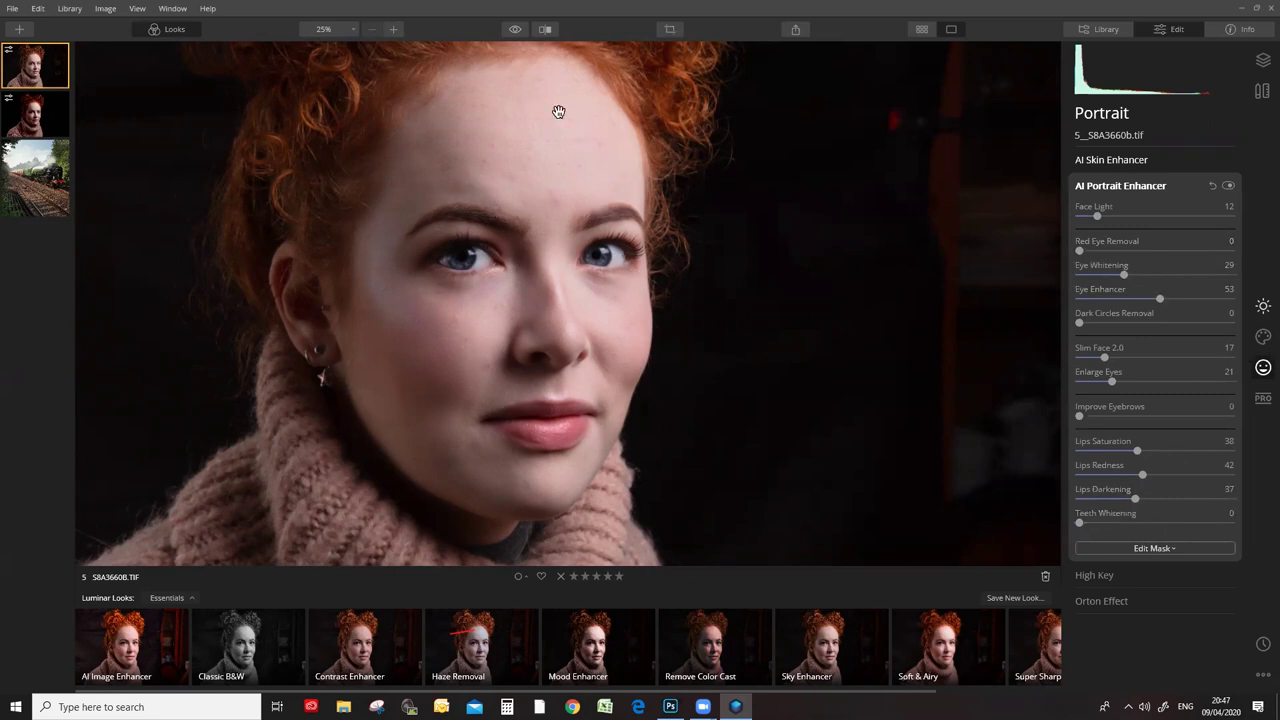
Start cropping the portrait with a Free aspect ratio and cut away the dark background on both sides of the woman.
click(354, 29)
click(335, 44)
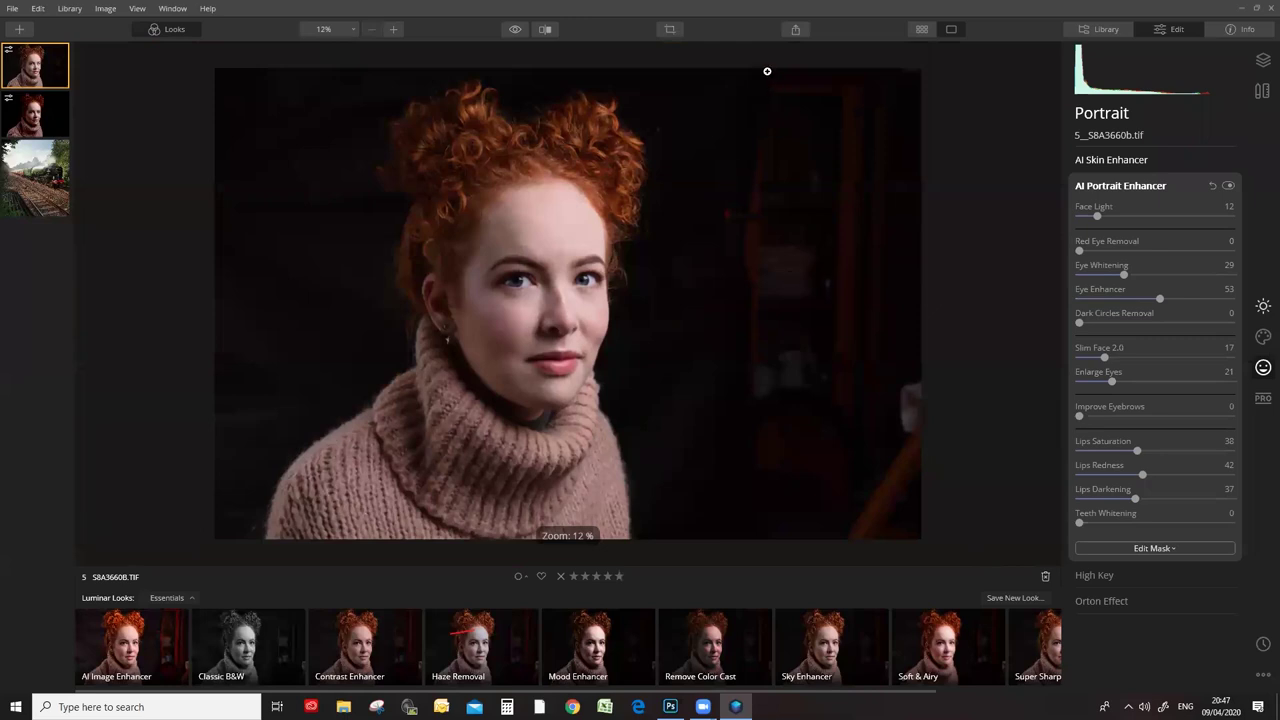
click(670, 29)
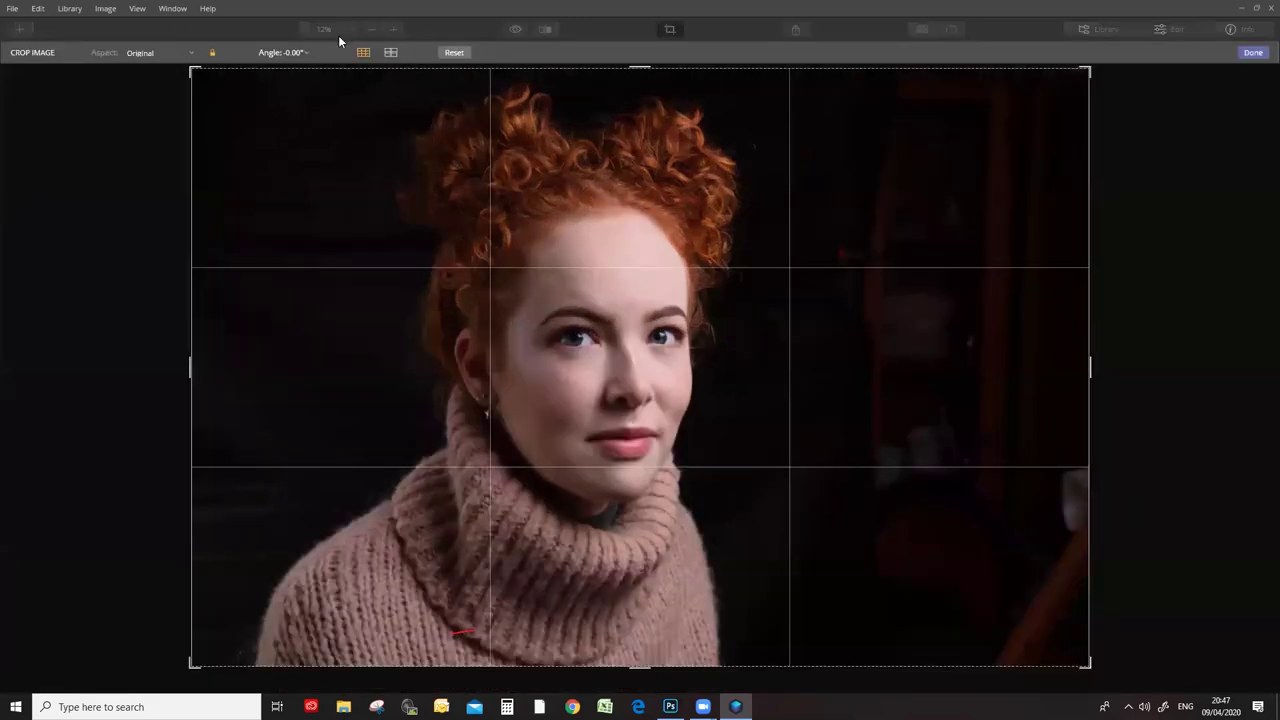
click(151, 54)
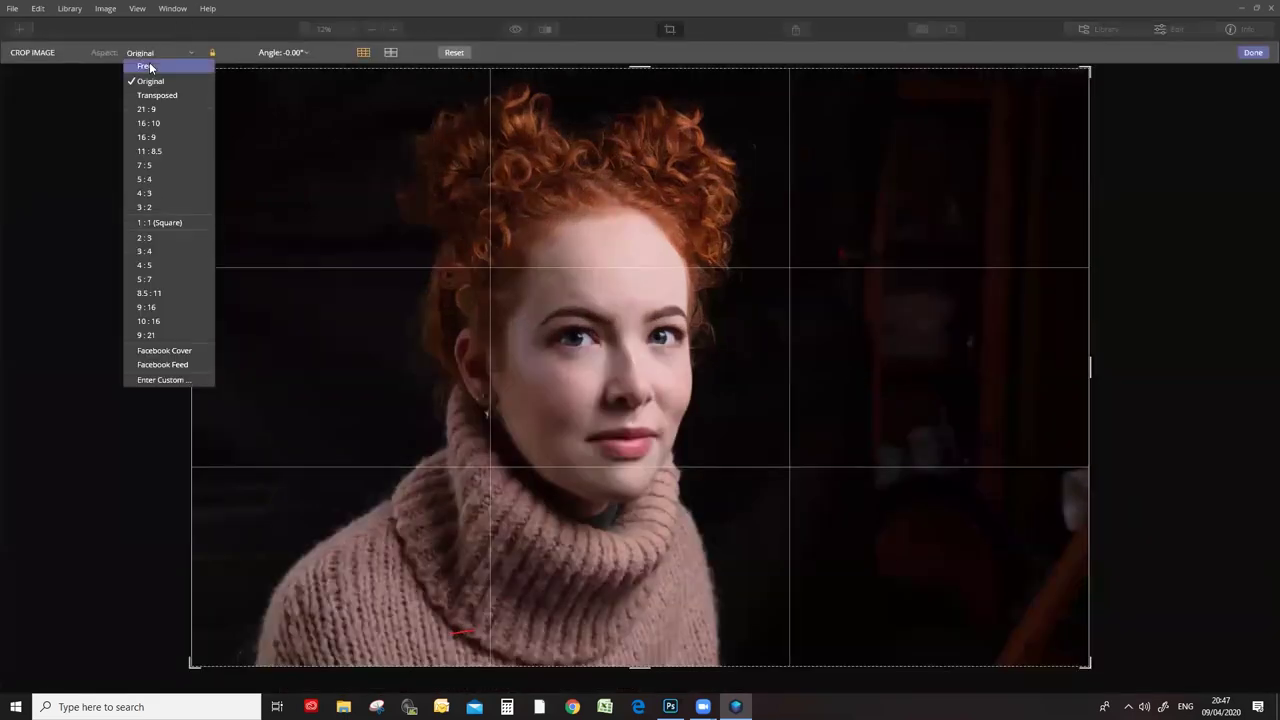
click(149, 62)
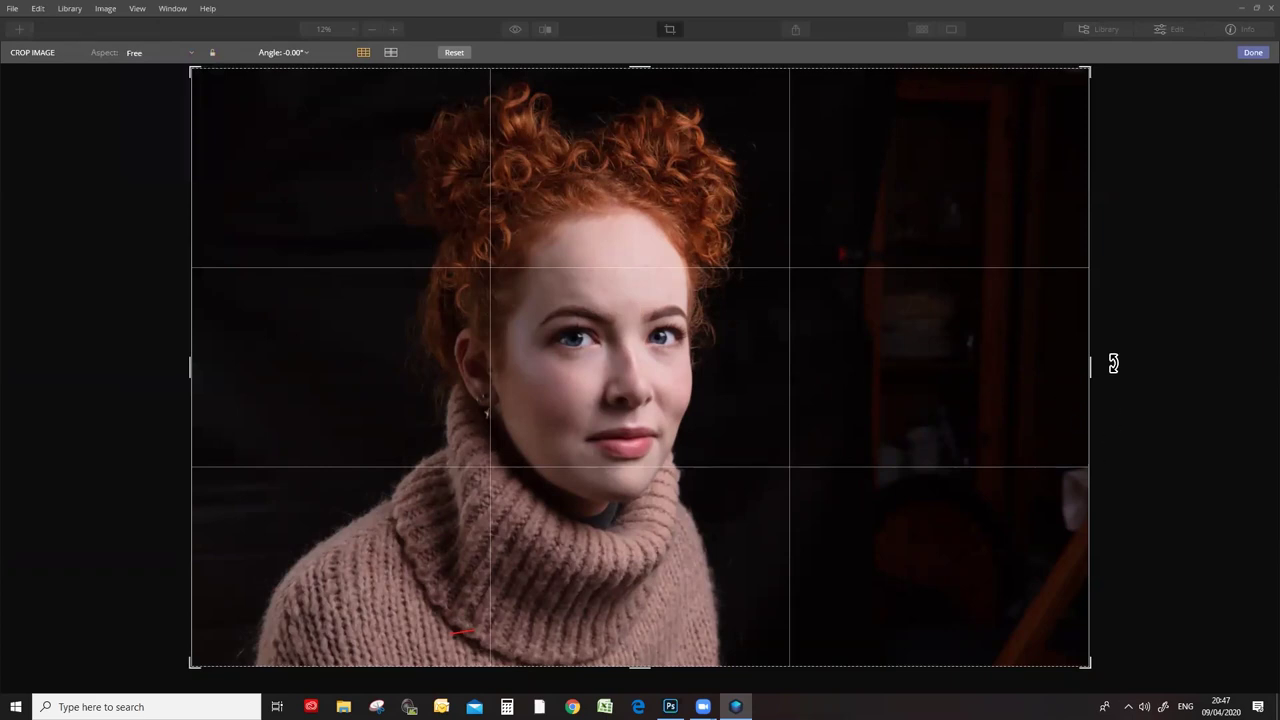
drag(1090, 374, 963, 370)
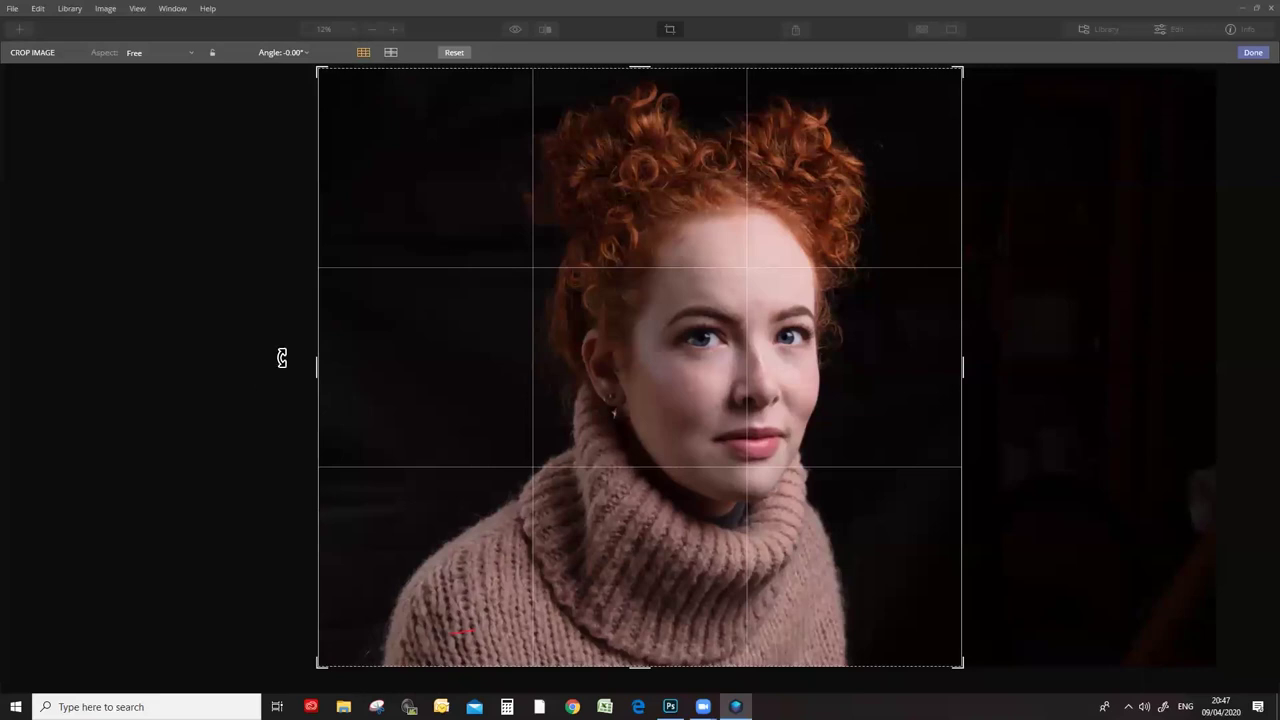
drag(316, 367, 407, 378)
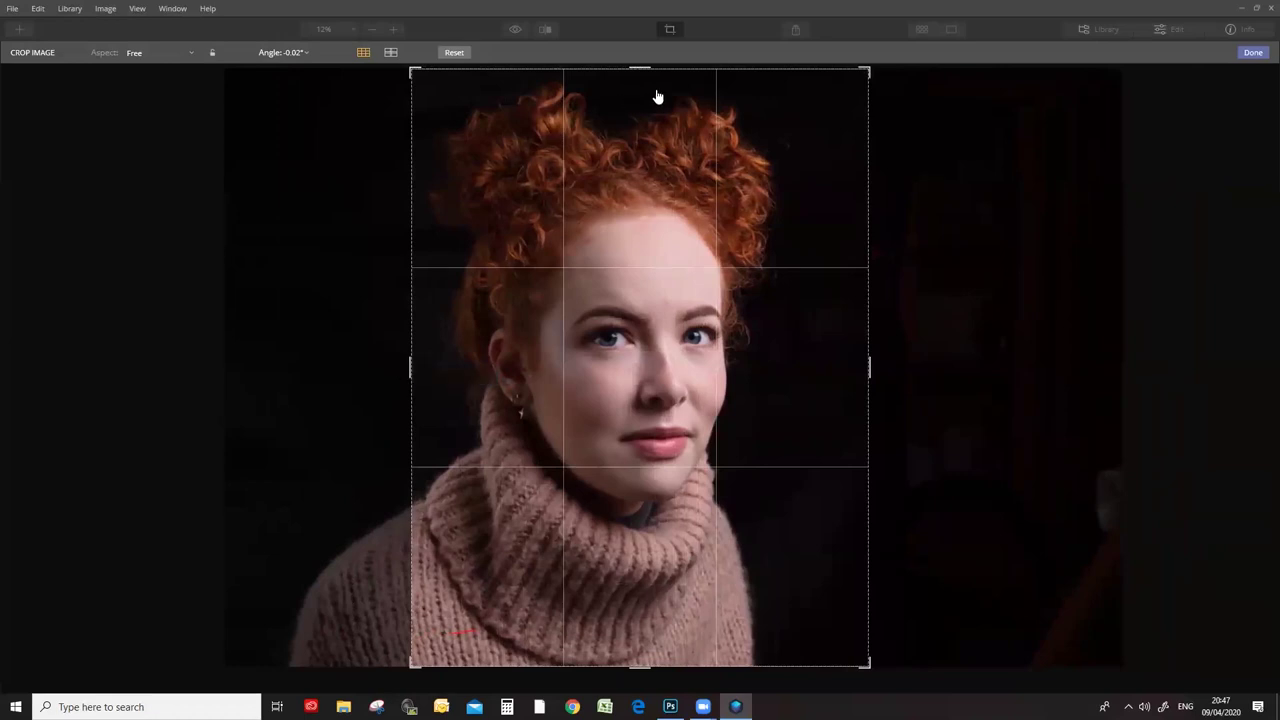
Lower the crop's upper edge to the top of the hair, fine-tune both side edges around the woman, and apply the crop.
drag(644, 67, 645, 85)
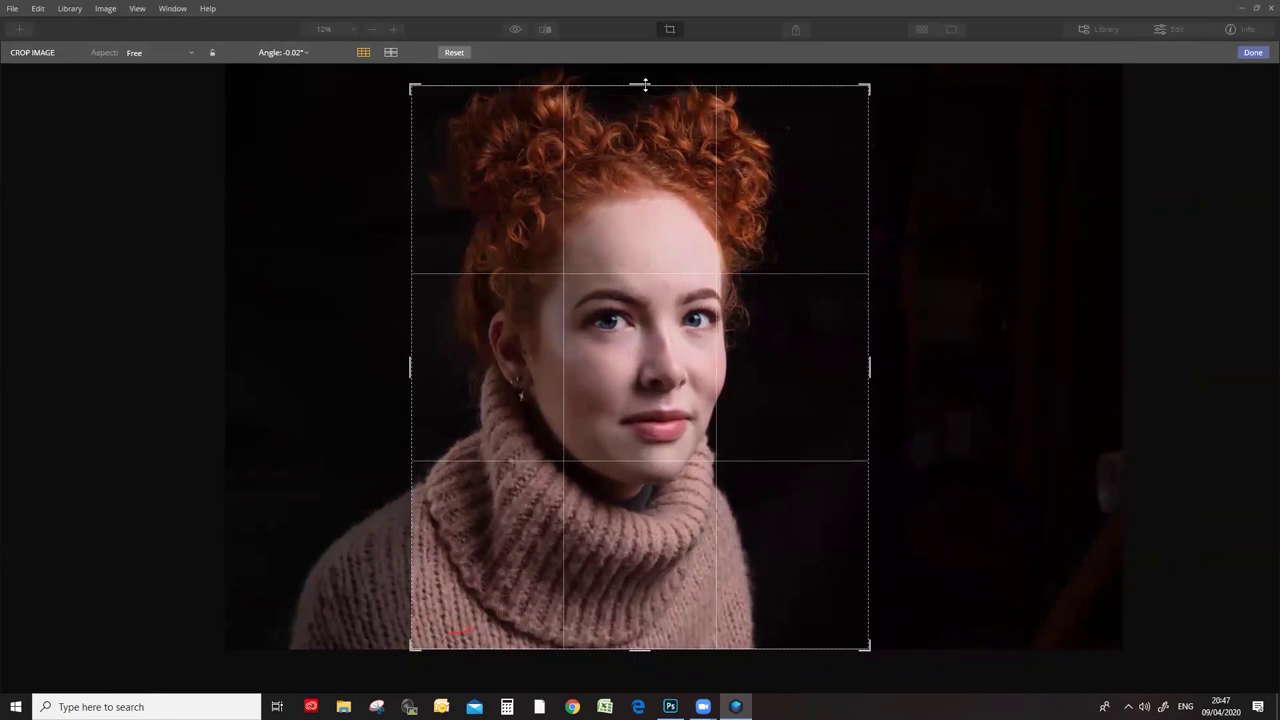
drag(870, 369, 866, 370)
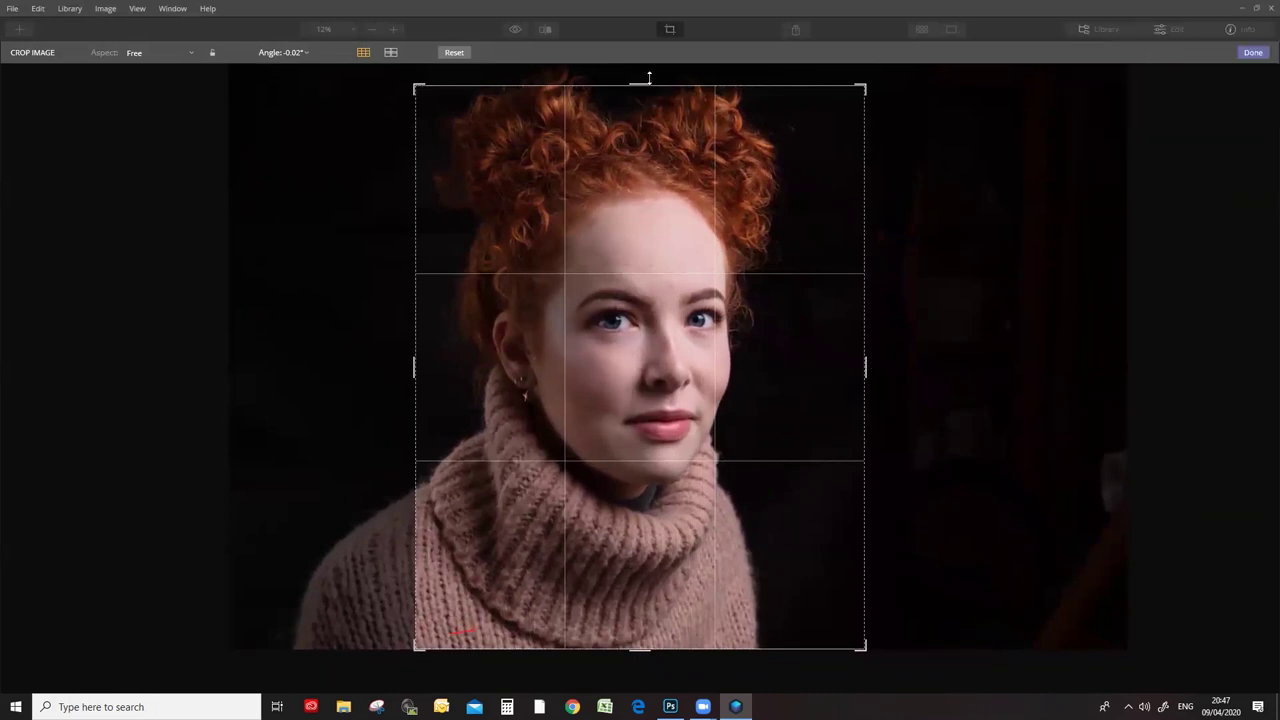
drag(643, 83, 643, 84)
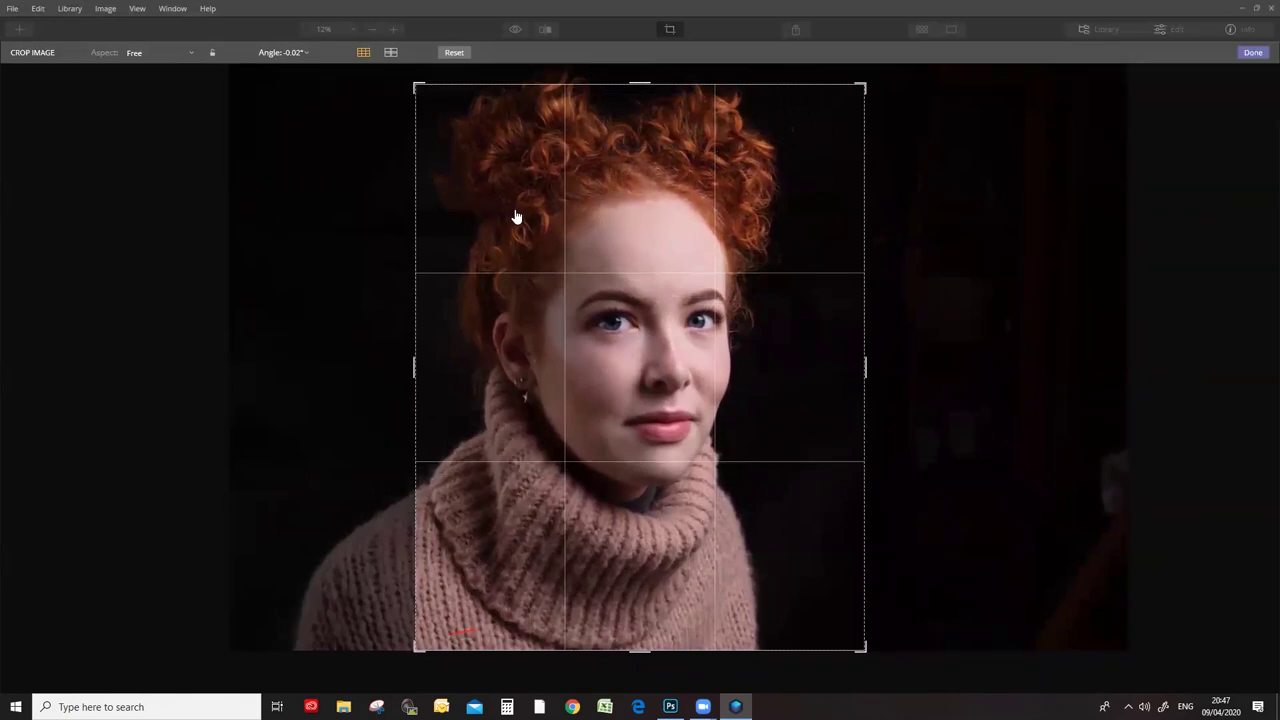
drag(636, 82, 635, 84)
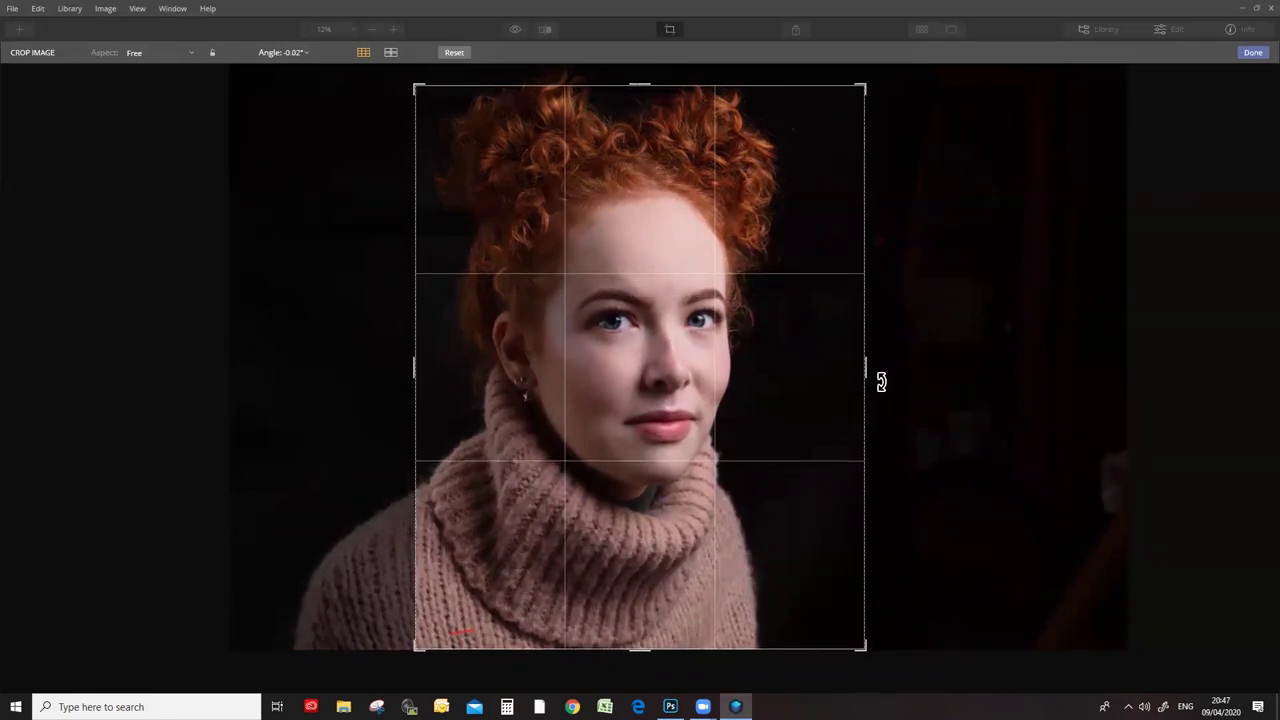
drag(866, 366, 851, 368)
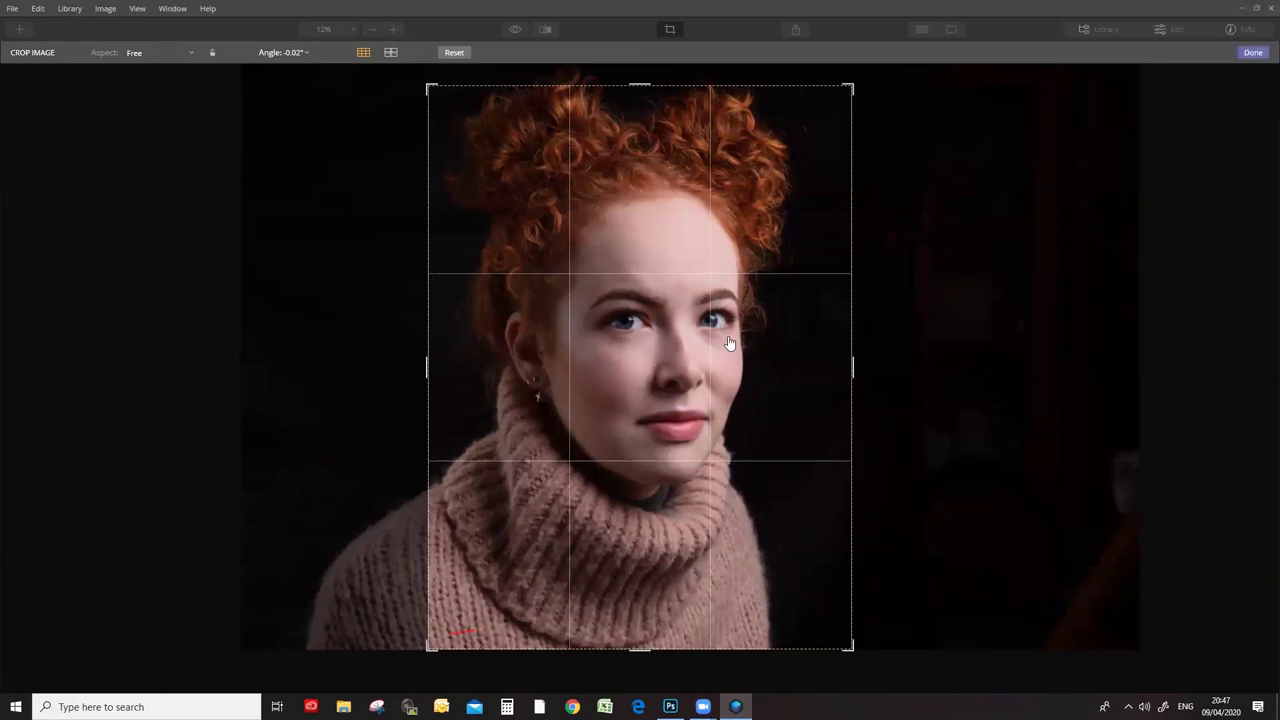
click(849, 368)
click(420, 365)
drag(420, 365, 417, 364)
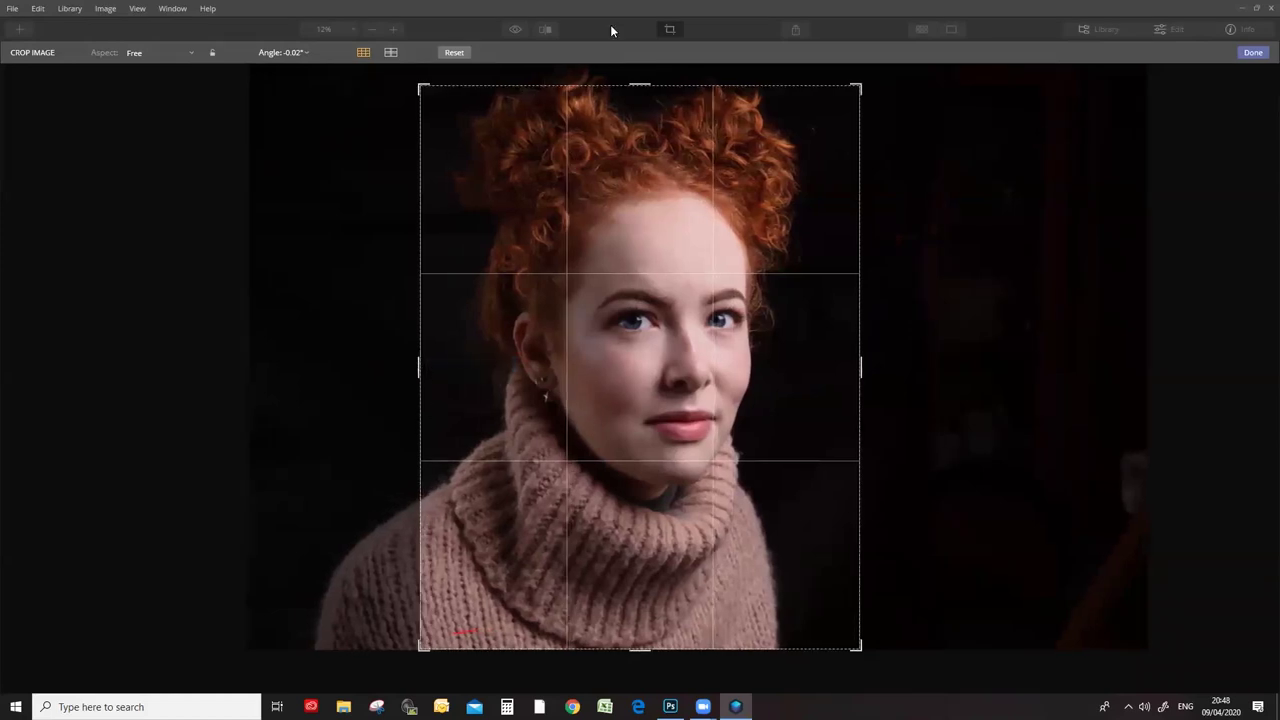
click(1250, 53)
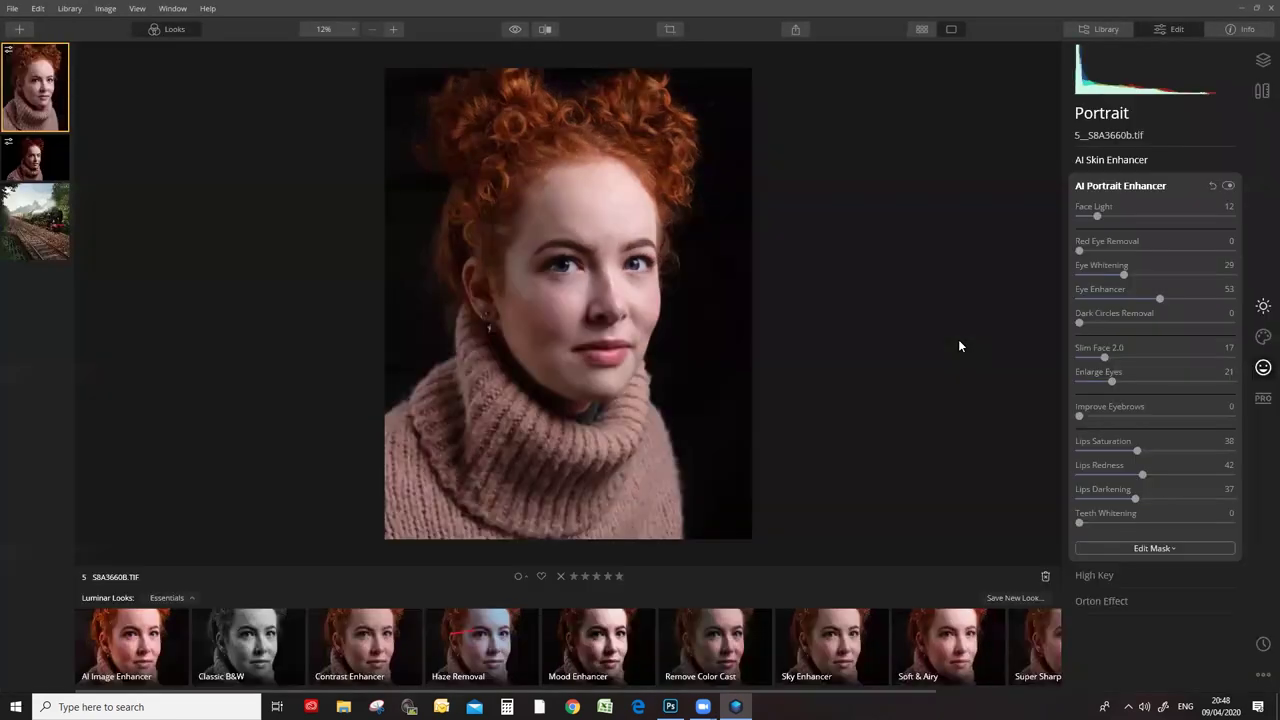
Compare the cropped and retouched portrait repeatedly with its unedited version.
click(514, 30)
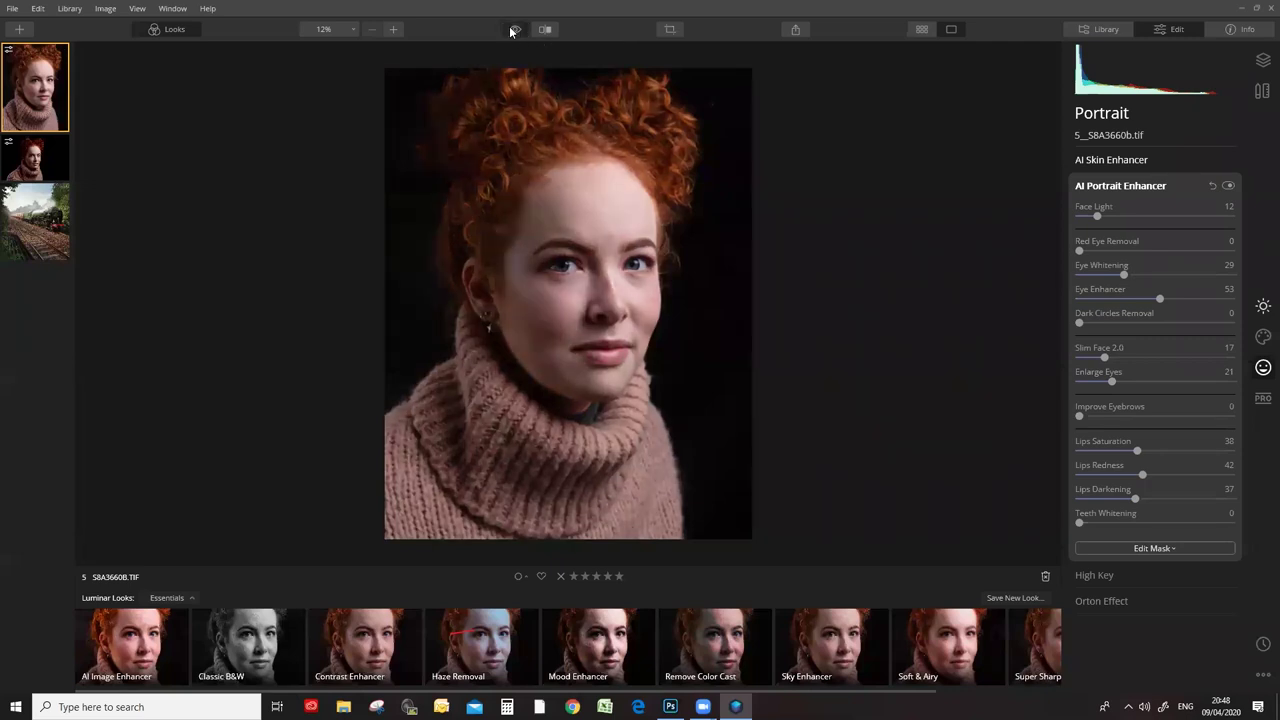
click(511, 31)
click(511, 31)
click(511, 31)
click(511, 31)
click(511, 31)
click(511, 31)
click(511, 31)
click(511, 31)
click(511, 31)
click(511, 31)
click(511, 31)
click(511, 31)
click(511, 31)
click(511, 31)
click(511, 31)
click(511, 31)
click(511, 31)
click(511, 31)
click(511, 31)
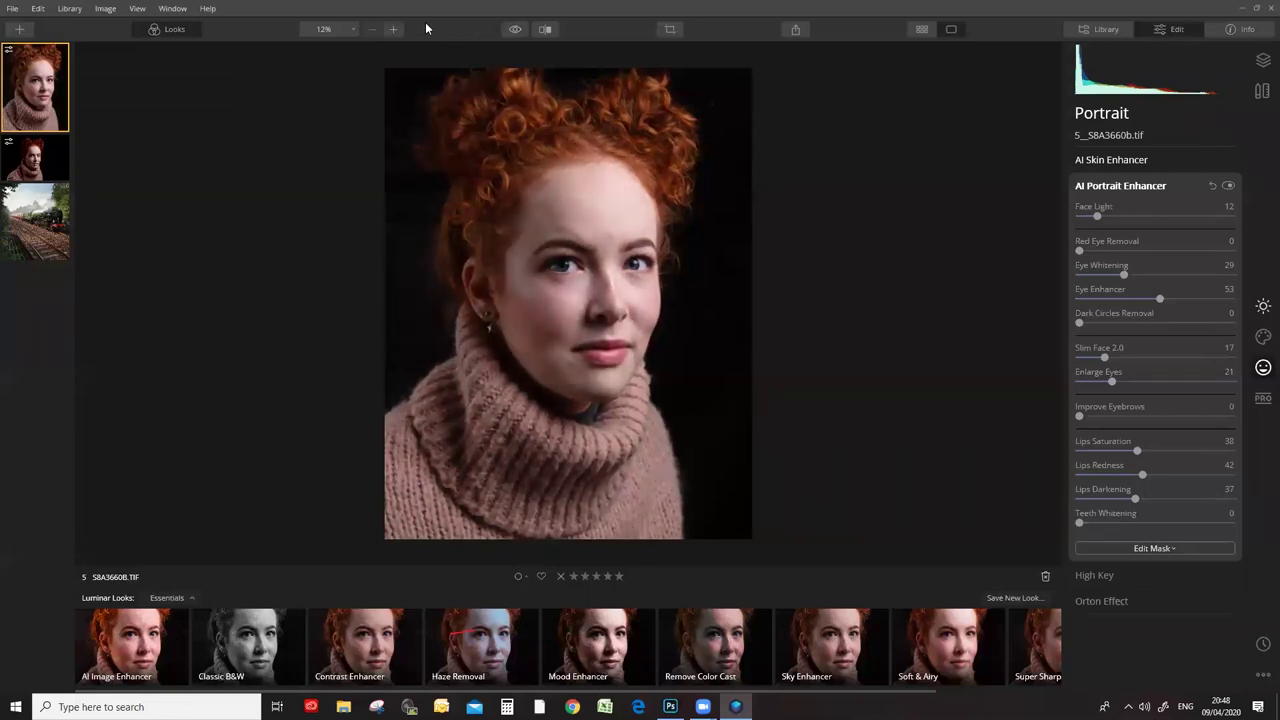
Inspect the forehead, eyebrows and eyes at 100% zoom, and return to viewing the whole cropped portrait.
click(396, 29)
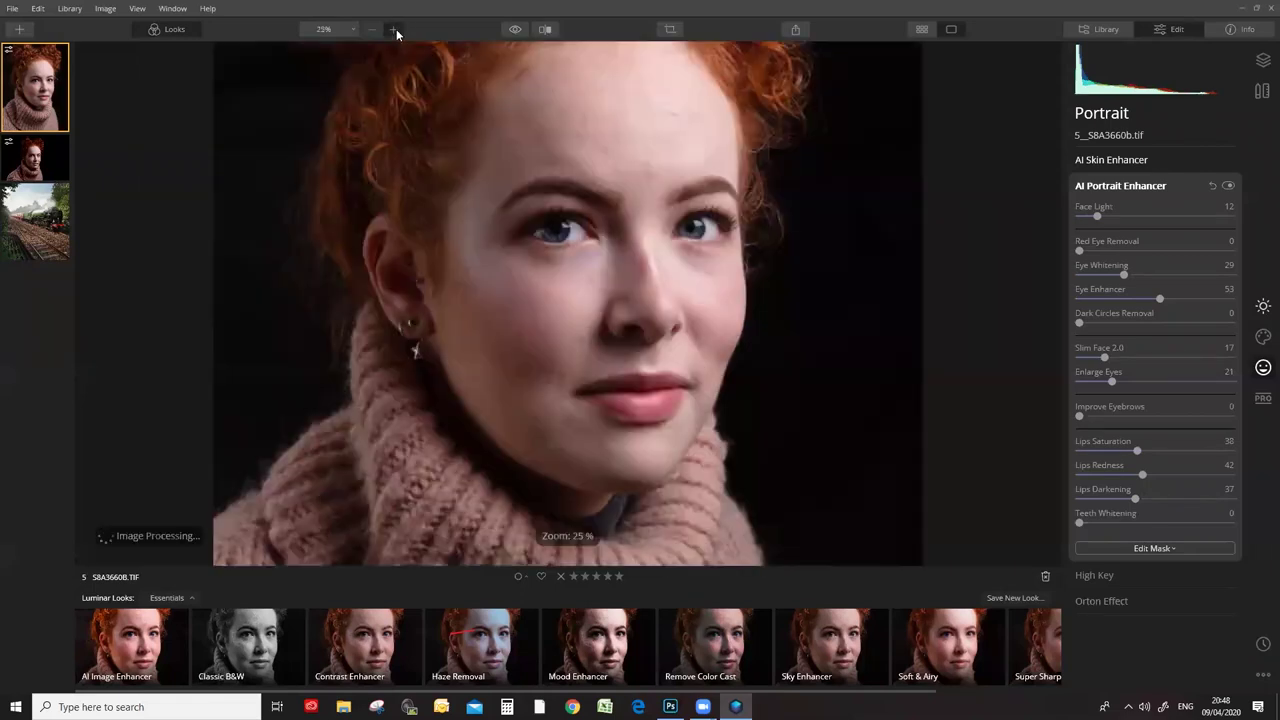
click(396, 29)
click(396, 29)
drag(760, 173, 634, 546)
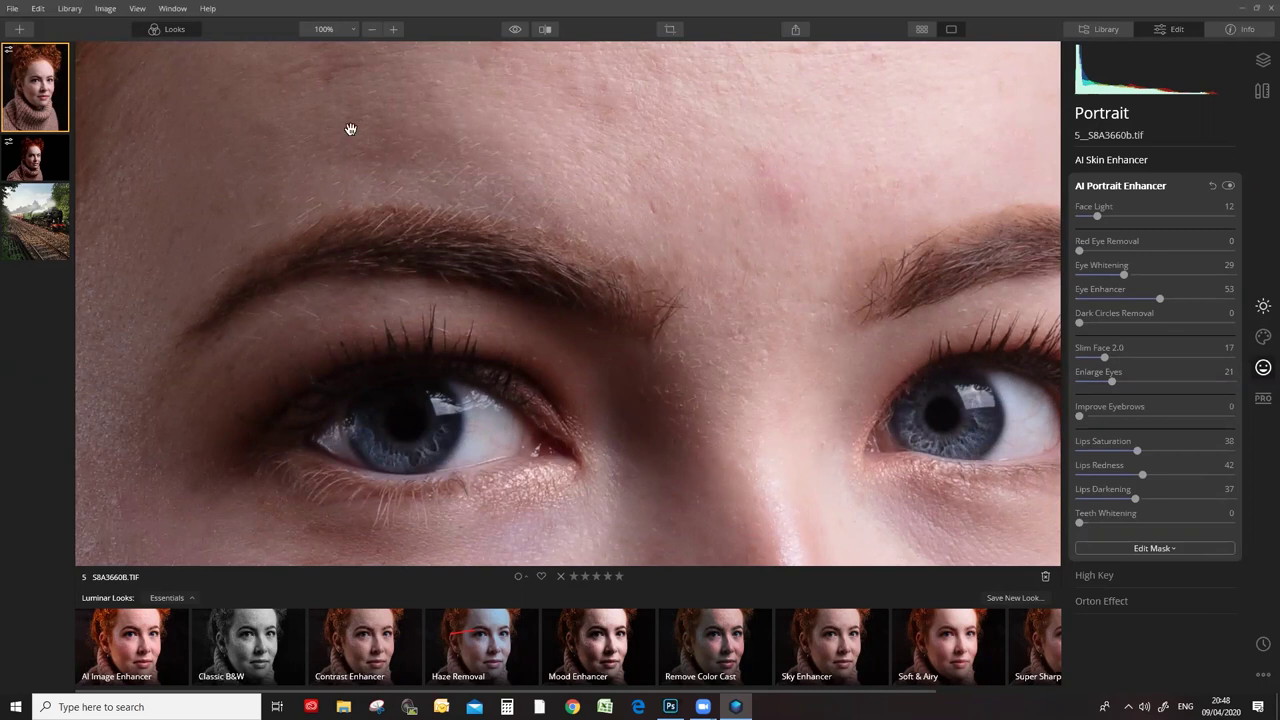
click(372, 28)
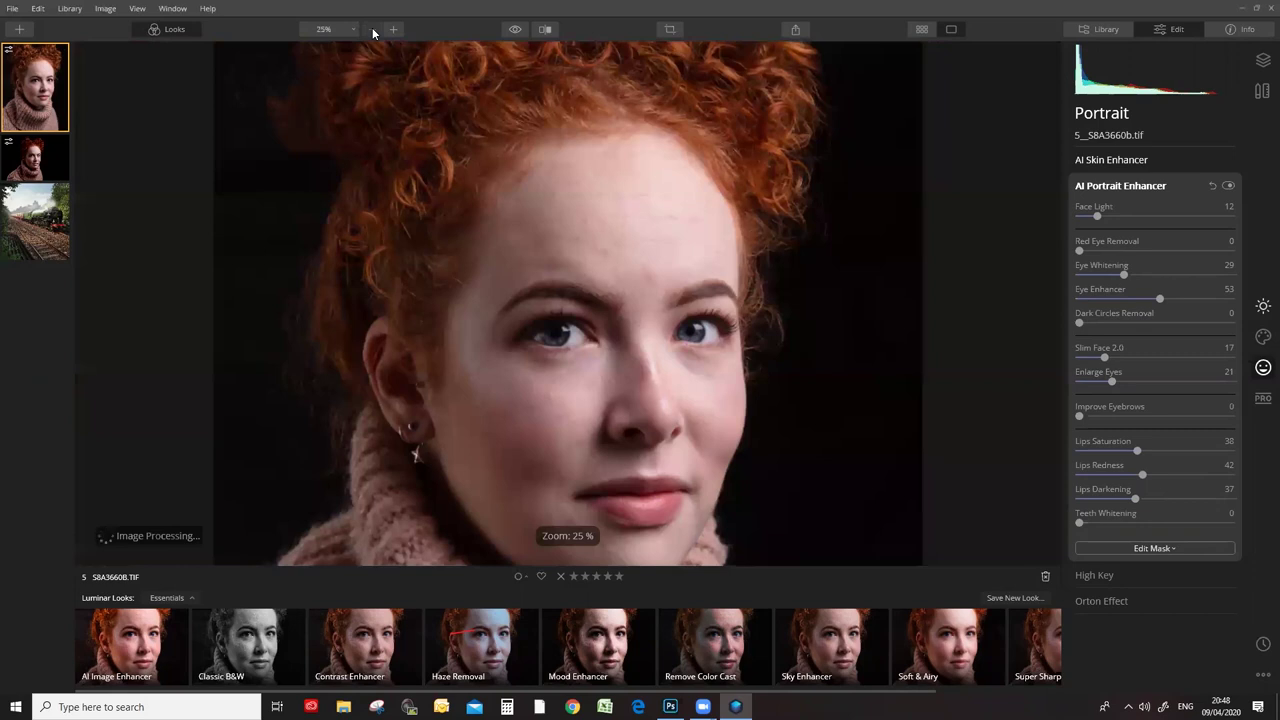
click(352, 30)
click(325, 49)
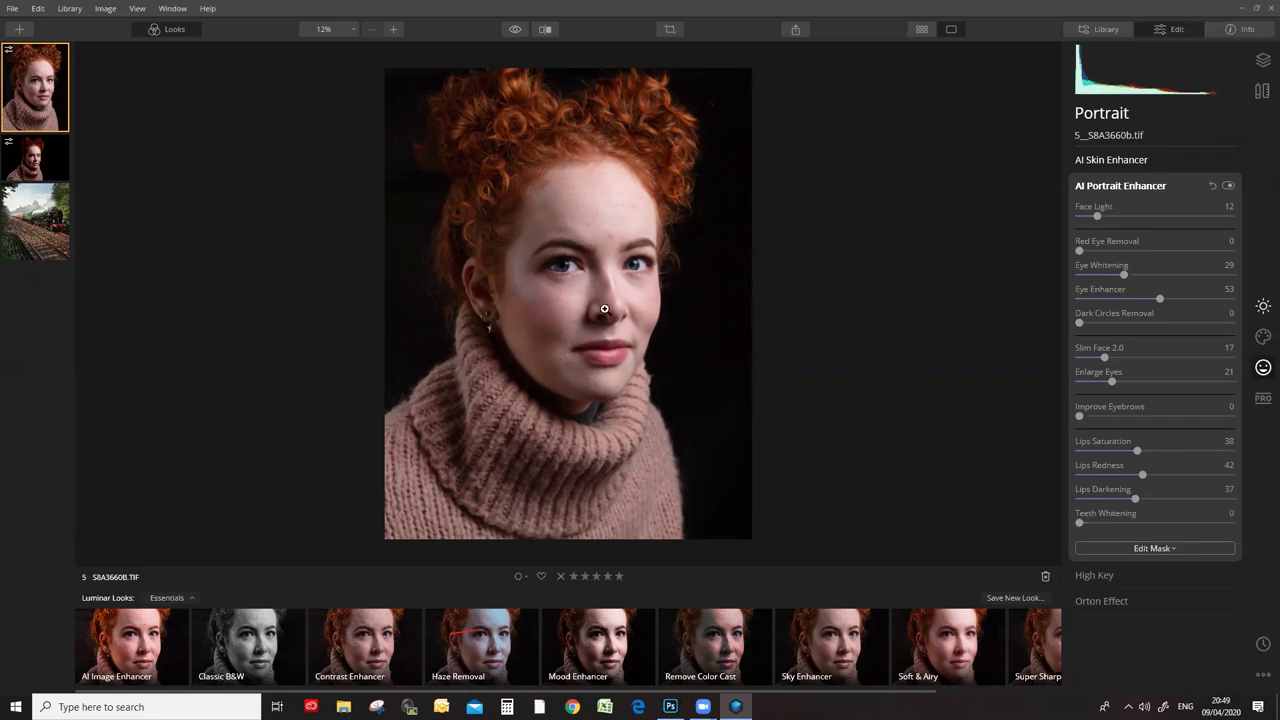
Export the portrait as the TIFF 5__S8A3660b at actual size into the edits folder inside LUMINAR on the Desktop.
click(14, 8)
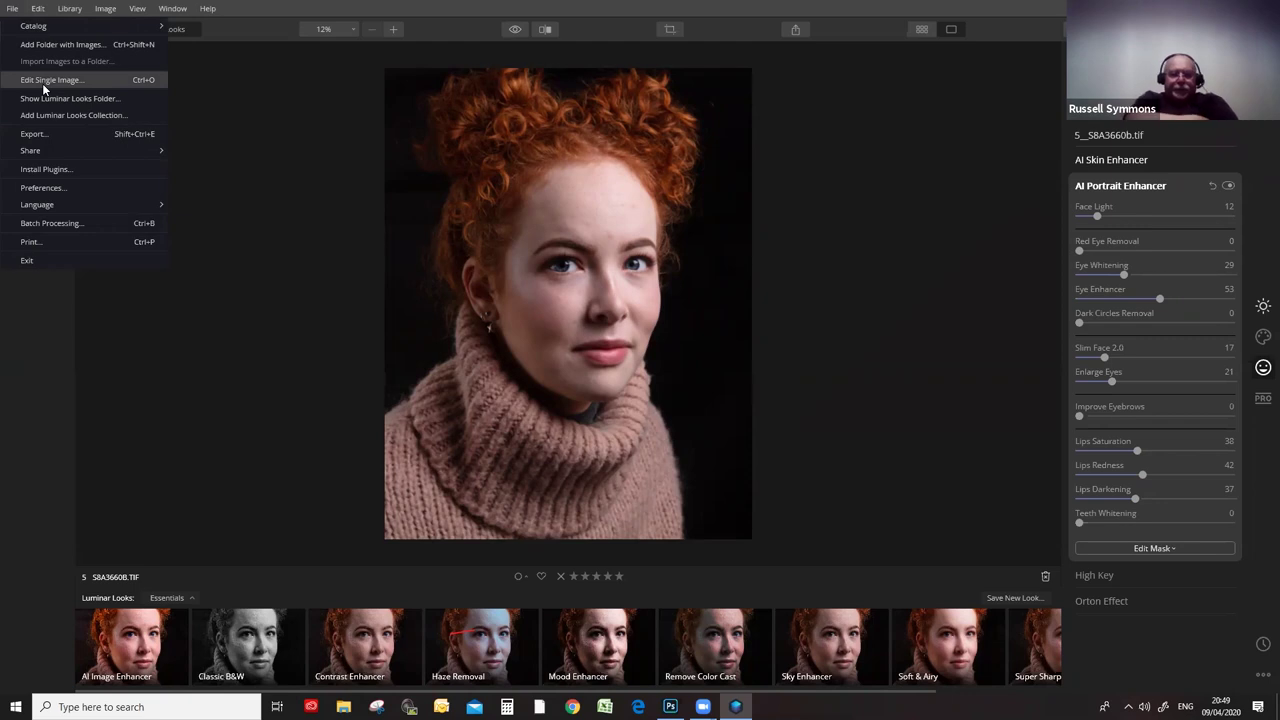
click(30, 134)
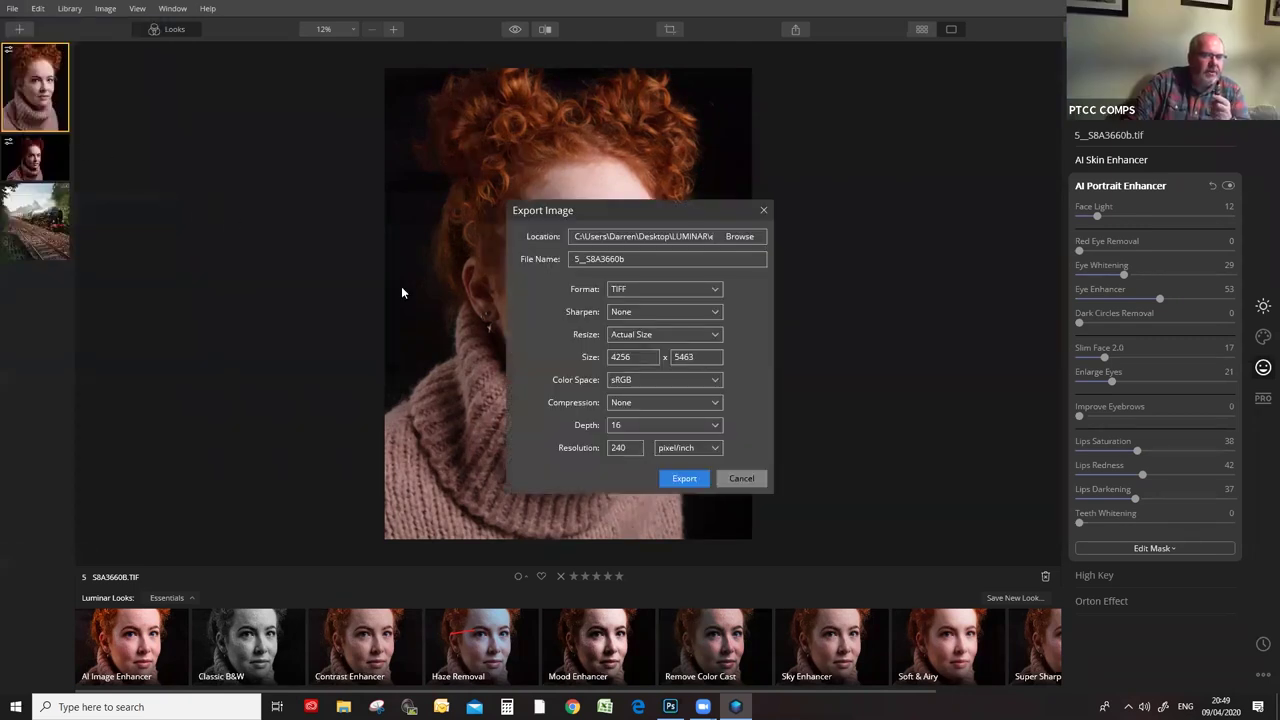
click(738, 240)
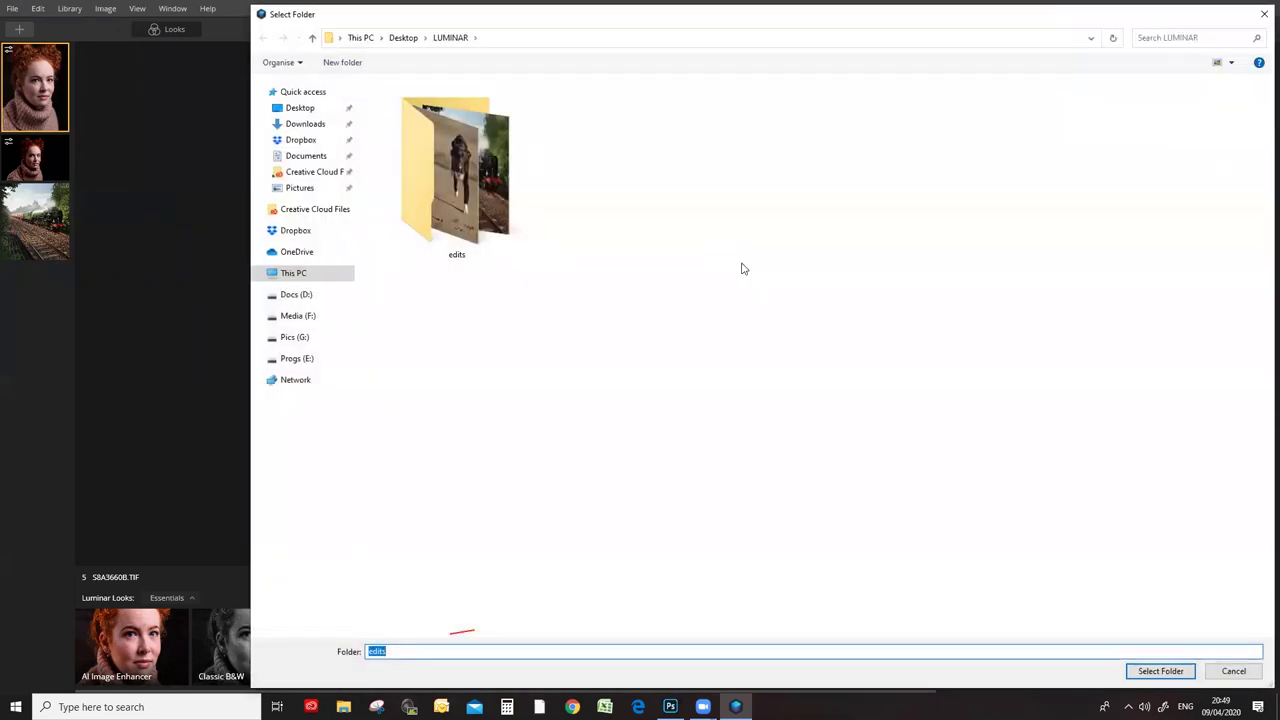
double_click(470, 190)
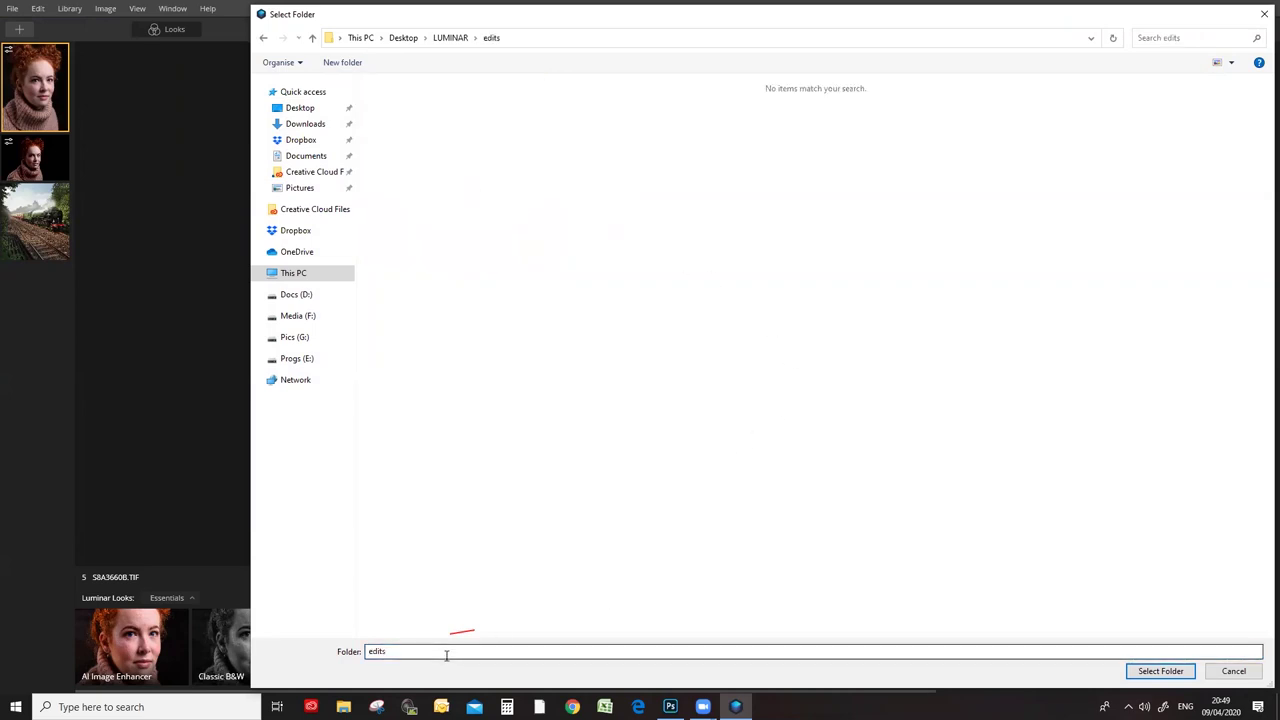
click(1135, 672)
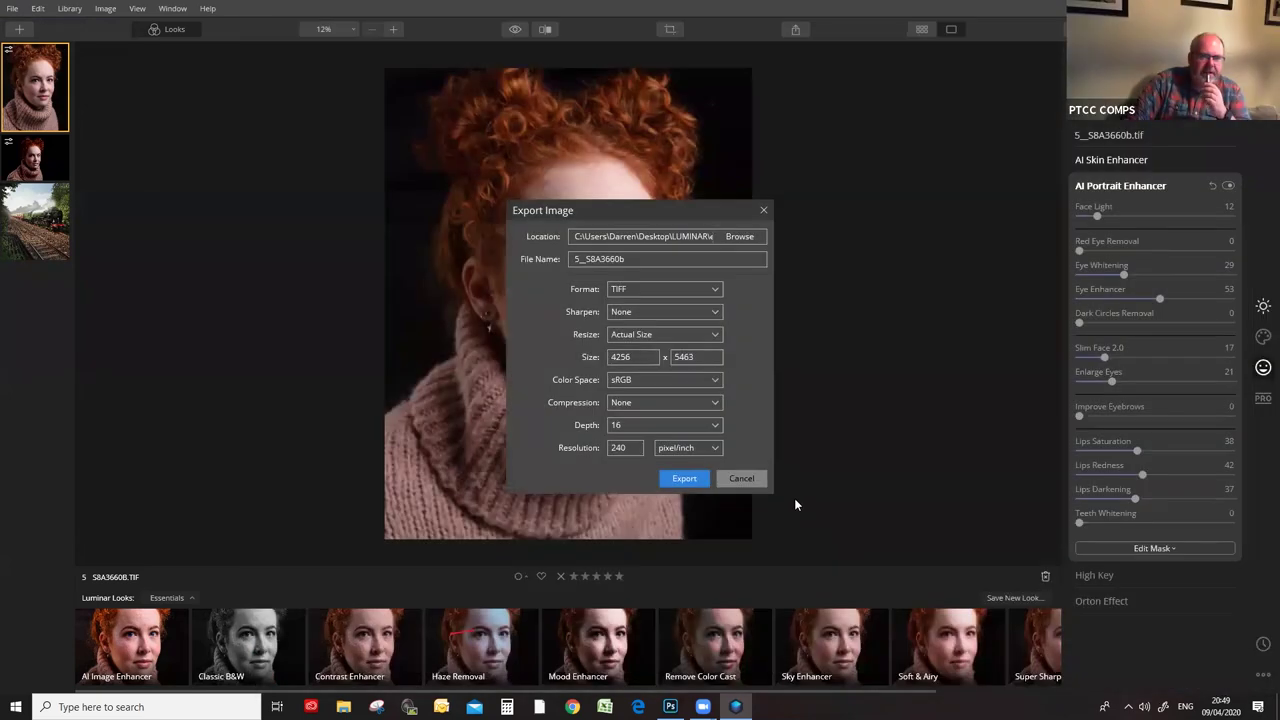
click(689, 478)
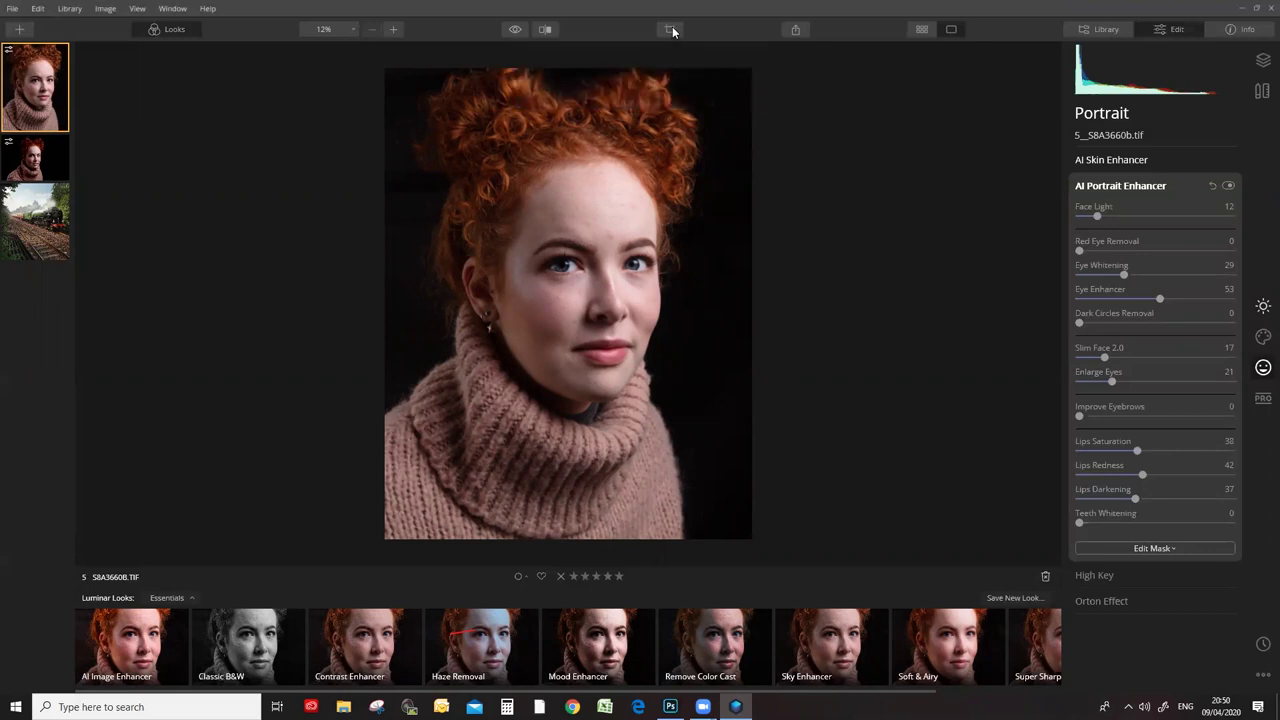
Reopen the portrait's crop to examine the available aspect ratios, and leave cropping without adjusting the frame.
click(670, 29)
key(Escape)
click(672, 31)
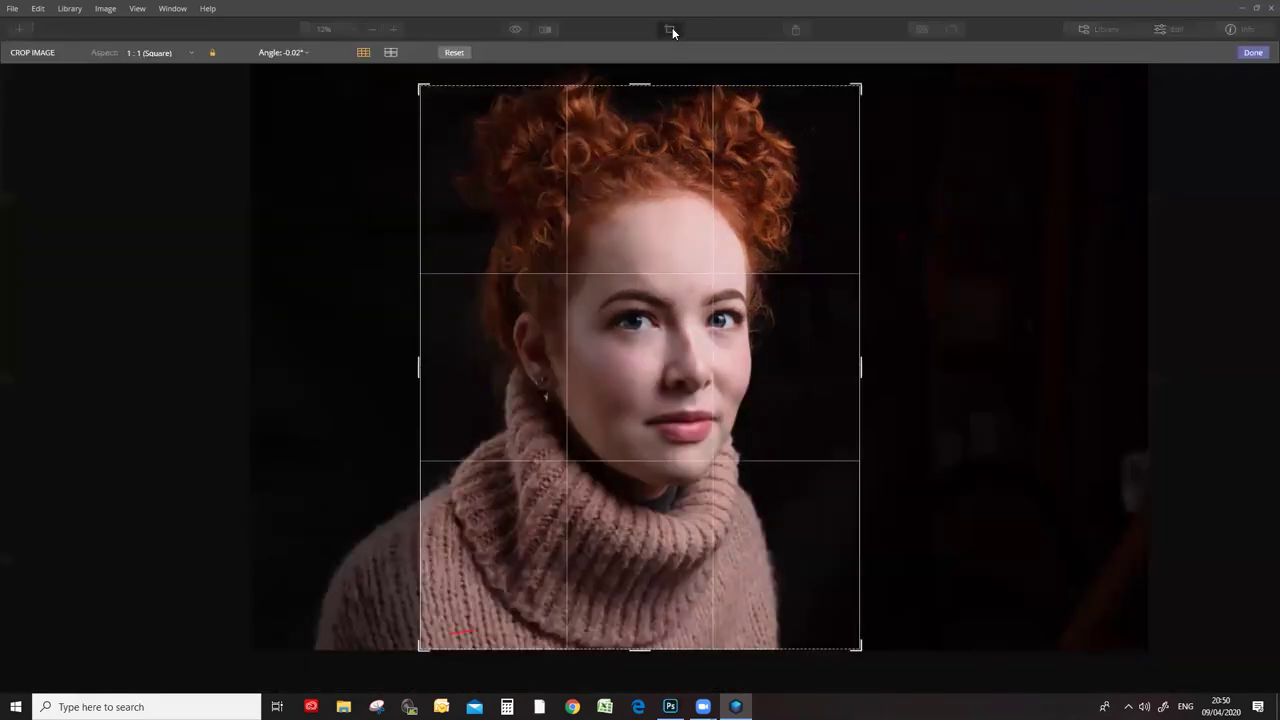
click(148, 53)
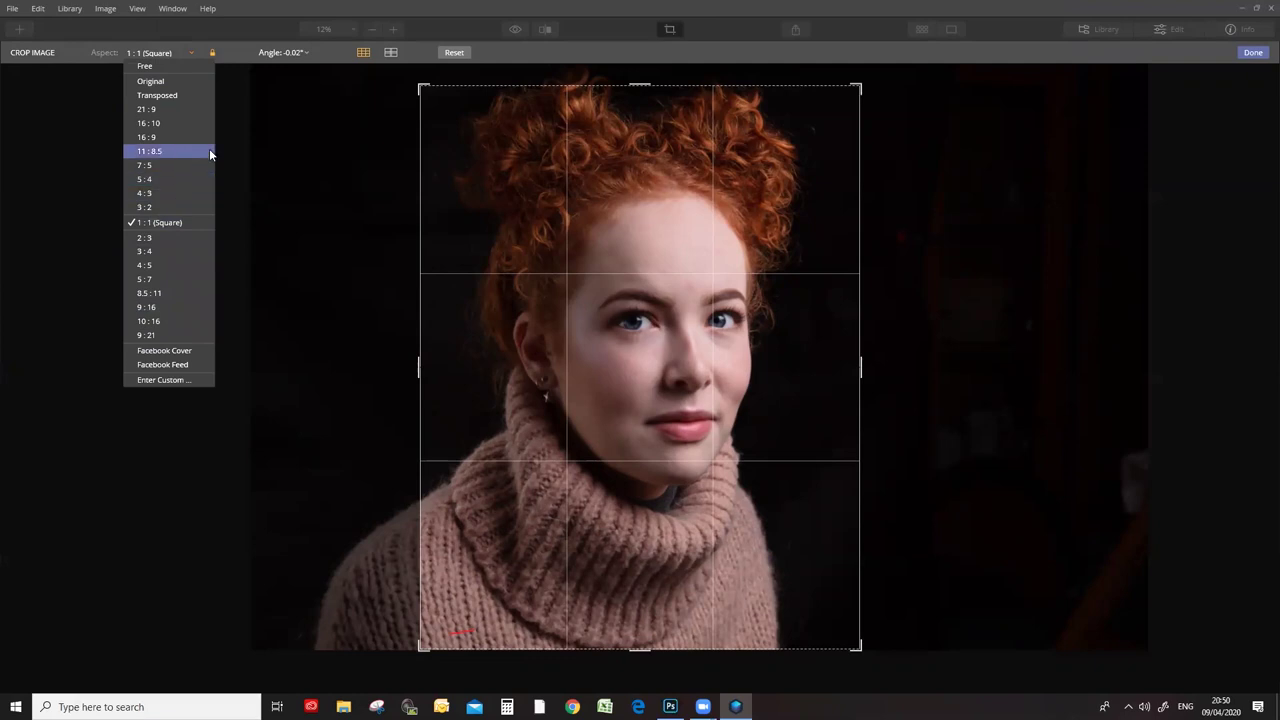
click(245, 54)
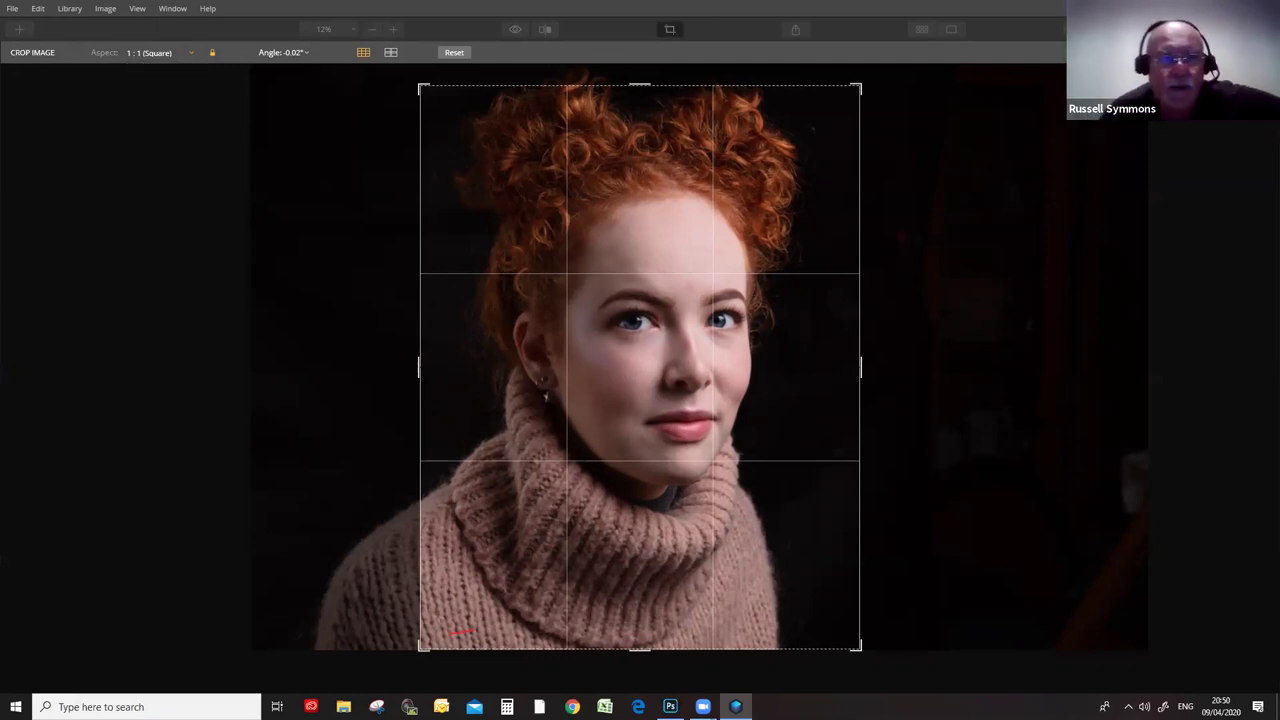
click(1253, 53)
Try resizing by Long Edge in the portrait's export settings and cancel the export.
click(12, 8)
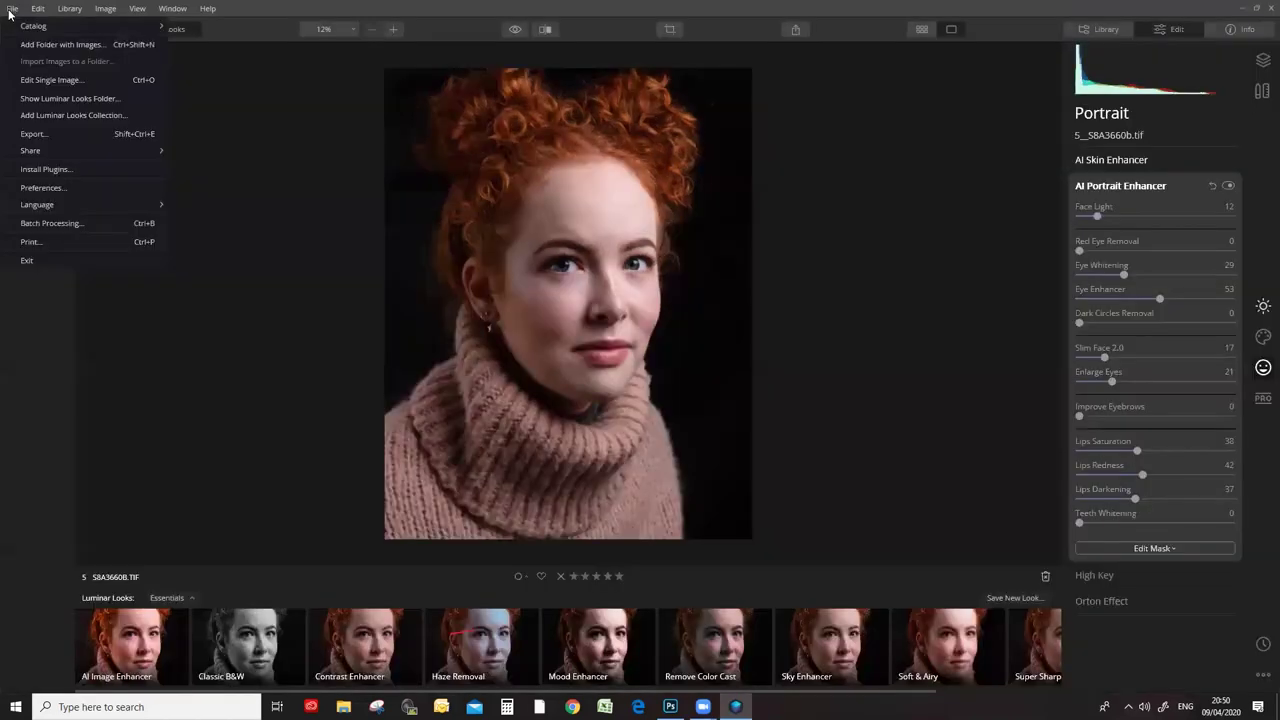
click(40, 132)
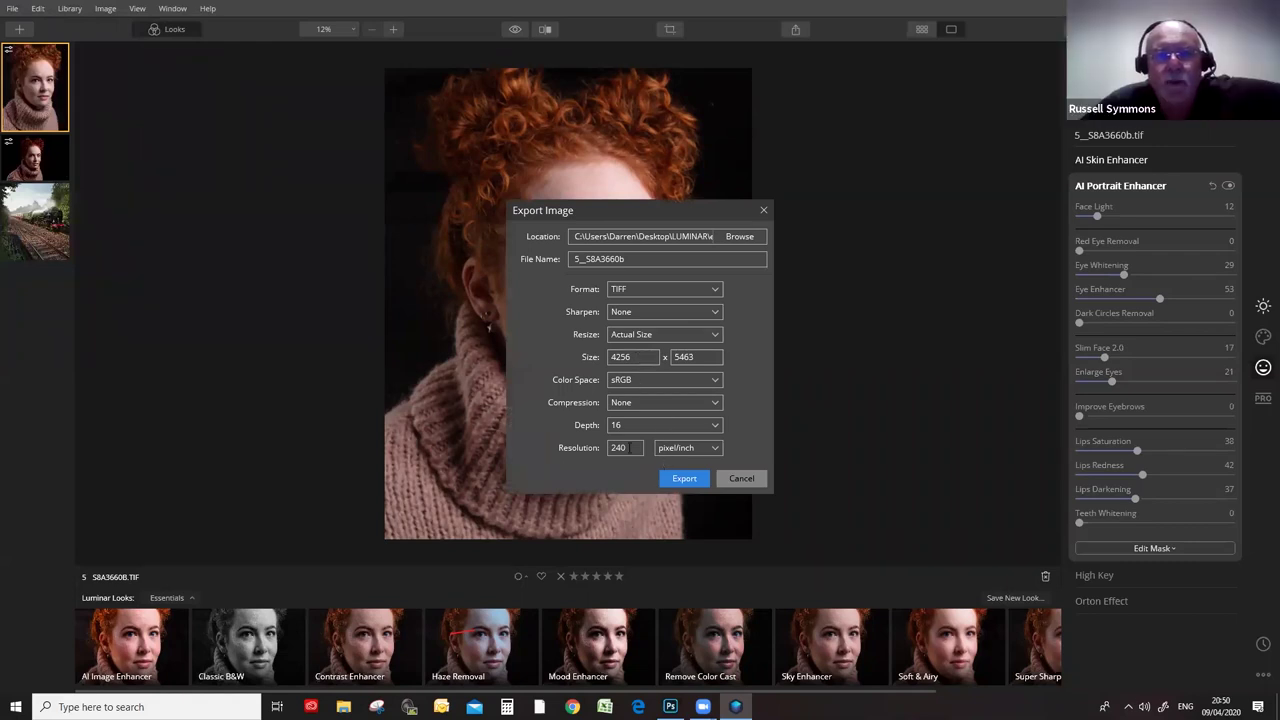
click(641, 334)
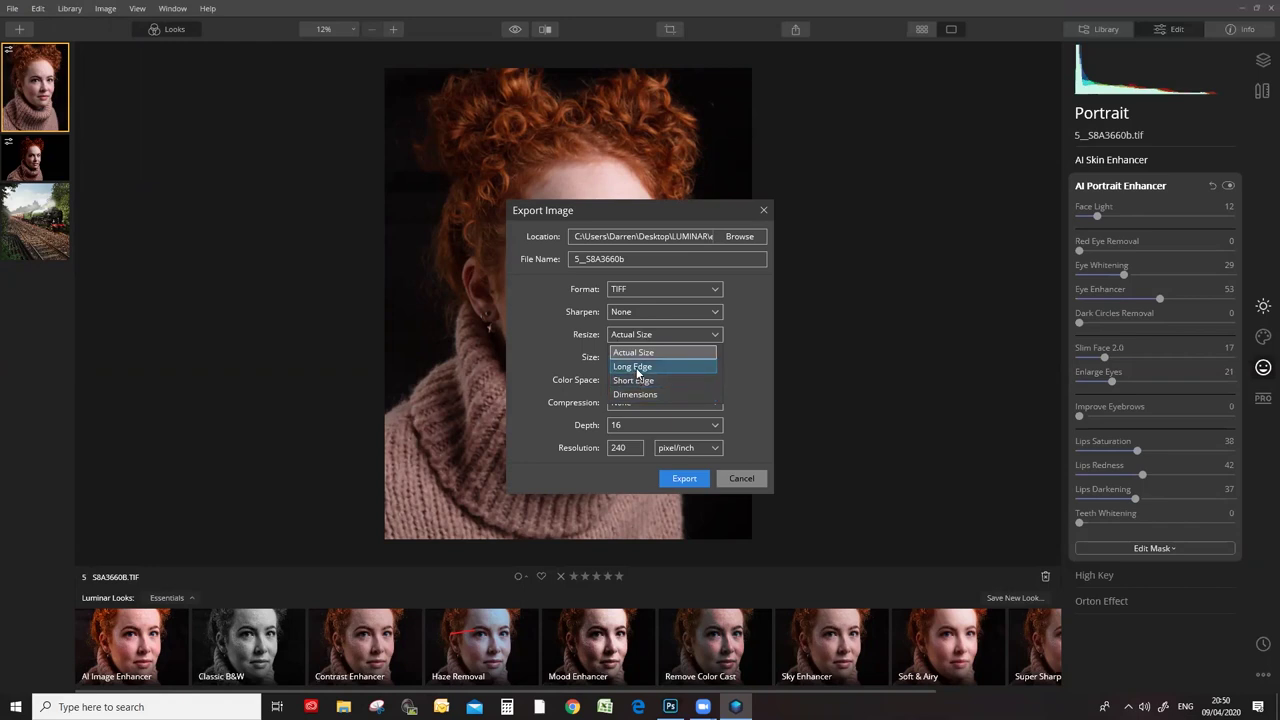
click(636, 368)
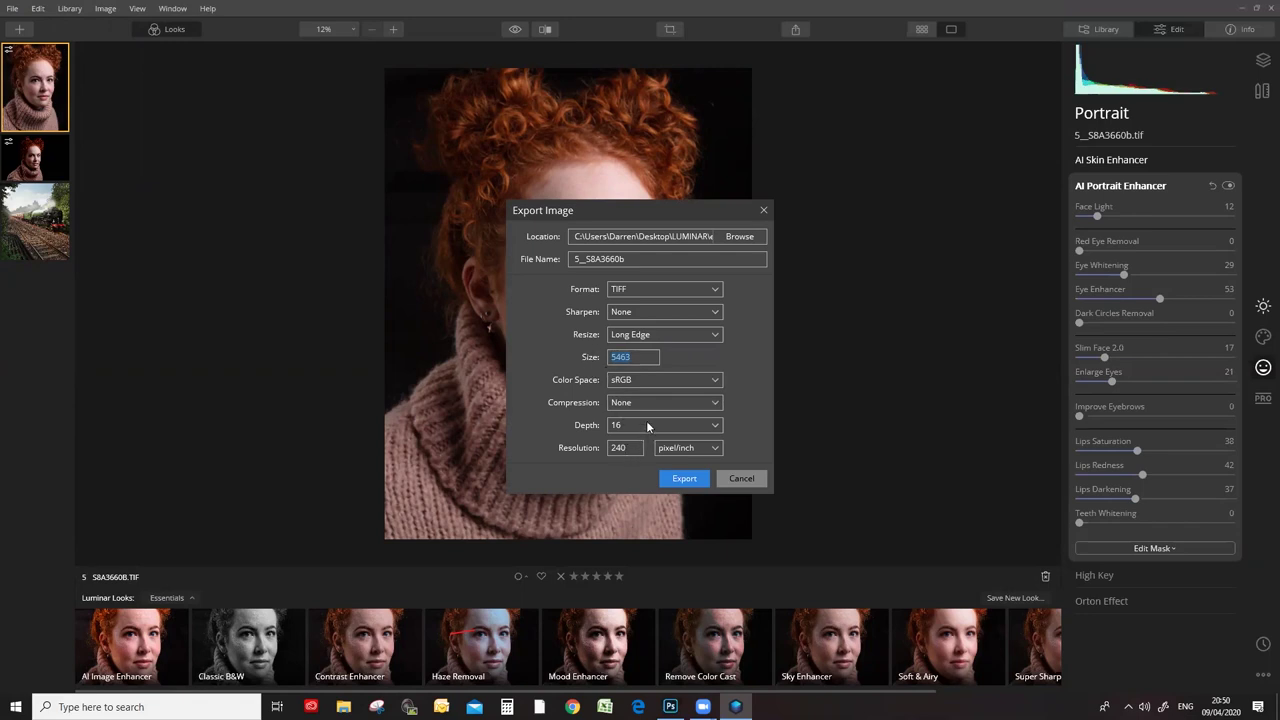
click(742, 478)
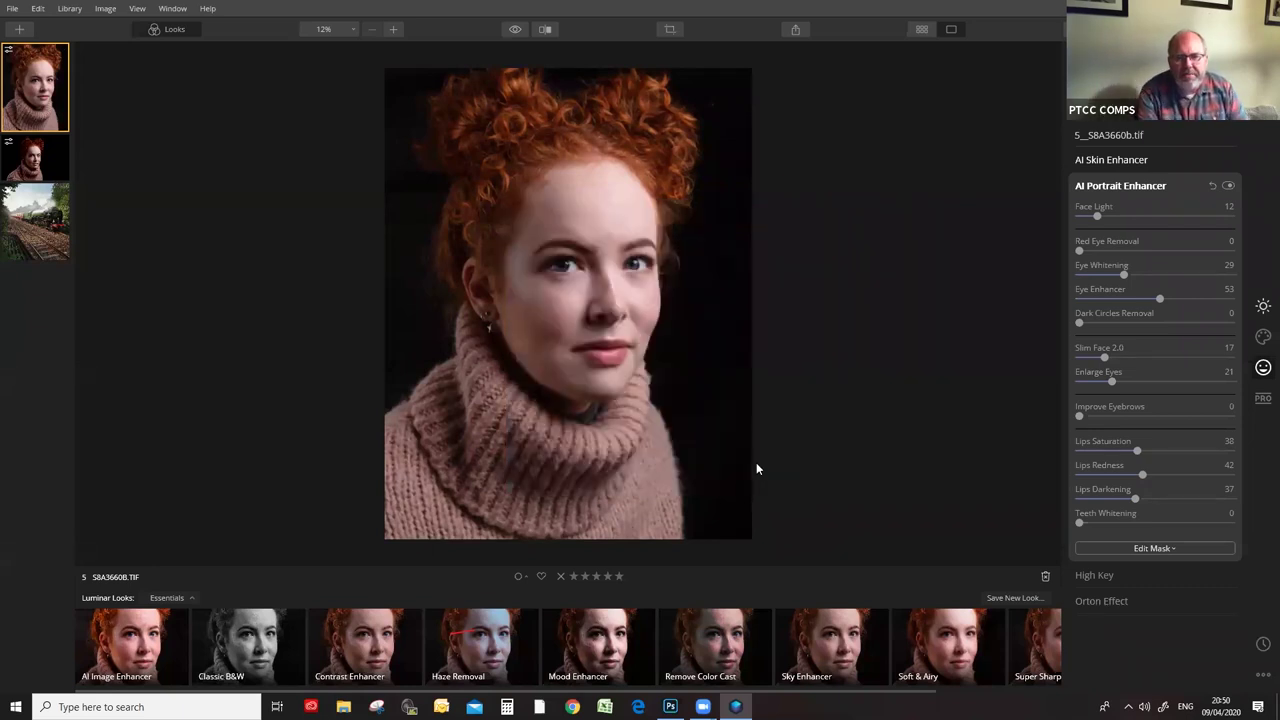
View the print settings for the portrait and cancel printing.
click(13, 9)
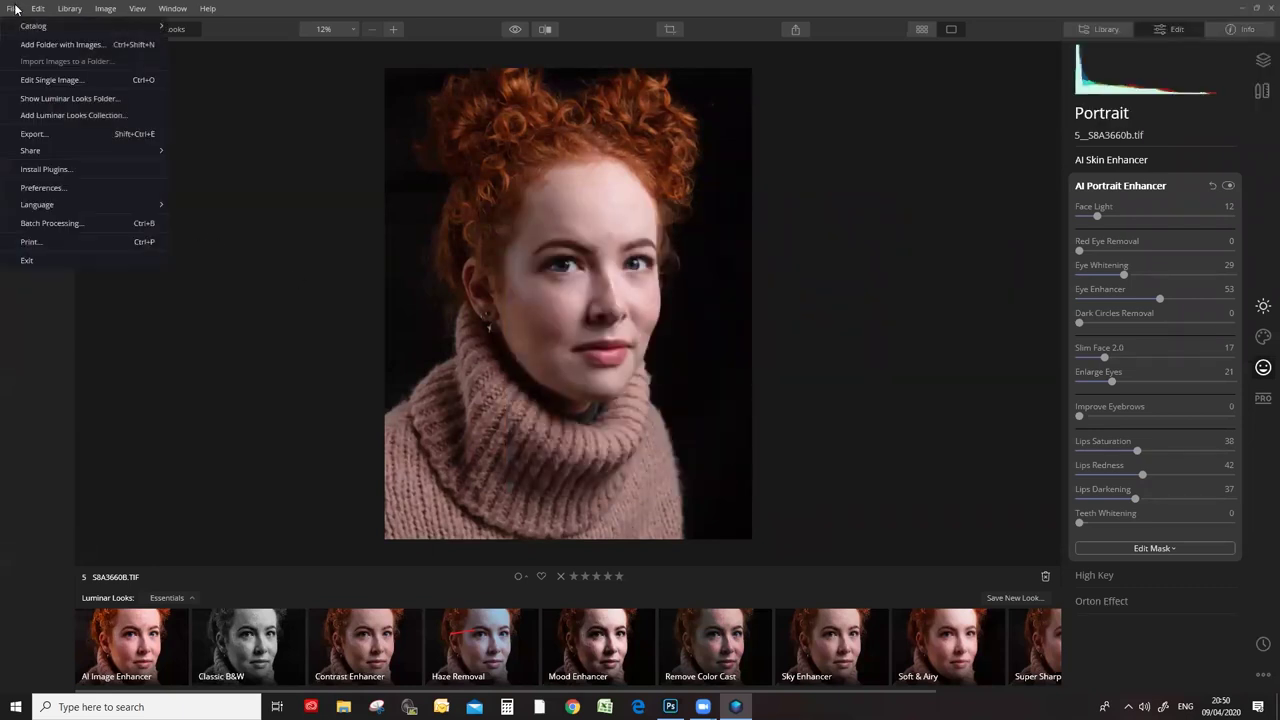
click(30, 241)
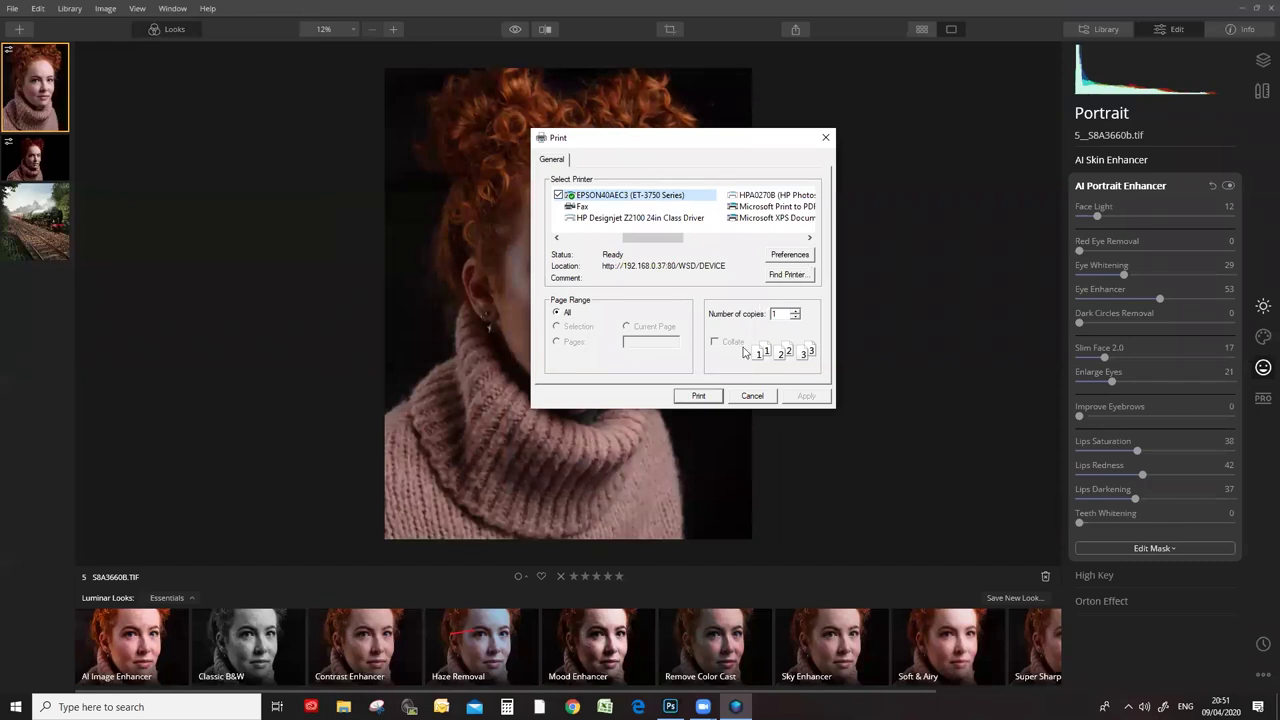
click(752, 396)
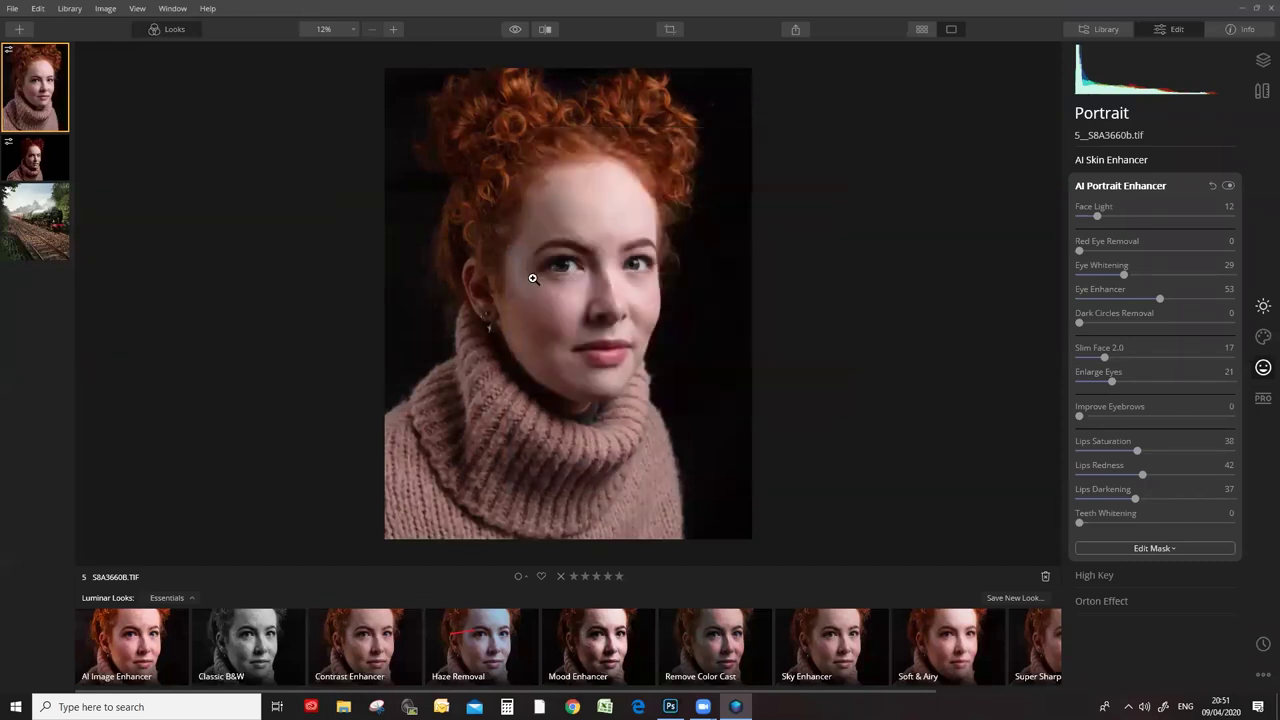
click(12, 9)
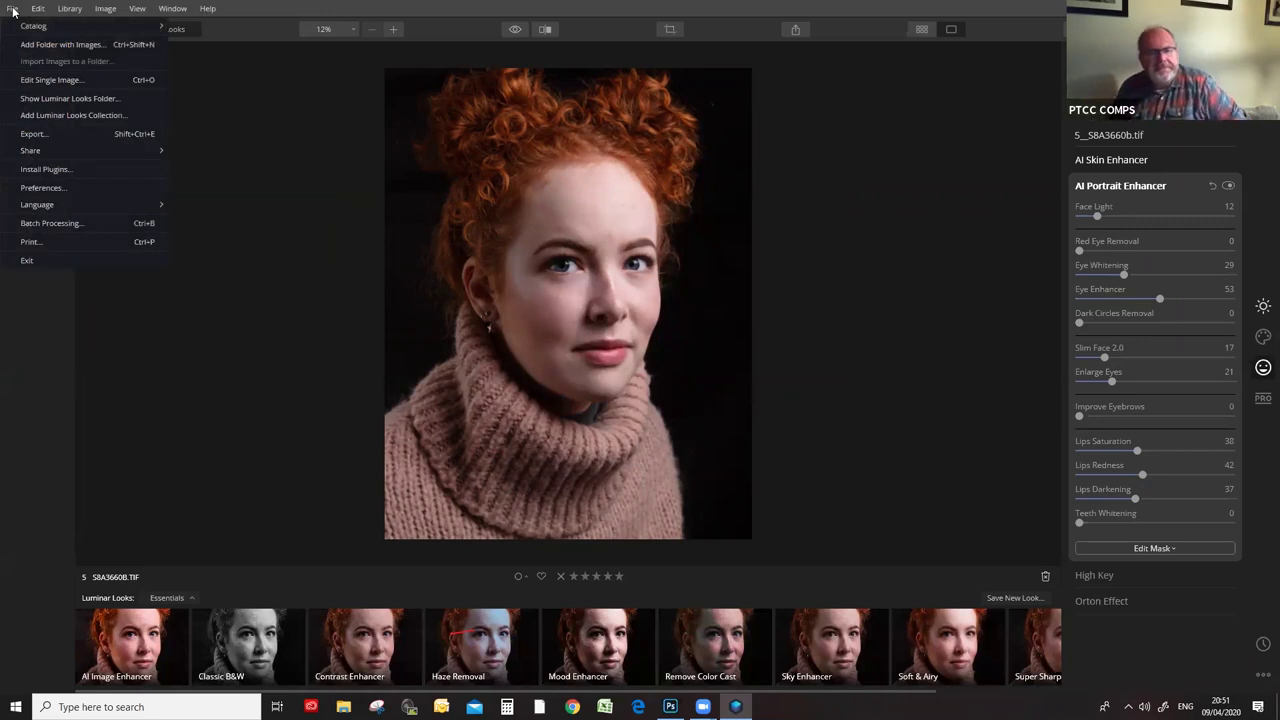
click(100, 98)
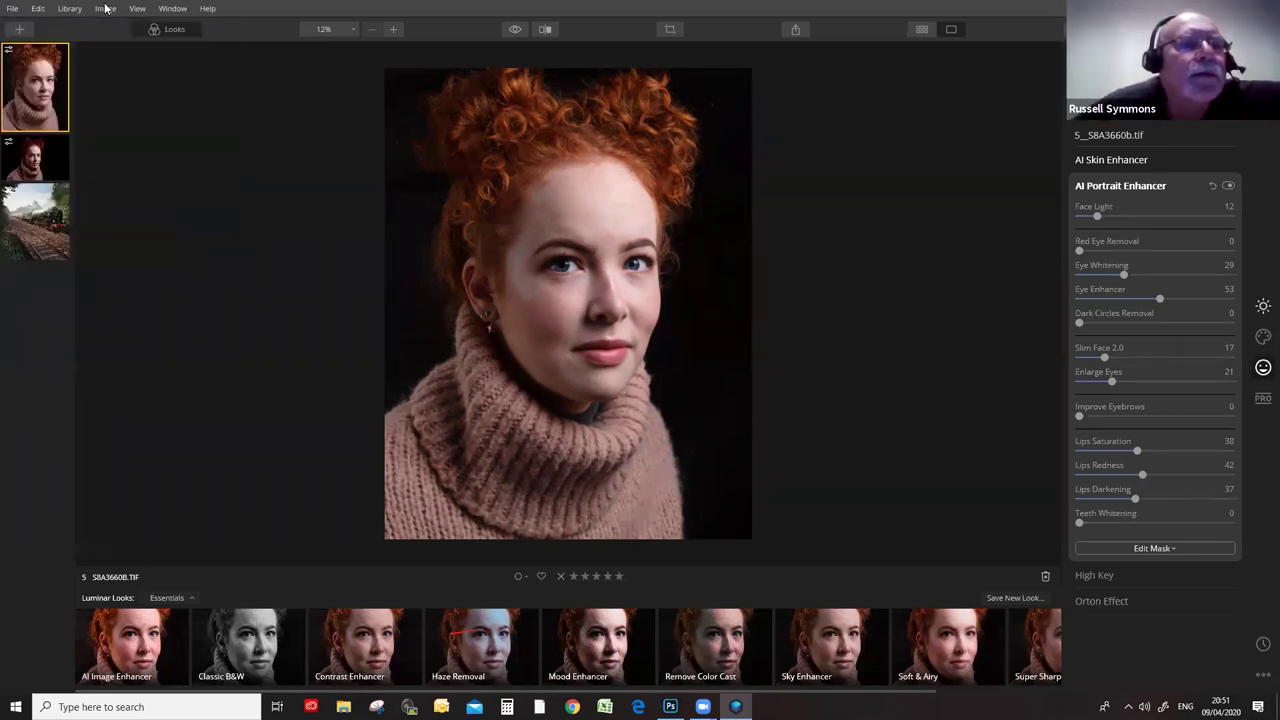
click(105, 8)
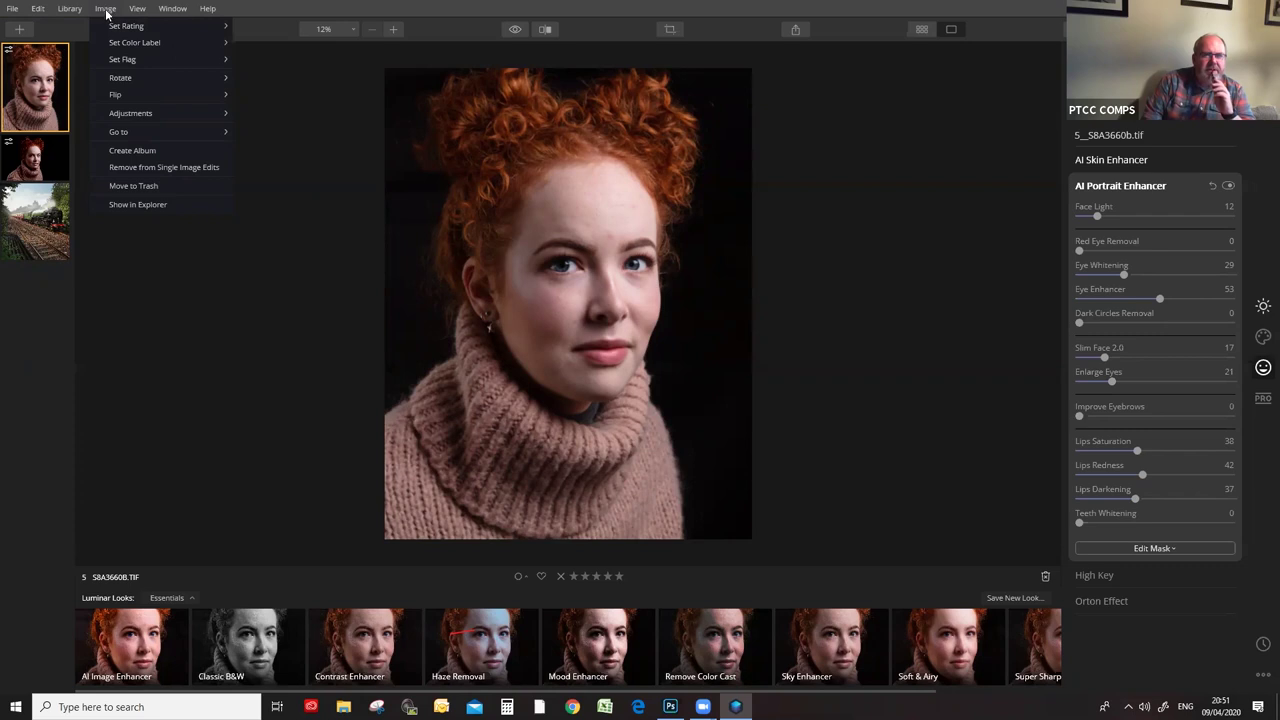
mouse_move(136, 113)
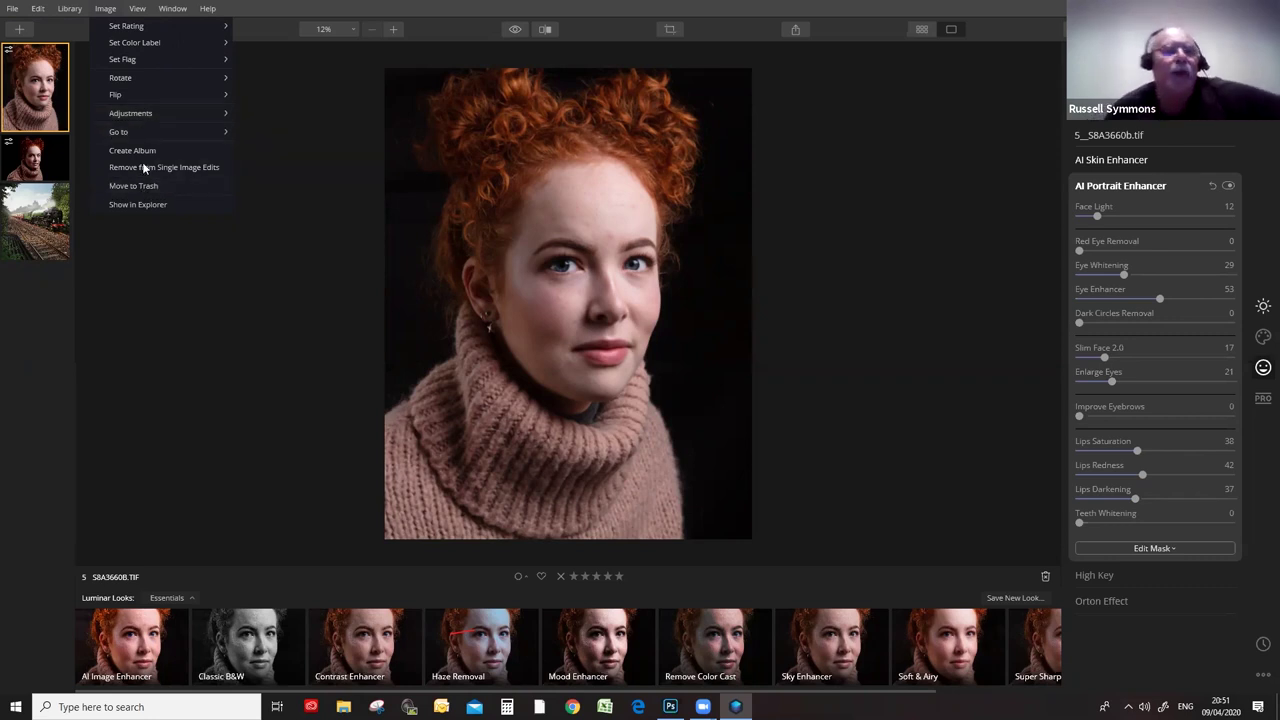
click(208, 8)
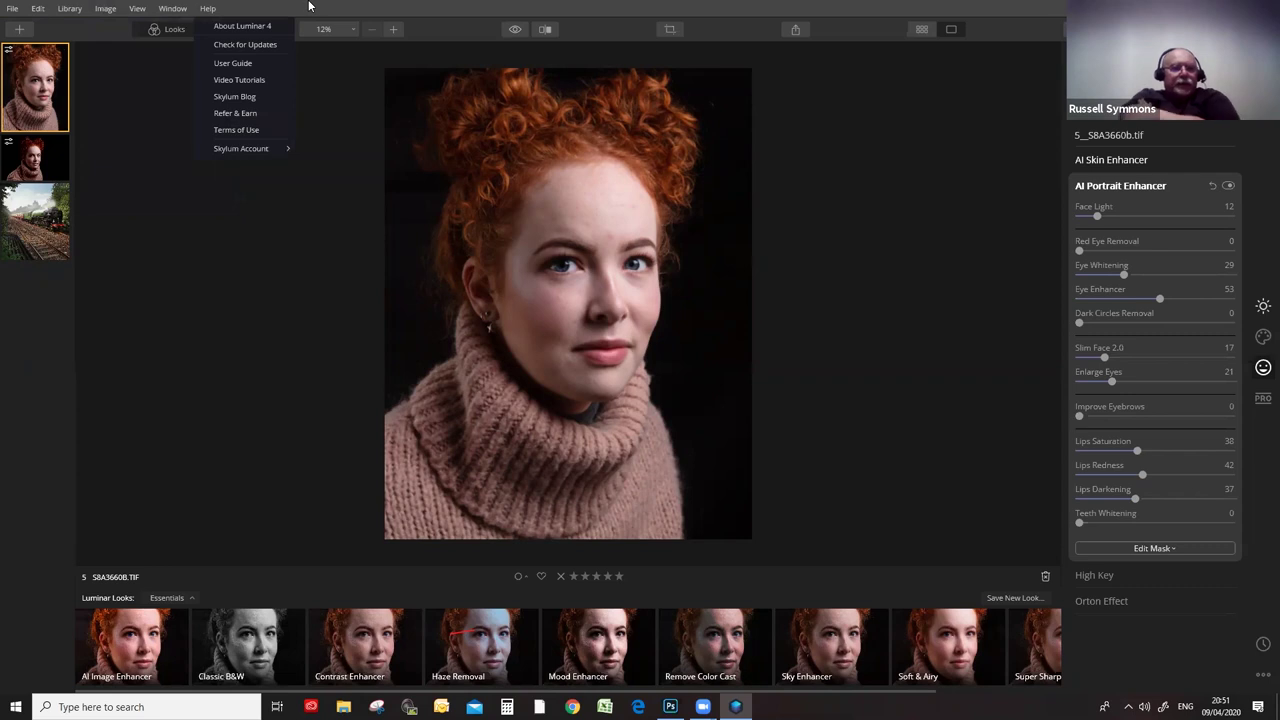
click(309, 7)
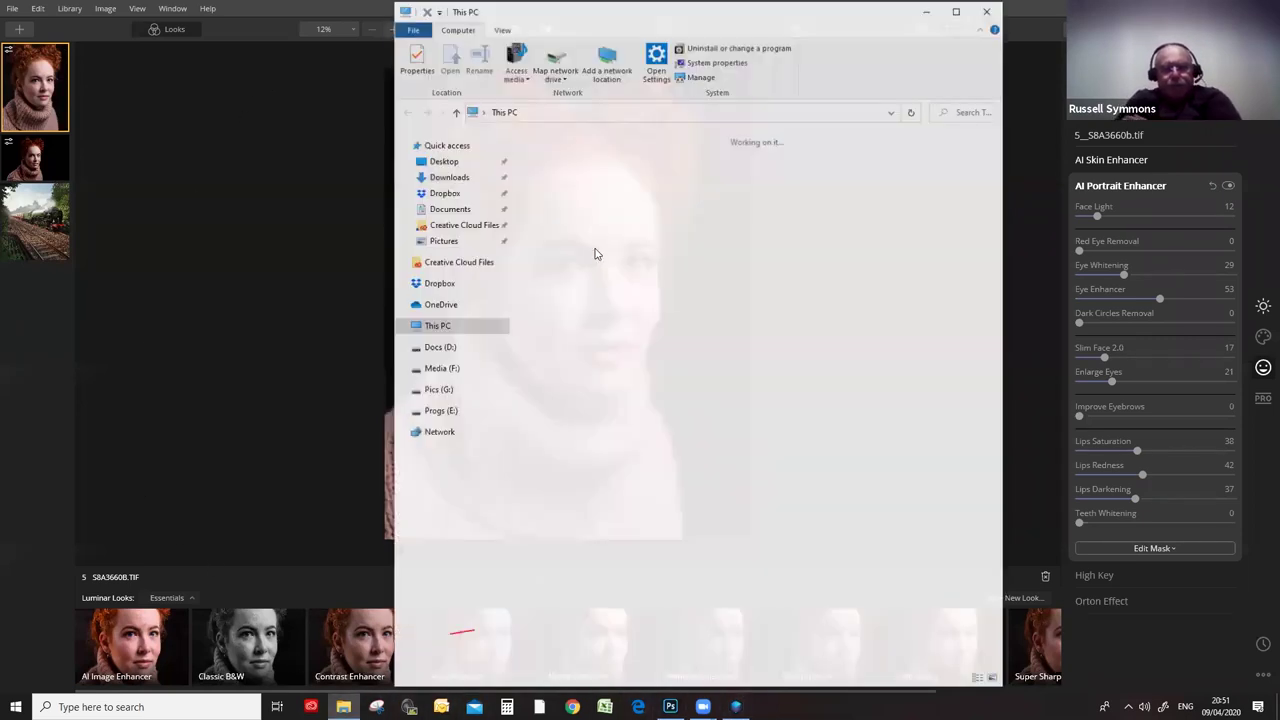
Switch to File Explorer, look through the photos in the Desktop's LUMINAR folder, and close the window.
key(super+e)
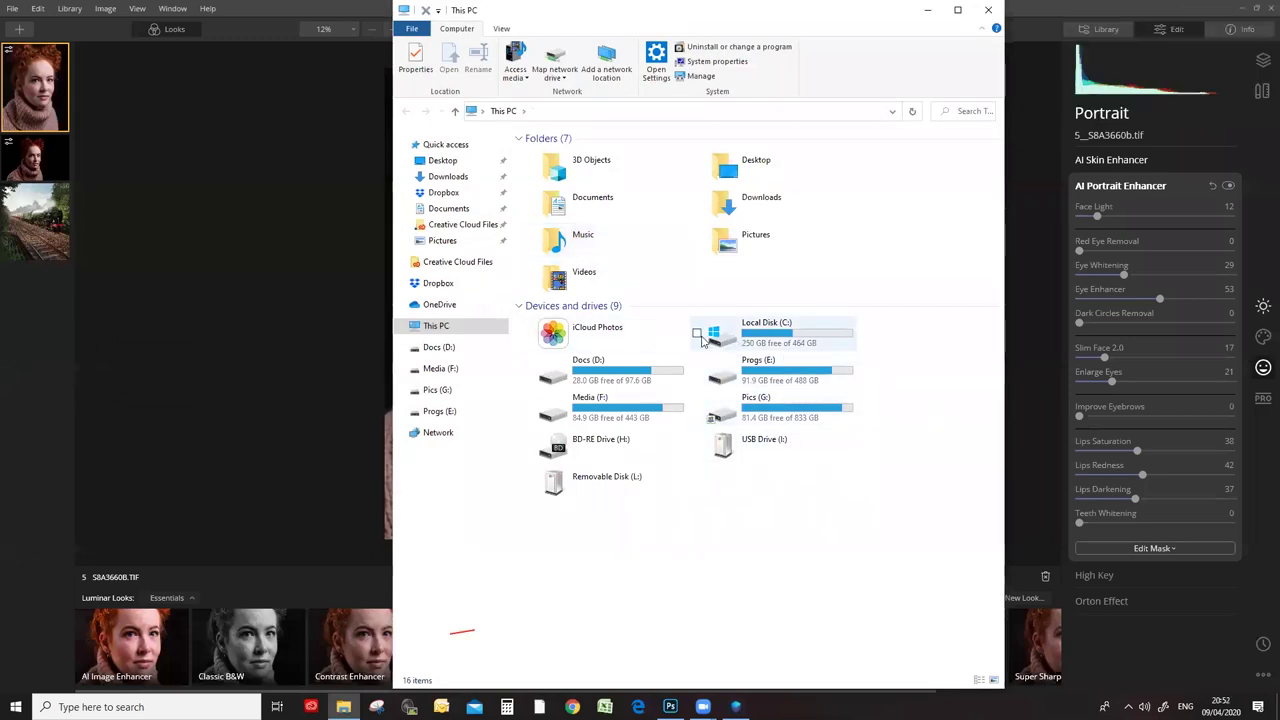
click(436, 163)
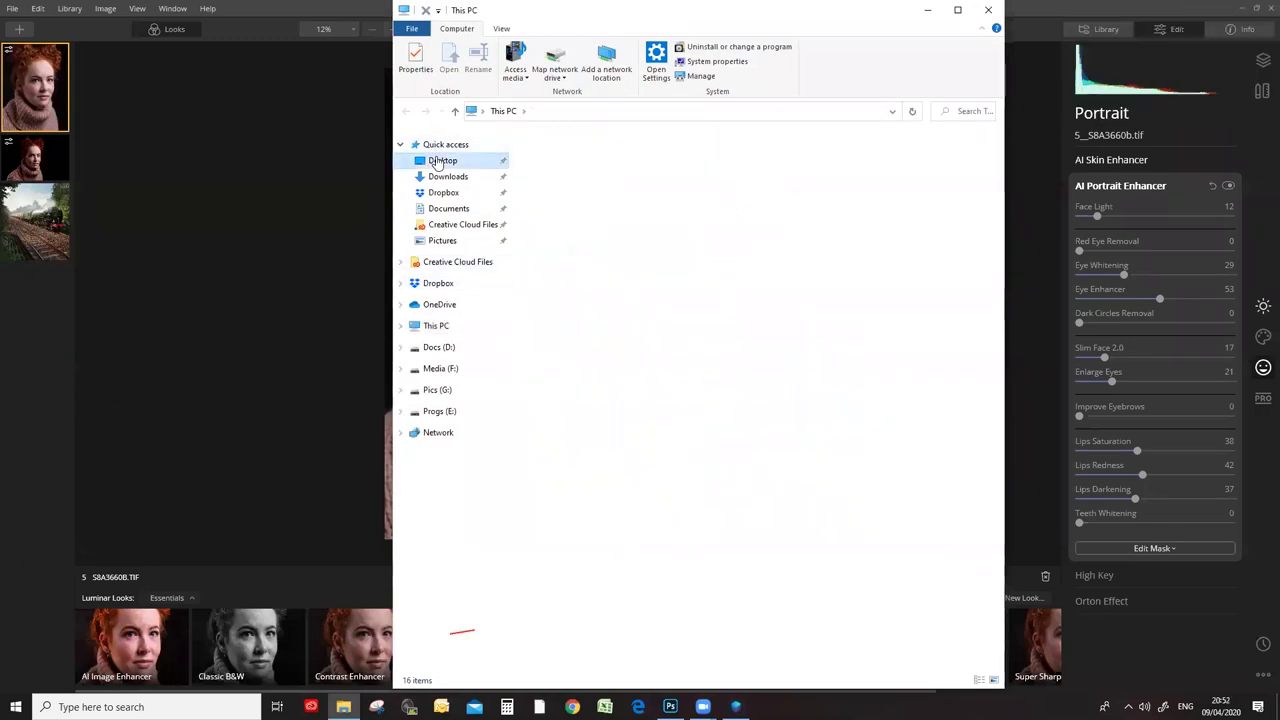
scroll(728, 397, down, 5)
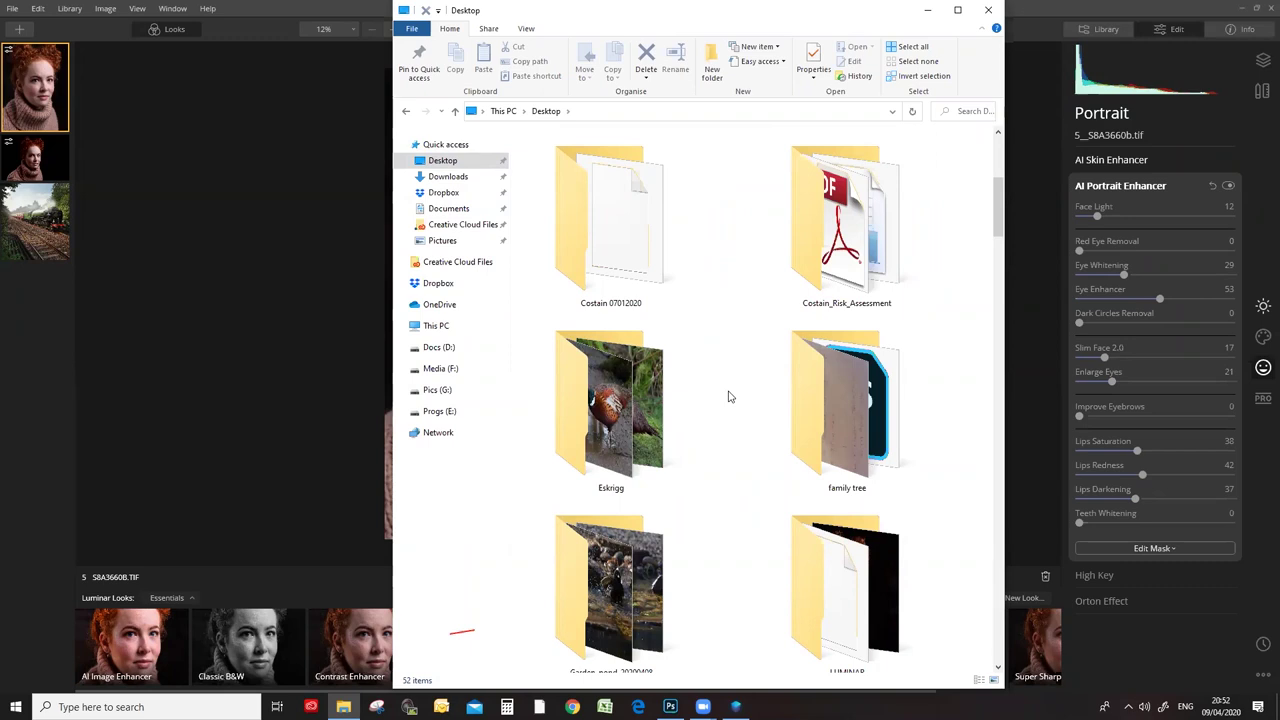
scroll(728, 397, down, 3)
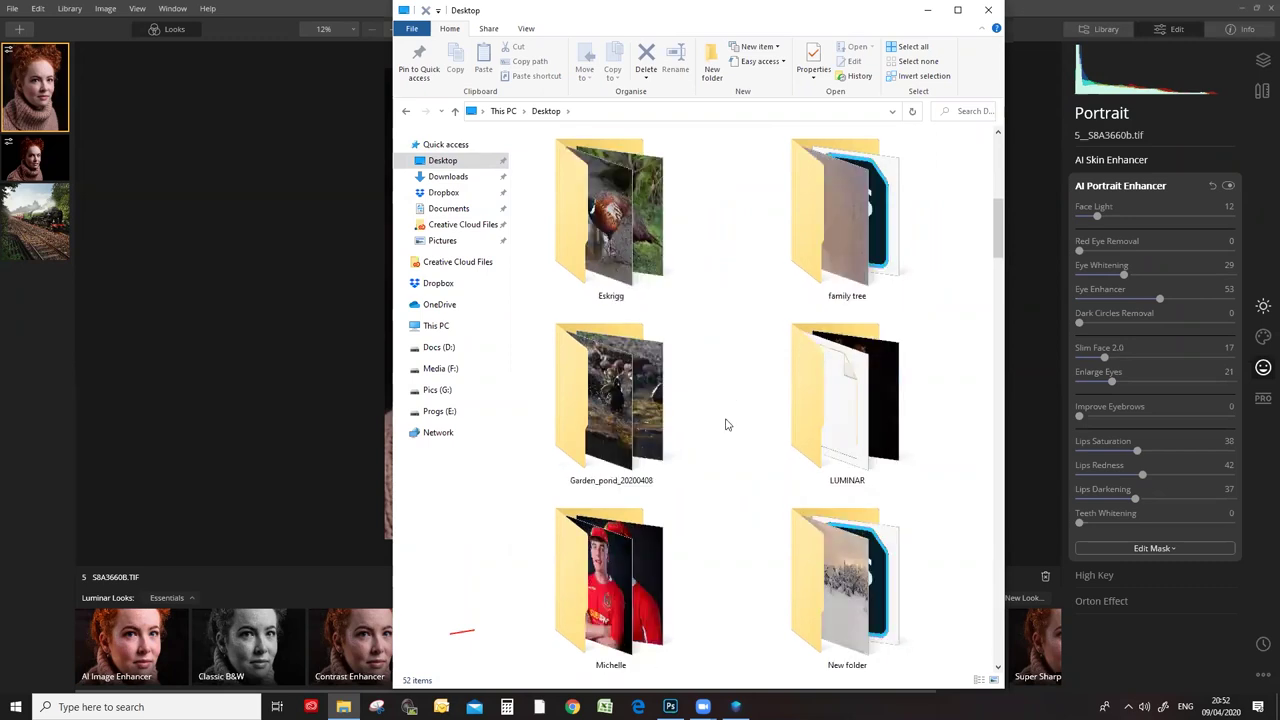
double_click(845, 420)
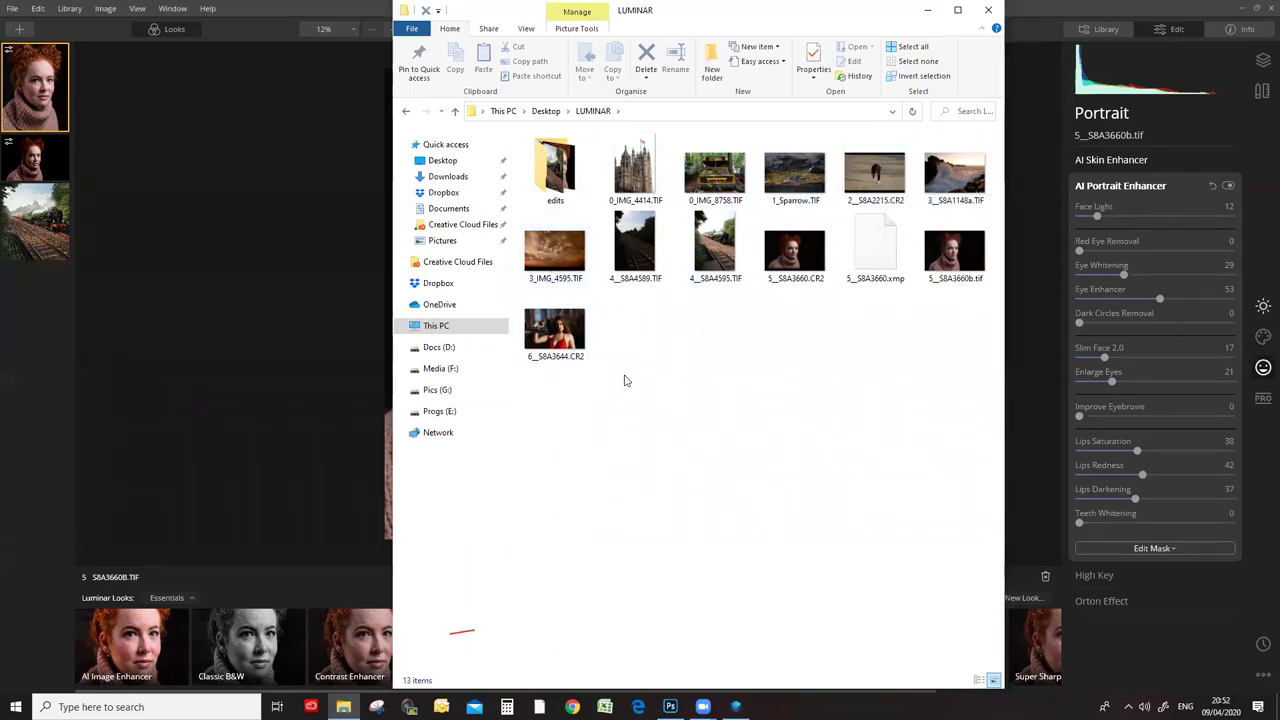
click(940, 210)
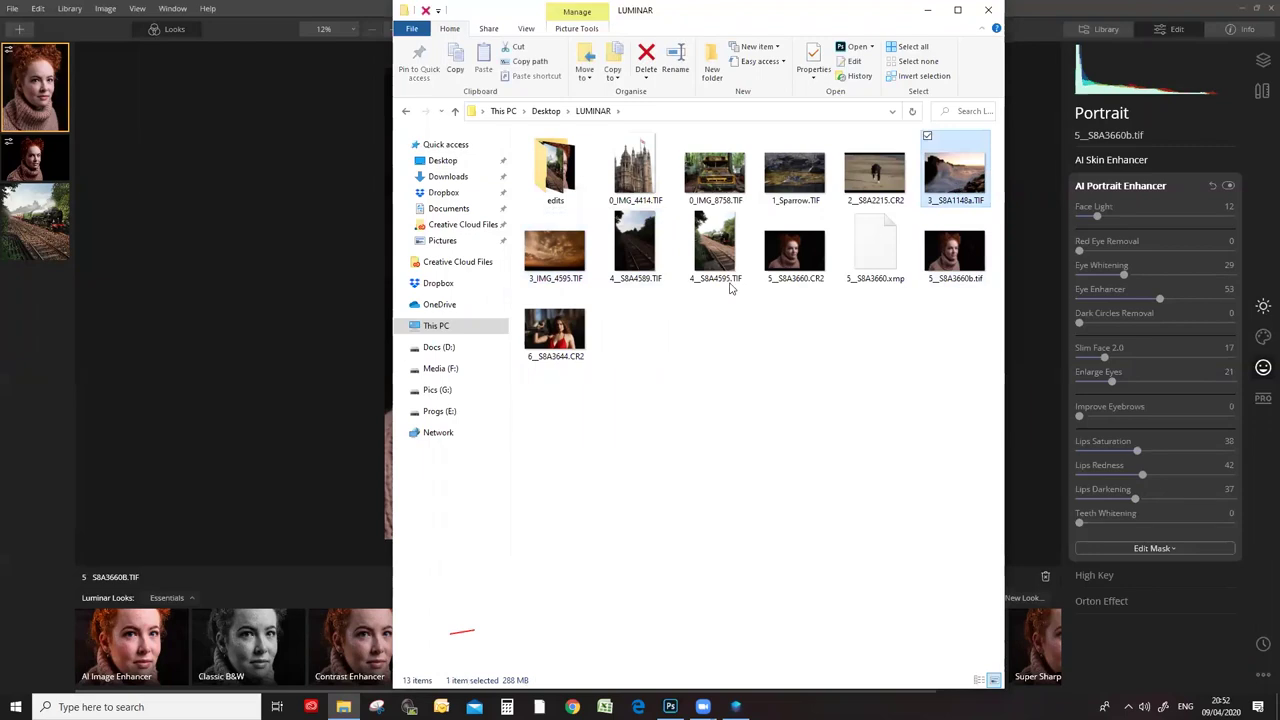
key(Right)
click(894, 403)
click(988, 10)
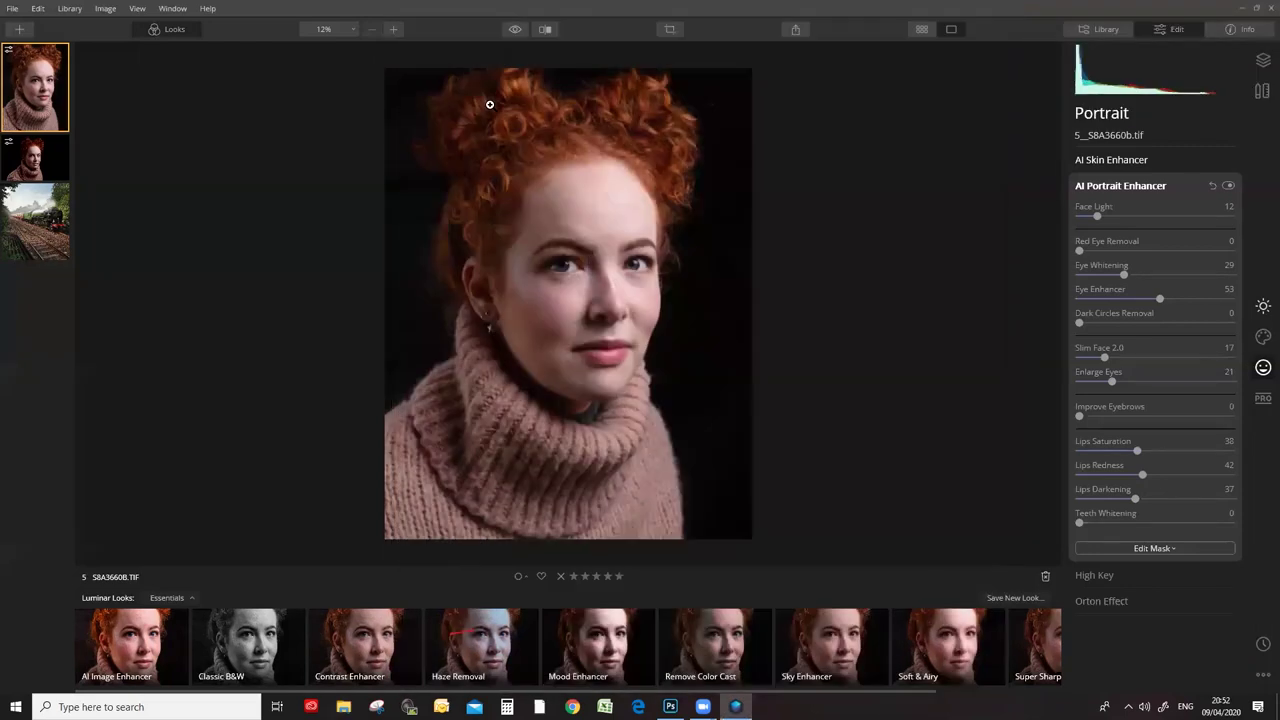
Open 3__S8A1148a.TIF from the LUMINAR folder for single-image editing and bring up the AI Enhance controls.
click(18, 30)
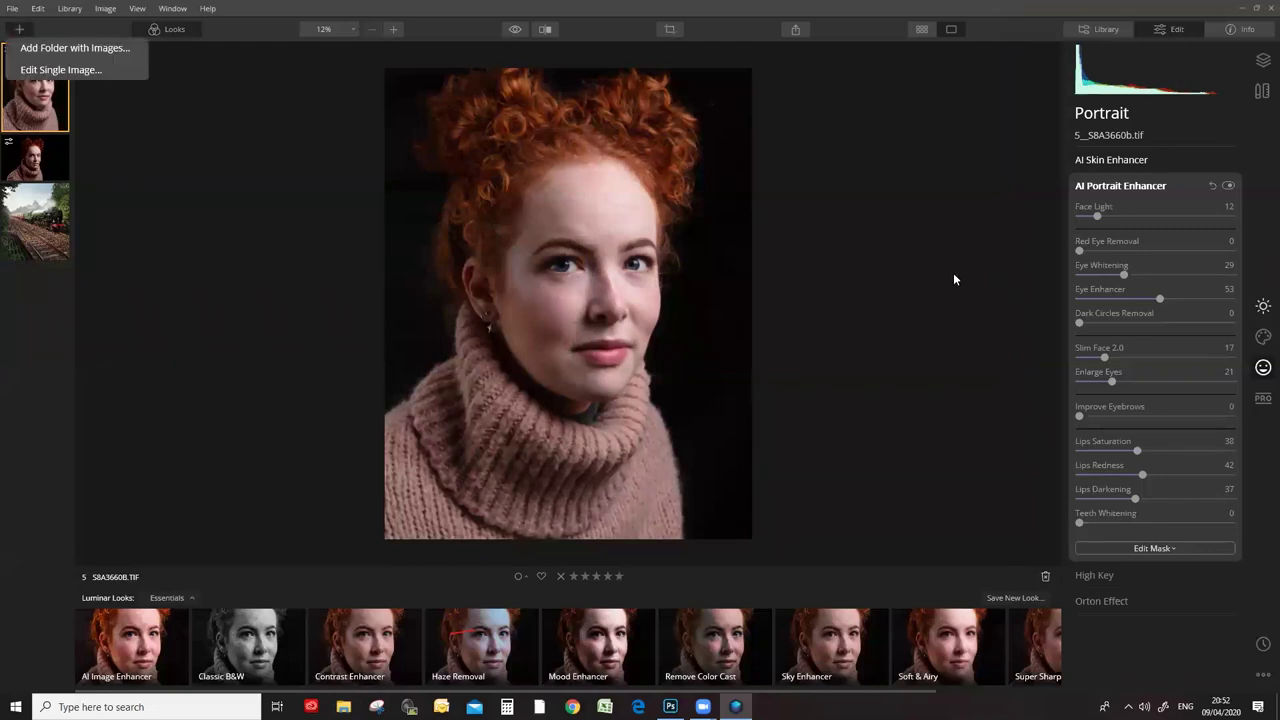
click(60, 70)
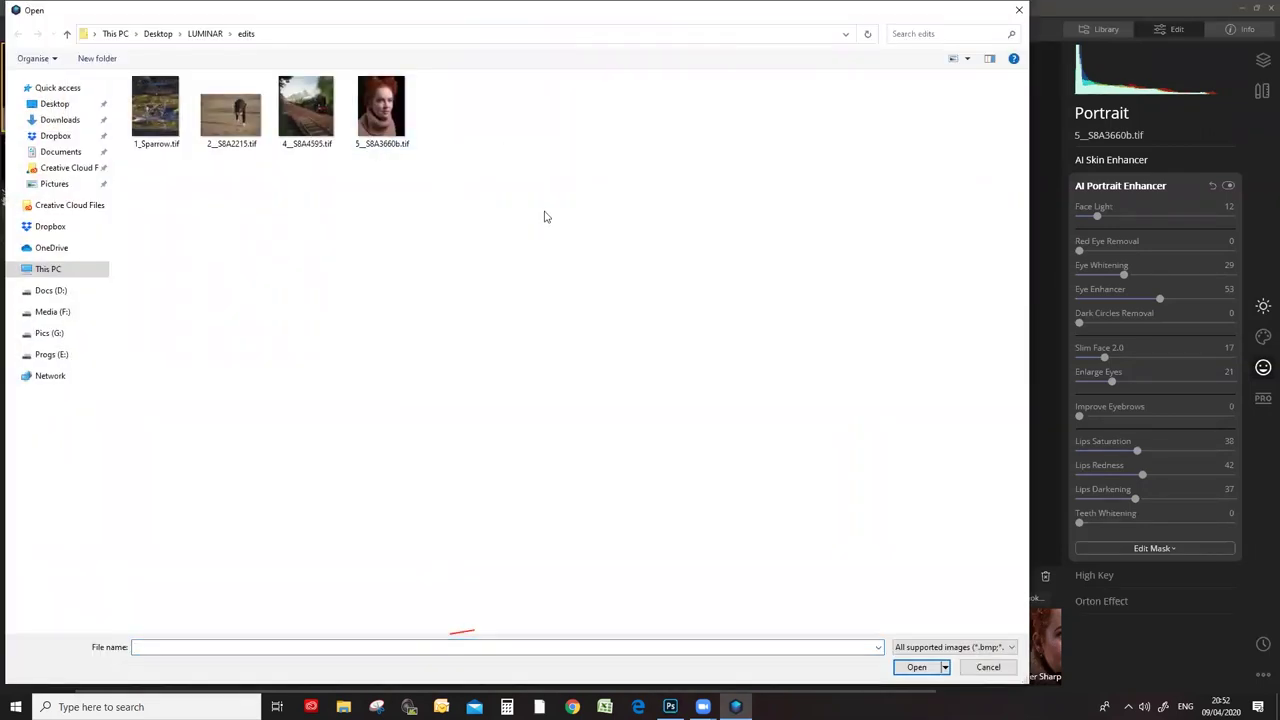
click(203, 31)
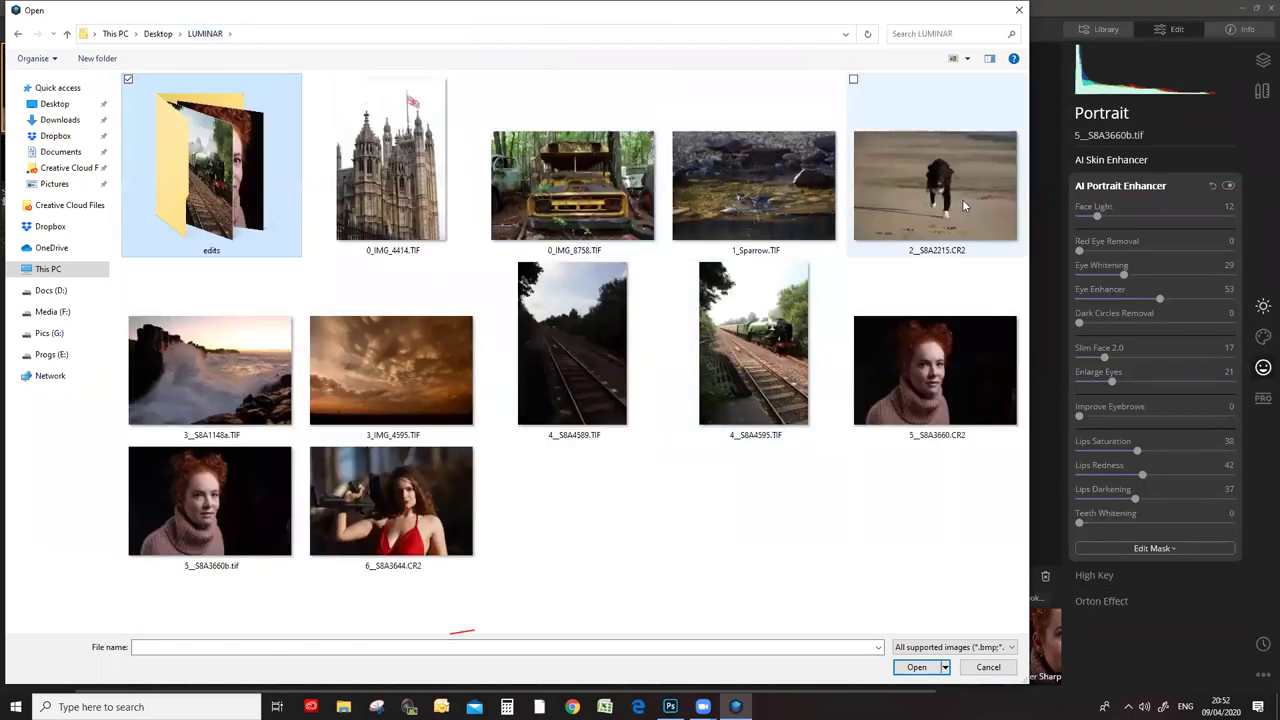
click(192, 383)
double_click(237, 390)
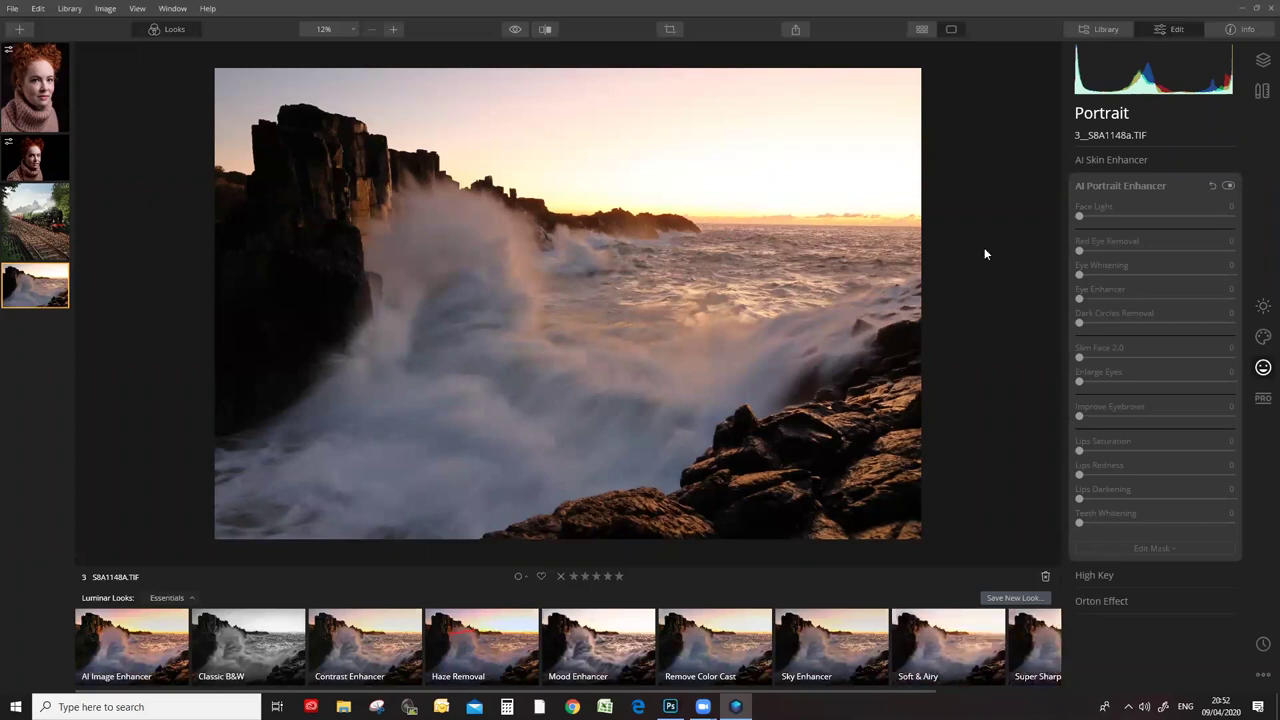
click(1263, 306)
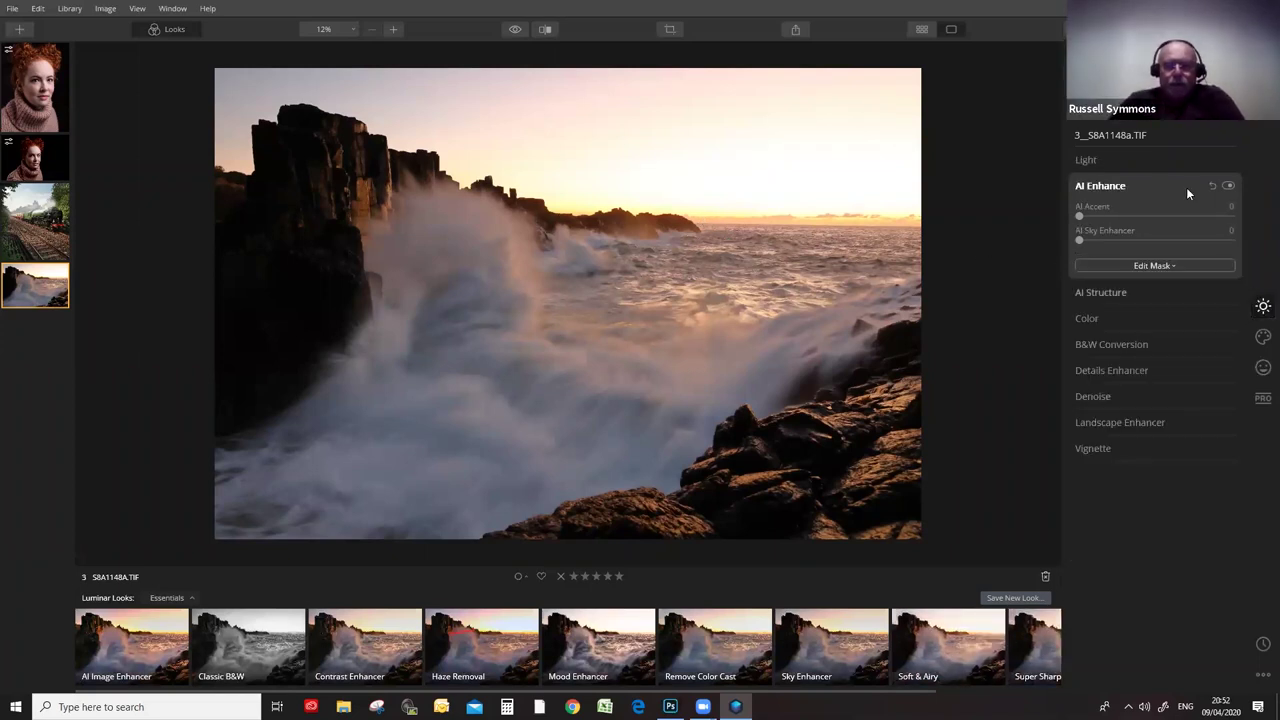
Set AI Accent to 67 and AI Structure to Amount 29 with Boost 34 on the coastal photo.
drag(1081, 214, 1187, 220)
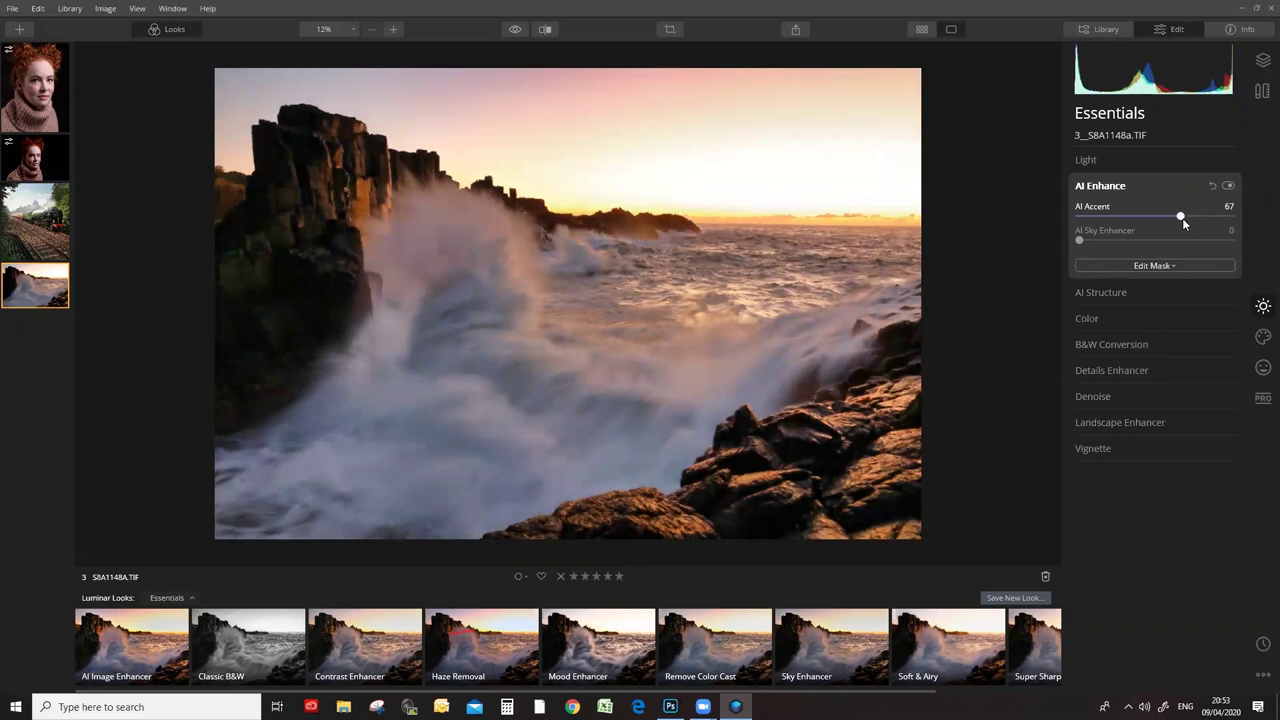
click(1105, 292)
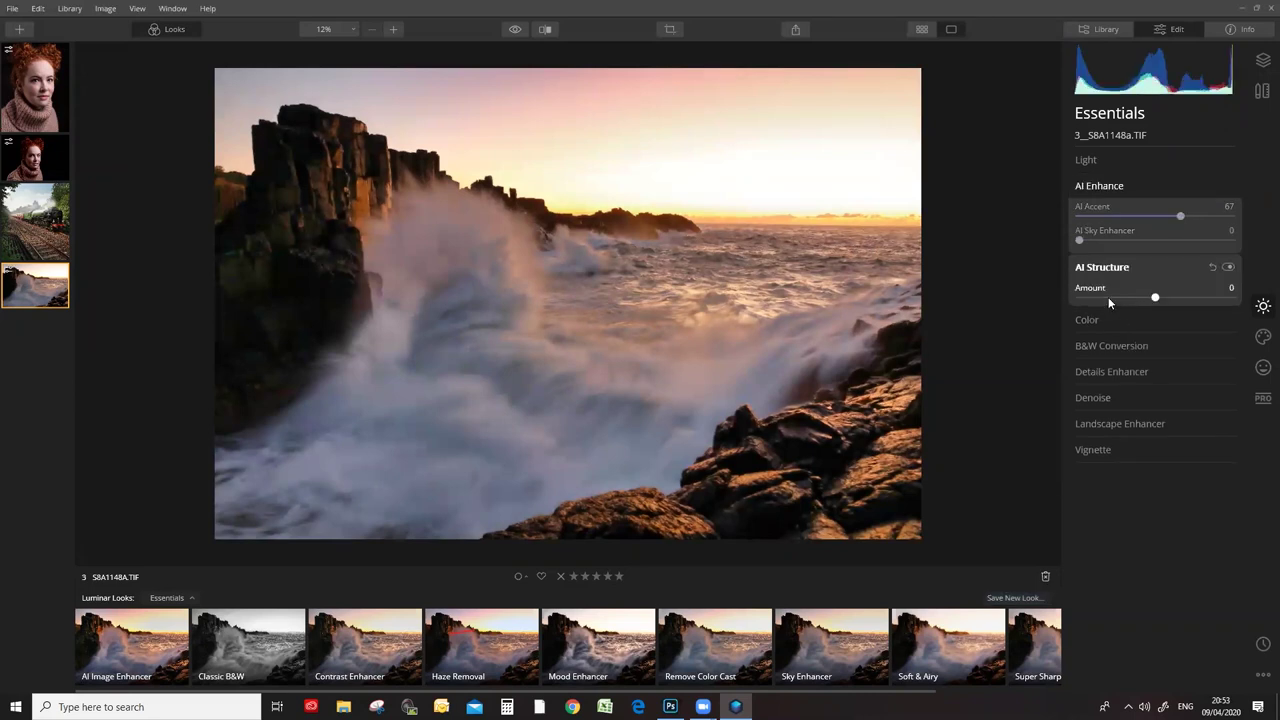
drag(1152, 244, 1177, 242)
drag(1100, 265, 1129, 268)
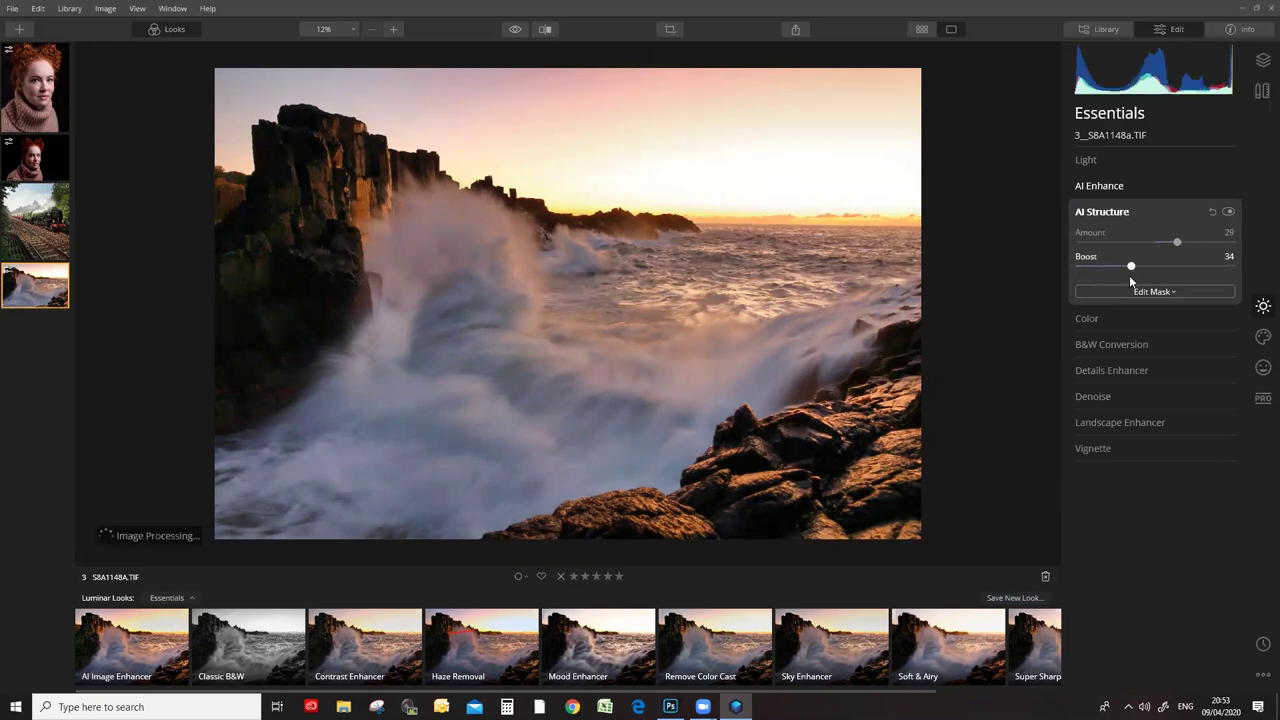
Raise the Light adjustment's Shadows to 37 to bring out the dark cliffs.
click(1093, 163)
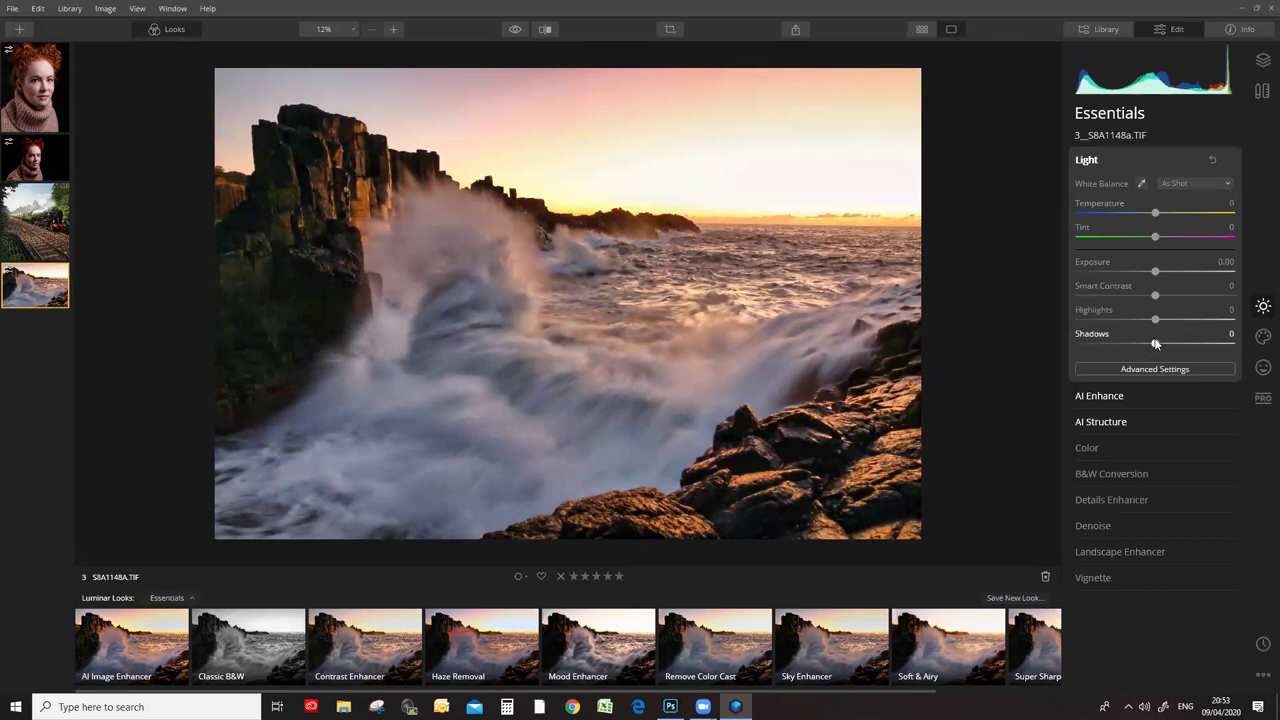
drag(1190, 340, 1192, 340)
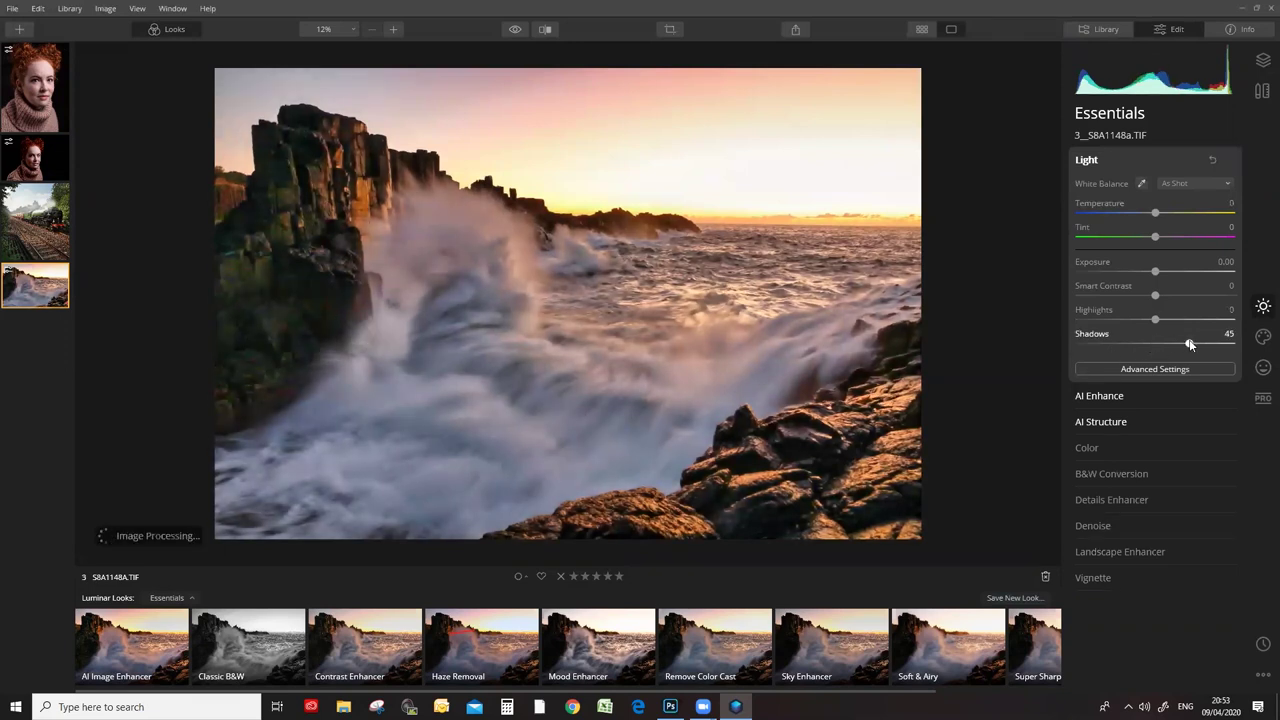
drag(1190, 346, 1183, 344)
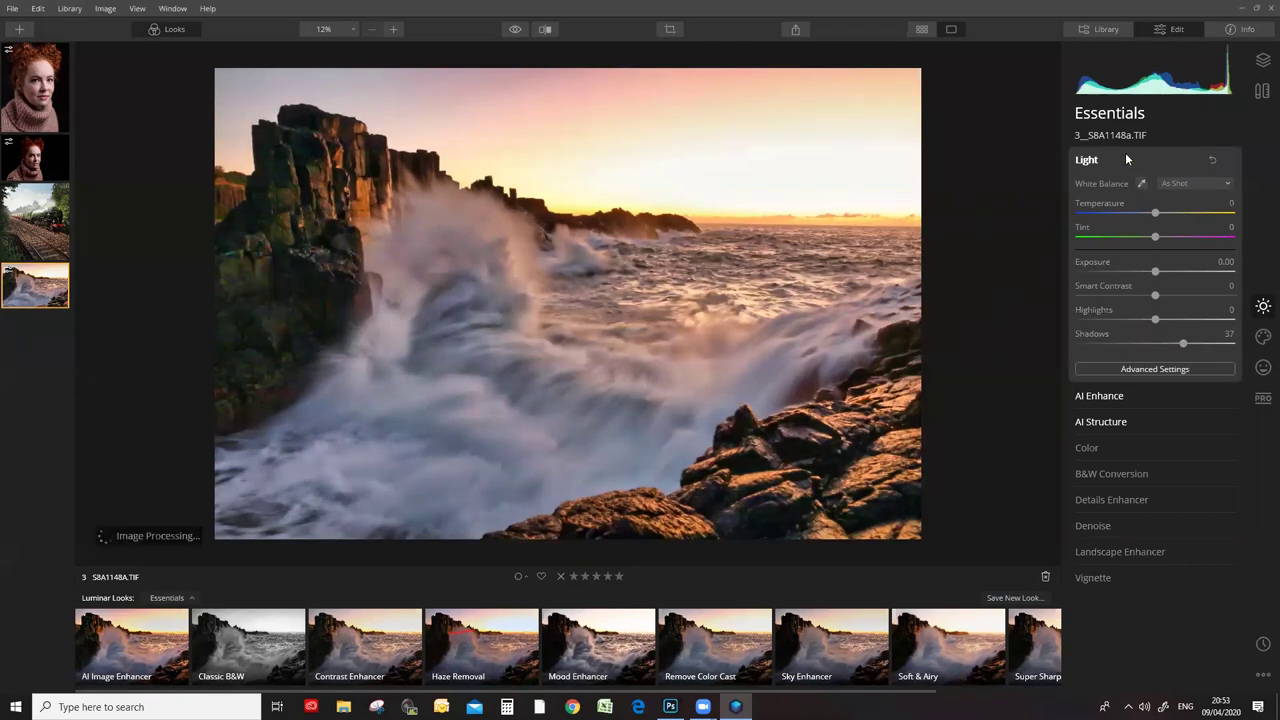
click(1087, 160)
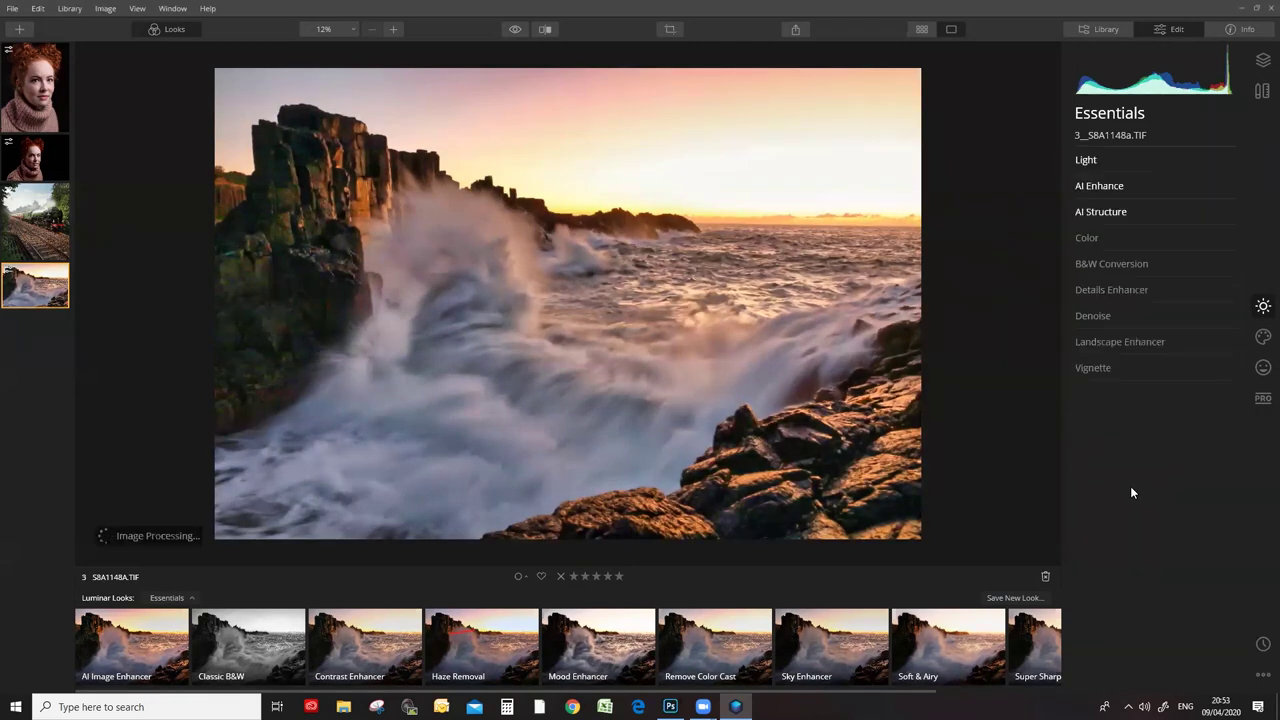
Set Small Details to 20 and Medium Details to 34 in the Details Enhancer.
click(1132, 289)
drag(1156, 321, 1174, 345)
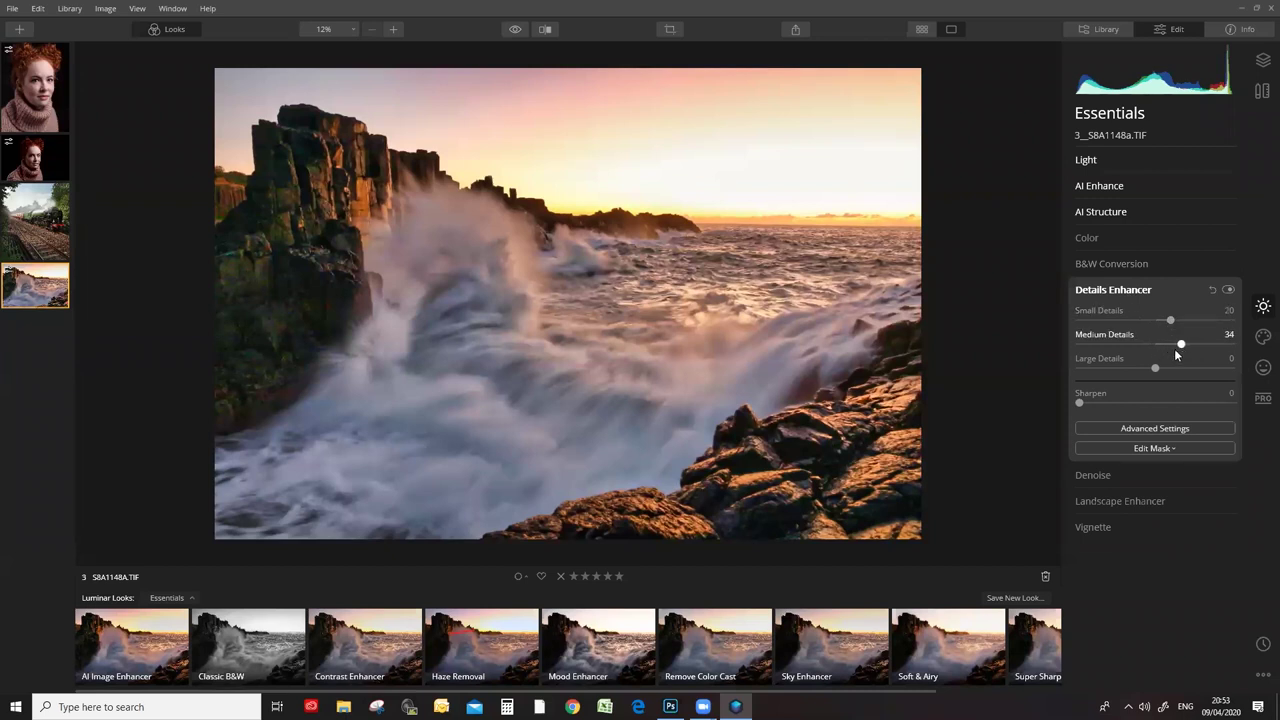
Examine the sea near the horizon at 50% and compare the edited photo with the original several times.
click(695, 283)
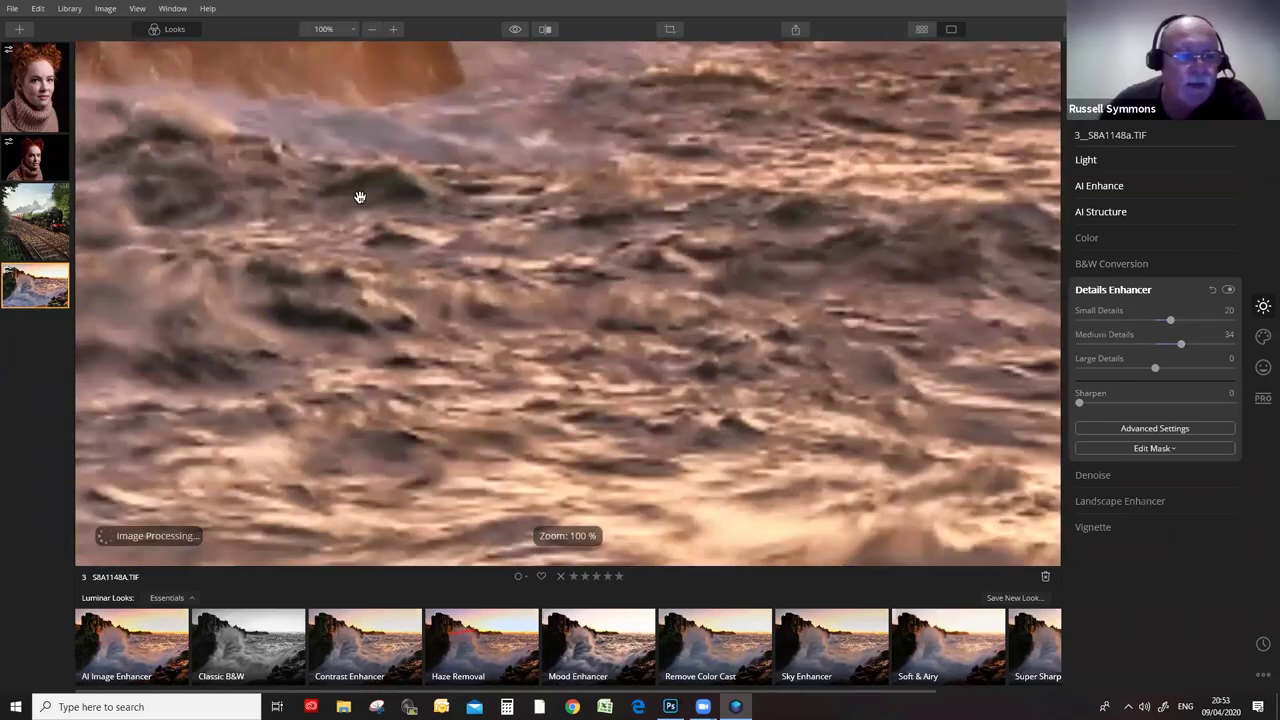
click(372, 30)
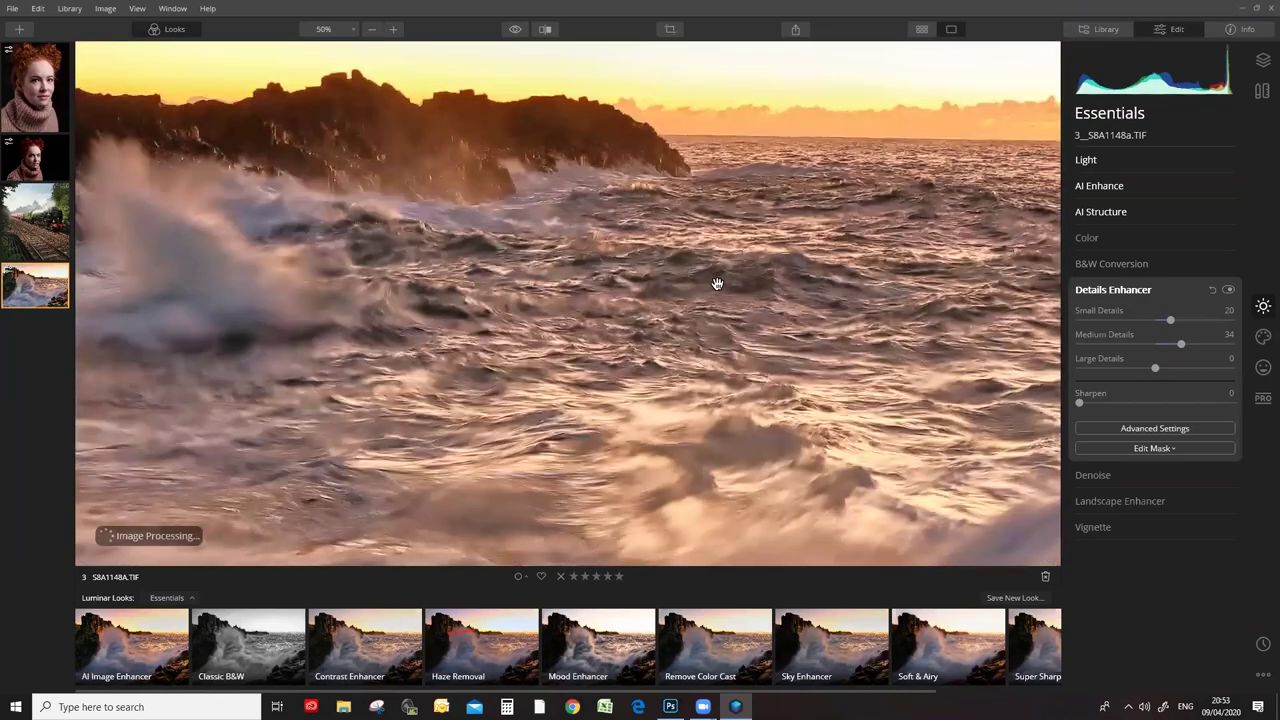
drag(751, 408, 750, 369)
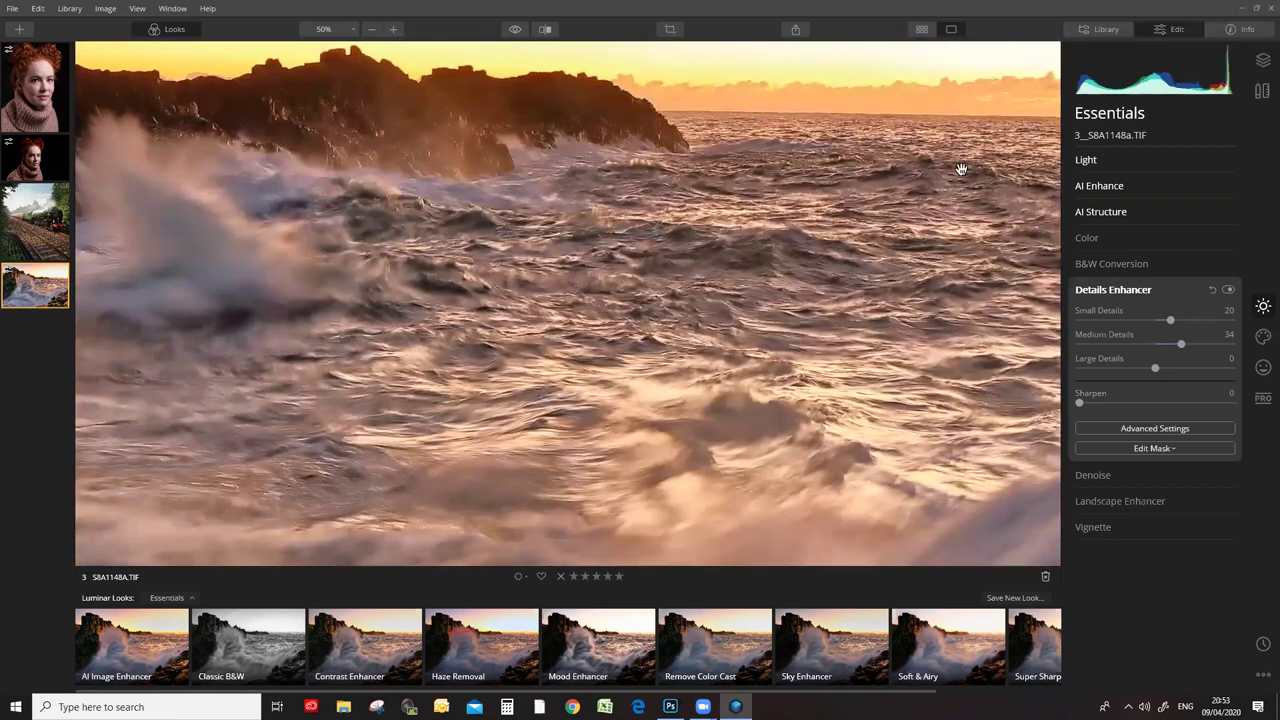
click(515, 31)
click(515, 31)
click(515, 31)
click(515, 31)
click(515, 31)
click(515, 31)
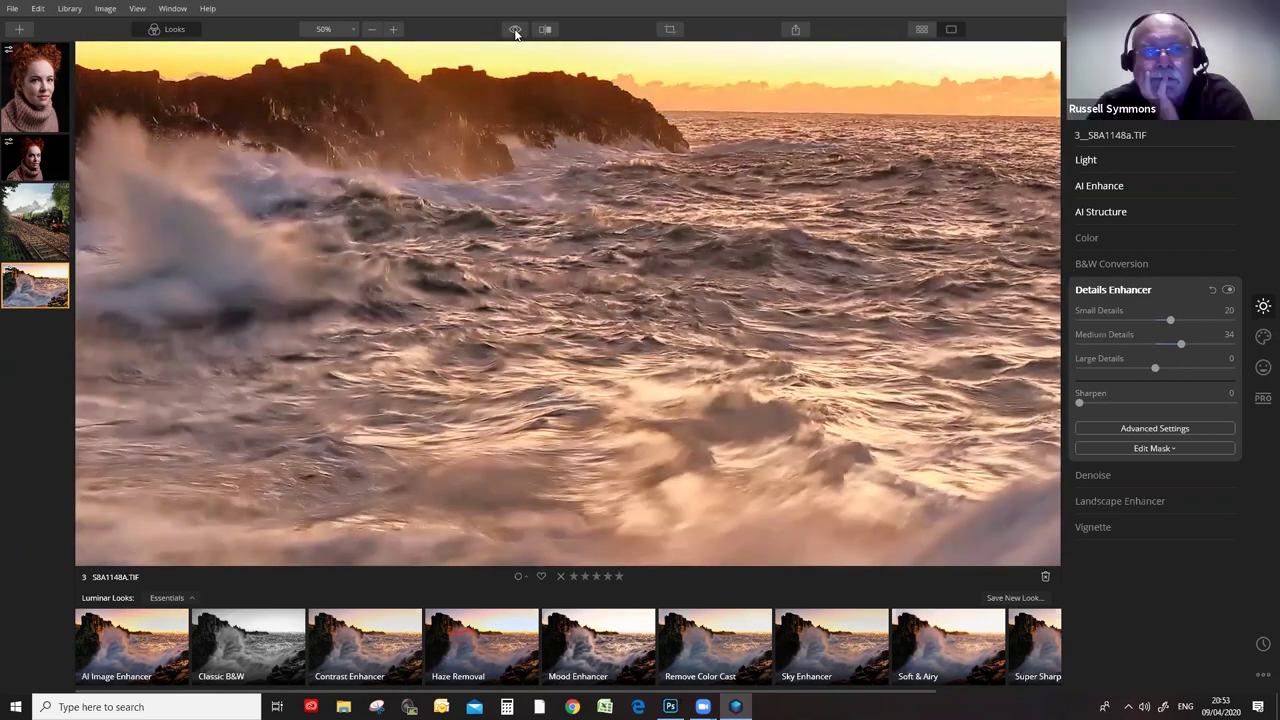
click(515, 31)
click(515, 31)
click(515, 31)
click(515, 31)
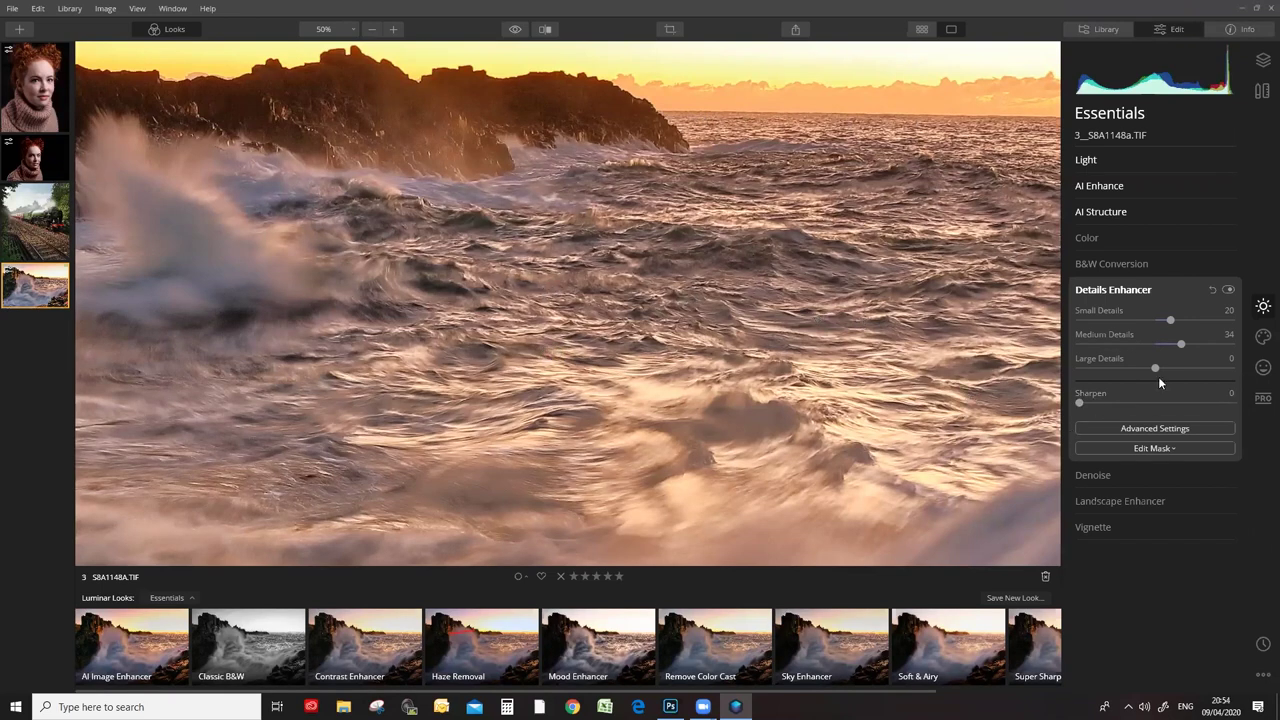
Switch the Details Enhancer off and on repeatedly to compare its effect on the sea.
click(1229, 291)
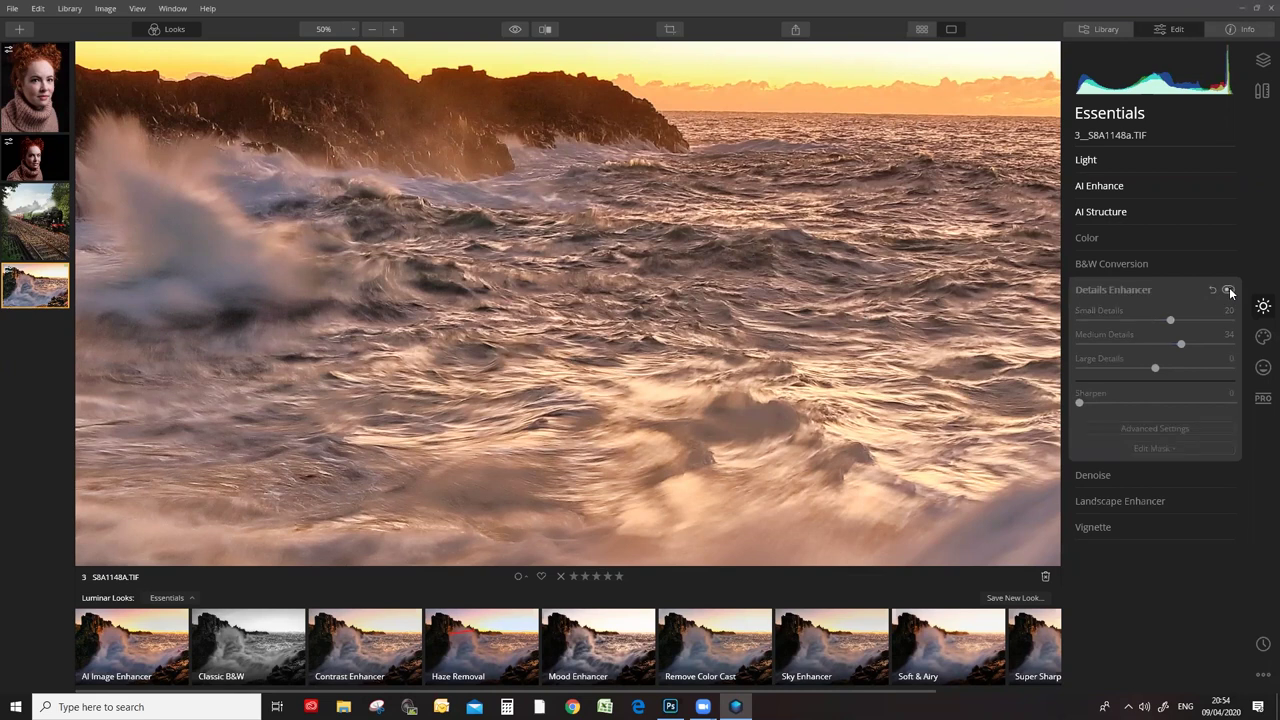
click(1229, 291)
click(1229, 291)
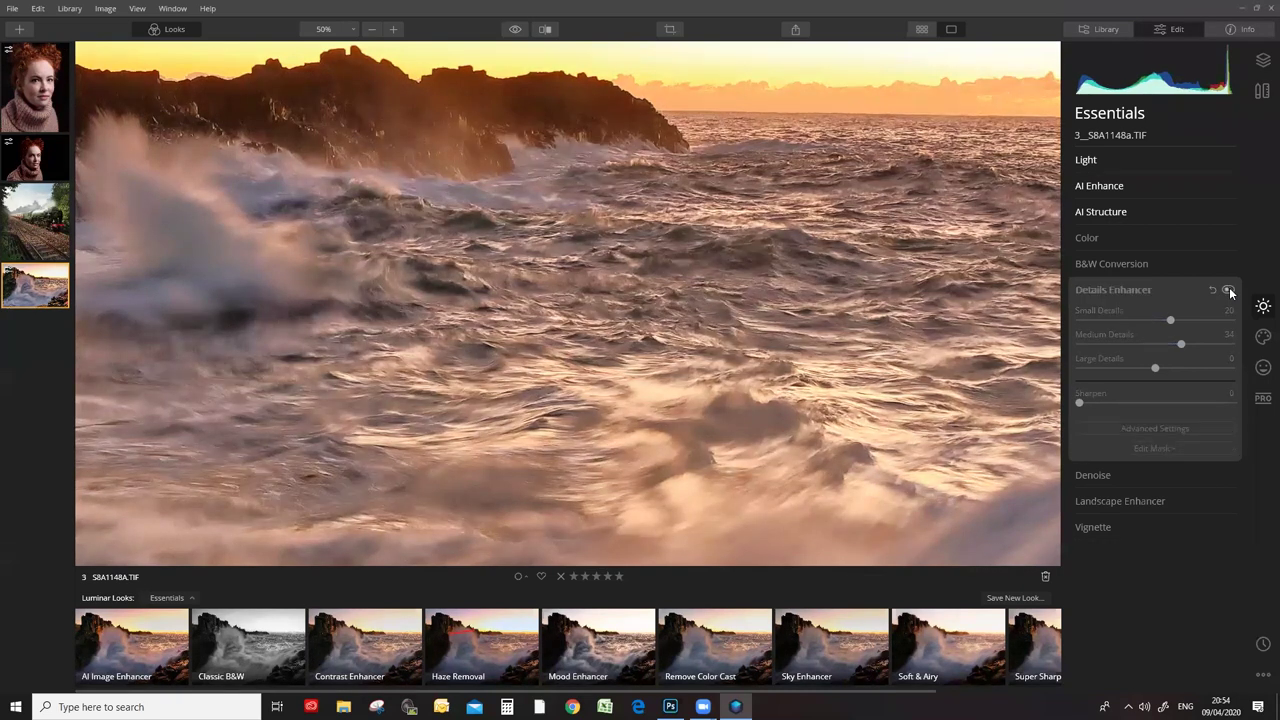
click(1229, 291)
click(1229, 291)
click(1229, 291)
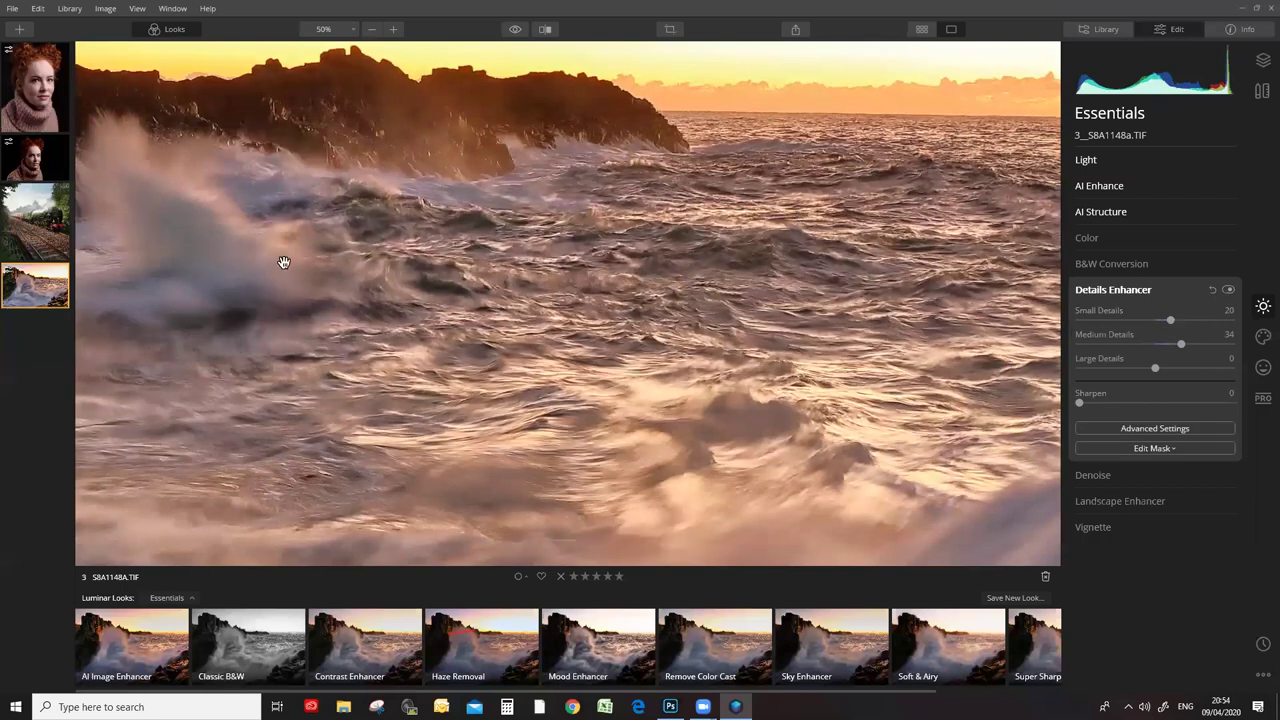
Examine the breaking wave and the adjoining cliff up close, and return to the whole photo.
click(503, 272)
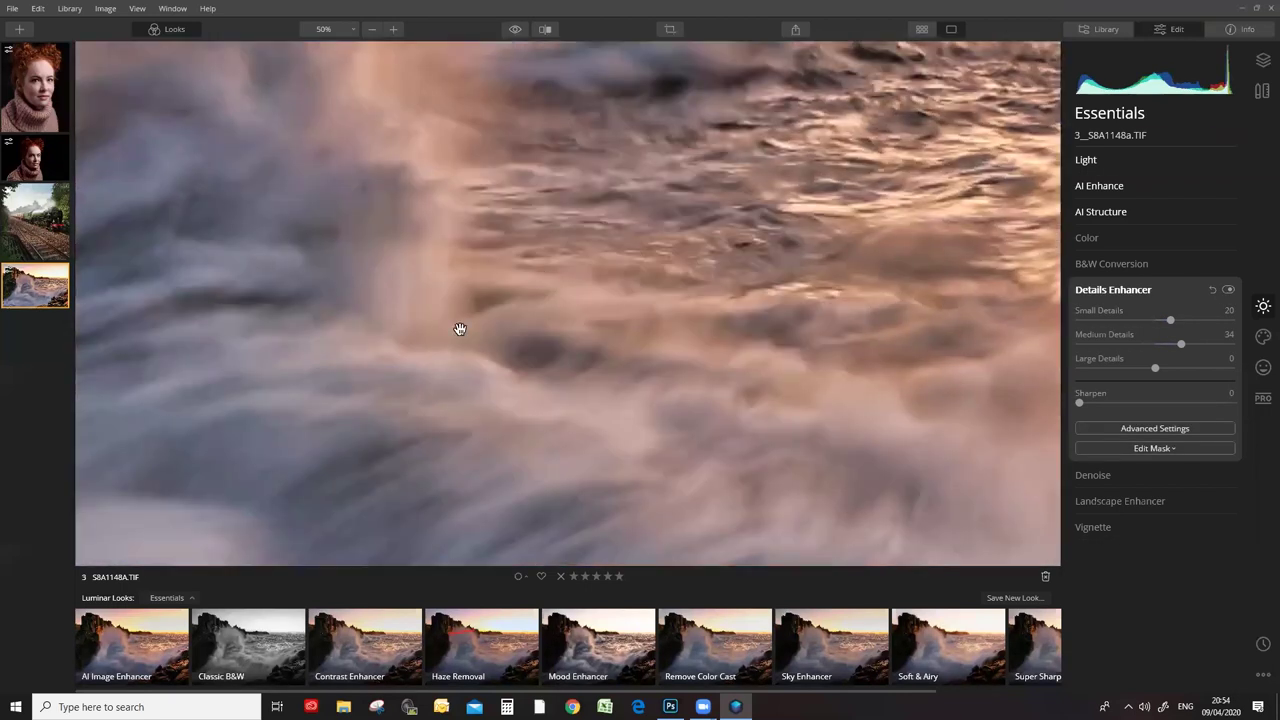
click(517, 294)
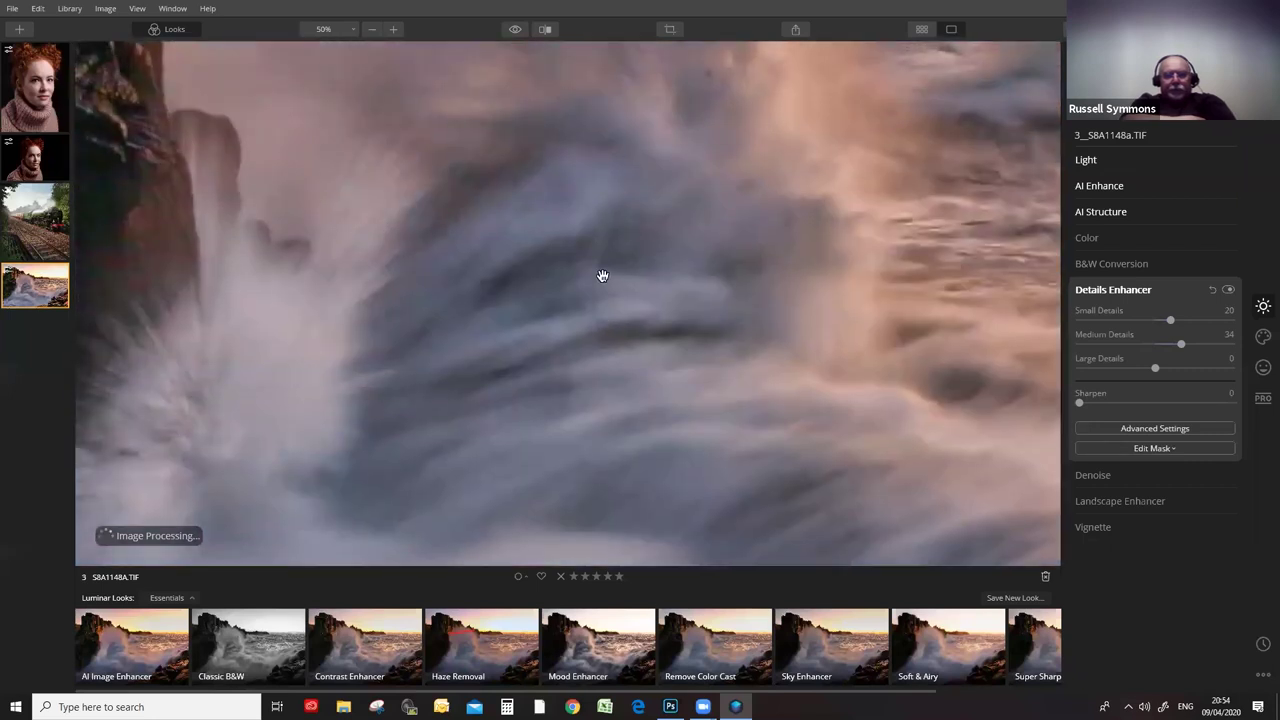
click(373, 30)
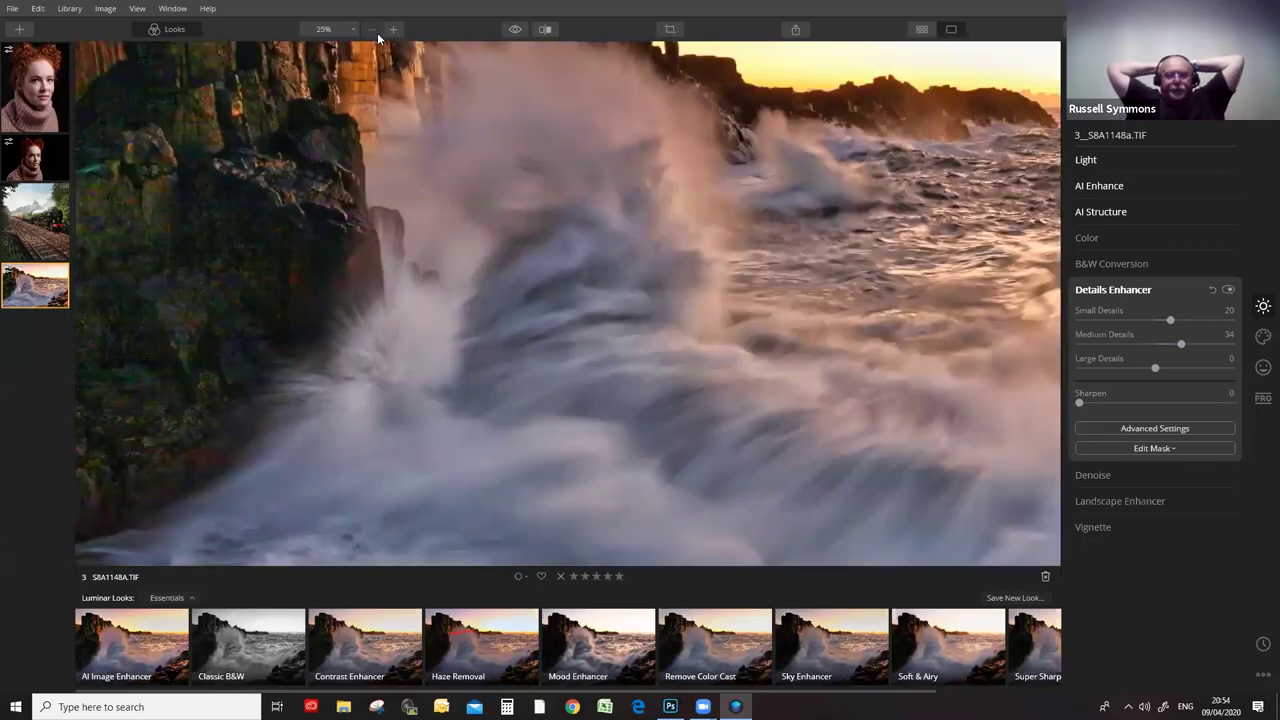
click(352, 31)
click(340, 43)
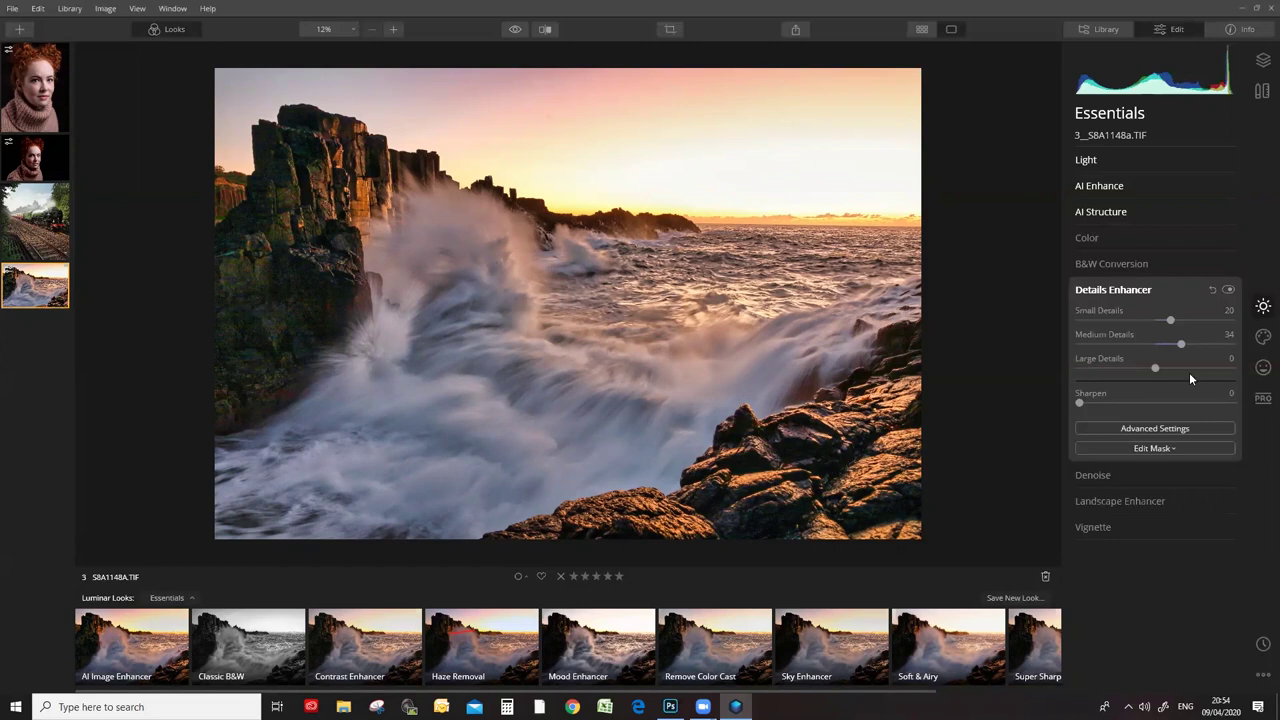
Set Color Denoise to 100 in the Denoise adjustment.
click(1122, 292)
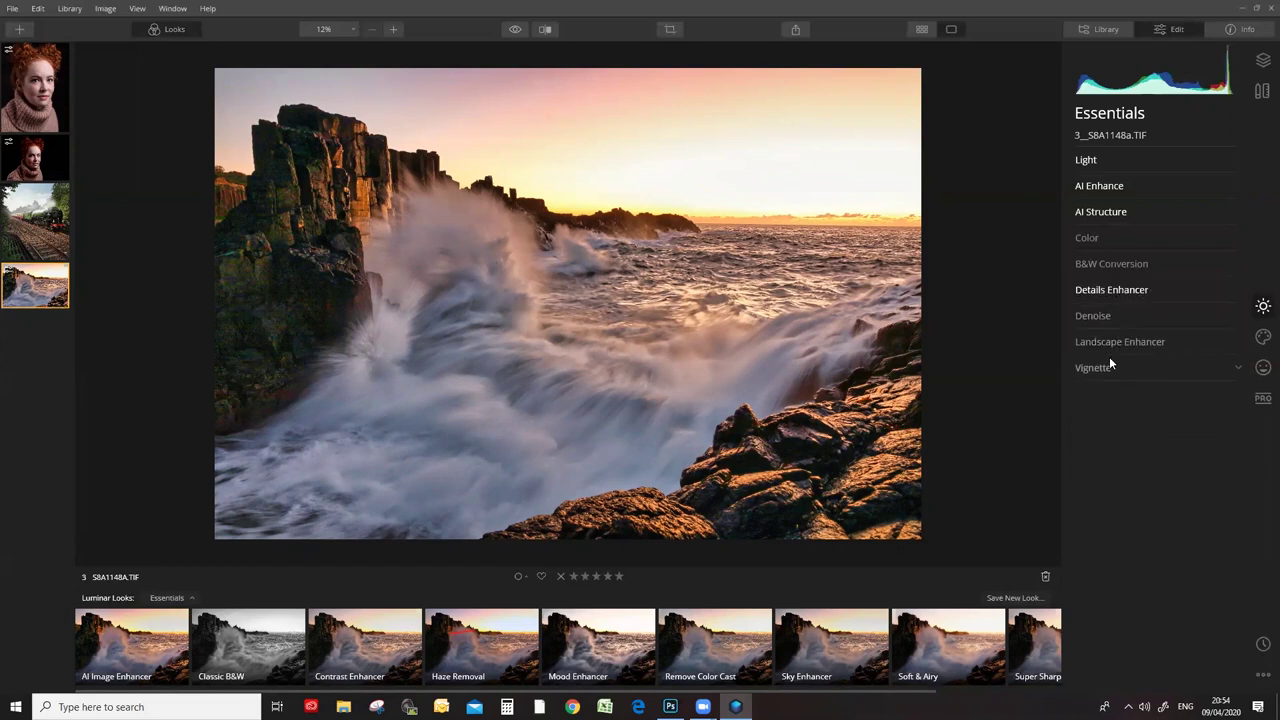
click(1104, 317)
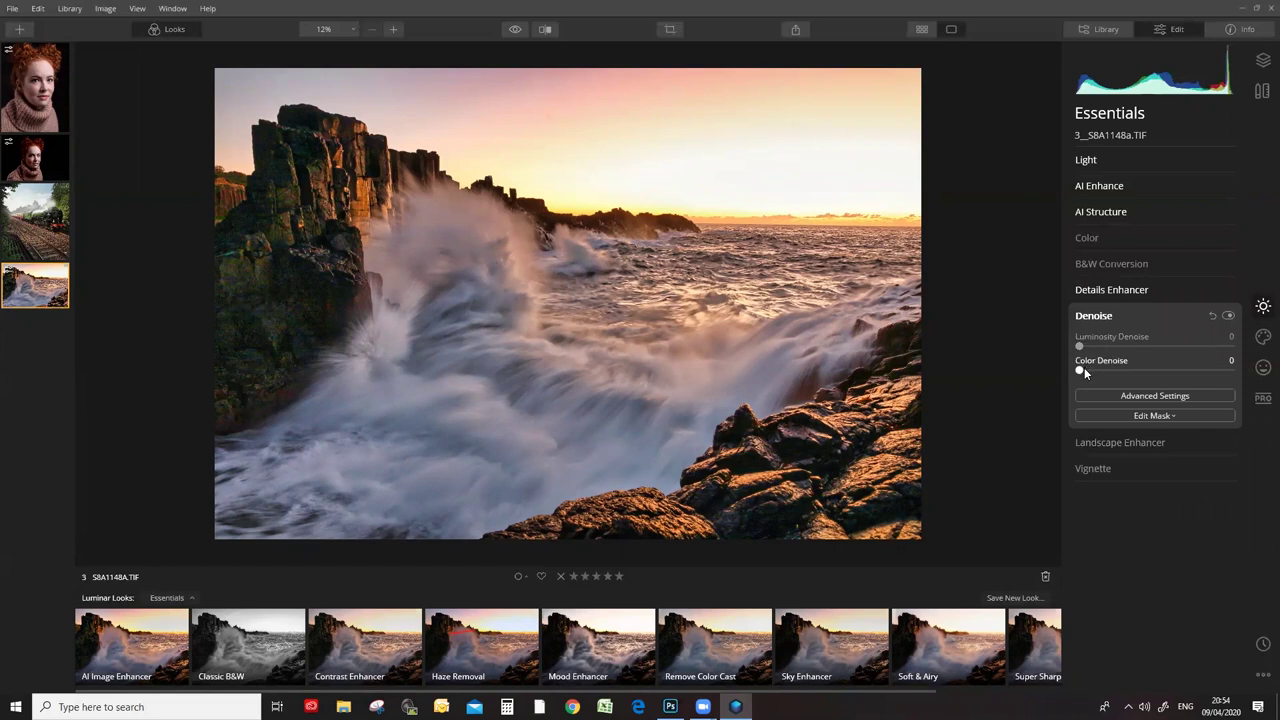
drag(1082, 369, 1232, 371)
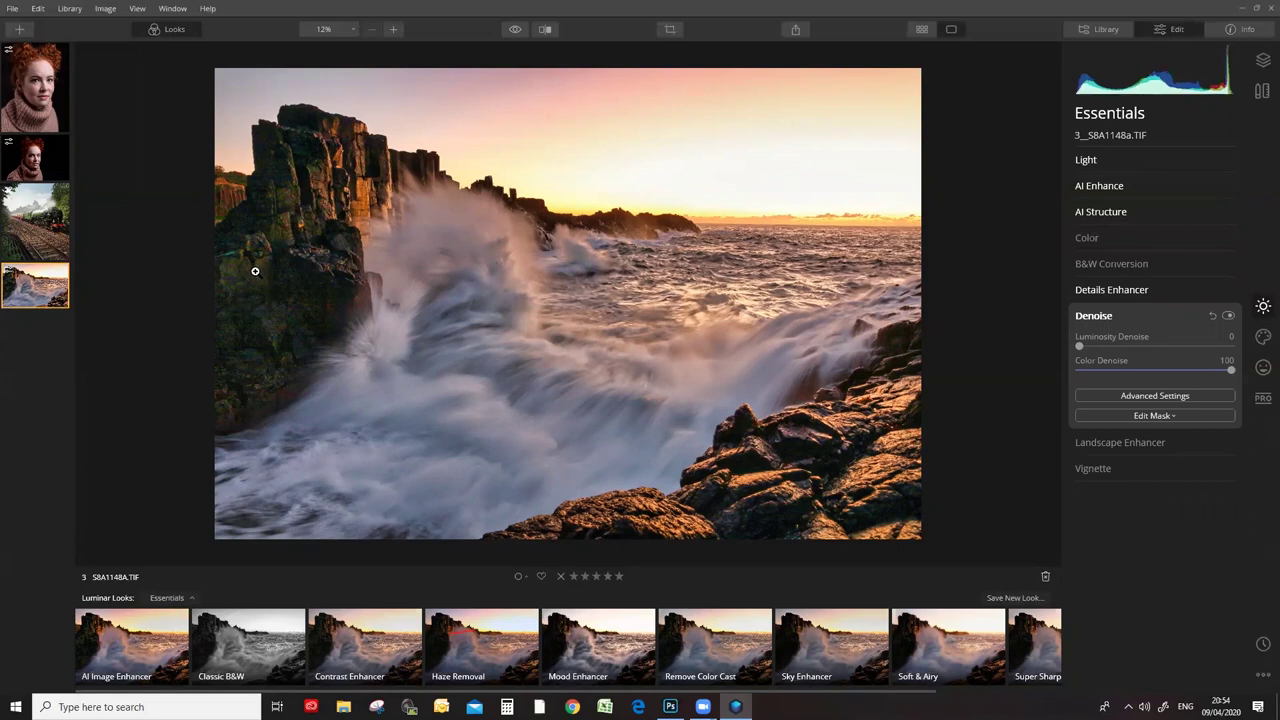
Examine the dark cliff at 50% and 25% for colour noise, and compare the whole edited photo with the original.
click(393, 29)
click(393, 29)
drag(263, 277, 971, 271)
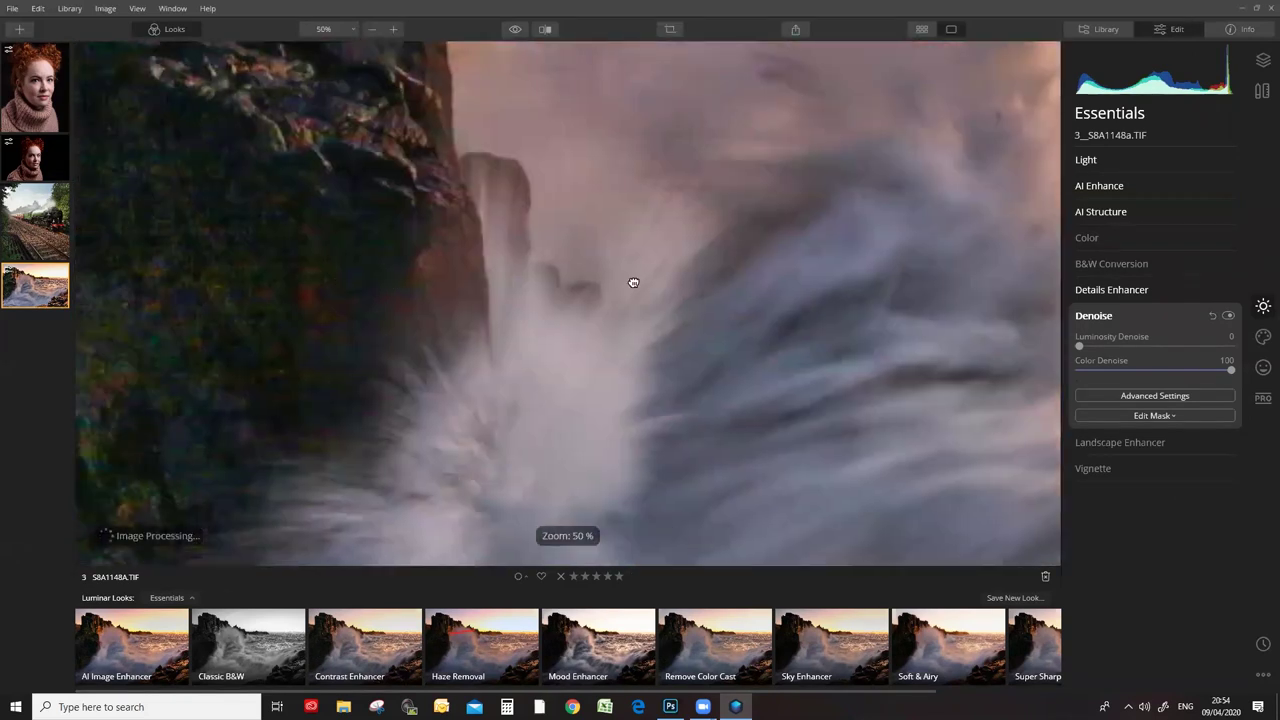
drag(633, 283, 820, 291)
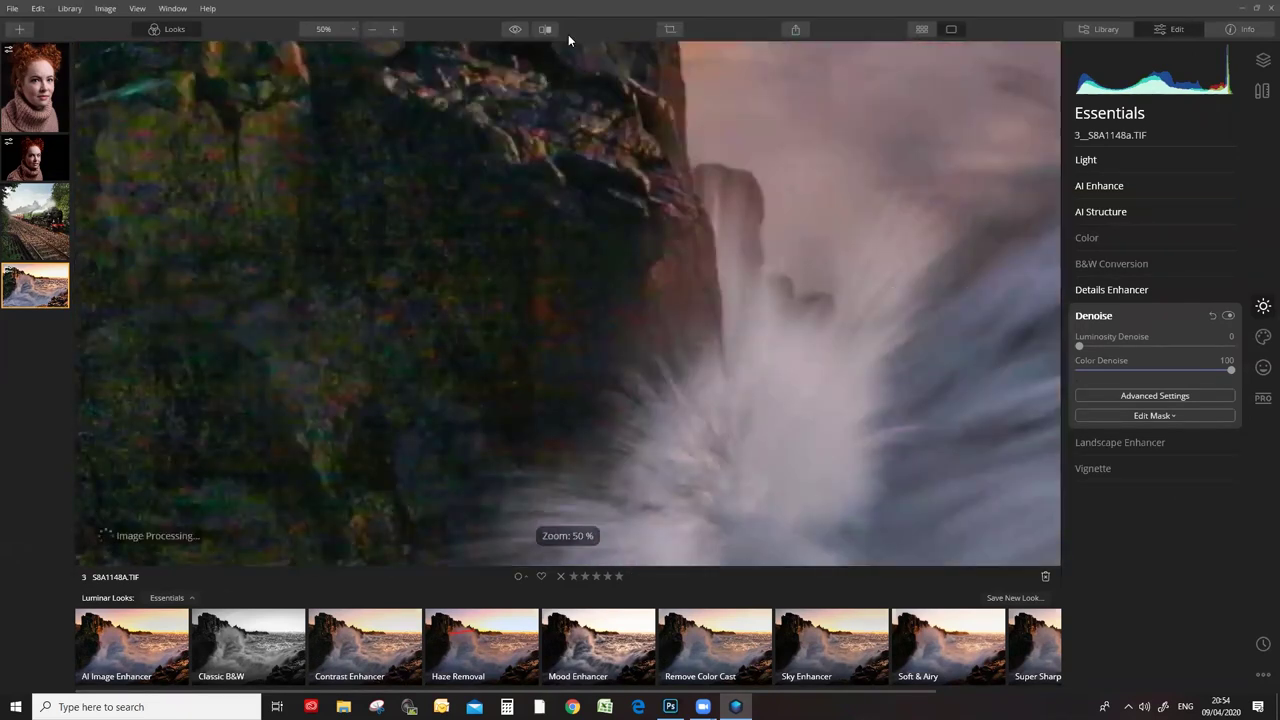
click(372, 27)
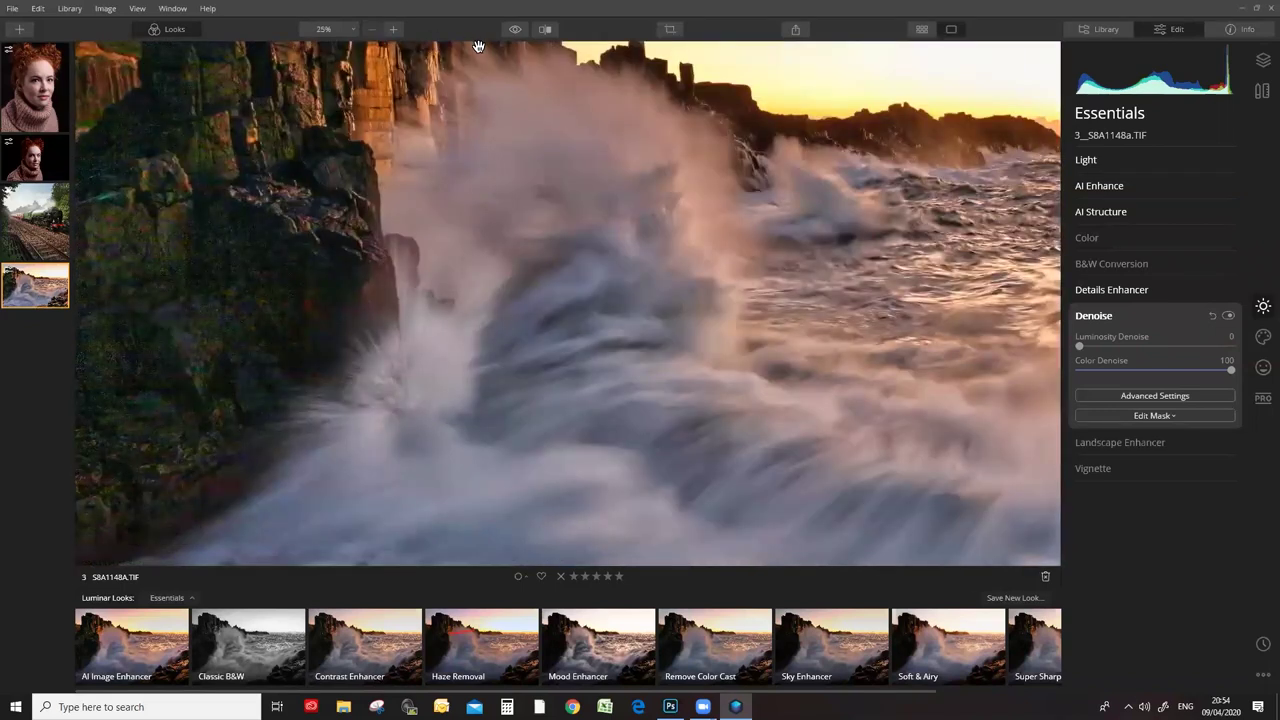
drag(344, 88, 377, 297)
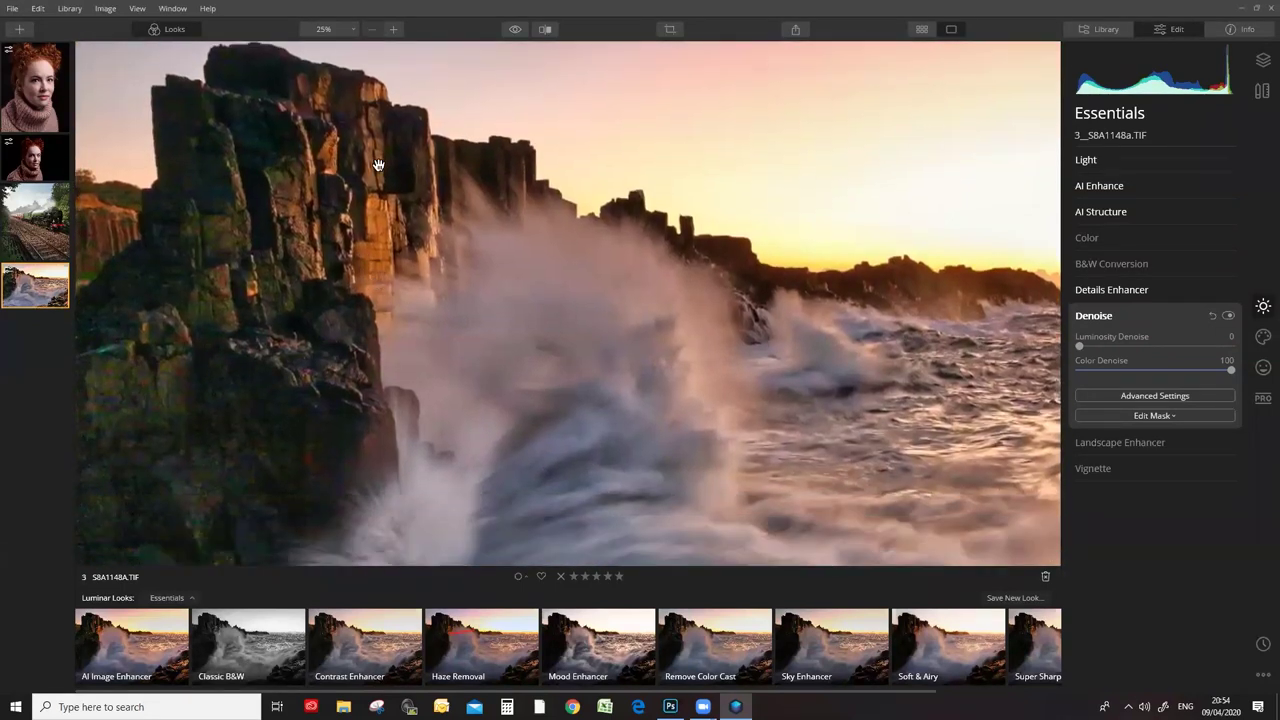
click(353, 29)
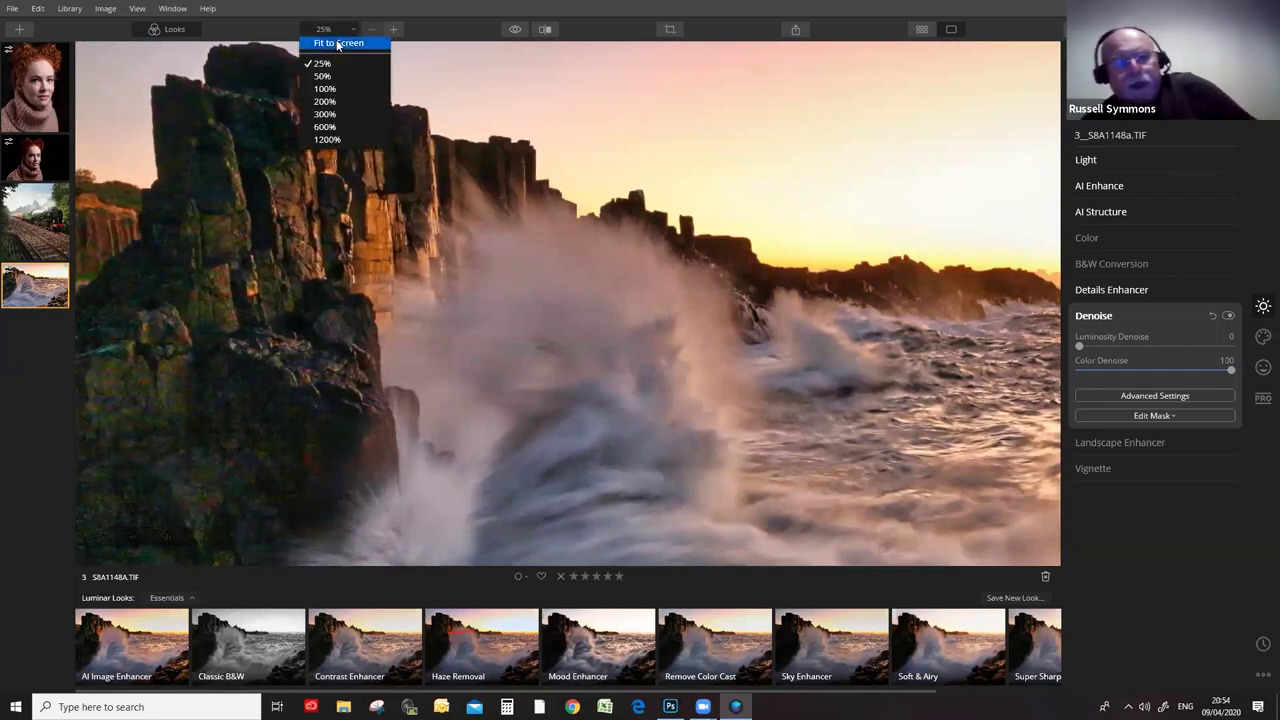
click(338, 43)
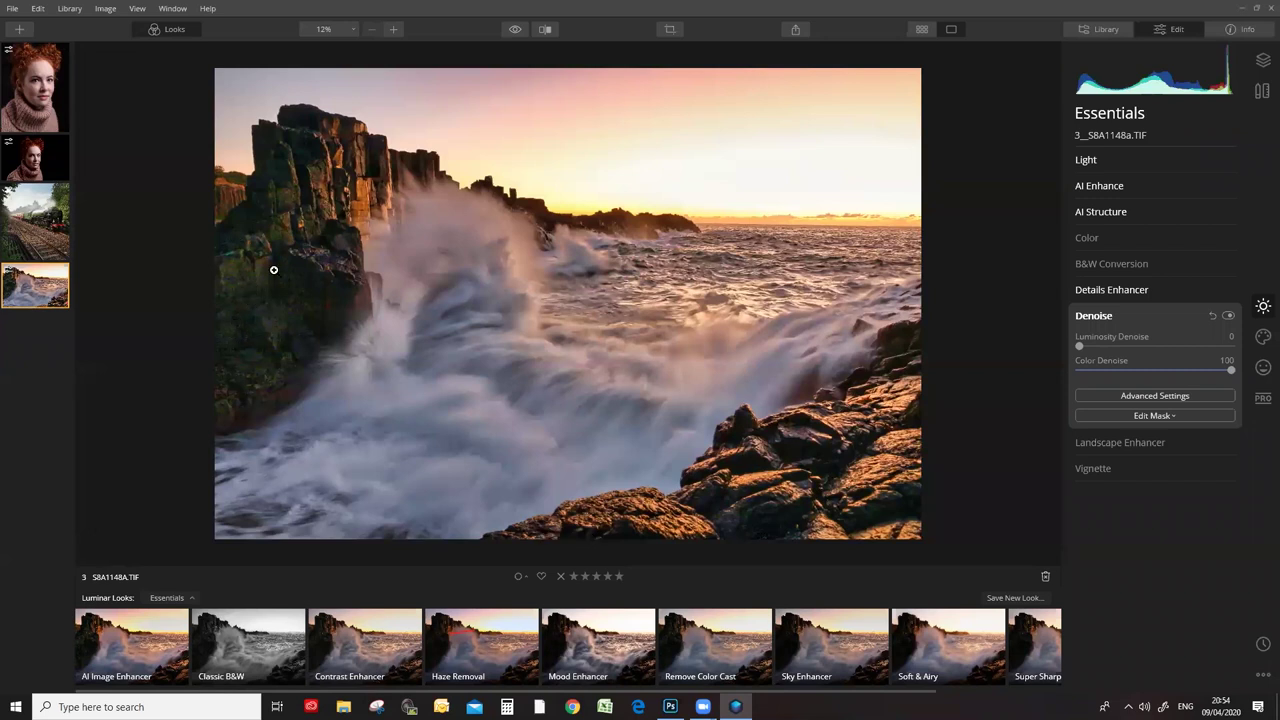
click(514, 30)
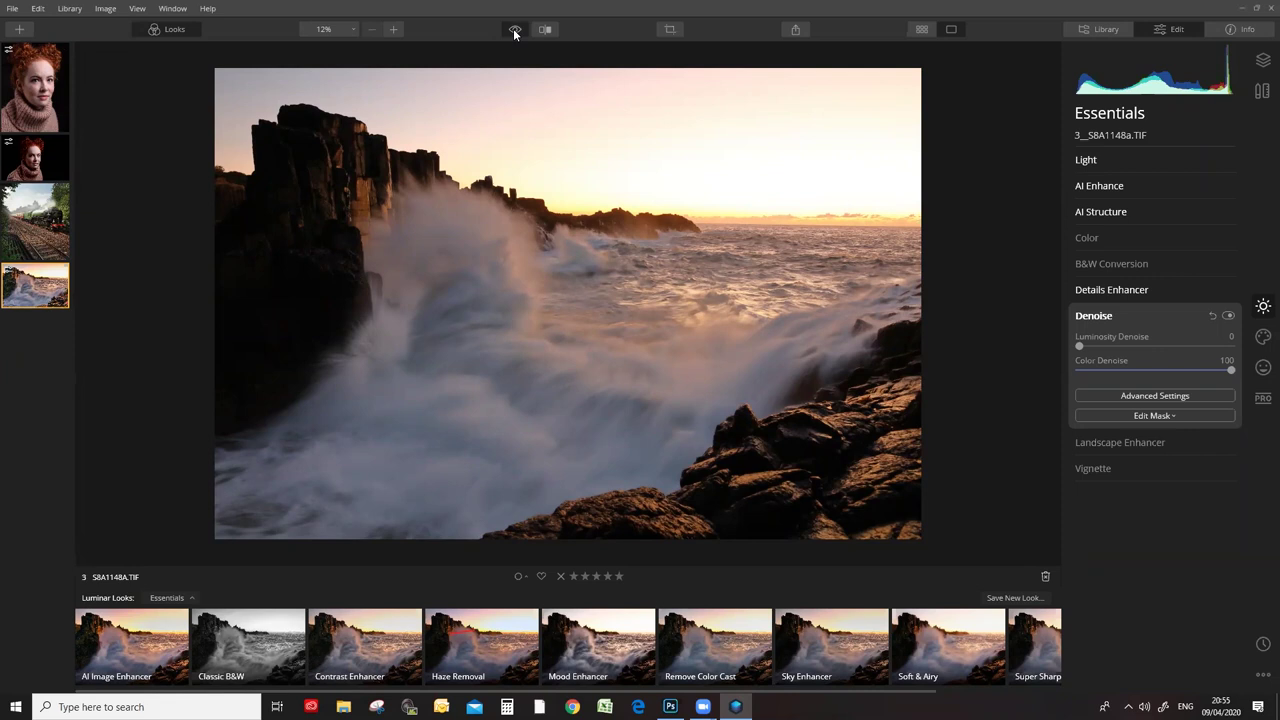
click(514, 33)
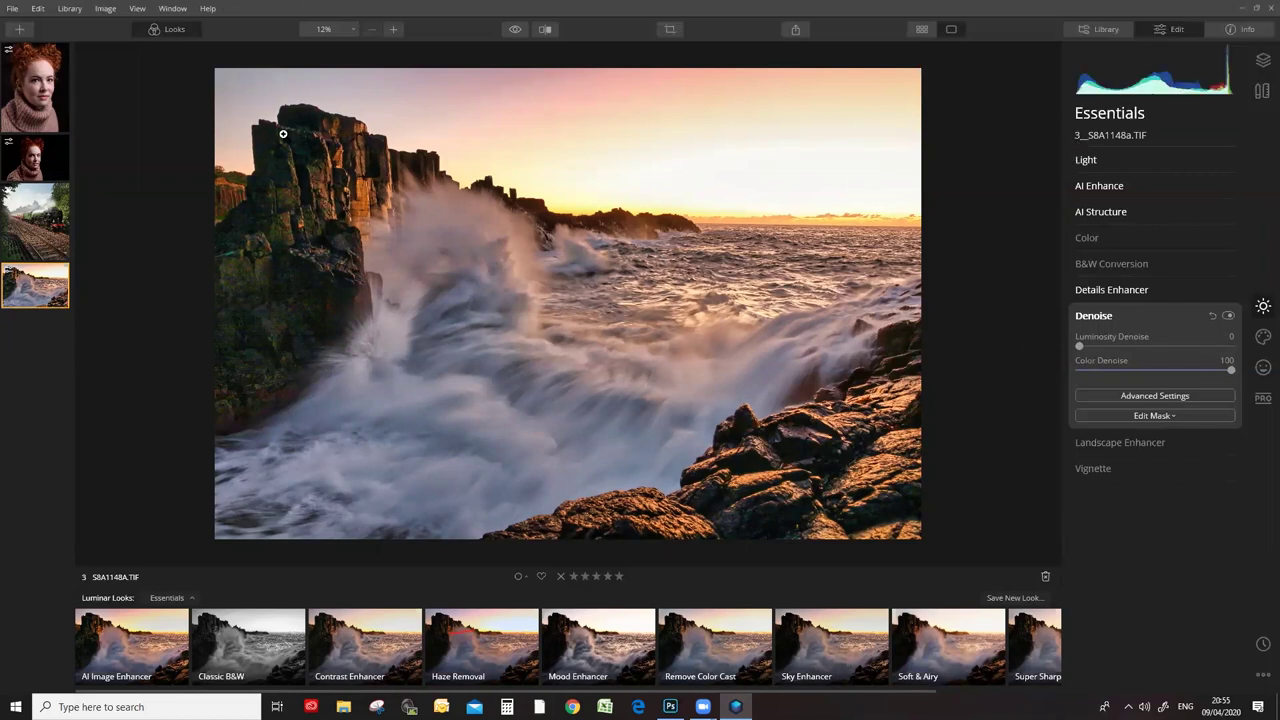
Replace the sky with the custom image 3_IMG_4595.TIF and set Horizon Position to -100.
click(1263, 336)
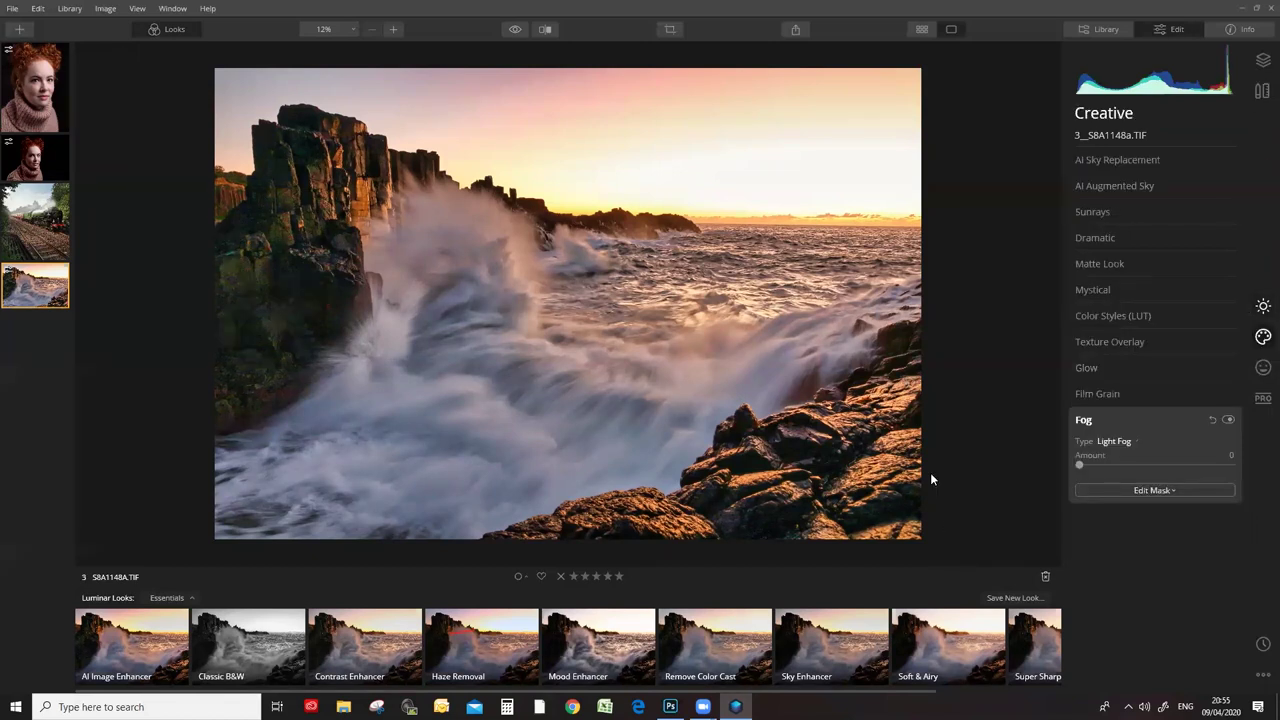
click(1102, 159)
click(1150, 190)
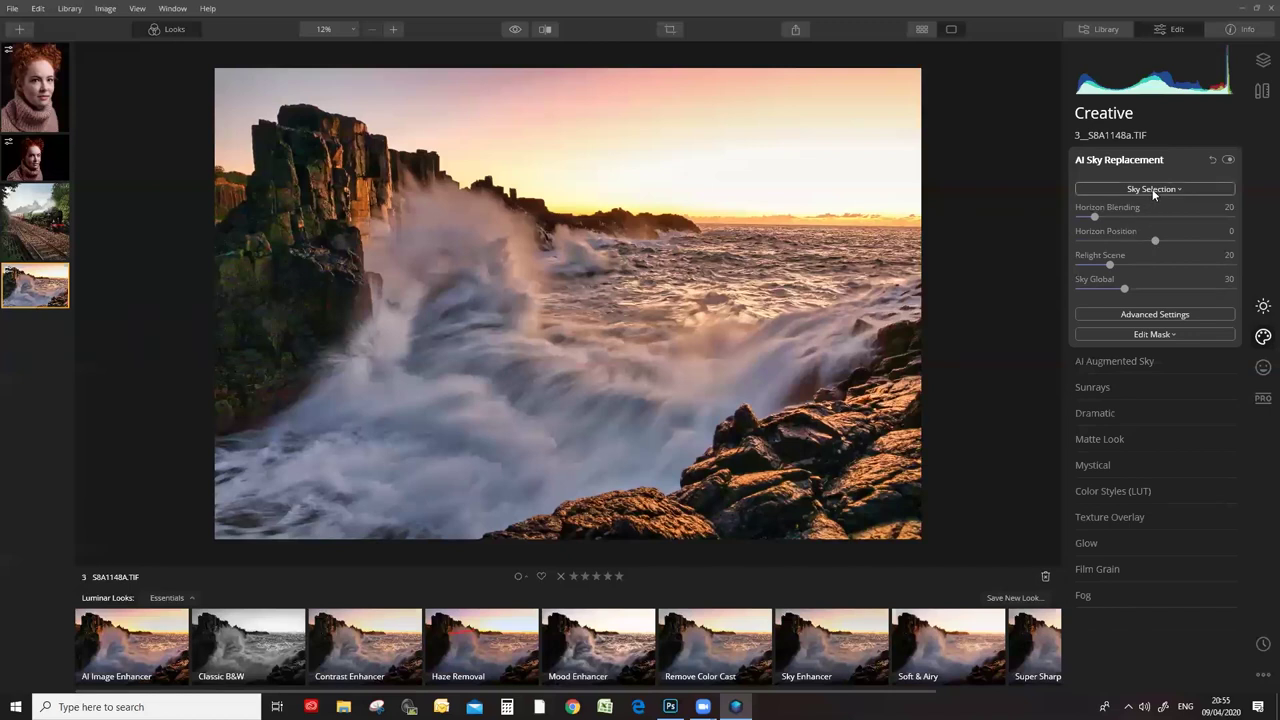
click(1115, 630)
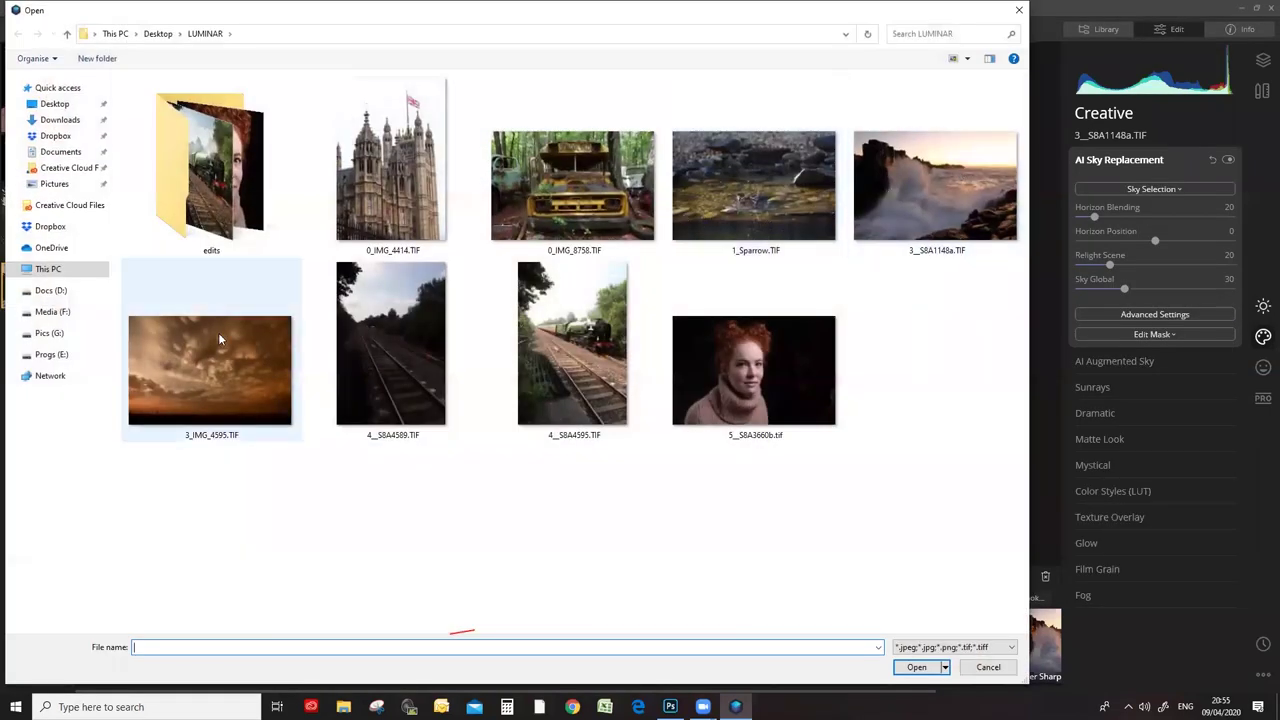
click(204, 377)
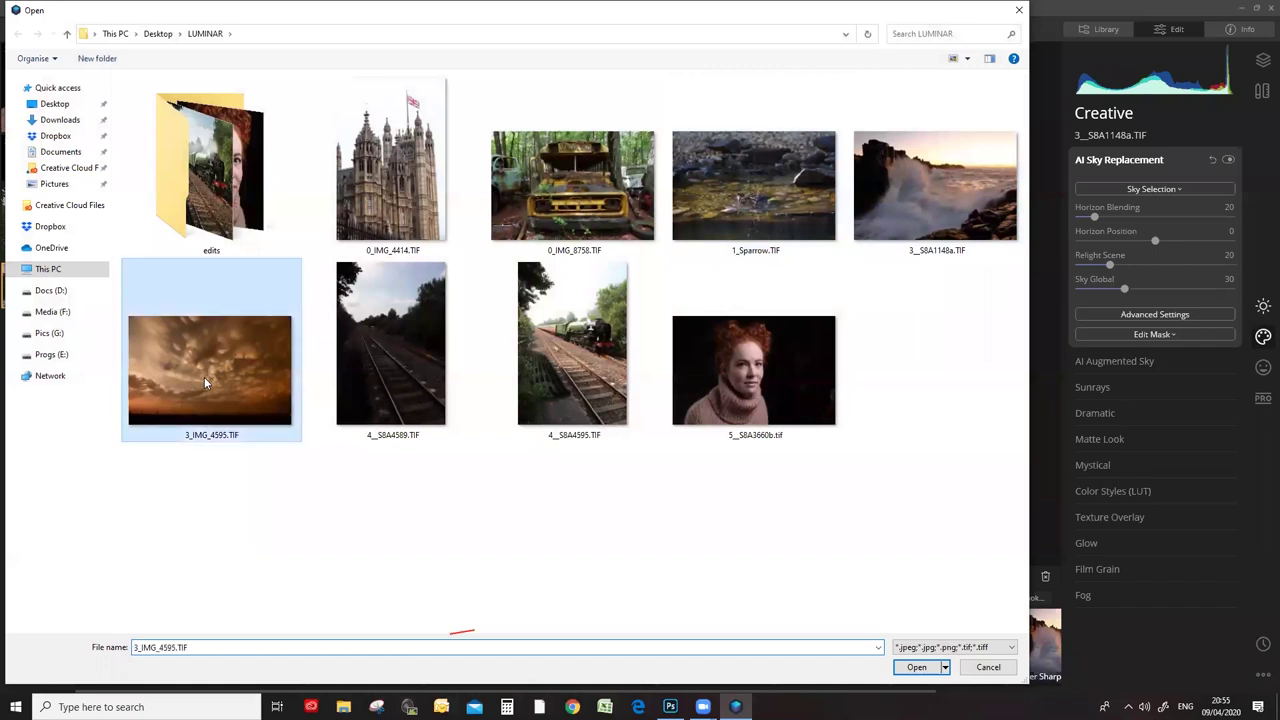
click(917, 667)
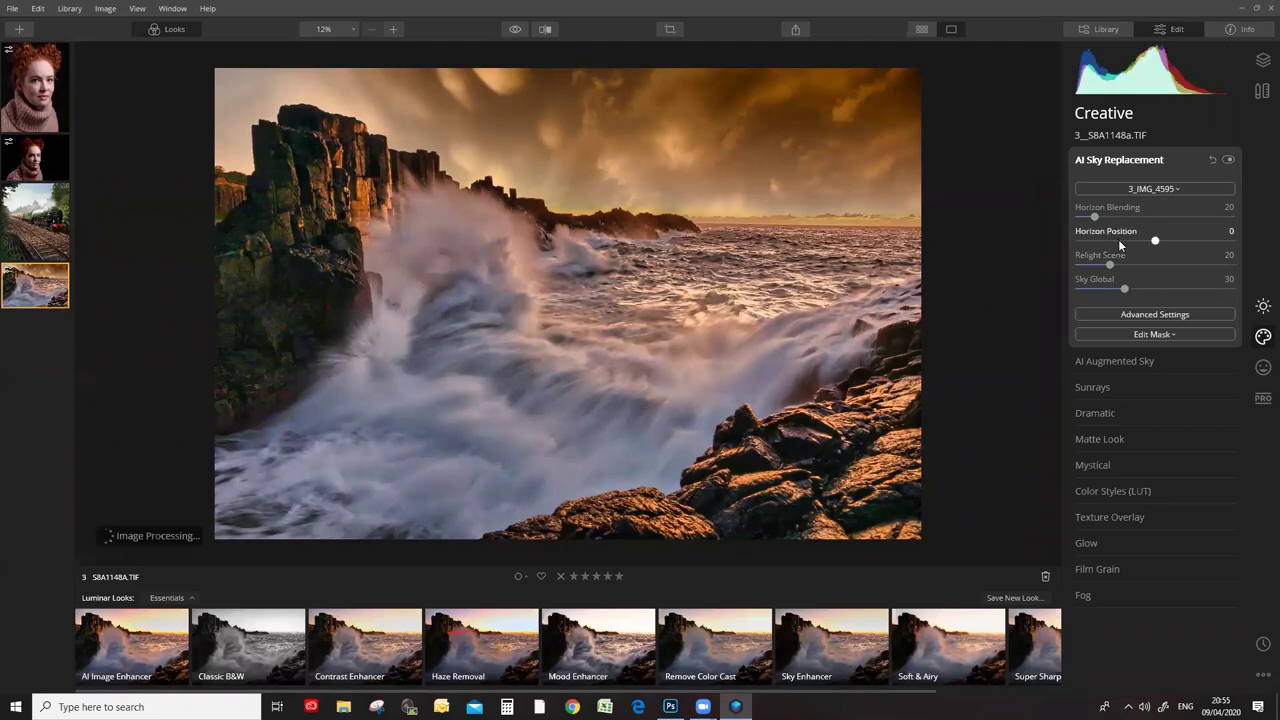
drag(1152, 240, 1078, 238)
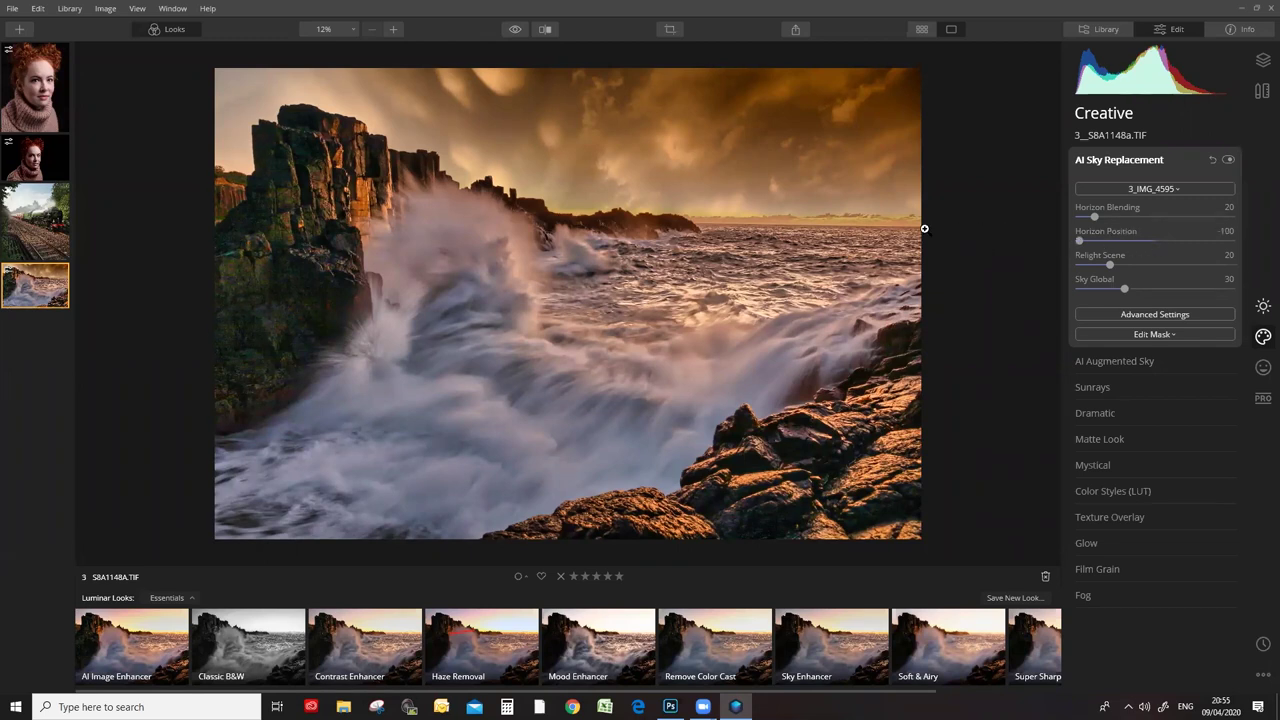
Examine the replaced sky, headland and horizon at 50% for blending quality, and return to the whole photo.
click(393, 29)
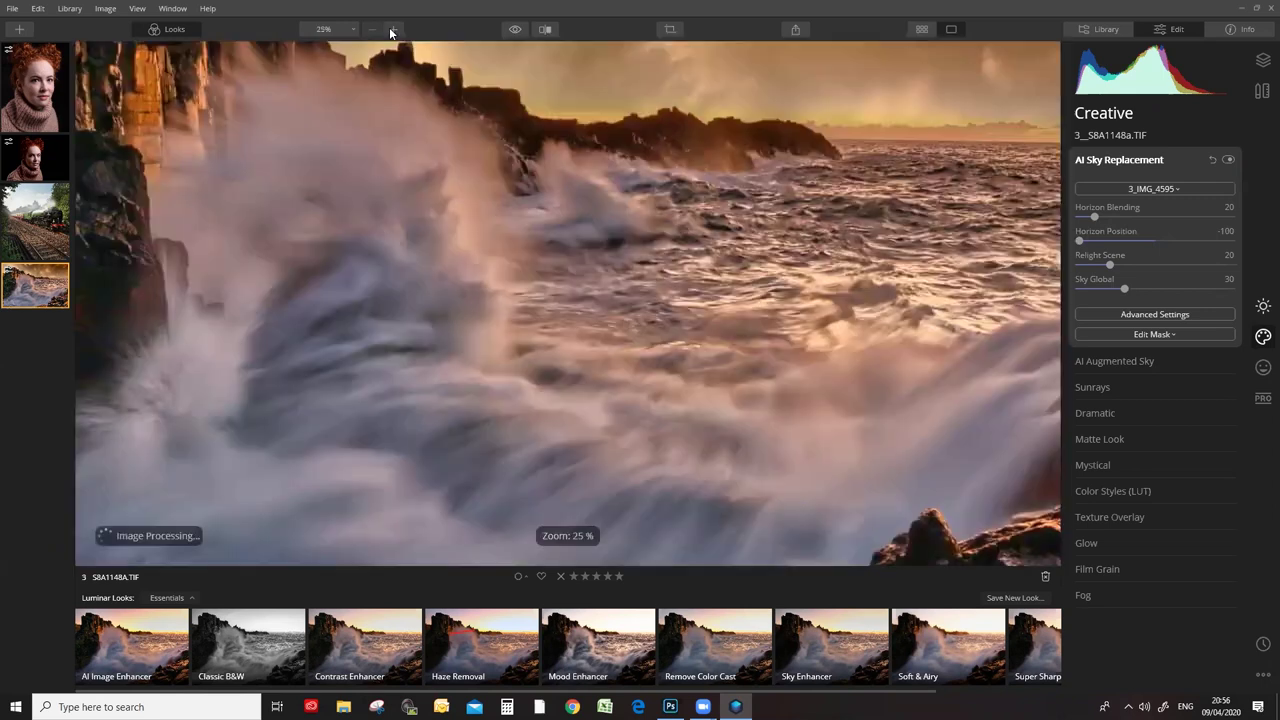
click(393, 29)
scroll(792, 262, up, 8)
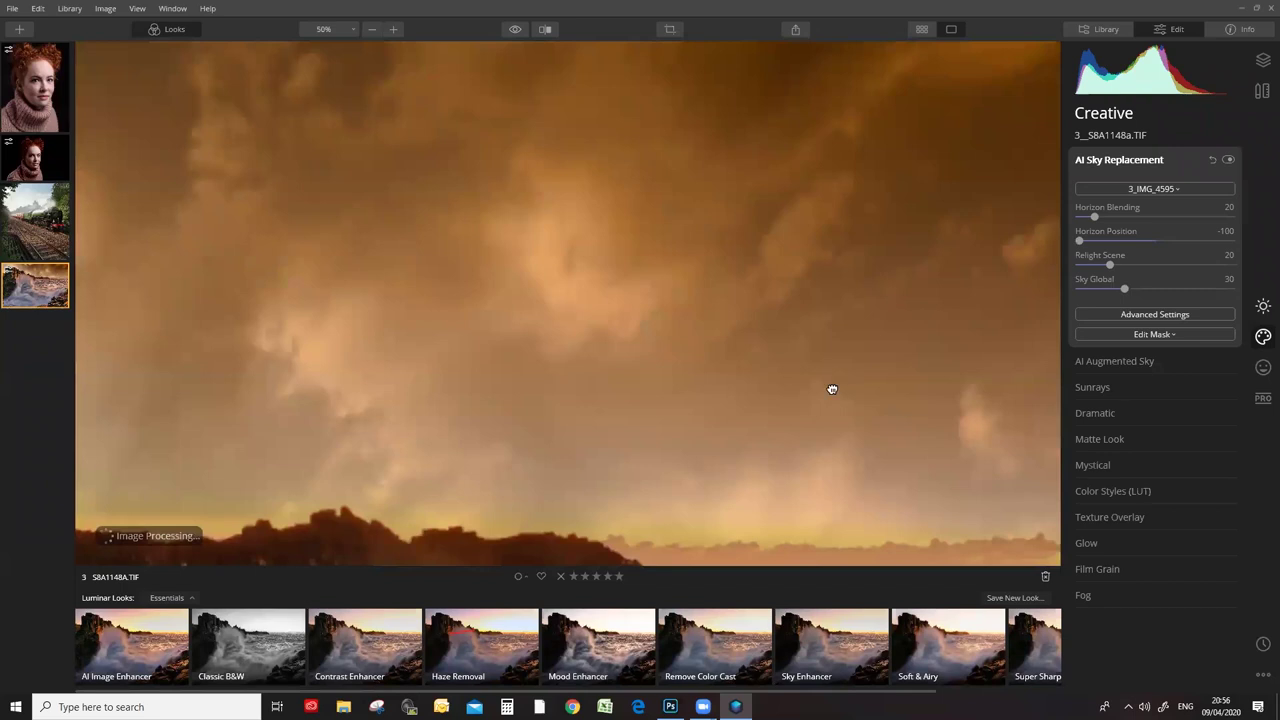
scroll(831, 389, down, 5)
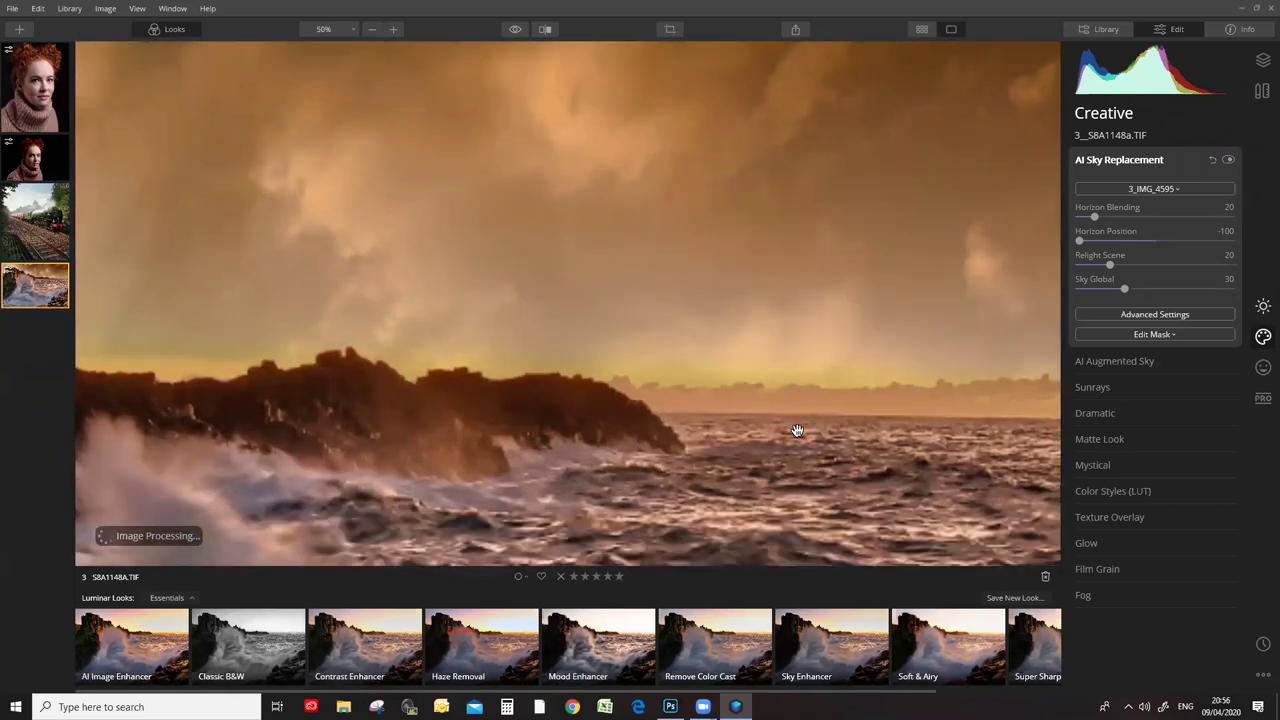
scroll(790, 424, right, 5)
scroll(790, 424, down, 2)
scroll(650, 375, right, 5)
scroll(670, 340, down, 2)
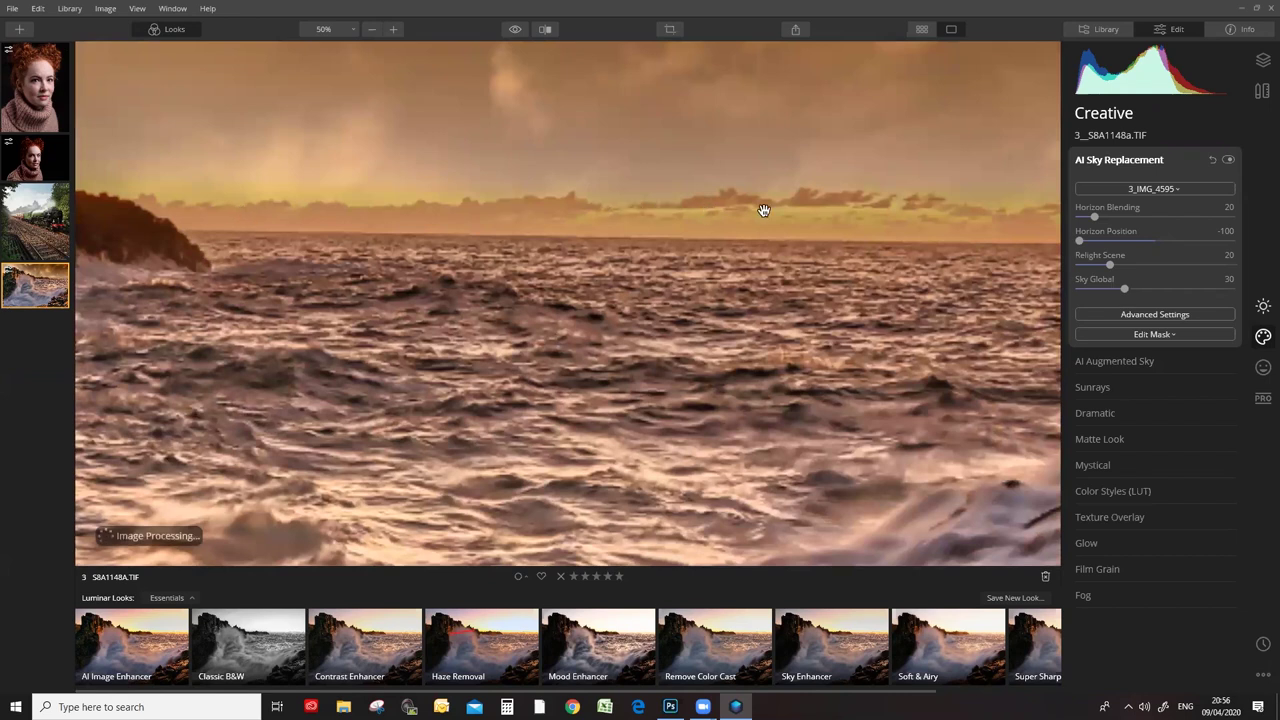
scroll(860, 300, up, 2)
scroll(860, 300, up, 3)
scroll(860, 300, right, 2)
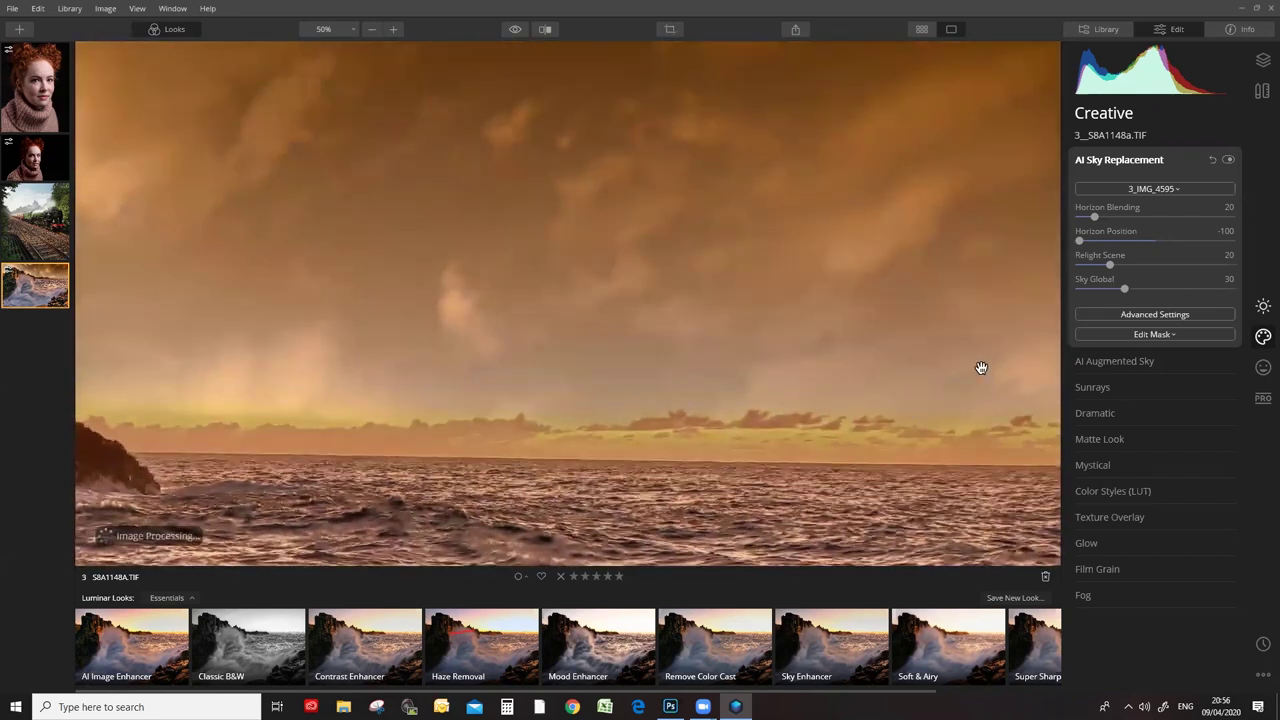
click(371, 29)
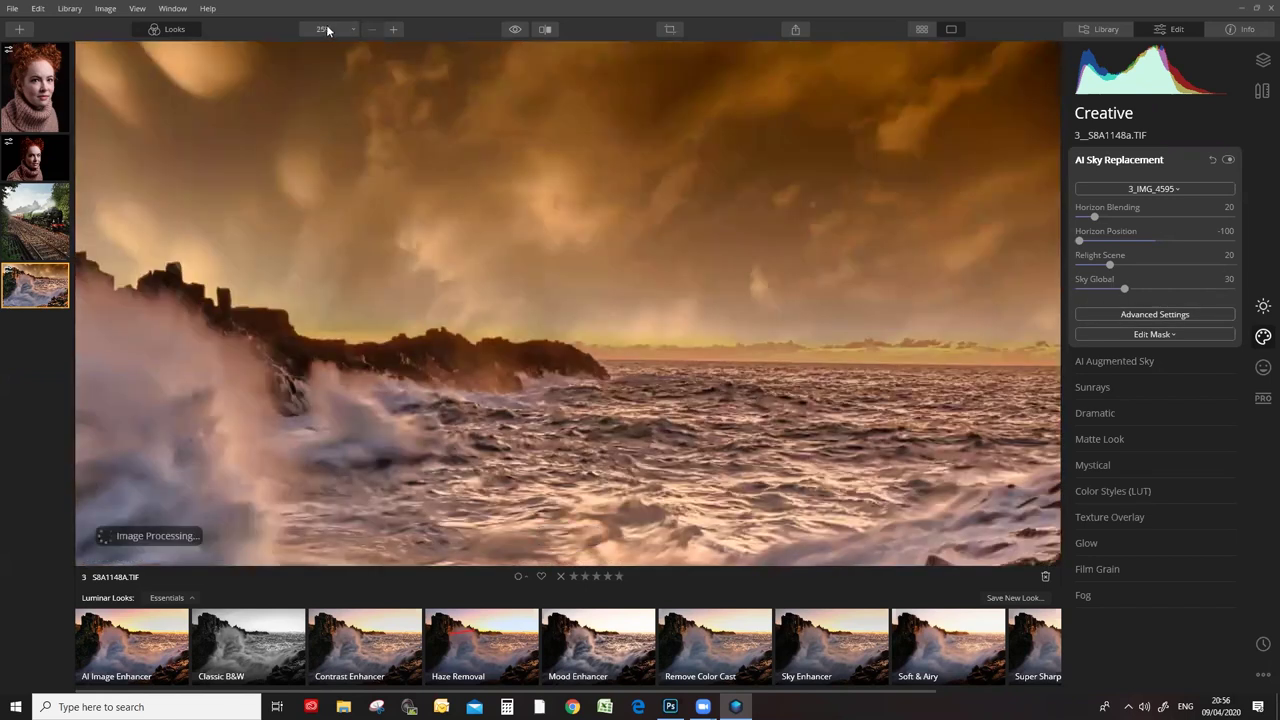
click(323, 29)
click(322, 43)
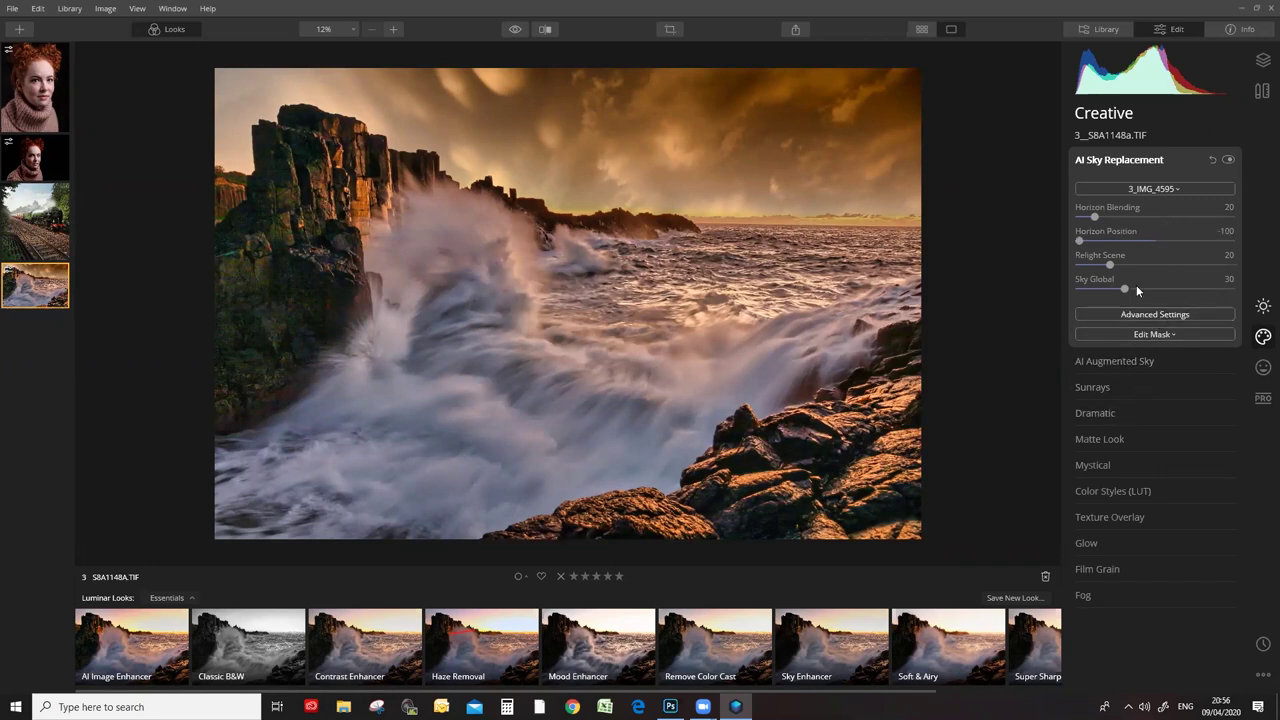
Try to erase the sky replacement along the sea horizon with a size 28 mask brush, and compare it switched off and on.
click(1155, 334)
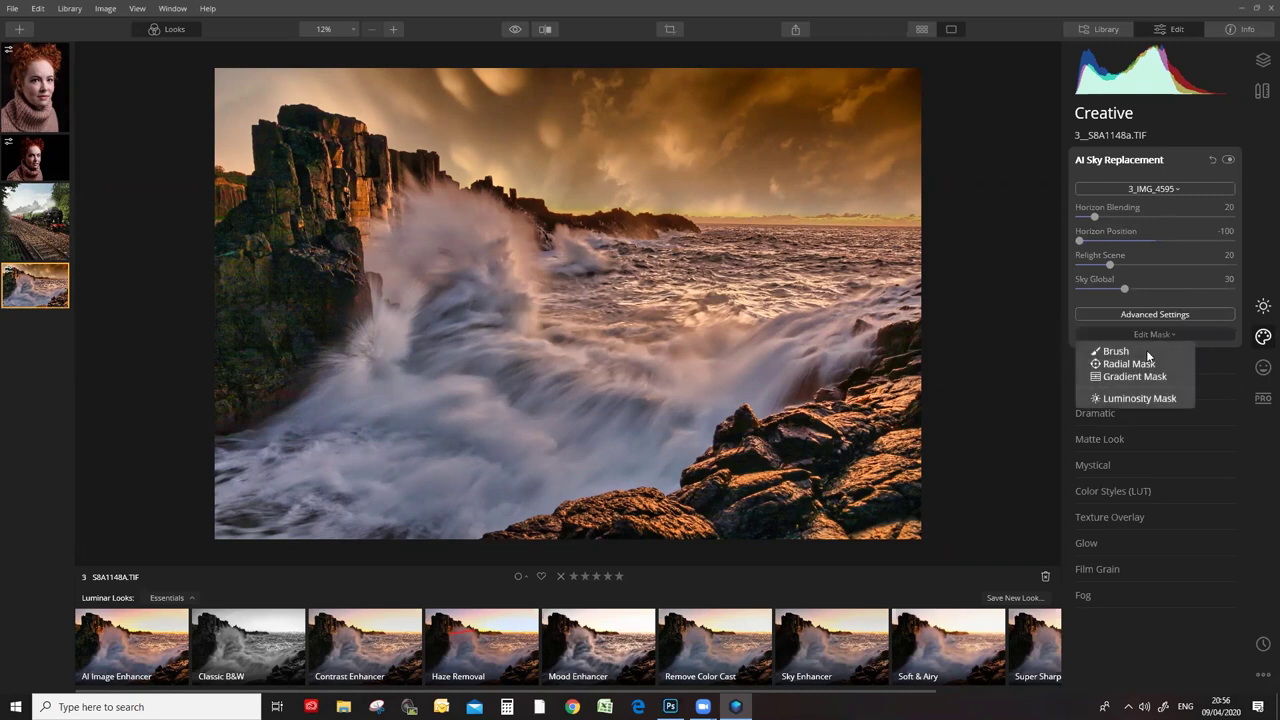
click(1112, 351)
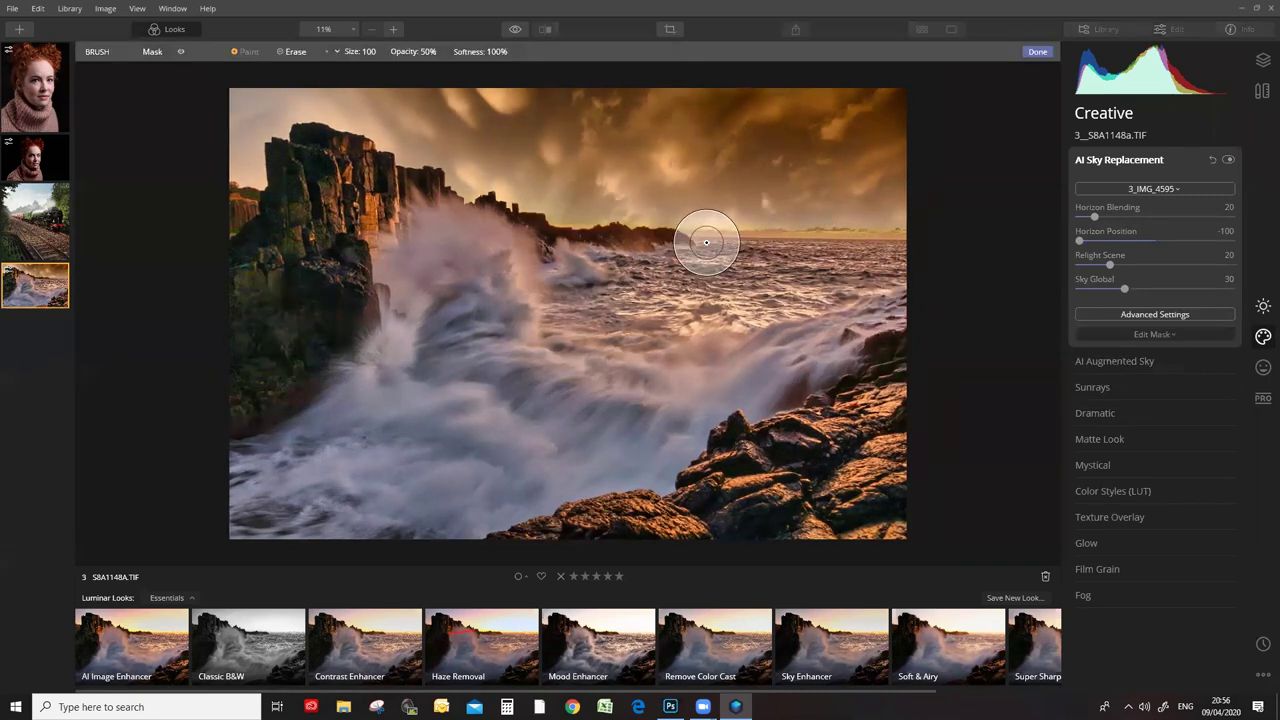
key(bracketleft)
key(bracketleft)
key(bracketleft)
key(bracketleft)
key(bracketleft)
key(bracketleft)
key(bracketleft)
key(bracketleft)
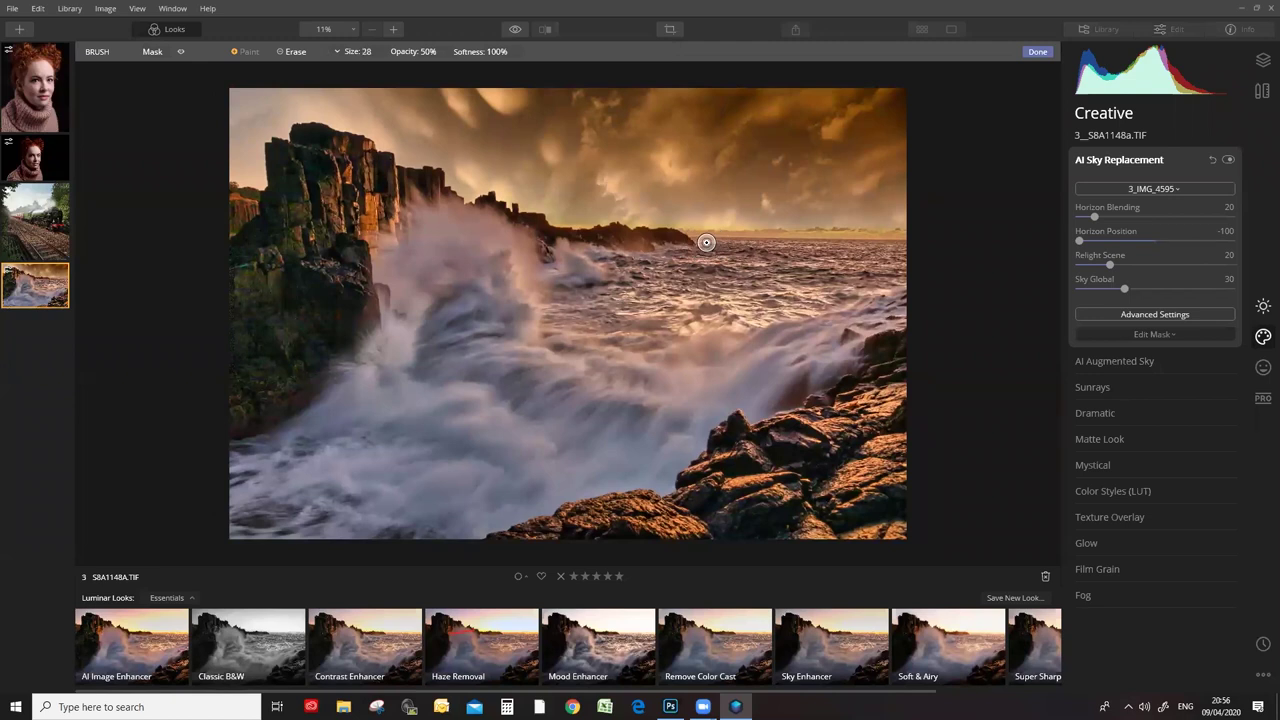
key(x)
mouse_move(702, 232)
mouse_down()
mouse_move(794, 233)
mouse_move(686, 226)
mouse_move(845, 229)
mouse_up()
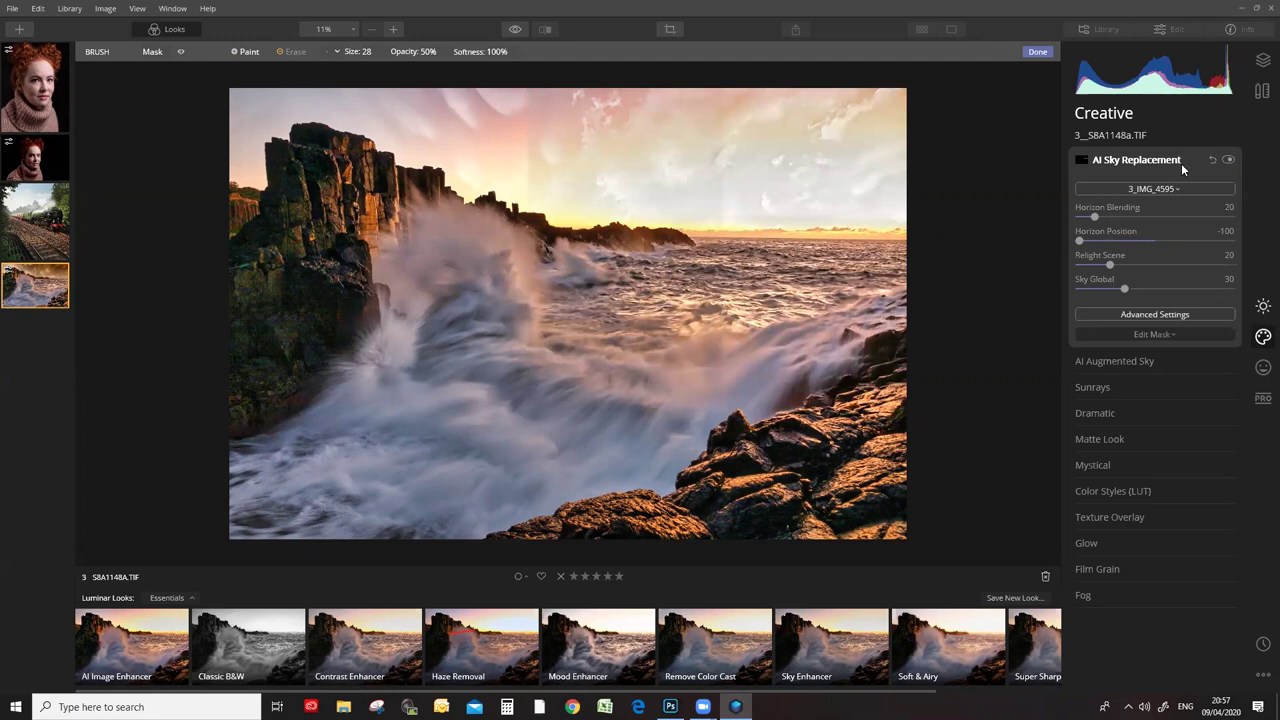
click(1229, 161)
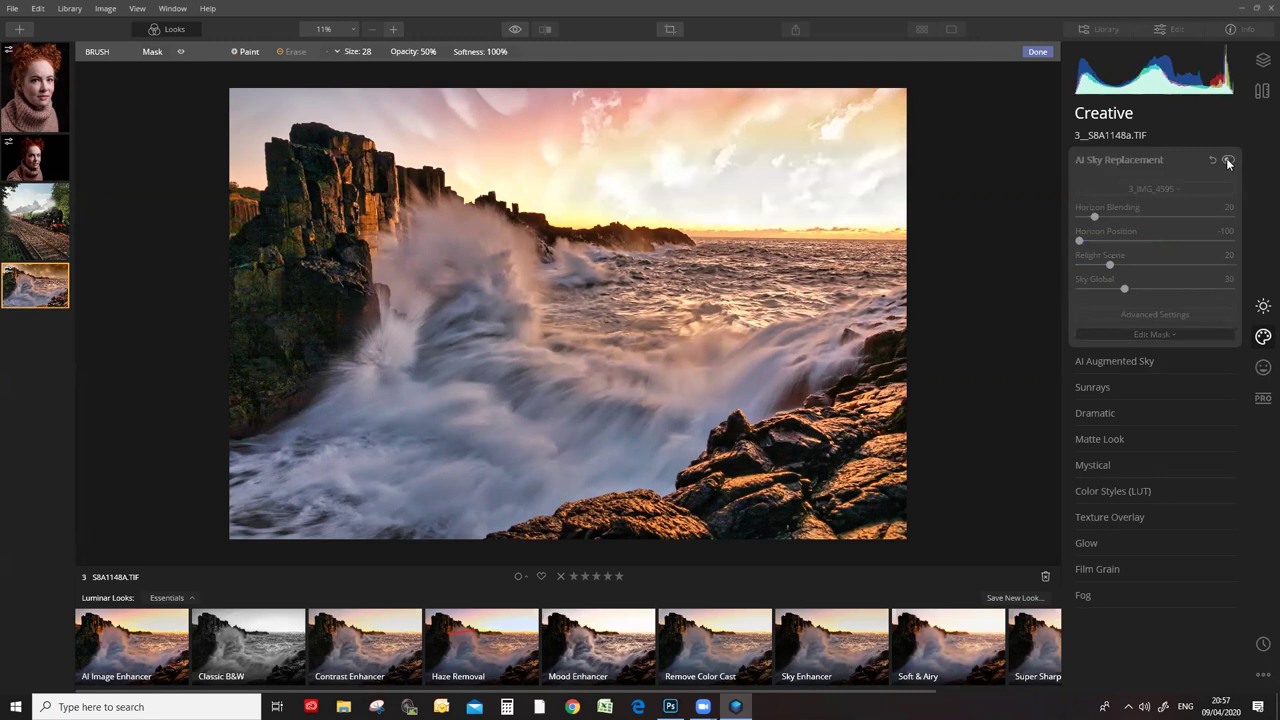
click(1227, 160)
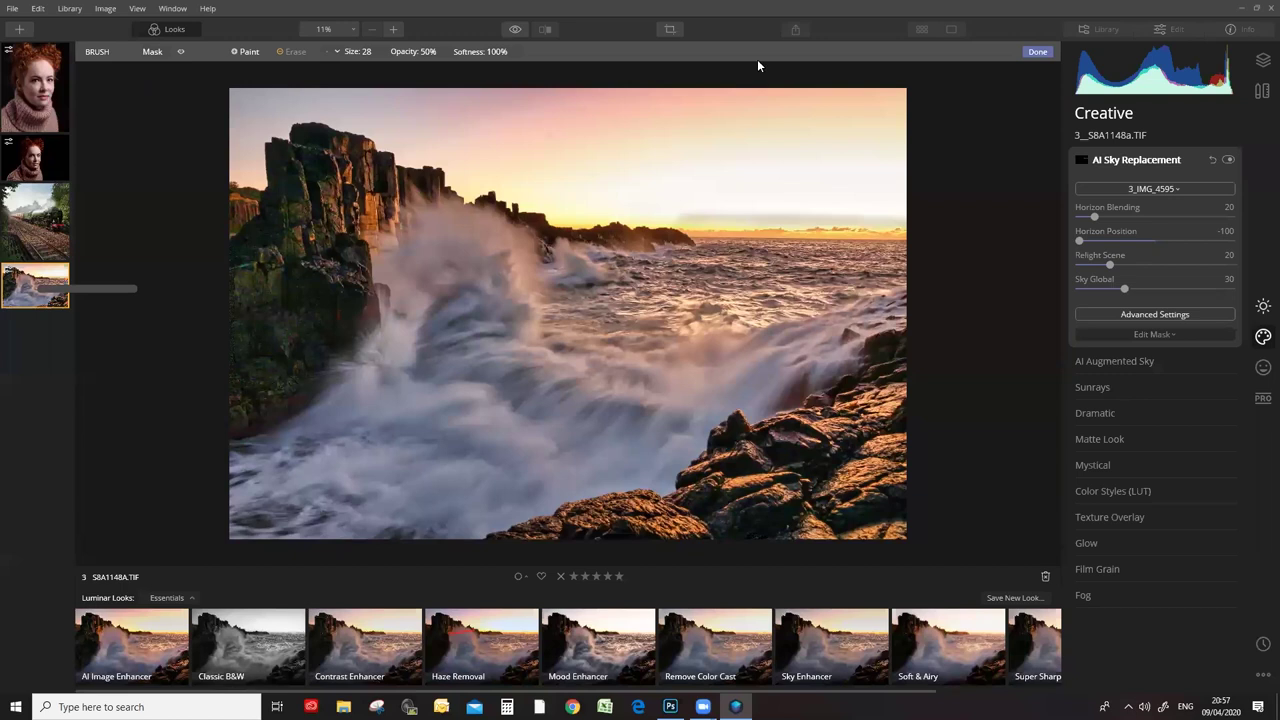
Restart the program and remove all four photos from Single Image Edits.
click(1268, 8)
click(278, 268)
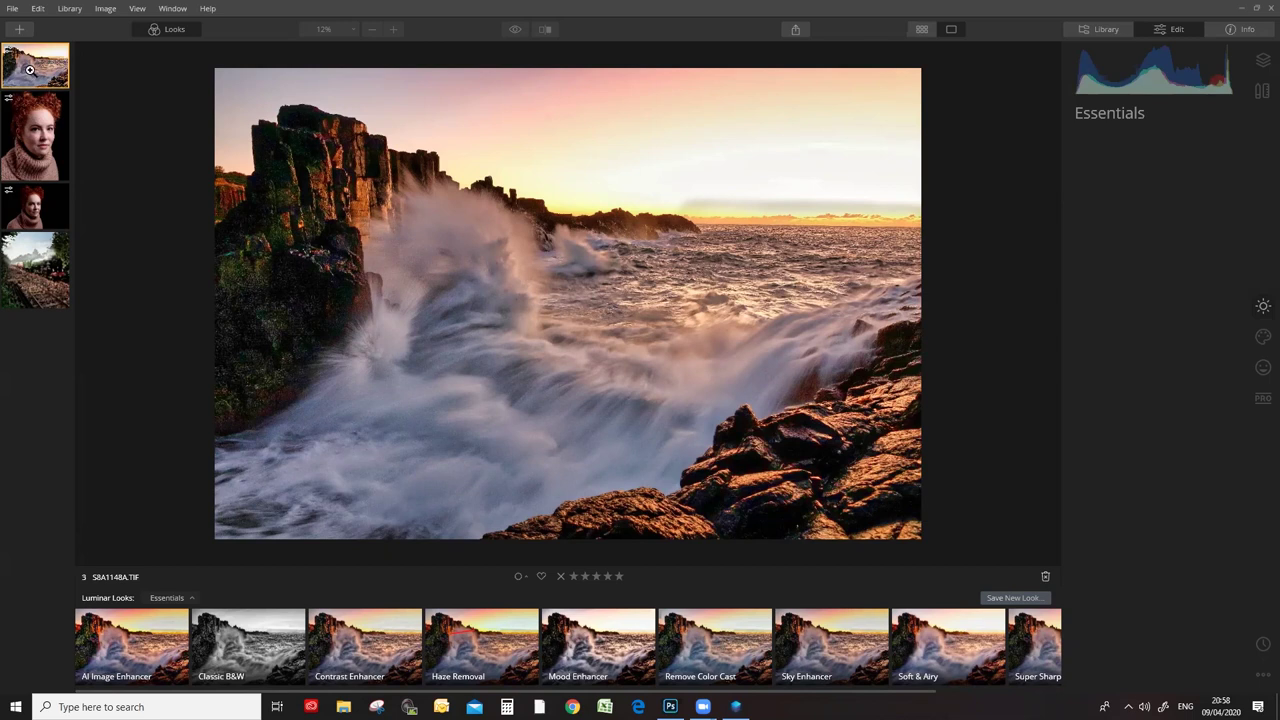
right_click(31, 70)
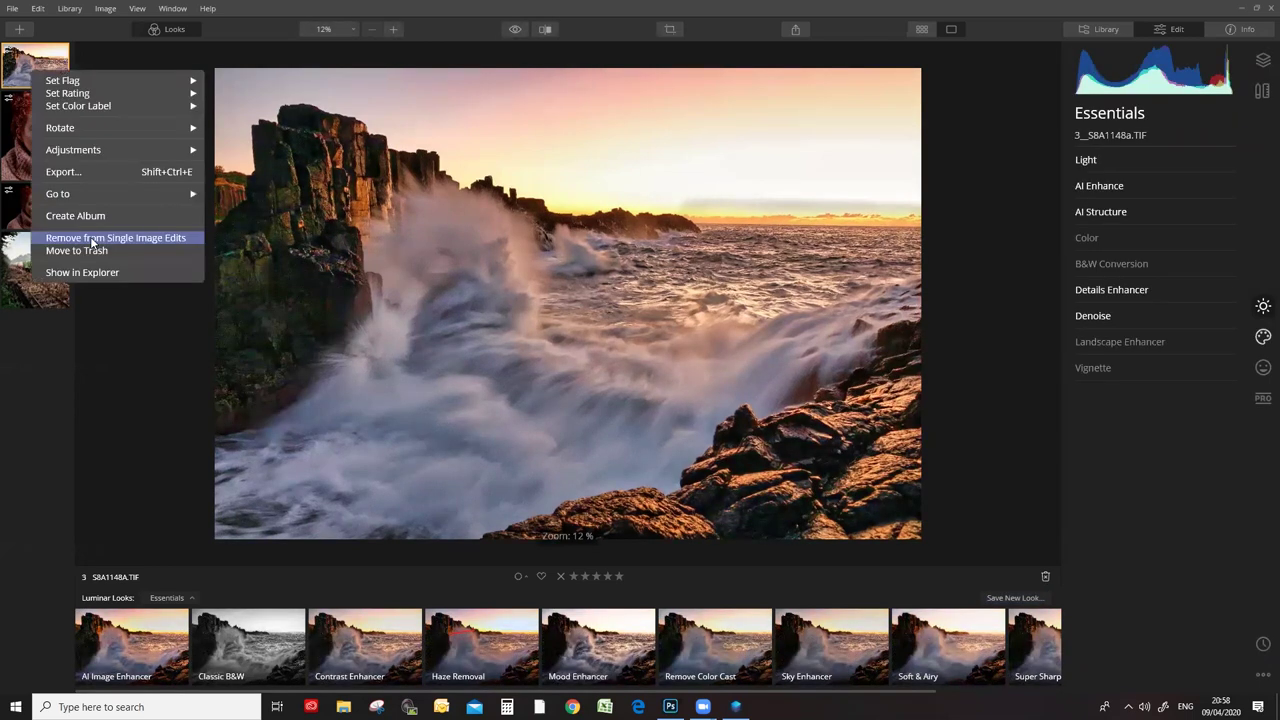
click(95, 250)
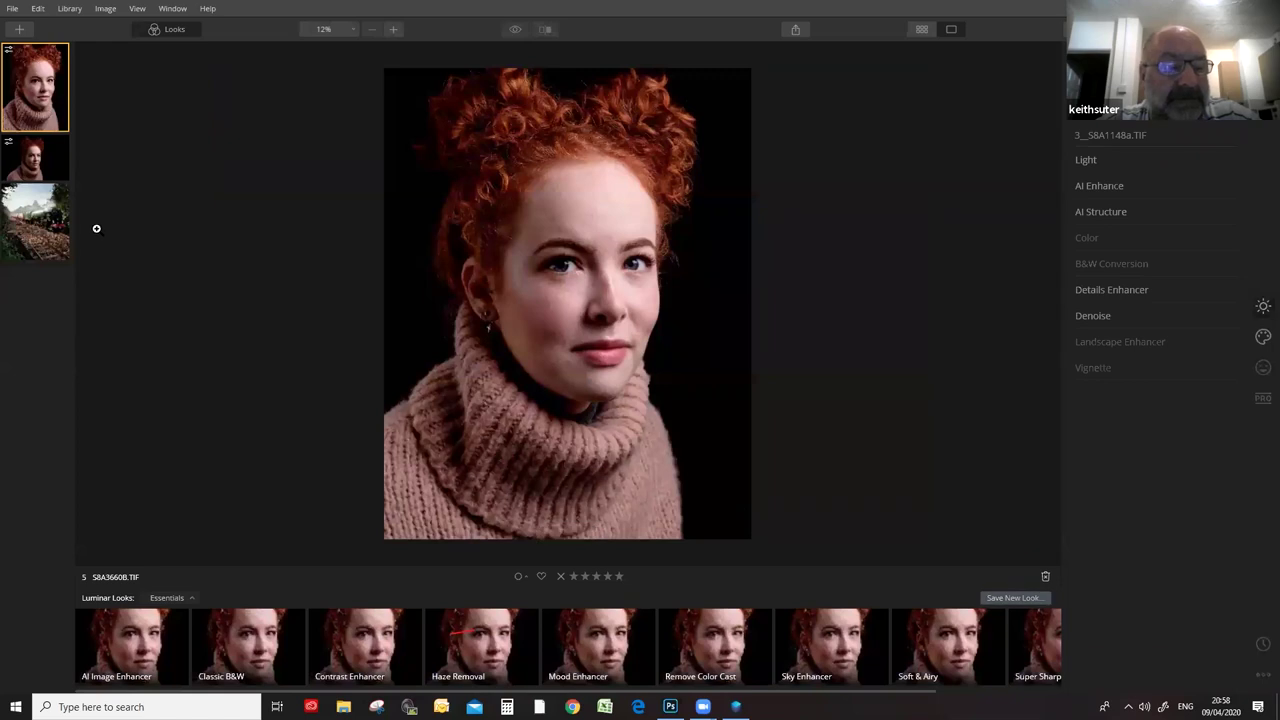
right_click(45, 93)
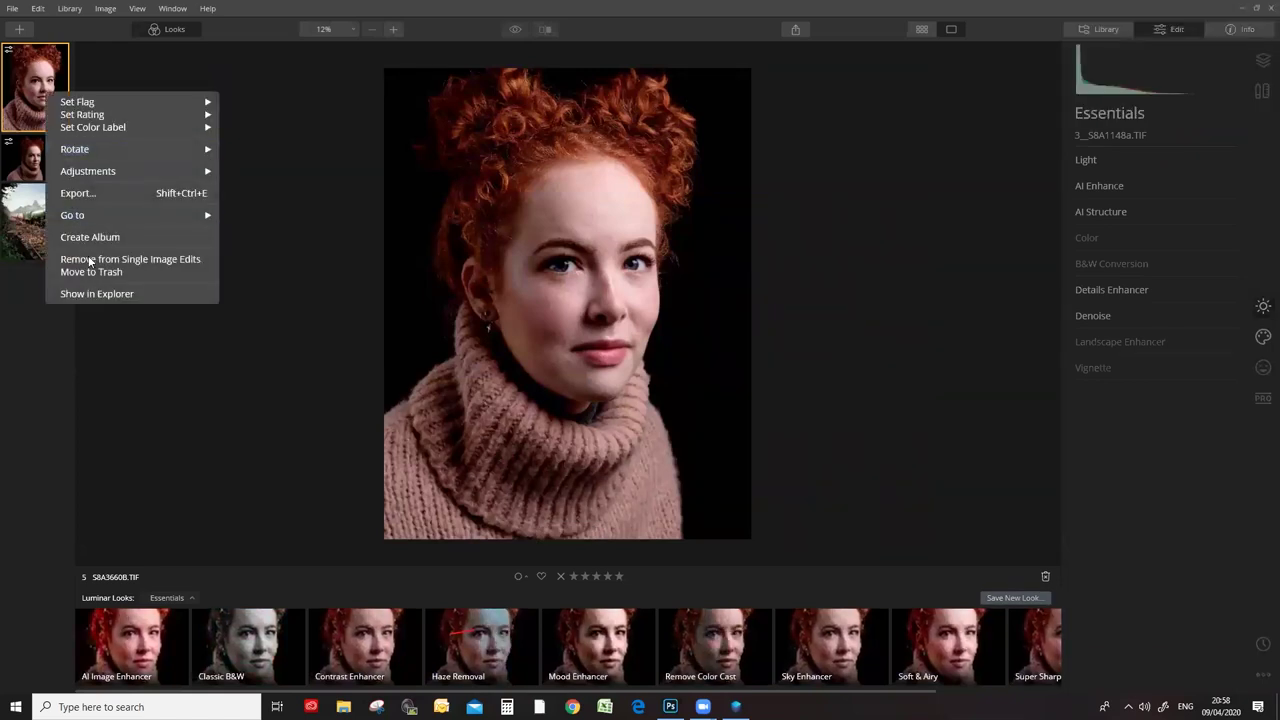
click(40, 145)
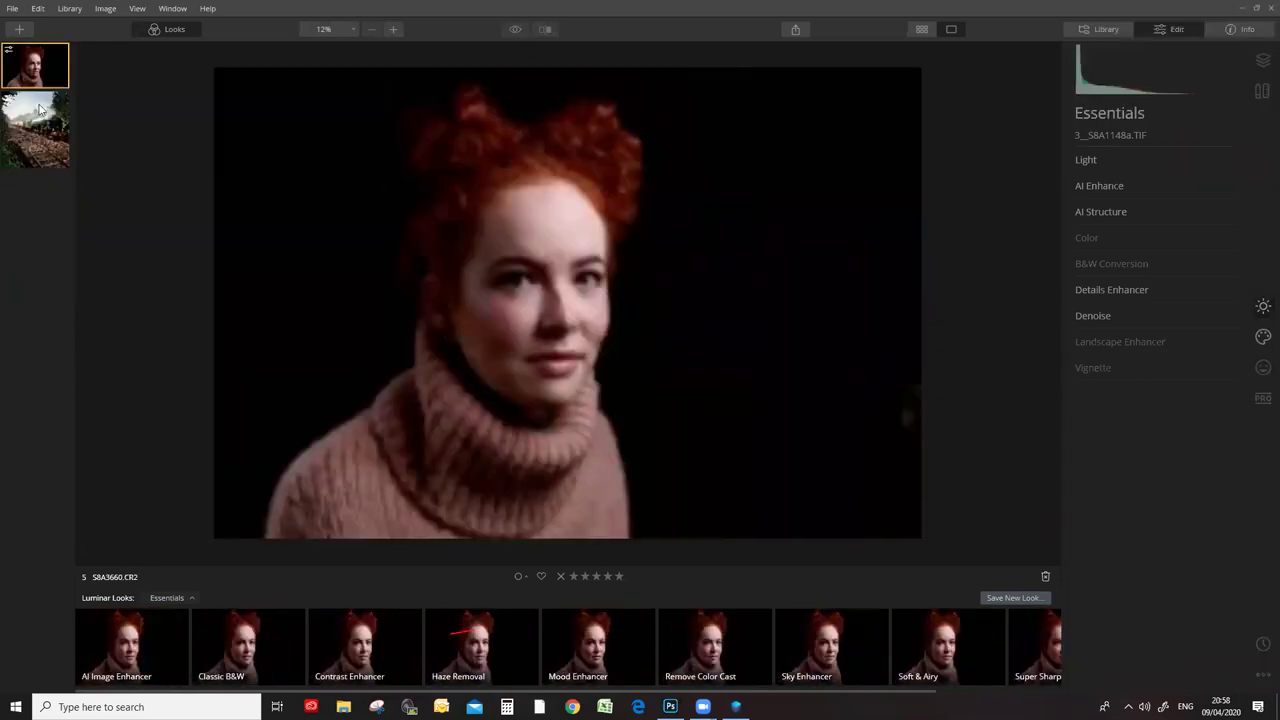
right_click(40, 76)
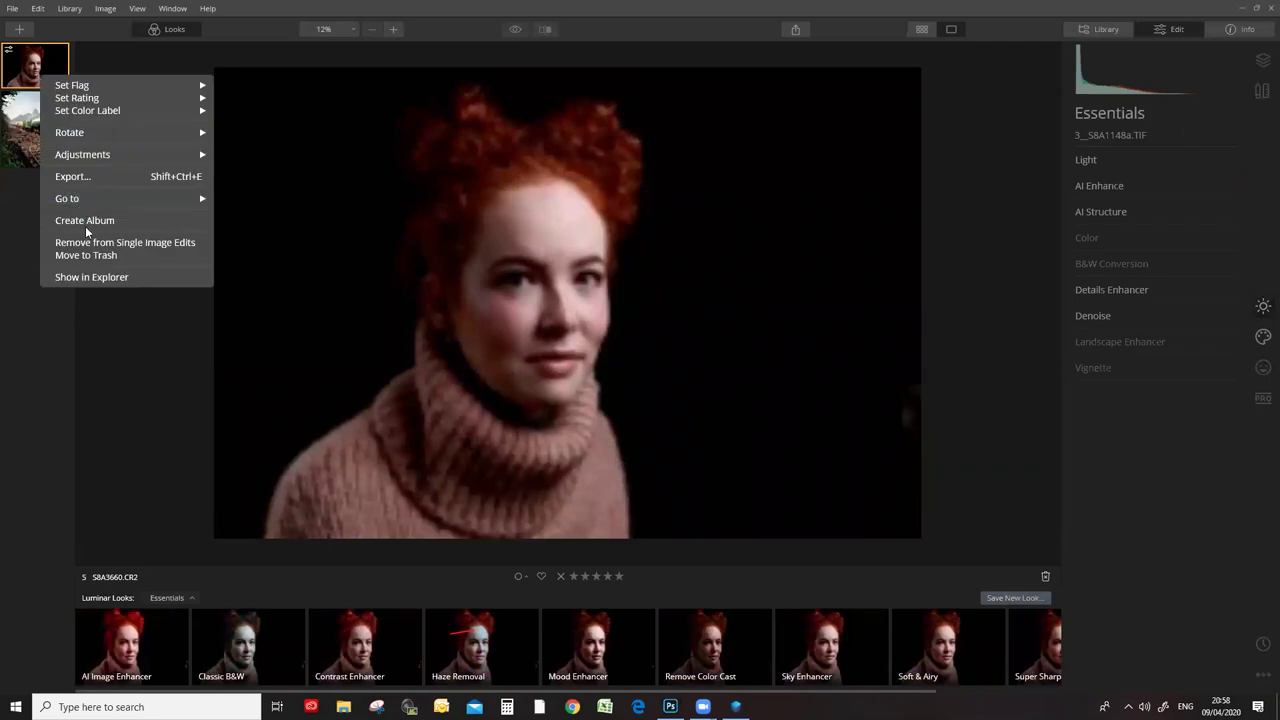
click(120, 243)
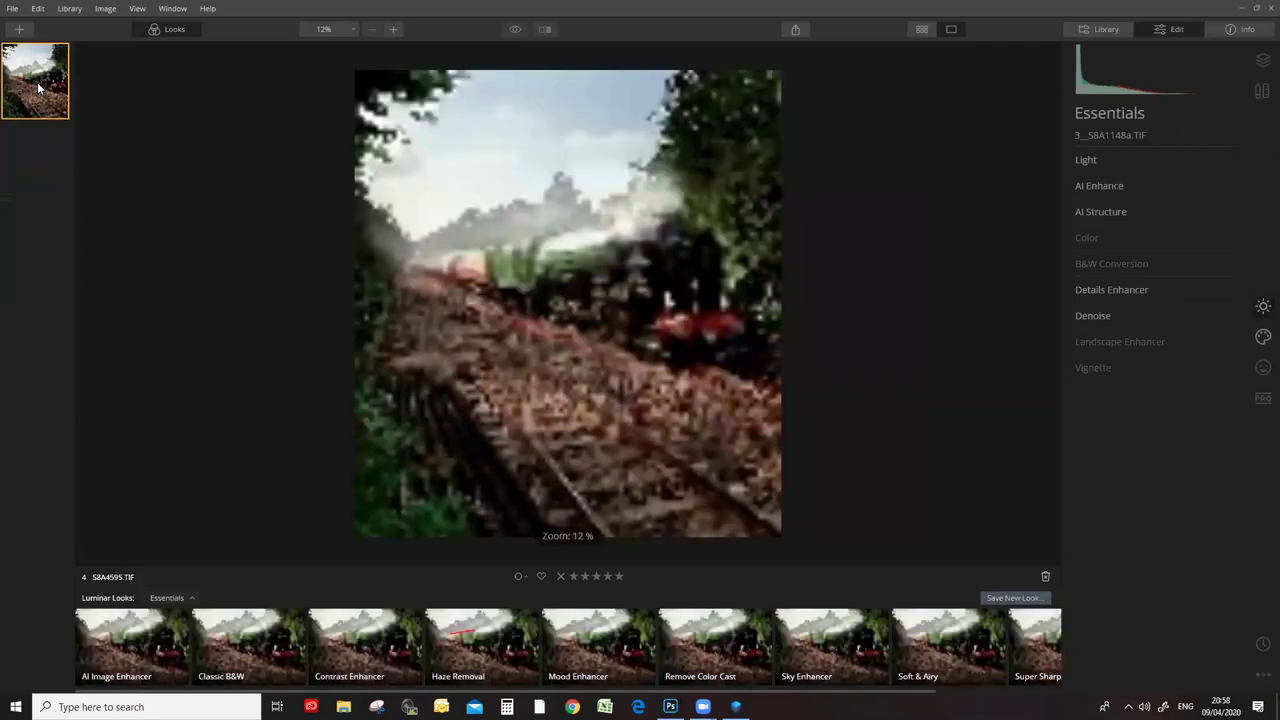
right_click(39, 88)
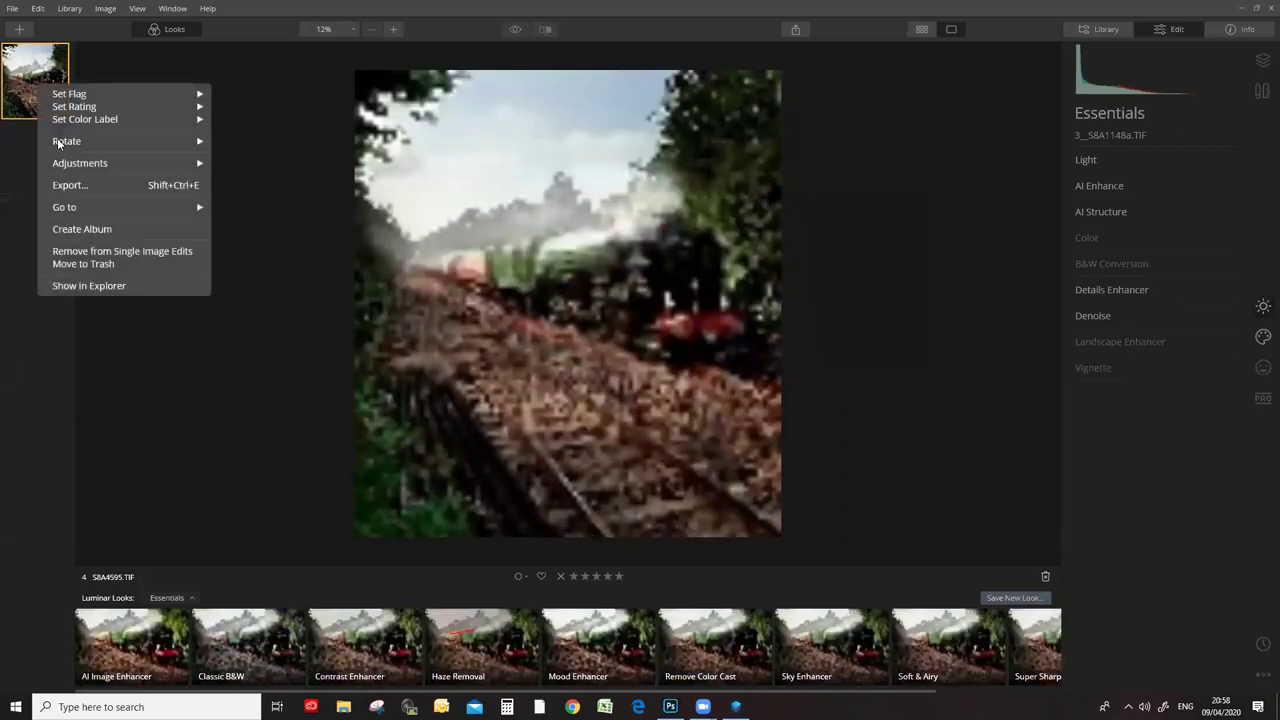
click(97, 252)
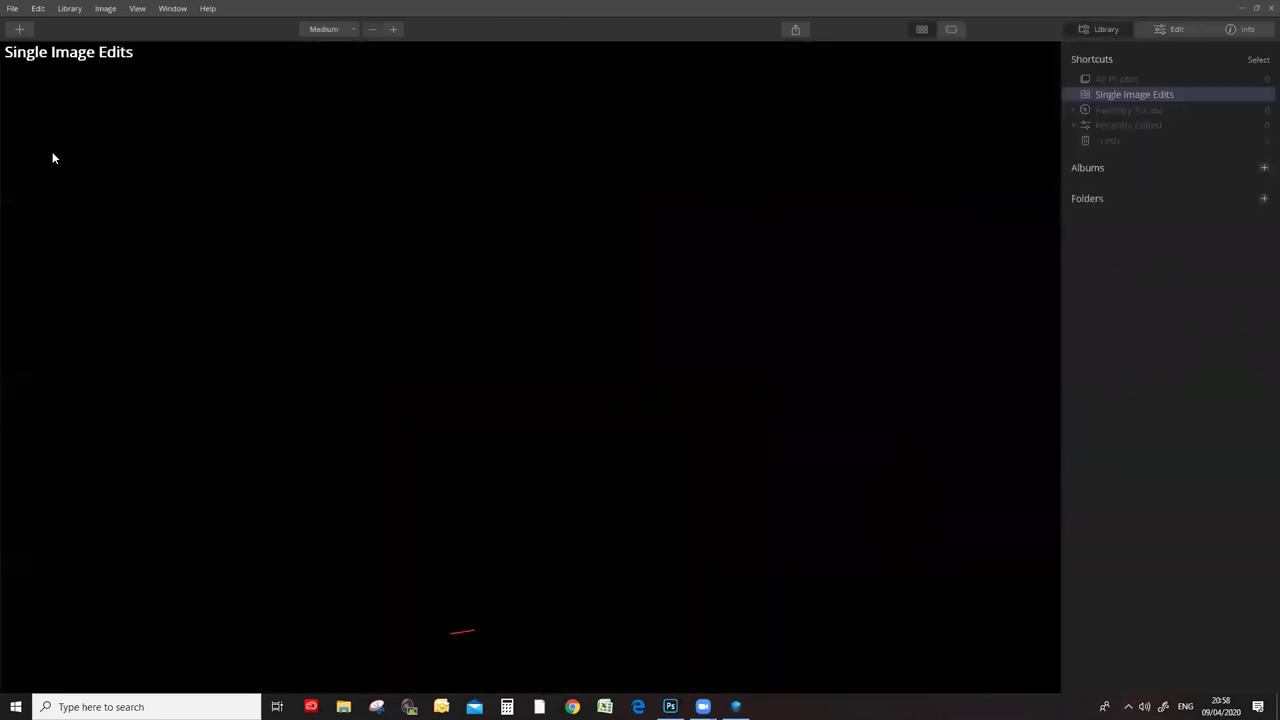
Open 3__S8A1148a.TIF and replace its sky with Dramatic Sky 1 at Horizon Position -100.
click(19, 29)
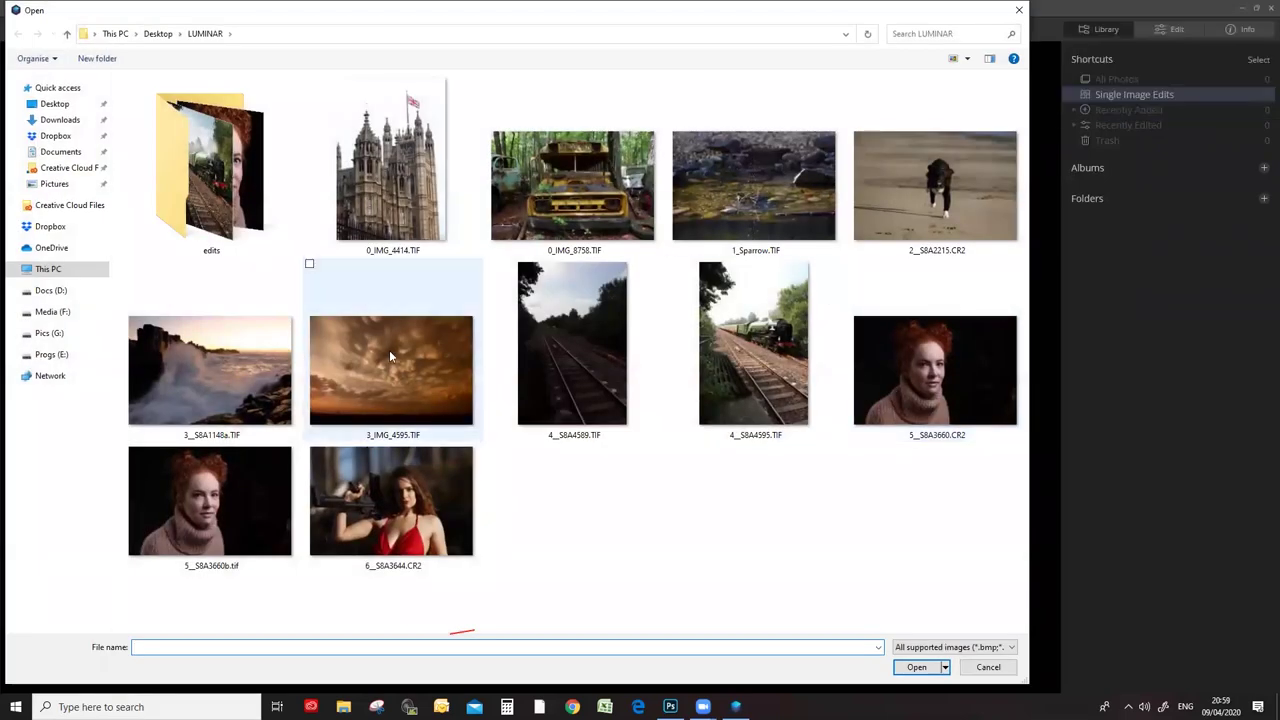
double_click(218, 400)
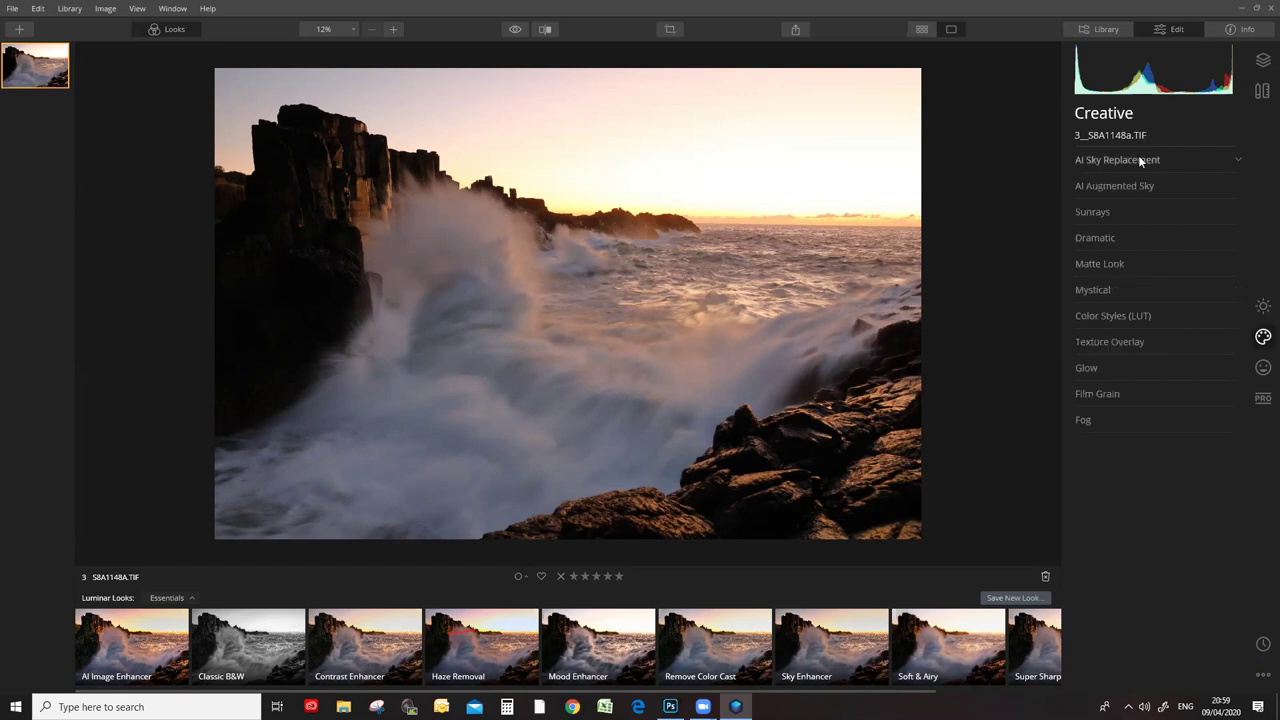
click(1139, 158)
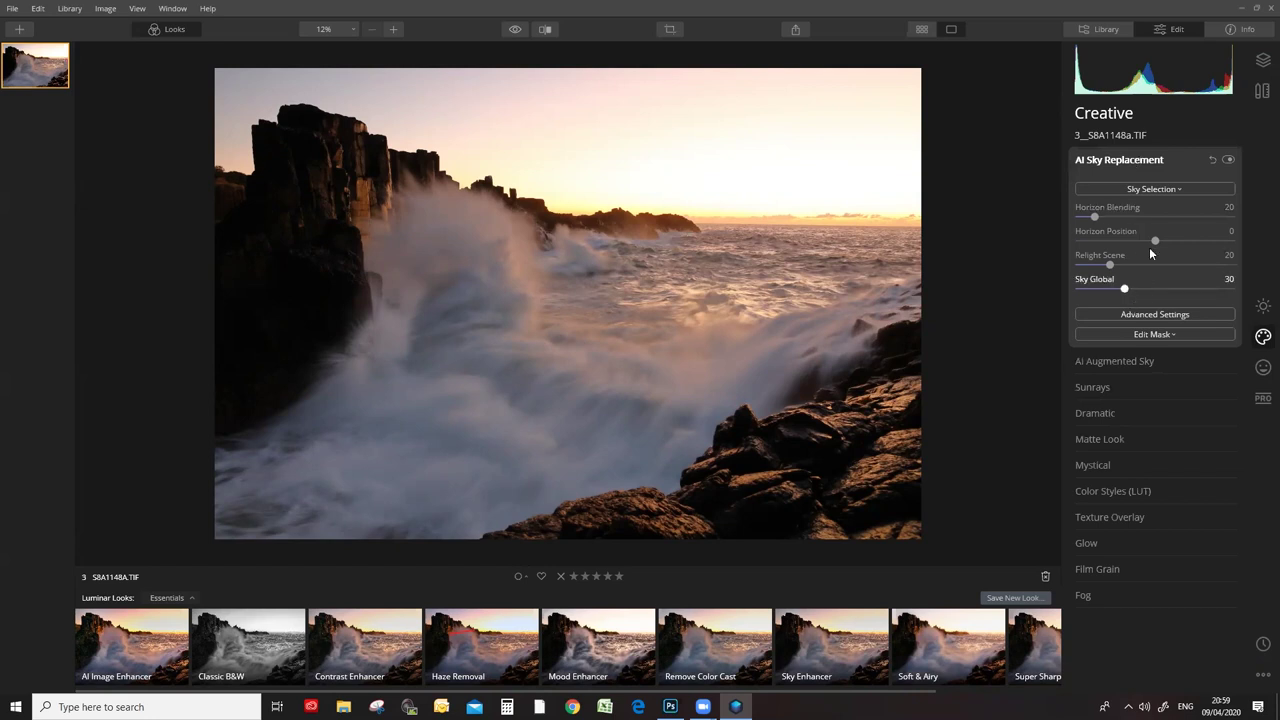
click(1155, 190)
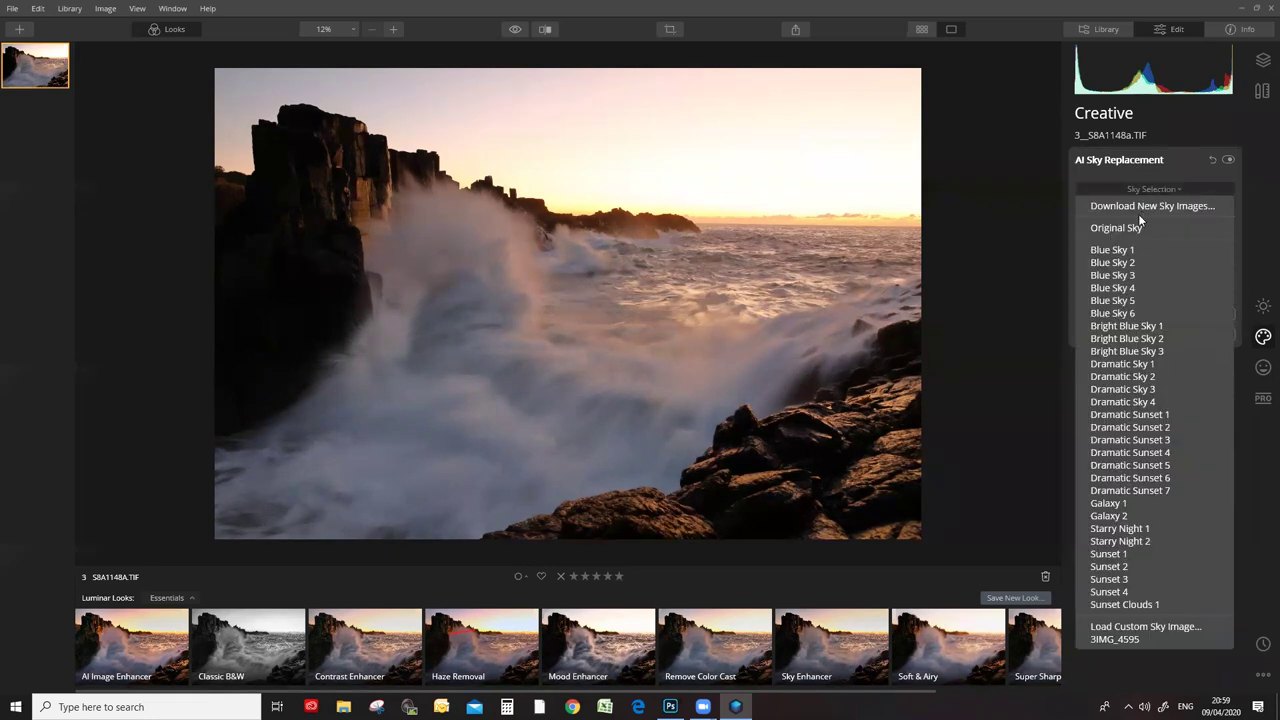
click(1128, 364)
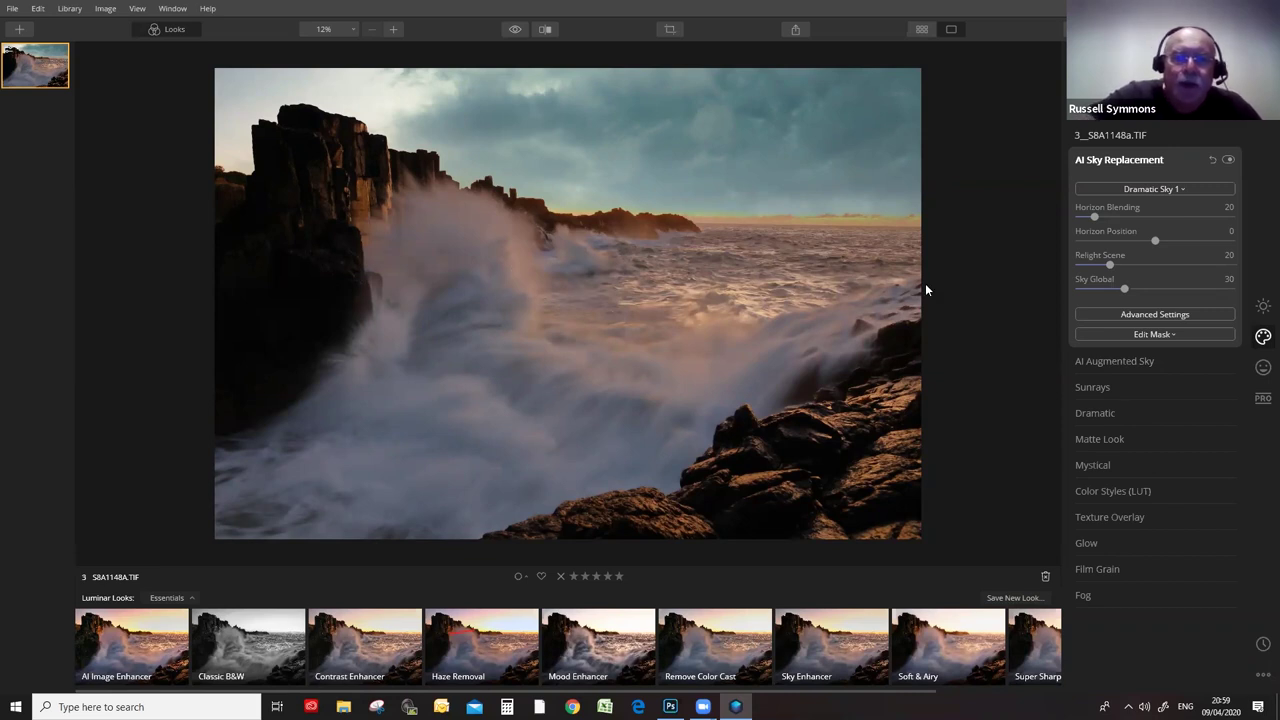
drag(1153, 245, 1065, 236)
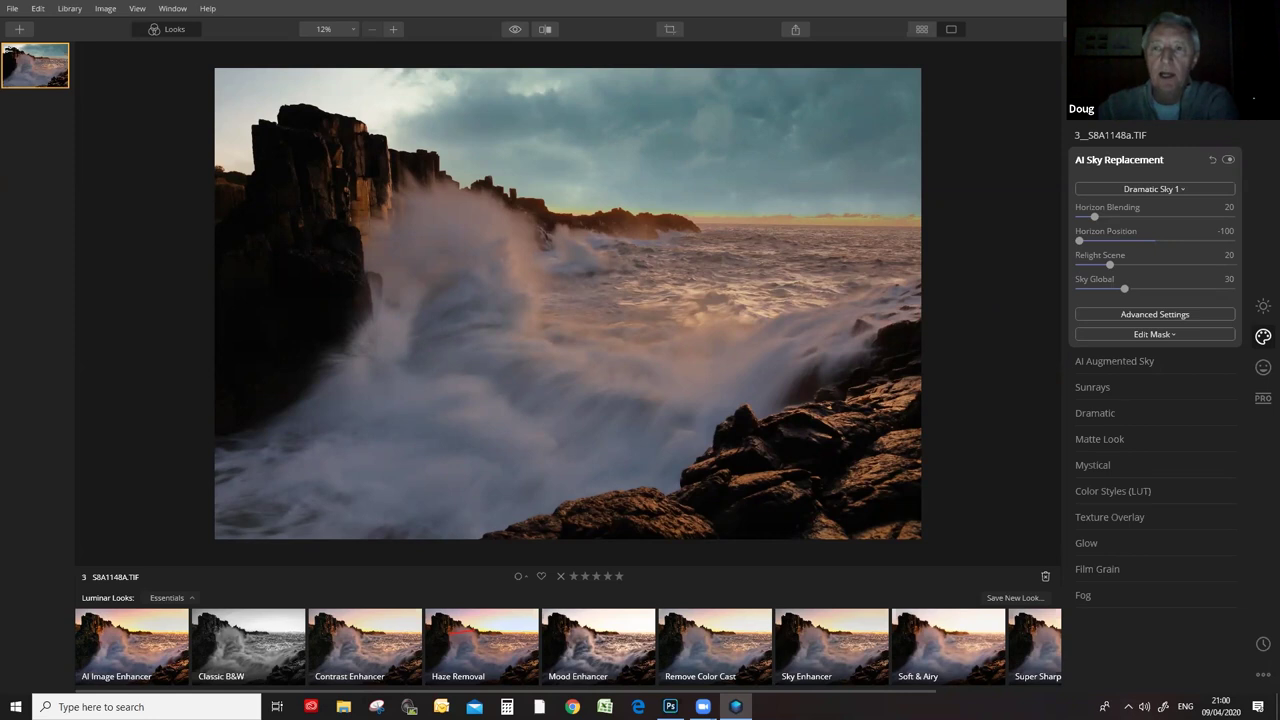
key(ctrl+l)
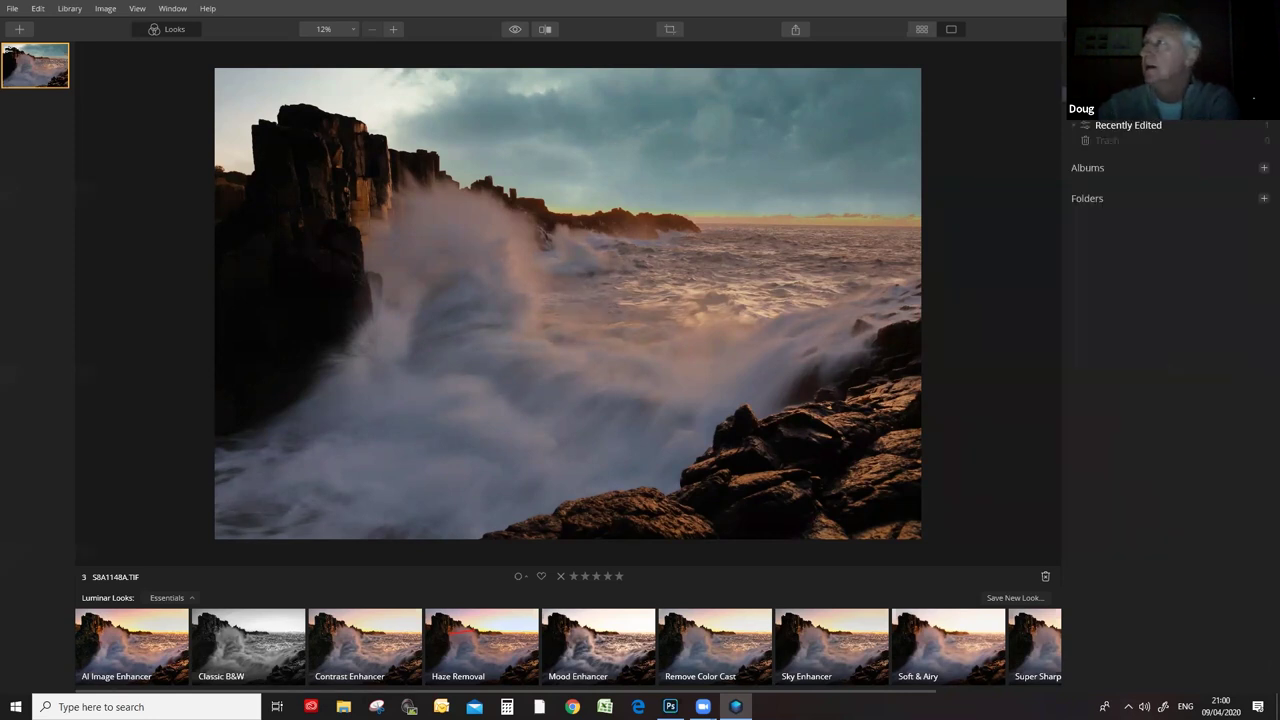
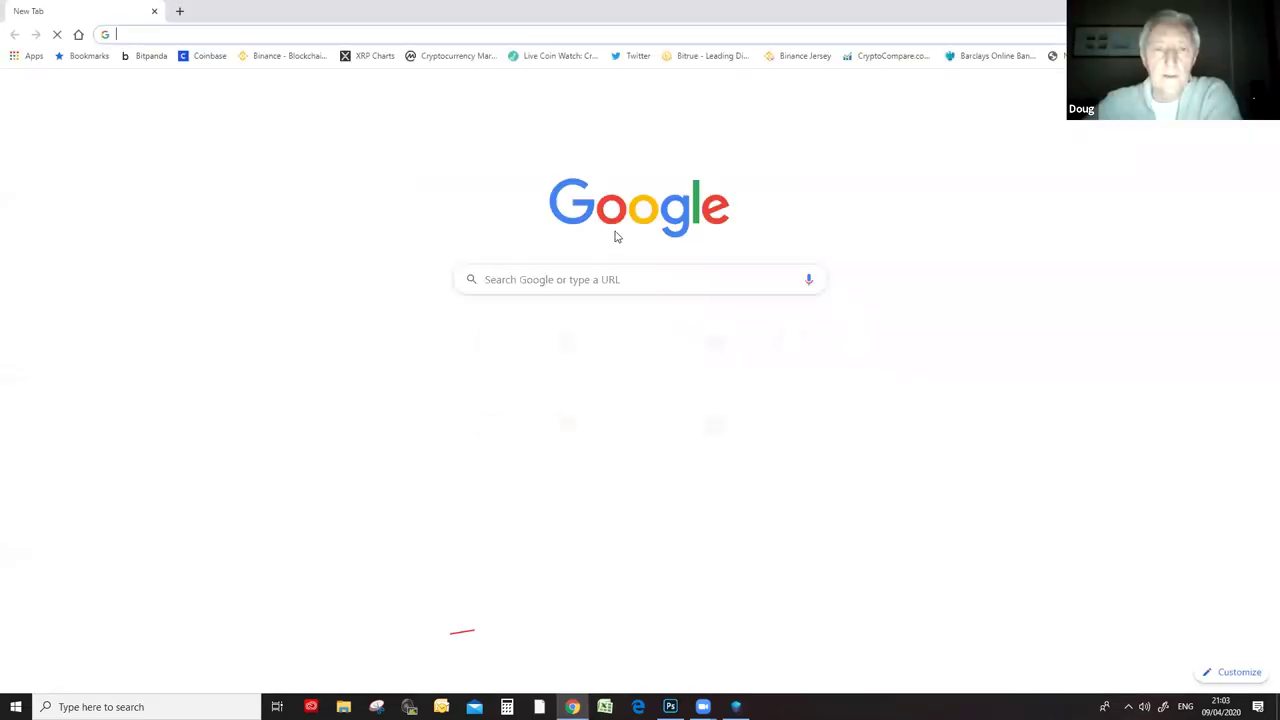
Search Google for "luminar 4 plugin does not work".
text(l)
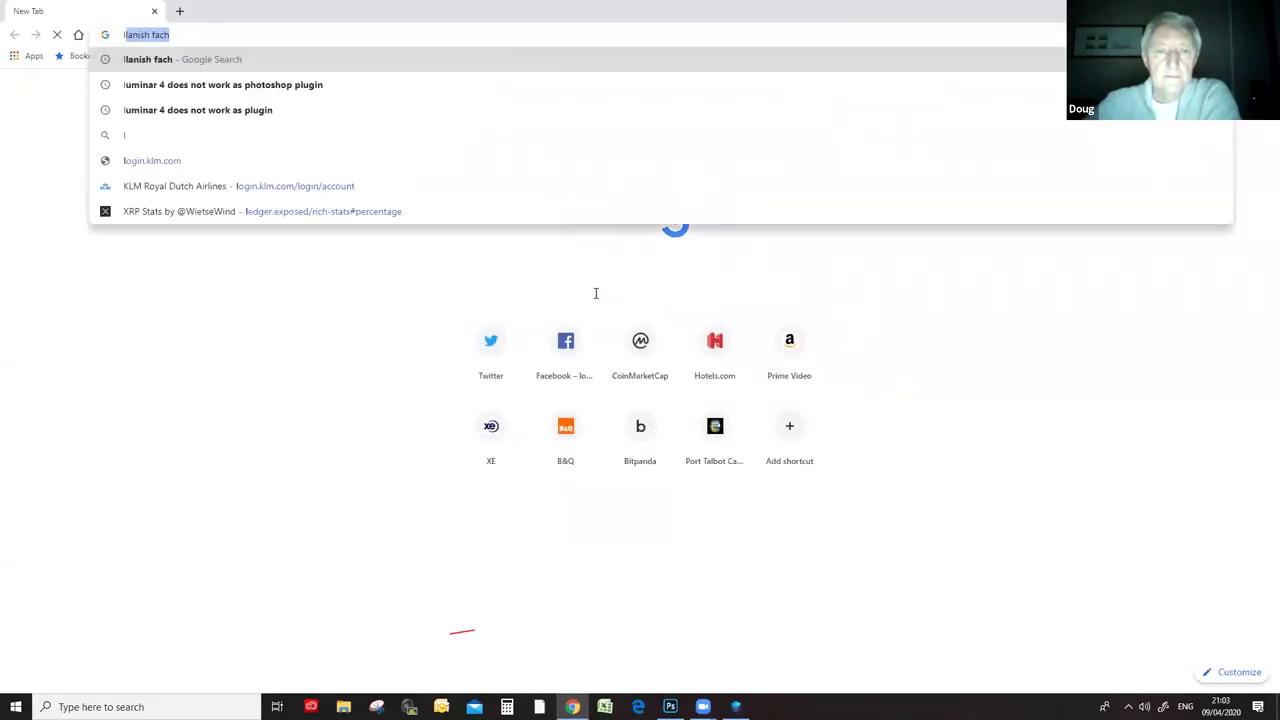
text(uminar 4)
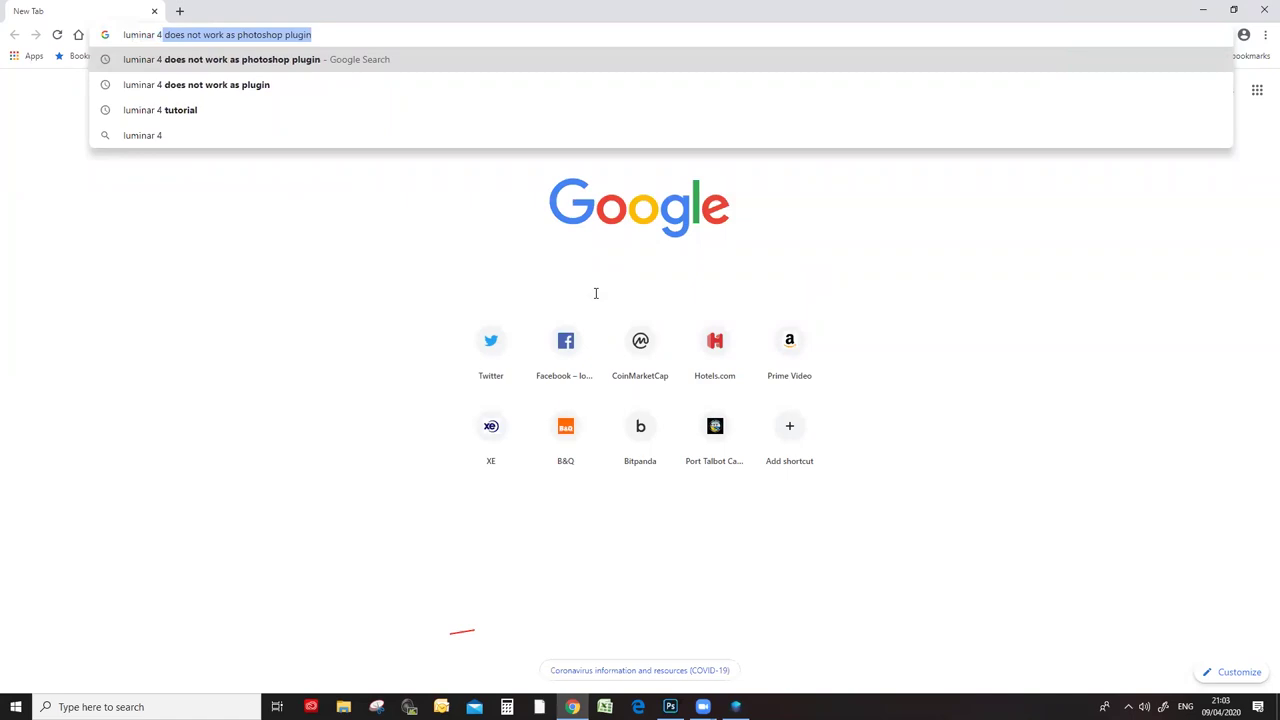
text( plug)
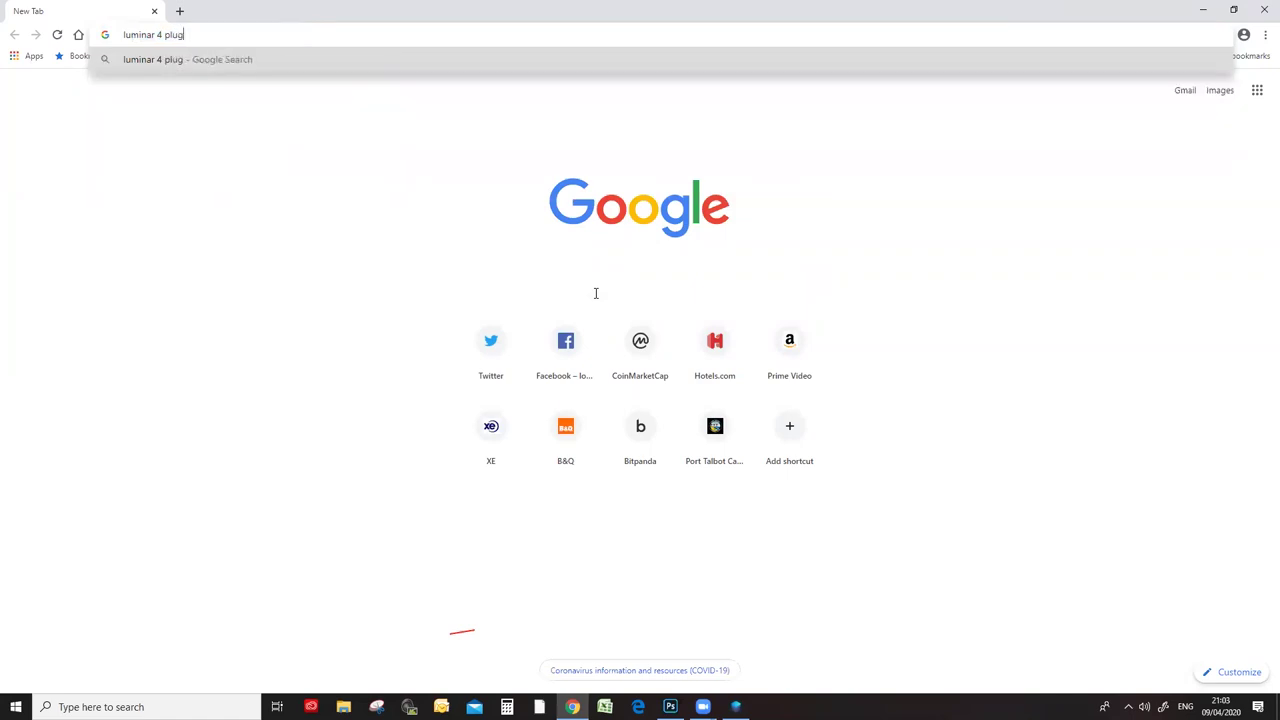
text(in does not w)
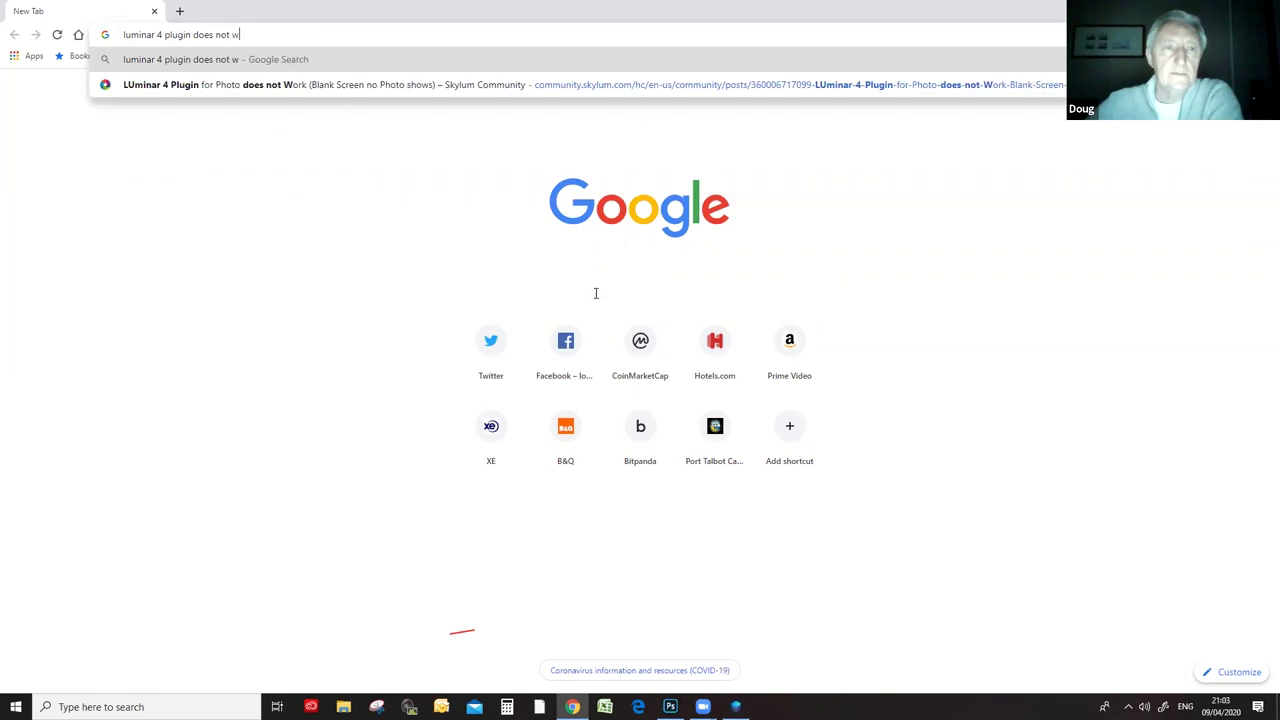
text(ork)
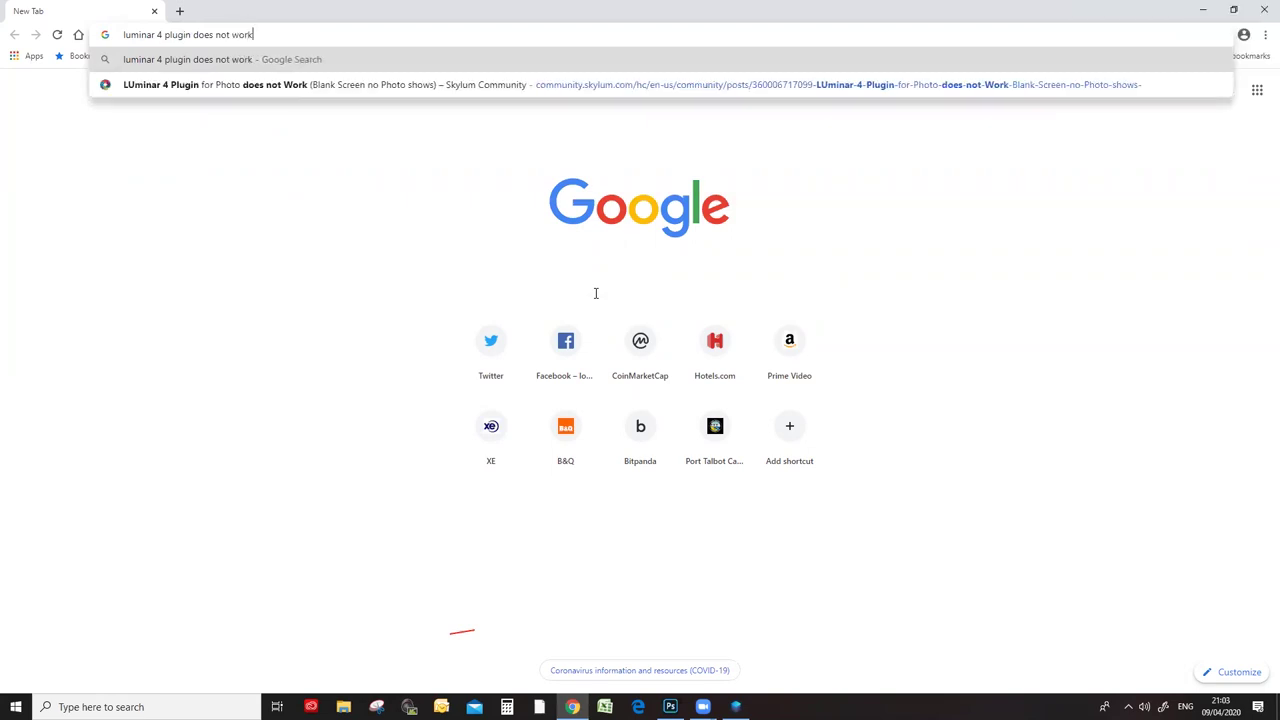
key(Return)
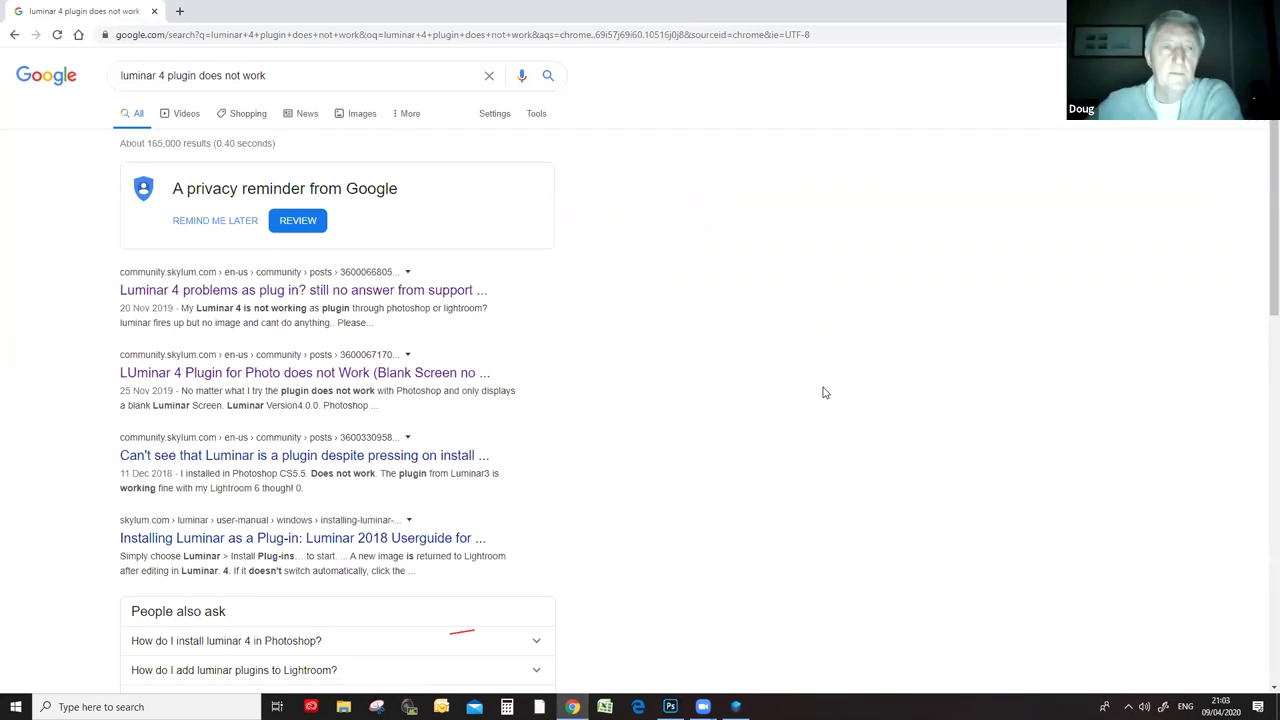
scroll(825, 392, down, 1)
scroll(825, 392, up, 1)
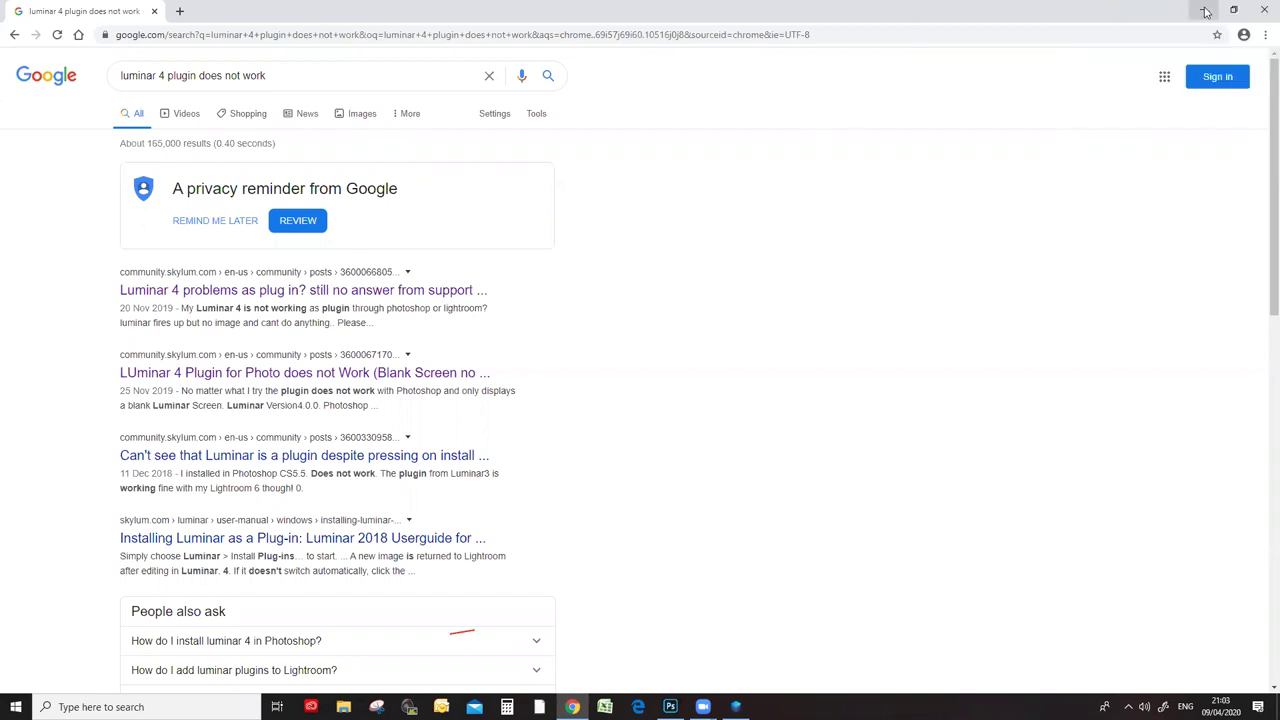
Switch to Luminar 4, check which host programs have its plugin installed, and close the plugin installation dialog.
click(736, 707)
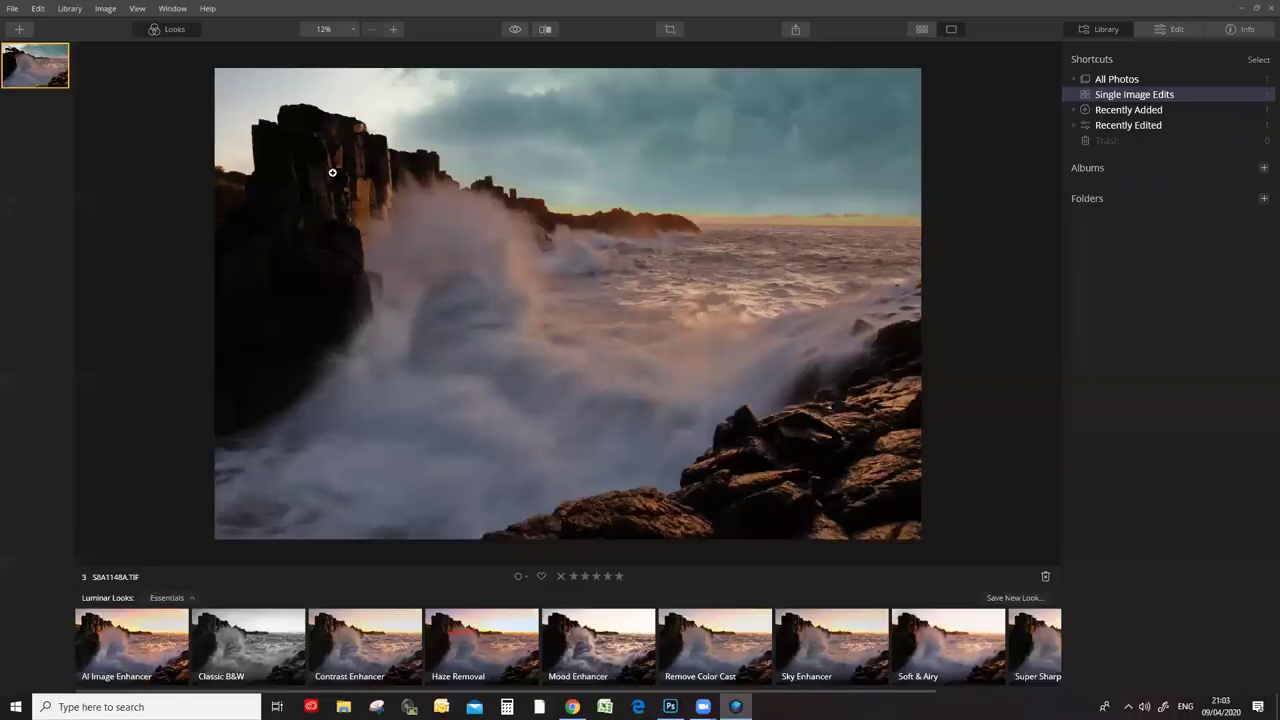
click(11, 9)
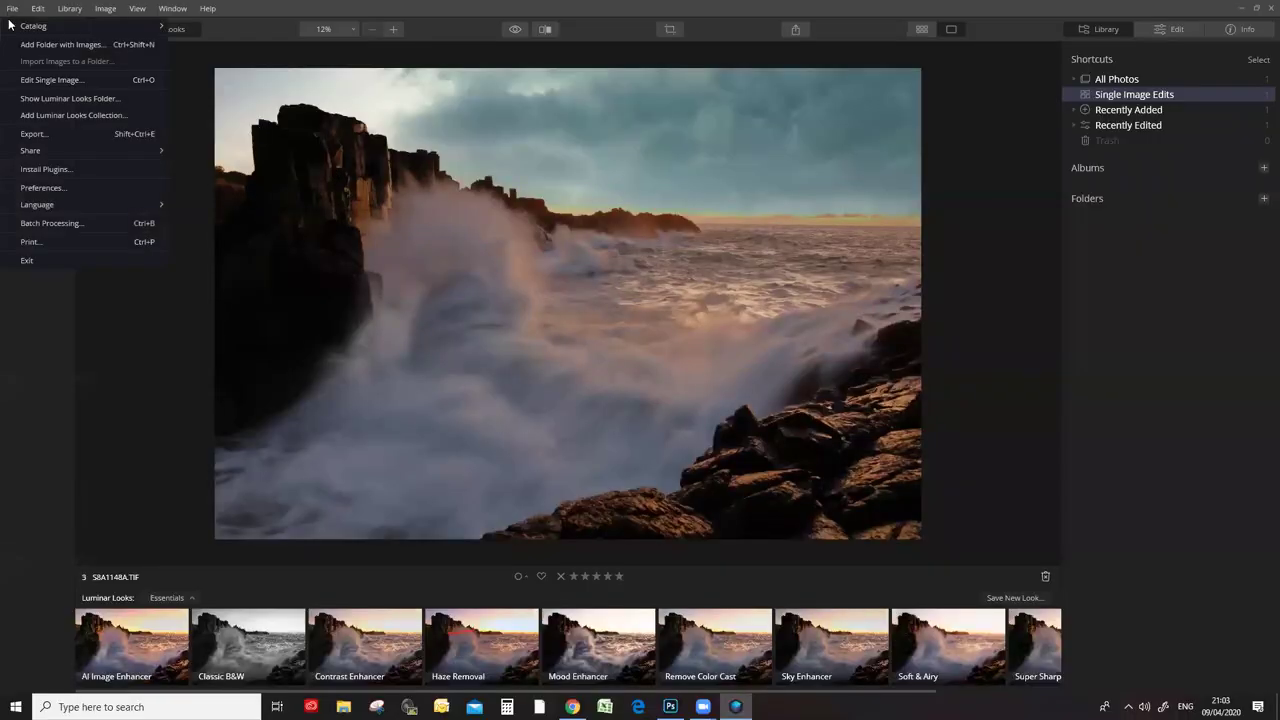
click(45, 171)
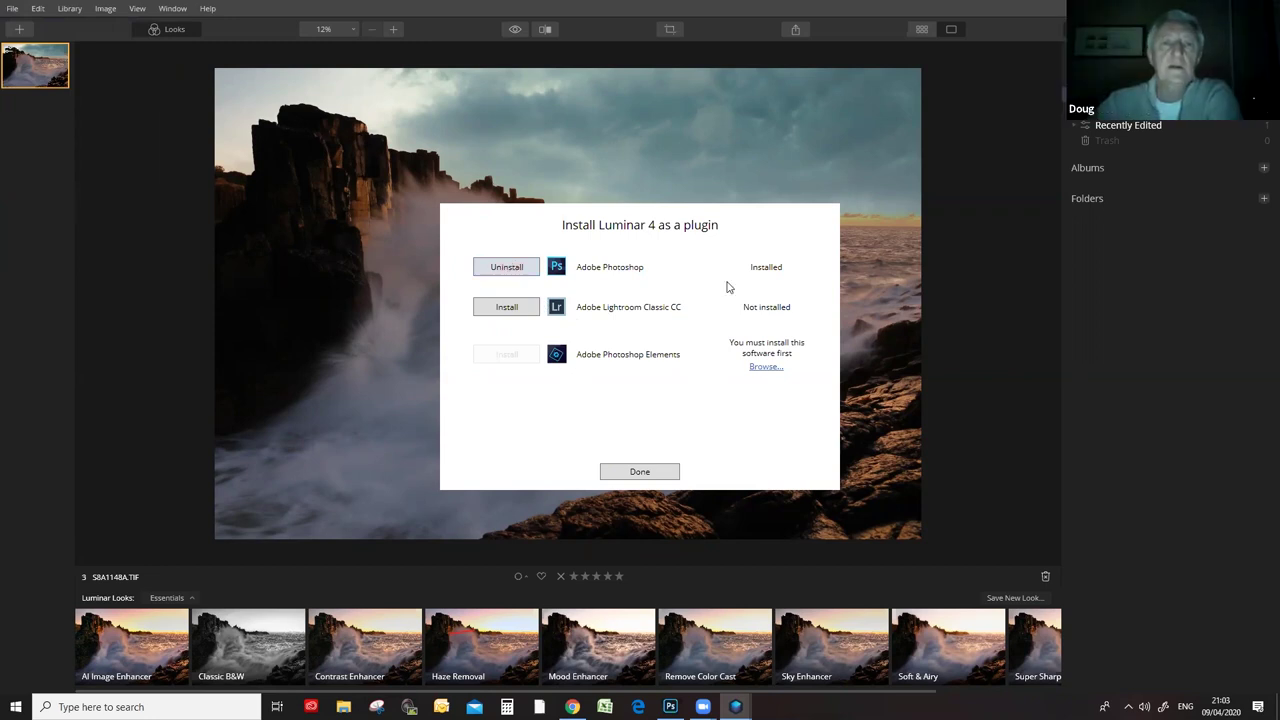
click(648, 471)
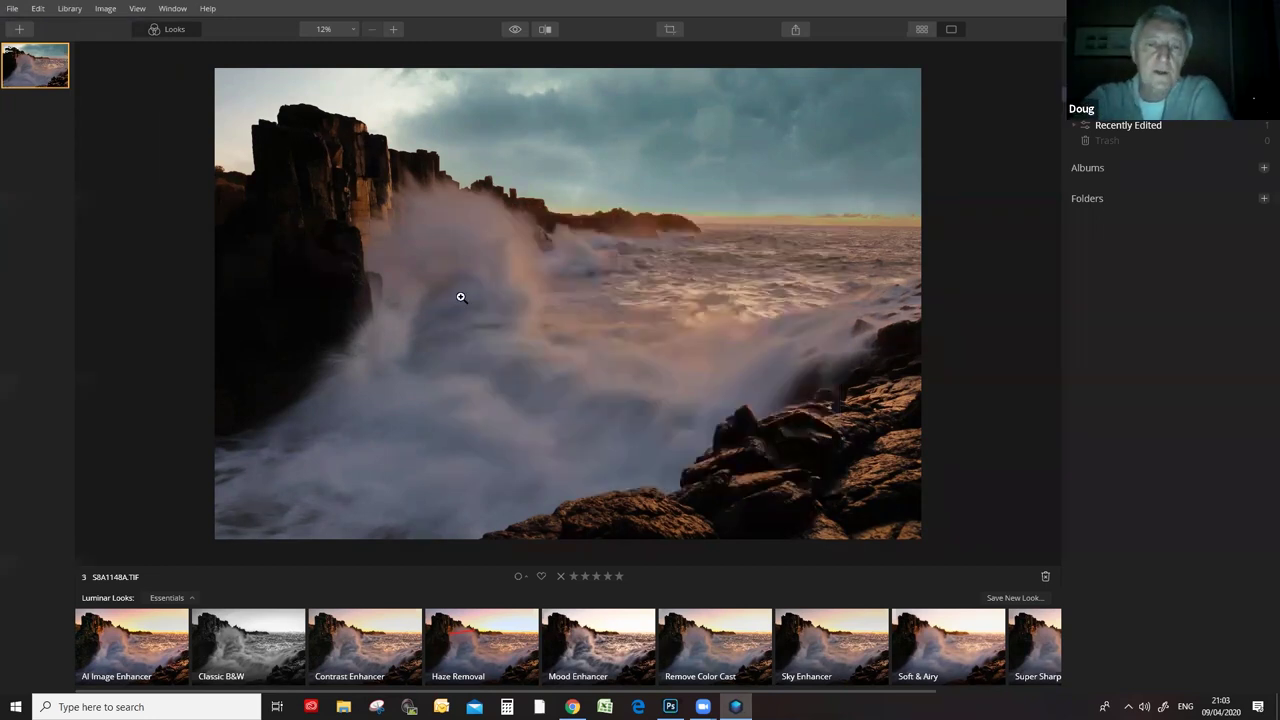
click(13, 9)
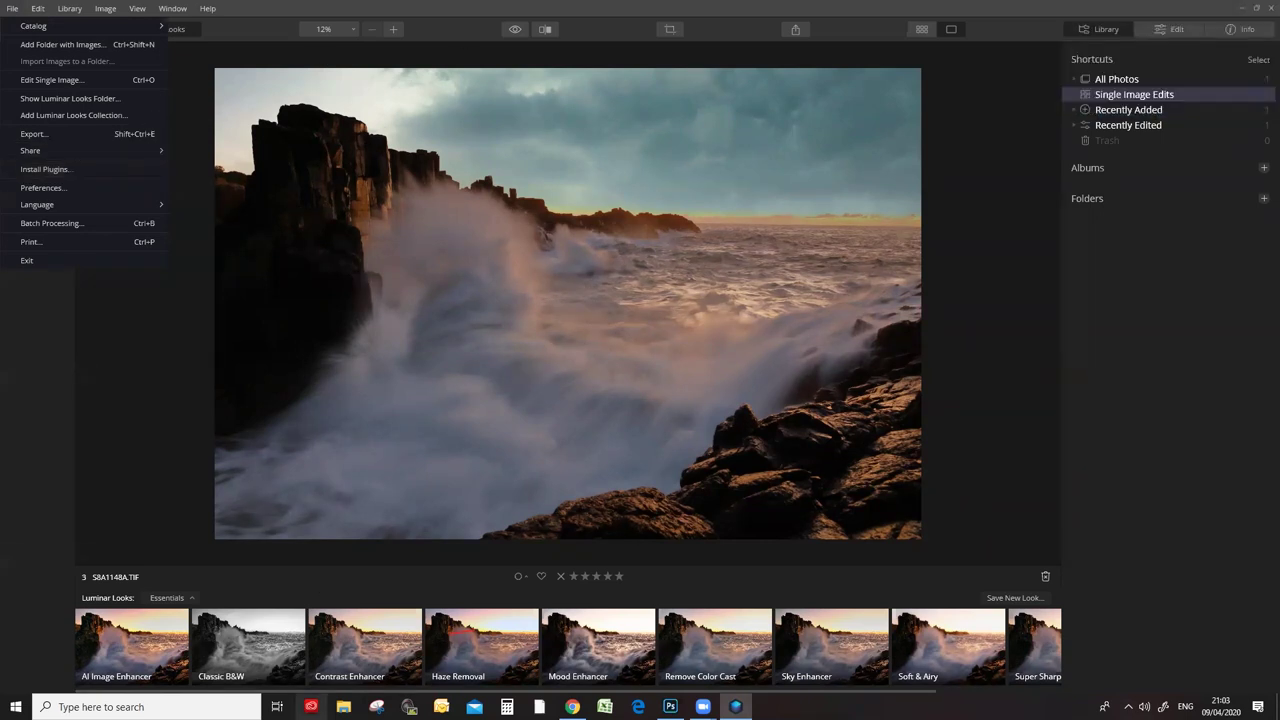
Return to Chrome, examine the search results for Luminar 4 plugin problems in Photoshop and Lightroom, and close the browser.
click(572, 707)
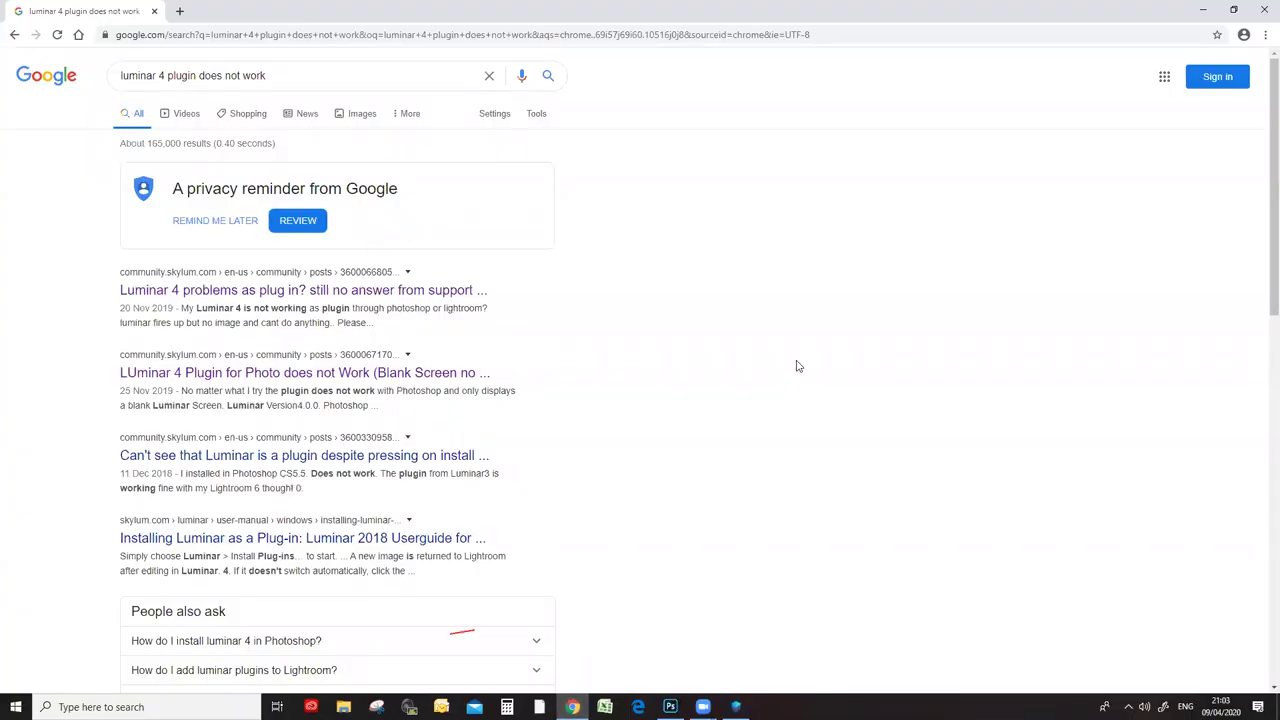
scroll(718, 379, down, 2)
scroll(718, 379, down, 9)
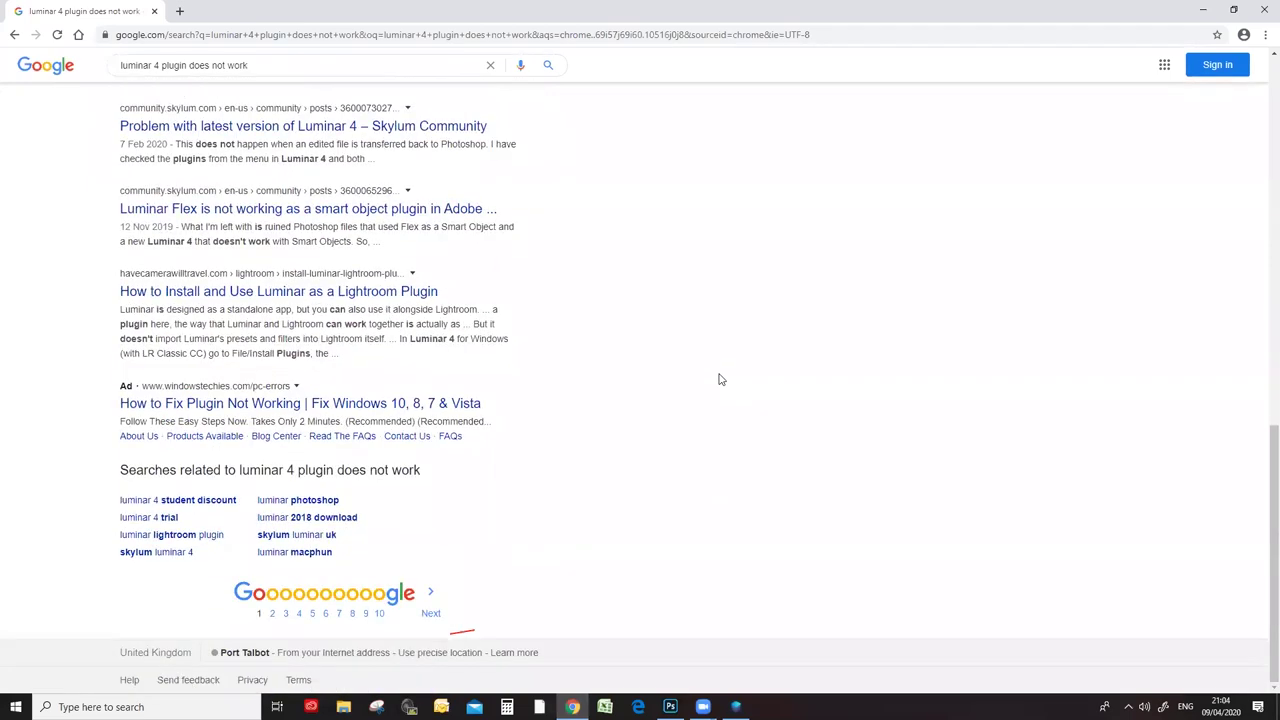
scroll(718, 379, up, 10)
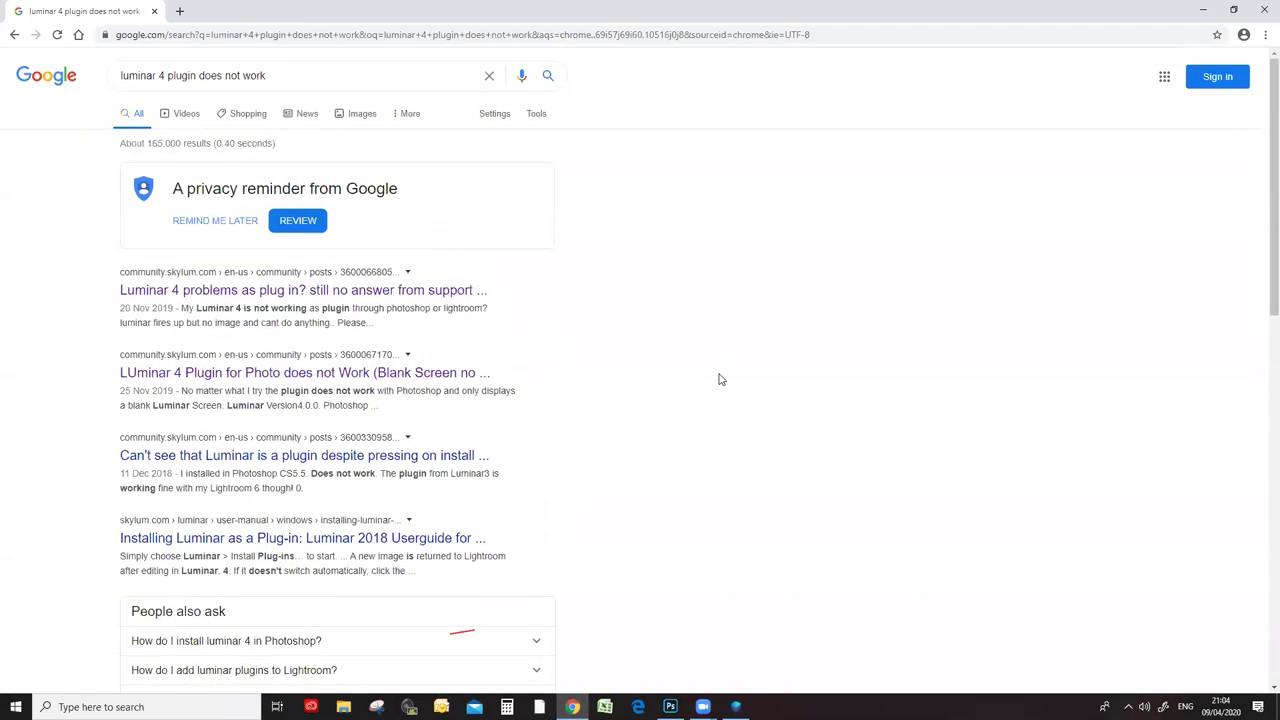
scroll(718, 379, down, 10)
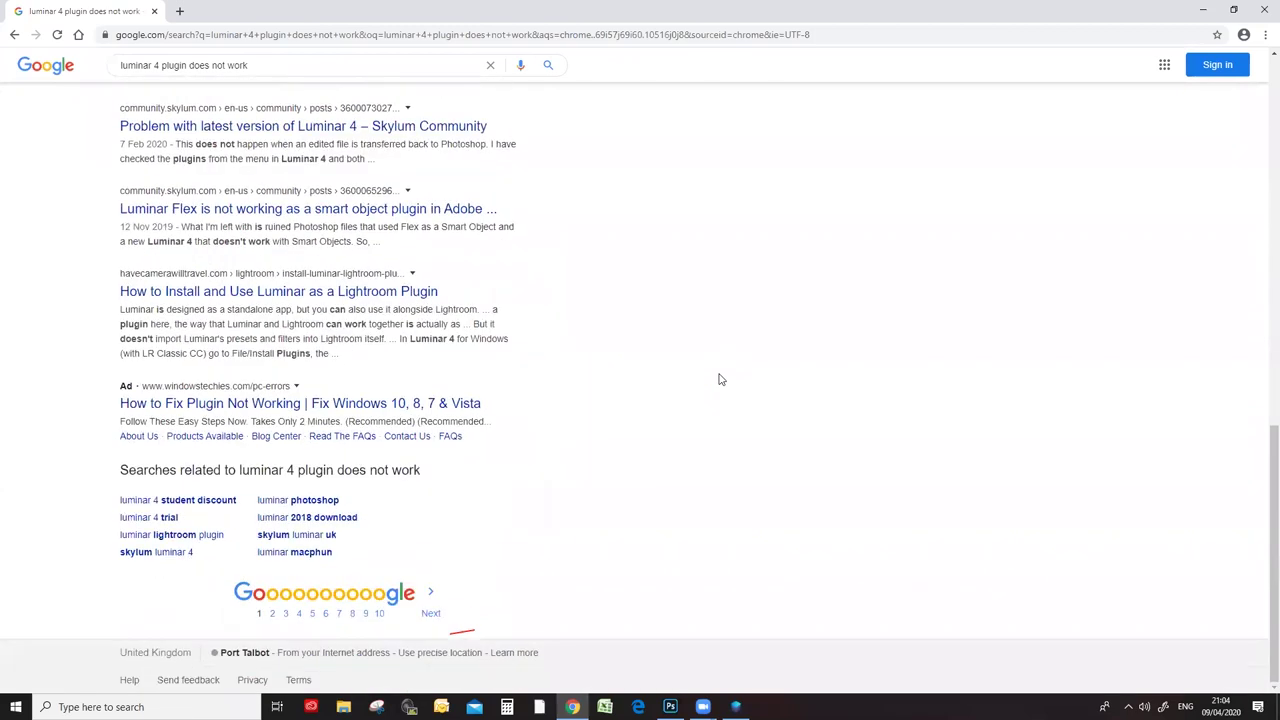
scroll(718, 379, up, 10)
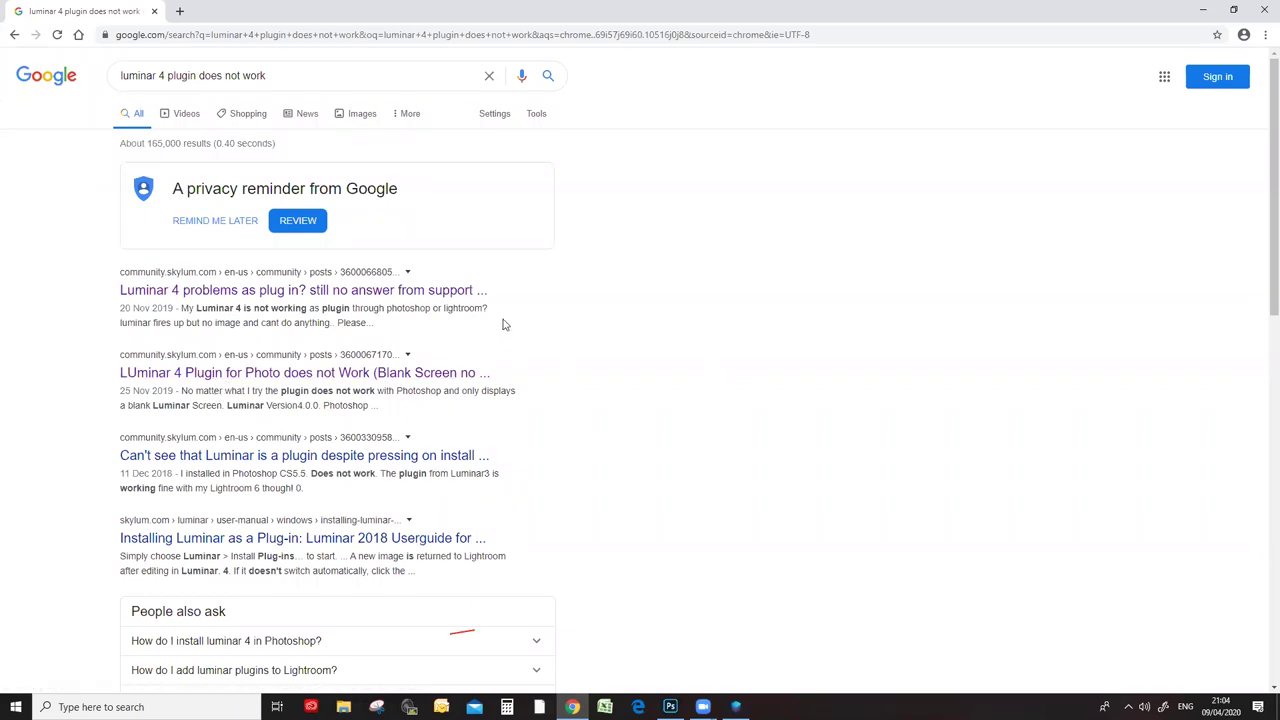
scroll(639, 430, down, 3)
scroll(639, 430, down, 2)
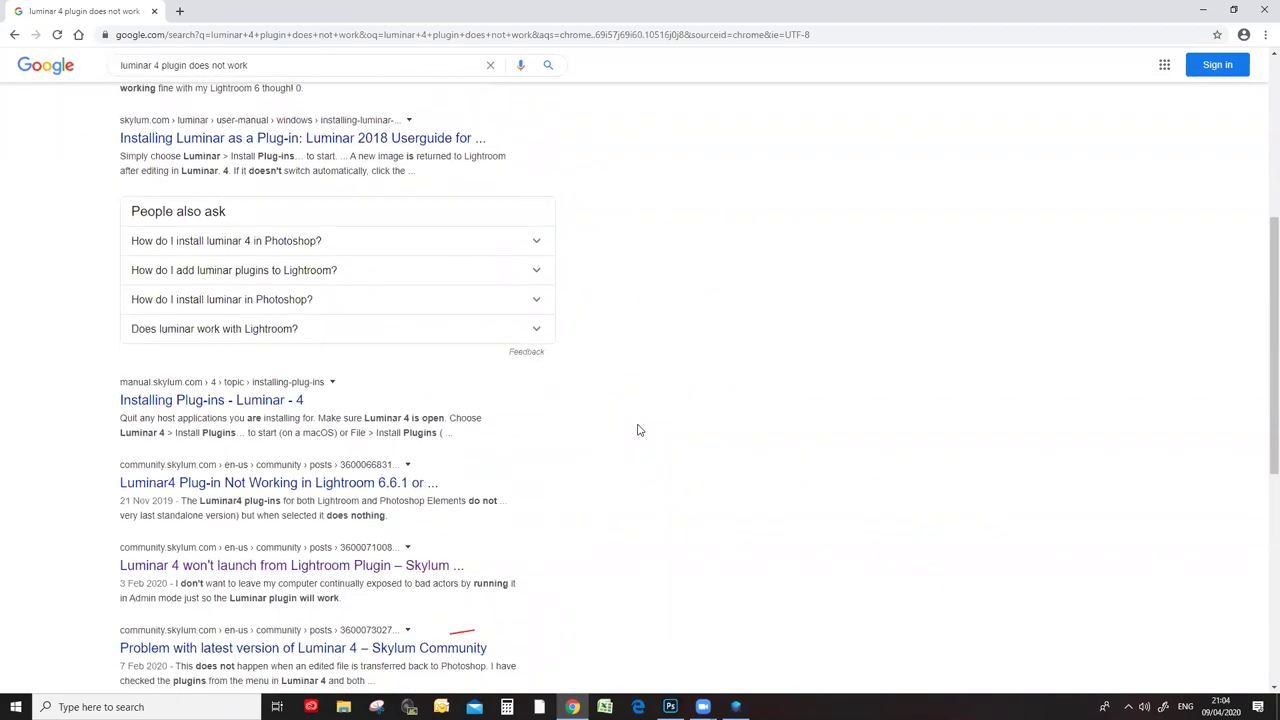
scroll(645, 426, down, 4)
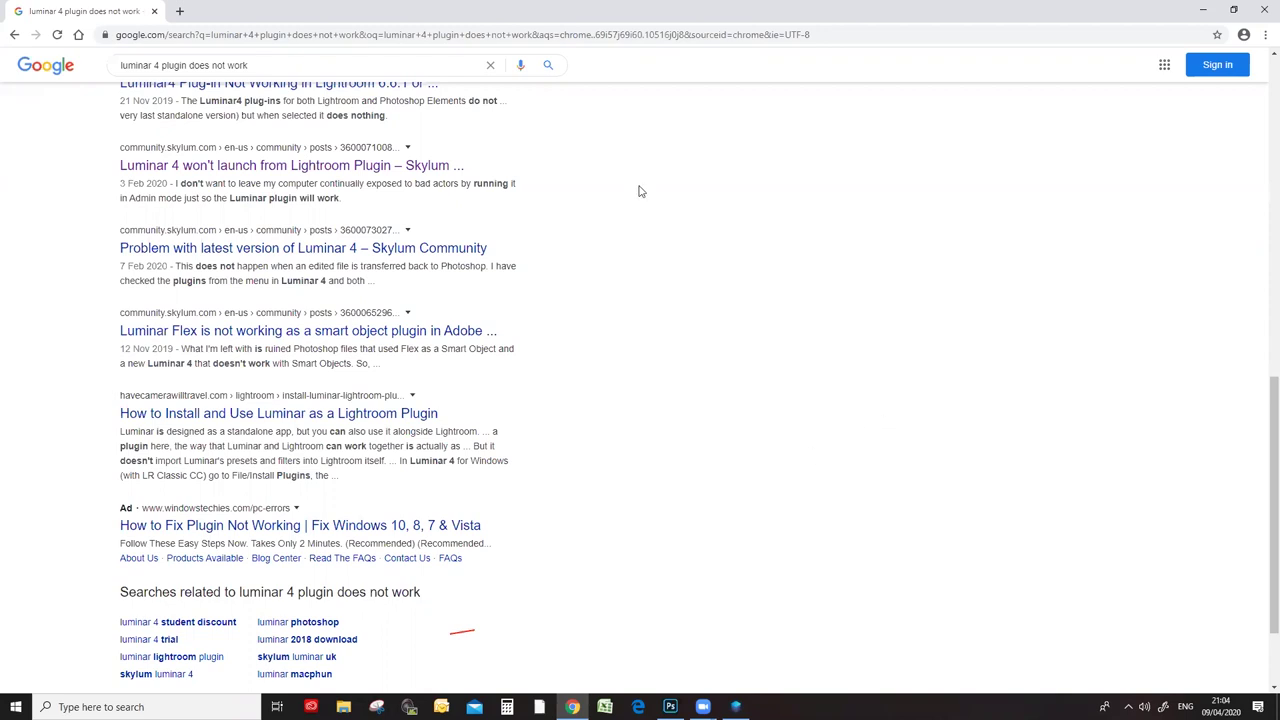
click(1264, 10)
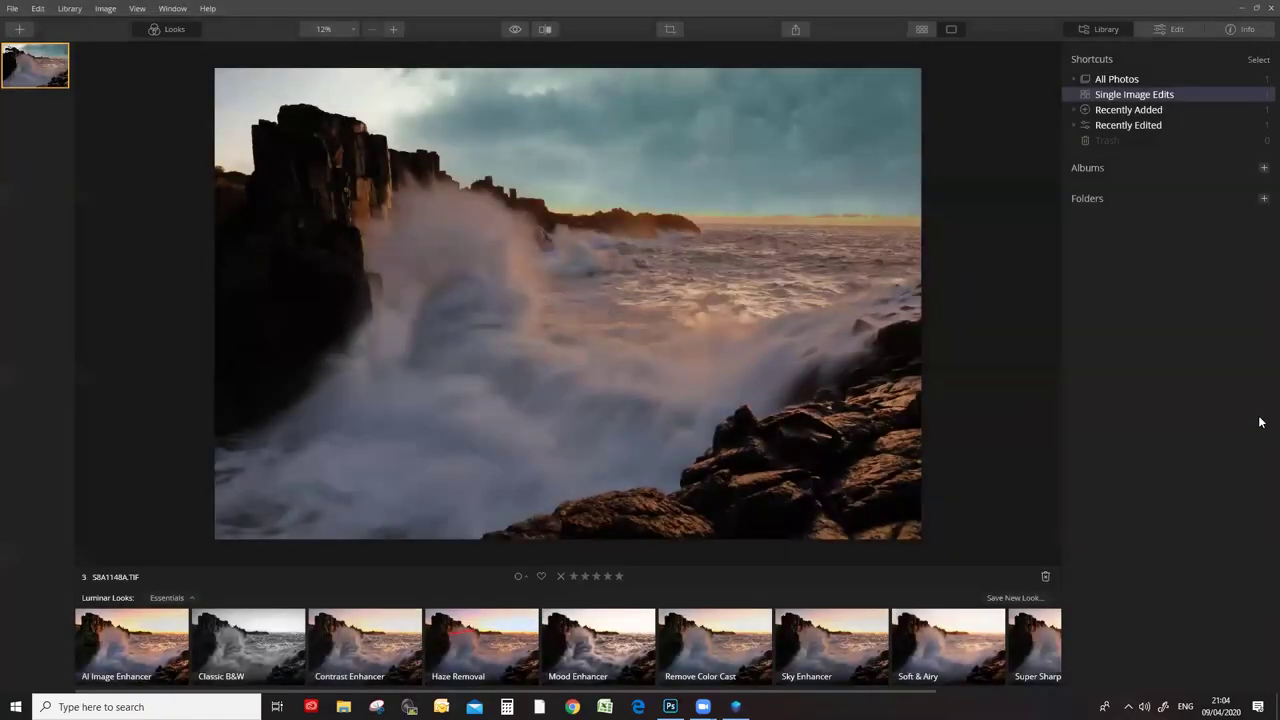